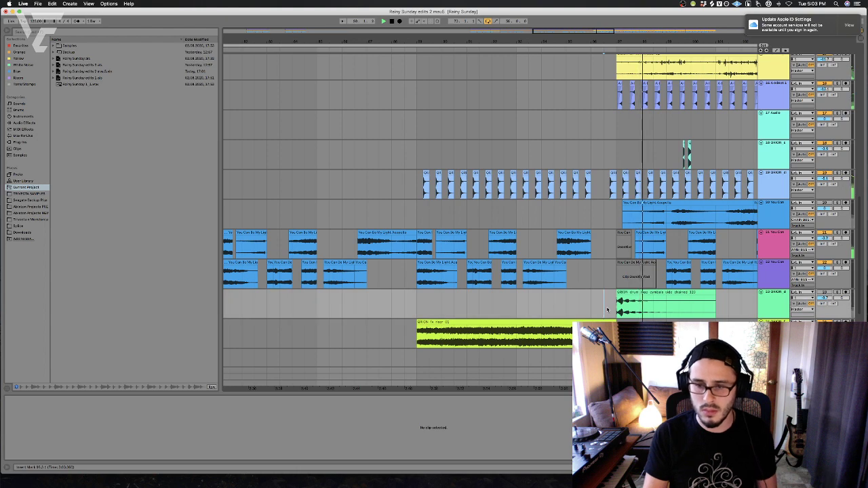
click(38, 3)
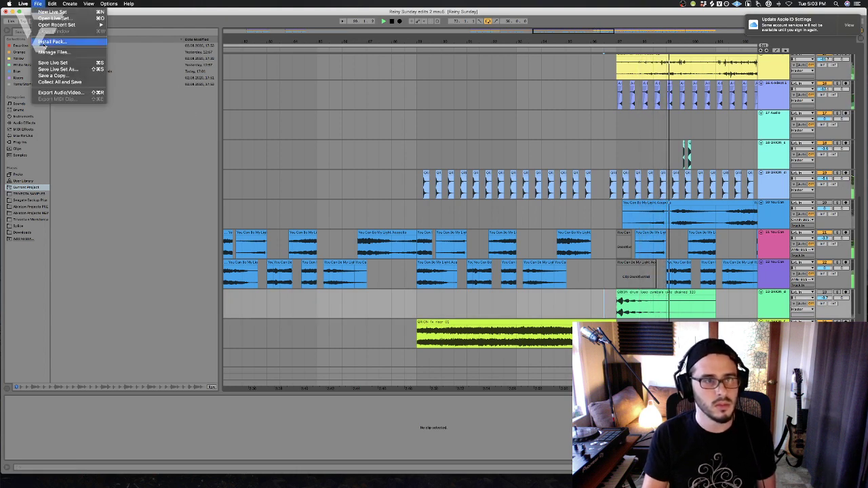
key(Escape)
click(654, 163)
Duplicate the 128 BPM drum loop clip on track 8 repeatedly, end to end, to extend it from bar 101 onward
scroll(656, 168, up, 3)
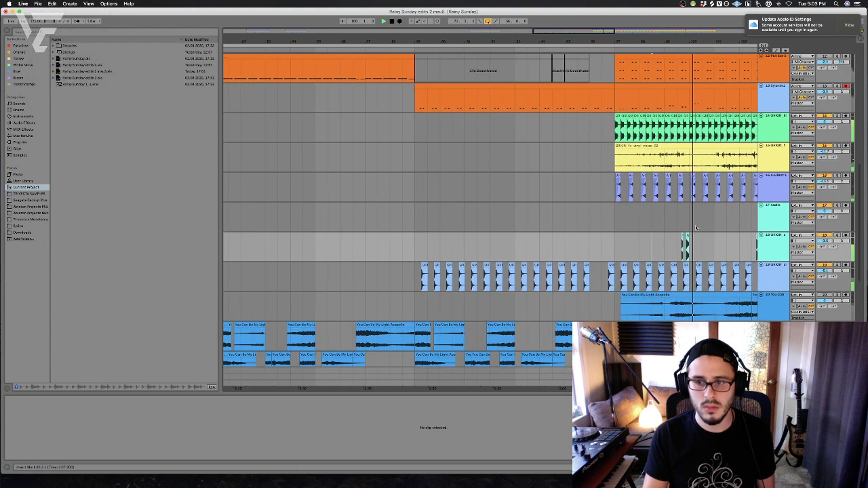
scroll(625, 235, right, 2)
scroll(625, 235, left, 3)
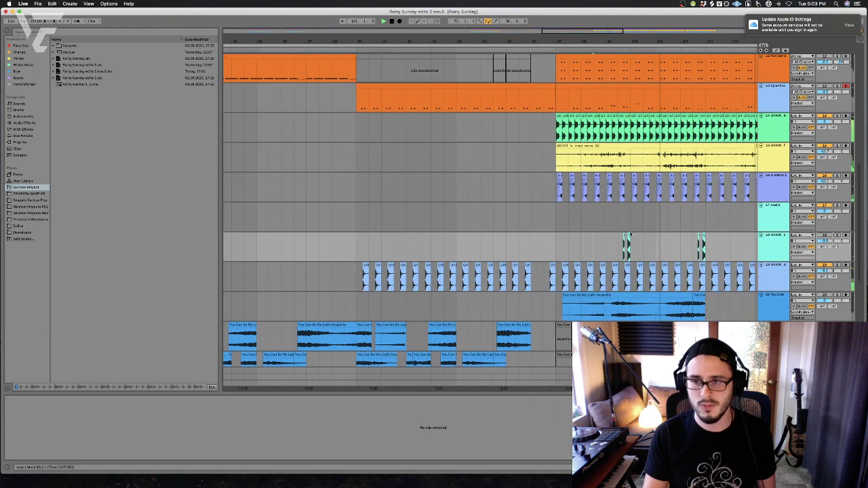
scroll(550, 196, up, 5)
scroll(550, 196, up, 2)
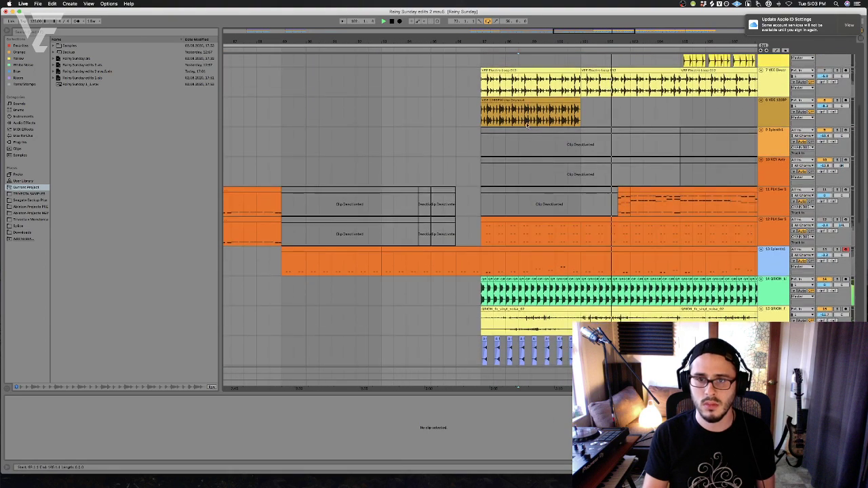
click(545, 114)
key(super+d)
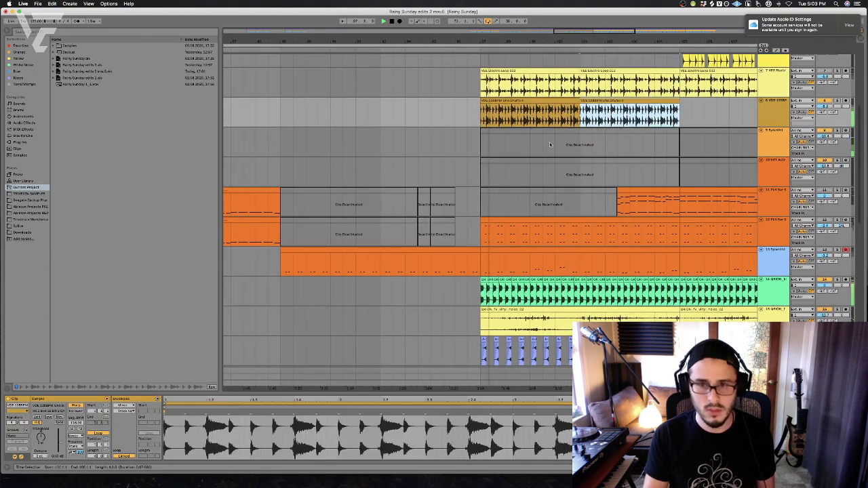
key(super+d)
key(super+d)
key(super+d)
scroll(550, 145, left, 4)
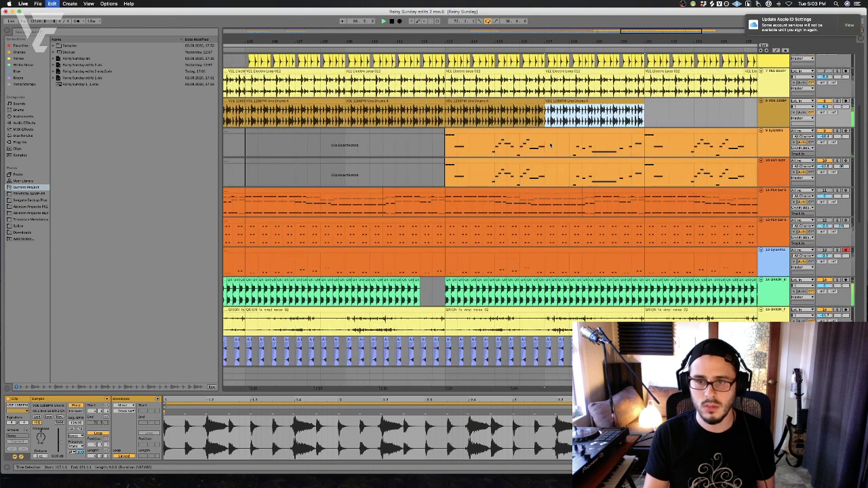
Review the drum, synth, noise and vocal tracks from about bar 97 onward while the arrangement plays
scroll(546, 144, right, 2)
scroll(543, 145, up, 2)
scroll(541, 146, up, 2)
scroll(541, 146, left, 4)
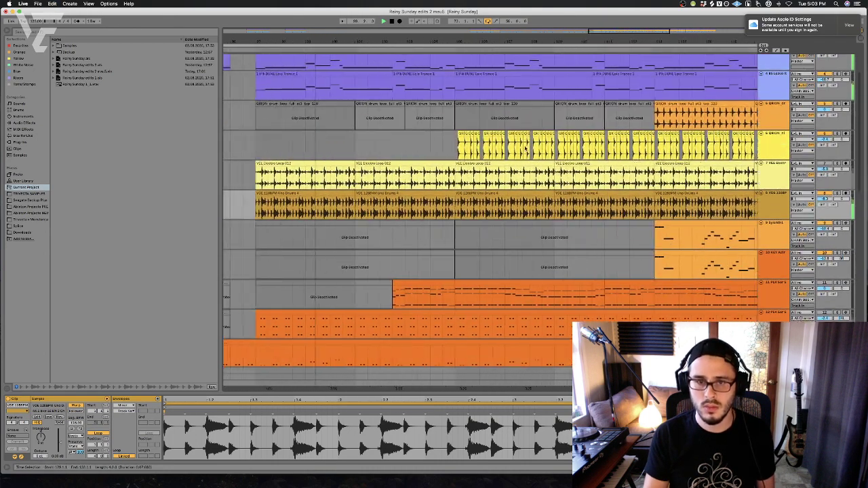
scroll(316, 182, down, 8)
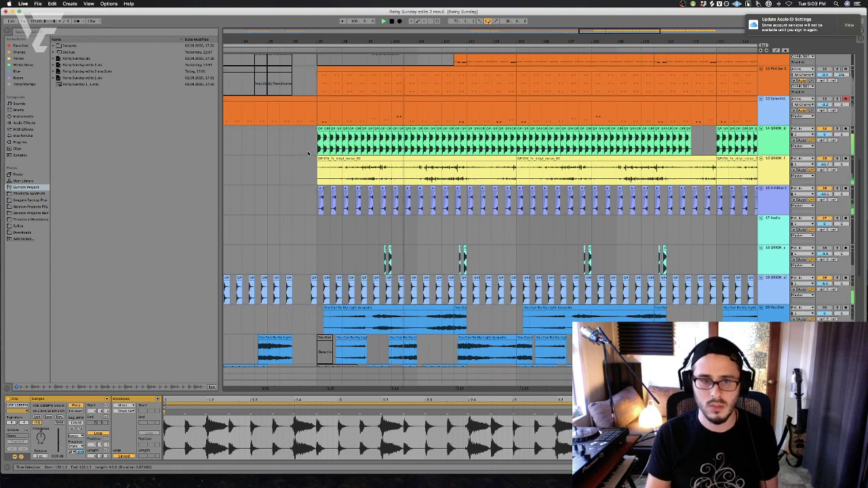
click(306, 154)
scroll(307, 154, down, 1)
click(829, 180)
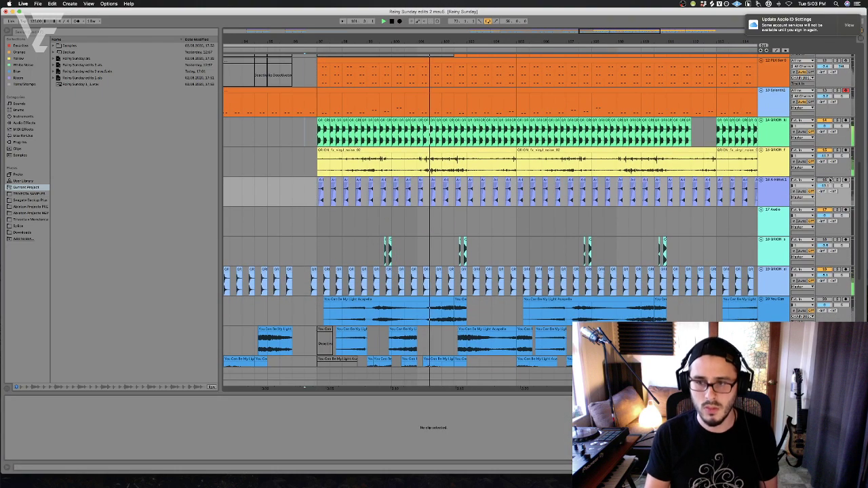
scroll(606, 182, up, 1)
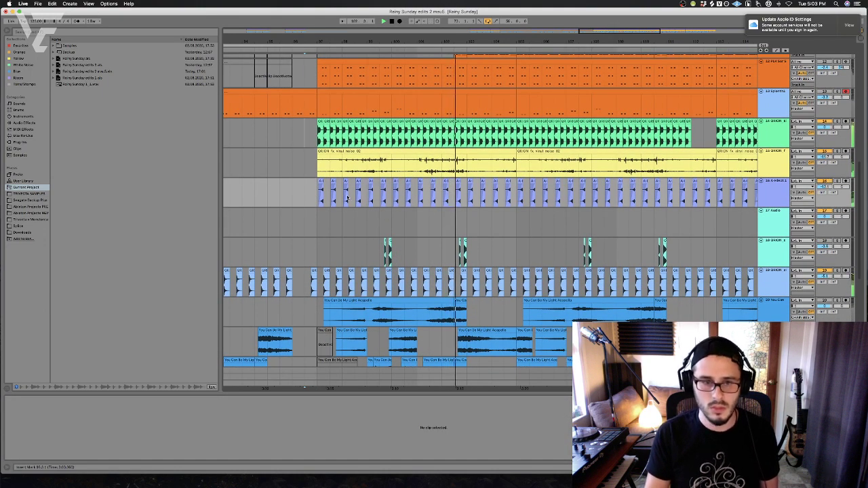
click(283, 203)
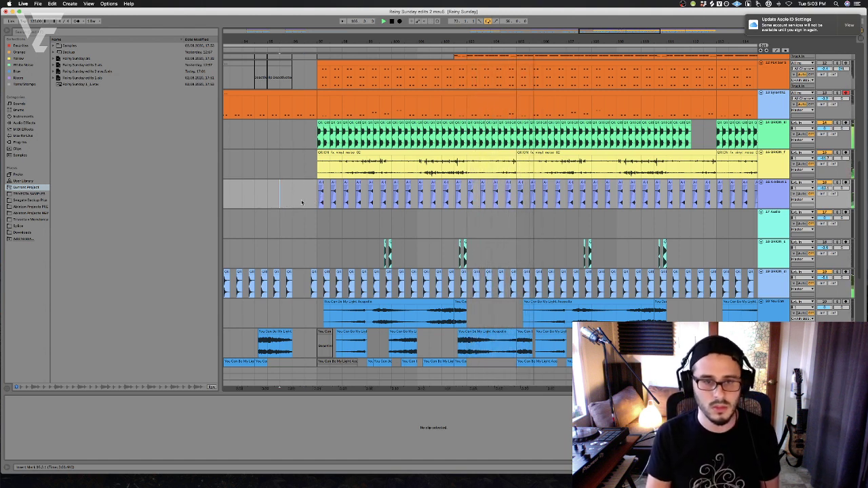
Group the three You Can Be My Light vocal tracks, 20 to 22, into one group track
scroll(274, 204, left, 2)
scroll(273, 204, down, 3)
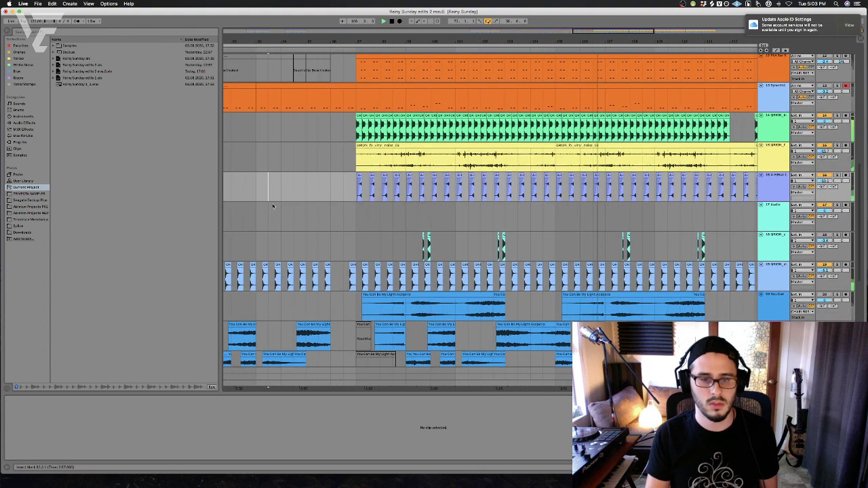
click(782, 277)
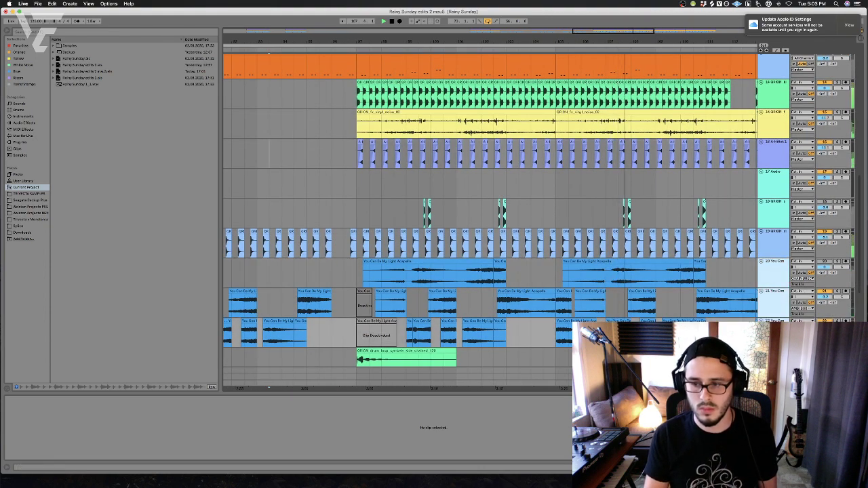
scroll(782, 277, down, 1)
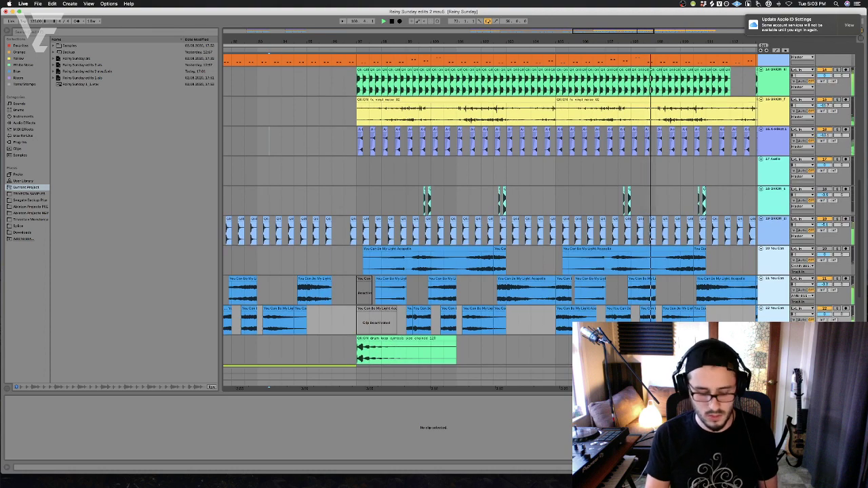
key(super+g)
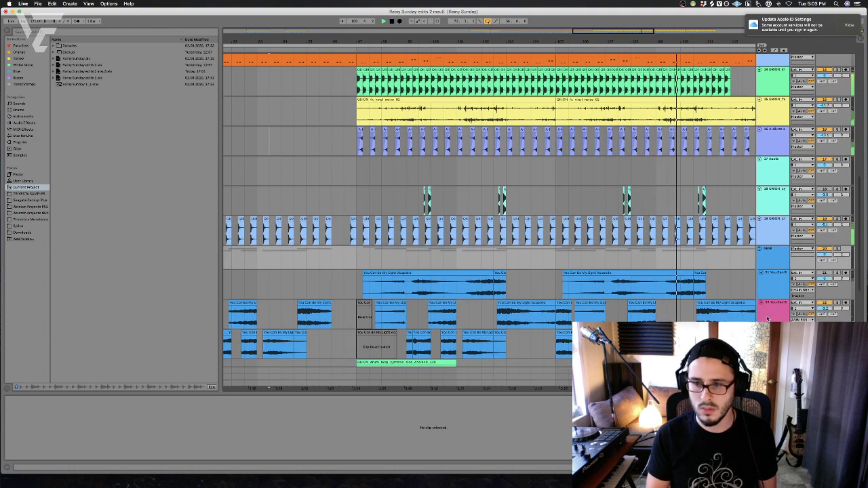
click(761, 252)
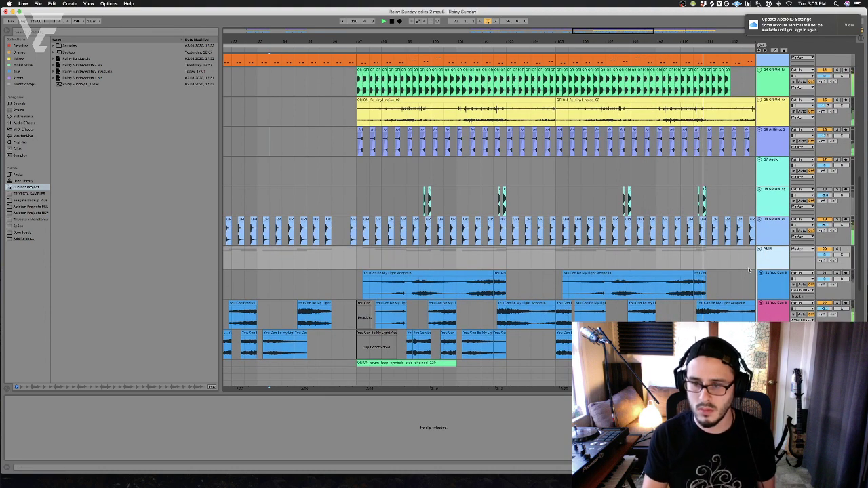
Select bars 97 to 113 on track 18 and set the loop to that 16-bar range
scroll(594, 259, down, 10)
scroll(590, 268, up, 1)
scroll(590, 268, up, 5)
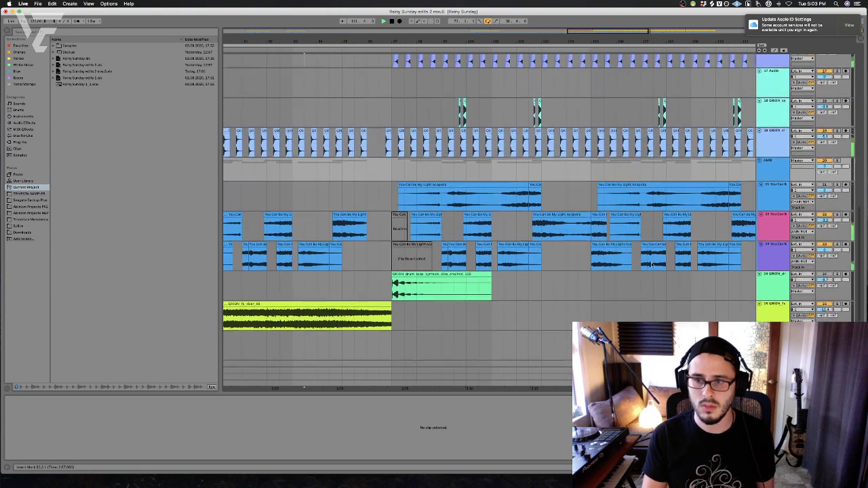
scroll(431, 168, up, 3)
click(392, 168)
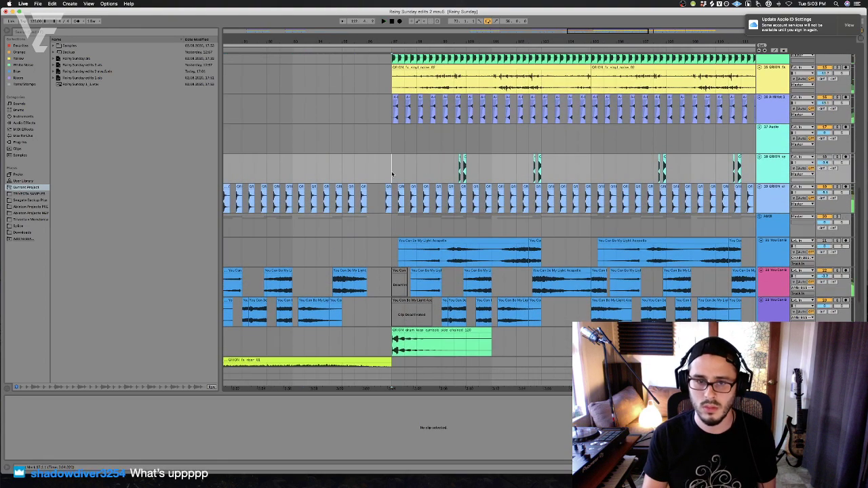
scroll(680, 182, right, 5)
shift+click(660, 178)
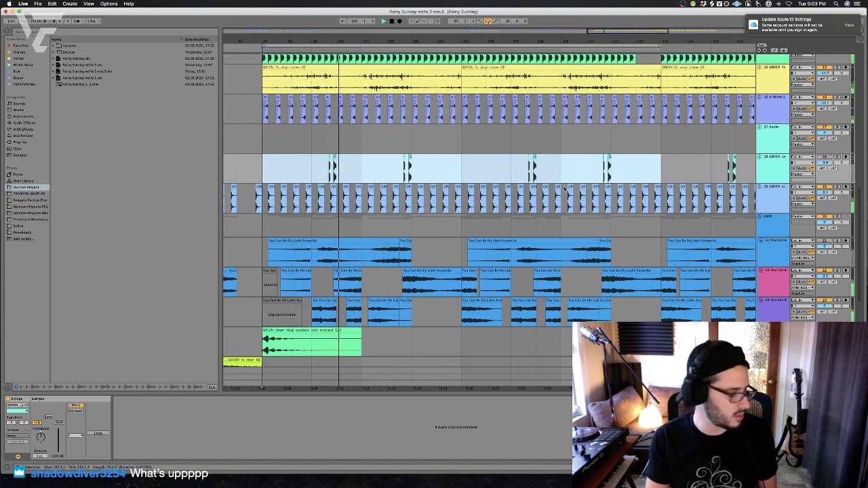
Play the looped section from bar 97 to audition it, and stop playback
click(280, 163)
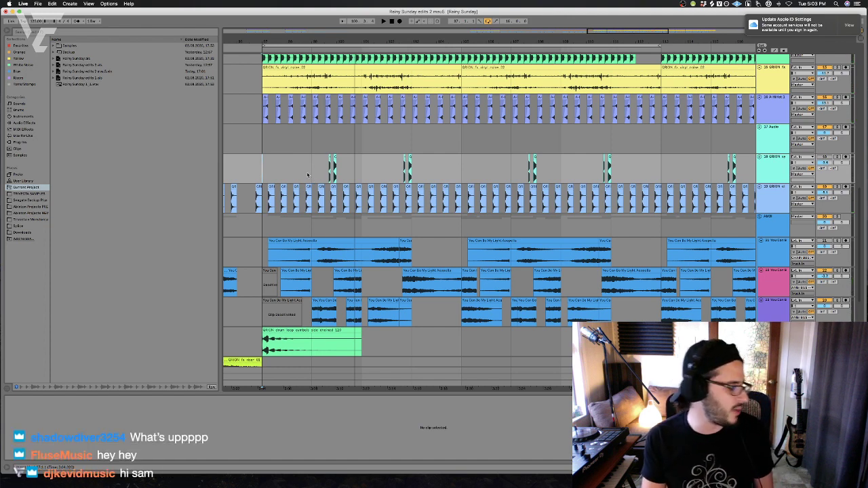
key(space)
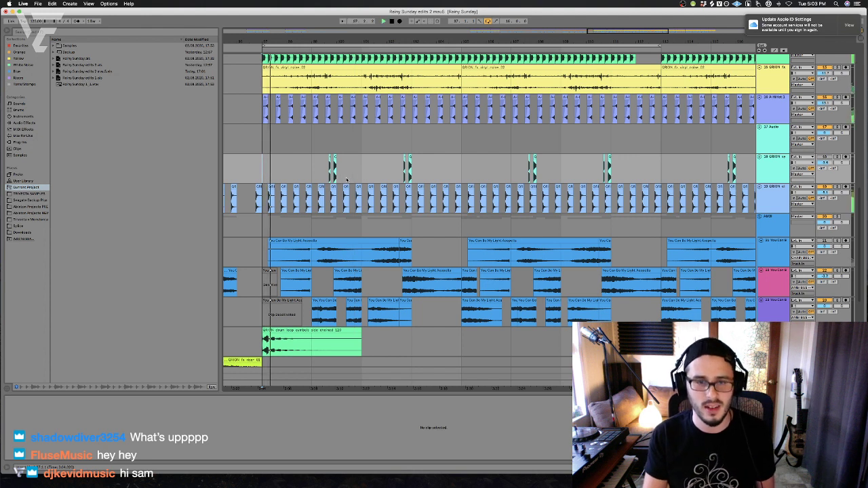
key(space)
key(space)
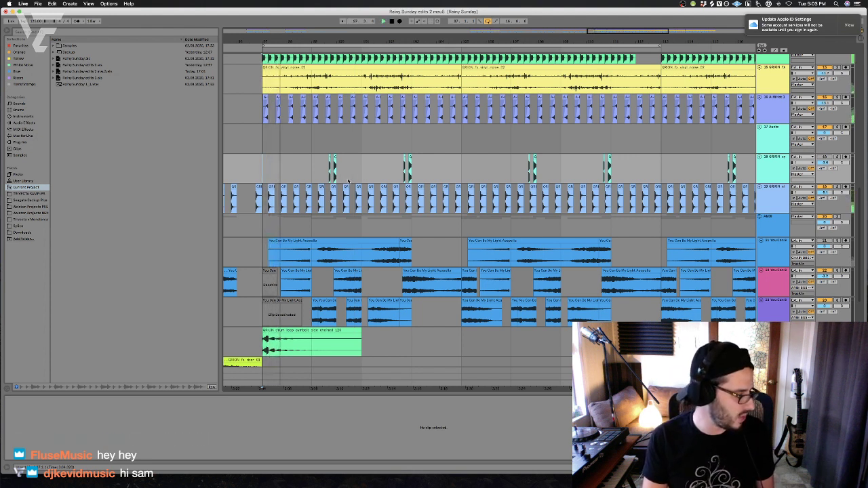
key(space)
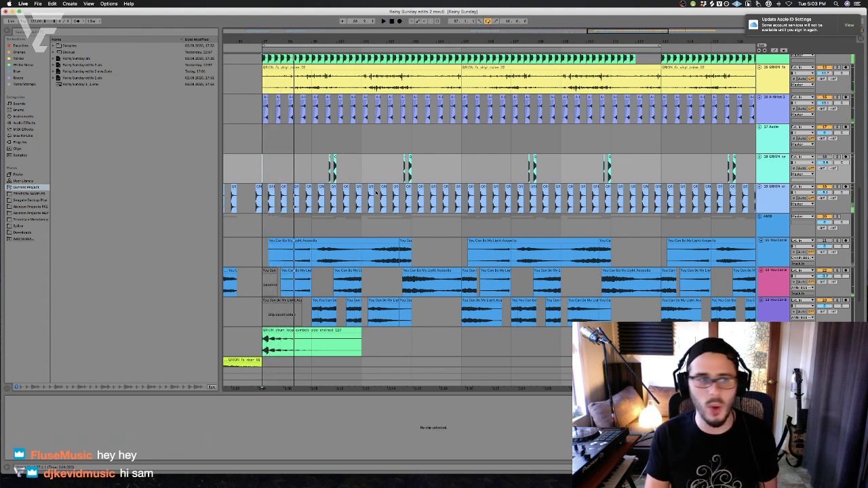
Recolor the vocal group track's header pink
right_click(777, 230)
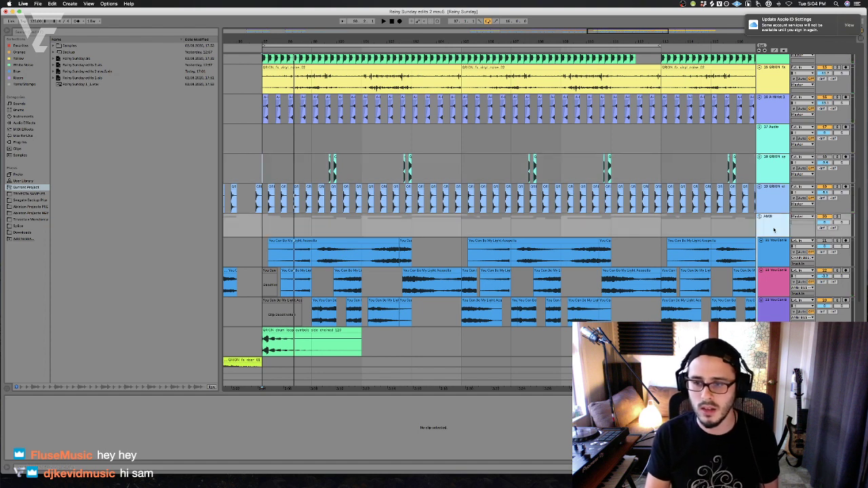
click(781, 307)
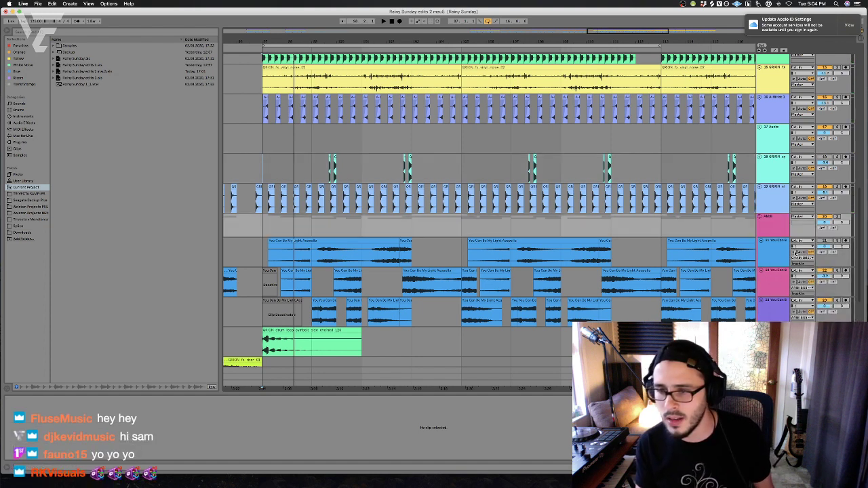
click(773, 254)
right_click(779, 223)
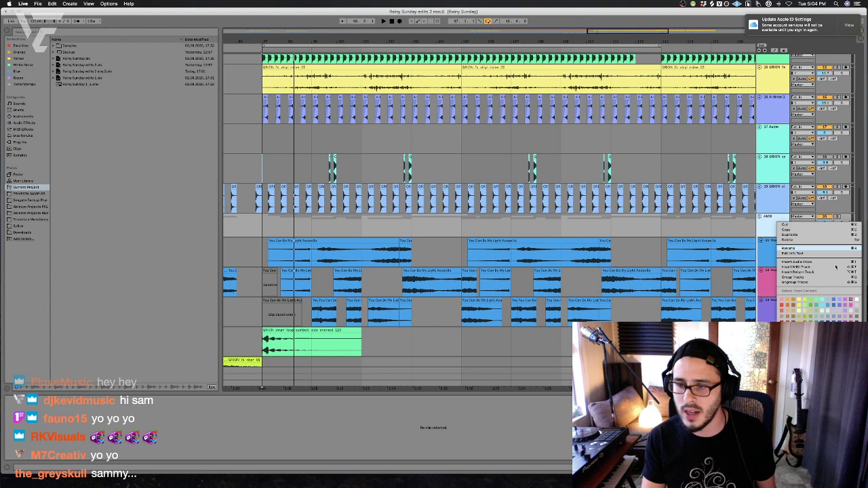
click(851, 301)
right_click(777, 233)
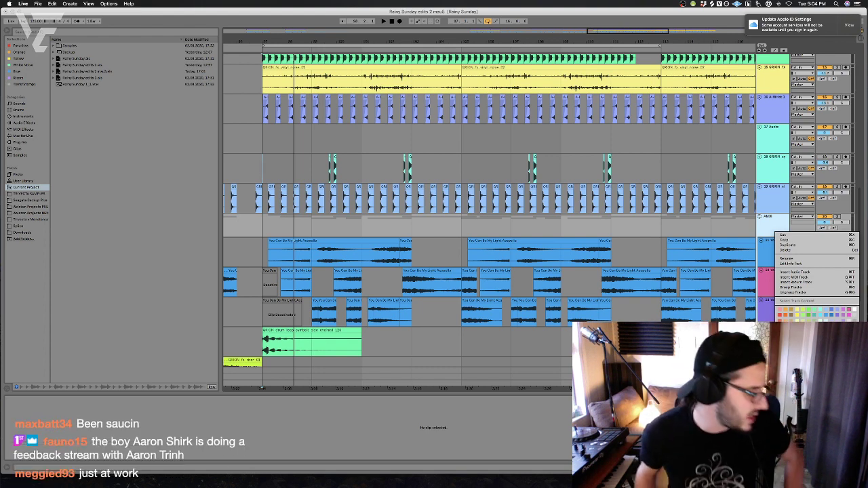
key(Escape)
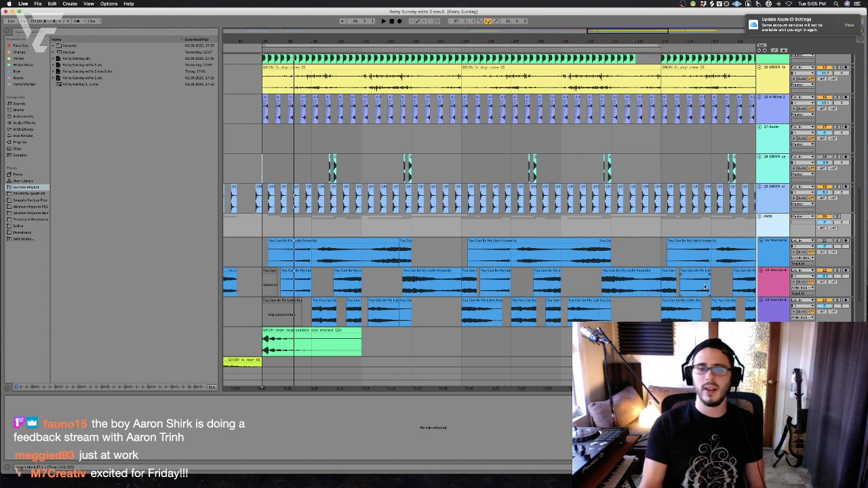
scroll(474, 204, left, 3)
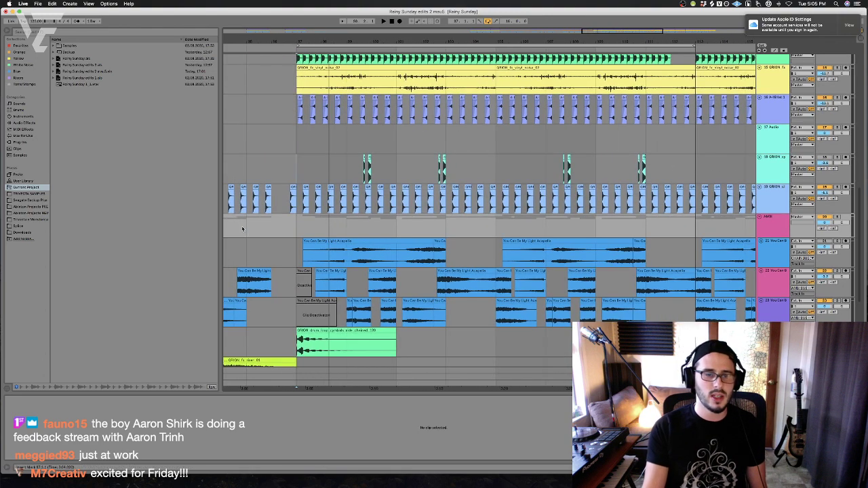
click(242, 228)
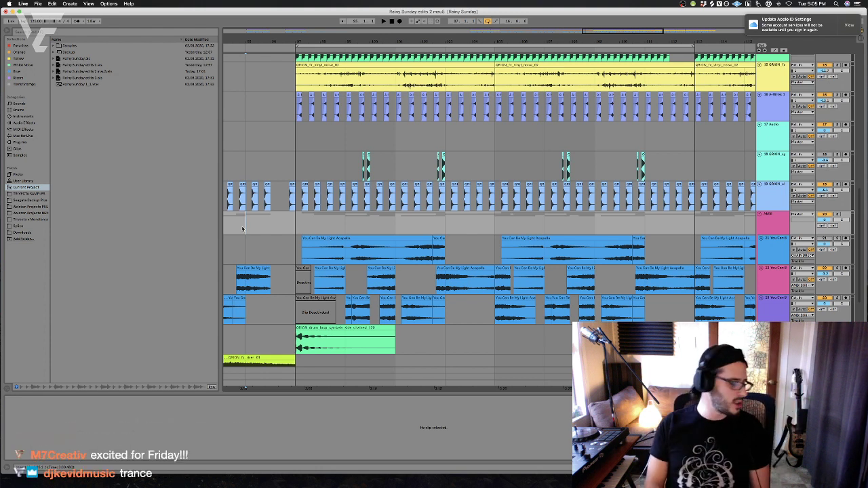
click(257, 161)
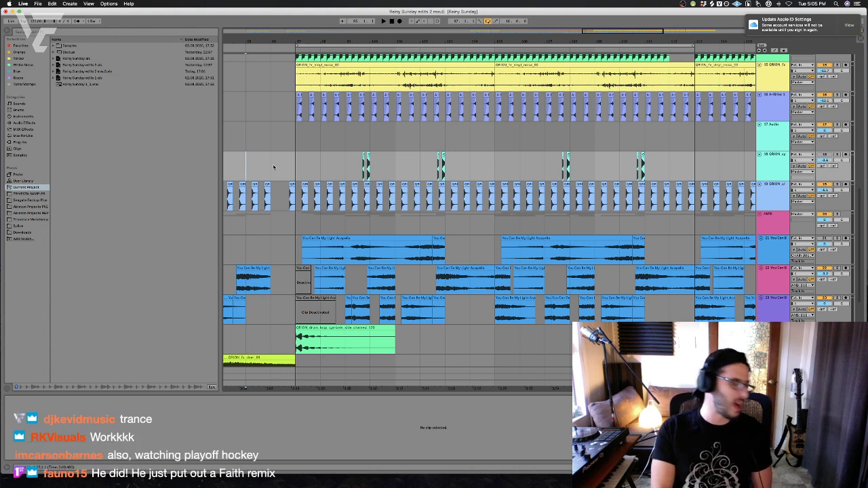
right_click(273, 166)
click(305, 158)
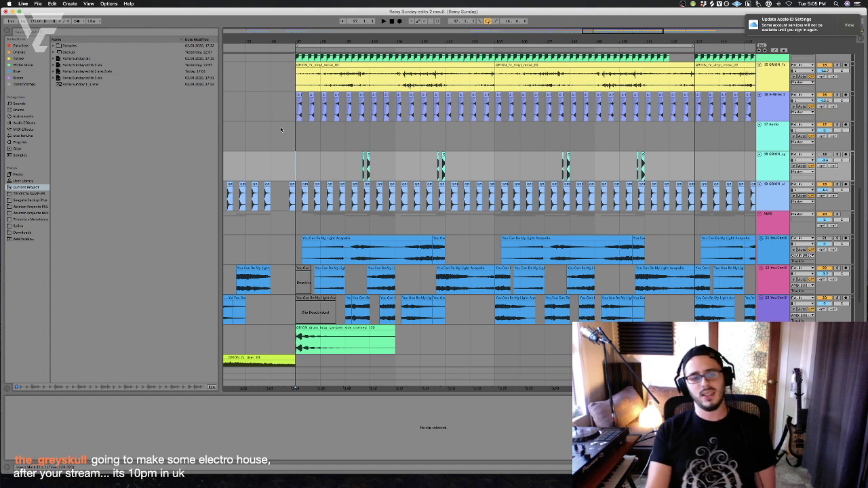
click(281, 129)
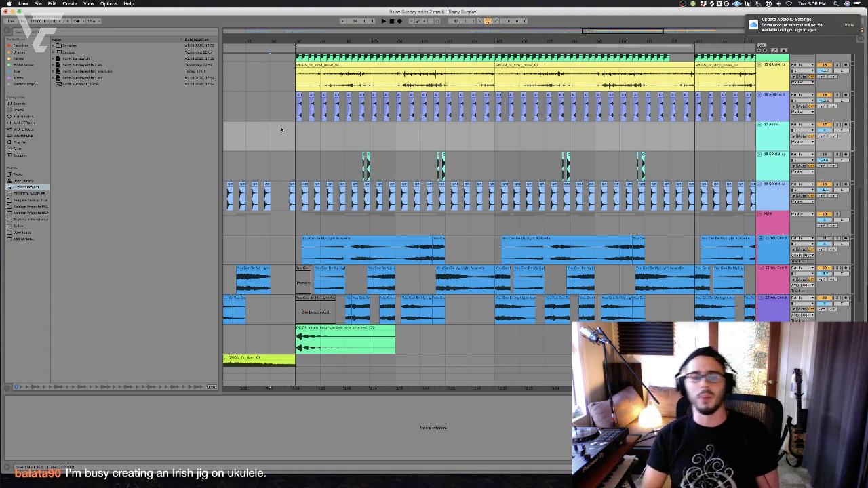
click(246, 141)
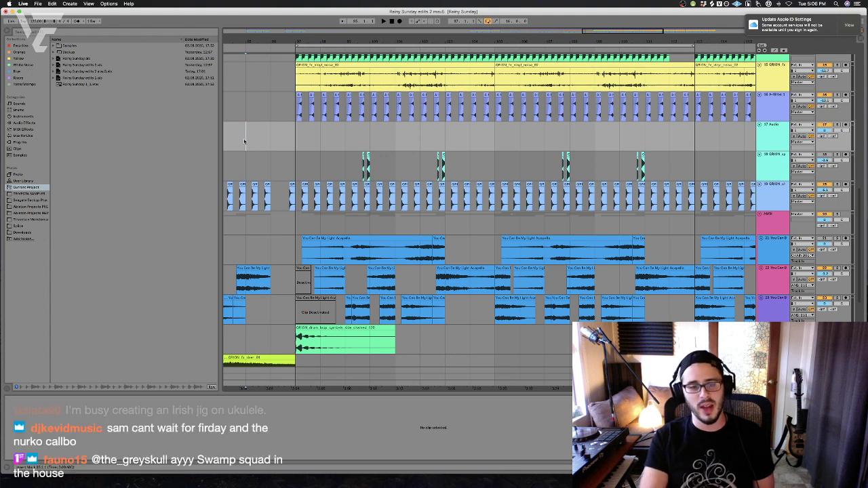
Apply the vocal group track's pink color to its grouped tracks and clips, and fold the group
right_click(778, 219)
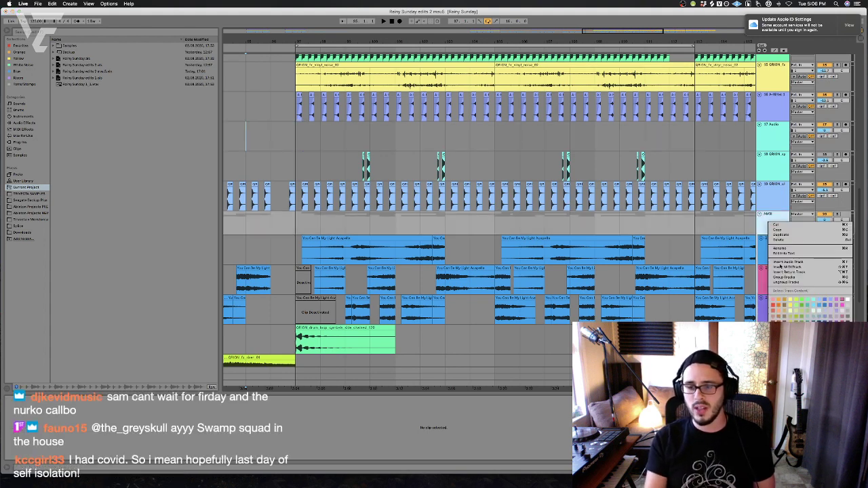
click(818, 316)
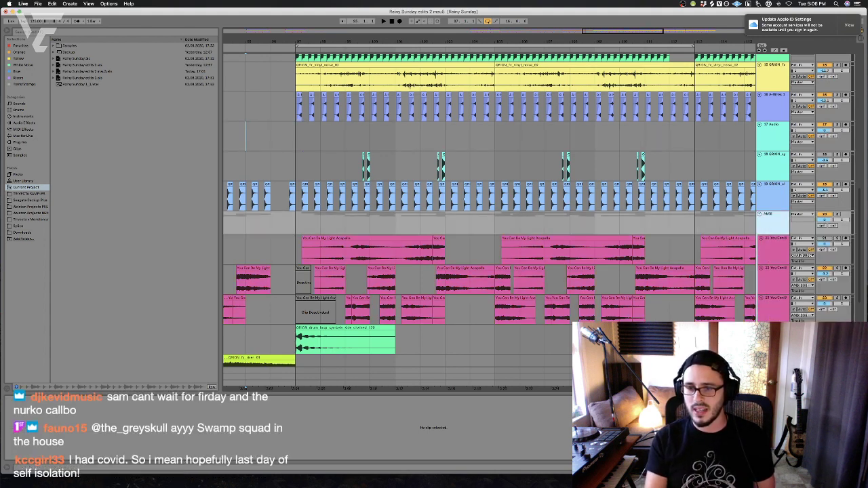
click(759, 213)
scroll(713, 242, up, 3)
scroll(713, 241, left, 2)
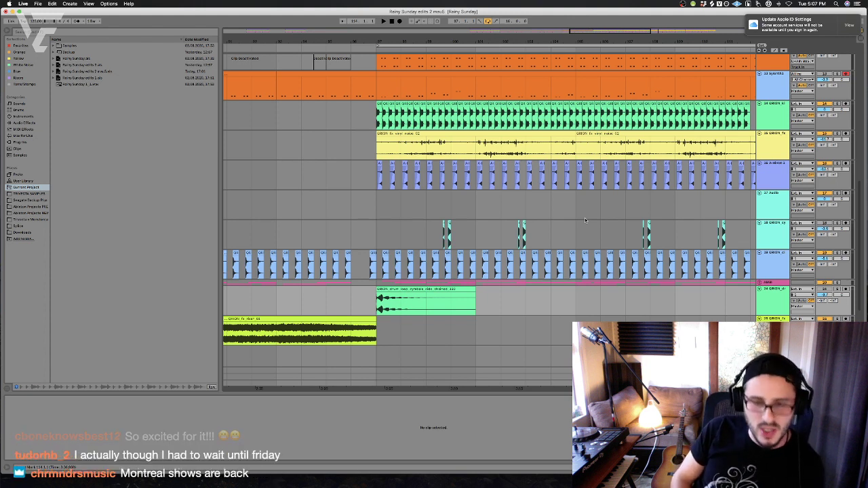
click(350, 205)
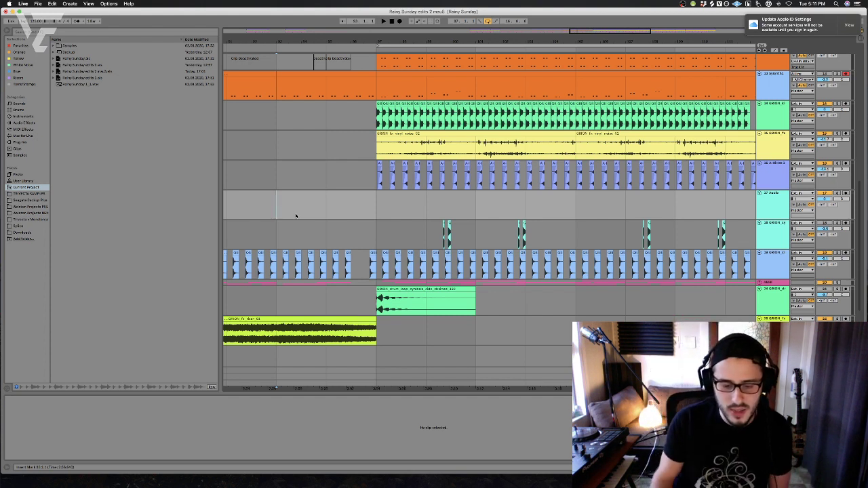
scroll(467, 258, left, 5)
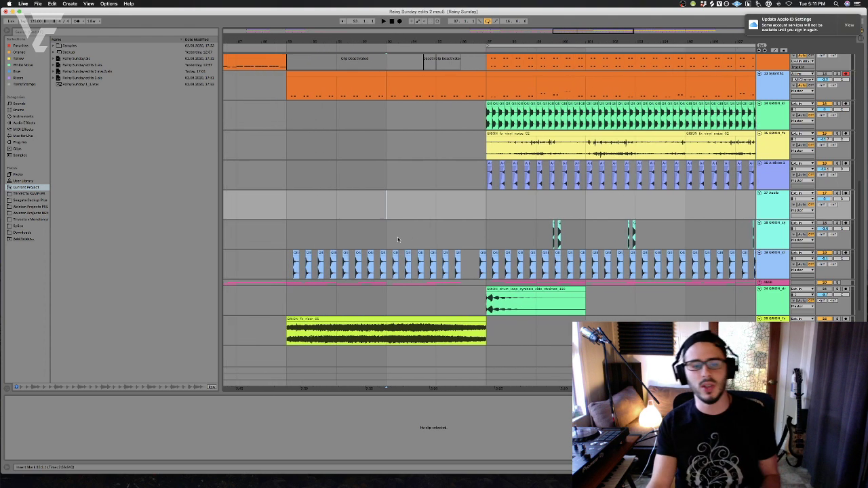
click(306, 208)
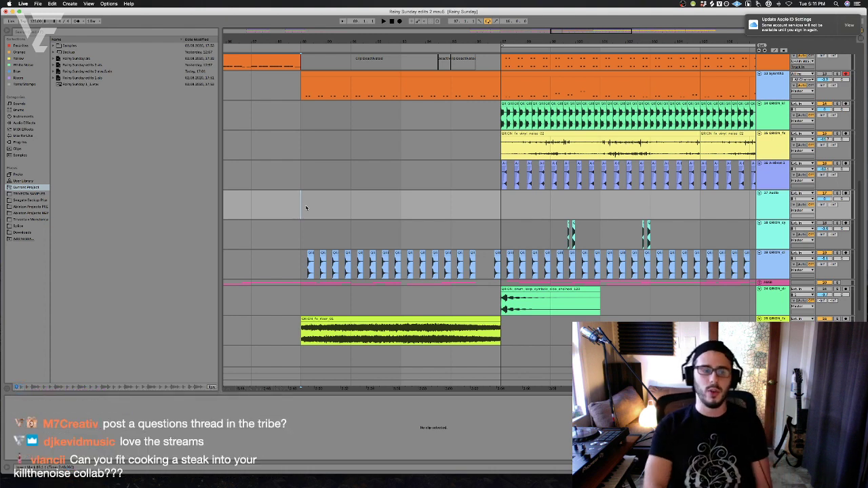
scroll(305, 208, left, 10)
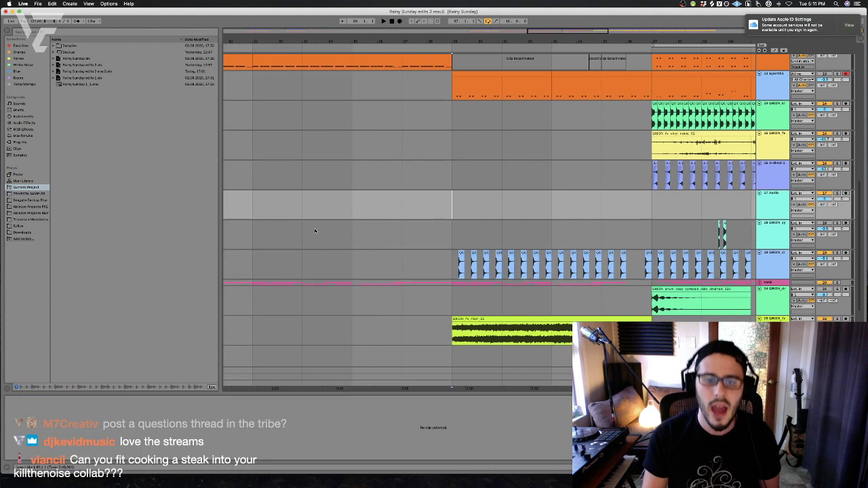
scroll(507, 284, right, 15)
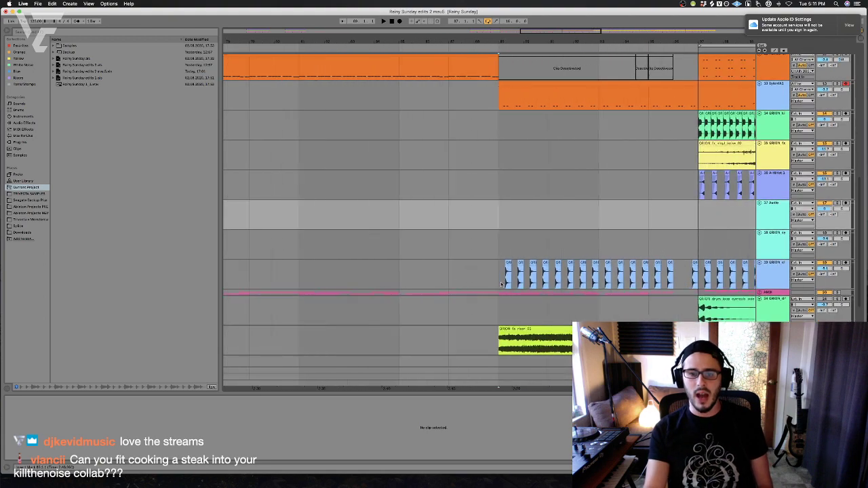
scroll(492, 283, up, 3)
scroll(494, 283, left, 3)
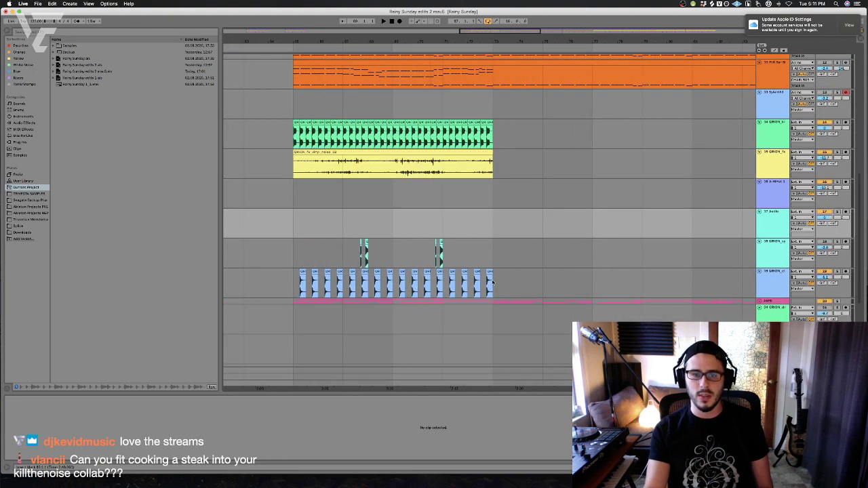
Play the arrangement from bar 73 and follow the playback to the section starting at bar 97
scroll(446, 257, up, 4)
click(560, 237)
click(522, 255)
click(514, 248)
scroll(516, 251, up, 8)
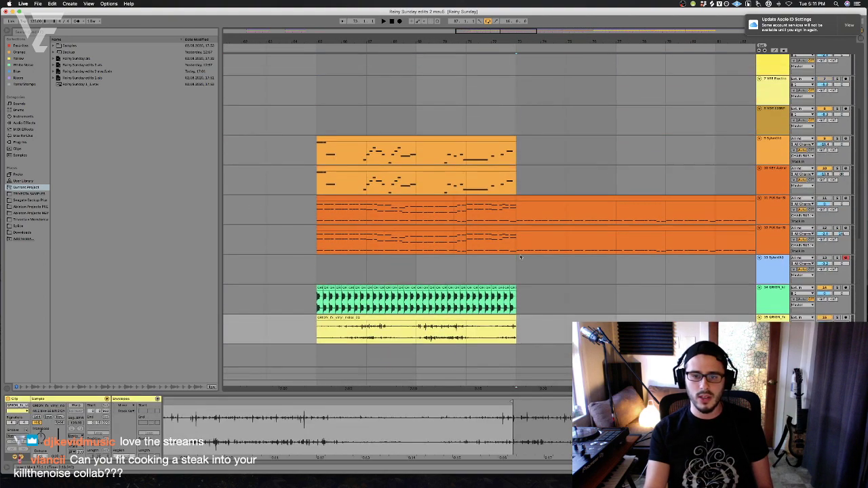
click(520, 257)
scroll(520, 257, right, 1)
key(space)
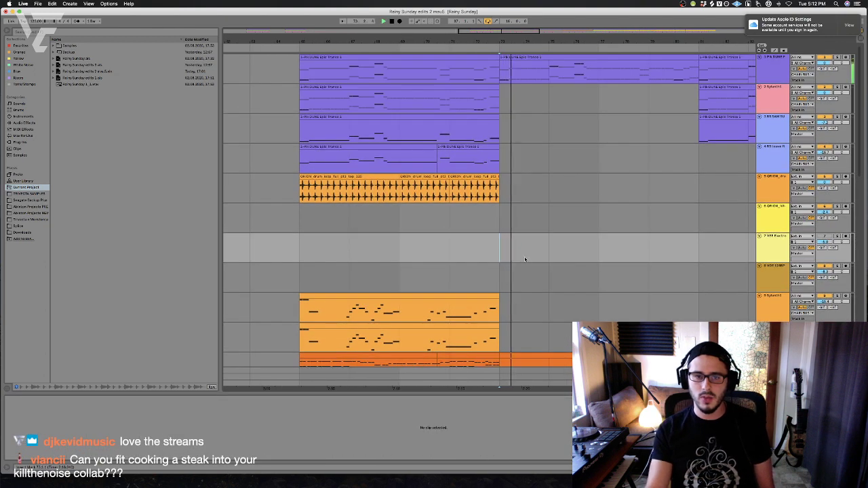
scroll(523, 258, right, 4)
scroll(524, 259, right, 1)
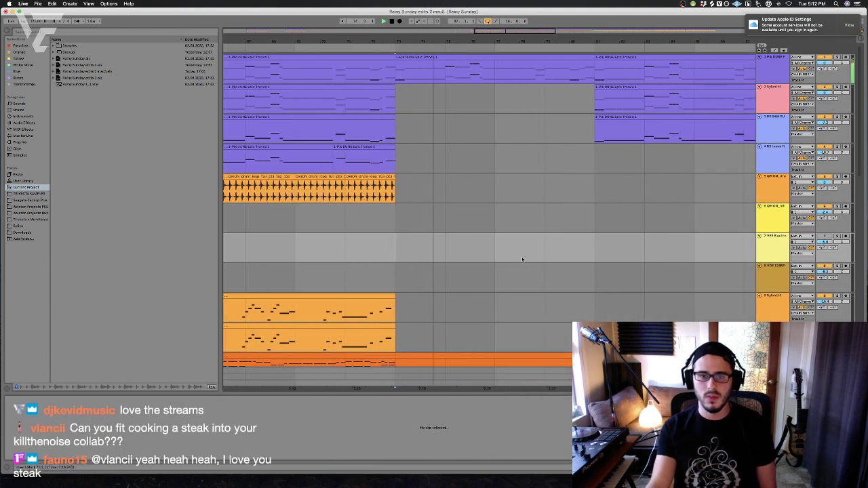
scroll(525, 260, right, 1)
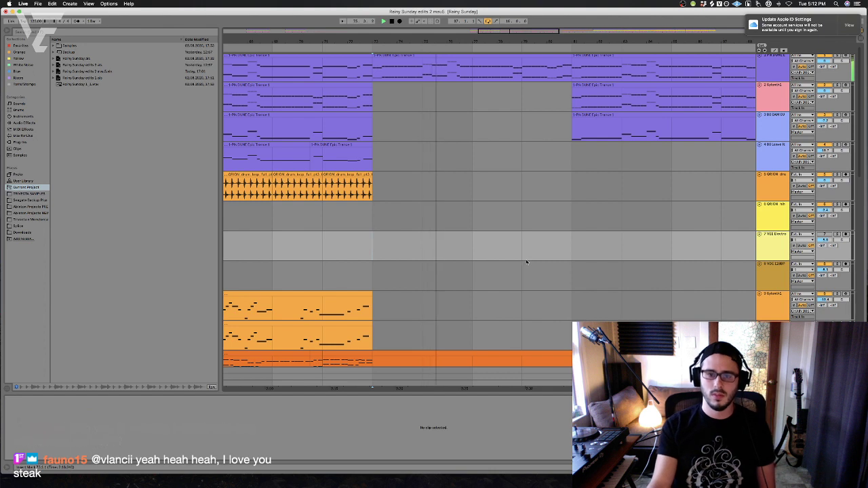
scroll(530, 262, right, 1)
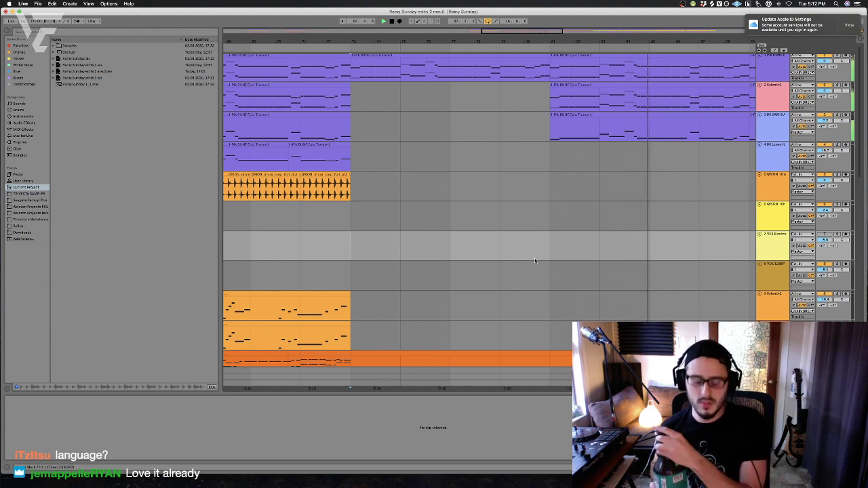
scroll(534, 261, right, 5)
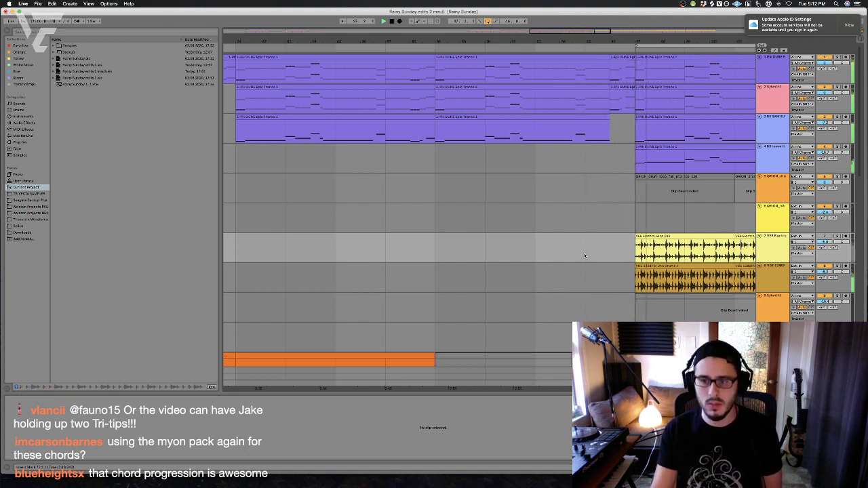
scroll(581, 256, right, 1)
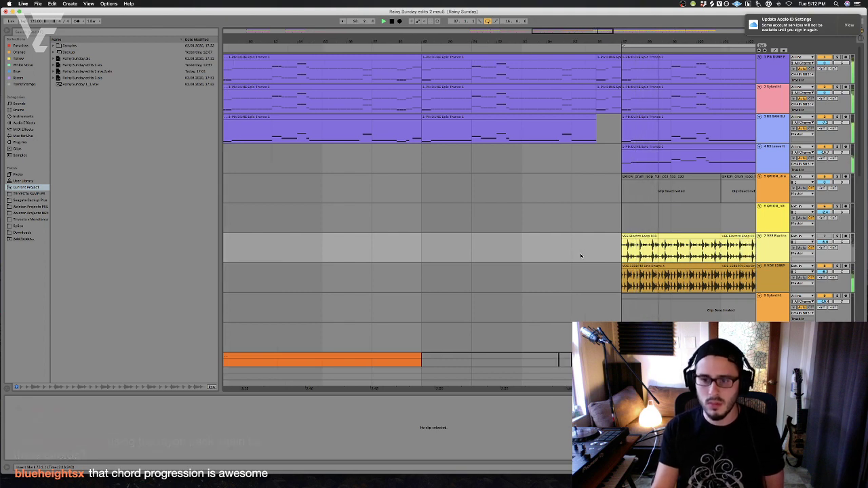
Place the insert marker at bar 97 on track 7 and listen through the looped section up to bar 113
click(616, 257)
scroll(611, 257, right, 3)
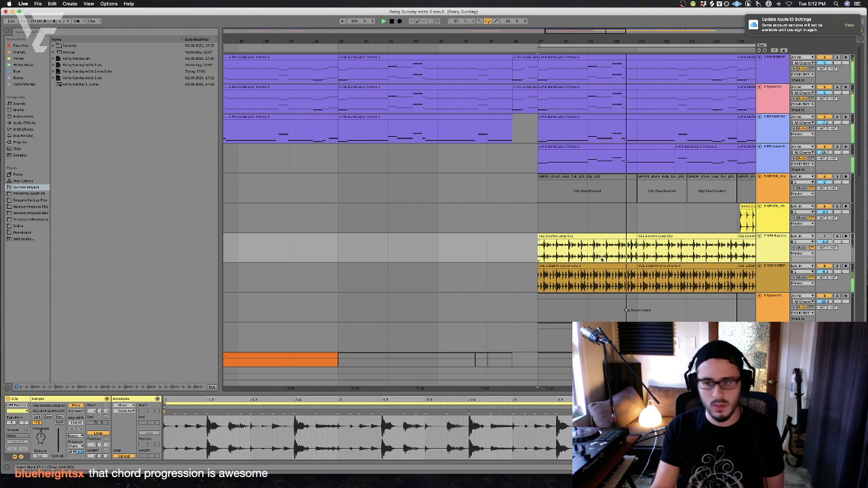
scroll(602, 258, right, 2)
scroll(601, 258, right, 2)
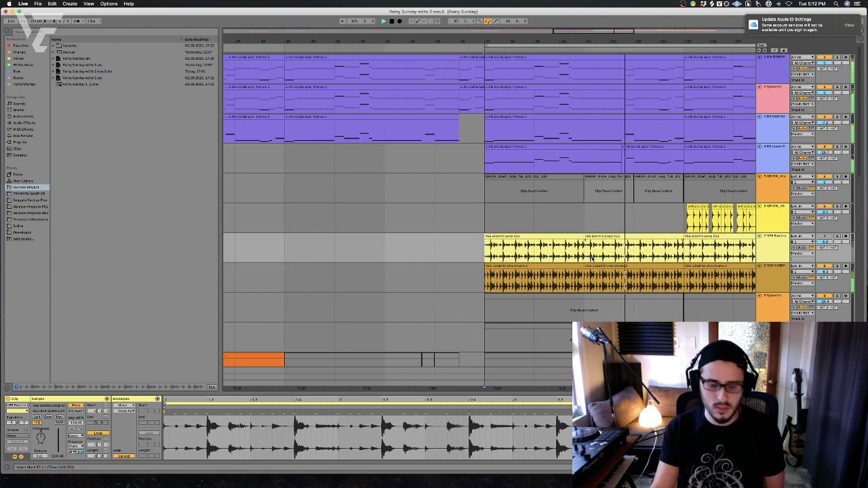
scroll(591, 258, right, 10)
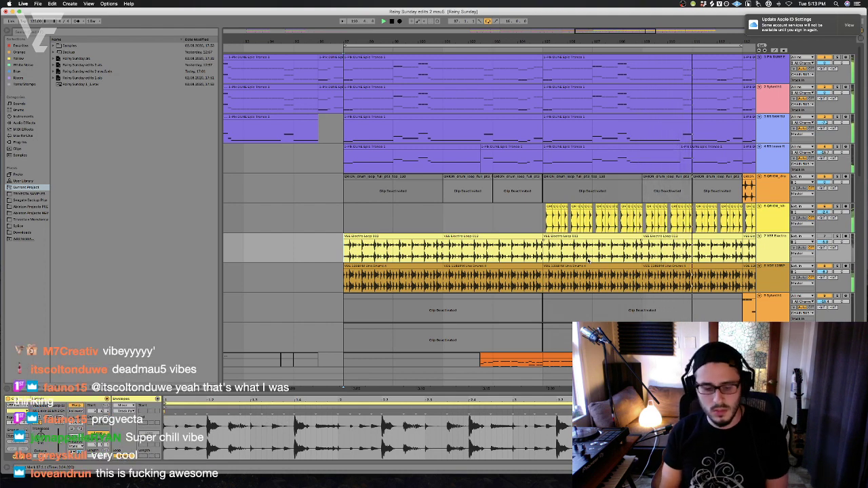
scroll(592, 258, right, 5)
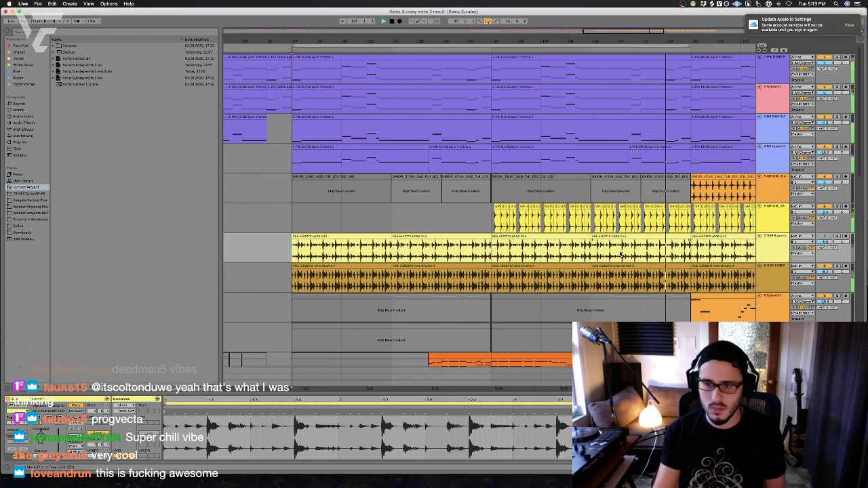
scroll(621, 255, right, 1)
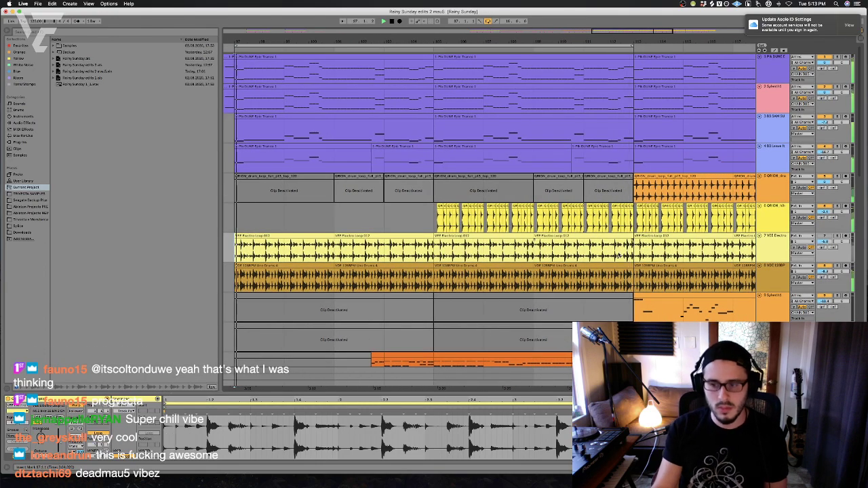
scroll(365, 257, right, 4)
scroll(366, 257, left, 5)
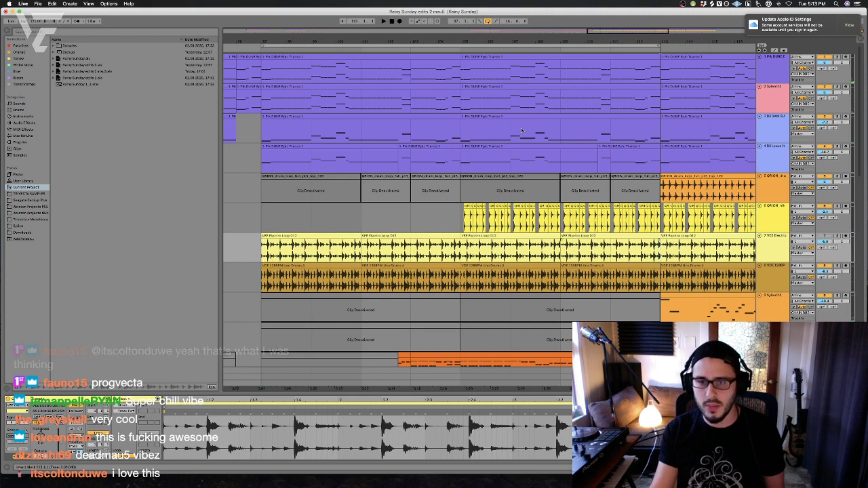
Audition the section from bar 113 onward, reset the insert marker to bar 113 on track 4, and stop playback
scroll(651, 218, right, 6)
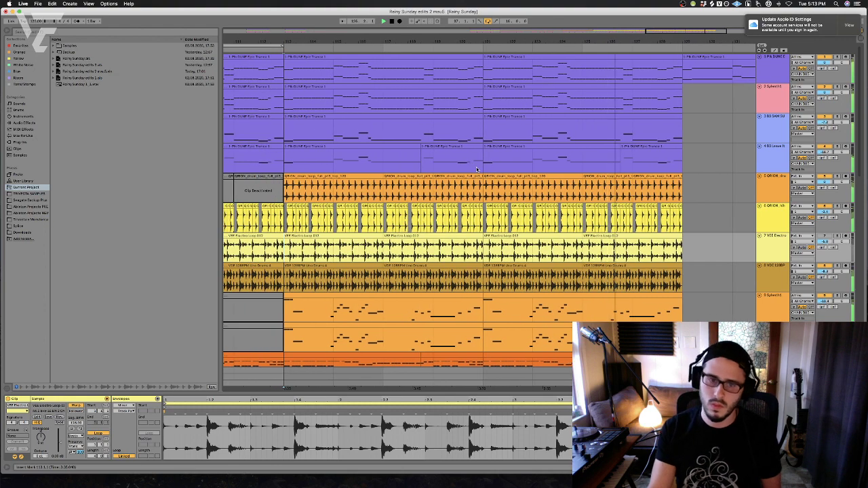
scroll(359, 152, left, 2)
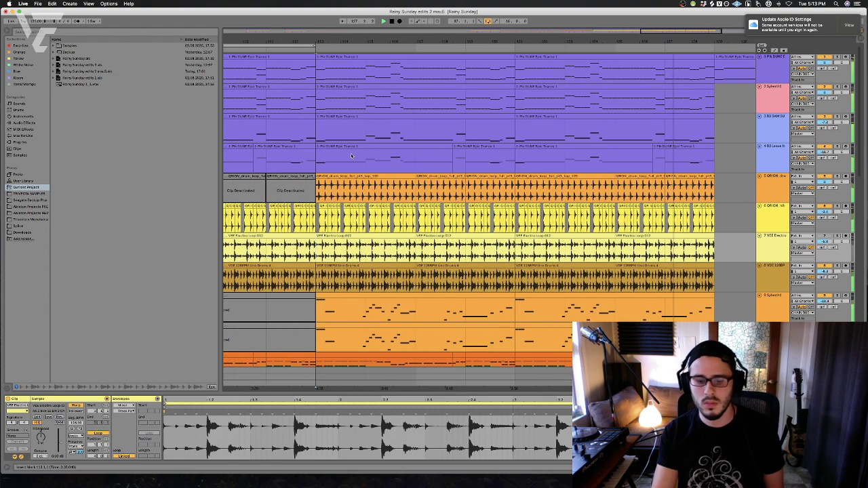
scroll(332, 166, left, 1)
click(332, 164)
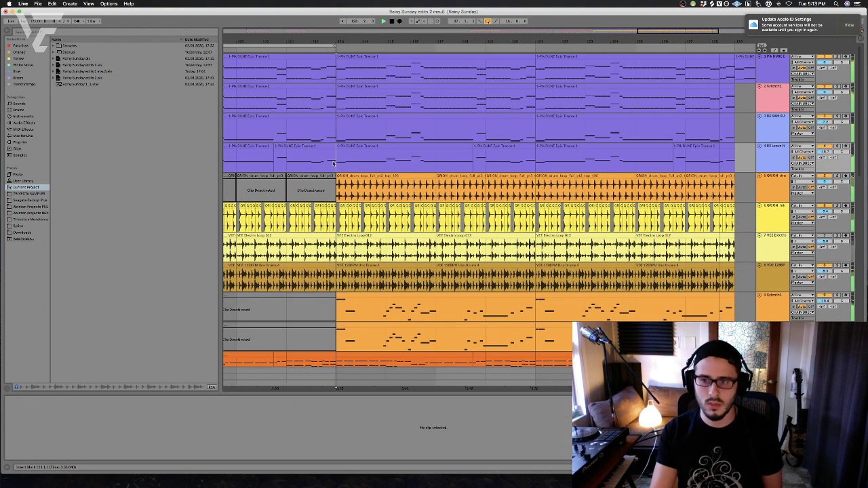
scroll(325, 164, left, 3)
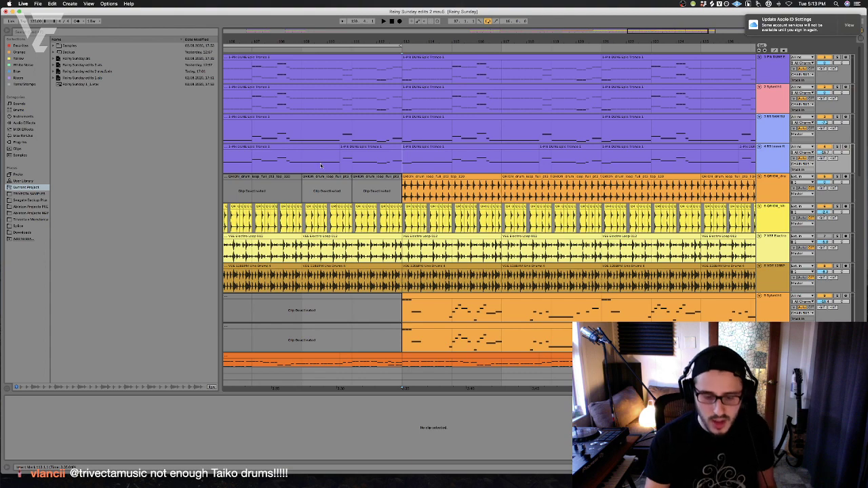
scroll(322, 165, left, 14)
click(343, 194)
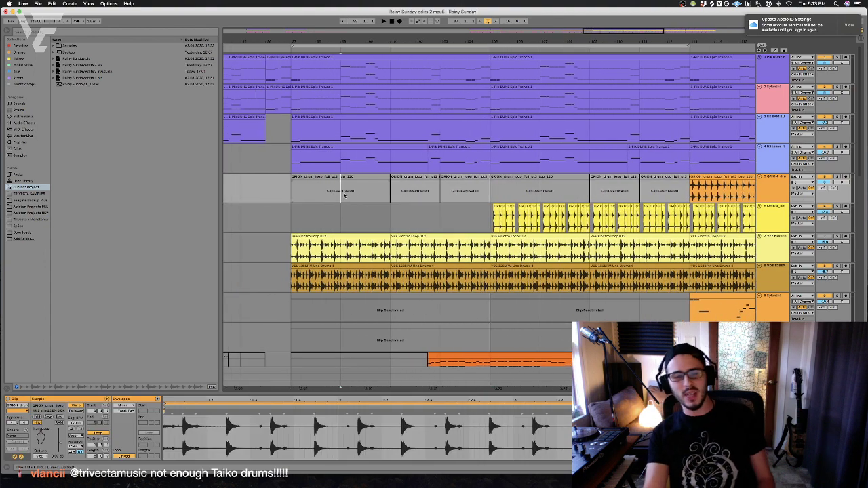
scroll(343, 194, left, 2)
click(311, 200)
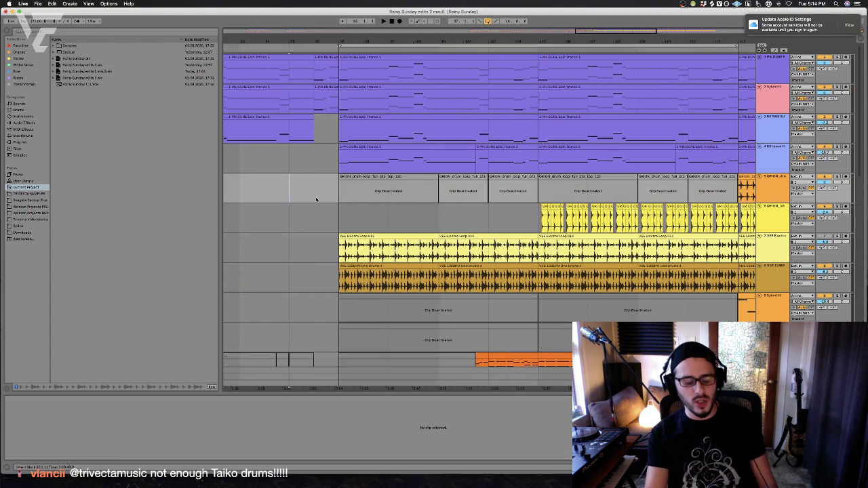
key(Right)
click(315, 198)
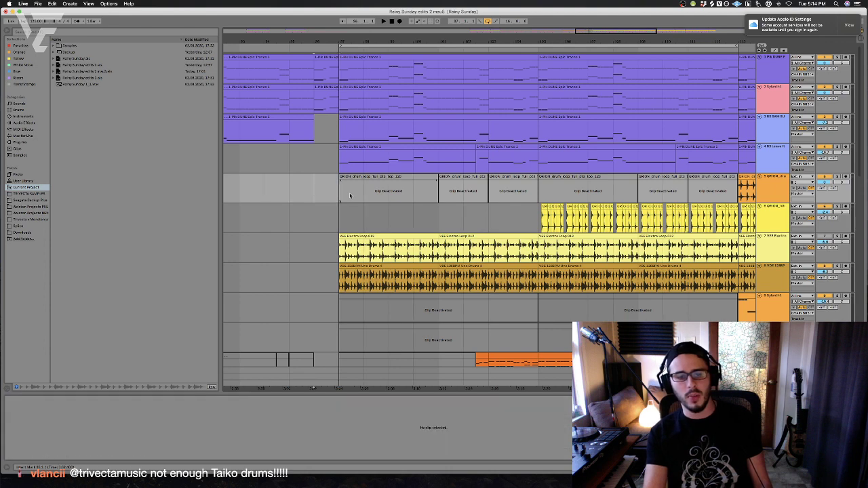
click(348, 196)
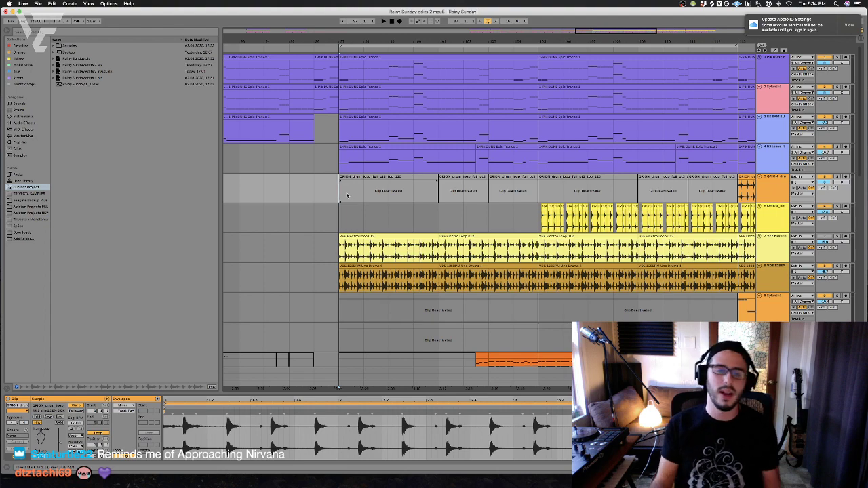
Audition track 2 (Sylenth1) and track 1 soloed in turn, playing from bar 89
scroll(347, 195, left, 5)
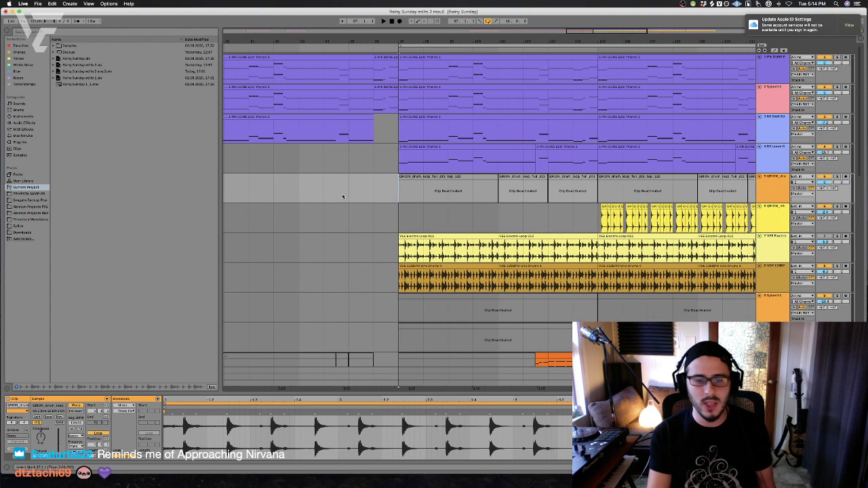
click(344, 197)
click(274, 178)
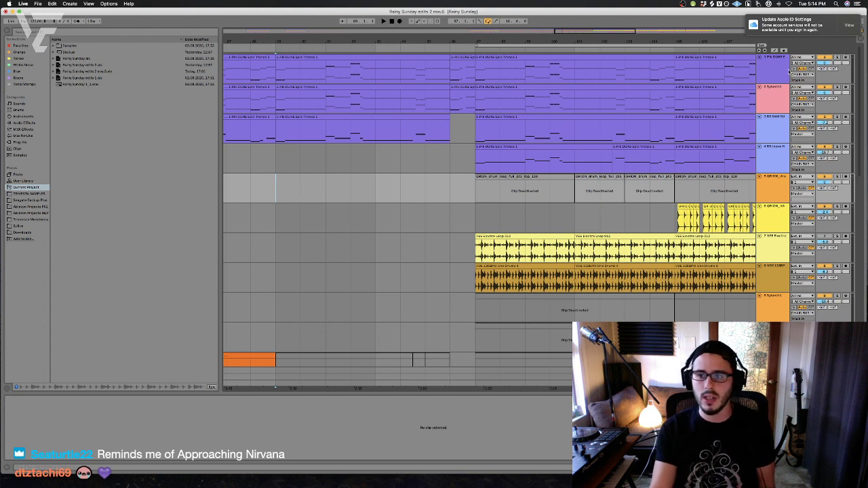
click(296, 80)
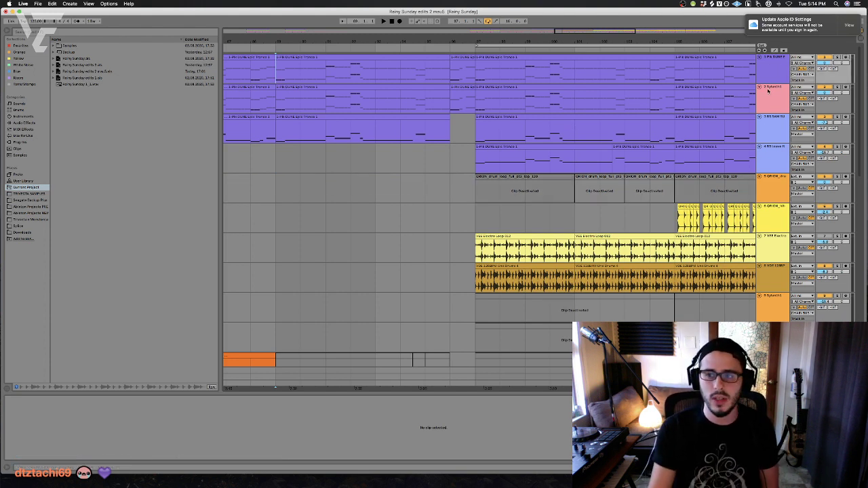
click(768, 90)
click(838, 89)
key(space)
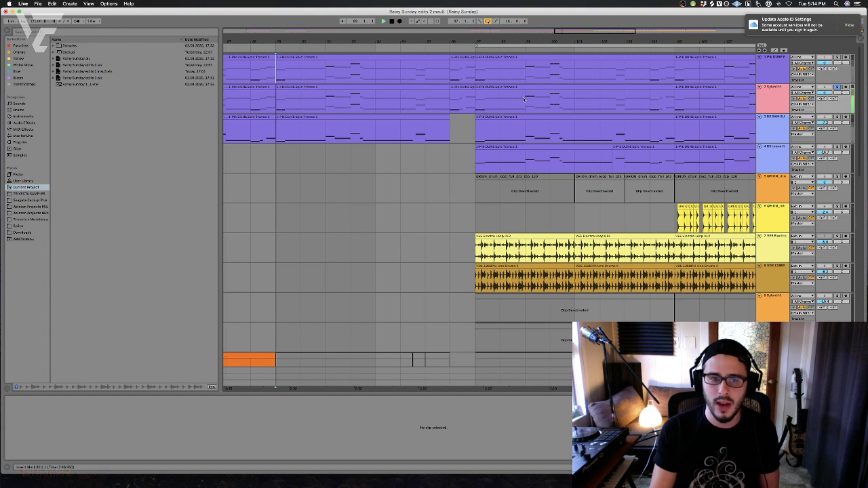
click(837, 58)
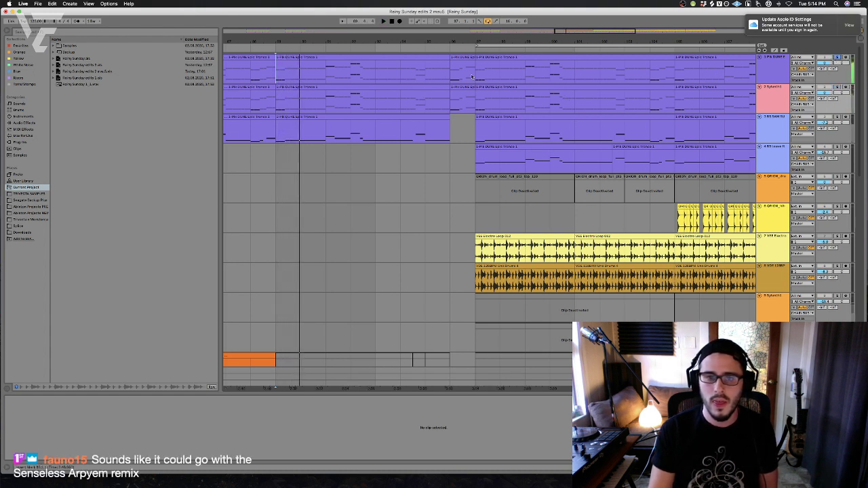
Inspect track 1's clips around bars 89 to 97, then select its clip at bar 129 and play it soloed
click(441, 55)
click(765, 62)
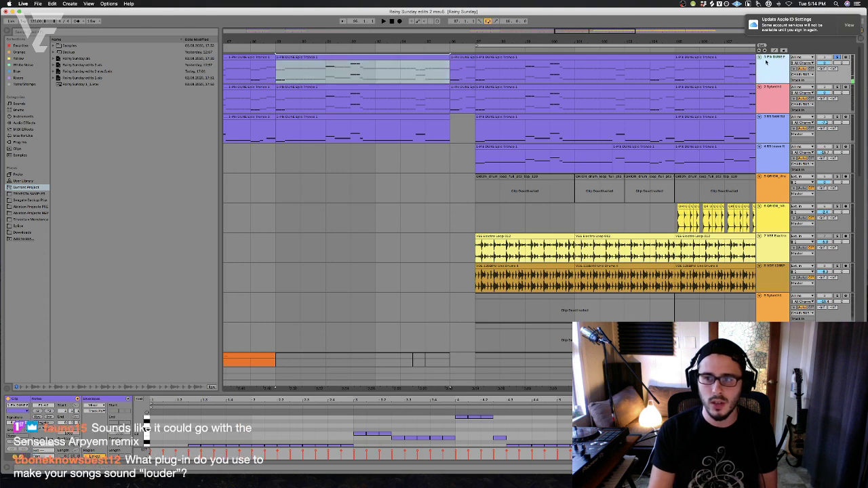
click(463, 72)
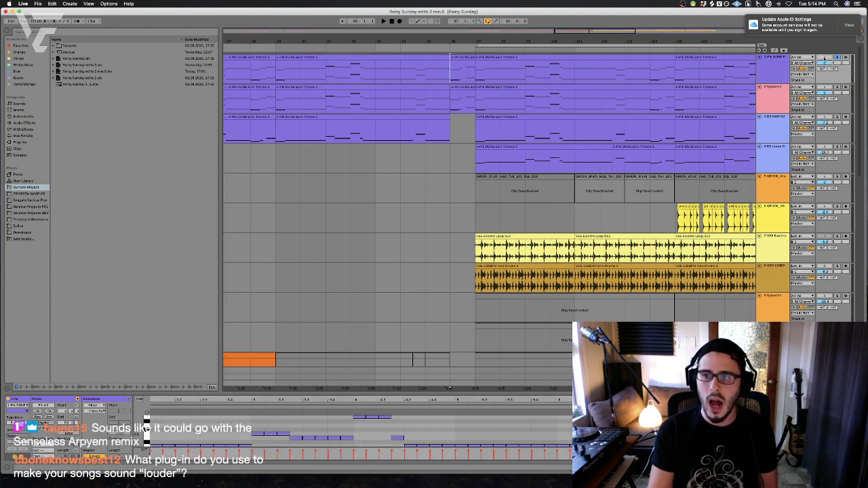
scroll(468, 75, right, 10)
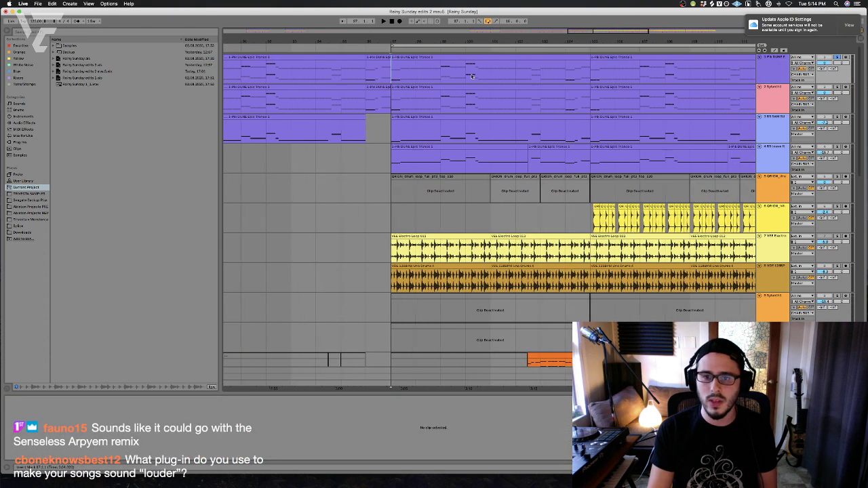
scroll(477, 74, right, 12)
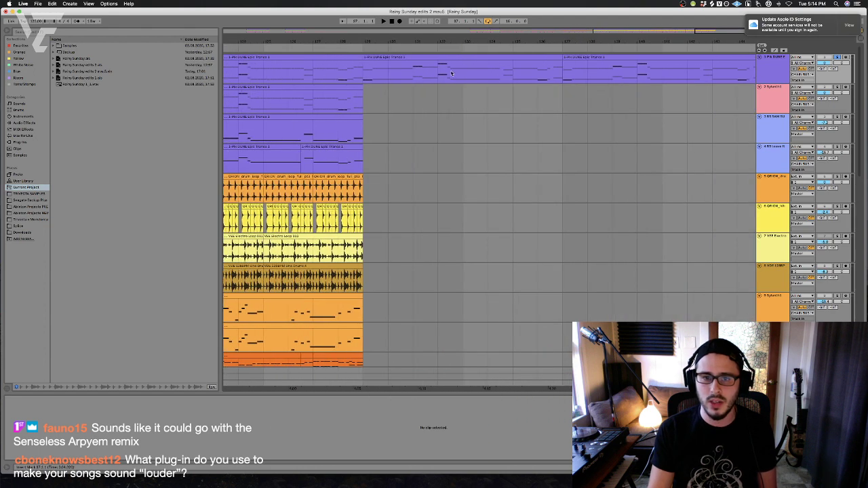
click(451, 58)
key(space)
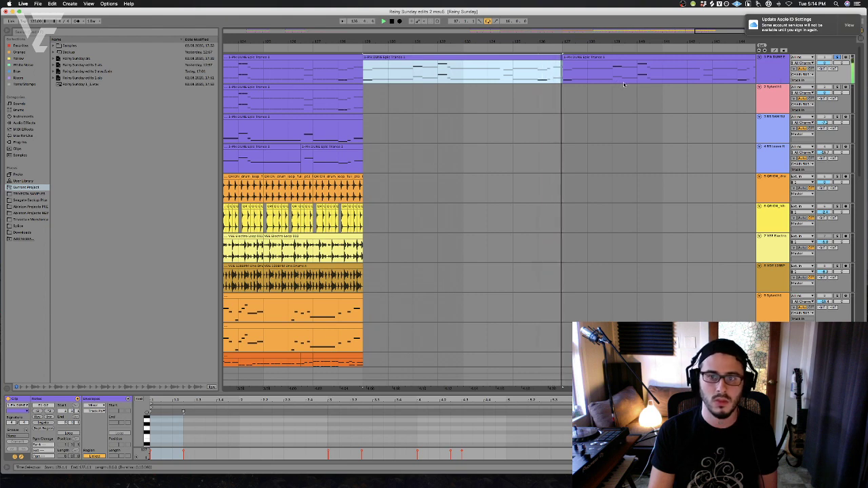
Extend the selection on track 1 to include the neighbouring clip that starts at bar 137
scroll(500, 95, left, 3)
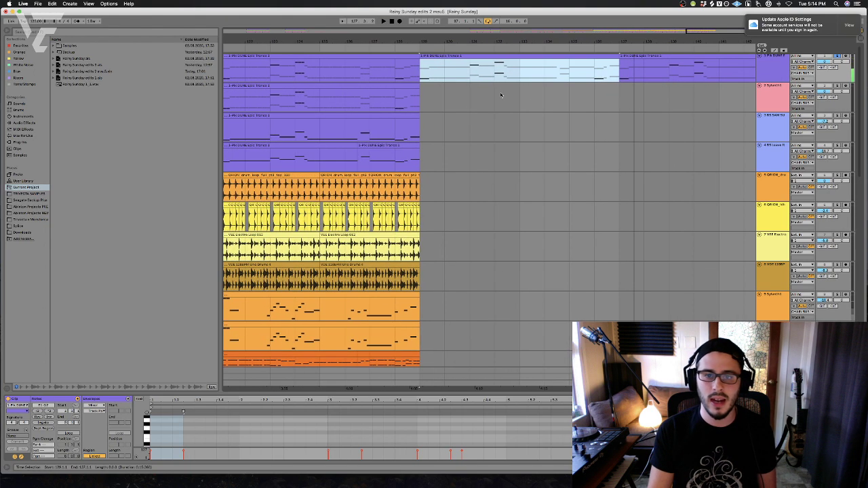
scroll(505, 84, left, 1)
scroll(597, 71, right, 3)
shift+click(634, 63)
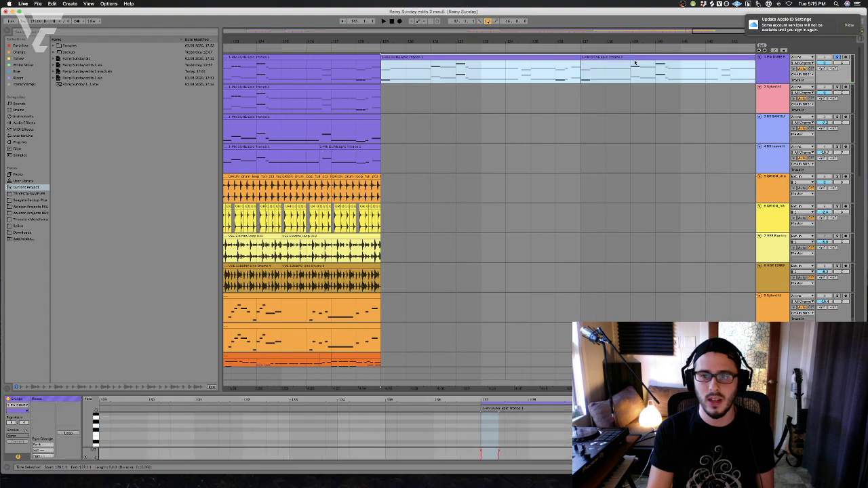
Audition track 1 from bars 81 and 89, and undo and redo the last edit
scroll(633, 64, left, 3)
scroll(611, 68, right, 10)
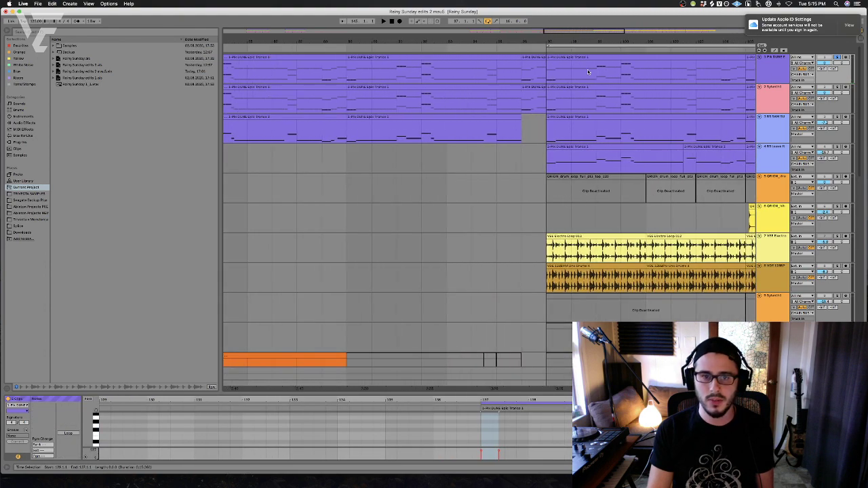
scroll(586, 72, left, 3)
click(485, 78)
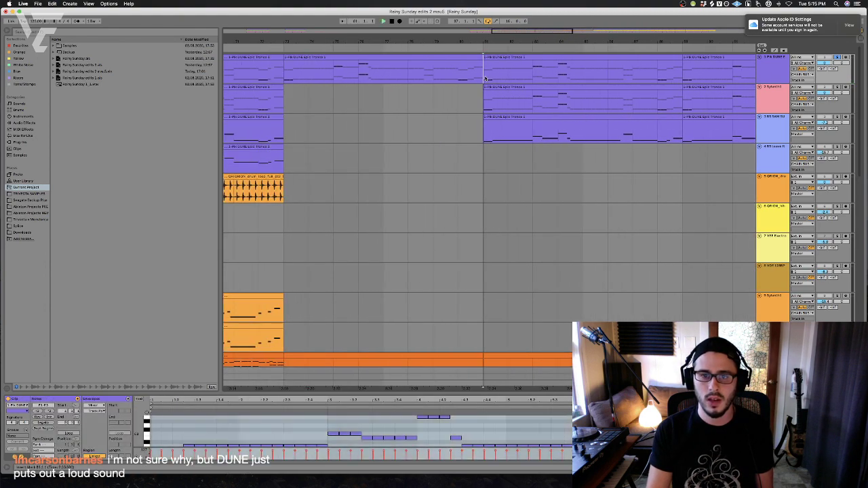
scroll(493, 80, right, 9)
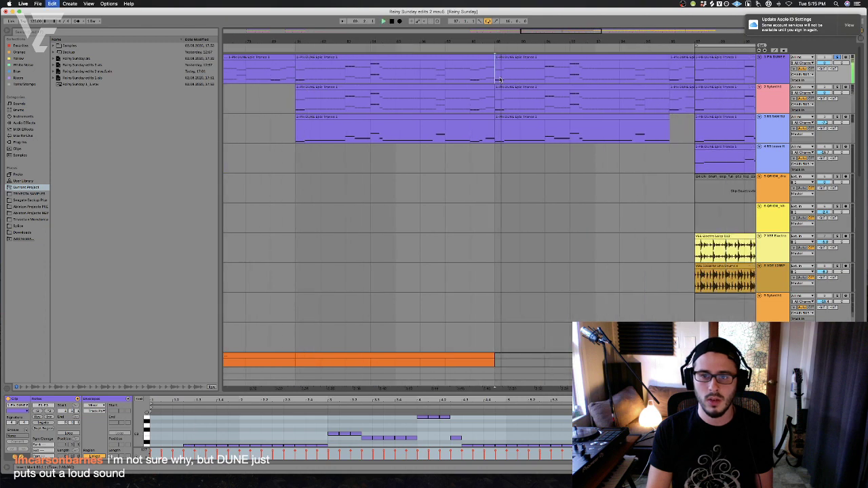
click(500, 79)
key(super+z)
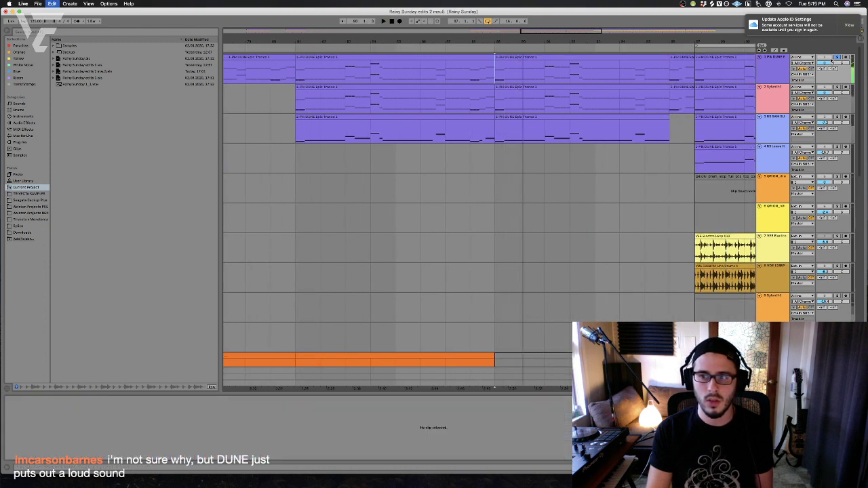
key(super+shift+z)
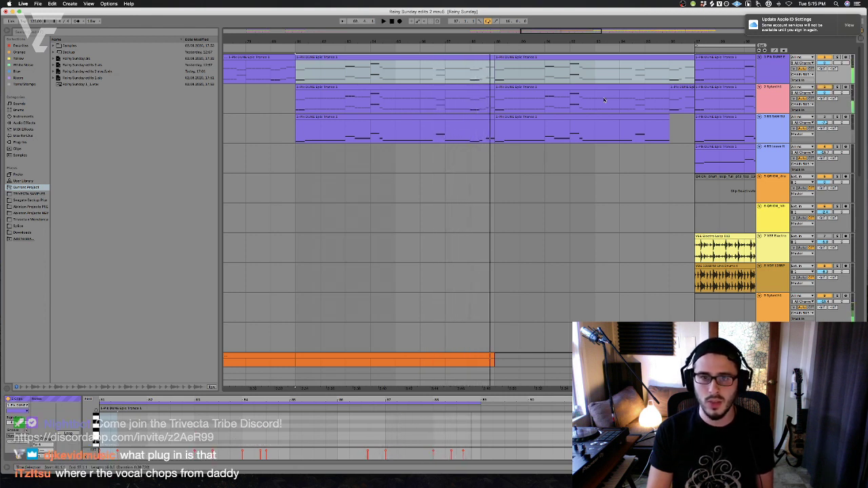
Play all tracks together from bar 81 and stop playback
click(302, 80)
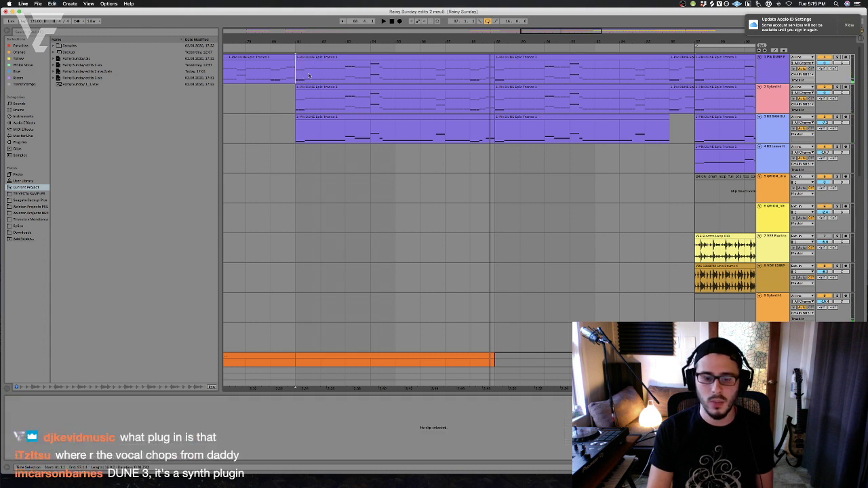
key(space)
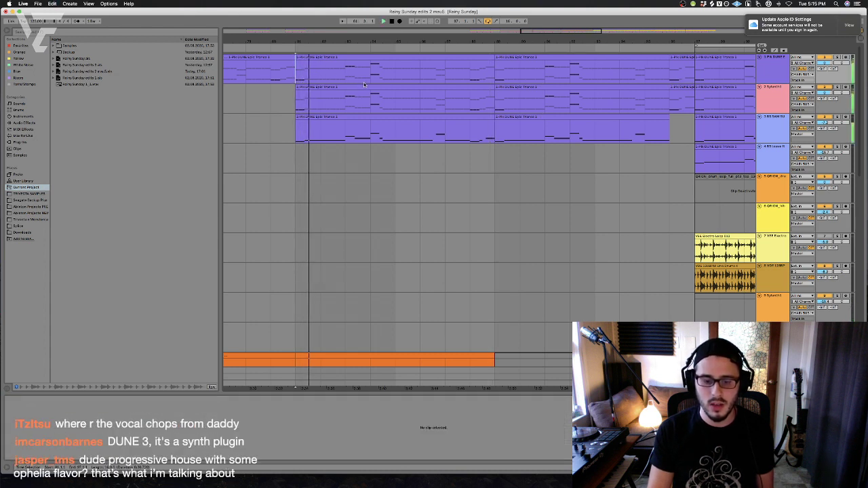
key(space)
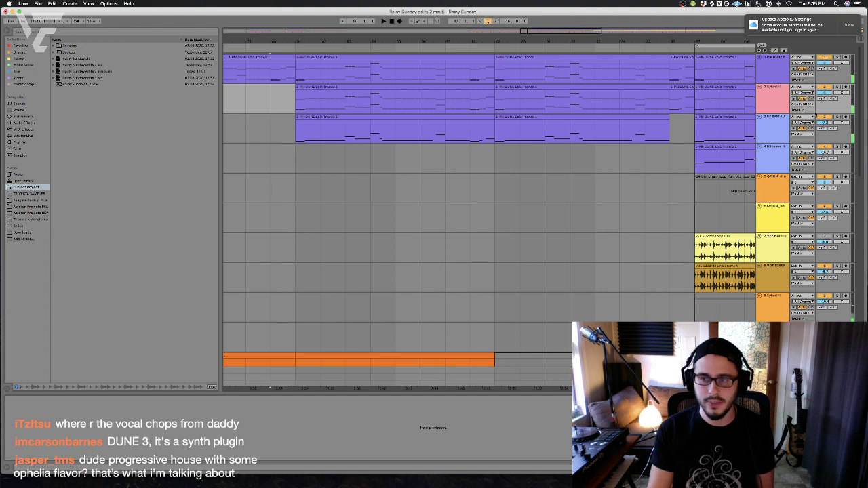
Check track 3 against the lower tracks and place the insert marker on its clip at bar 81
click(779, 127)
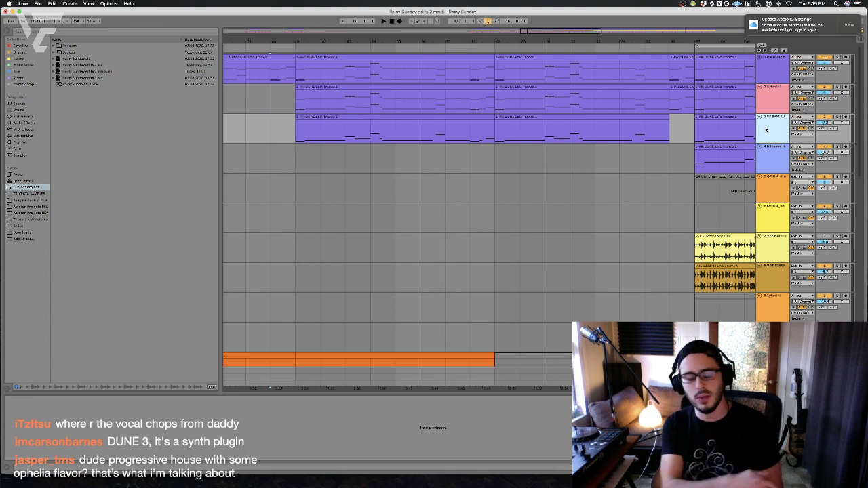
scroll(500, 158, down, 5)
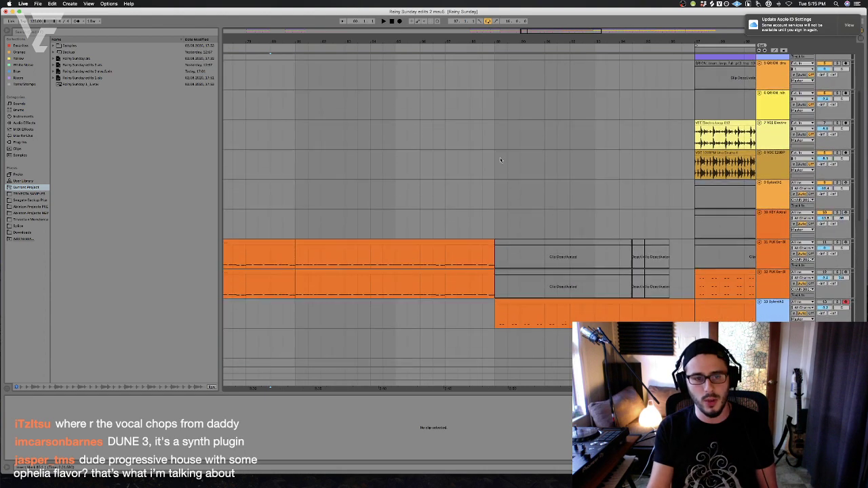
scroll(500, 157, up, 5)
click(304, 122)
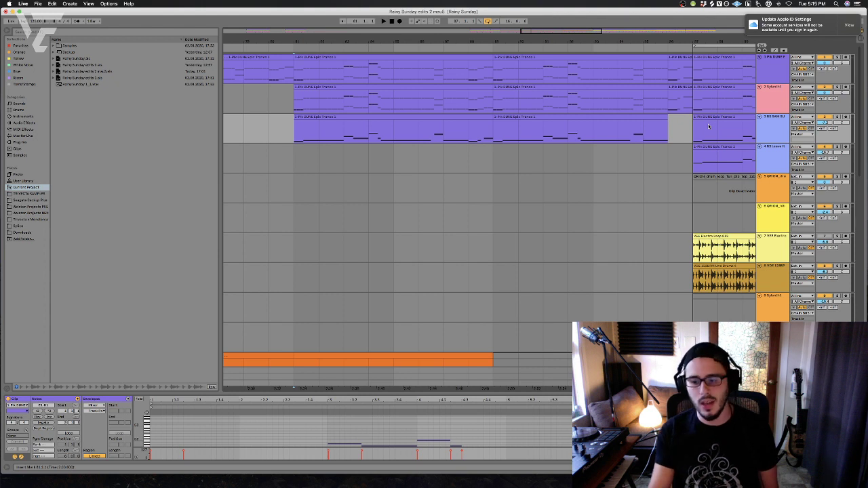
Show the master track's devices and open the KClip 3 plug-in window, moving it up over the arrangement
click(773, 383)
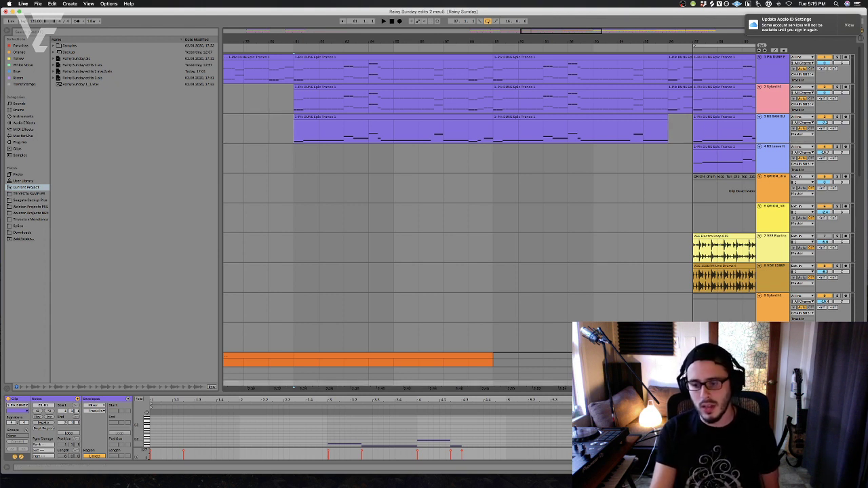
key(shift+Tab)
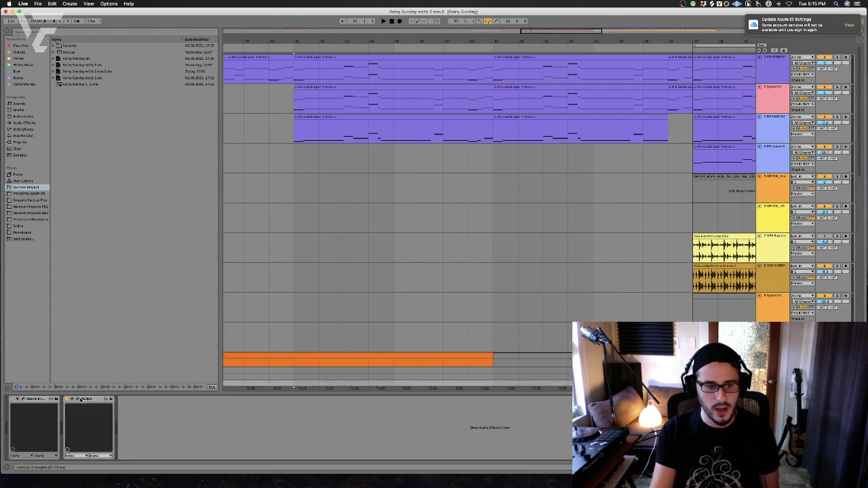
click(78, 399)
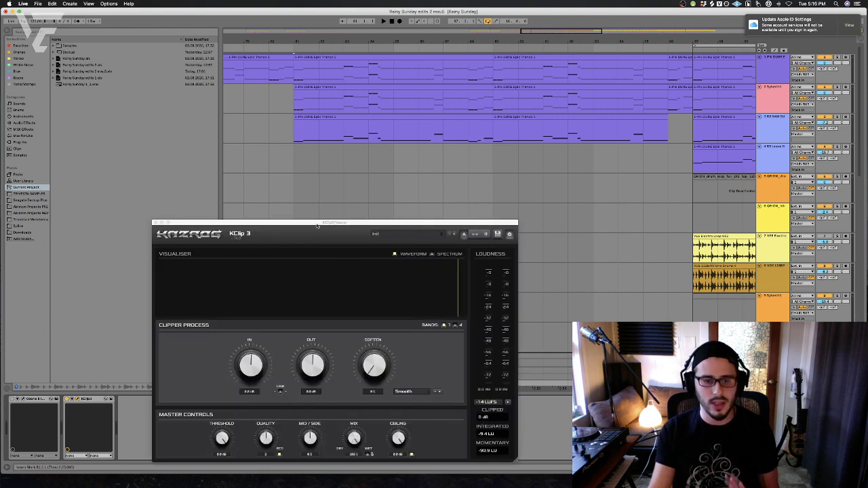
drag(316, 226, 323, 200)
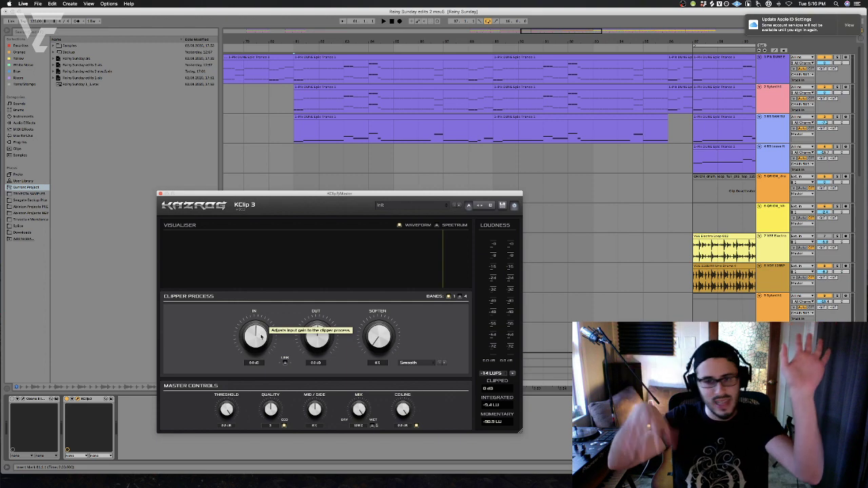
drag(205, 191, 193, 161)
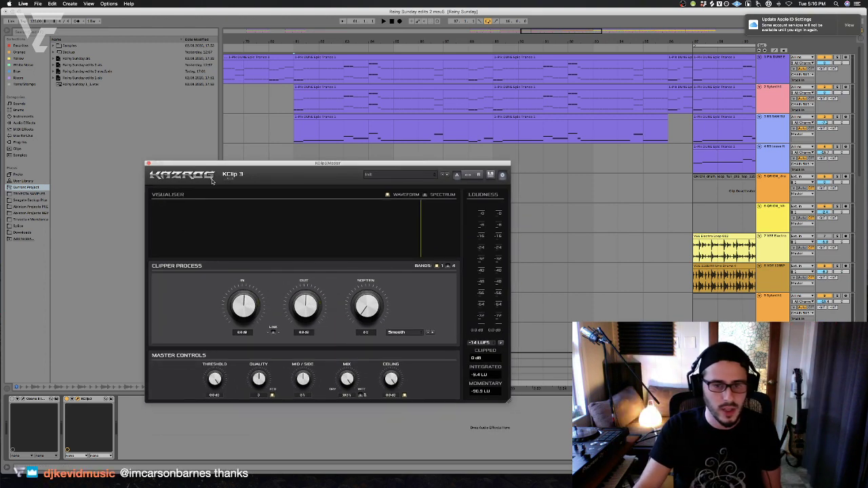
Play the arrangement to watch the KClip 3 waveform display, and close the plug-in window
click(66, 400)
key(space)
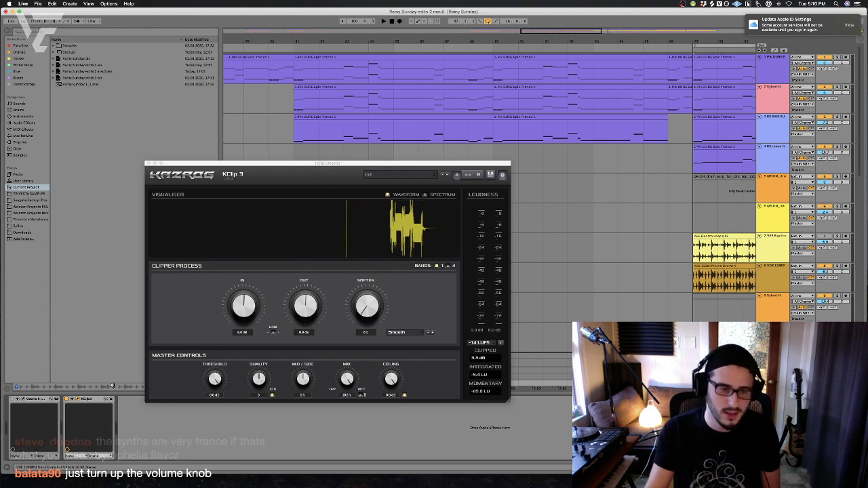
click(80, 399)
click(294, 385)
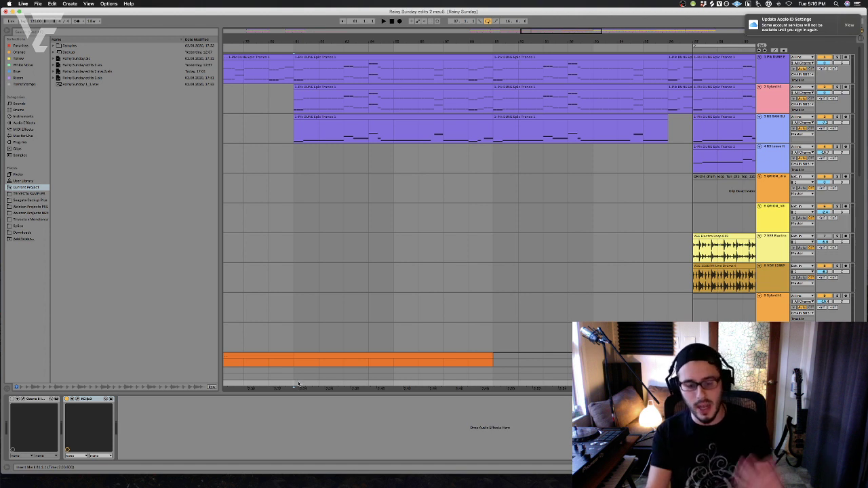
Place the insert marker at bar 81 on track 7 and play the section from there
click(298, 248)
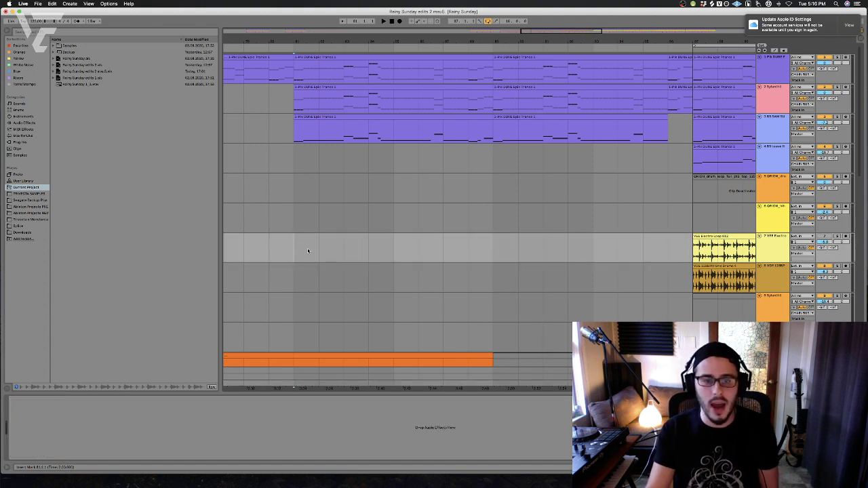
scroll(298, 249, left, 5)
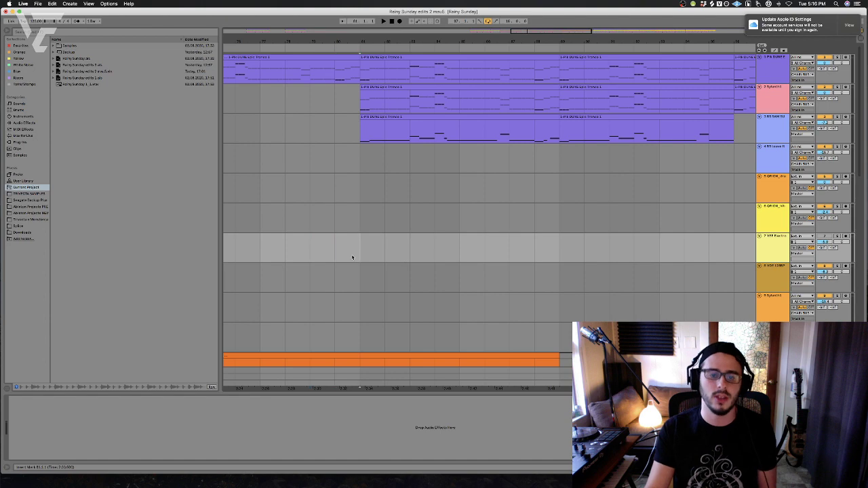
key(space)
scroll(366, 257, left, 10)
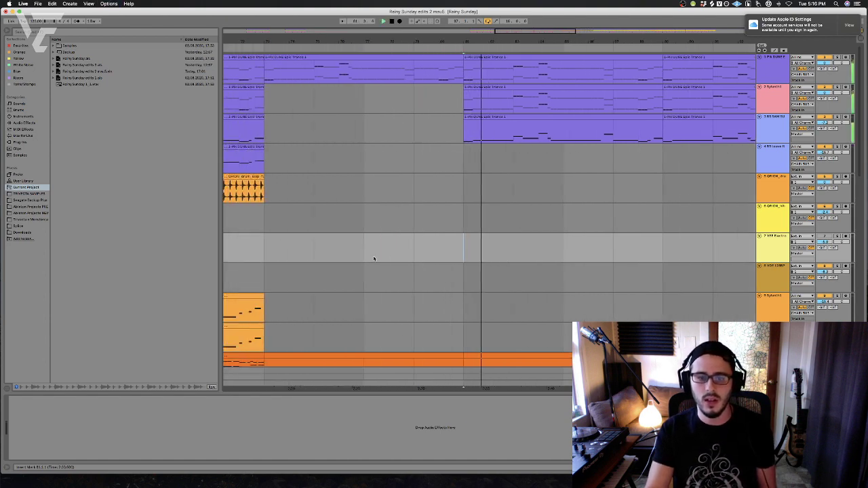
scroll(368, 254, right, 10)
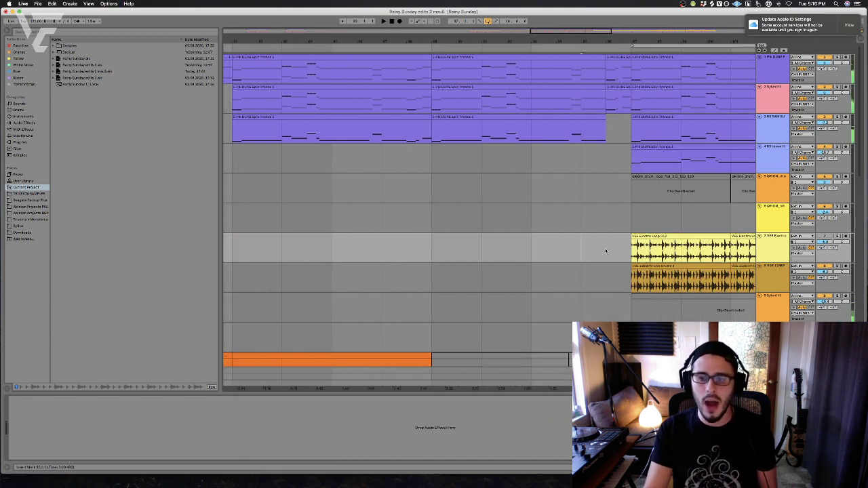
Audition the section from bar 97 and set the insert marker to bar 97 on track 8
scroll(607, 251, right, 5)
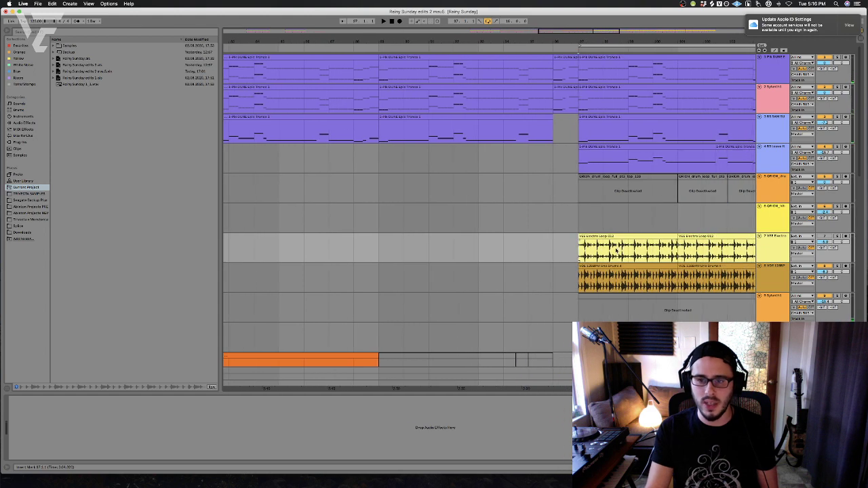
scroll(600, 251, right, 5)
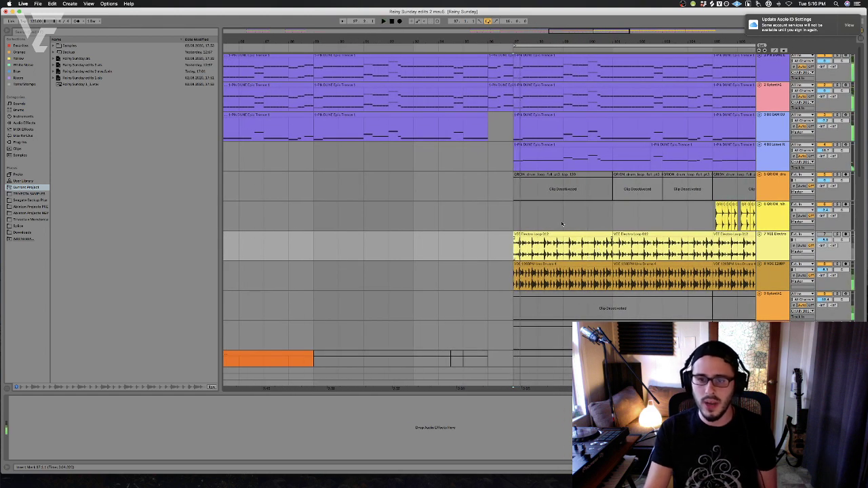
click(504, 213)
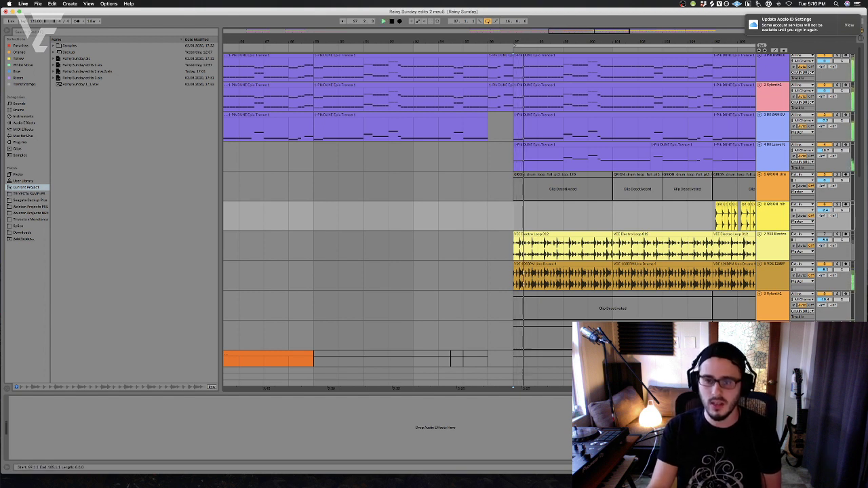
click(508, 255)
click(534, 278)
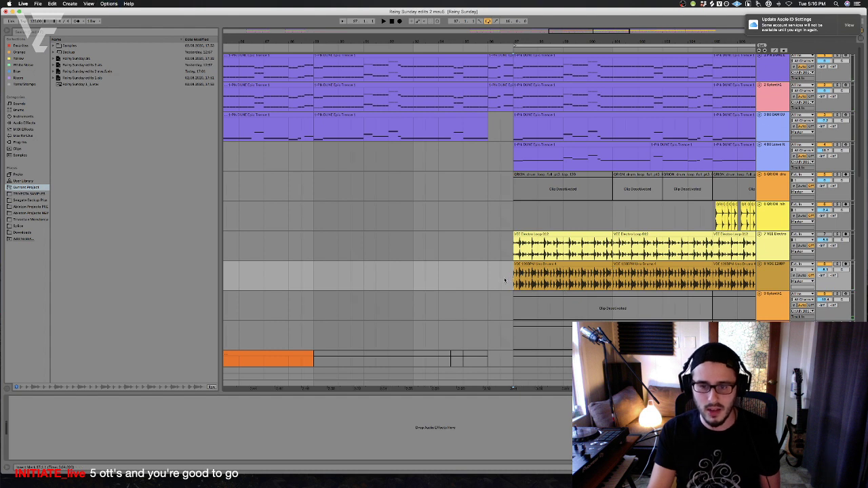
Move the insert marker on track 8 to bar 96 and play into the section at bar 97
click(483, 294)
click(488, 286)
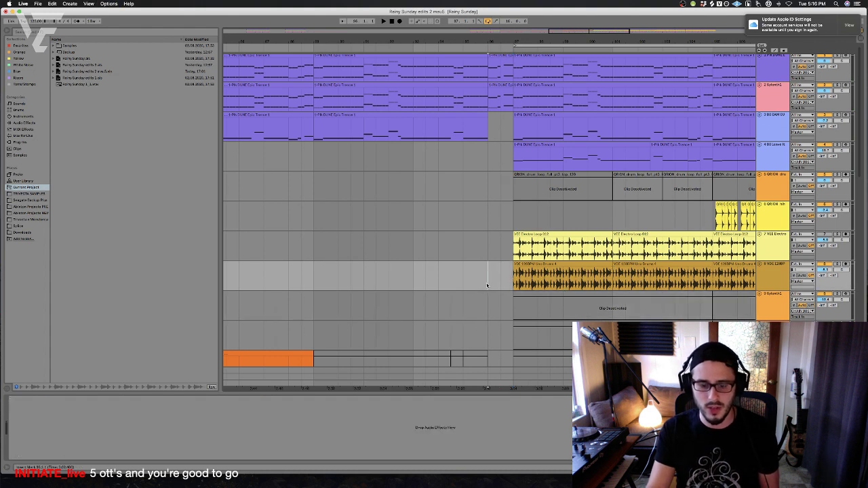
key(space)
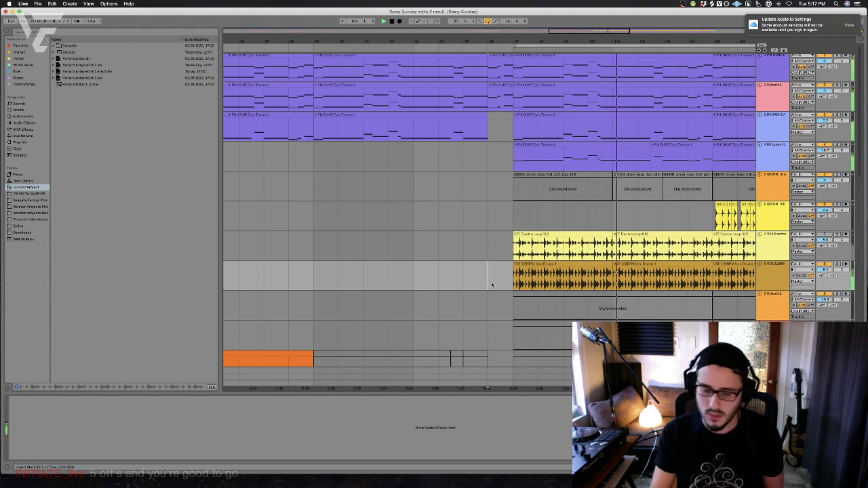
Select track 8 from bar 97 to bar 129 and set the arrangement loop to that range
scroll(481, 286, right, 2)
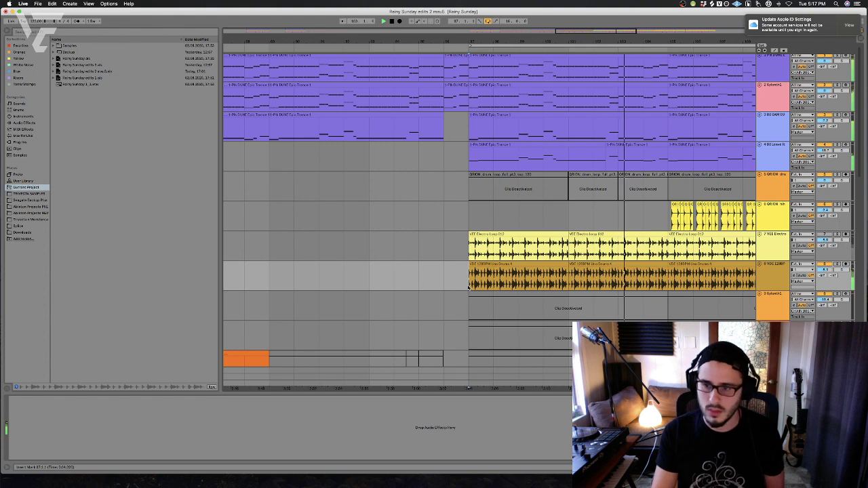
scroll(475, 286, down, 2)
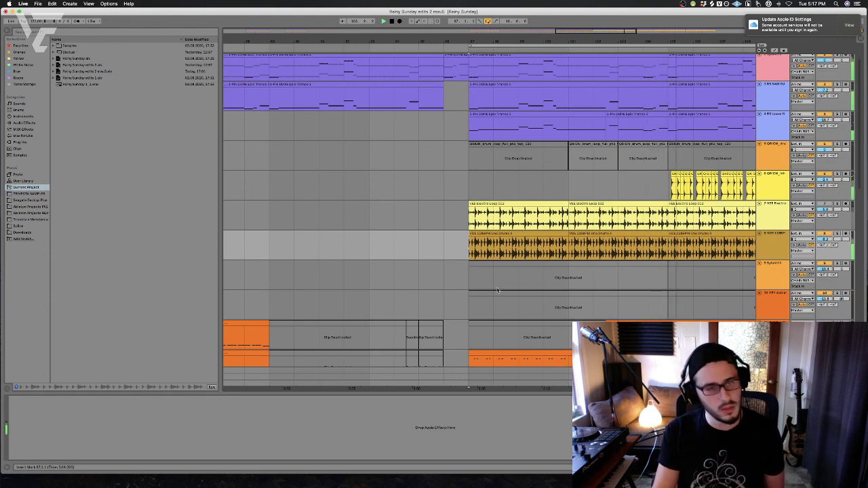
scroll(494, 285, left, 2)
scroll(495, 286, right, 5)
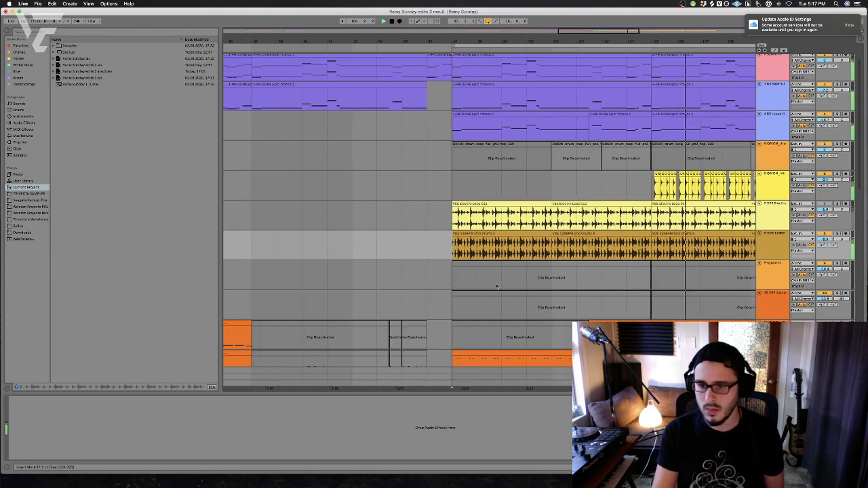
scroll(497, 288, right, 6)
scroll(275, 253, left, 3)
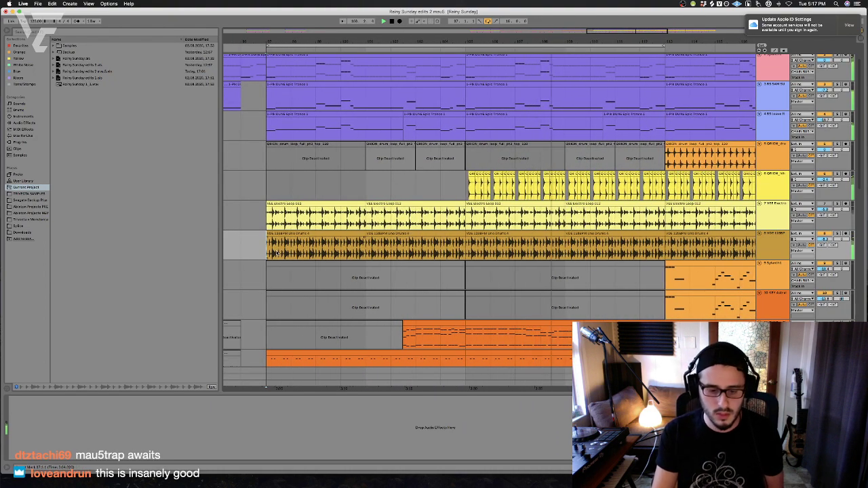
scroll(275, 253, right, 6)
scroll(680, 251, right, 8)
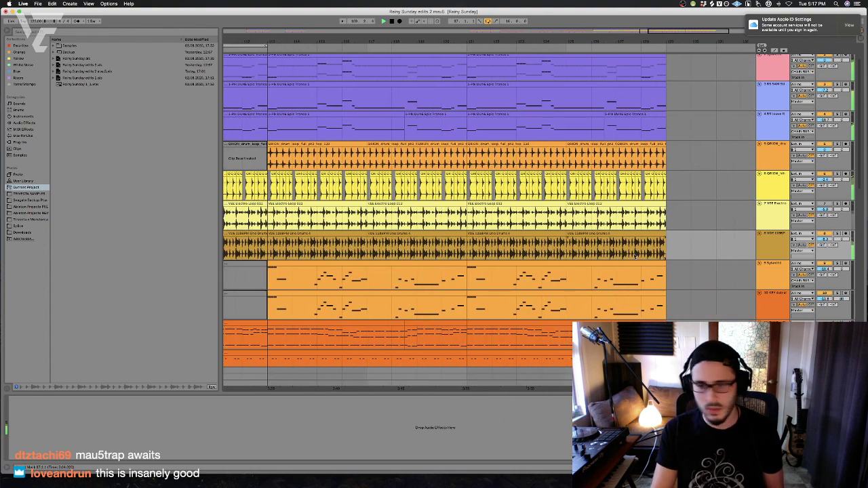
shift+click(680, 252)
shift+click(664, 254)
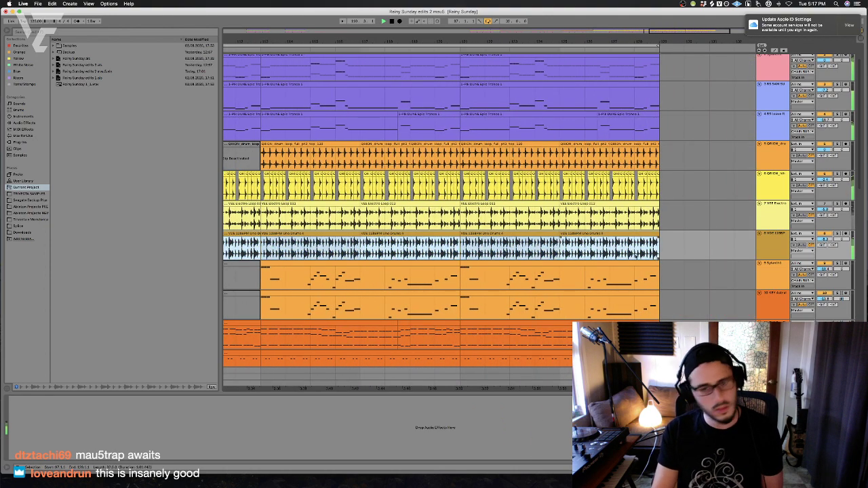
Solo the Sylenth1 and KEY Astral tracks and play them together from bar 113
scroll(412, 232, left, 10)
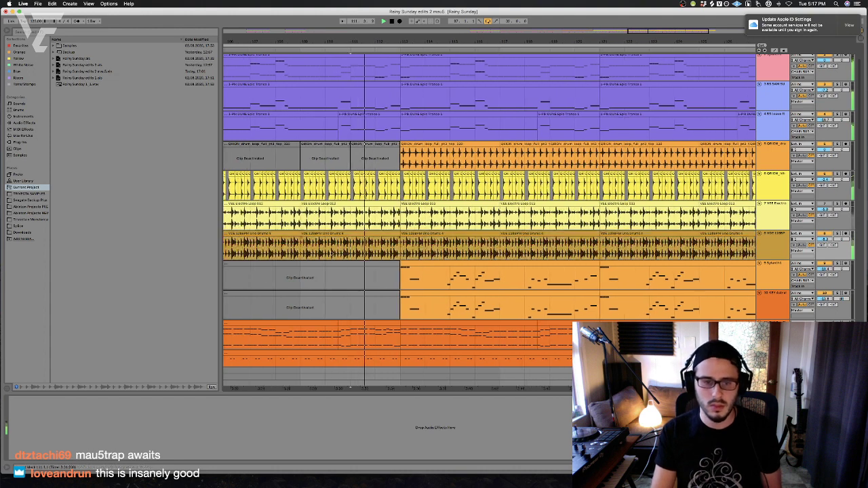
click(427, 247)
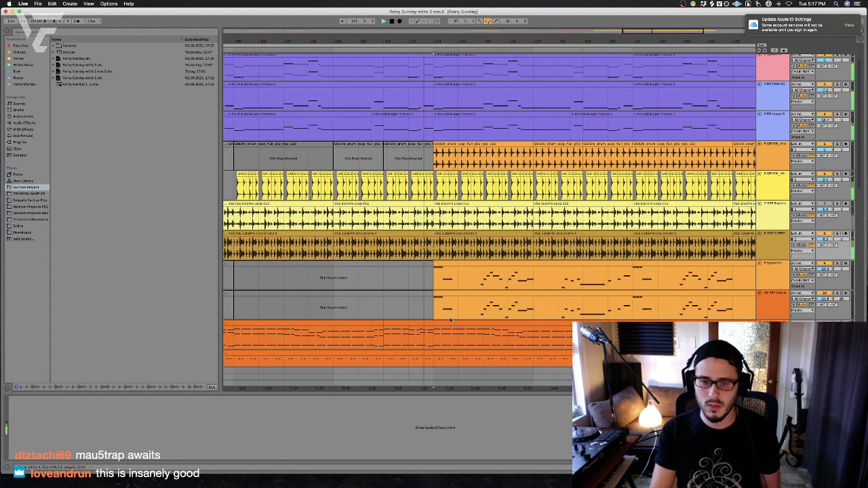
click(427, 313)
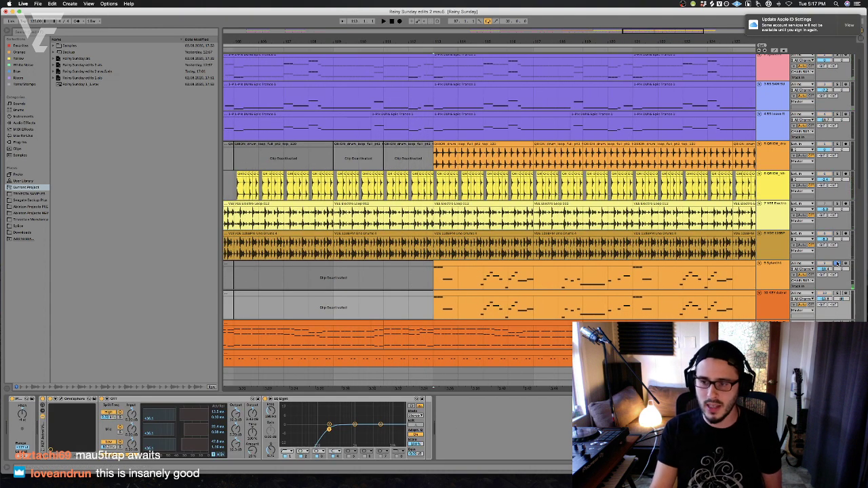
click(781, 277)
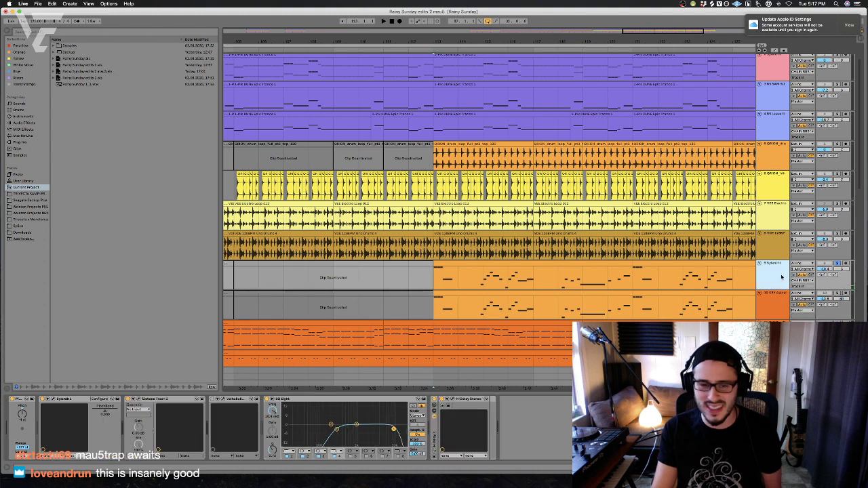
click(447, 301)
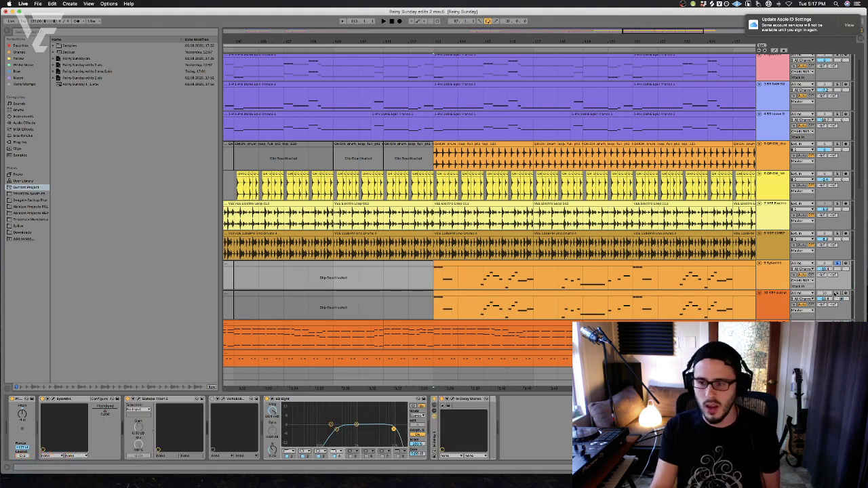
key(space)
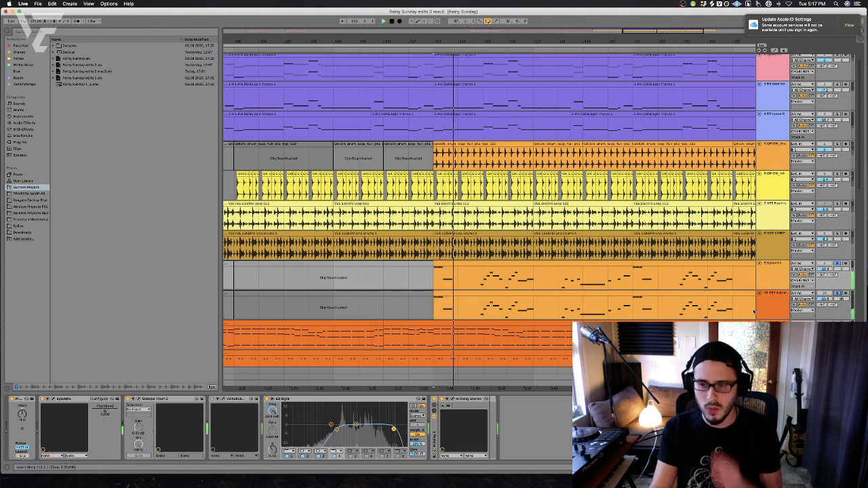
Insert an audio track named Reverse Key below the KEY Astral track and set its audio input to that track
click(771, 308)
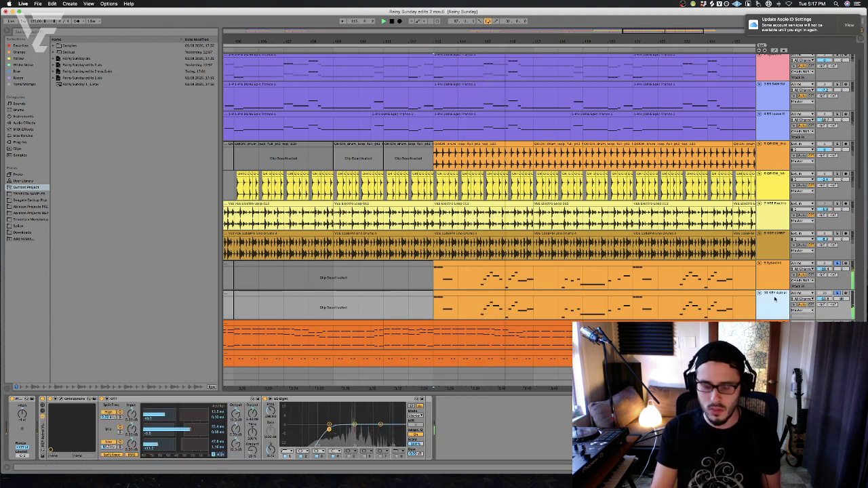
key(super+t)
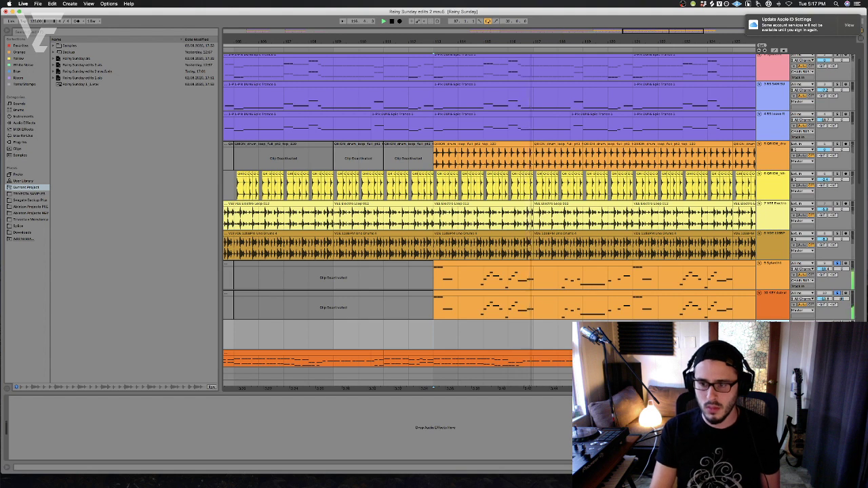
click(800, 317)
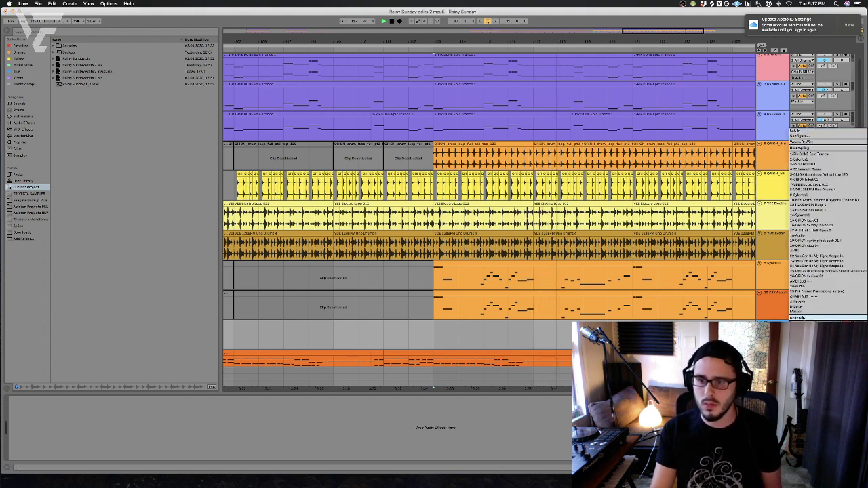
click(810, 198)
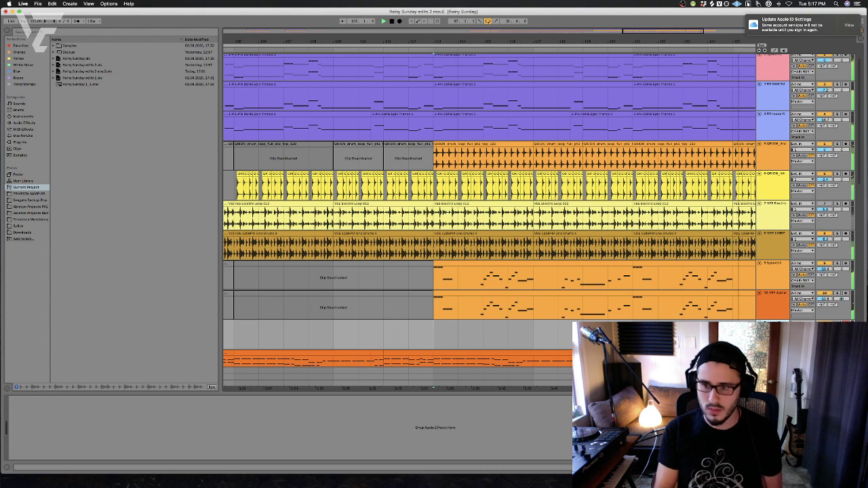
click(800, 114)
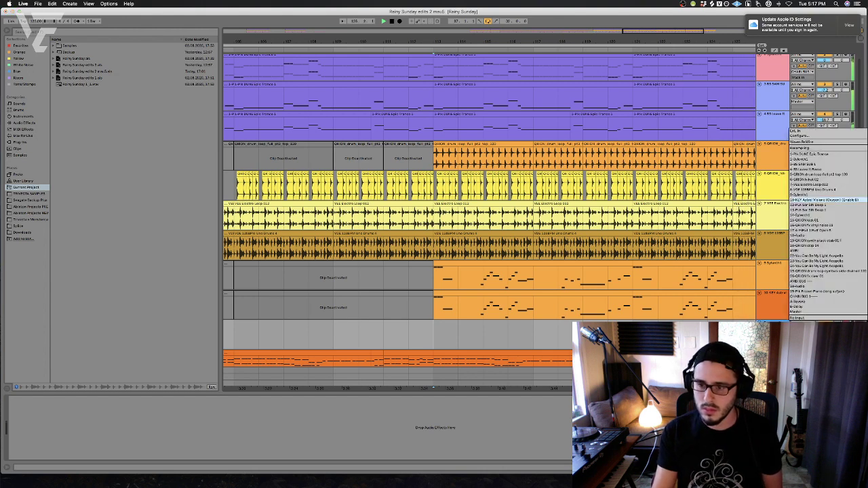
click(810, 200)
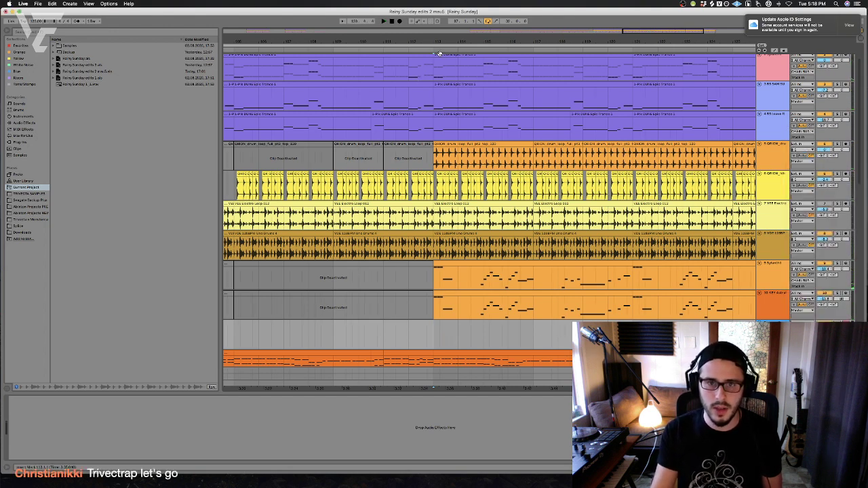
Copy the first short slice of the KEY Astral clip at bar 113 and paste it at bar 110 on the same track
drag(440, 53, 437, 82)
click(335, 314)
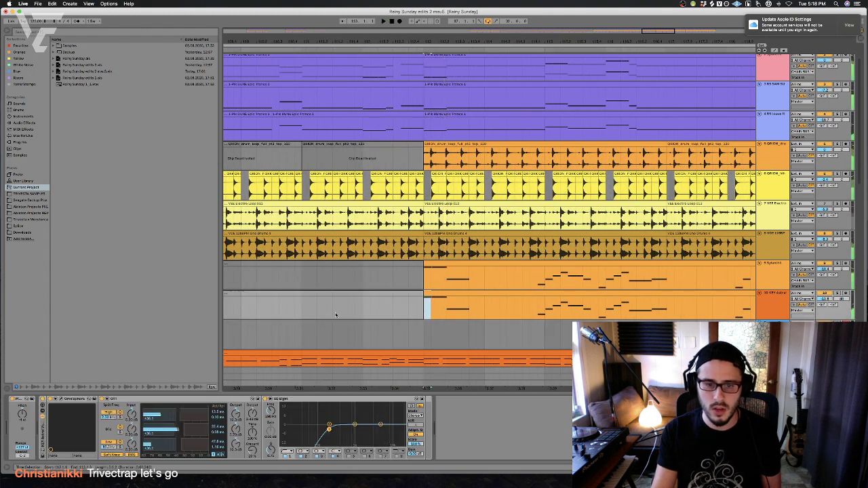
scroll(328, 313, left, 5)
click(334, 305)
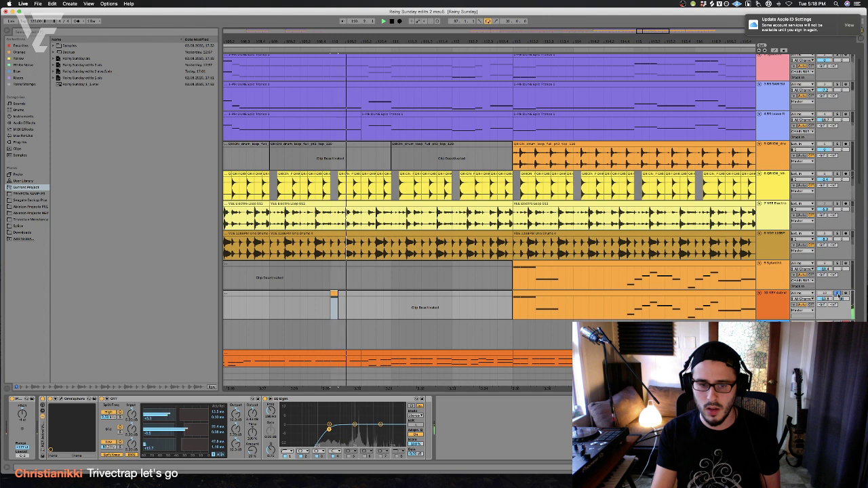
Record the soloed KEY Astral slice onto the Reverse Key track starting at bar 110
click(330, 345)
click(399, 21)
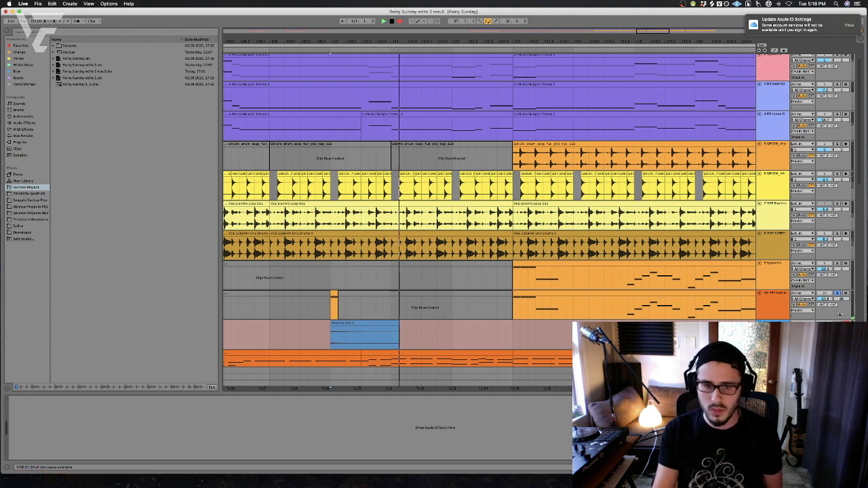
key(space)
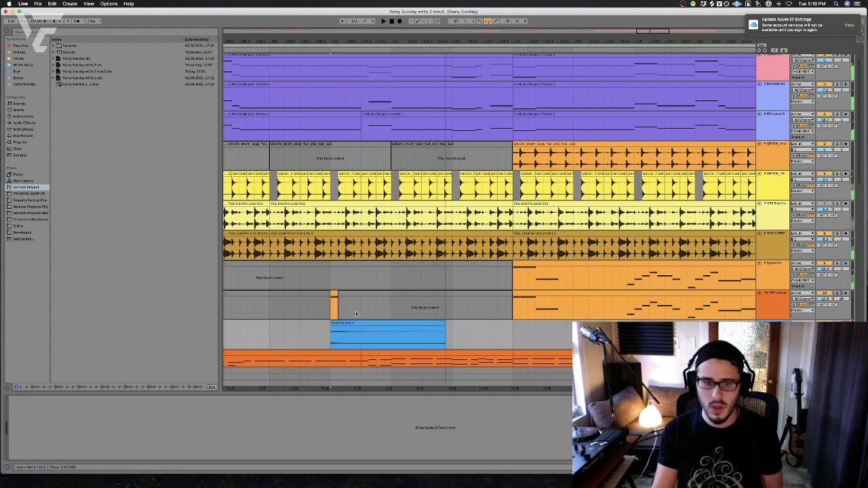
Delete the pasted slice at bar 110, reverse the recorded Reverse Key clip and play its end
click(333, 293)
key(Delete)
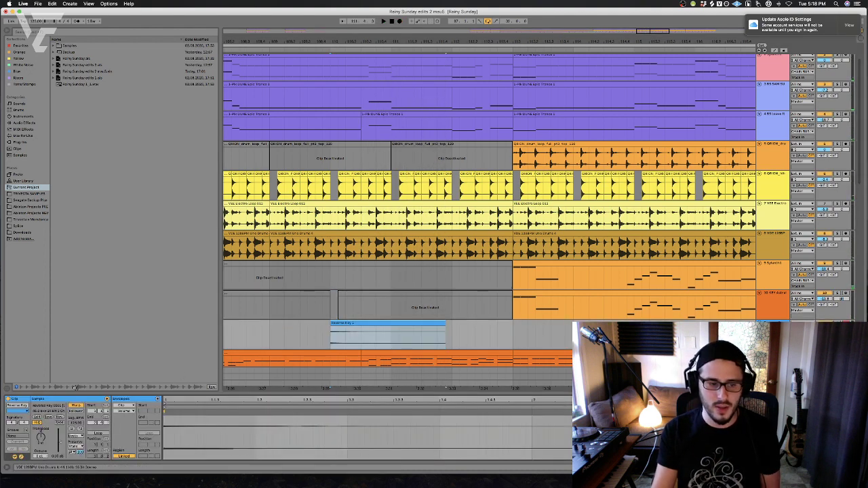
click(77, 405)
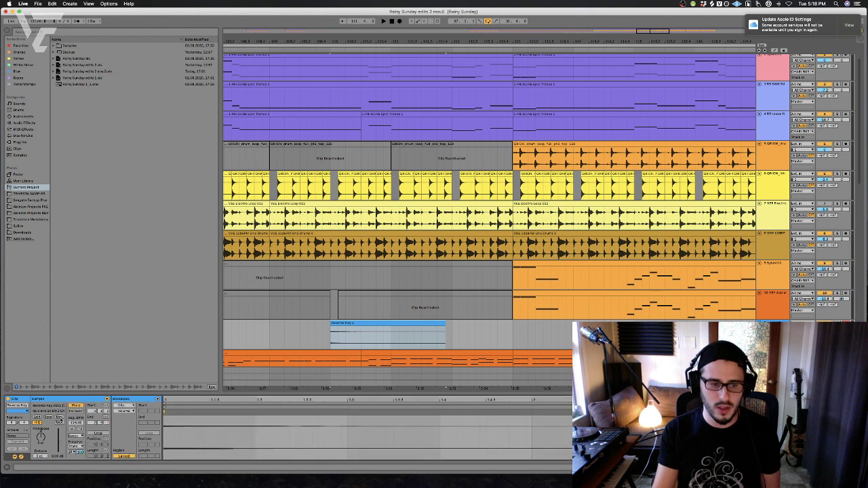
click(434, 343)
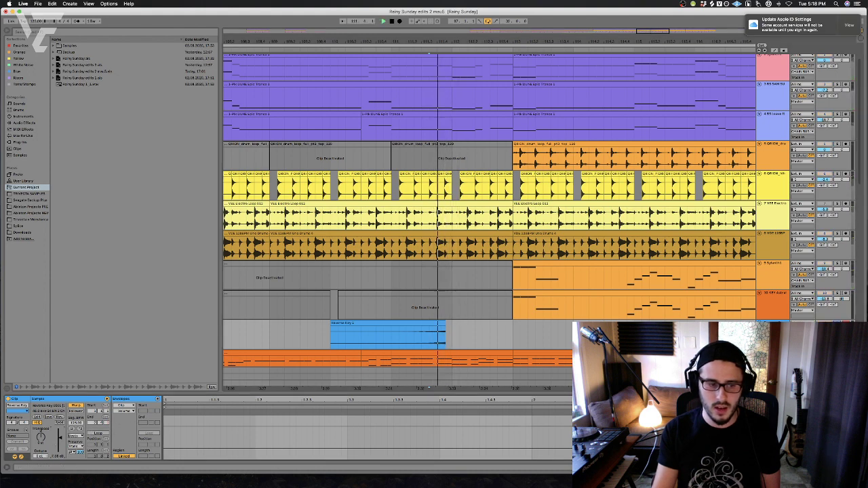
key(space)
Move the reversed clip on the Reverse Key track so it ends at bar 113, and audition it
drag(398, 337, 489, 326)
key(super+j)
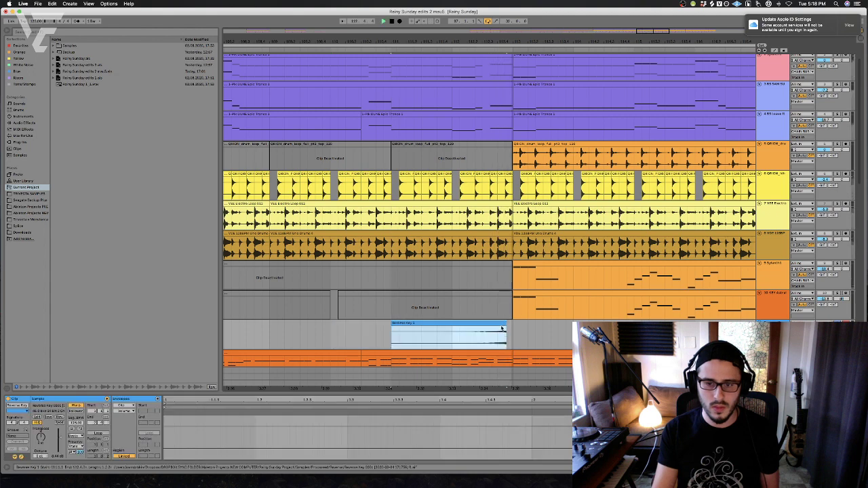
key(space)
key(super+z)
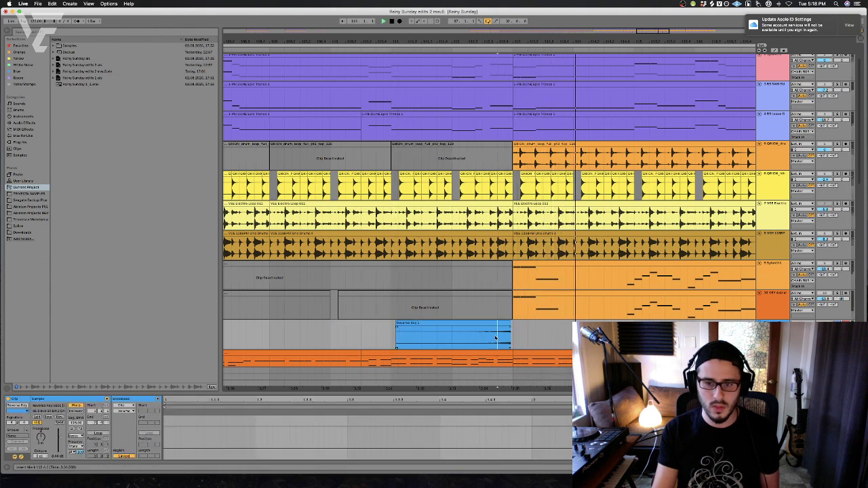
key(space)
click(496, 334)
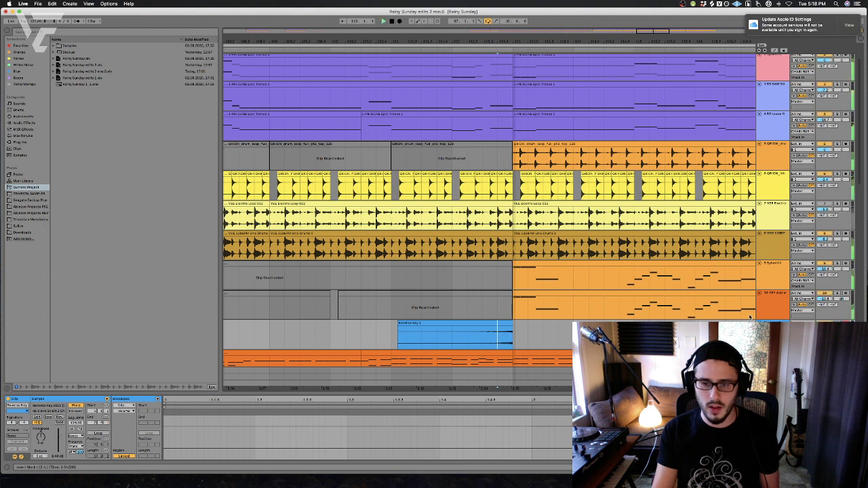
Play the transition into bar 113 from bar 112 and again from bar 111 to check the reversed key
click(452, 336)
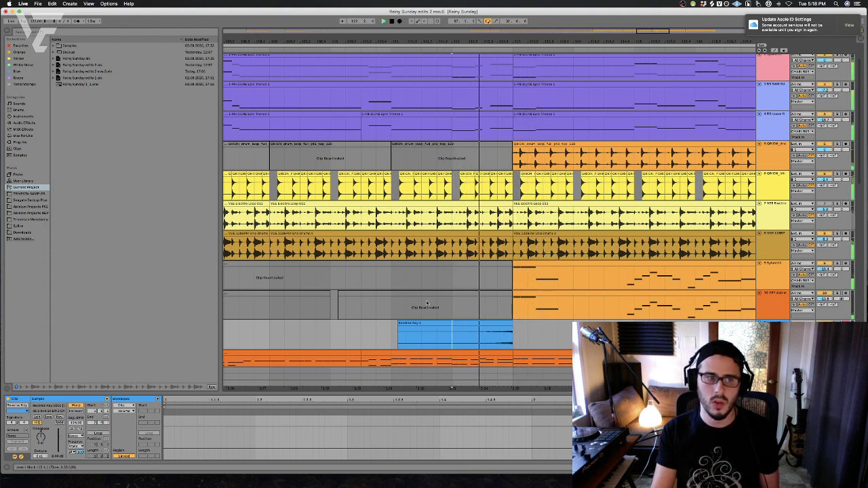
click(392, 335)
scroll(392, 346, down, 1)
scroll(392, 345, down, 1)
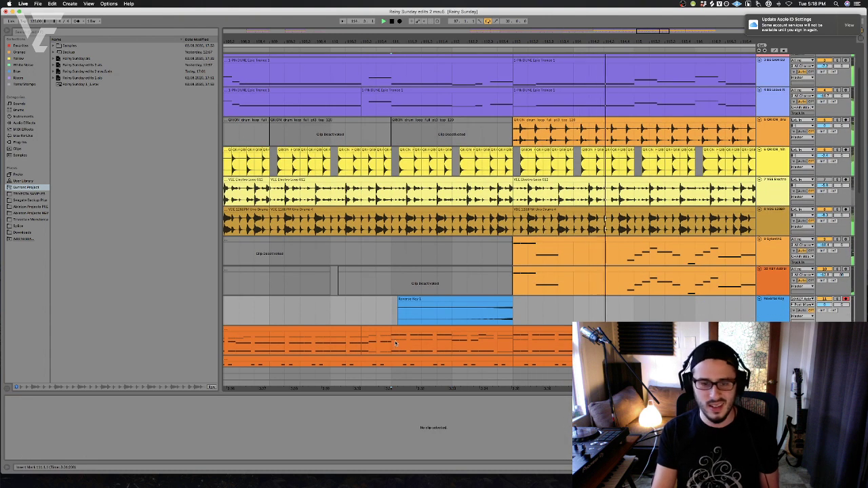
key(space)
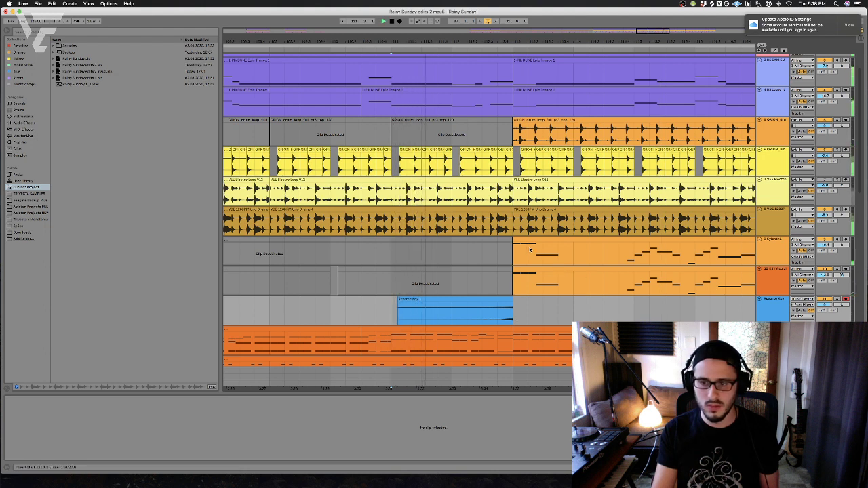
Play from bar 113 and select the first short slice of the Sylenth1 clip there
click(788, 262)
key(space)
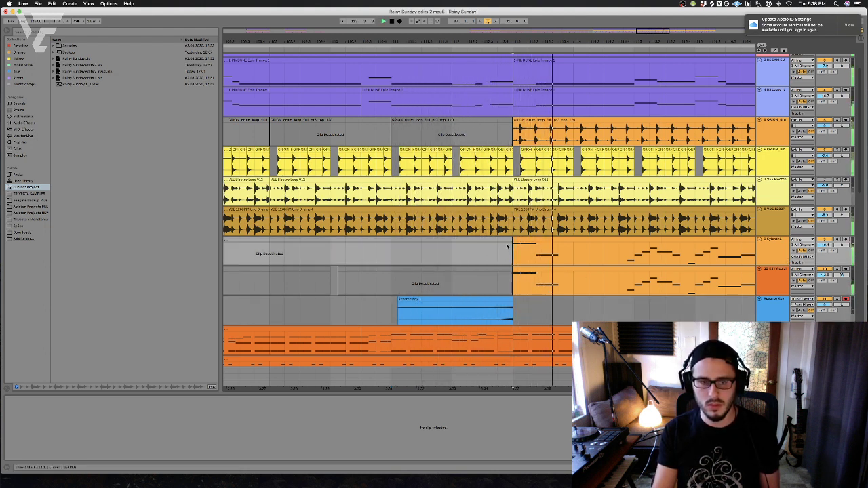
click(515, 257)
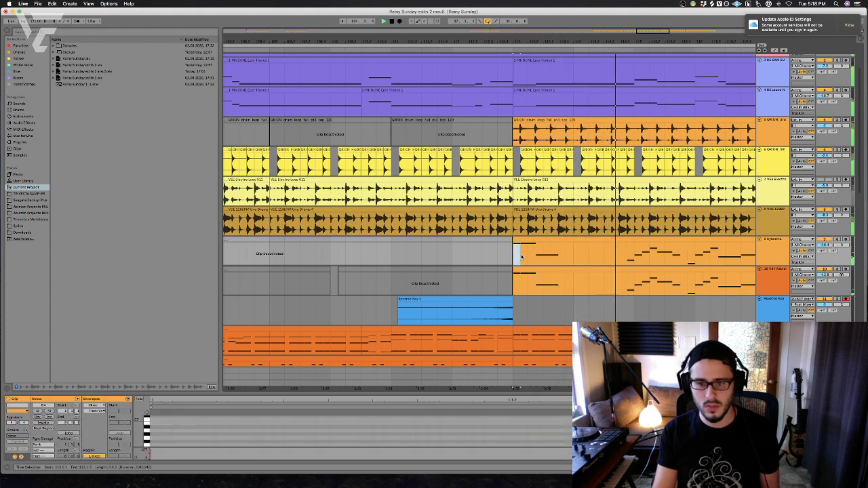
Duplicate the Reverse Key track together with its reversed clip
click(774, 294)
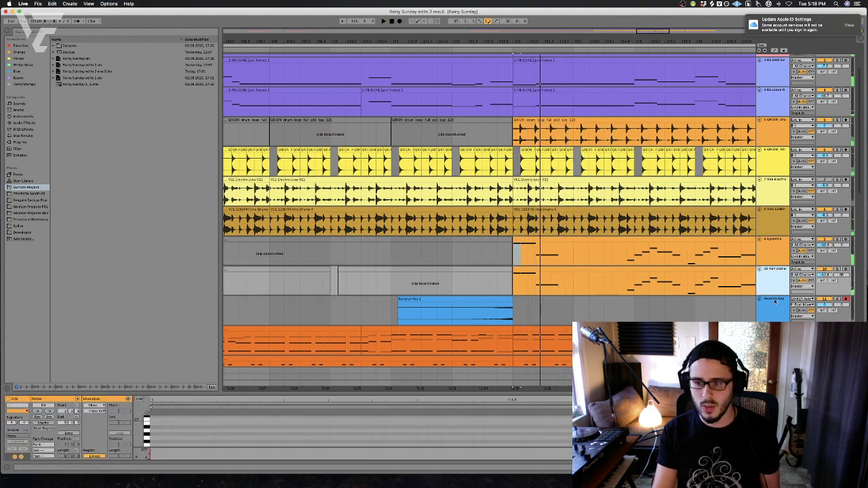
click(783, 307)
key(super+t)
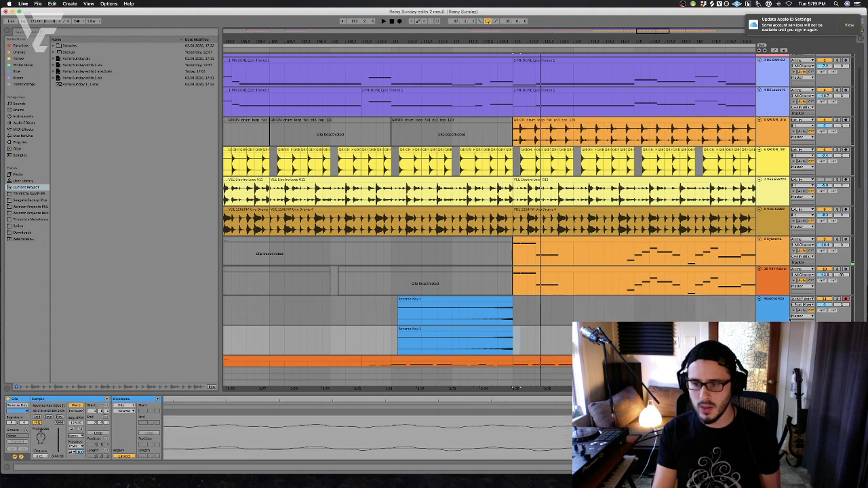
Clear the copied clip from the duplicated Reverse Key track and set the track's audio input to 9-Sylenth1
click(475, 330)
key(super+v)
key(super+z)
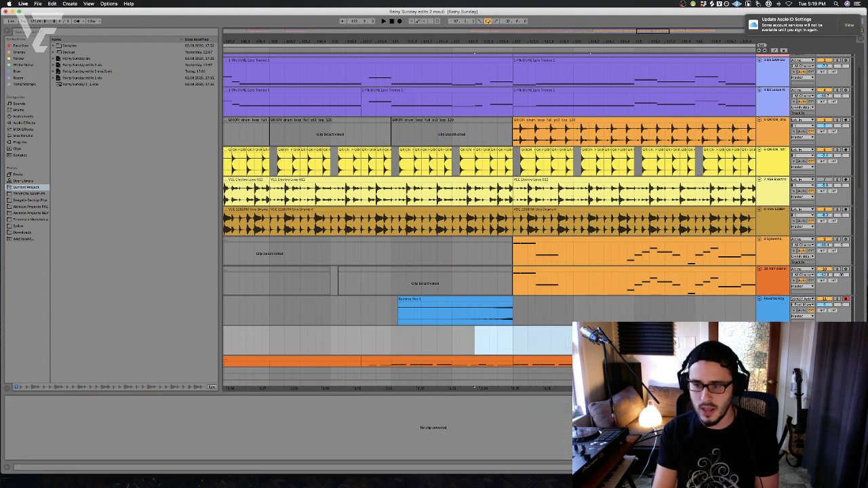
click(802, 330)
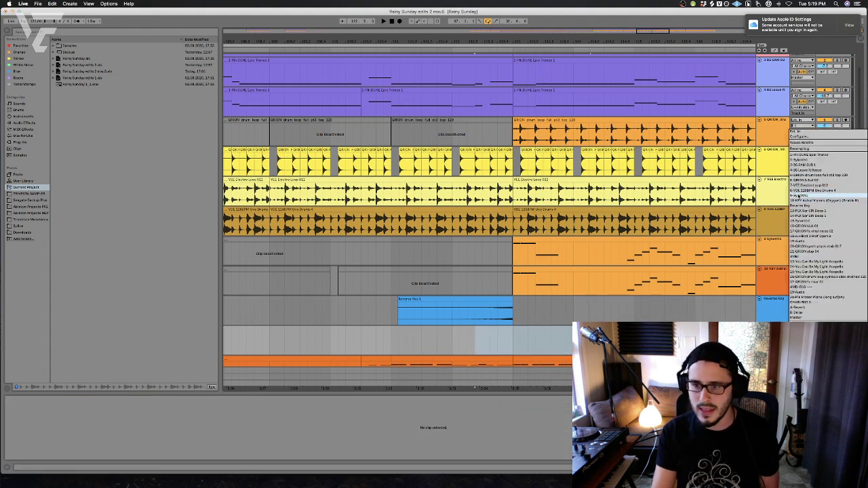
click(799, 196)
Copy the short Sylenth1 slice from bar 113 to bar 107 on the same track
click(514, 260)
scroll(421, 254, left, 5)
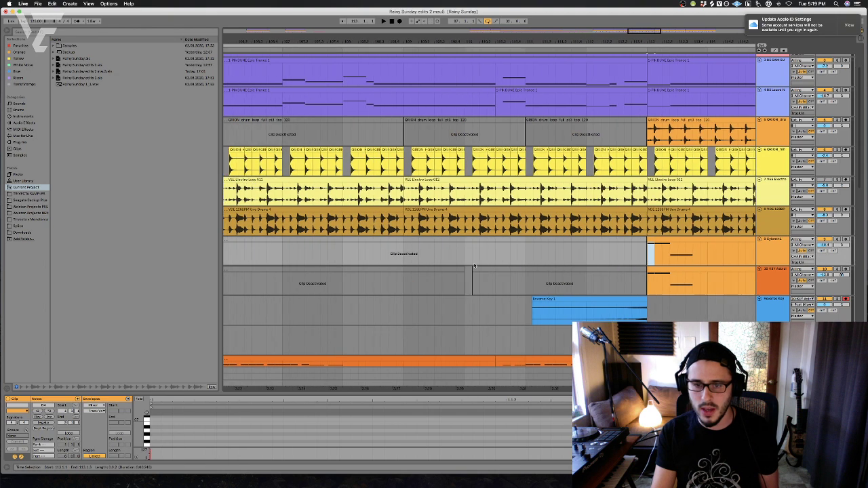
key(super+e)
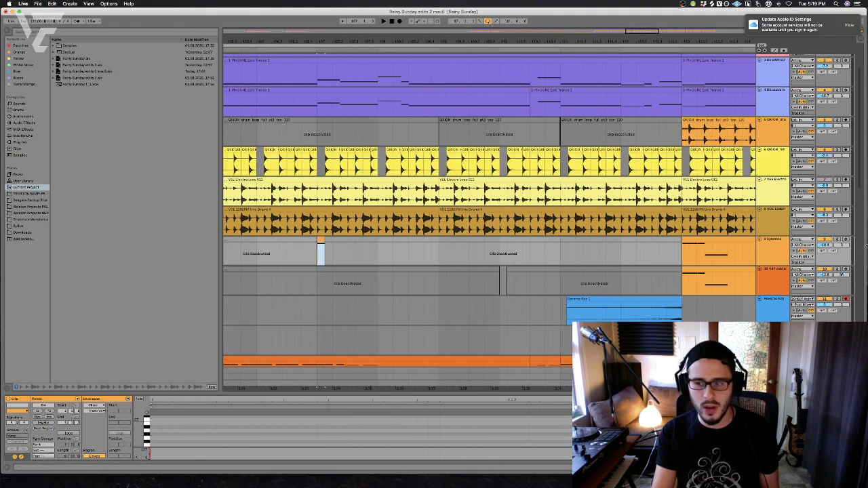
Solo the 9-Sylenth1 track, arm the duplicated Reverse Key track and record the slice's sound onto it from bar 107
click(836, 239)
key(space)
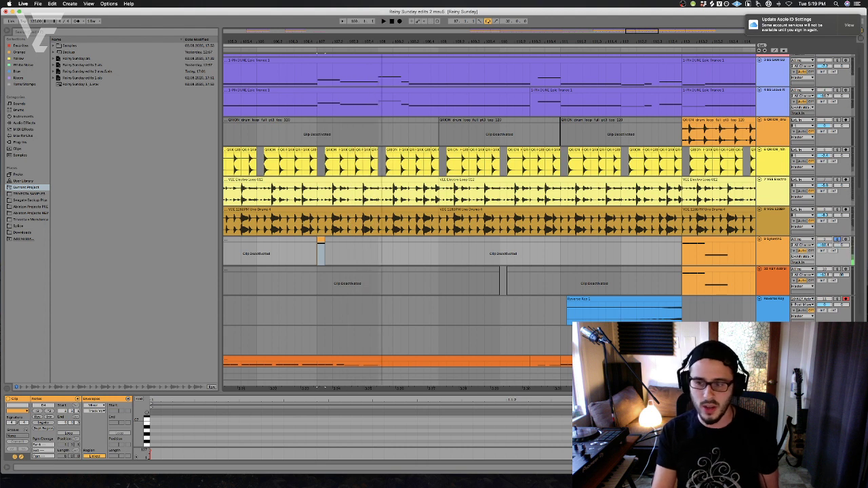
click(845, 329)
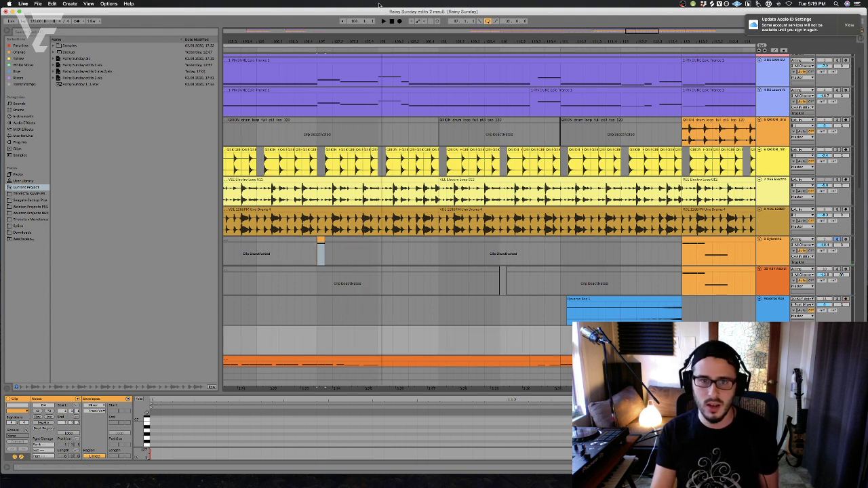
click(399, 21)
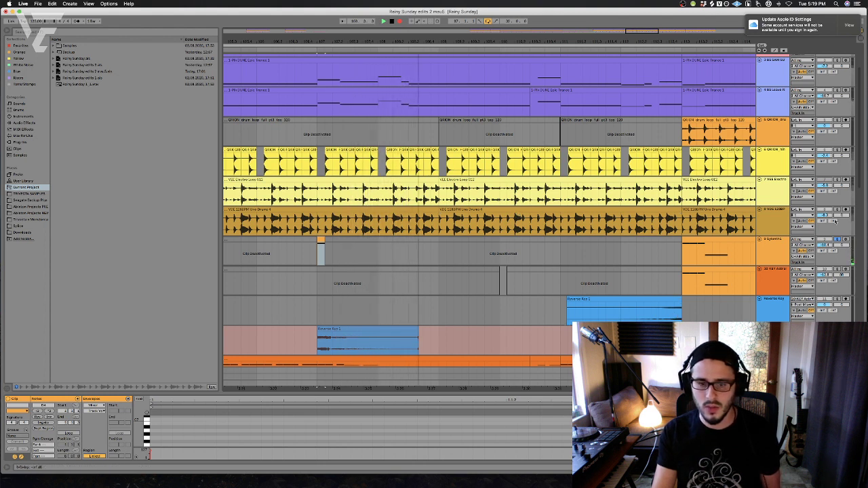
key(space)
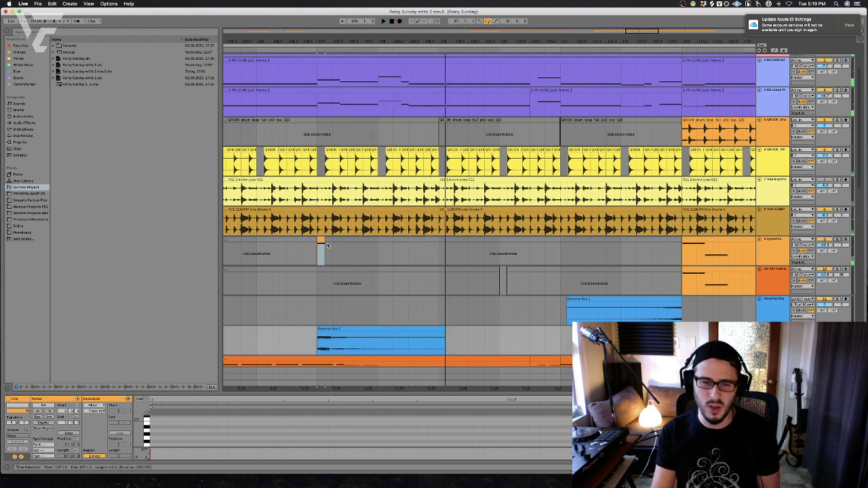
Remove the copied Sylenth1 slice at bar 107 and reverse the newly recorded clip
click(337, 330)
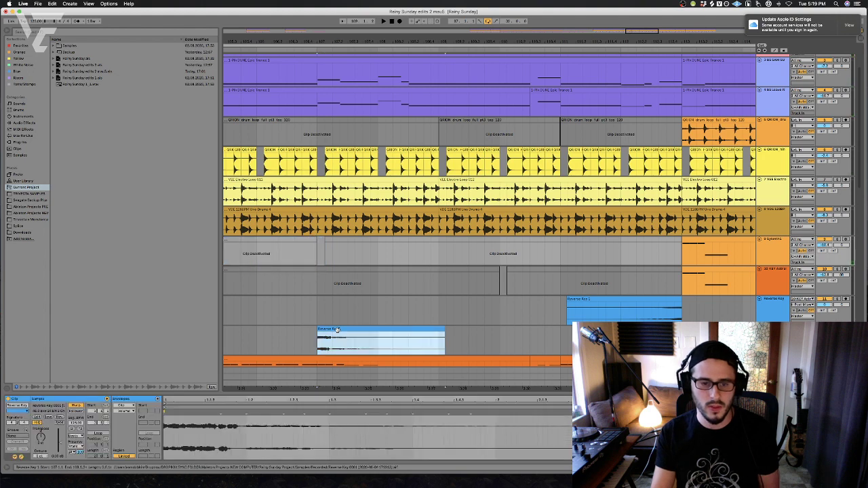
key(space)
key(r)
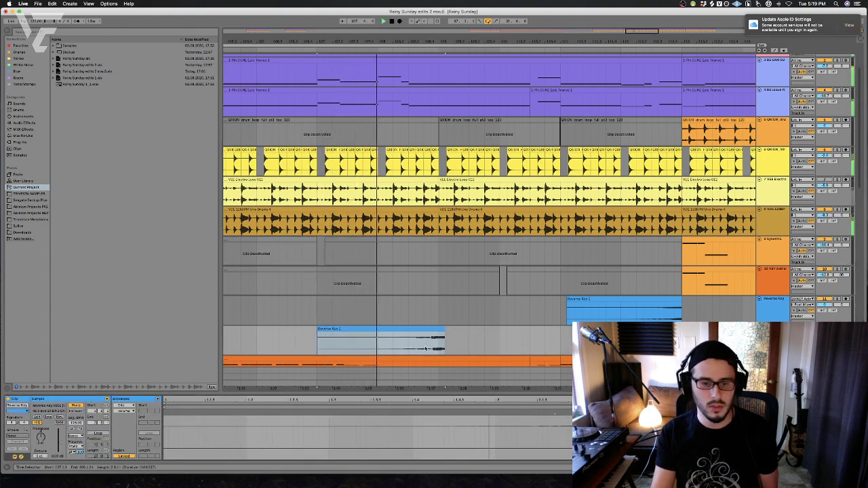
Place the new reversed clip ahead of bar 113 so it ends at beat 4 of bar 112, and audition it
drag(426, 349, 720, 344)
click(652, 344)
key(space)
key(space)
key(space)
key(space)
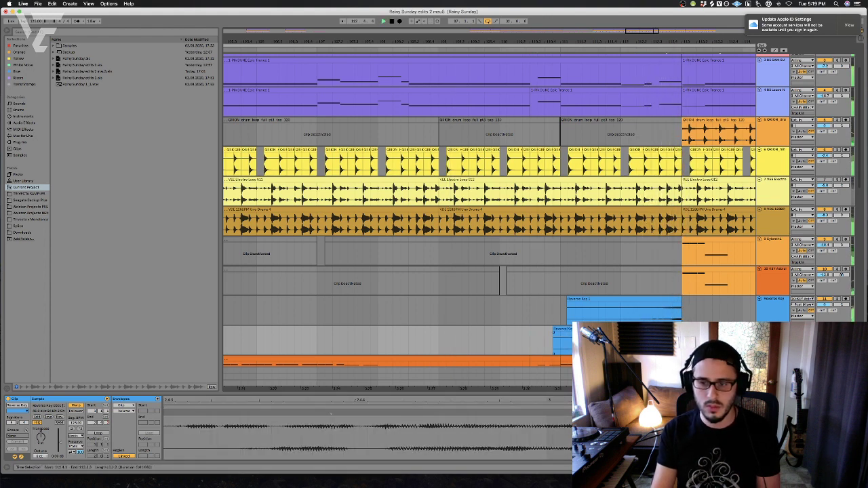
Adjust the new reversed clip's gain and replay the transition into bar 113
drag(60, 444, 60, 442)
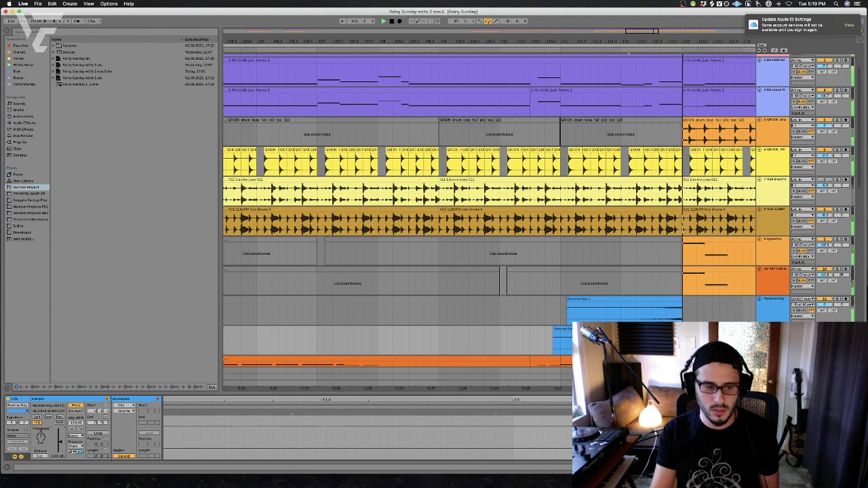
click(613, 343)
key(space)
key(space)
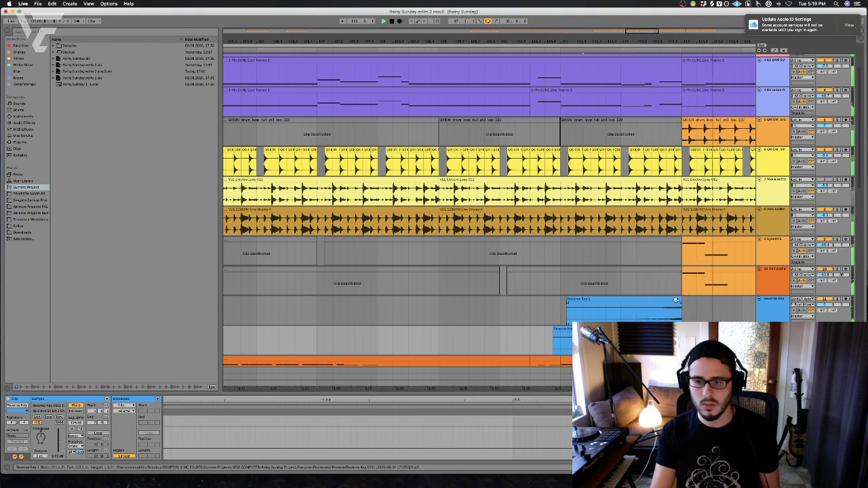
Move the original Reverse Key clip one beat earlier so it ends at beat 4 of bar 112, and audition it
drag(650, 316, 636, 317)
click(636, 316)
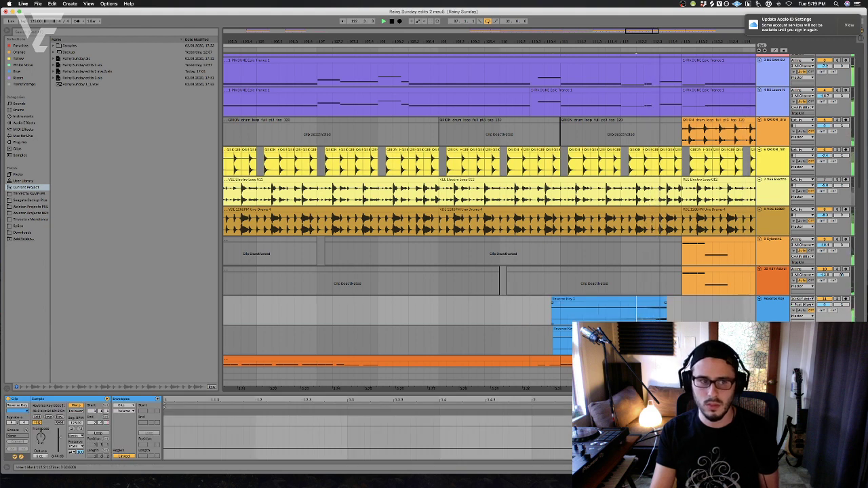
click(576, 318)
key(space)
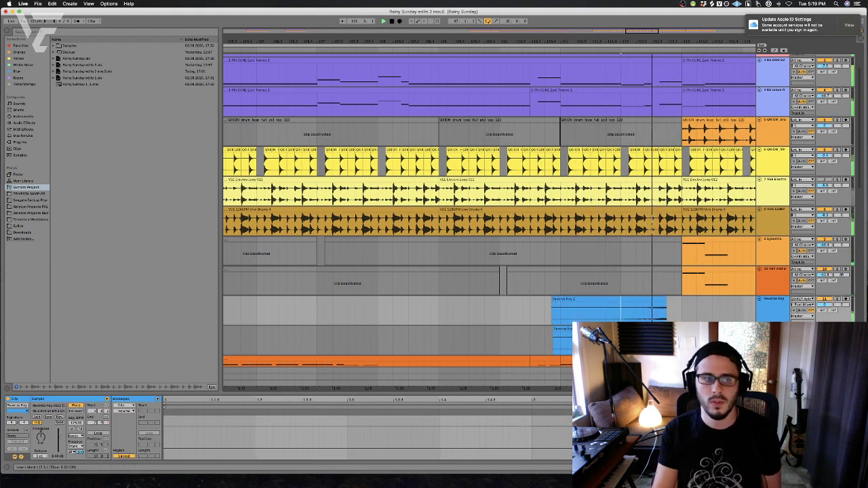
Trim the beginnings of both reversed clips so they start at bar 111, and replay the transition
drag(563, 314, 538, 344)
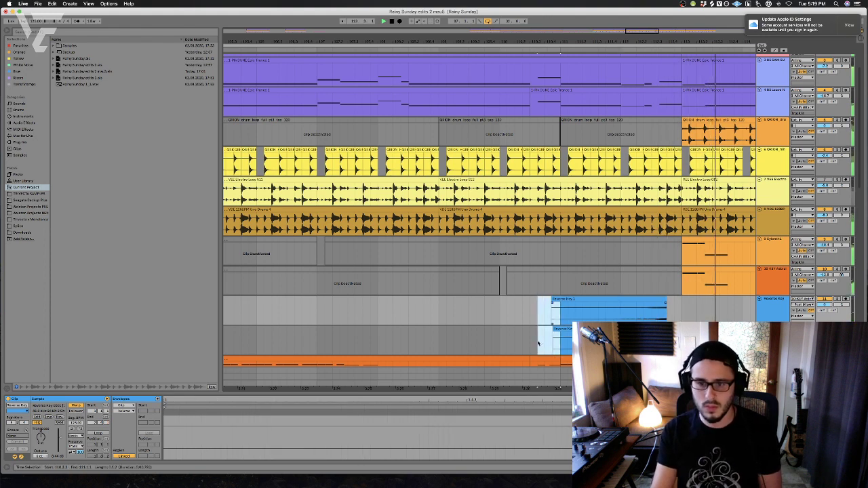
key(Delete)
click(635, 318)
key(space)
key(space)
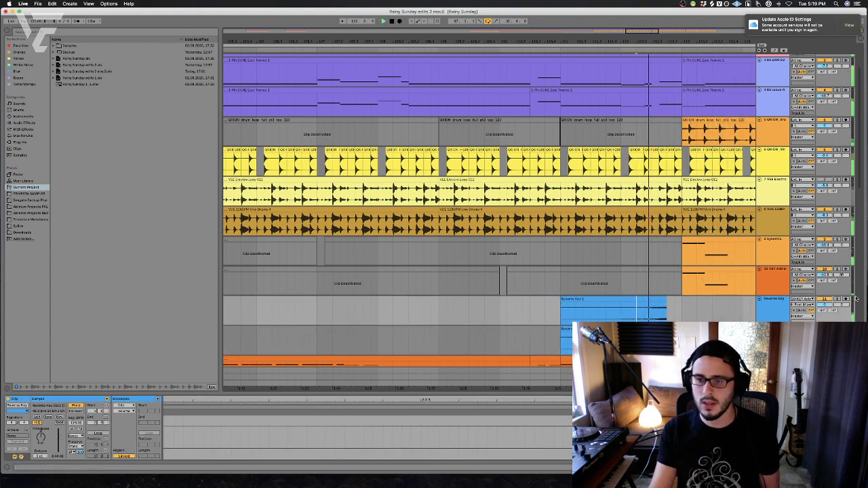
Cut the last beat before bar 113 from the clips on the first two synth tracks and audition the gap
click(613, 287)
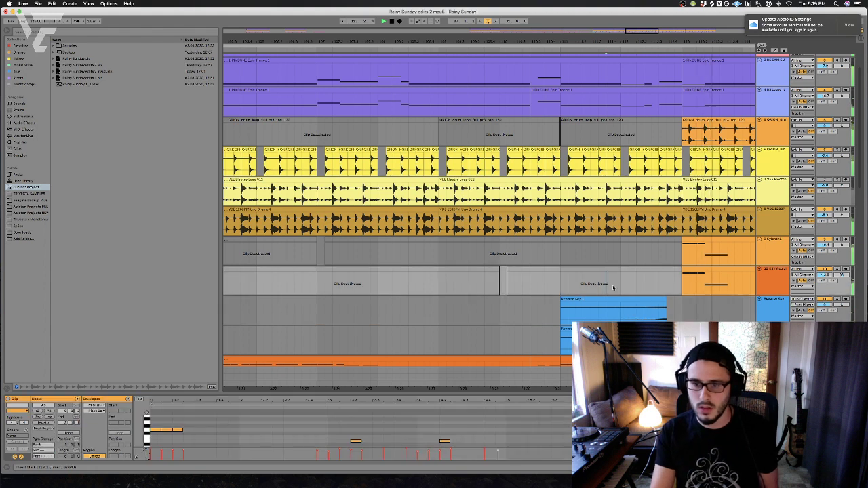
key(space)
drag(568, 283, 575, 283)
scroll(665, 291, up, 2)
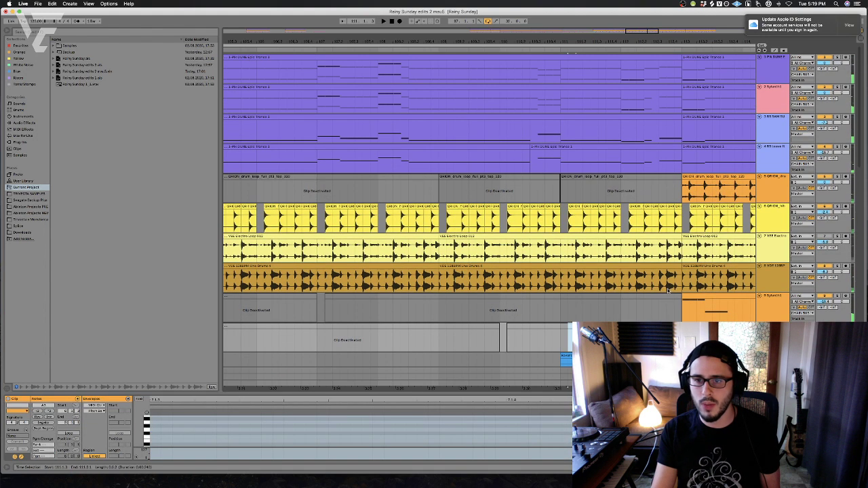
click(658, 66)
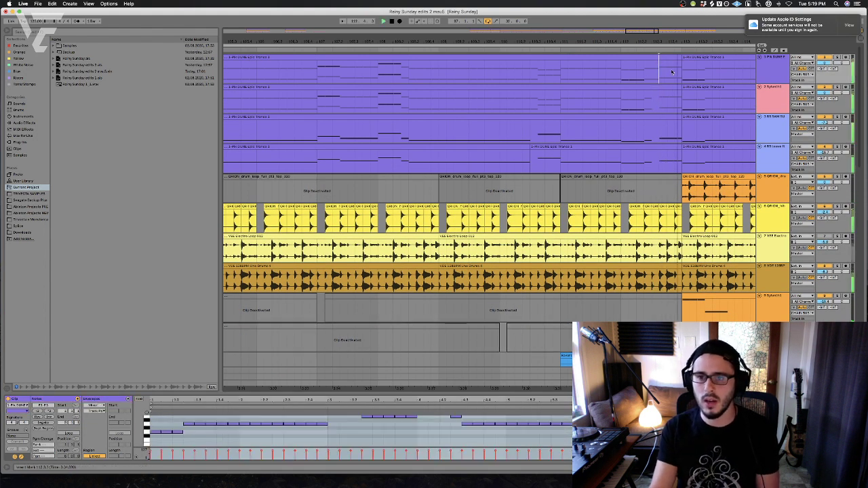
drag(668, 73, 674, 96)
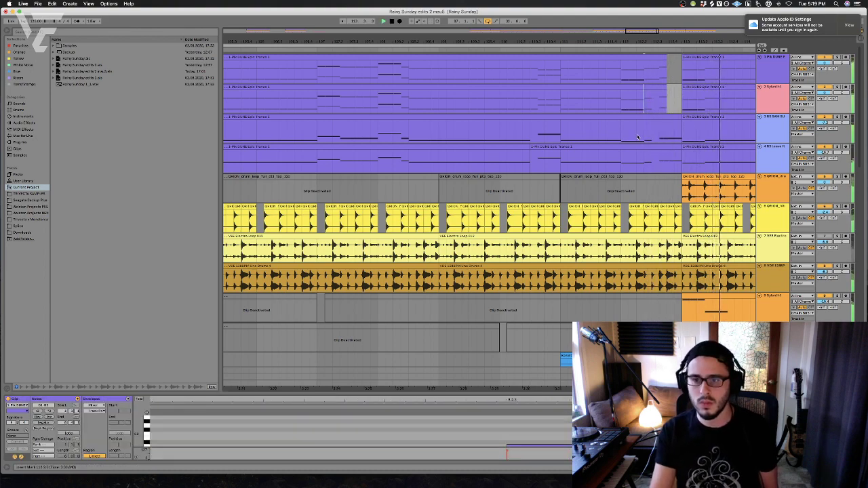
Insert a new audio track directly below the empty 19 Audio track
scroll(637, 137, down, 8)
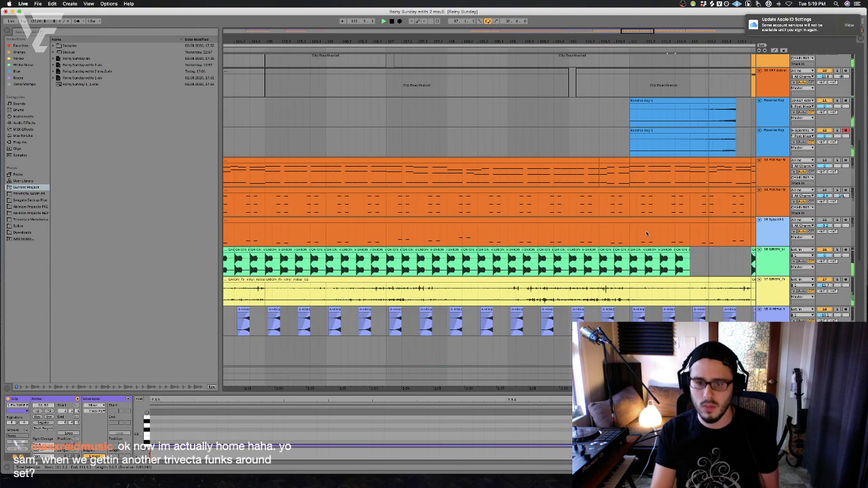
scroll(493, 194, left, 4)
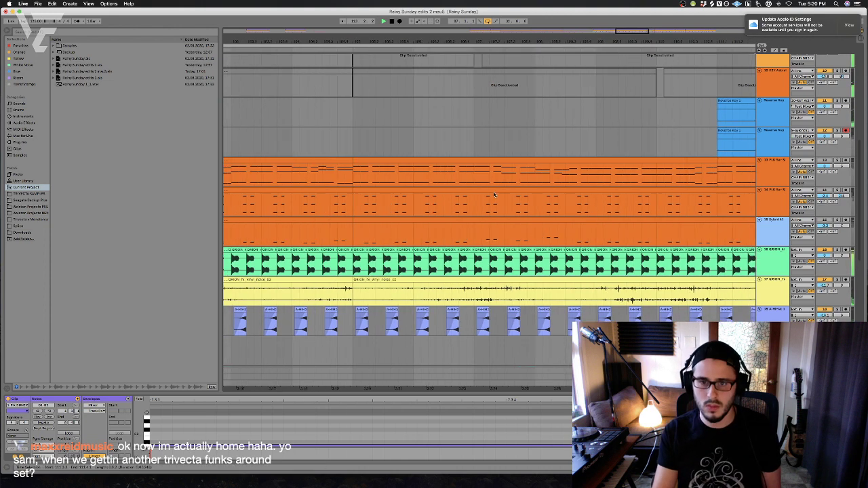
click(368, 132)
scroll(380, 190, down, 3)
scroll(407, 271, left, 5)
key(space)
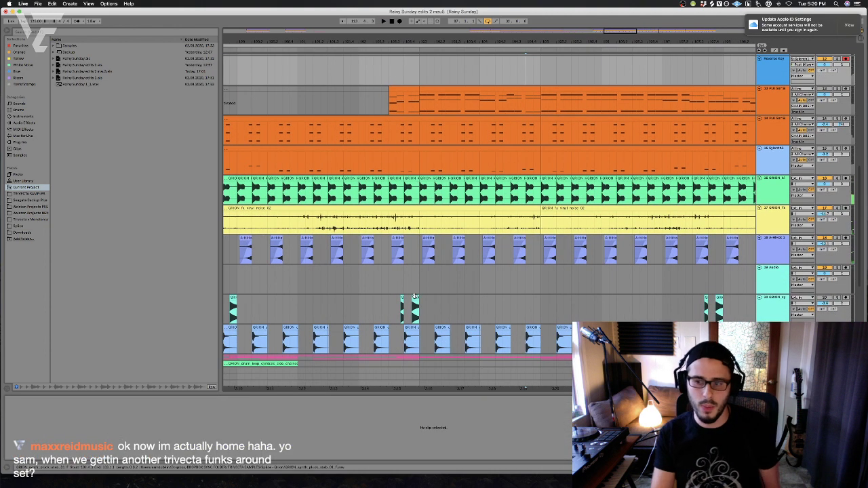
click(415, 298)
key(space)
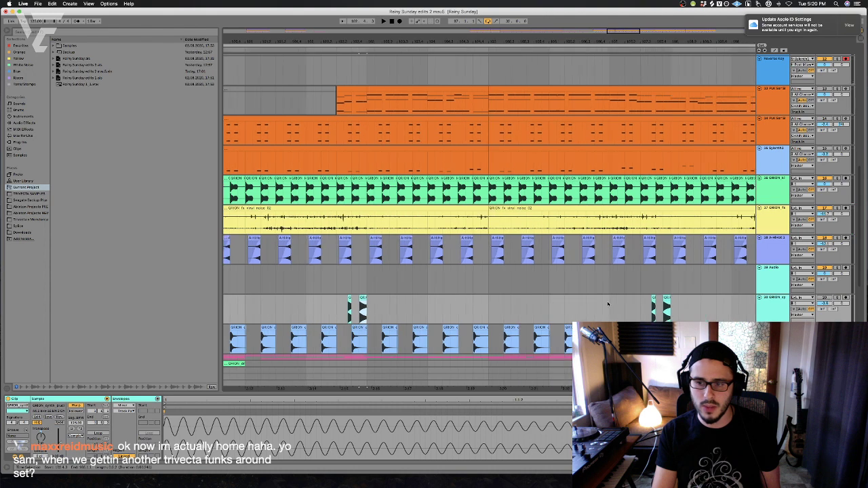
click(548, 278)
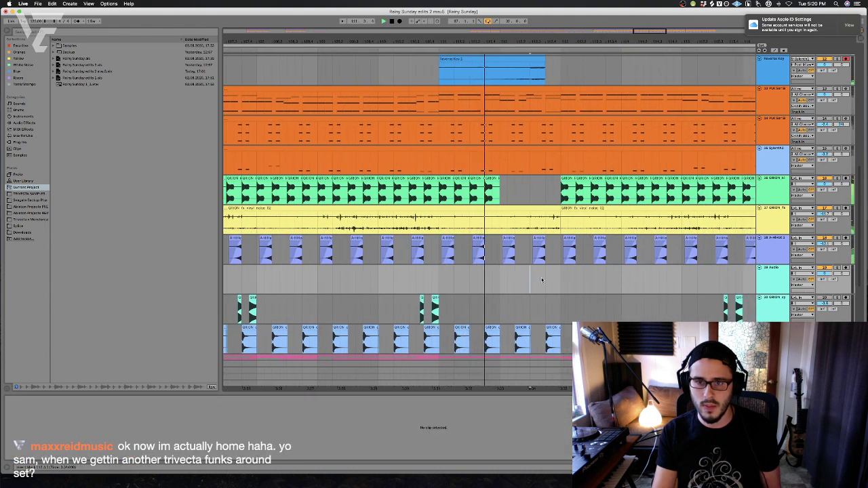
key(super+t)
Try a copy of the longer ORION synth pluck clip on the new audio track, just before bar 113
click(435, 331)
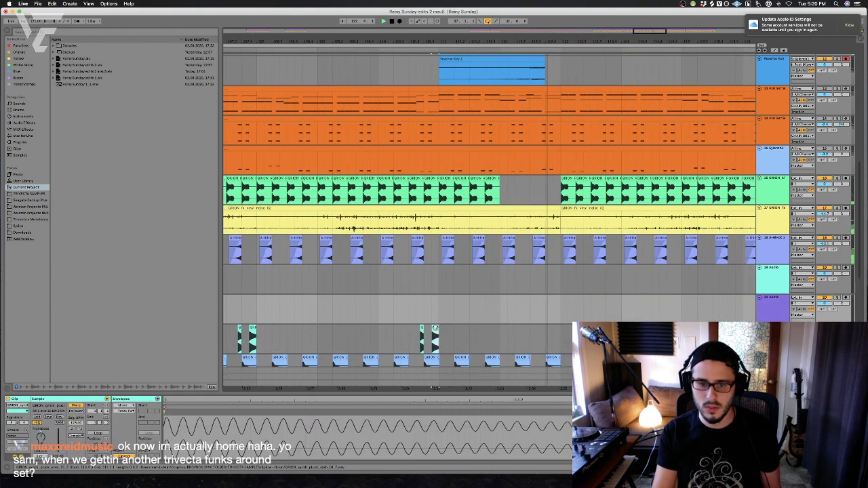
key(super+c)
click(550, 309)
key(super+v)
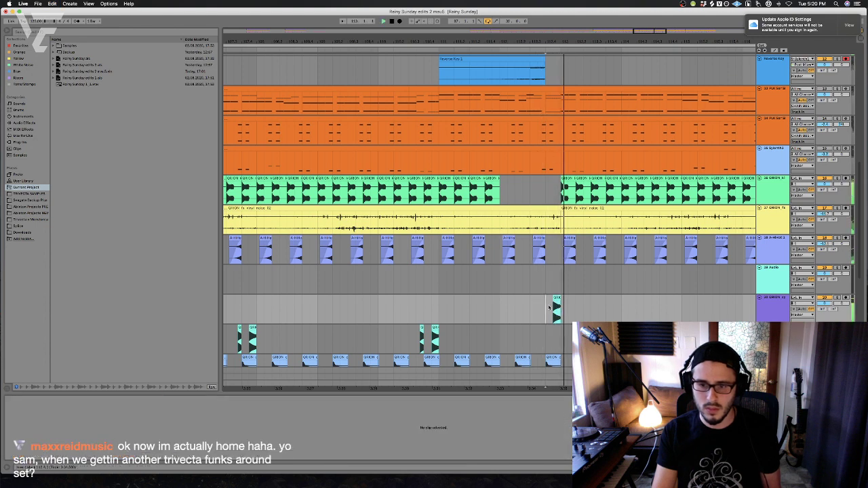
click(554, 305)
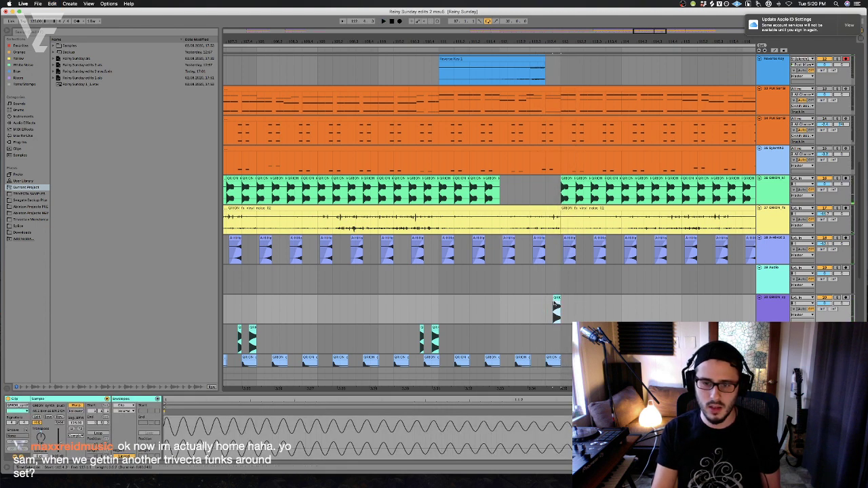
Search the browser for "tom" and delete the pasted pluck clip from the new audio track
click(37, 32)
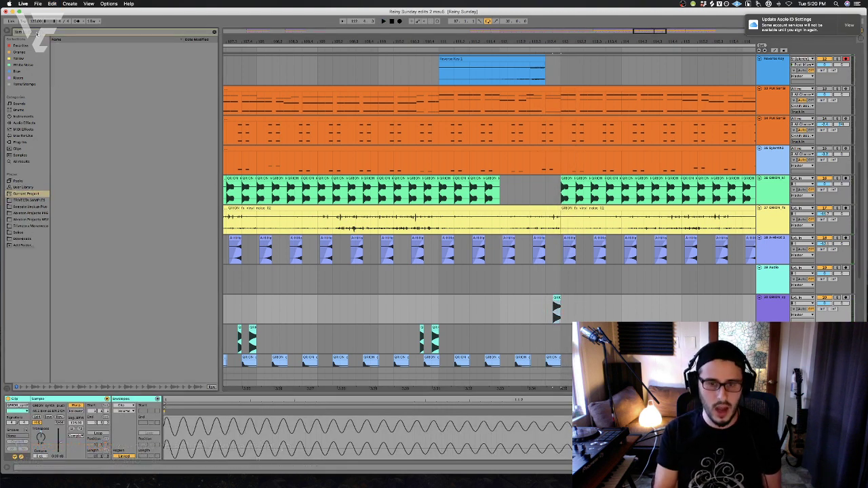
scroll(407, 203, up, 2)
click(571, 310)
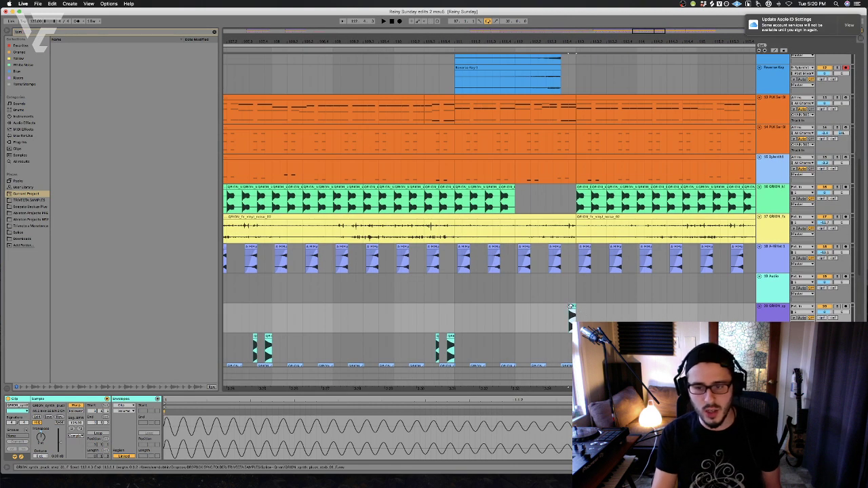
key(Delete)
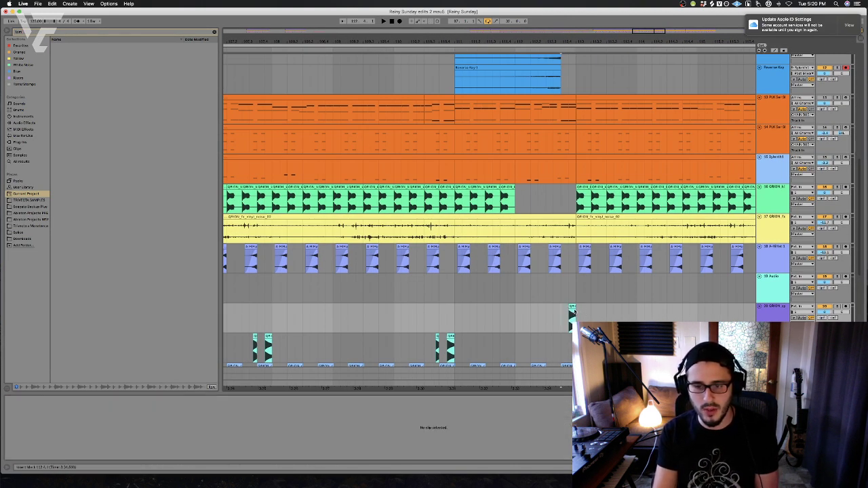
key(super+z)
key(Delete)
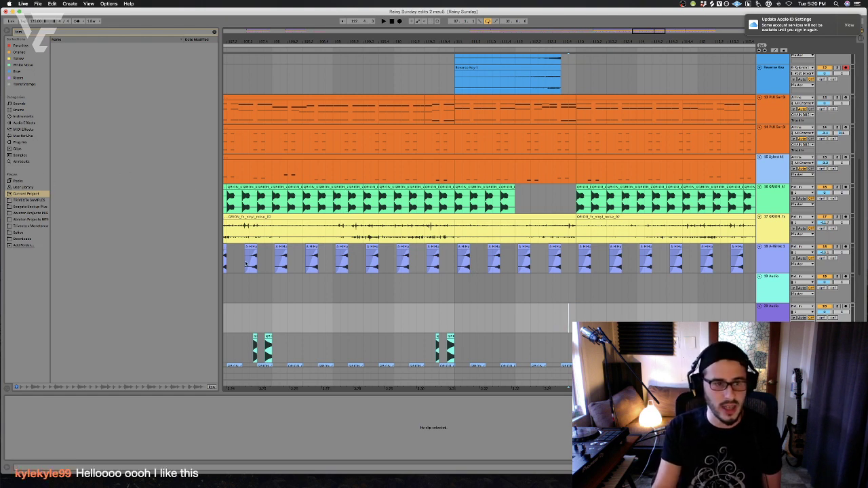
Show all browser results and place an ORION 909 tom sample on the new audio track just before bar 113
click(21, 162)
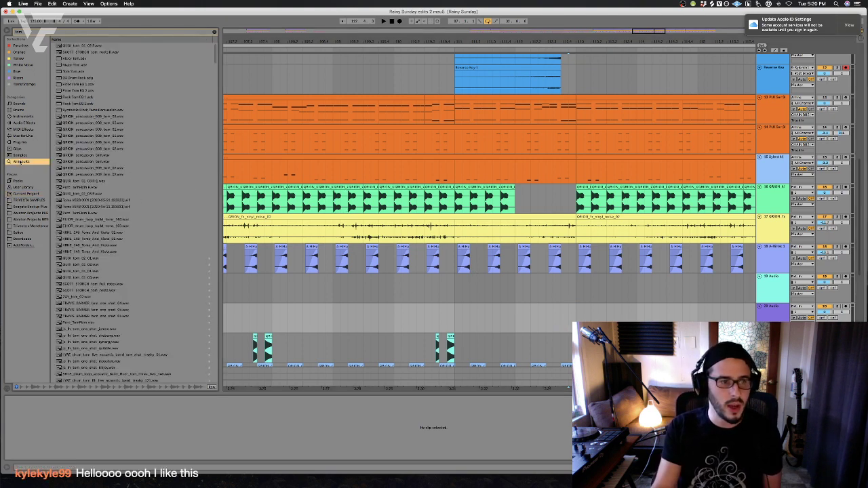
click(116, 115)
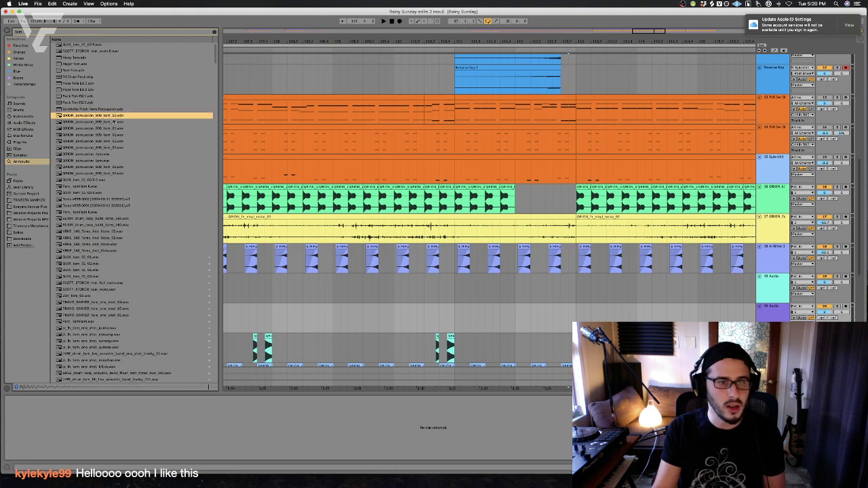
drag(172, 136, 562, 327)
key(space)
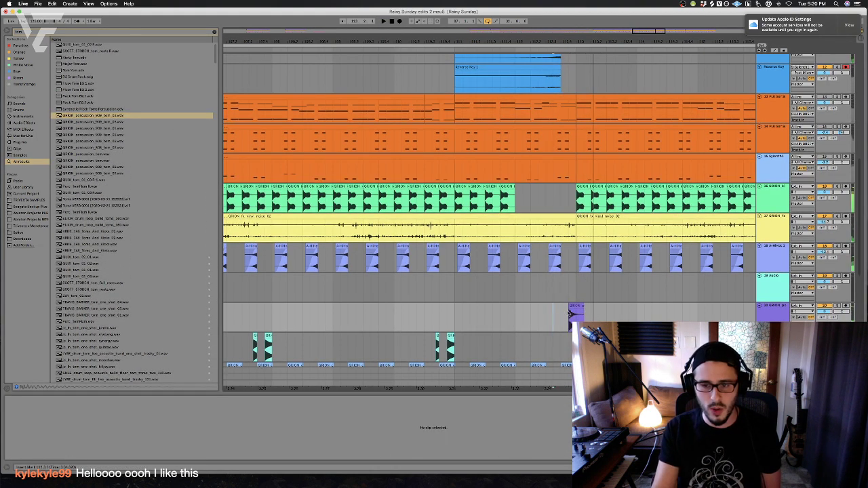
Cut off the tom clip's tail past bar 113 and audition the transition
click(559, 312)
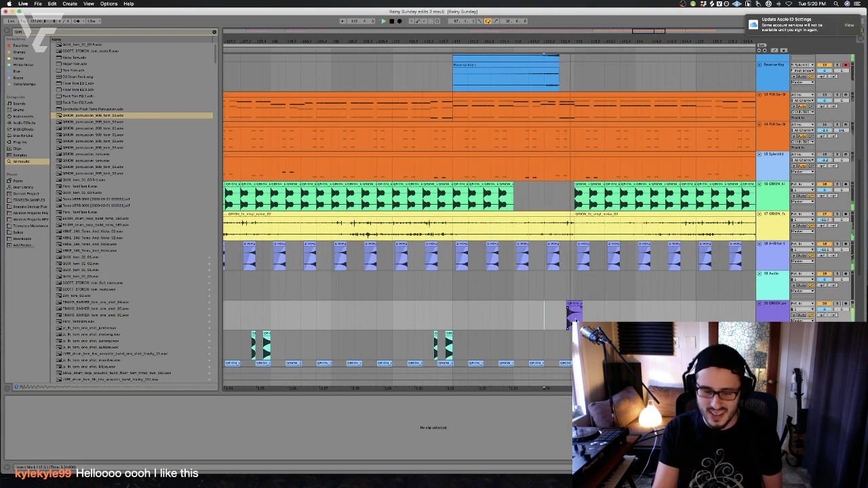
click(541, 315)
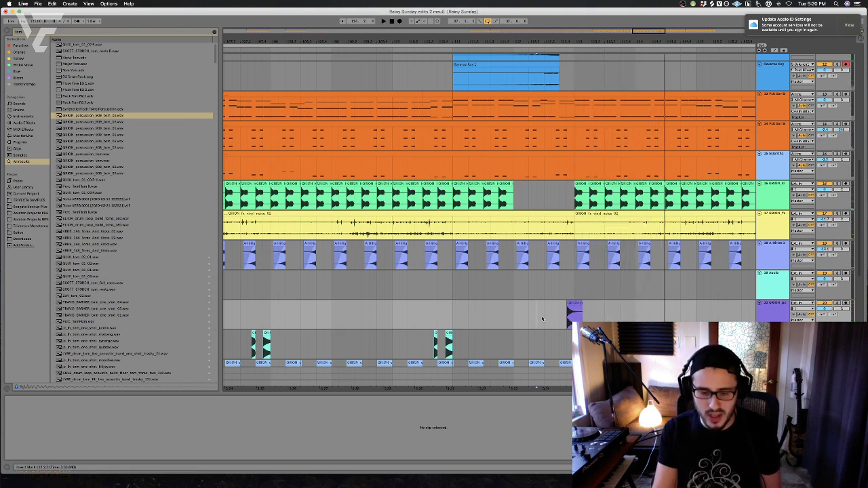
click(571, 316)
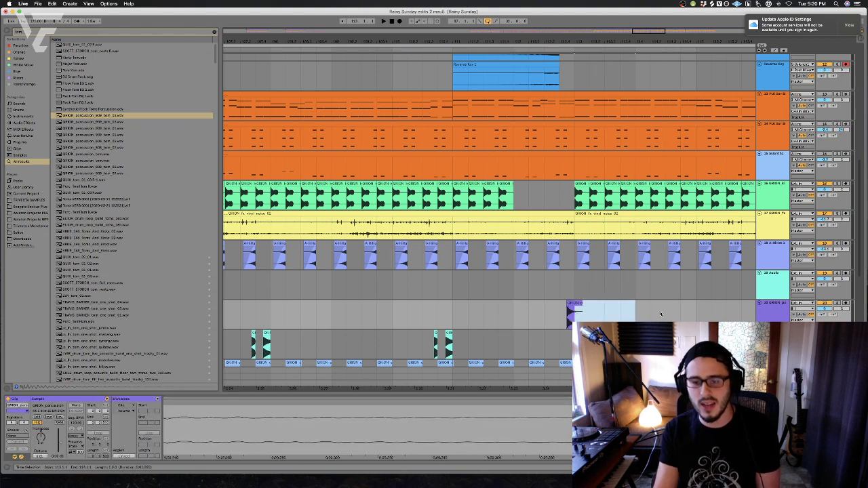
click(515, 315)
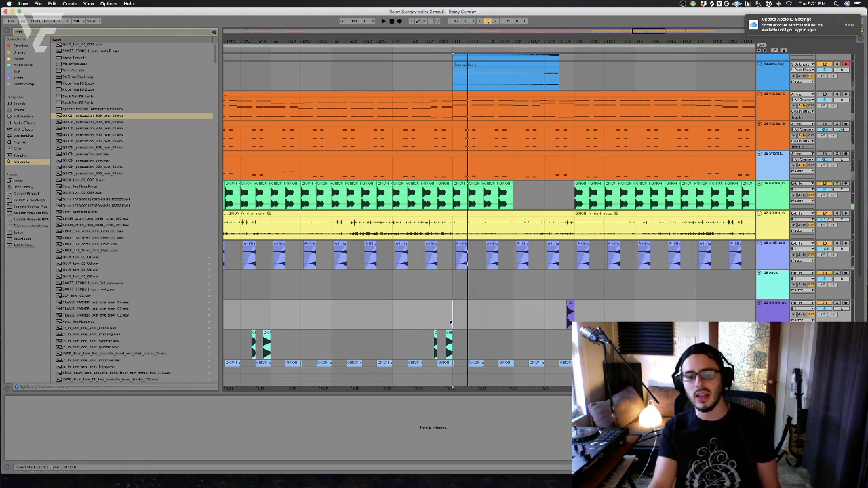
key(space)
key(space)
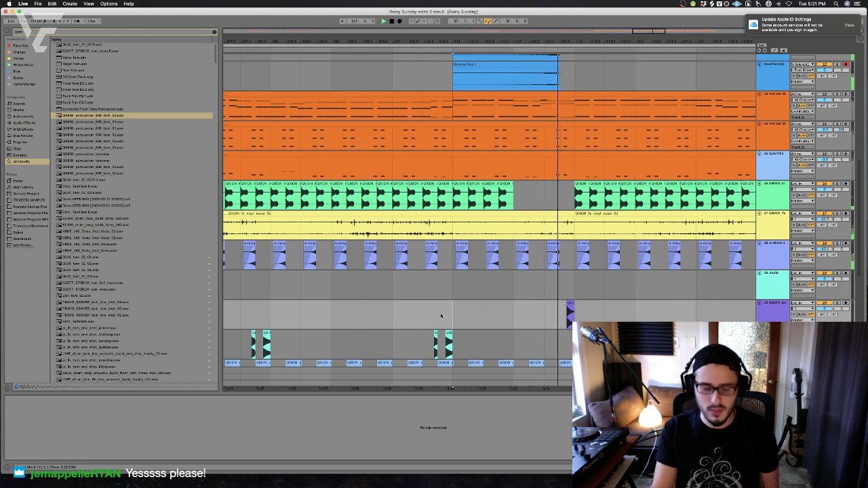
scroll(549, 312, down, 2)
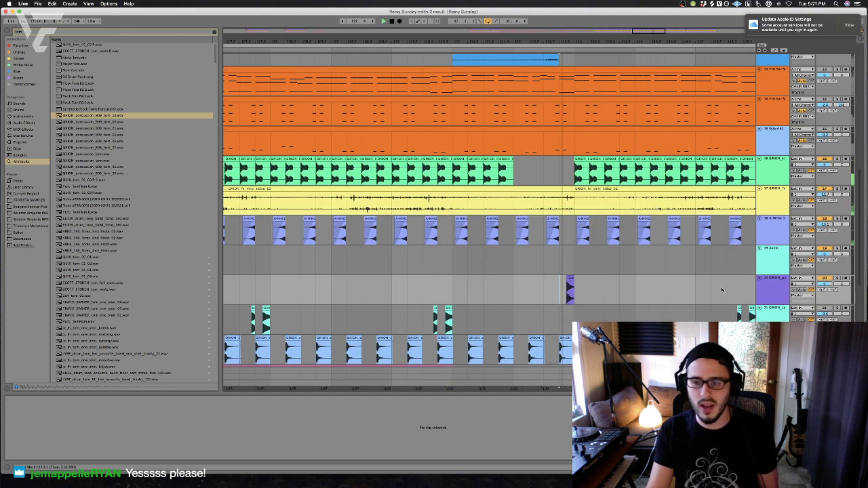
key(space)
Unfold the vocal group and audition sections of its You Can Be My Light Acapella clips in solo
scroll(611, 292, down, 10)
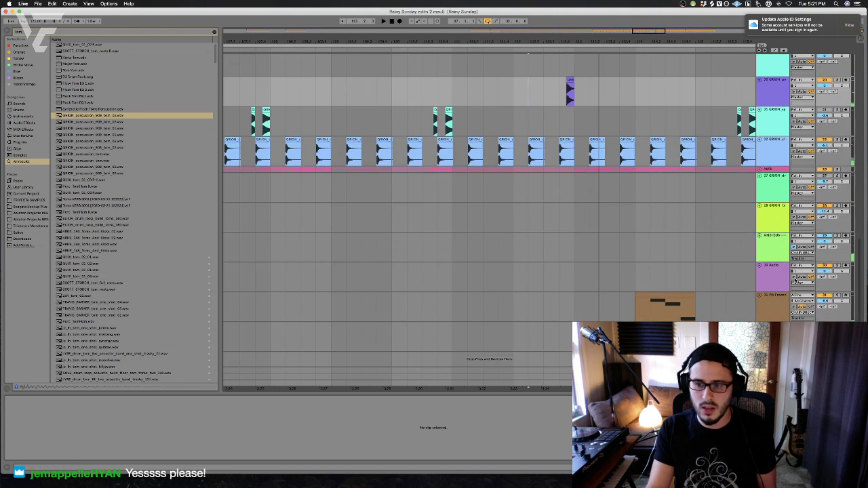
click(760, 168)
click(467, 234)
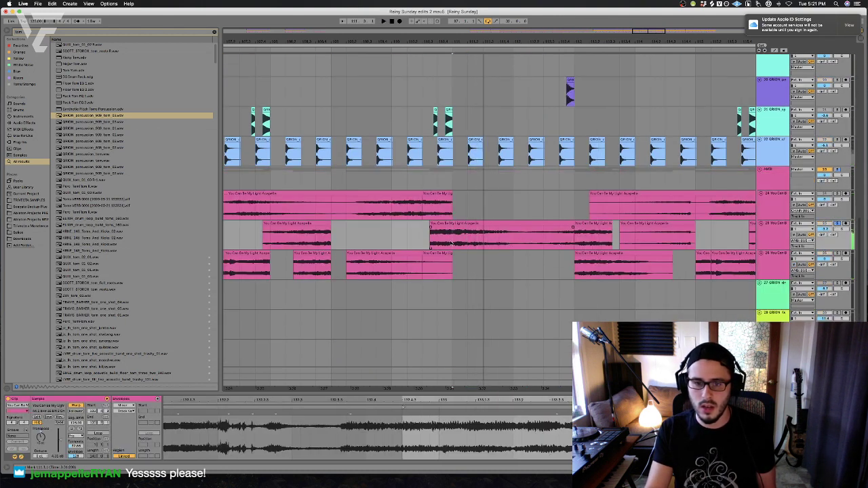
click(426, 213)
drag(426, 214, 407, 211)
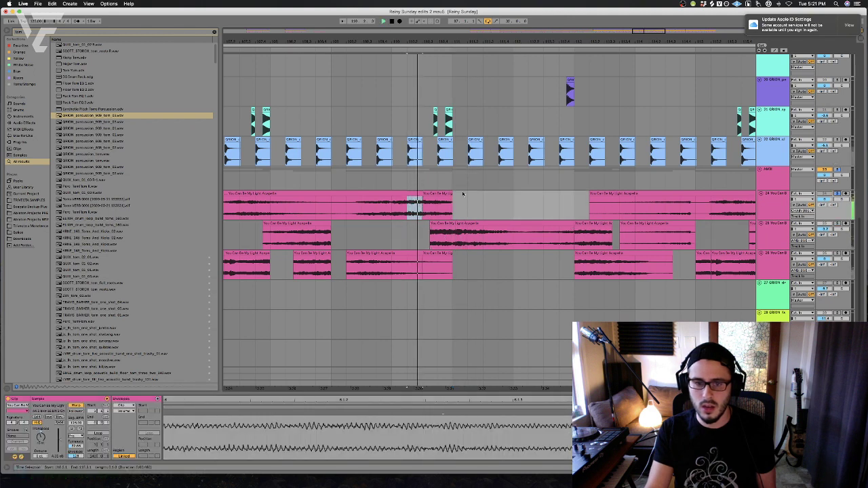
click(272, 238)
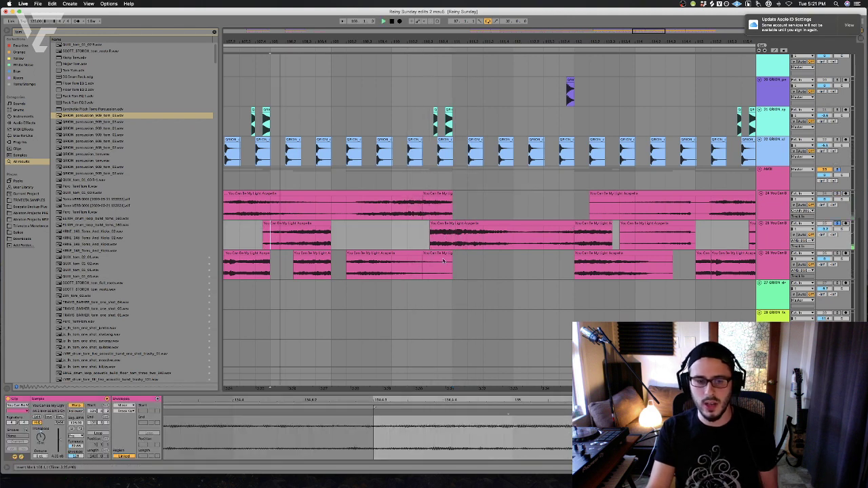
click(411, 265)
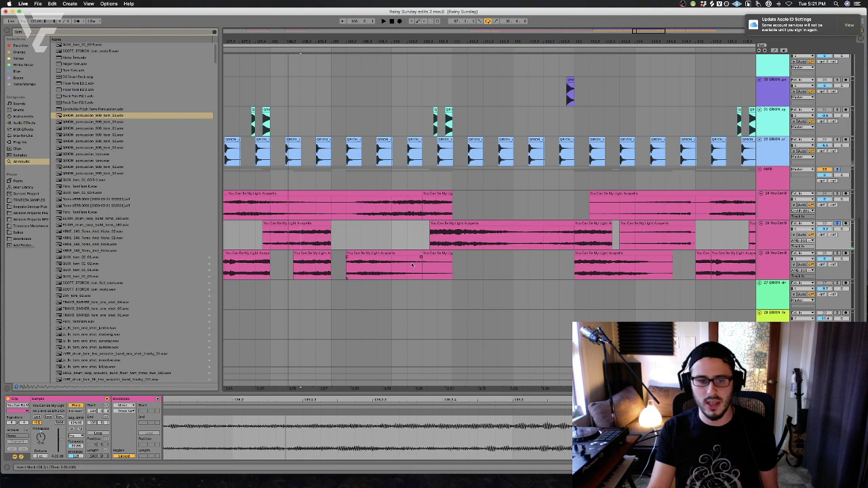
click(325, 242)
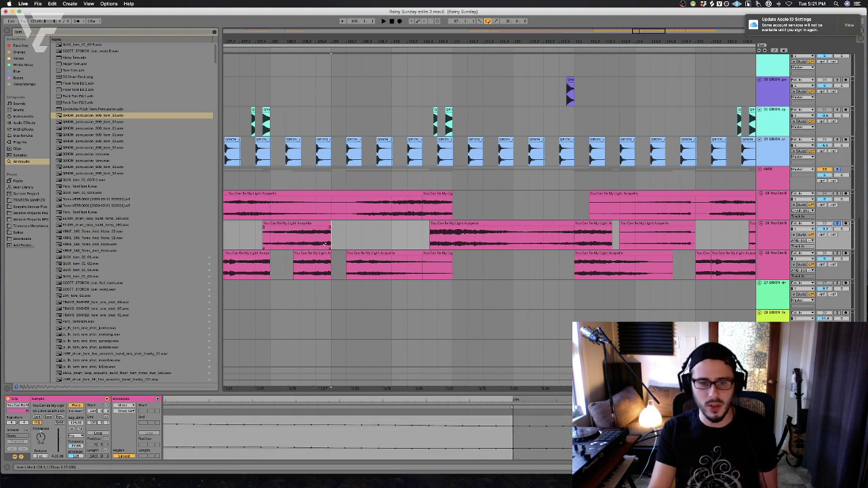
Copy the last beat before bar 109 from the second vocal track onto a new audio track below the third vocal track, near bar 113
drag(324, 242, 316, 243)
click(771, 270)
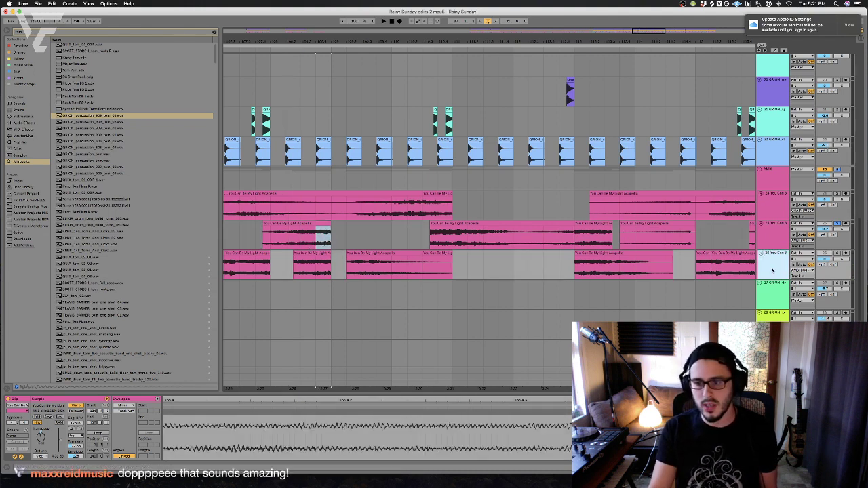
key(super+t)
key(super+v)
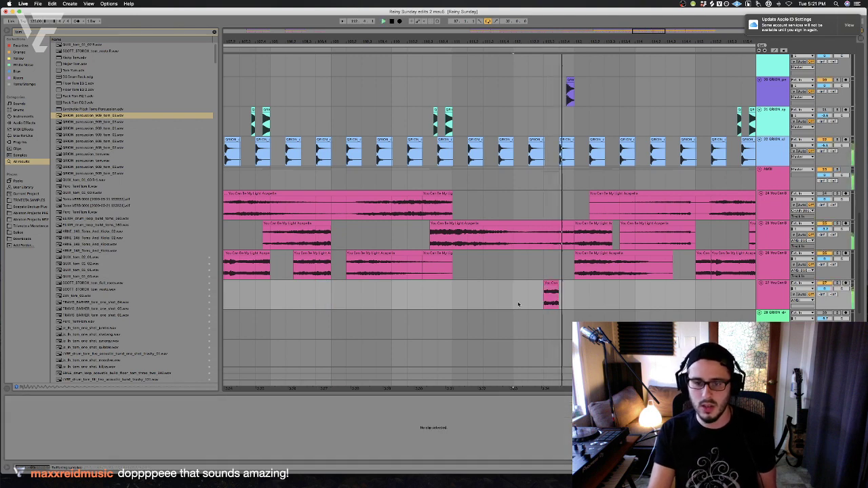
Move the one-beat vocal slice so it ends at bar 113 and audition it in the transition
drag(543, 293, 558, 293)
key(space)
click(546, 297)
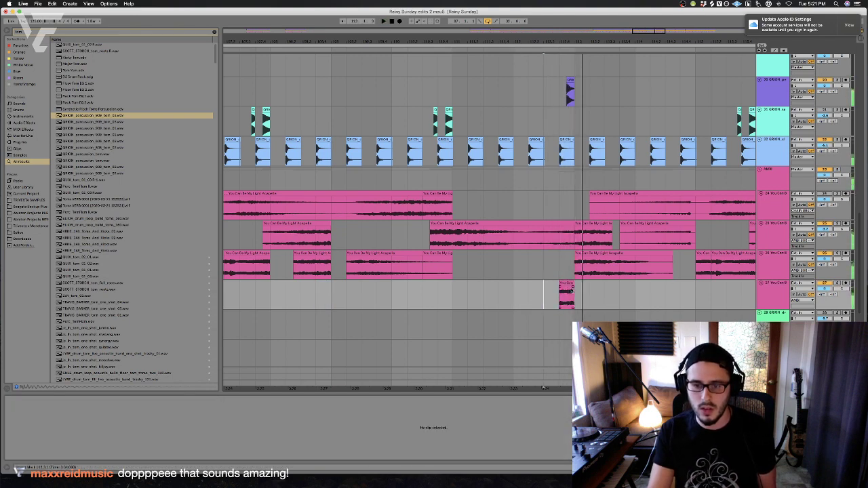
click(565, 288)
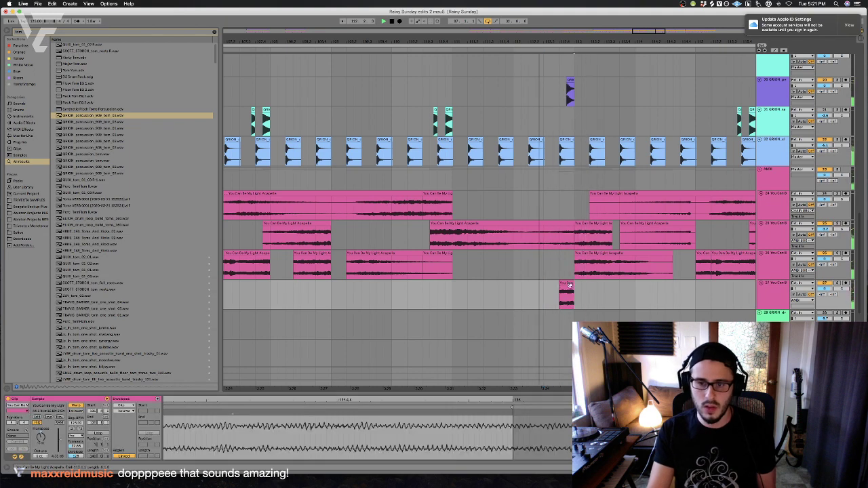
key(space)
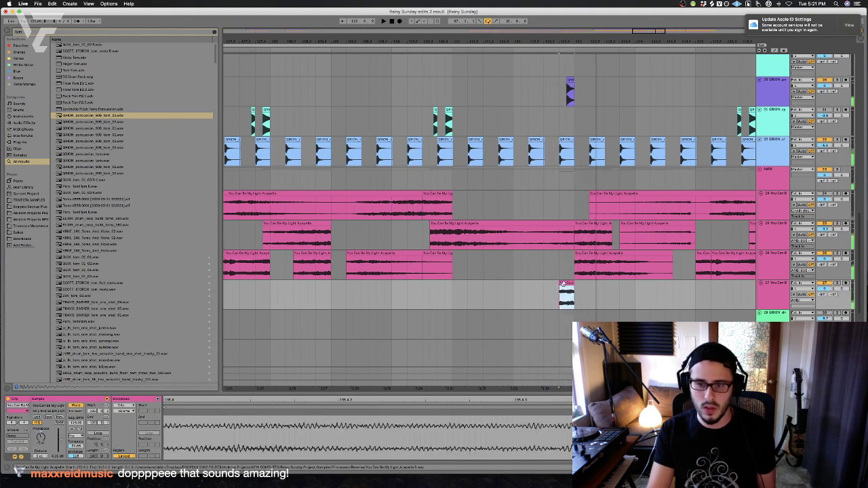
Extend the vocal slice into a longer clip reaching back about three and a half bars before bar 113 and audition it in solo
key(super+z)
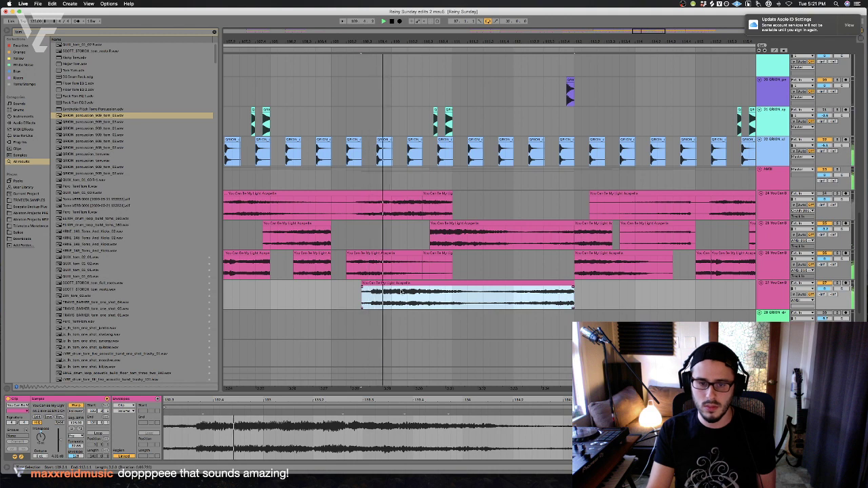
key(super+z)
click(834, 285)
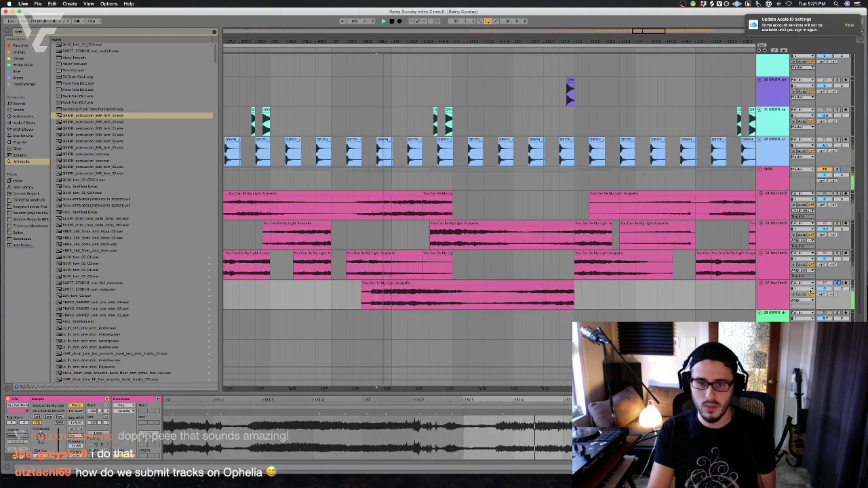
key(space)
Isolate a half-beat vocal slice from just after bar 113, place it directly before bar 113 and remove the rest of the clip
mouse_move(569, 285)
mouse_down()
mouse_move(754, 290)
mouse_move(565, 292)
mouse_up()
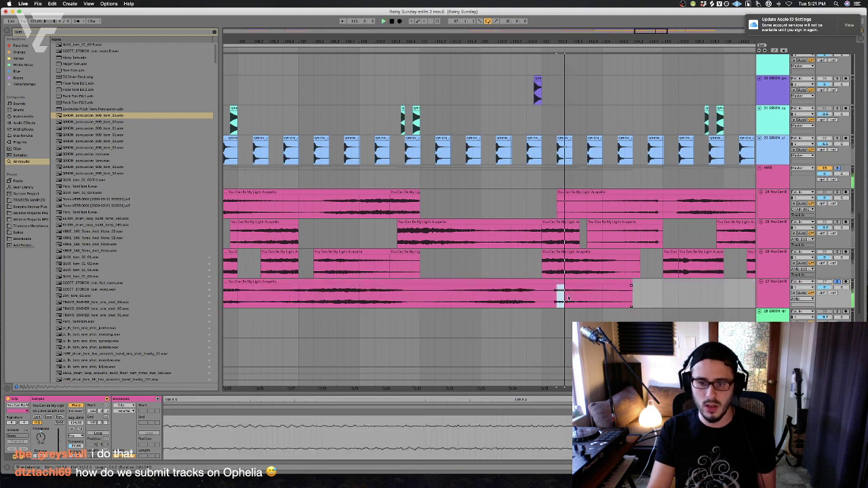
key(BackSpace)
key(BackSpace)
click(513, 296)
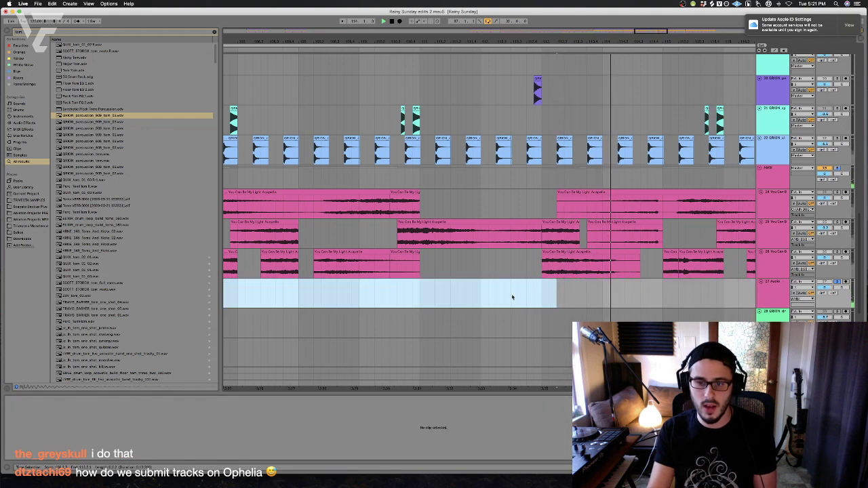
key(BackSpace)
Raise the new vocal slice track's volume while auditioning the transition into bar 113
key(space)
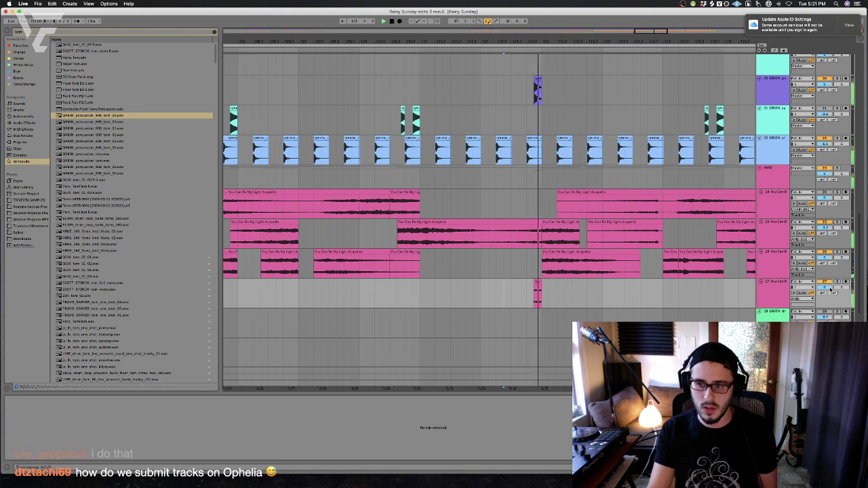
drag(825, 287, 824, 278)
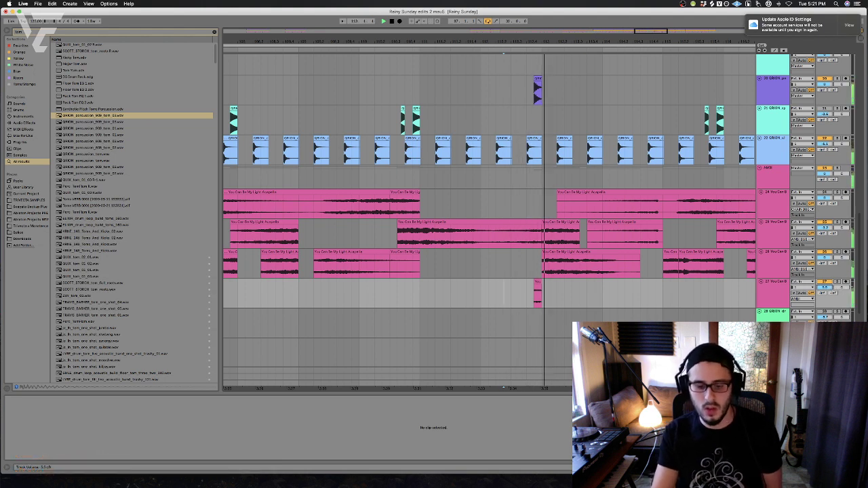
click(469, 290)
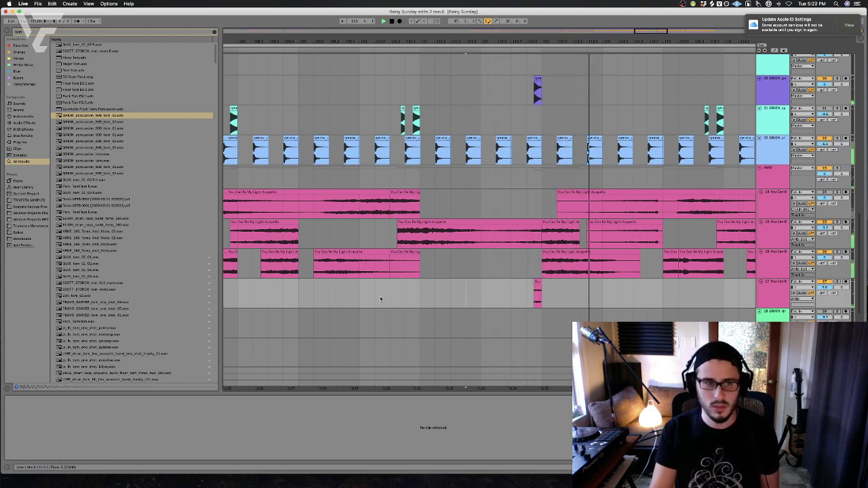
Play back earlier parts of the arrangement, working back to the gap before bar 97
scroll(327, 295, left, 5)
click(326, 296)
scroll(328, 297, left, 8)
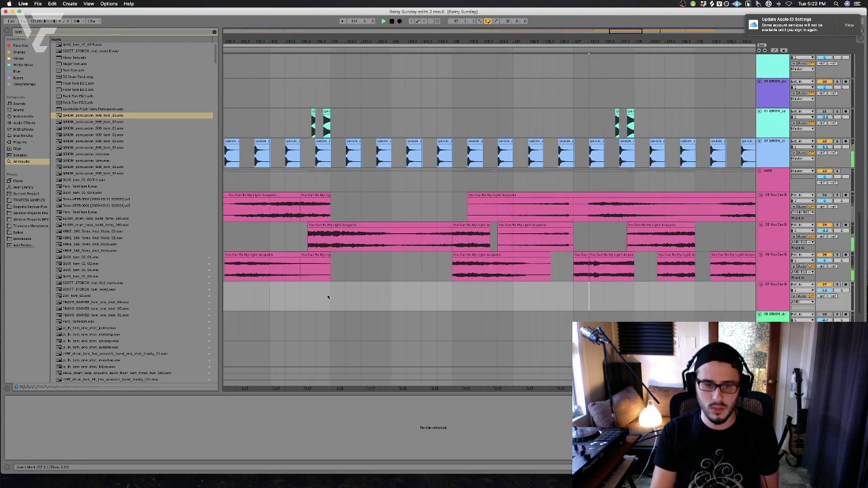
click(328, 297)
scroll(327, 296, left, 6)
click(327, 297)
scroll(328, 297, left, 1)
scroll(327, 297, left, 8)
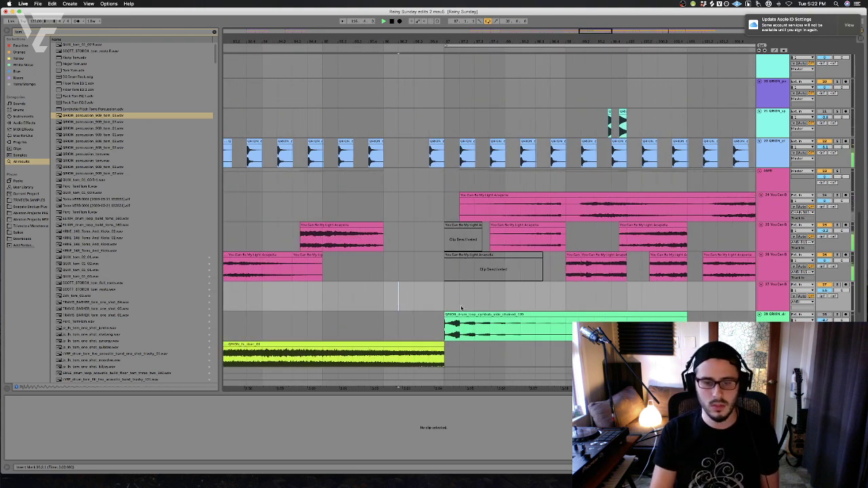
scroll(461, 308, up, 5)
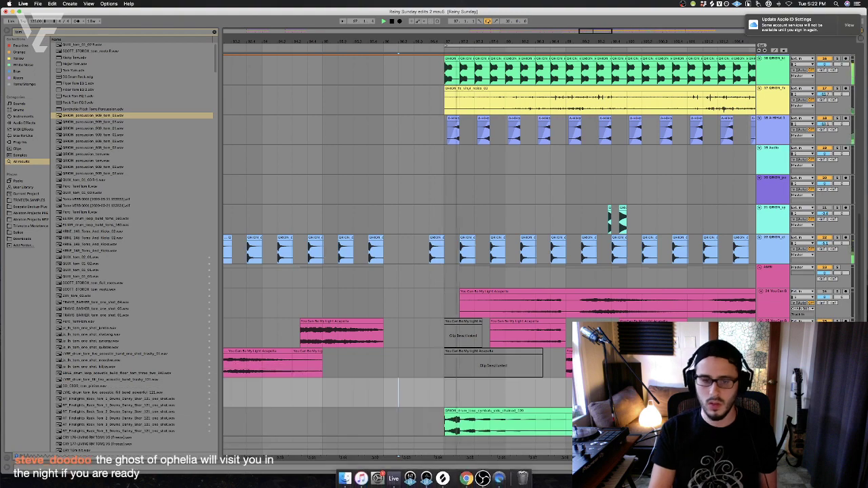
click(383, 217)
Review the vocal, drum and synth tracks playing in the section from bar 97
scroll(453, 260, down, 1)
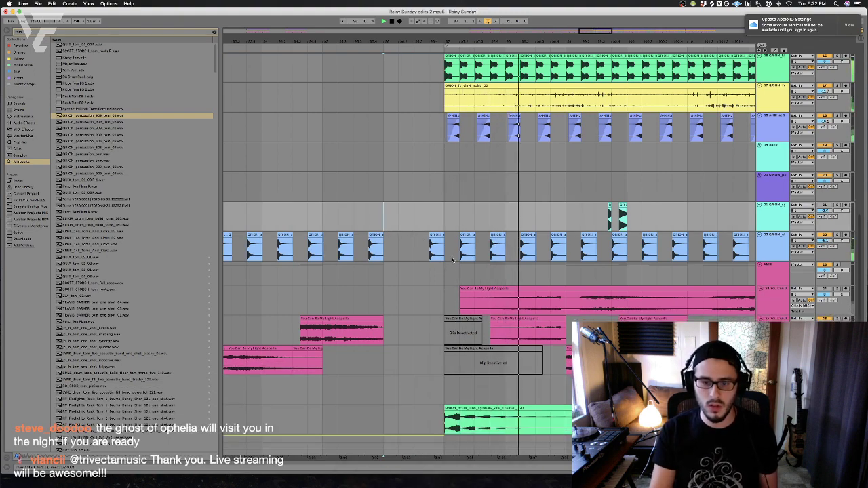
scroll(453, 260, down, 5)
scroll(482, 283, up, 5)
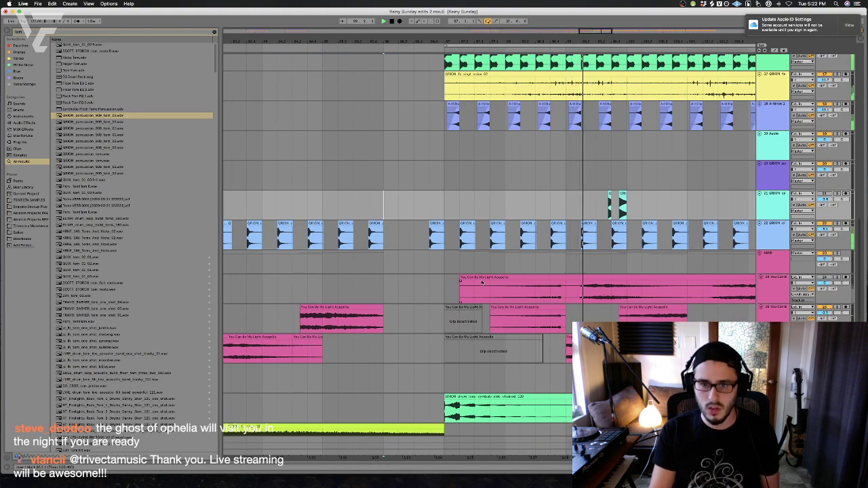
scroll(482, 283, up, 5)
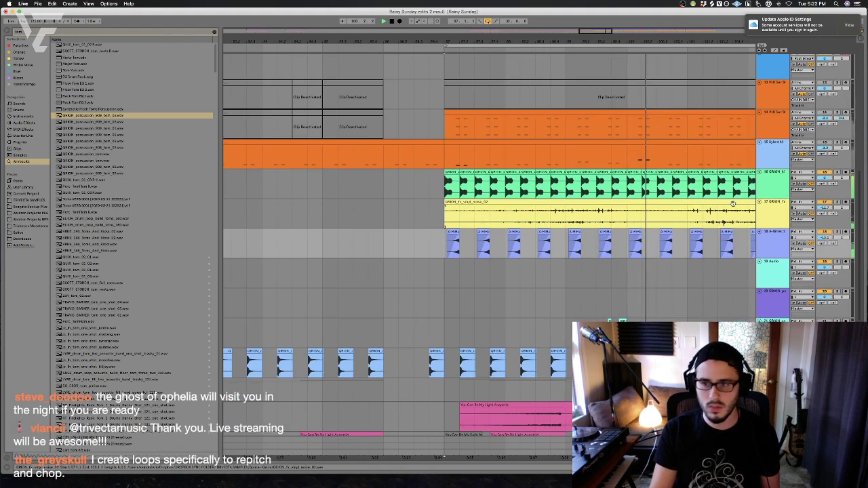
scroll(728, 211, up, 8)
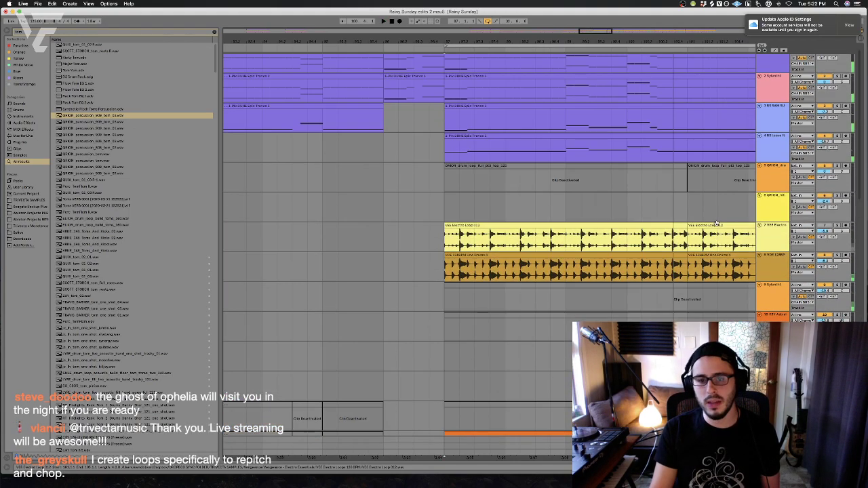
scroll(746, 241, down, 10)
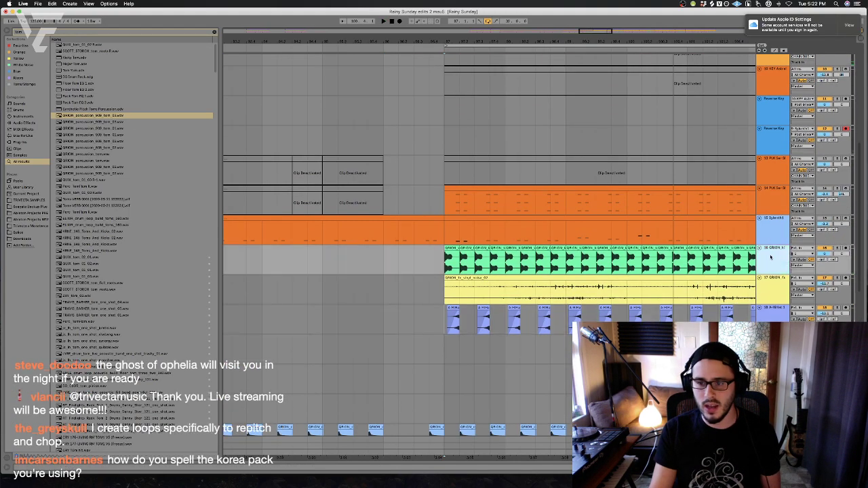
Add a new audio track below the QRION kick track and search the sample library for mau5 kicks
key(super+t)
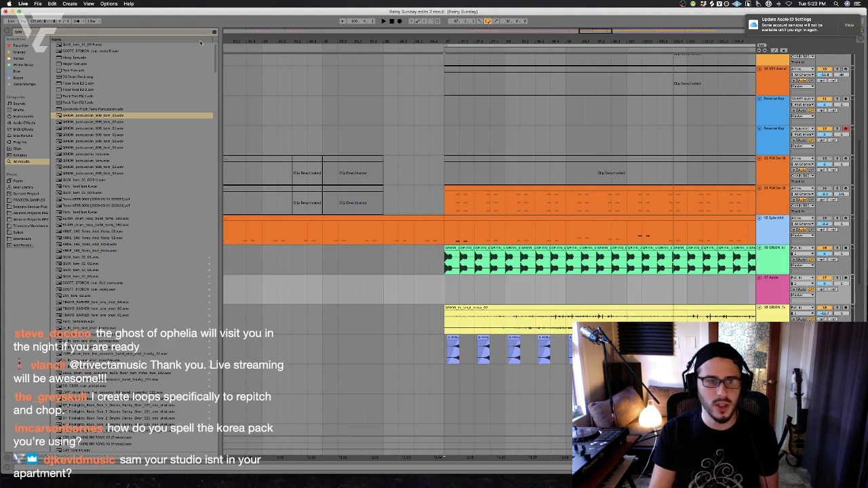
click(215, 32)
click(188, 33)
text(ma)
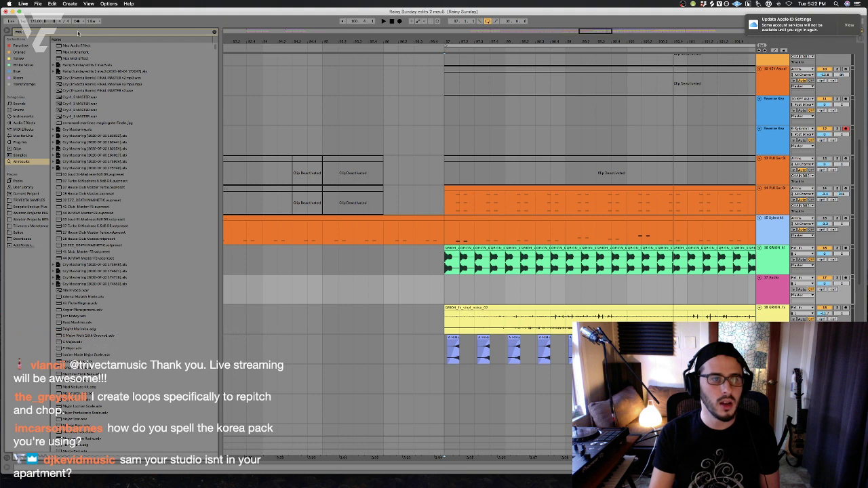
key(BackSpace)
text(od)
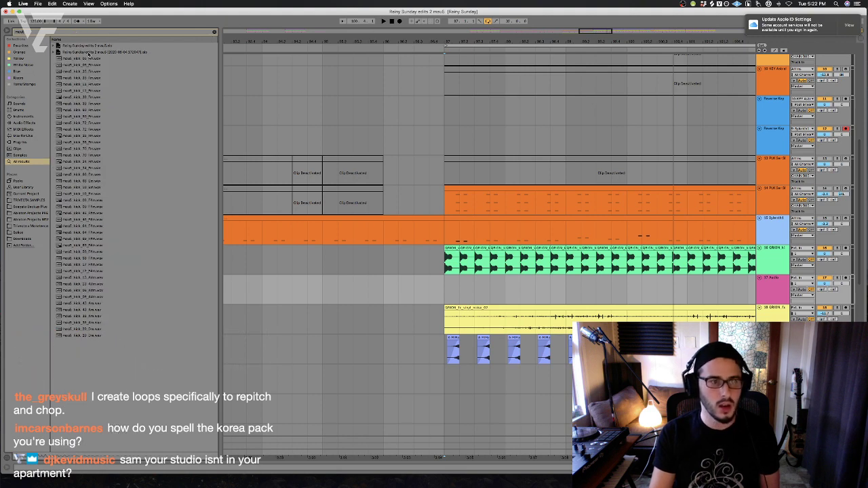
Audition the mau5 kick samples one after another through the first half of the search results
click(89, 59)
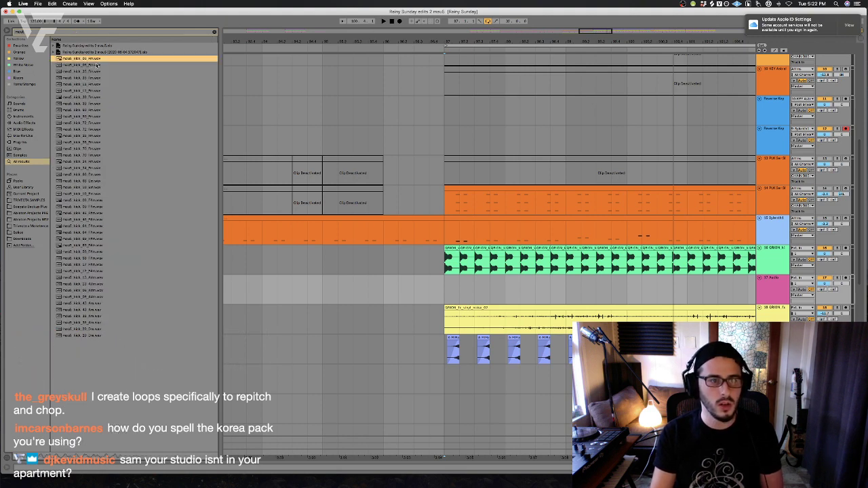
click(97, 64)
click(105, 71)
click(114, 84)
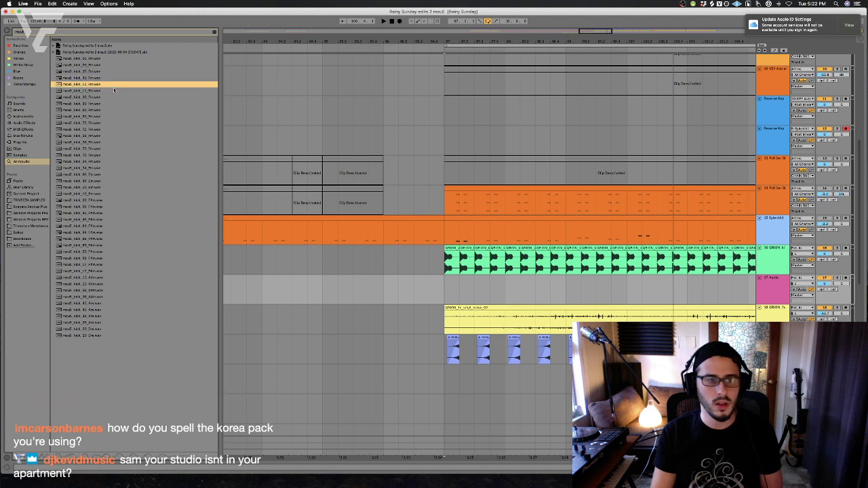
key(Down)
key(Down)
key(Down)
key(Down)
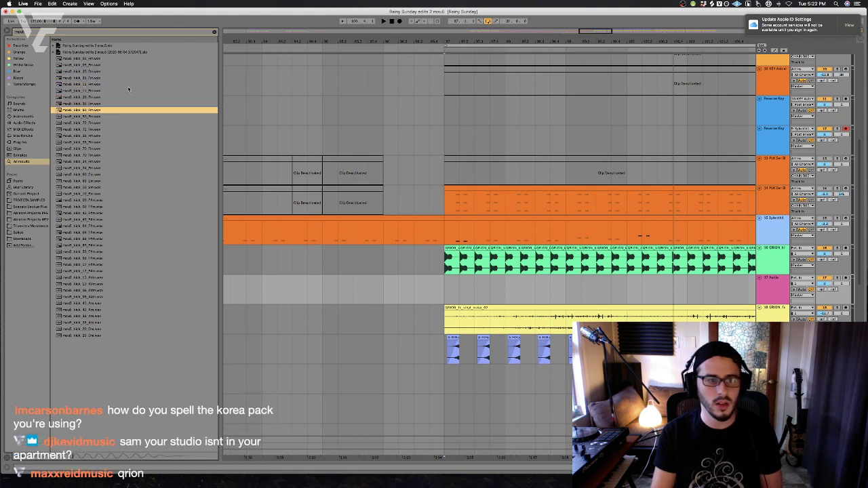
key(Down)
key(Down)
key(Down)
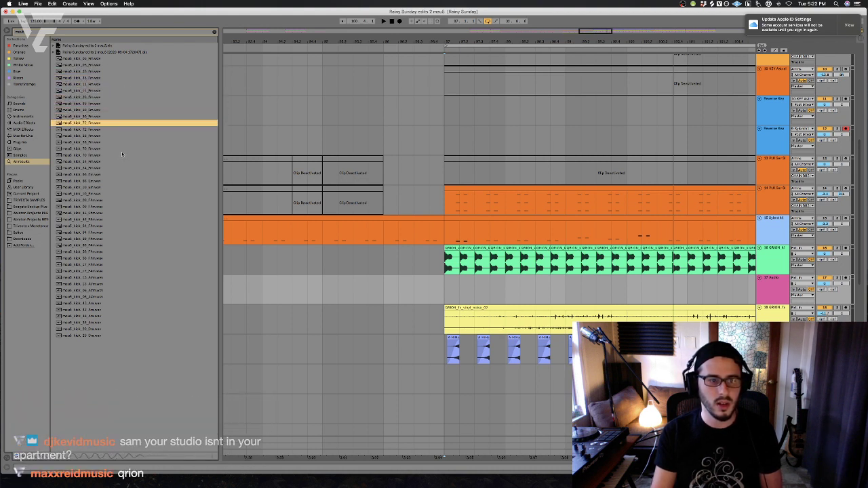
key(Down)
key(Down)
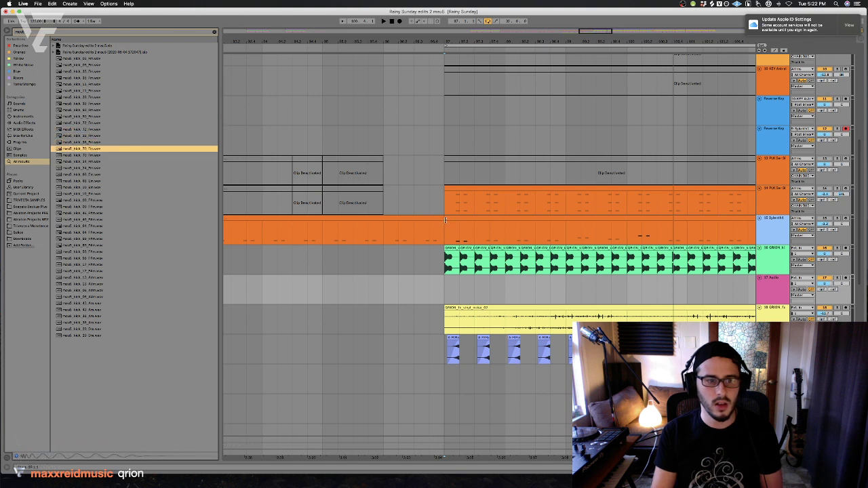
key(Up)
key(Up)
key(Up)
key(Down)
key(Down)
key(Down)
key(Down)
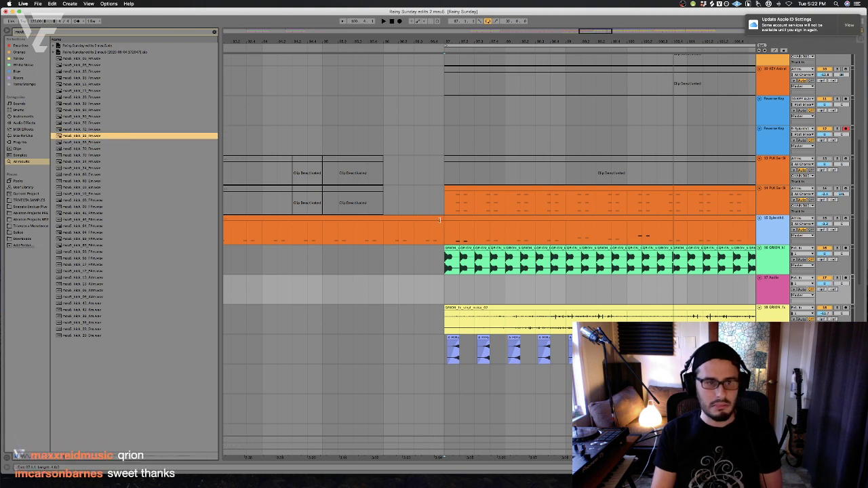
key(Down)
key(Down)
key(Down)
key(Down)
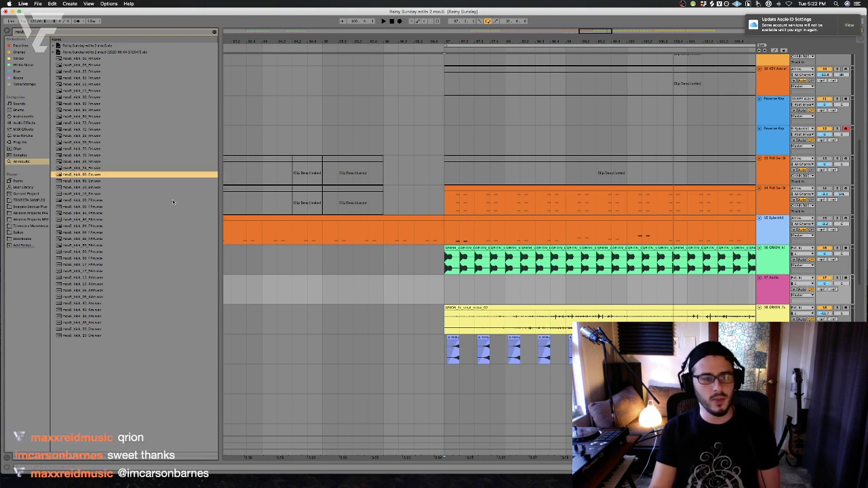
Try one of the auditioned mau5 kicks on the new track, repeated every beat from bar 97, and clear it again
drag(101, 177, 448, 290)
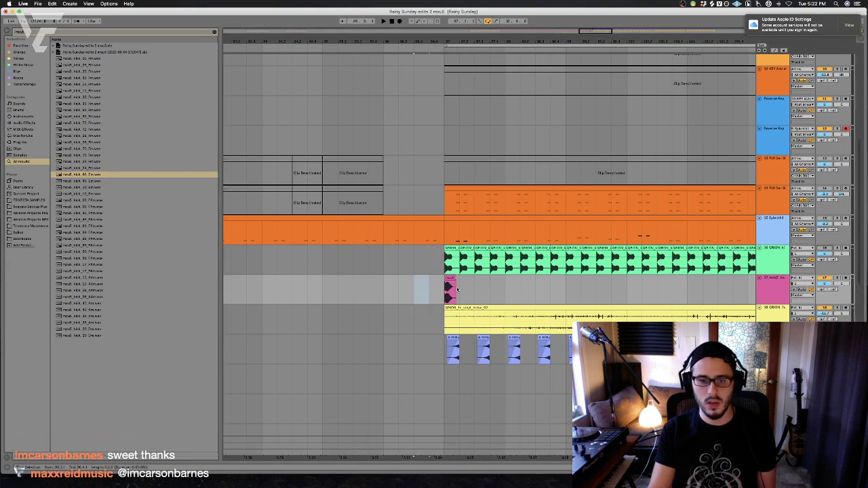
click(447, 286)
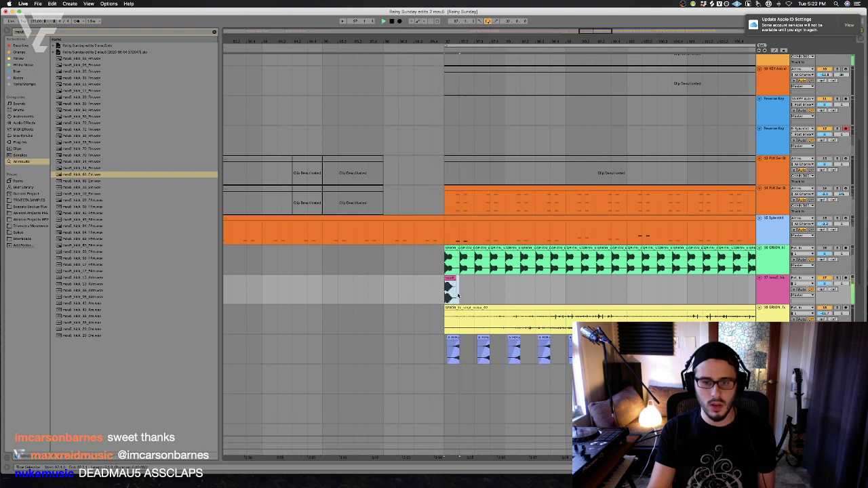
key(super+d)
key(super+d)
key(super+d)
key(super+d)
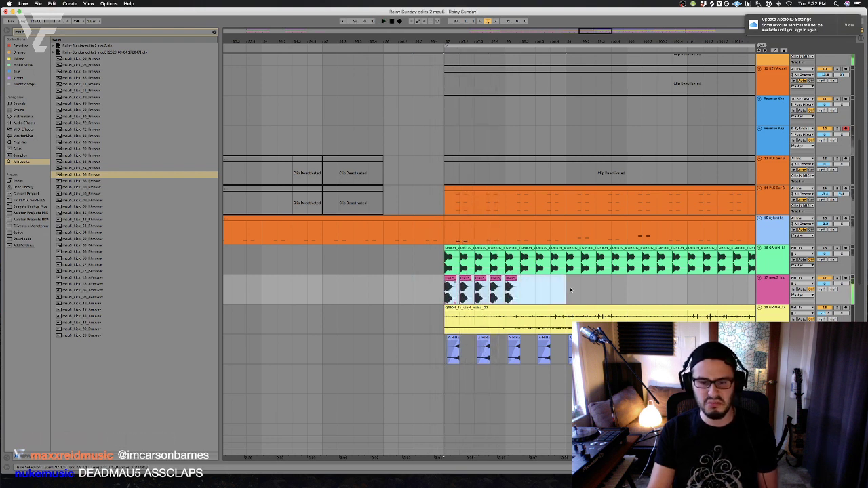
key(Delete)
Audition the remaining mau5 kick samples further down the search results for a better-fitting kick
click(125, 201)
key(Down)
key(Down)
key(Down)
key(Down)
key(Down)
key(Down)
key(Down)
key(Down)
key(Down)
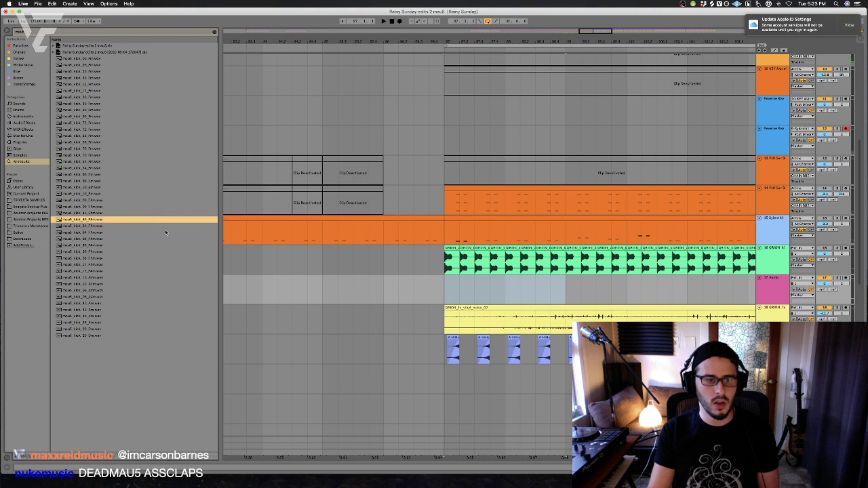
key(Down)
key(Down)
key(Down)
key(Down)
key(Down)
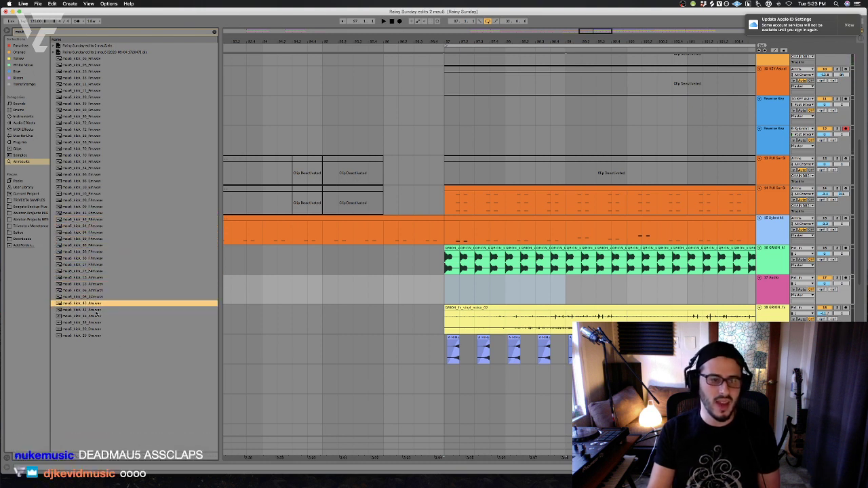
Place the chosen mau5 kick at bar 97 on the new track and duplicate it every beat for two bars
drag(89, 304, 445, 286)
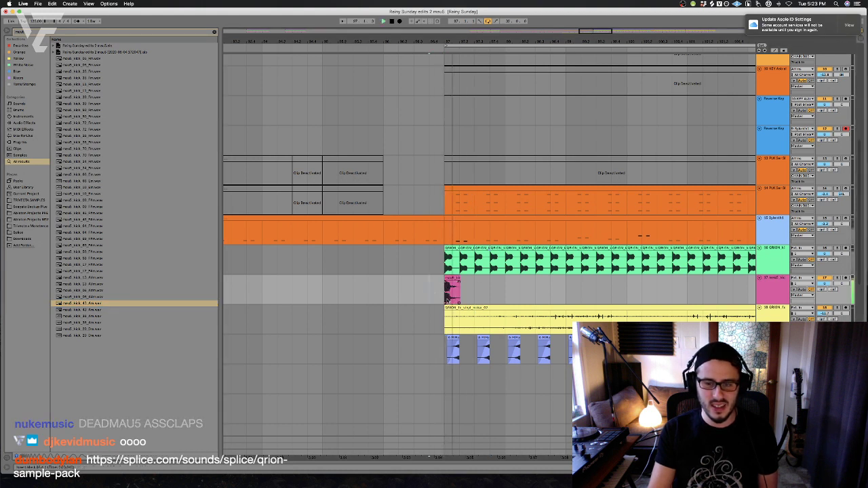
click(460, 297)
key(super+d)
key(super+d)
key(super+d)
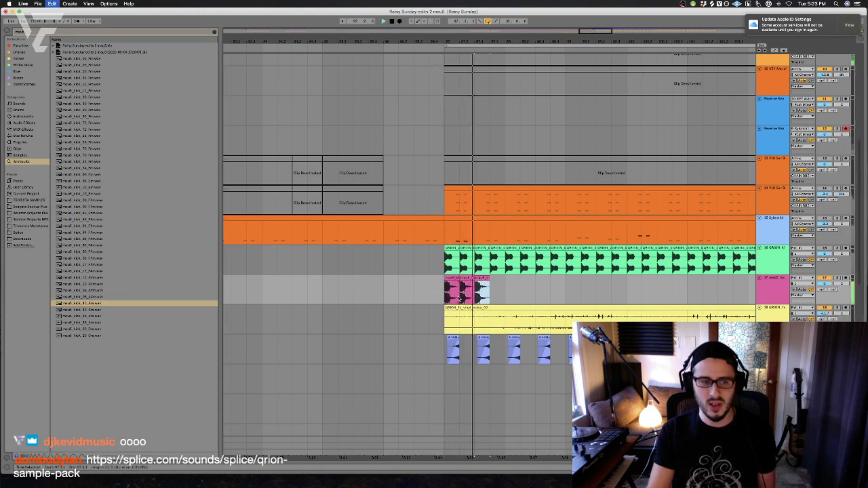
key(super+d)
key(super+d)
key(super+d)
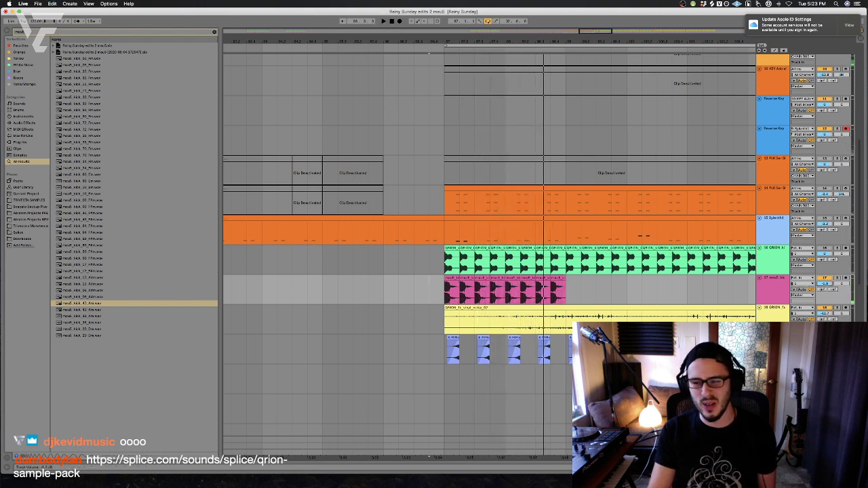
Play the new two-bar kick pattern in the mix from bar 96 and on its own with the track soloed
click(382, 290)
key(space)
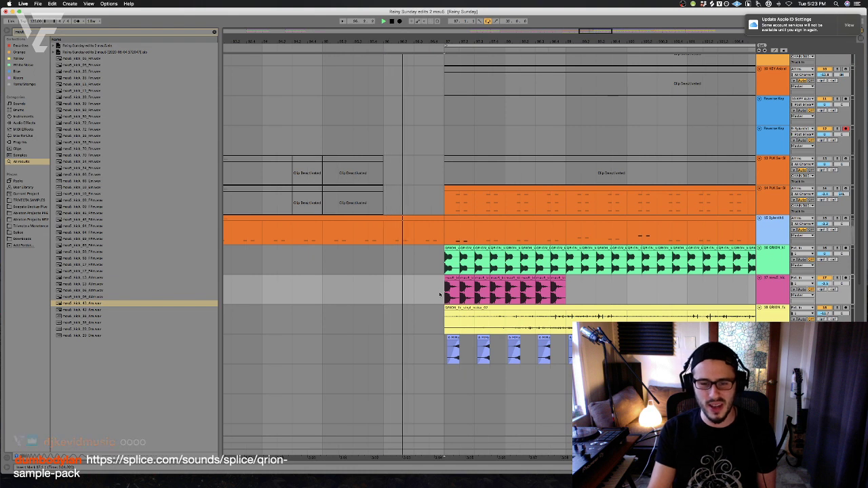
shift+click(569, 297)
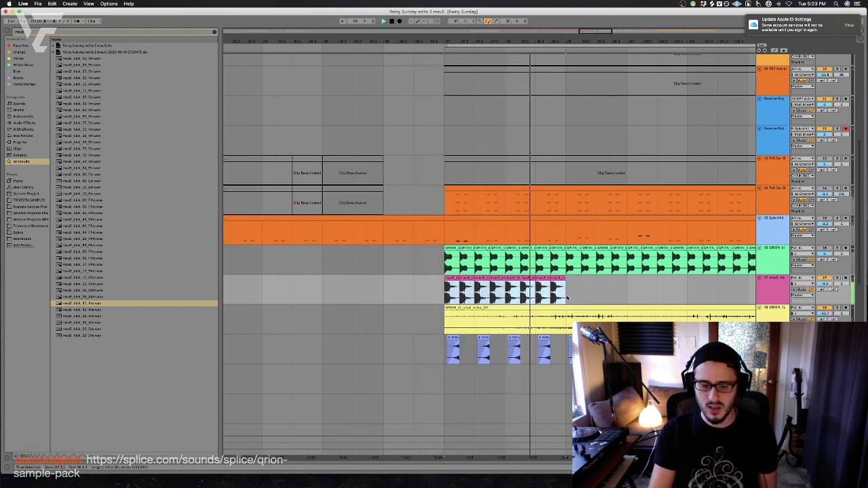
key(space)
click(838, 279)
key(space)
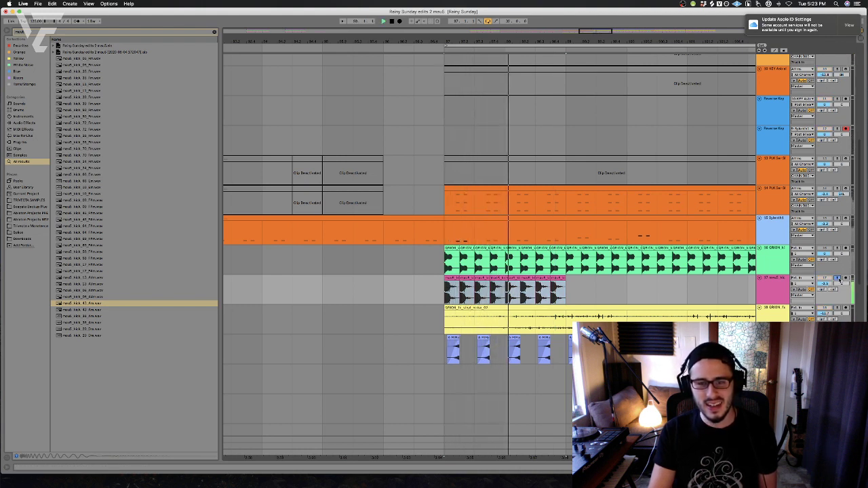
click(668, 283)
key(space)
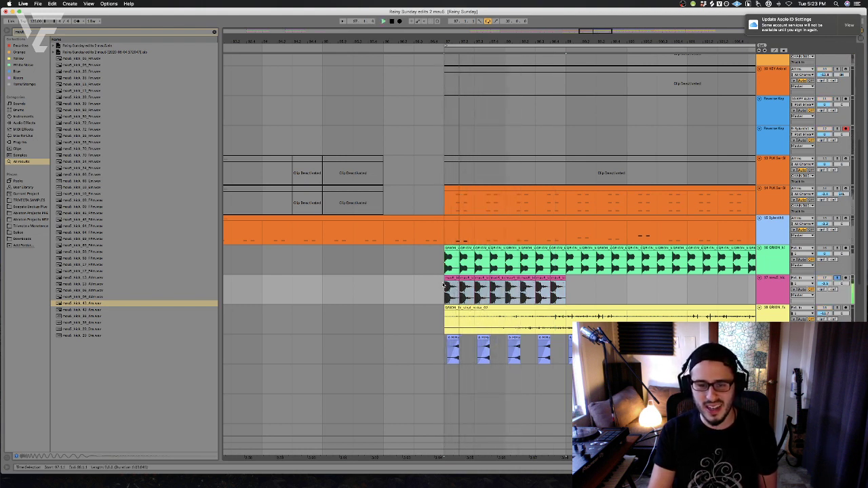
click(447, 285)
key(space)
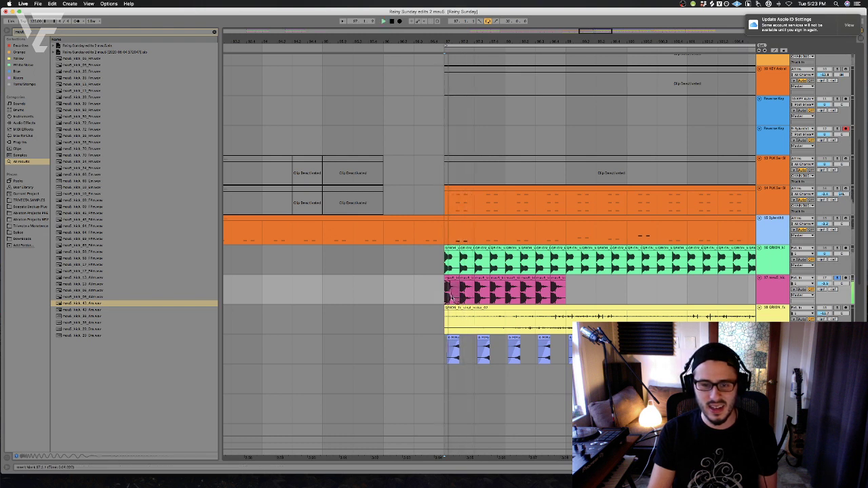
Take the new kick track out of solo and lower its volume while playing the pattern from bar 97
click(461, 279)
drag(466, 279, 596, 285)
click(825, 278)
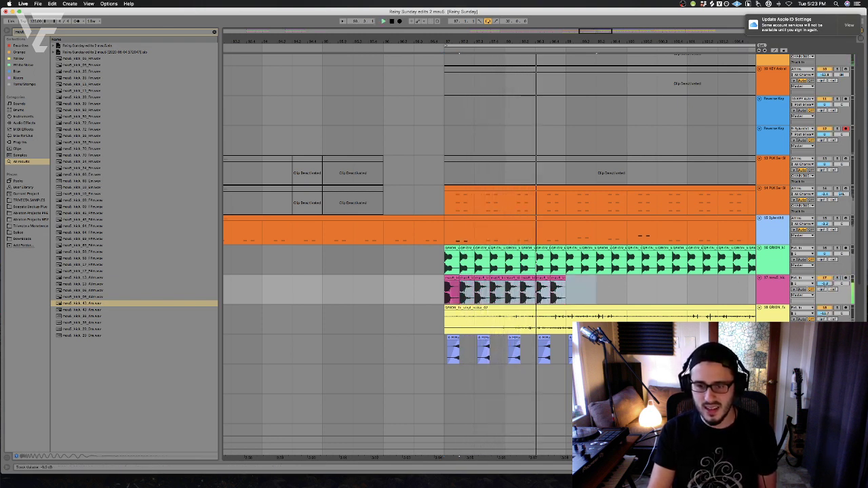
click(448, 291)
key(space)
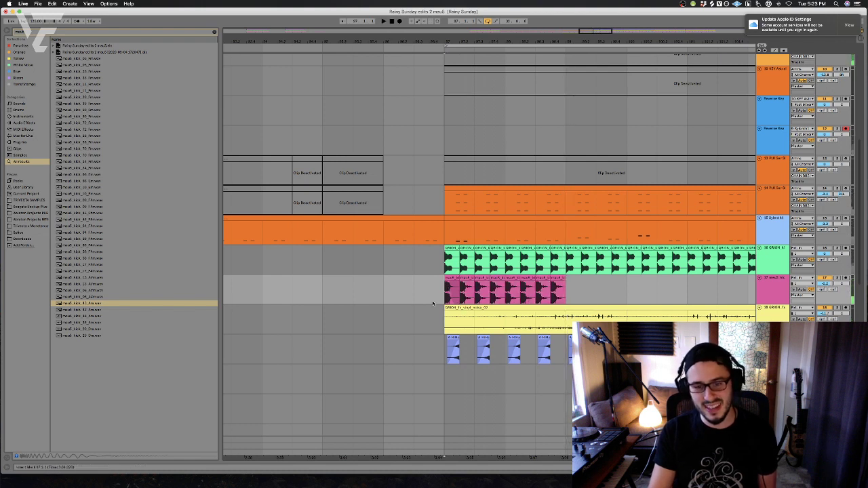
Copy the first kick at bar 97, paste it two beats before the bar and reverse the copy
key(super+m)
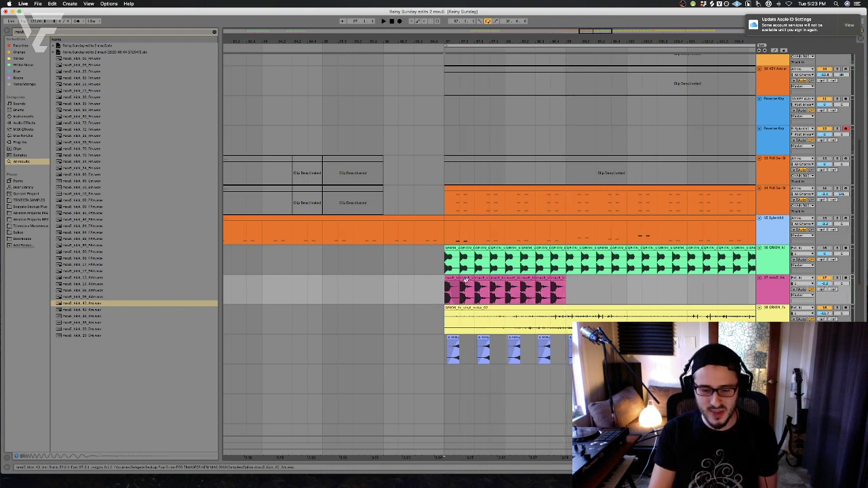
drag(465, 281, 447, 288)
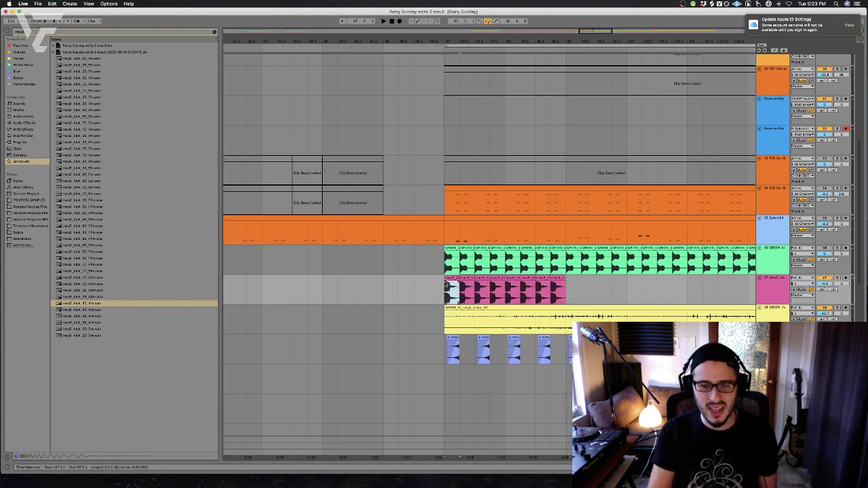
key(super+l)
key(space)
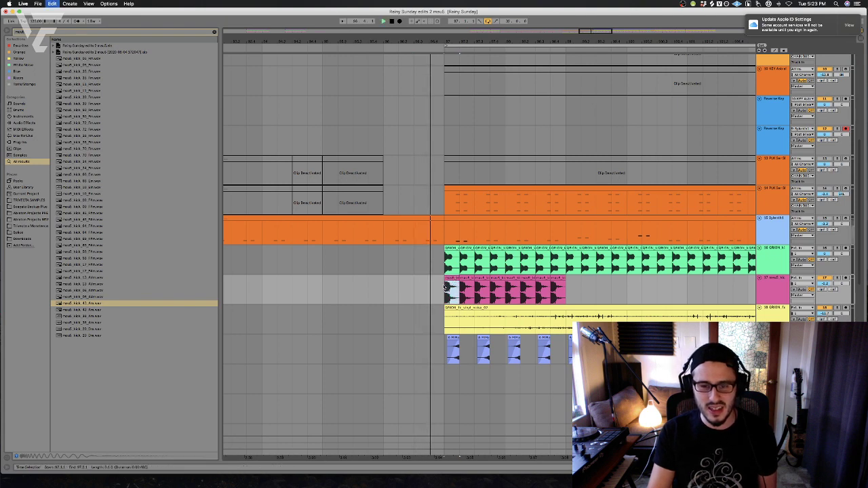
click(410, 291)
key(super+v)
double_click(416, 291)
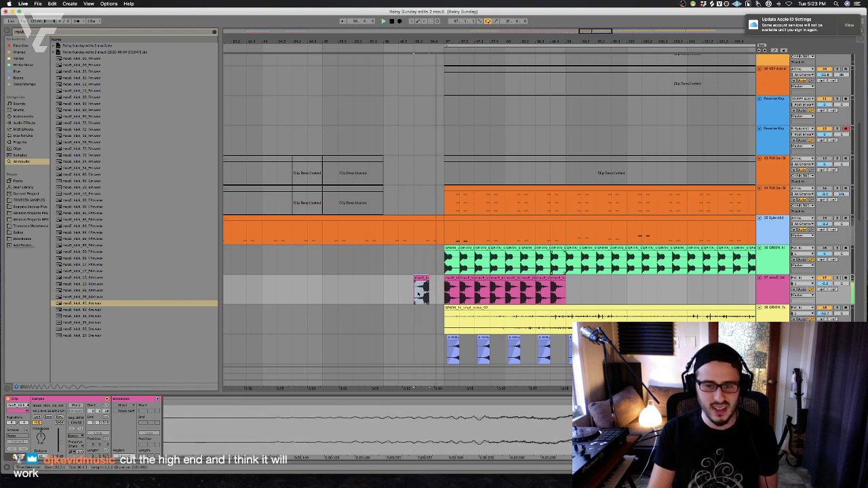
Move the reversed kick onto its own new track two beats before bar 113 and audition the transition
click(398, 290)
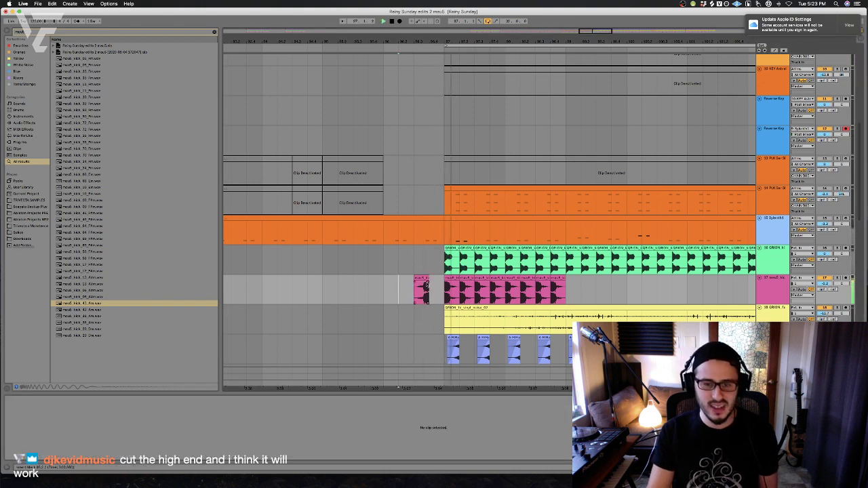
click(426, 283)
key(Delete)
scroll(535, 293, right, 10)
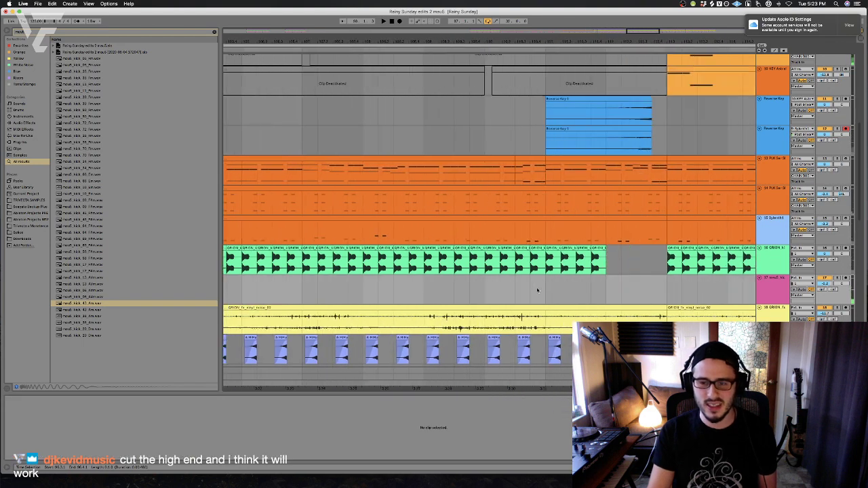
click(520, 285)
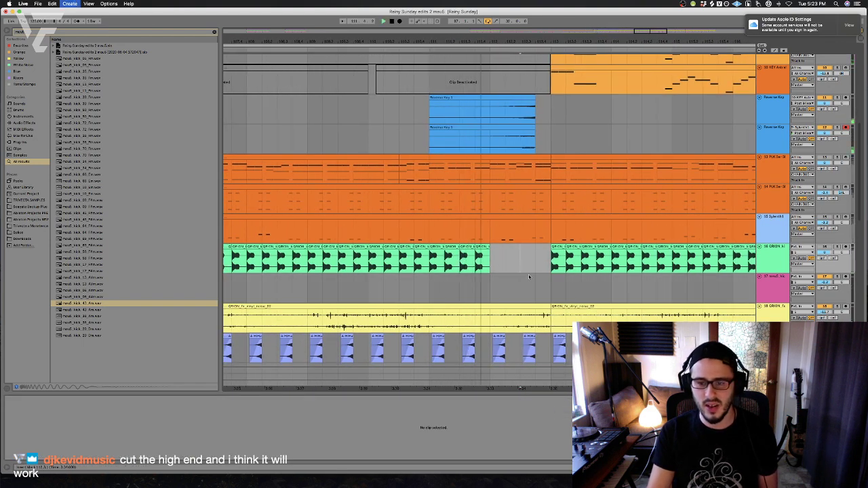
key(super+v)
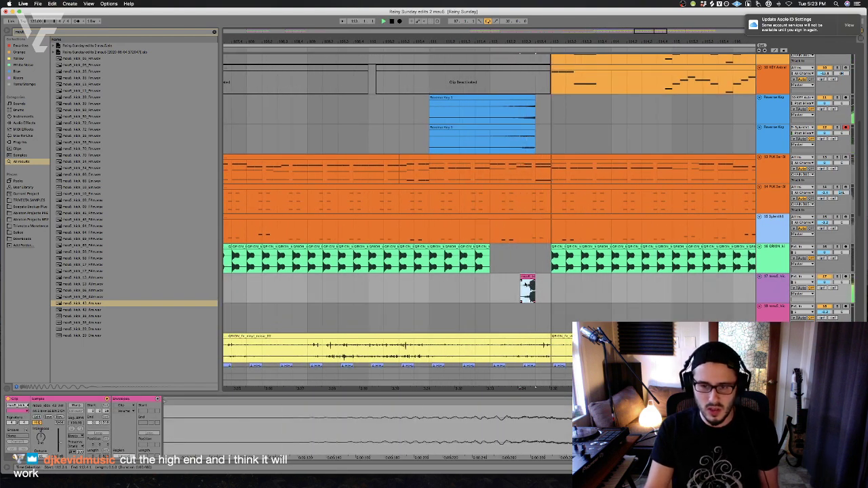
click(509, 289)
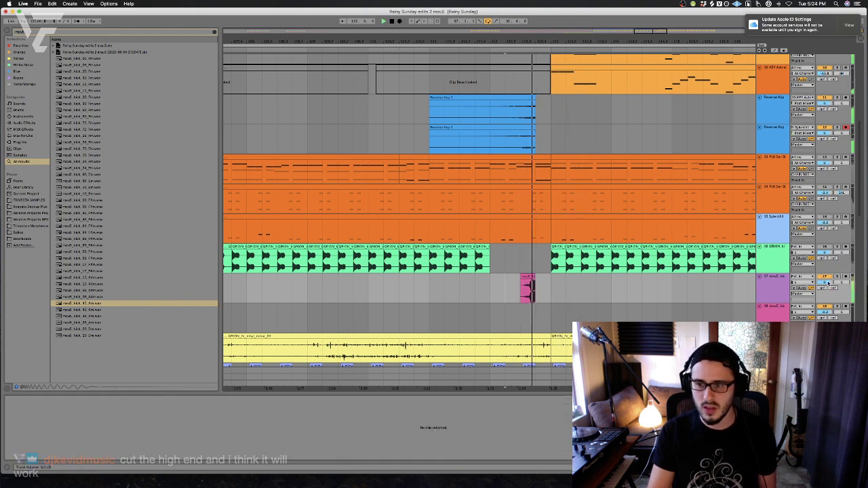
key(space)
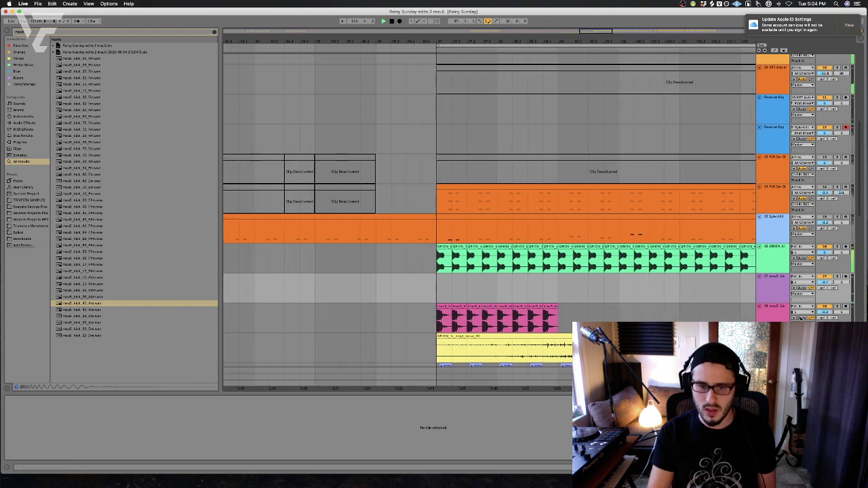
Try playing the section from bar 97 with the mau5 kick clips deleted, and undo the deletion
drag(424, 318, 633, 319)
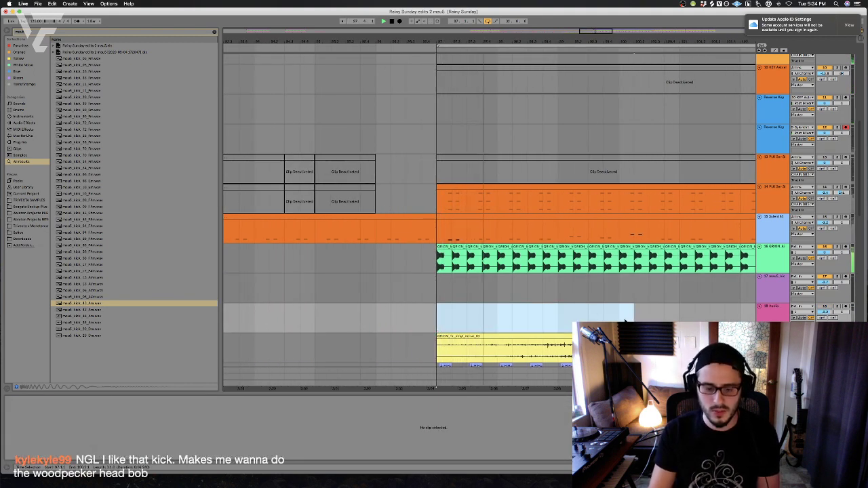
key(Delete)
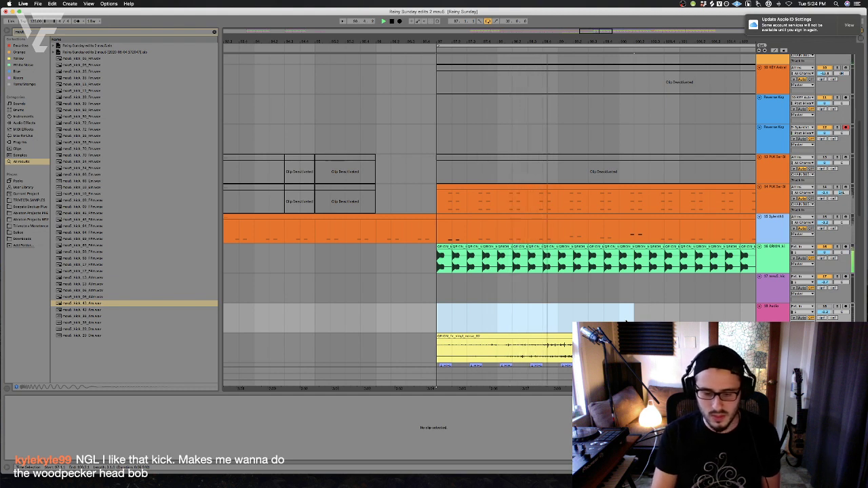
key(super+z)
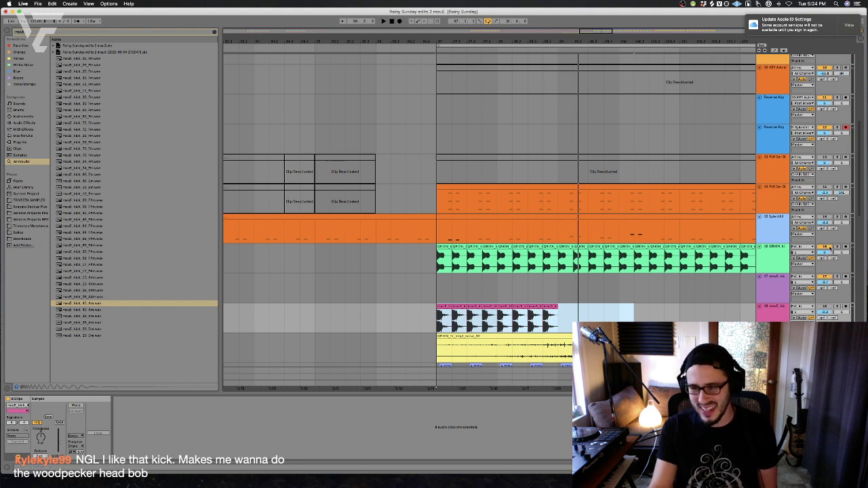
Raise the mau5 kick track's volume and audition its pattern from bar 97 with the track soloed
key(space)
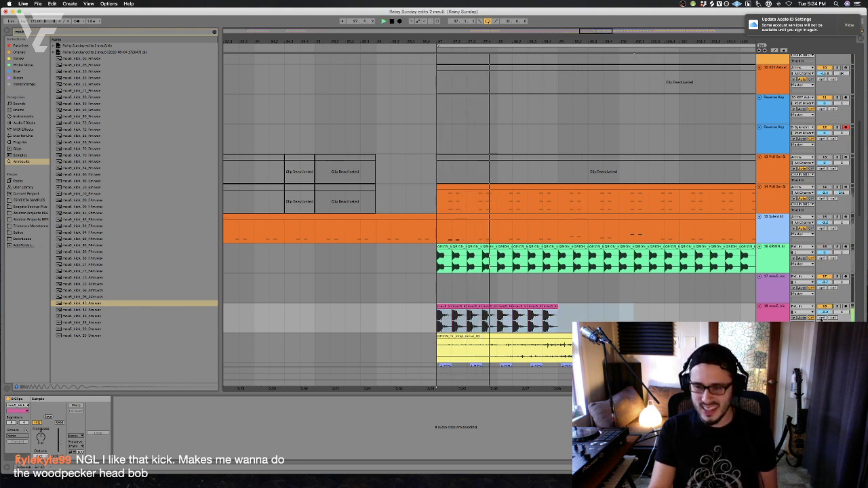
click(825, 312)
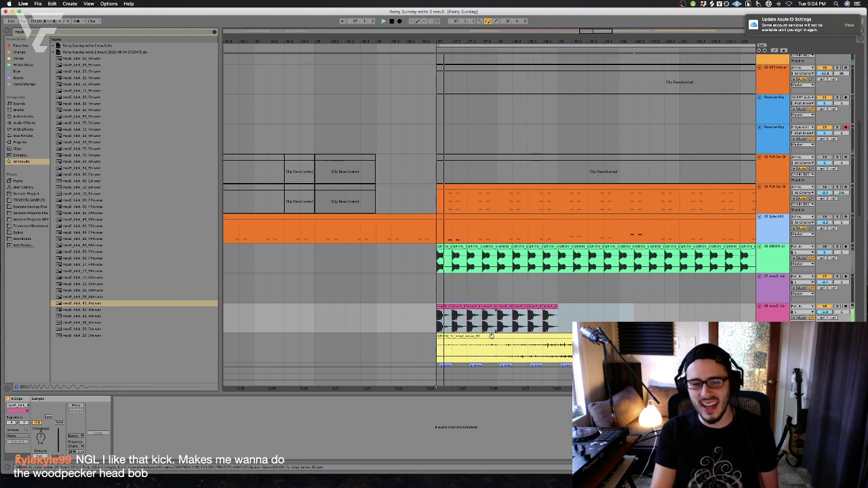
click(837, 307)
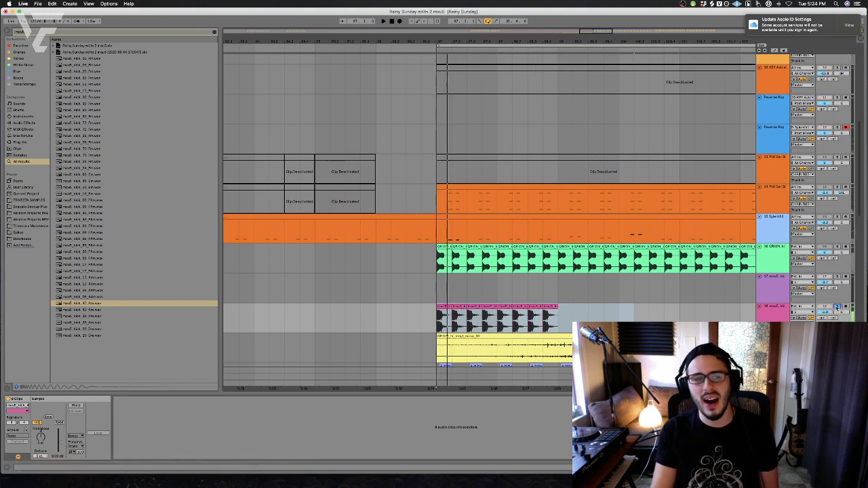
click(837, 307)
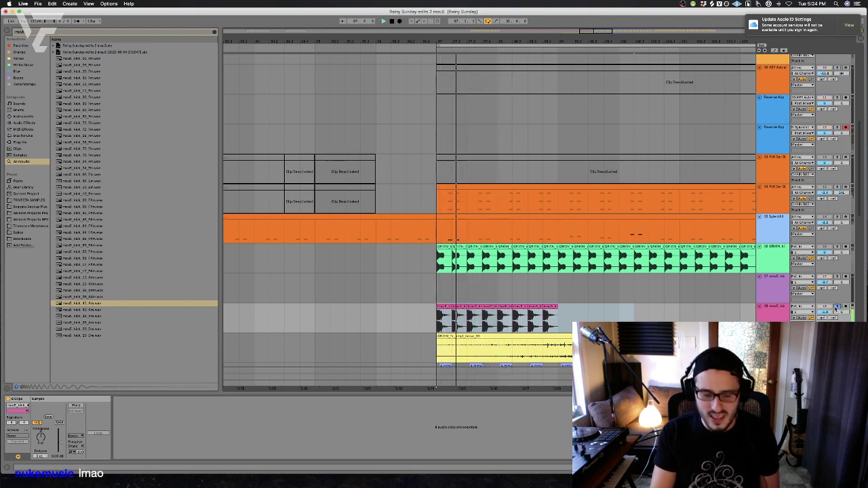
click(837, 307)
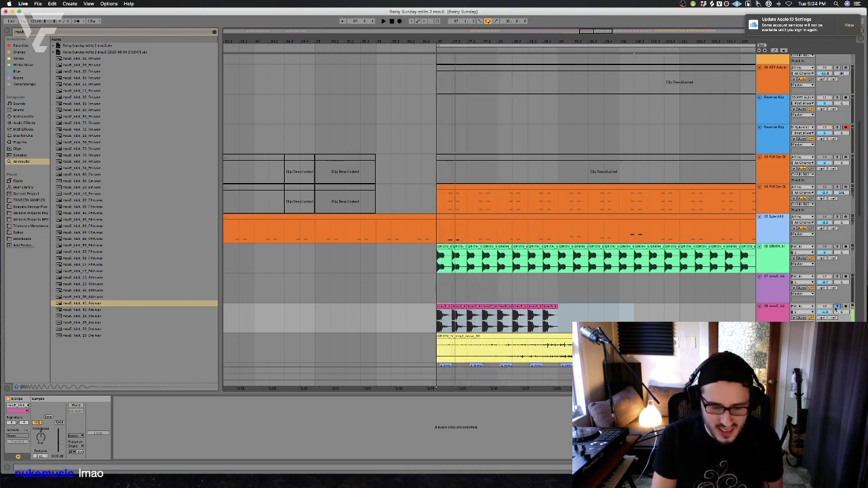
click(351, 319)
scroll(375, 321, left, 3)
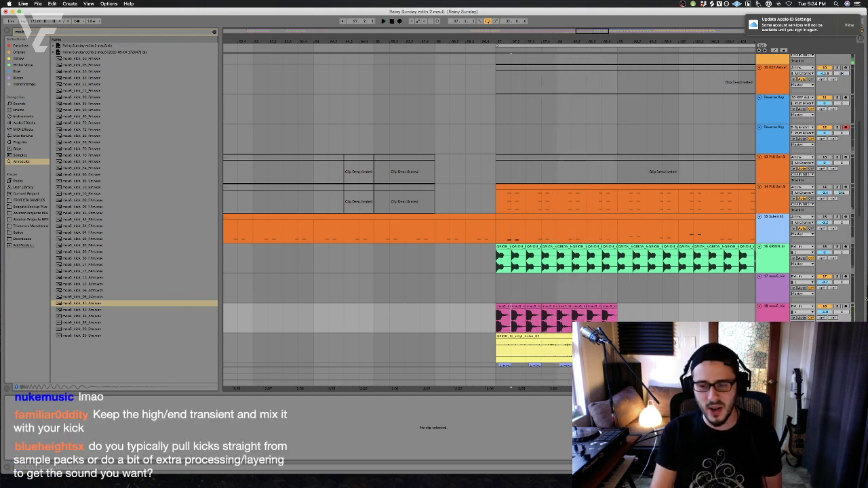
click(496, 318)
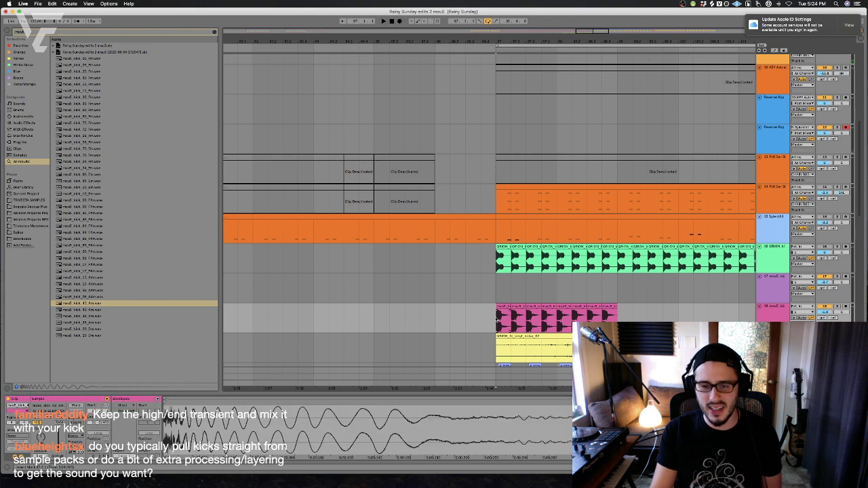
click(837, 306)
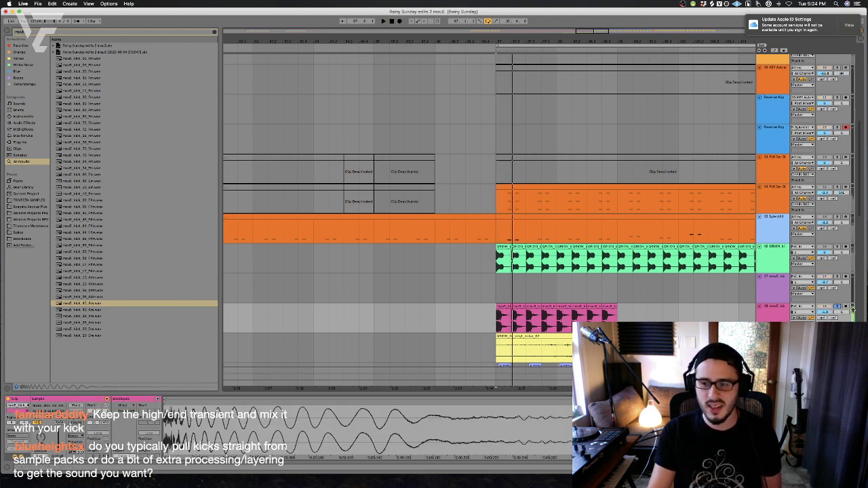
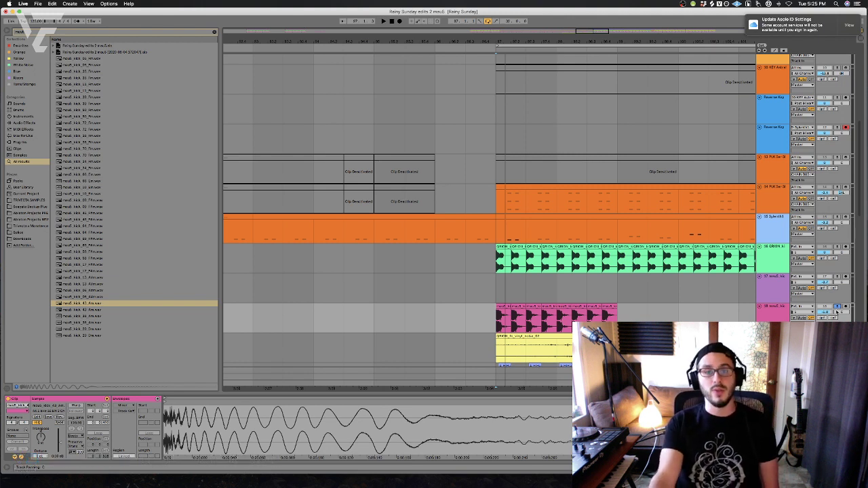
Play the soloed kick pattern once more, take its track out of solo and select the whole run of kick clips
click(448, 321)
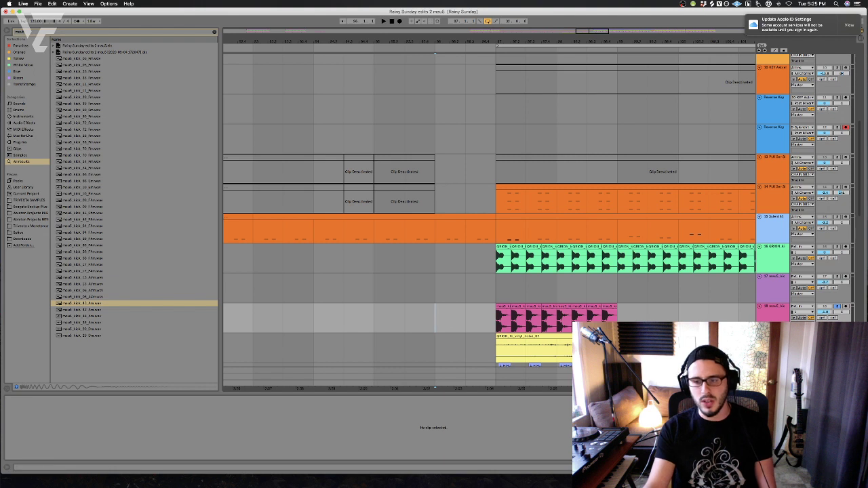
key(space)
click(500, 324)
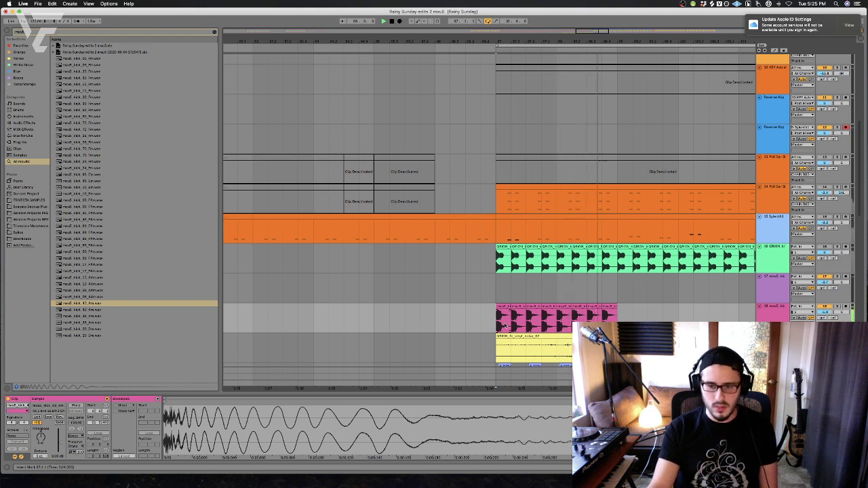
drag(503, 325, 526, 324)
key(space)
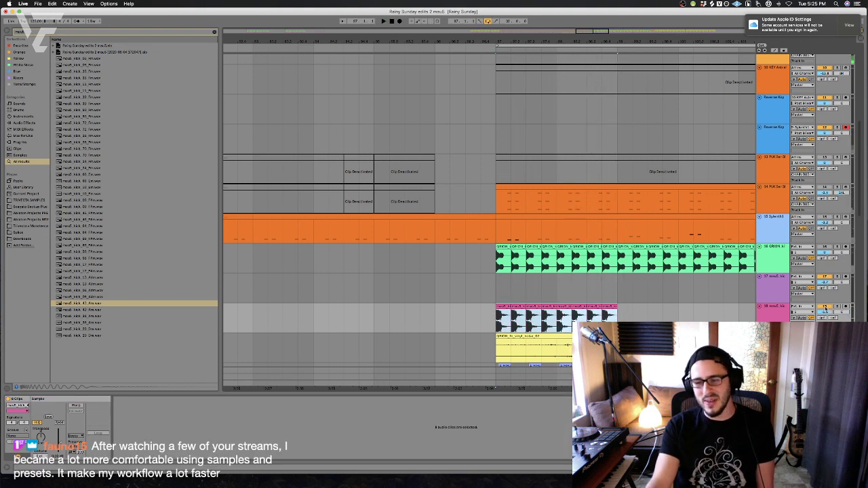
Compare the mau5 kick with the QRION kick in the mix from bar 97 by muting them in turn
click(484, 299)
click(484, 299)
key(space)
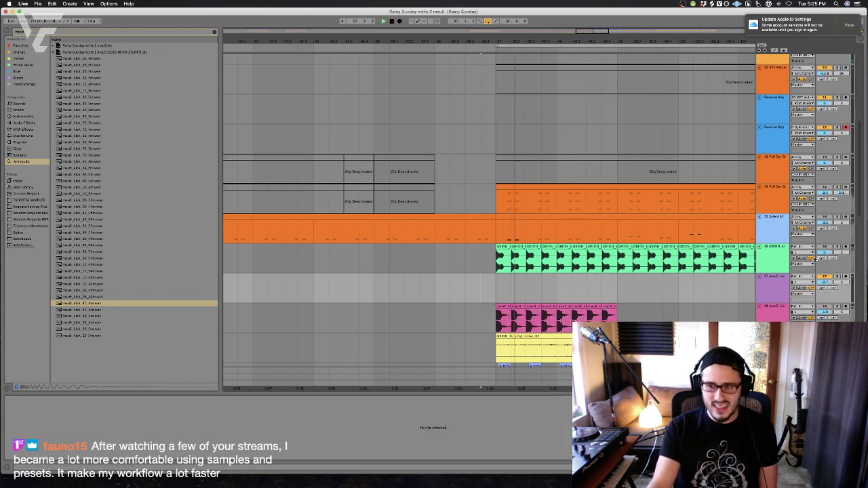
key(space)
key(space)
click(826, 246)
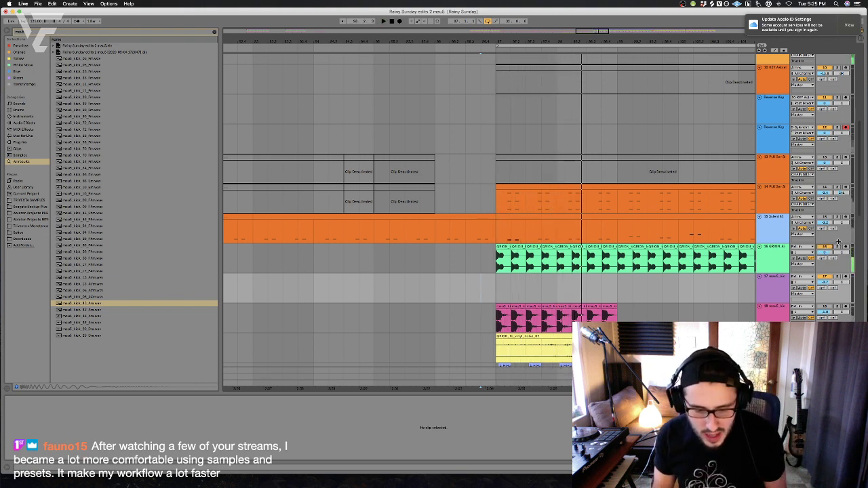
key(space)
Add an empty track below the mau5 kick track and play from bar 97 with the mau5 kick muted
click(465, 319)
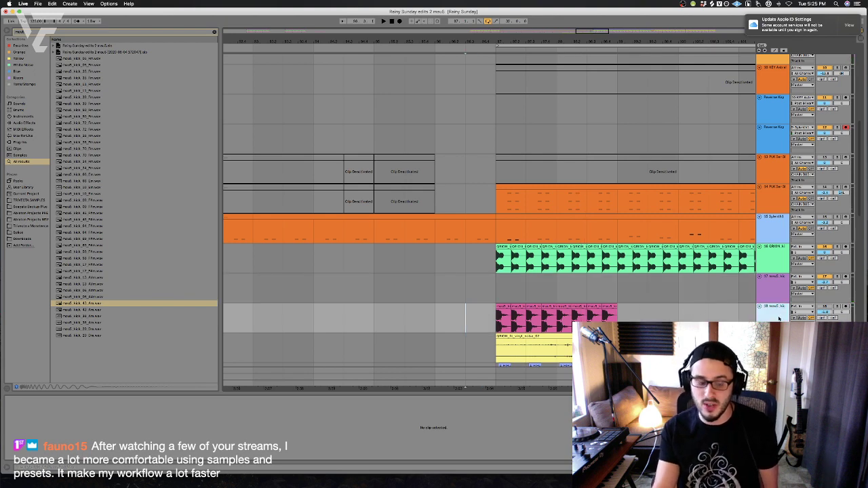
key(Down)
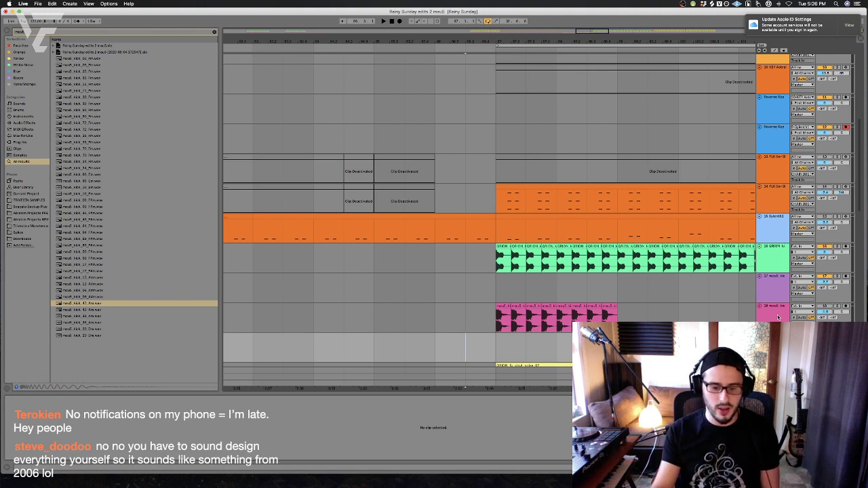
key(space)
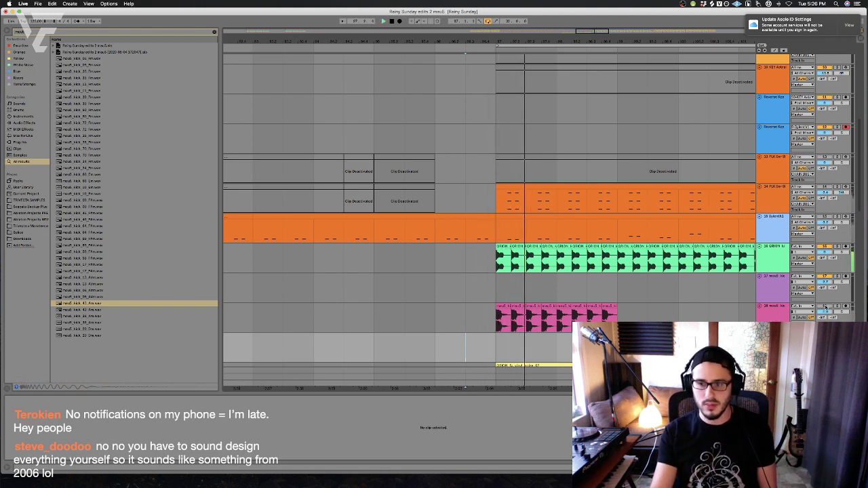
click(454, 312)
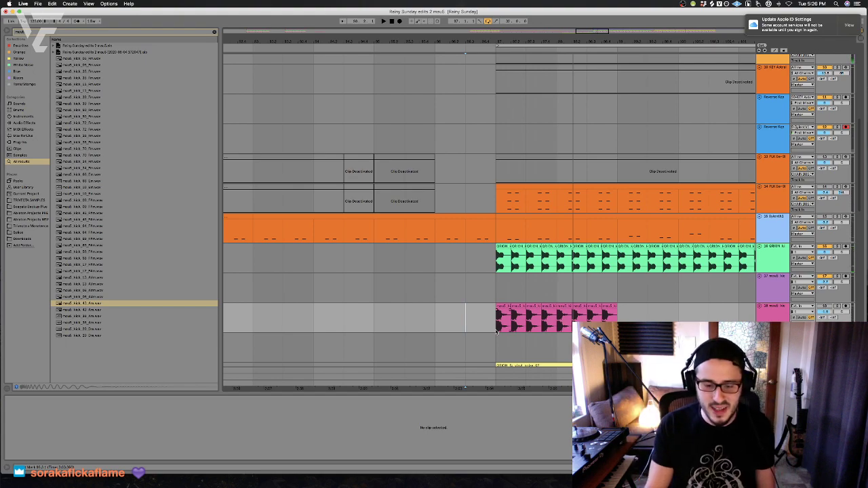
Play the arrangement from bar 97 and review the melodic, bass and drum loop layers against the kick
scroll(449, 326, up, 10)
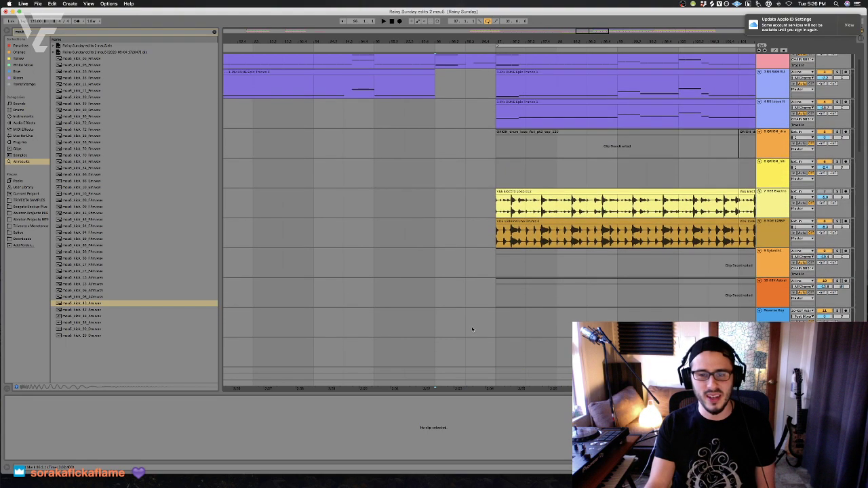
scroll(472, 332, down, 1)
click(375, 331)
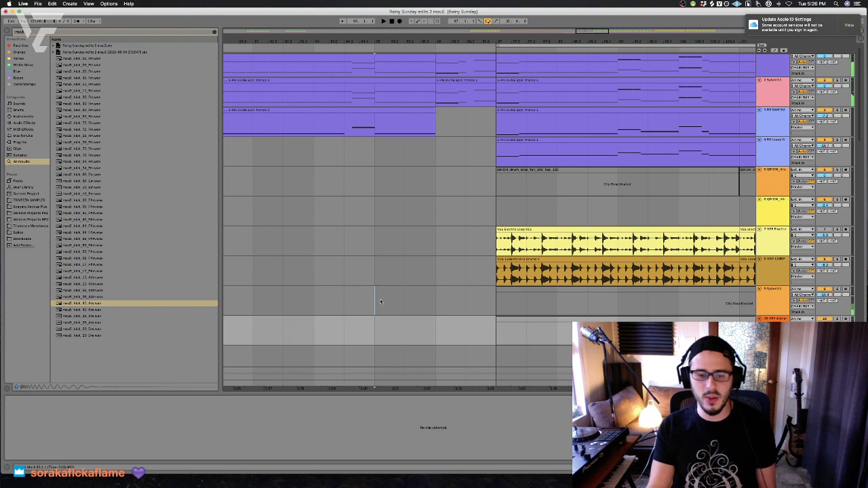
click(376, 302)
scroll(387, 301, left, 2)
click(344, 305)
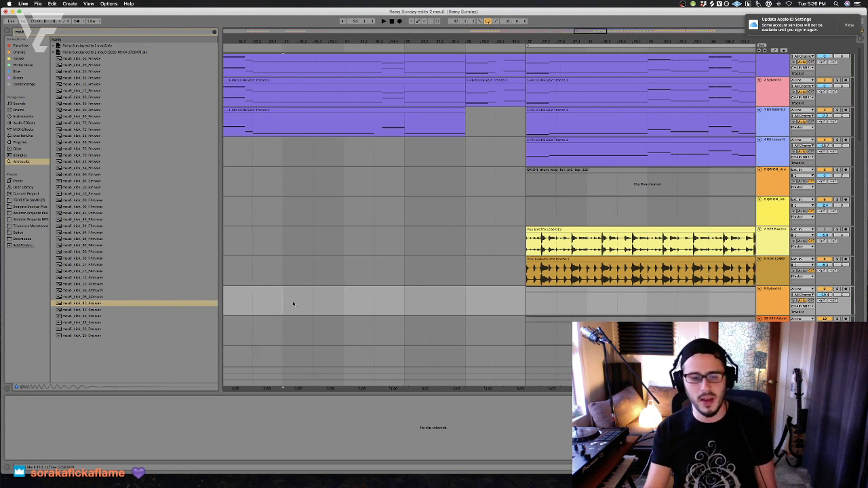
click(518, 303)
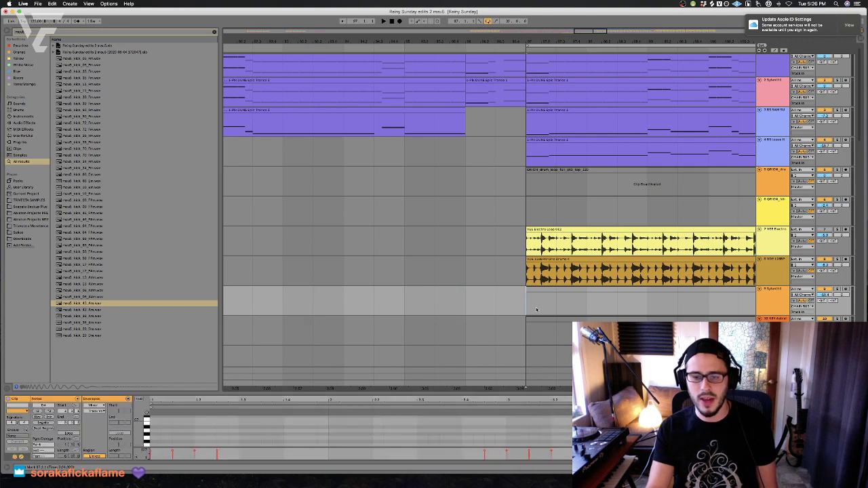
key(space)
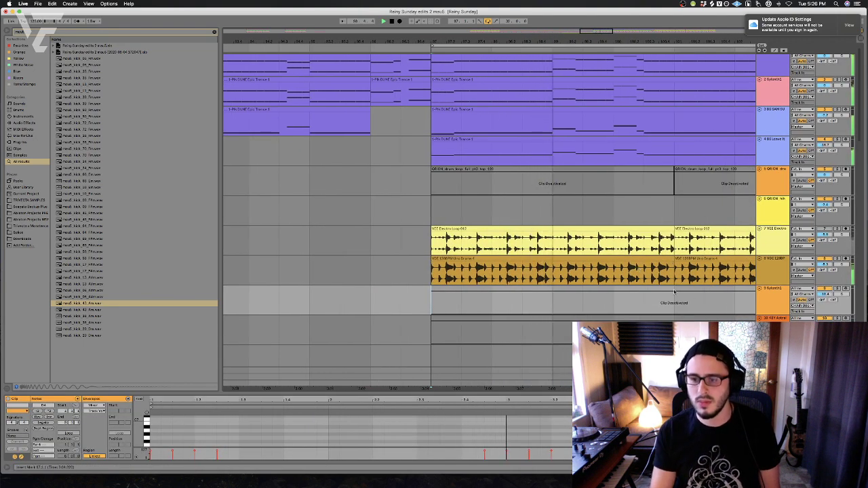
scroll(664, 278, down, 5)
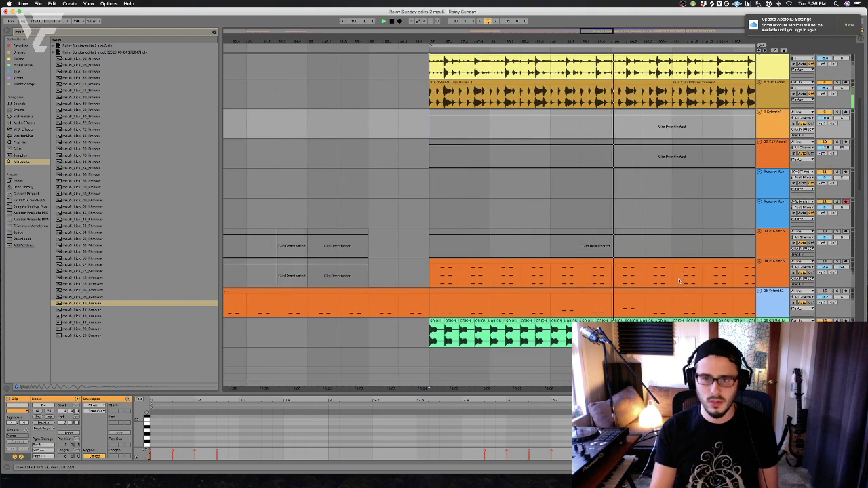
Play from bar 97 with the QRION kick switched off and on to compare it with the mau5 kick
key(minus)
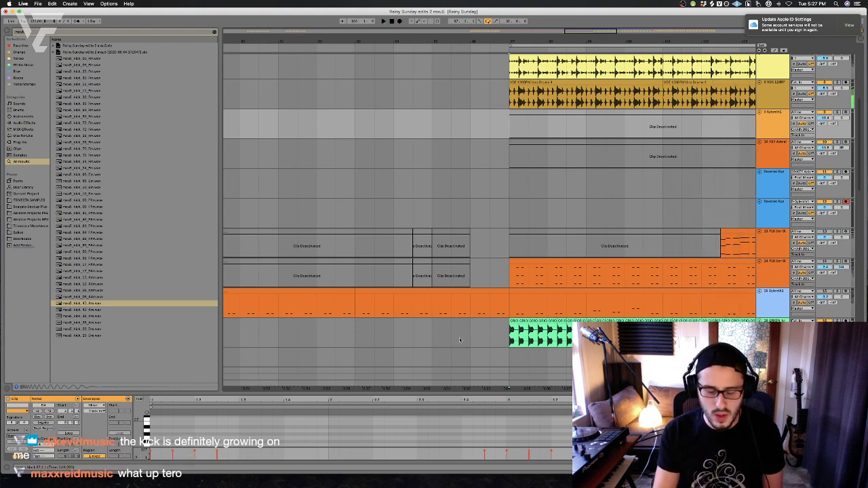
scroll(460, 340, down, 1)
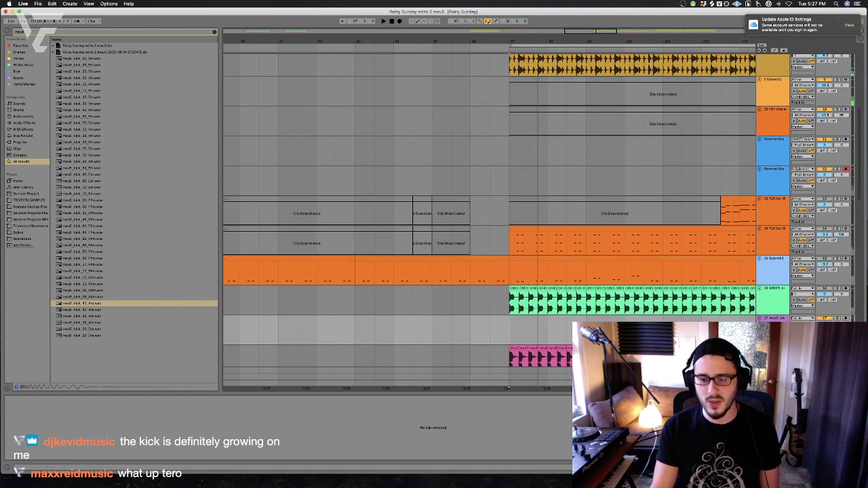
key(space)
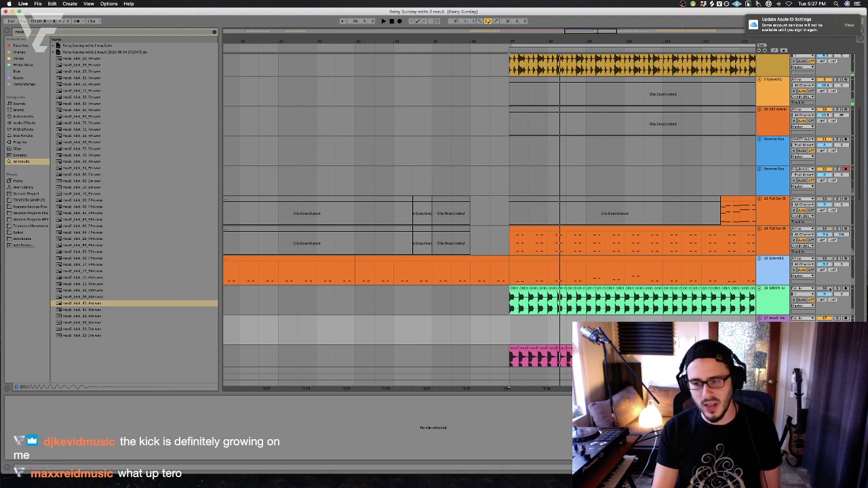
key(space)
click(485, 306)
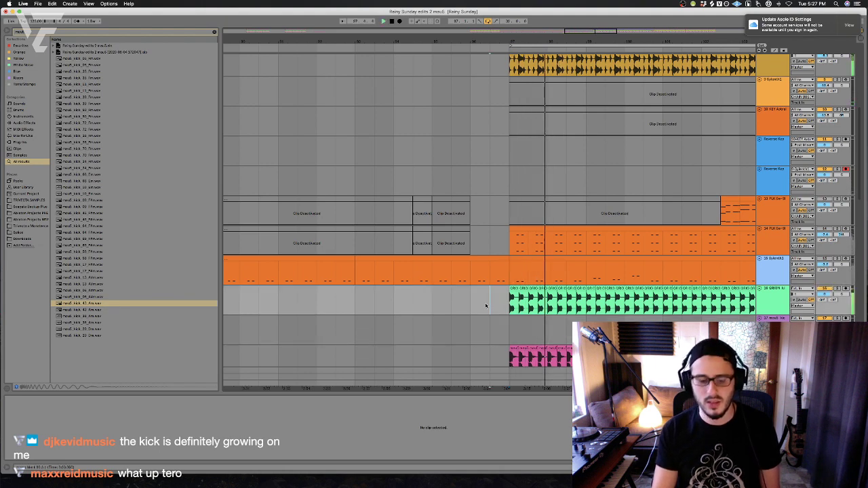
Play on from bar 97 and review the drum loop, melodic and vocal tracks up to about bar 113
scroll(485, 306, up, 3)
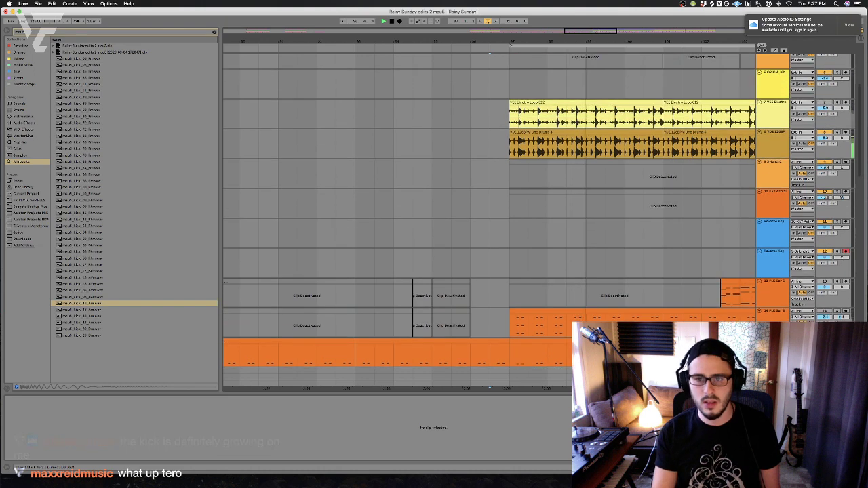
scroll(827, 154, up, 1)
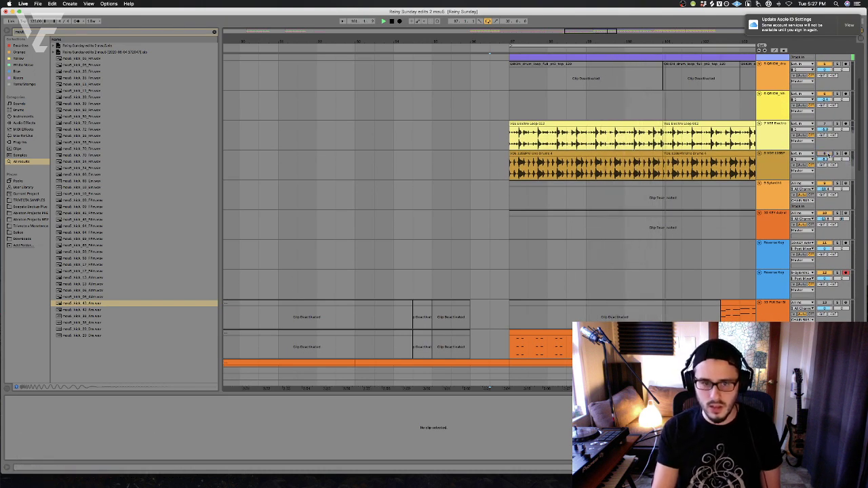
scroll(617, 236, down, 4)
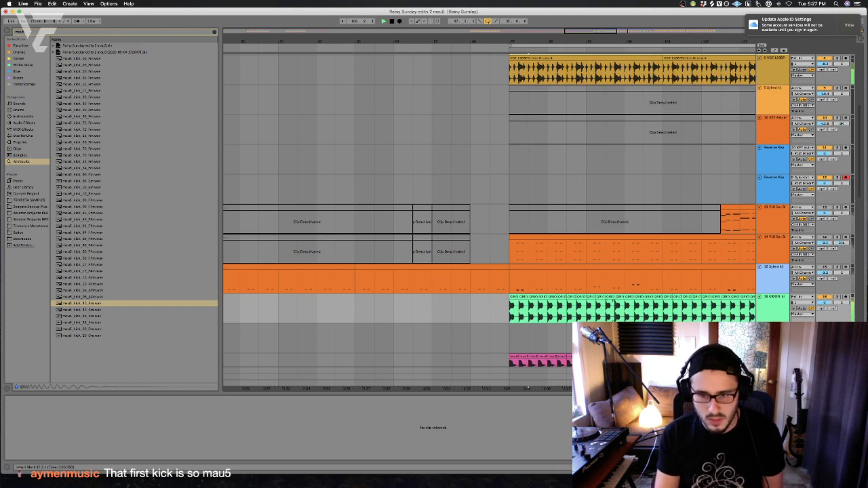
scroll(482, 317, up, 5)
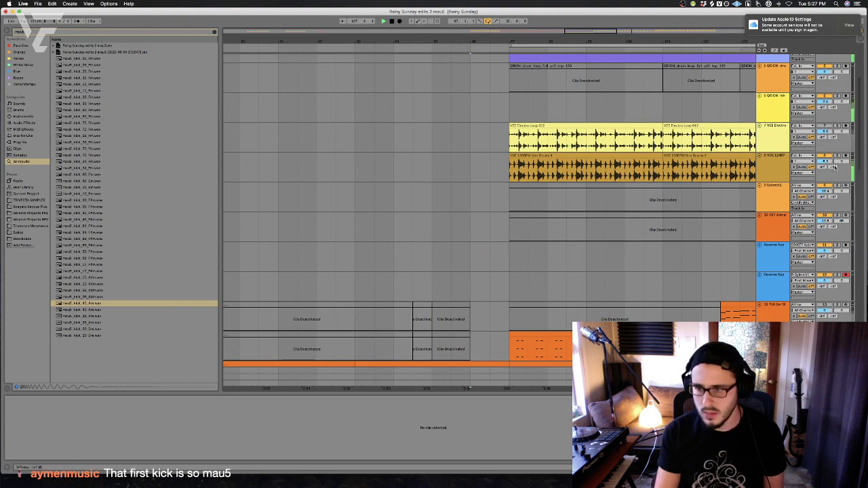
scroll(834, 168, up, 6)
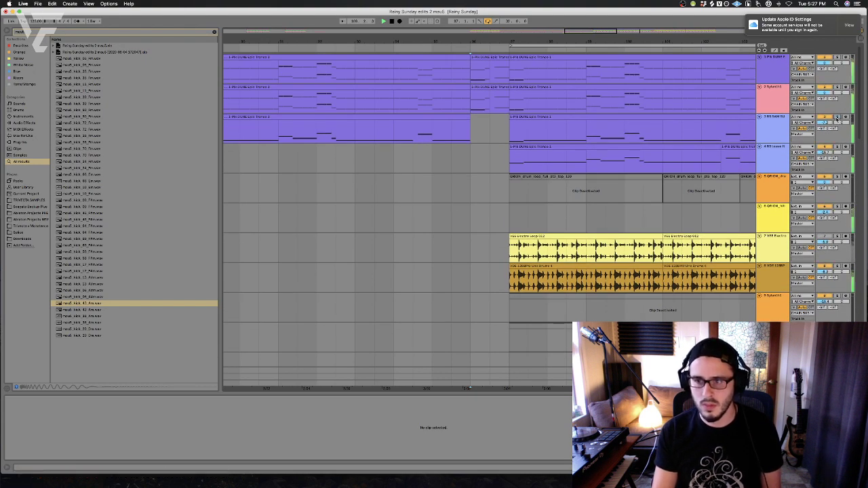
scroll(657, 132, right, 6)
scroll(657, 133, right, 5)
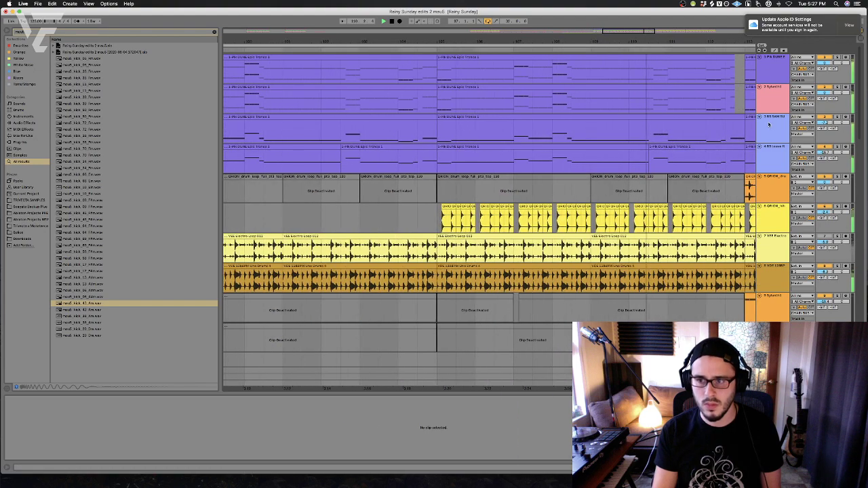
scroll(769, 126, down, 15)
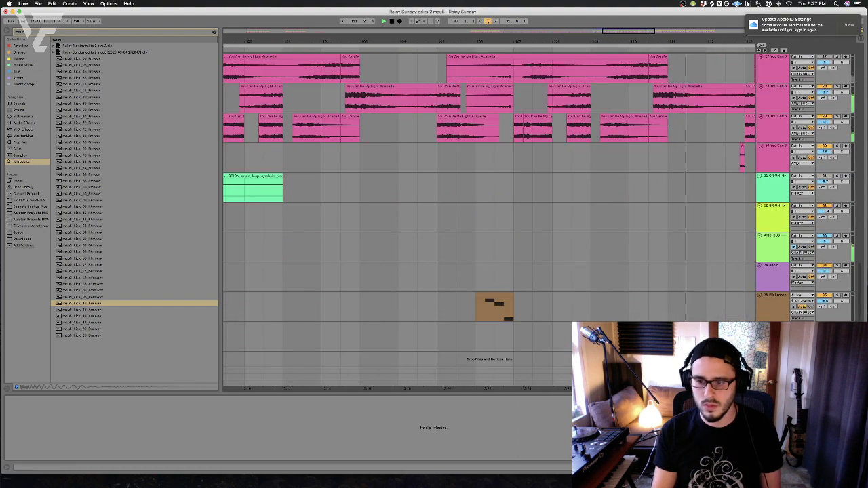
key(shift+Tab)
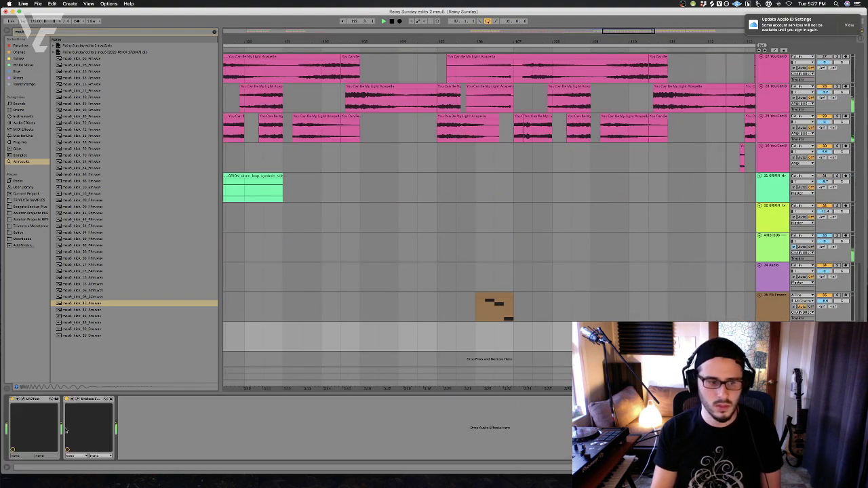
click(448, 343)
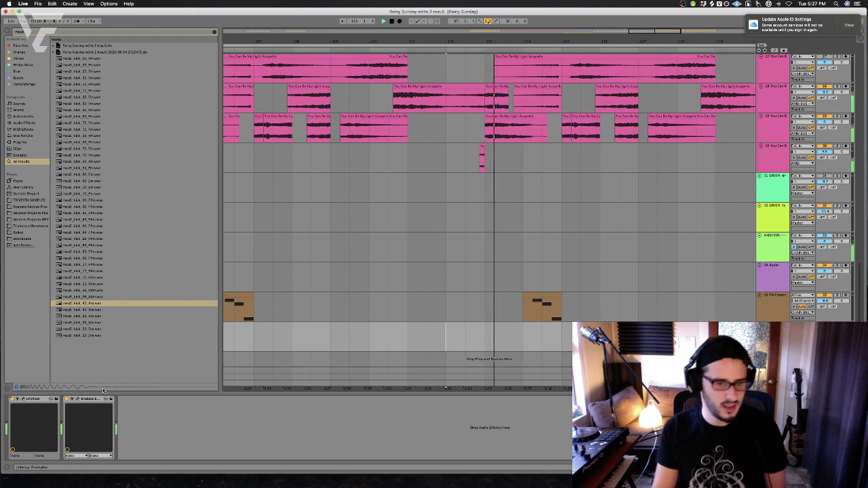
click(410, 319)
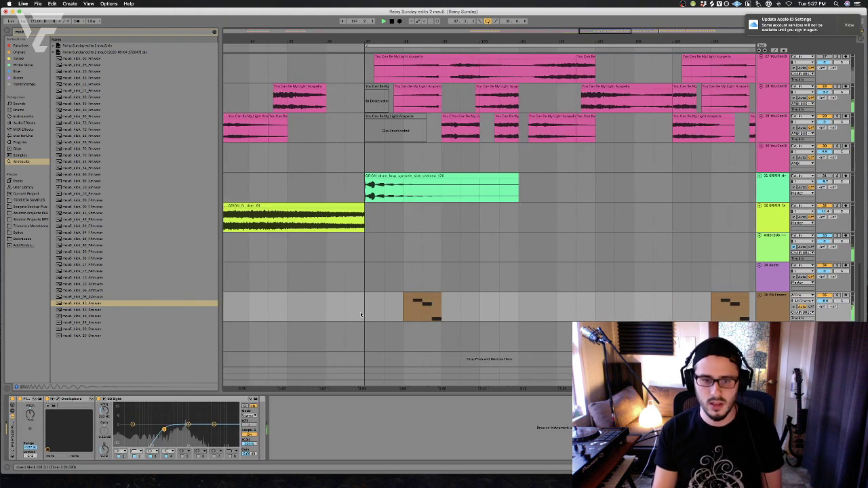
Copy the QRION riser ending at bar 97 to bars 105–113 and shorten its end to just before bar 113
key(space)
click(536, 216)
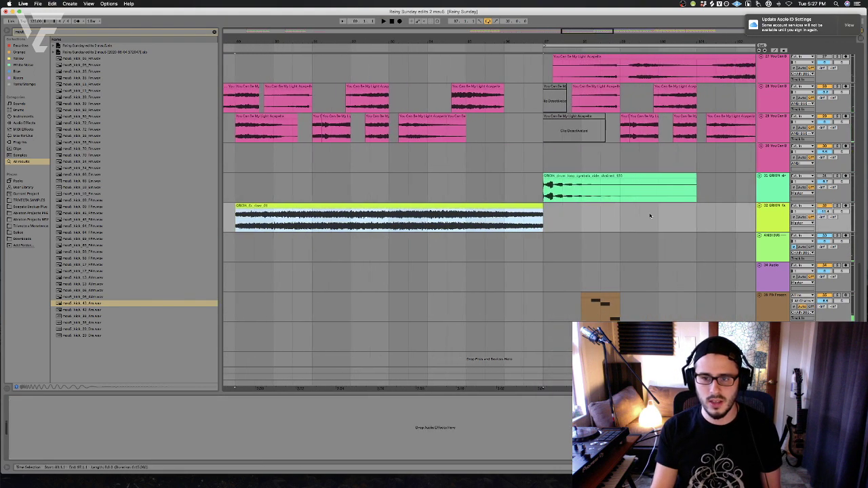
key(space)
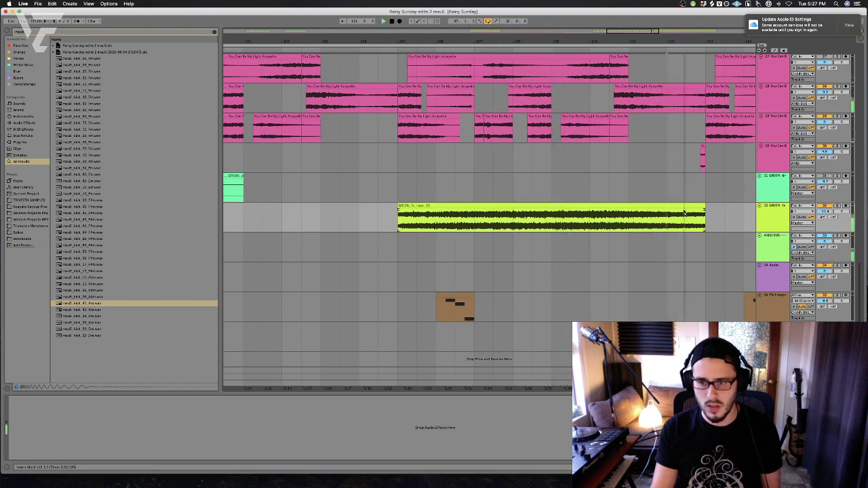
drag(705, 218, 688, 223)
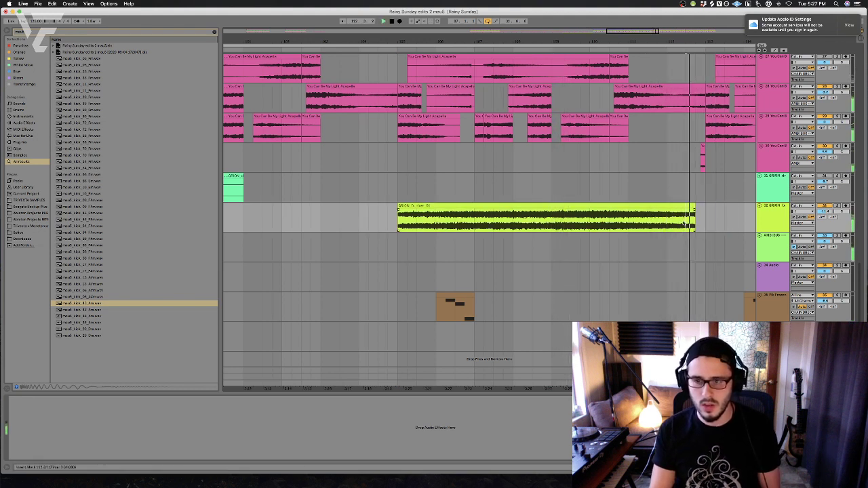
Split the copied QRION riser shortly after bar 111 and delete the part before the split
click(653, 222)
click(639, 217)
key(shift+Left)
key(shift+Left)
key(shift+Left)
key(shift+Left)
key(shift+Left)
key(shift+Left)
key(shift+Left)
key(shift+Left)
key(shift+Left)
key(shift+Left)
key(shift+Left)
key(shift+Left)
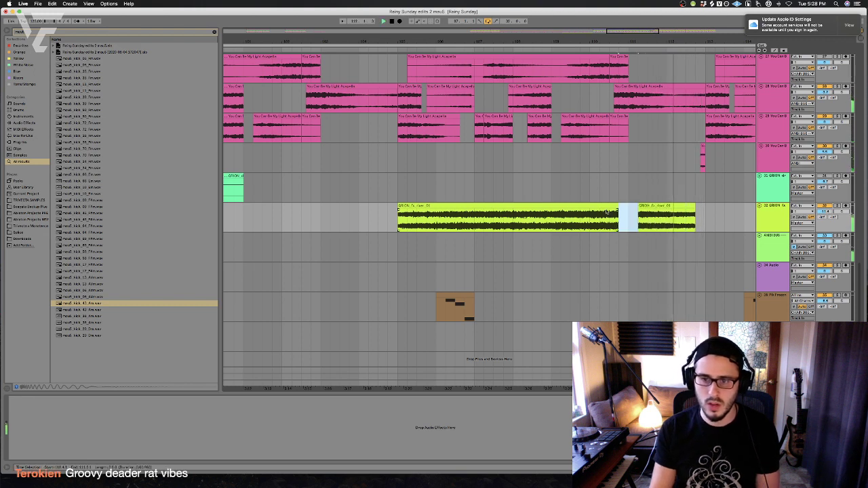
key(Delete)
Fade in the remaining riser piece and extend its start back to bar 111, then delete that clip
drag(639, 211, 685, 212)
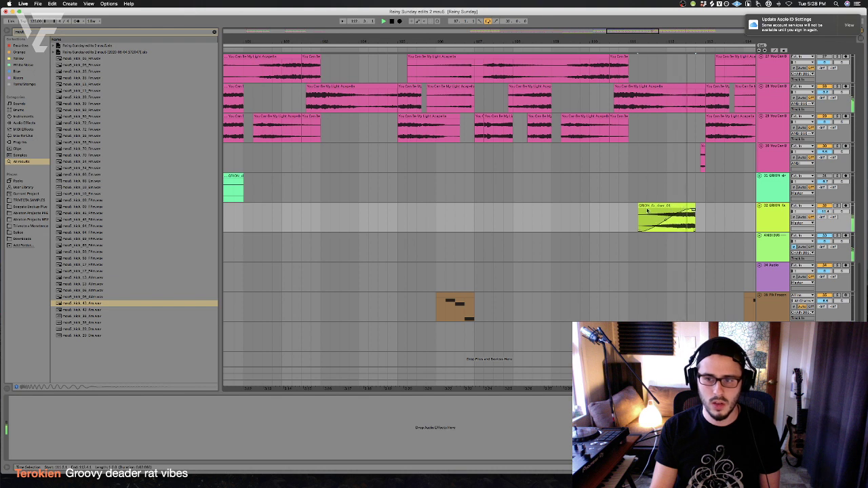
click(684, 212)
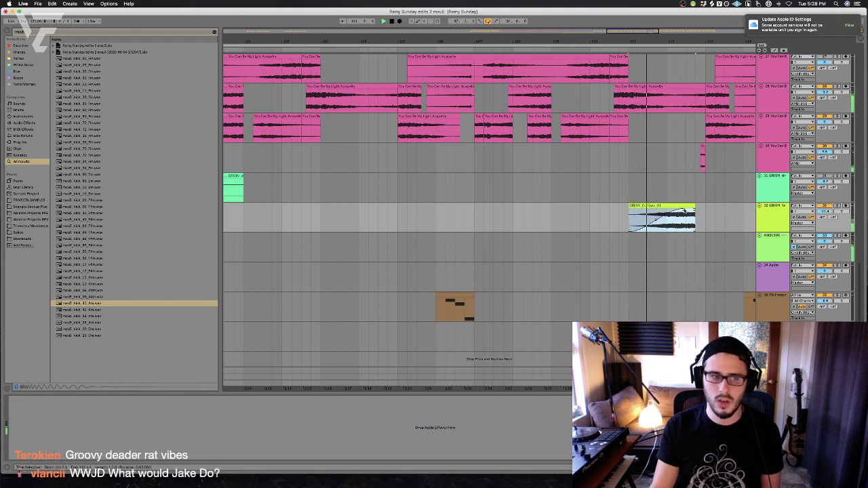
drag(685, 212, 693, 210)
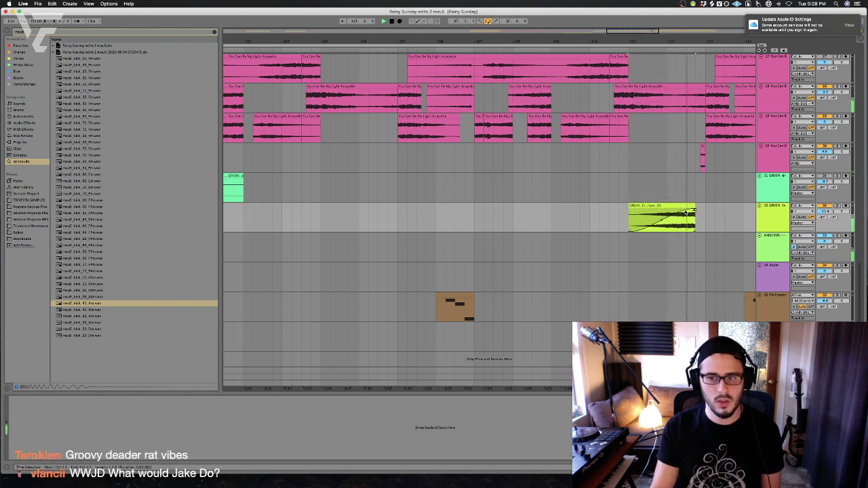
key(Delete)
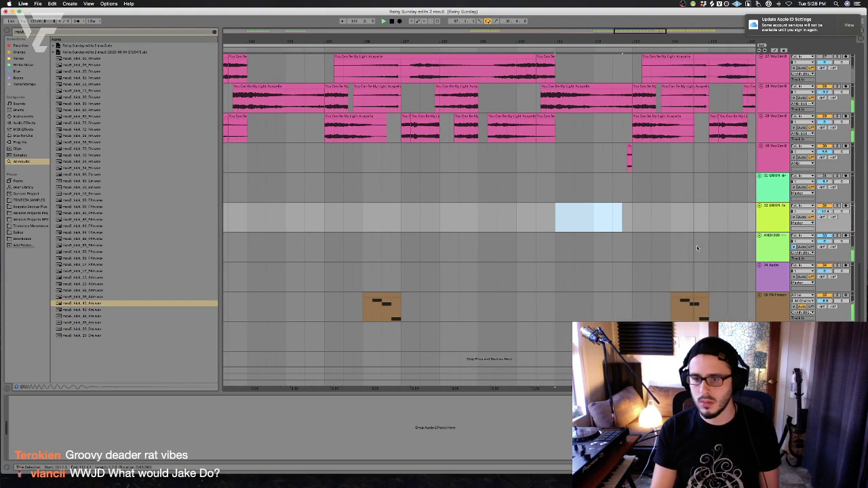
Play around bar 113 and review how the Sylenth and key melodies enter against the drums and reverse key clips
scroll(696, 245, up, 10)
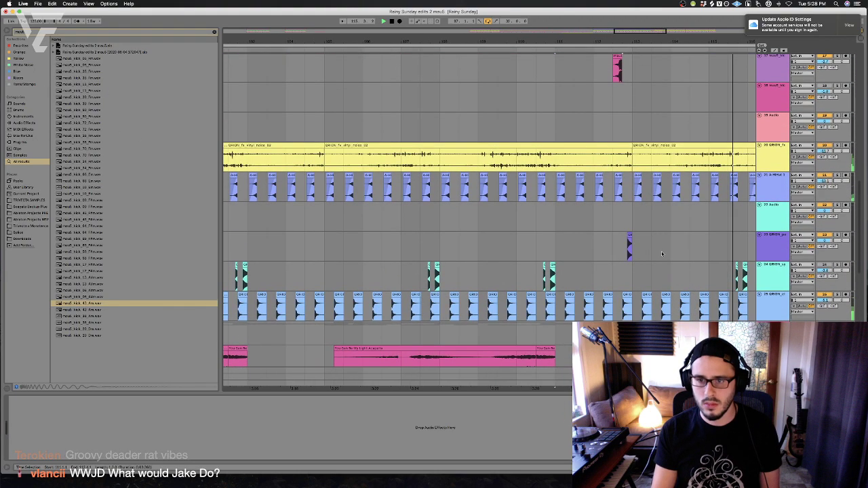
scroll(662, 253, up, 12)
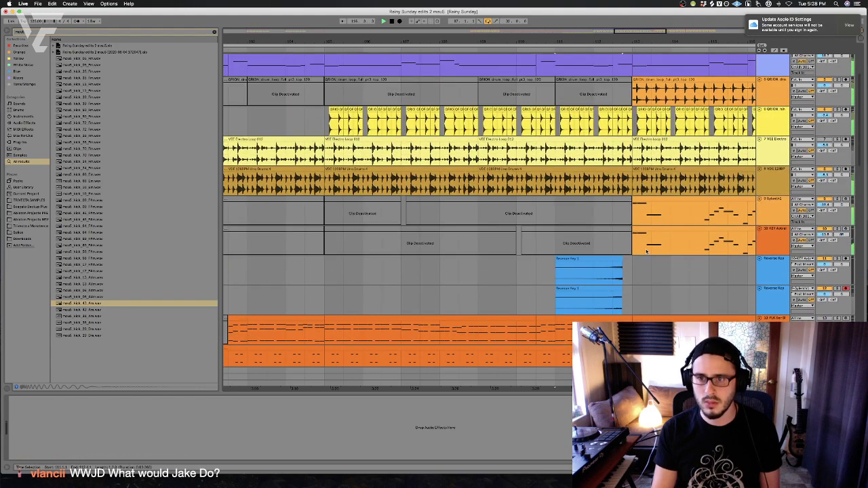
scroll(646, 251, up, 2)
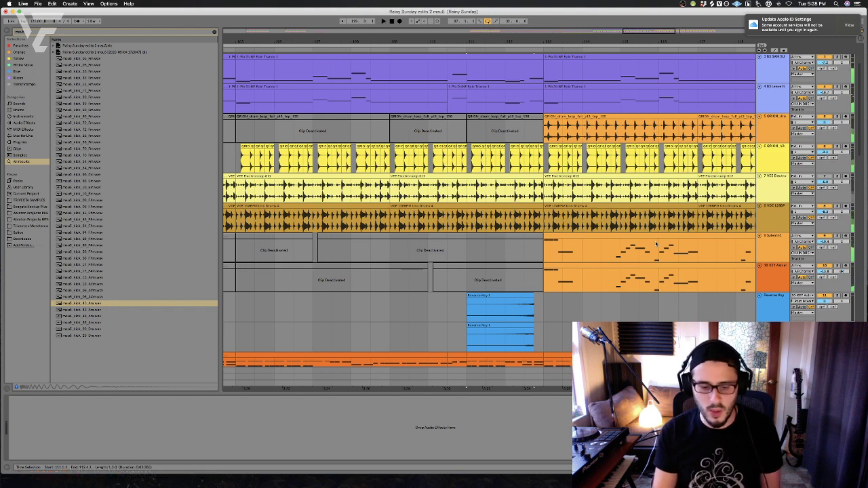
click(525, 257)
key(space)
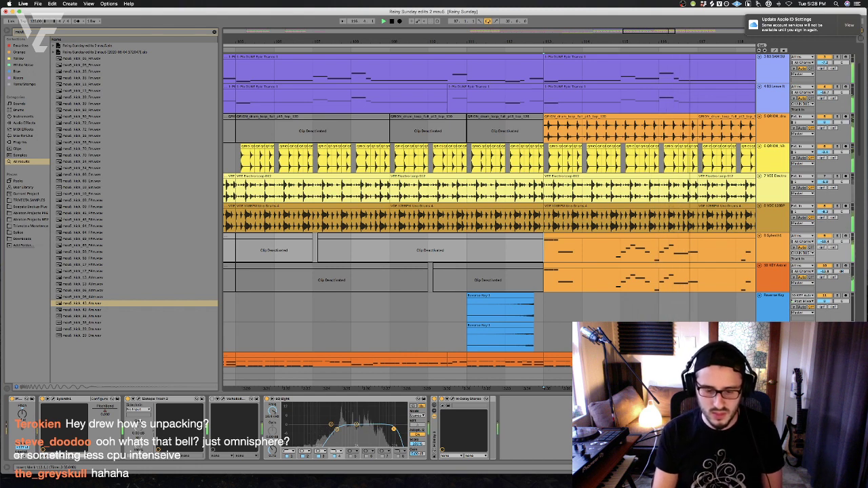
click(534, 313)
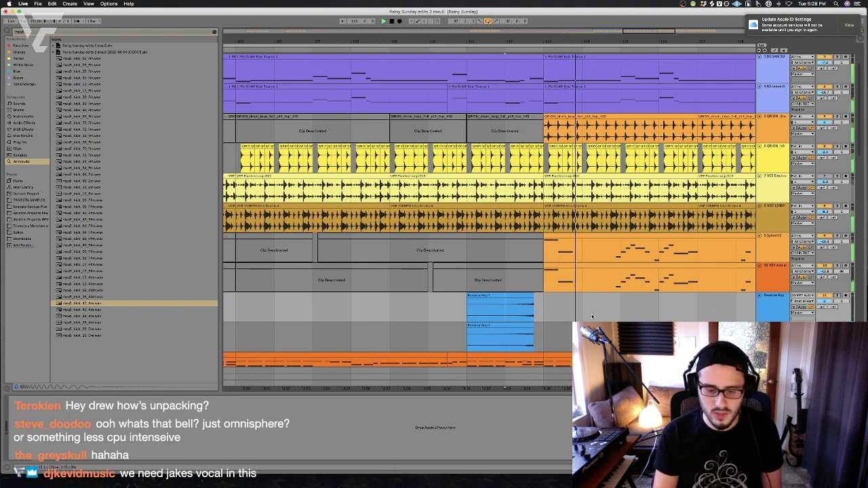
click(505, 278)
scroll(505, 278, right, 10)
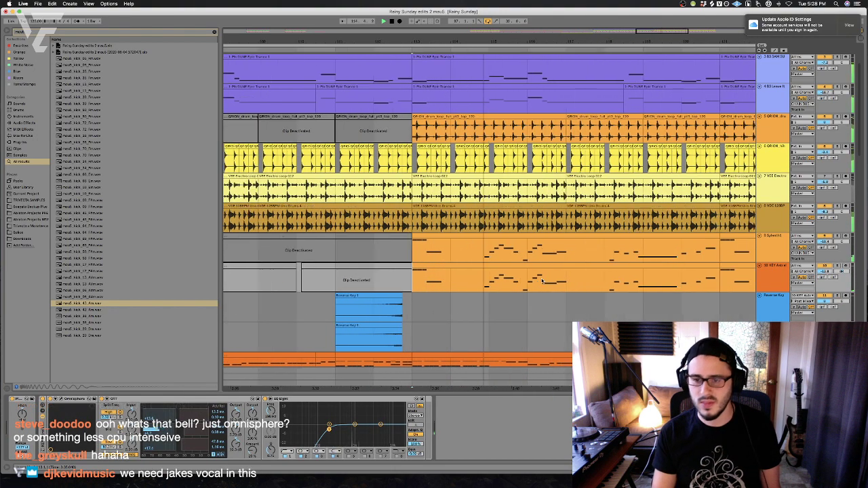
scroll(277, 201, left, 10)
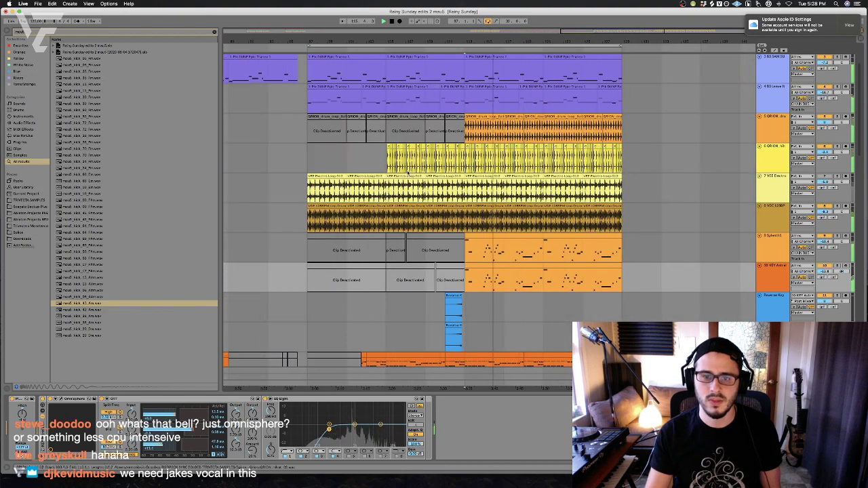
Play the earlier breakdown from about bar 73, and the section from bar 65, for comparison
click(277, 201)
key(space)
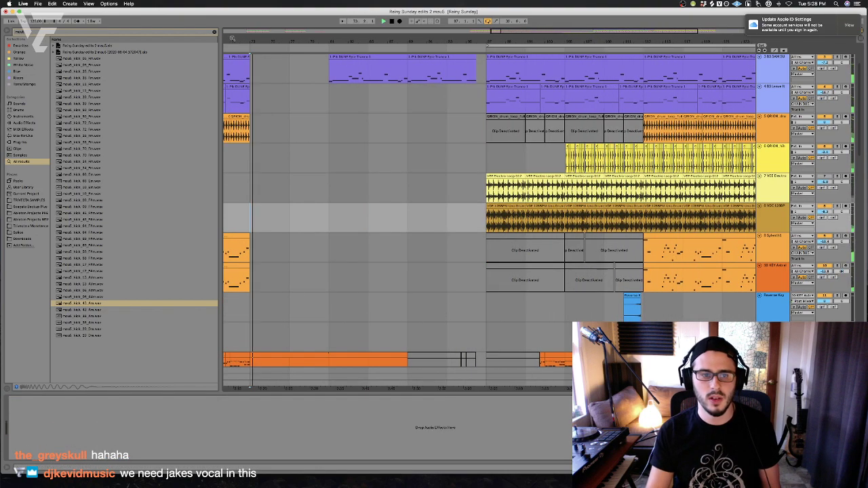
scroll(312, 109, up, 5)
scroll(312, 108, up, 2)
scroll(313, 108, left, 5)
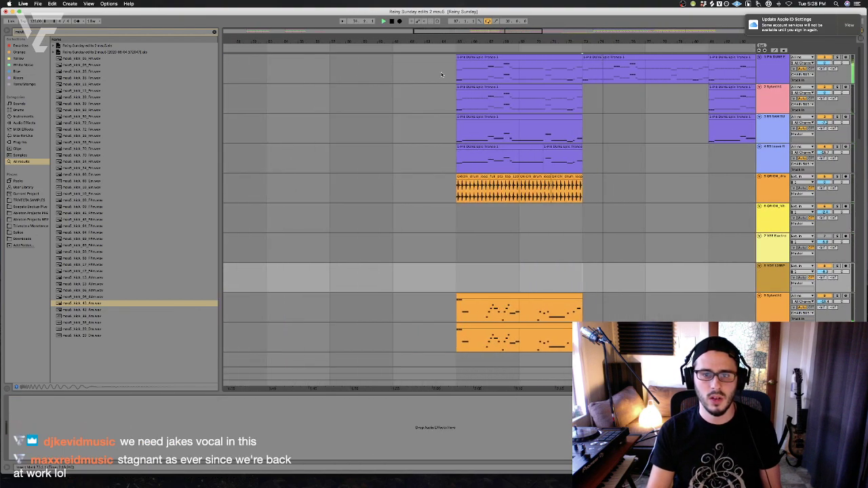
click(459, 80)
scroll(459, 80, left, 2)
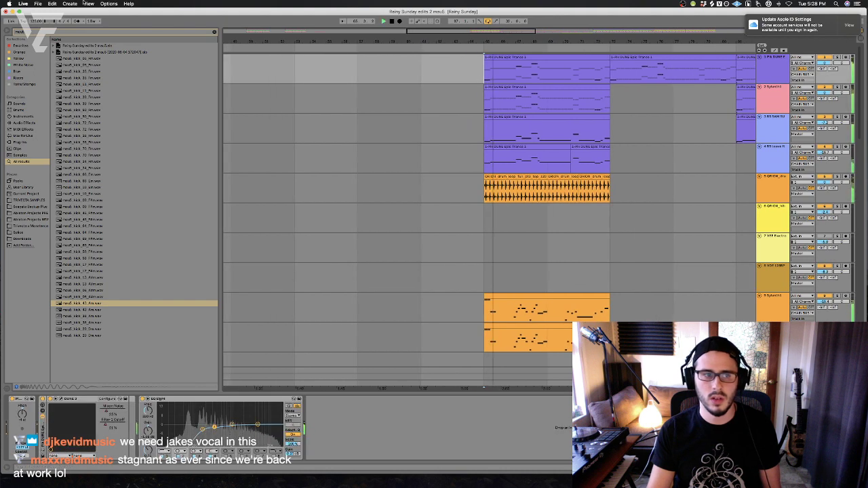
Save the set as a new version named "Rainy Sunday edits 2 mau5stream" in the Rainy Sunday Project folder
click(38, 3)
click(70, 69)
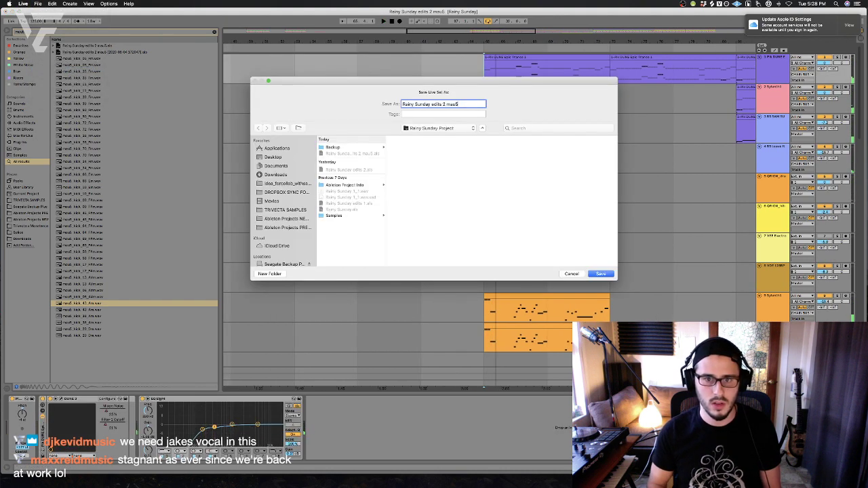
text(tream)
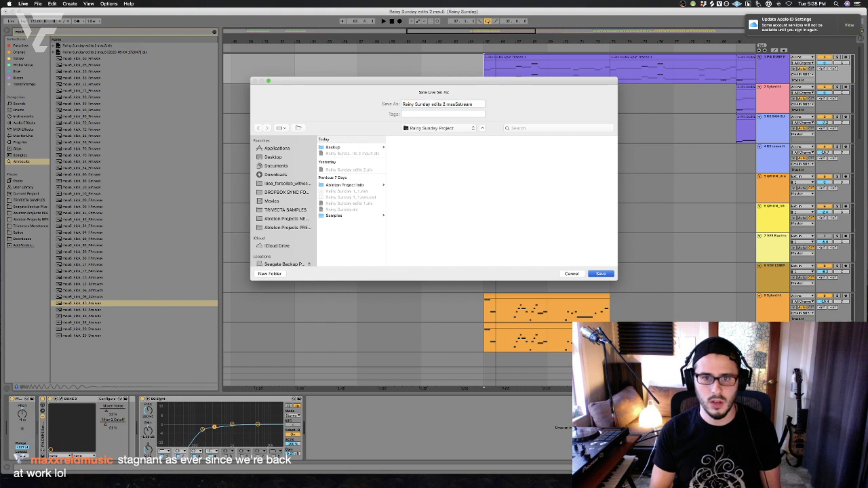
key(Return)
Play from bar 65 and delete the selected passage between bars 65 and 73
click(489, 198)
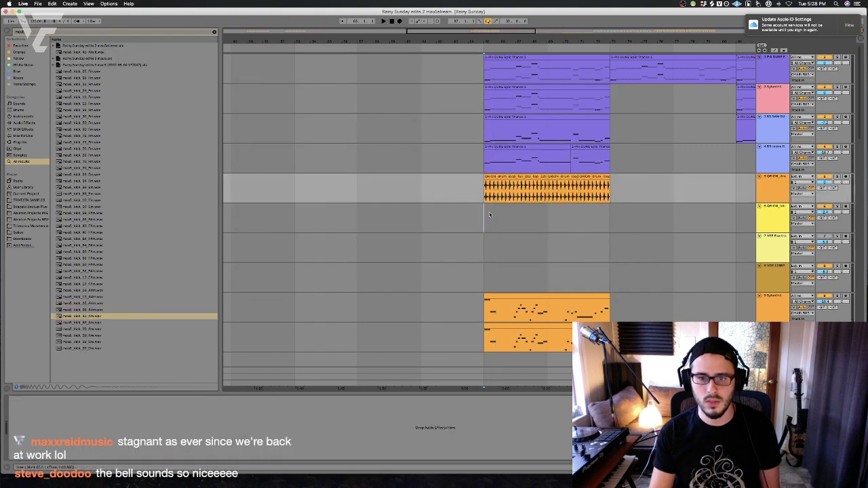
click(489, 214)
key(space)
drag(561, 256, 551, 169)
key(Delete)
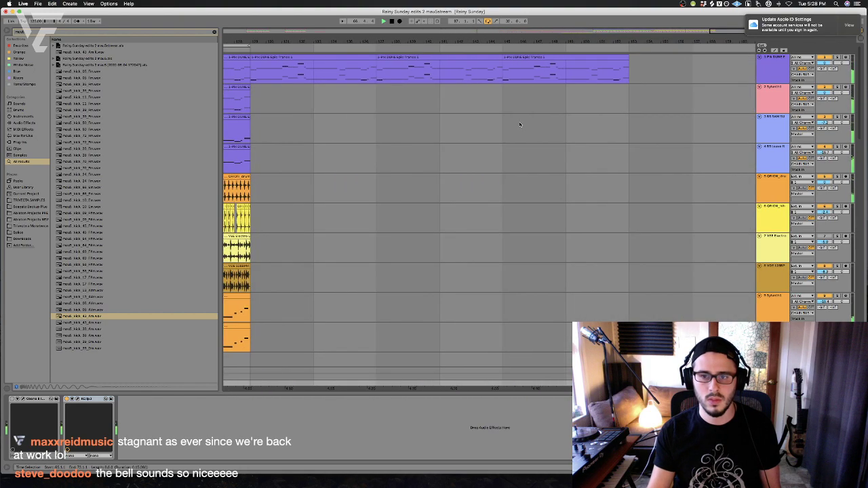
Check where the top melody track ends after bar 129, and play the arrangement from bar 97
click(667, 89)
scroll(611, 81, down, 3)
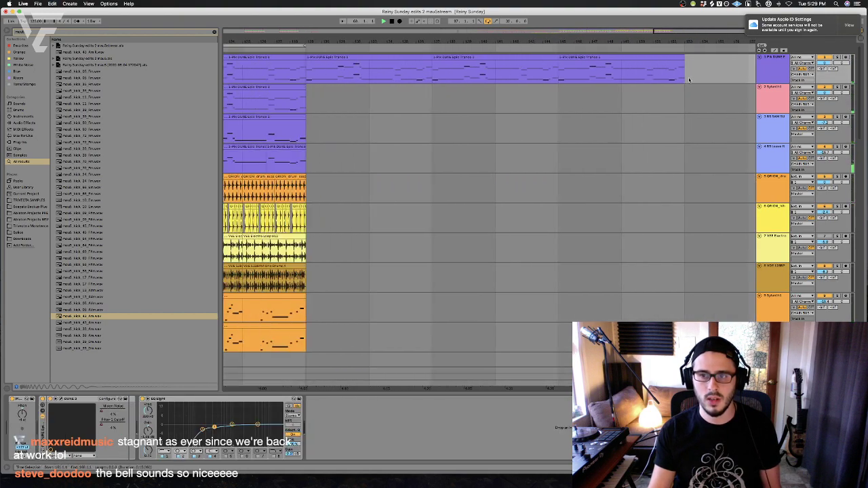
click(514, 90)
scroll(474, 95, left, 5)
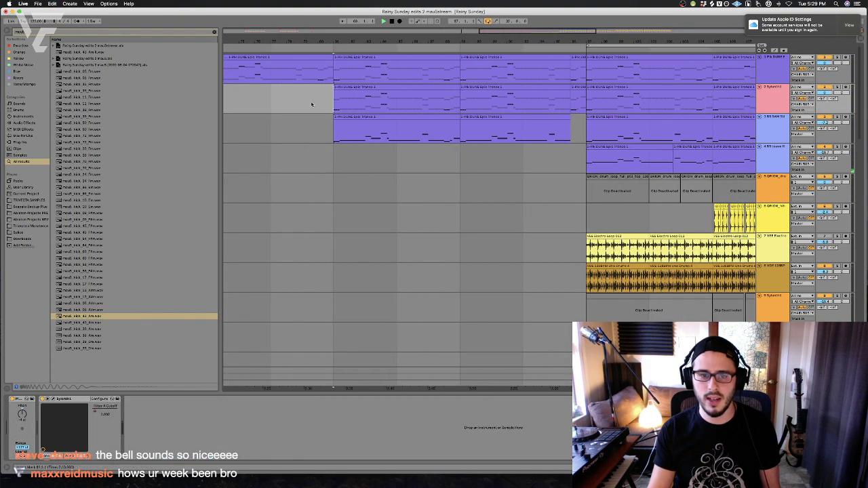
click(589, 132)
key(space)
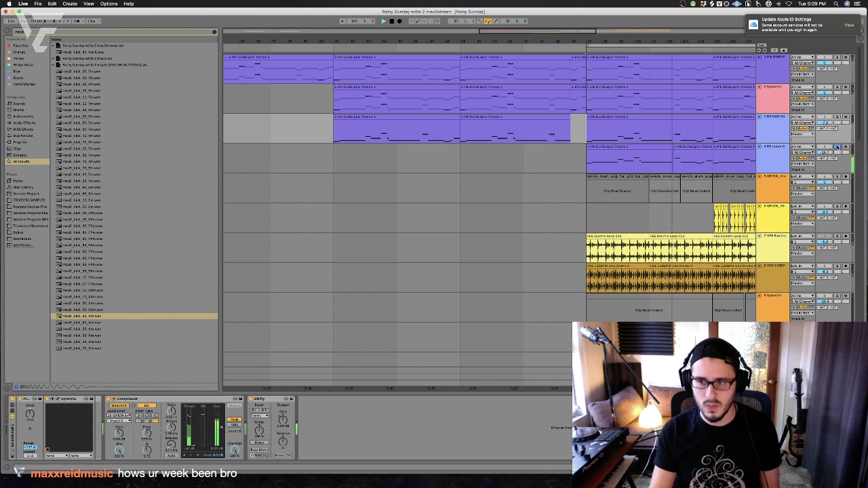
Listen to the soloed fourth track, turn off its solo, and play the full mix from bar 97
click(758, 166)
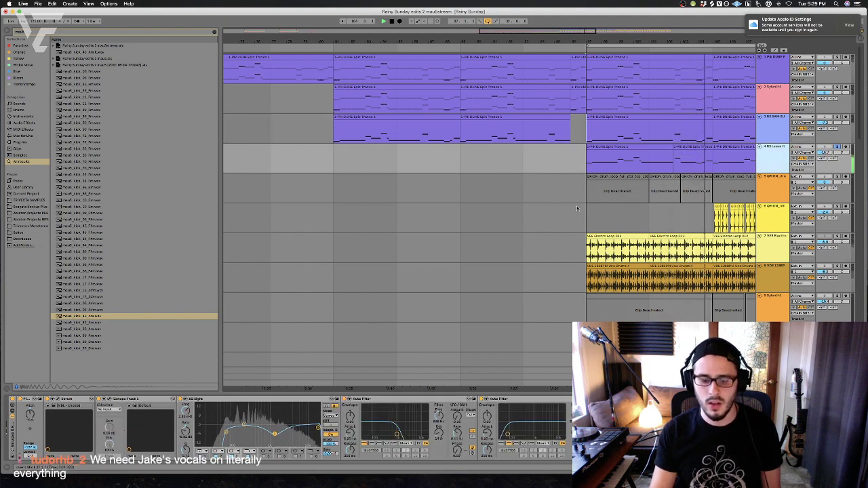
key(space)
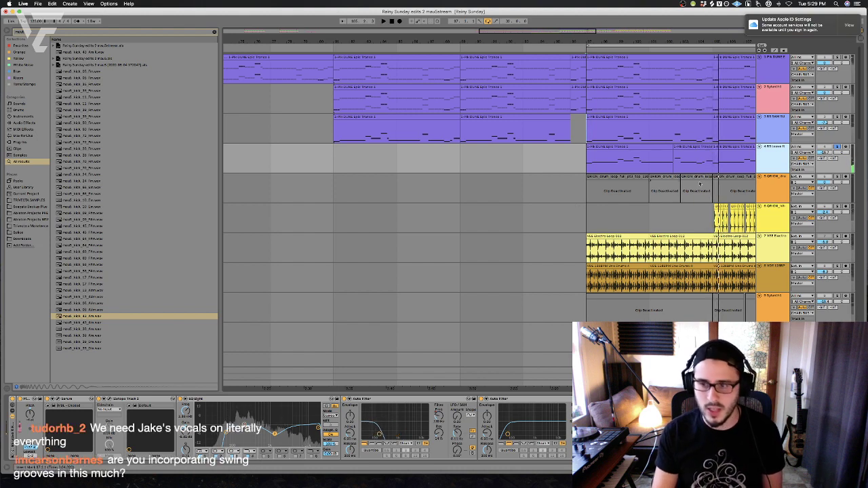
click(836, 147)
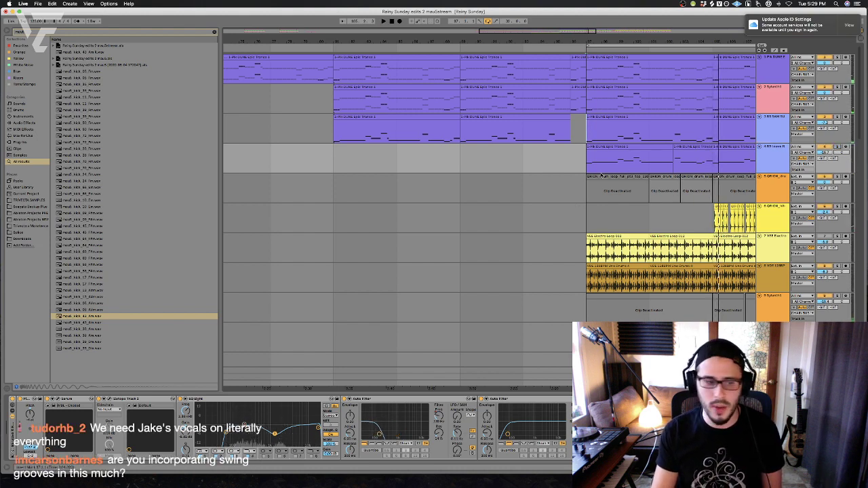
key(space)
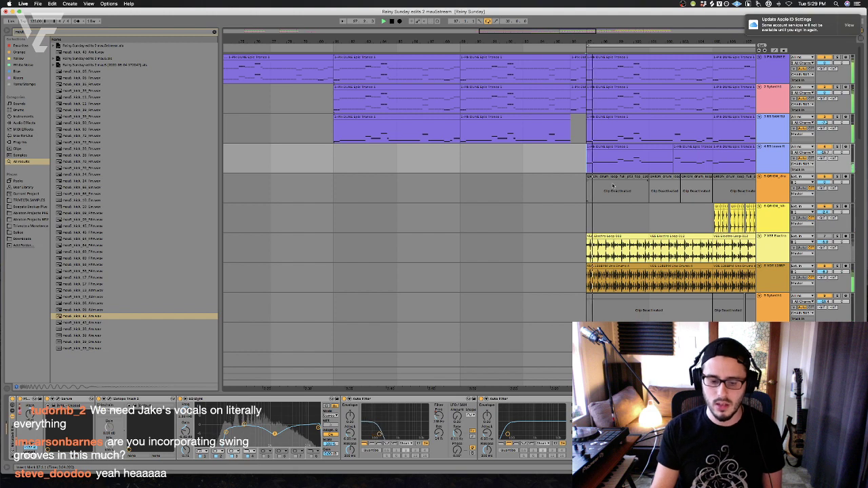
Examine the bass and drum layers around the bar 97 drop and replay the full mix from there
scroll(626, 193, left, 1)
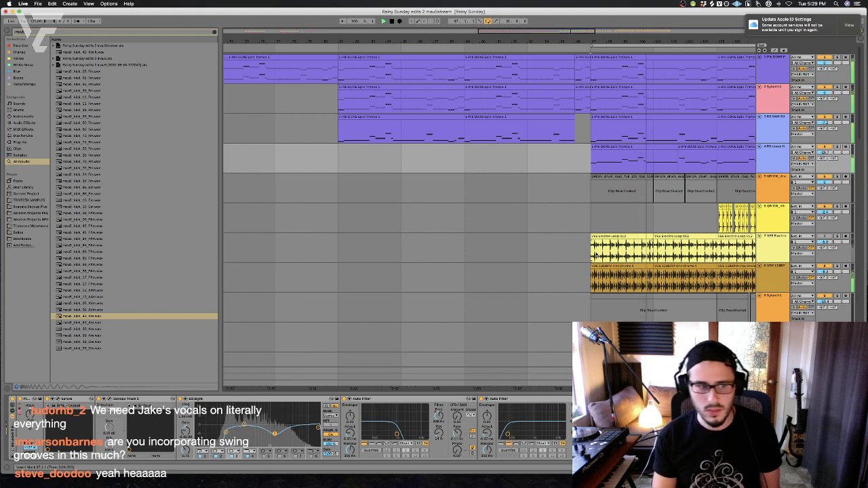
click(595, 252)
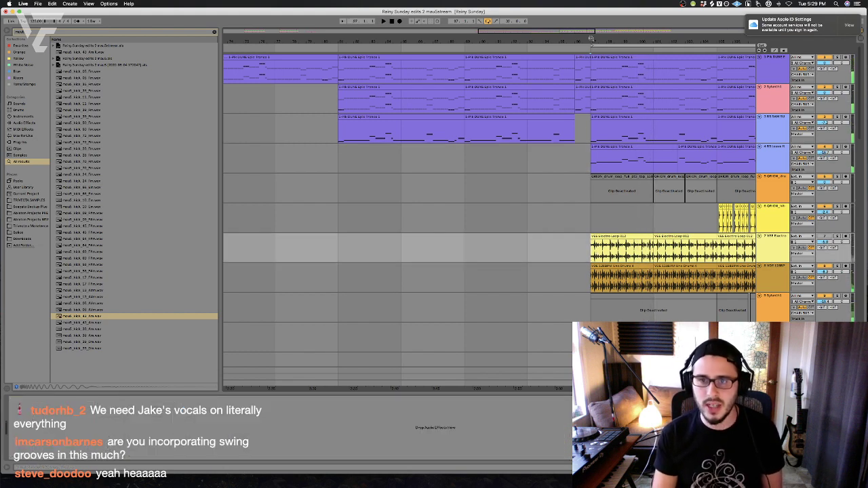
drag(591, 39, 592, 57)
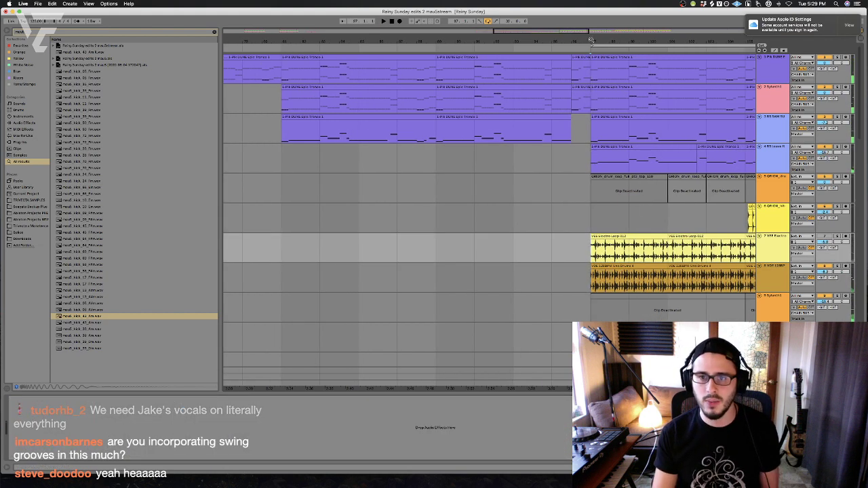
click(576, 235)
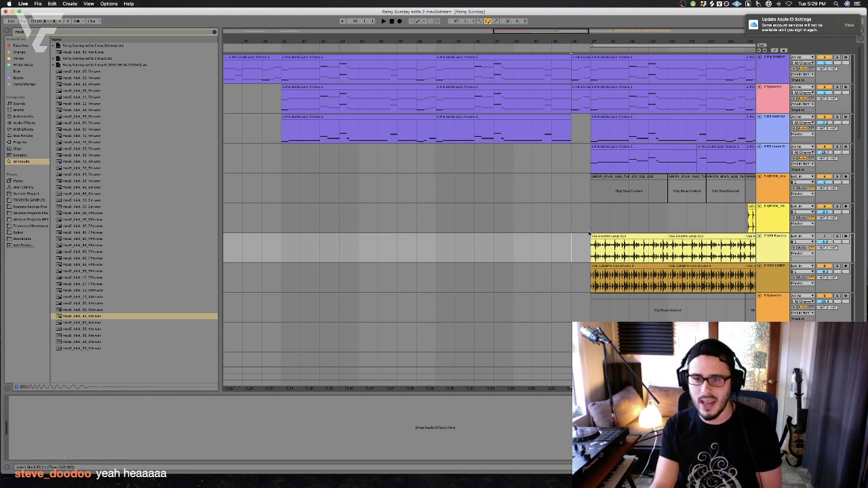
scroll(589, 233, right, 2)
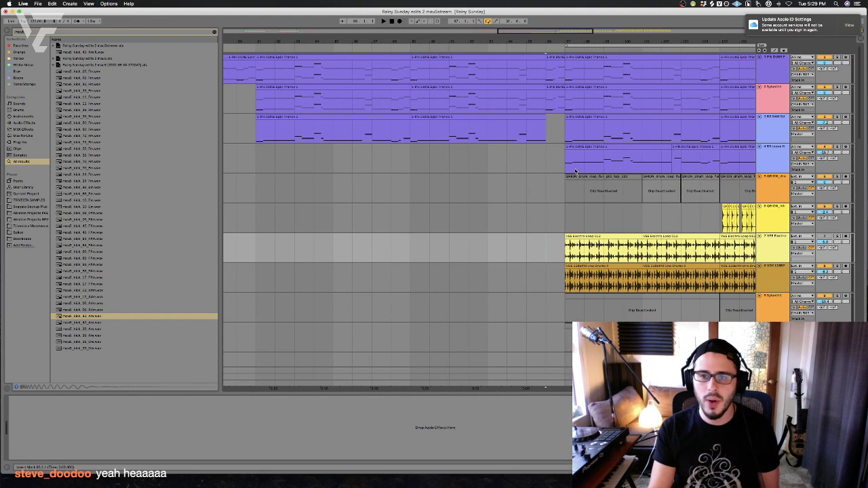
click(577, 166)
scroll(572, 170, right, 5)
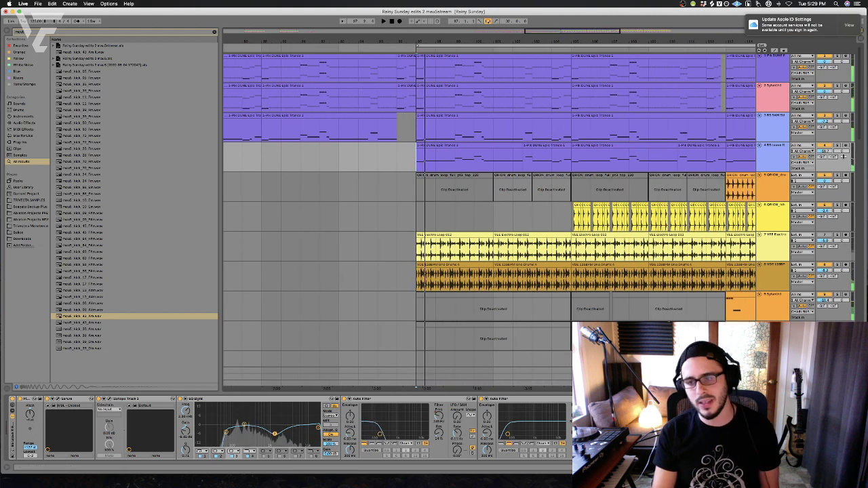
key(space)
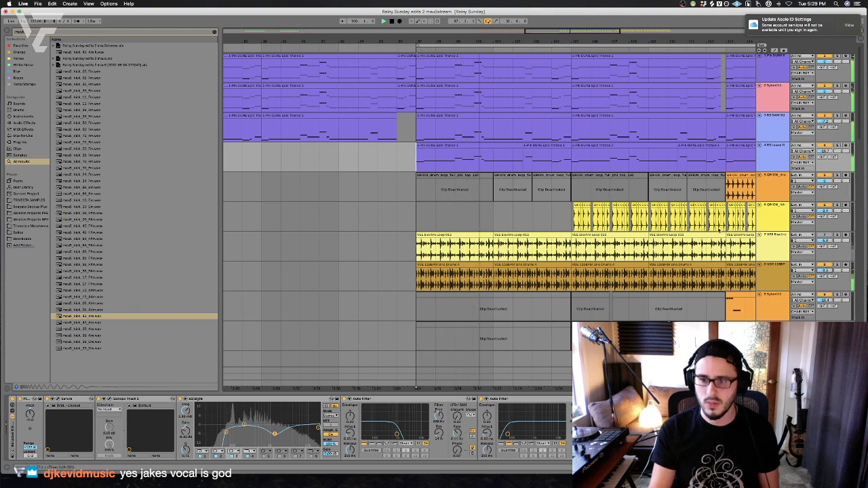
Open LFOTool on the chain bus and replace its S-shaped curve with a straight ramp reaching full level just past the midpoint
scroll(489, 217, down, 15)
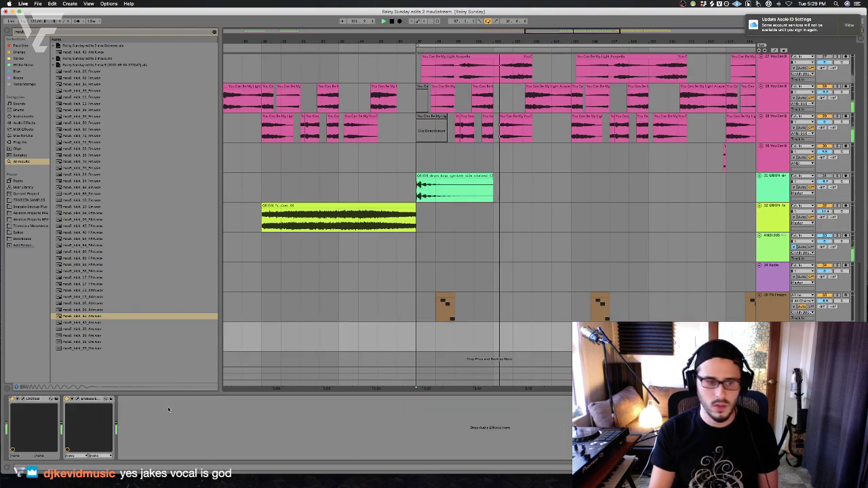
click(22, 400)
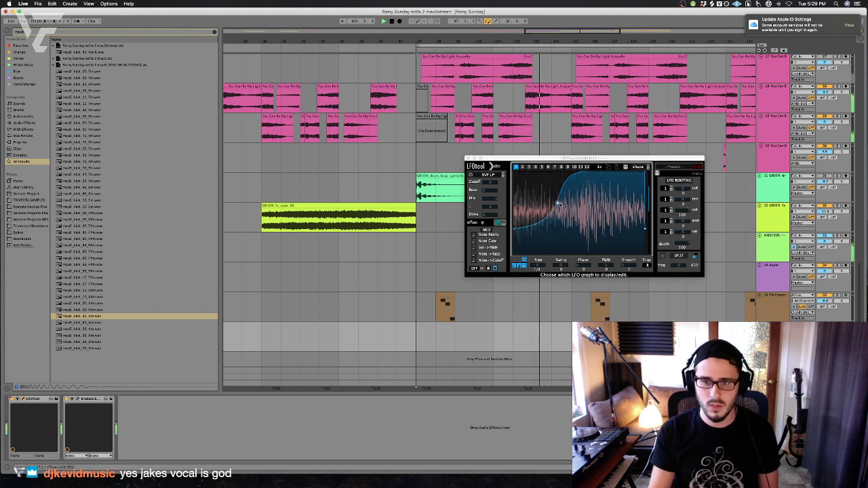
mouse_move(557, 204)
mouse_down()
mouse_move(578, 210)
mouse_move(572, 200)
mouse_up()
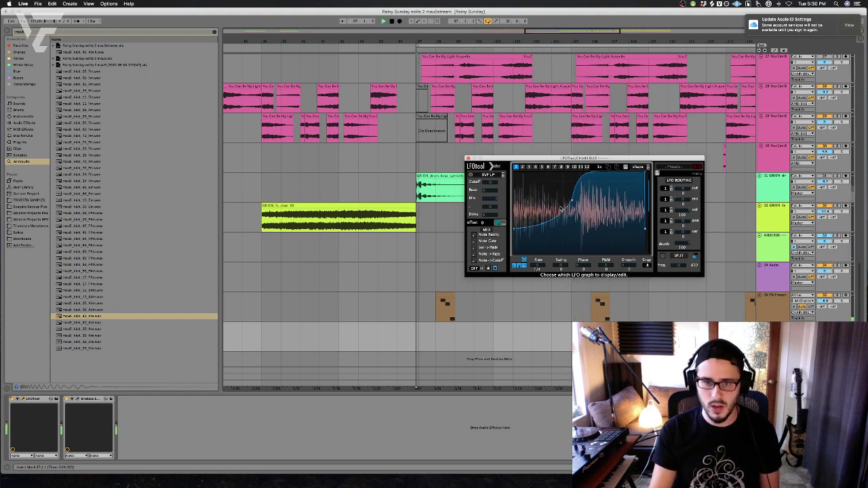
click(397, 331)
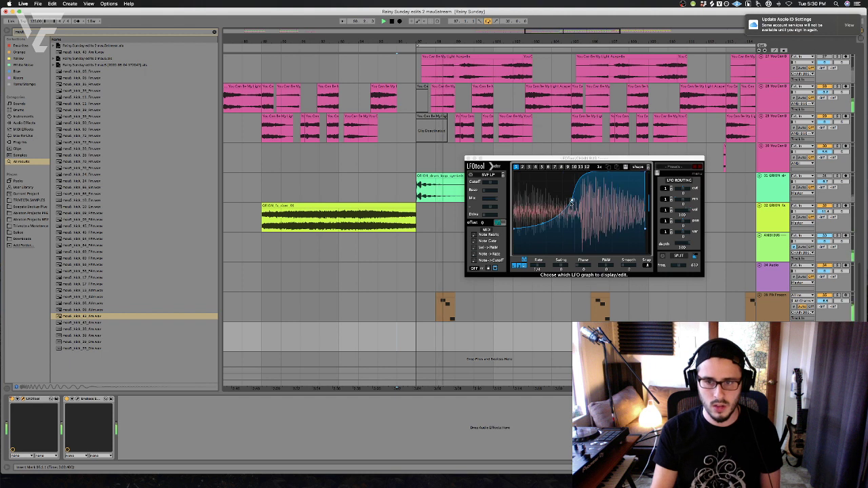
click(570, 202)
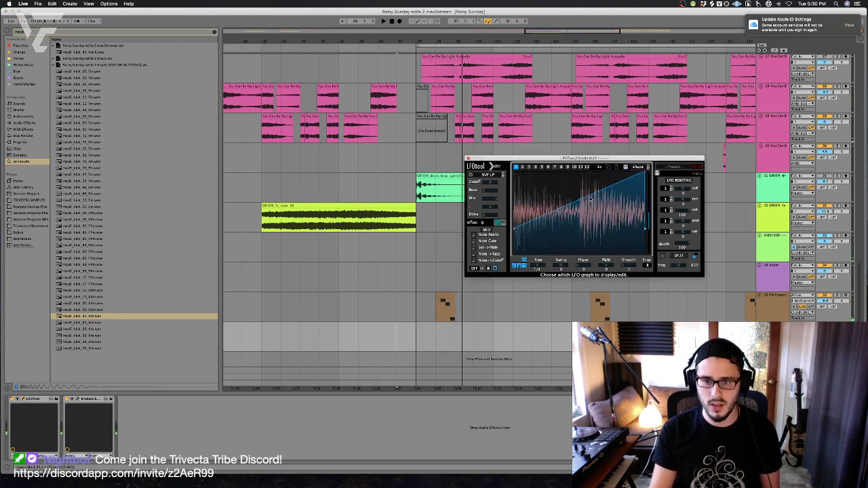
drag(591, 196, 586, 171)
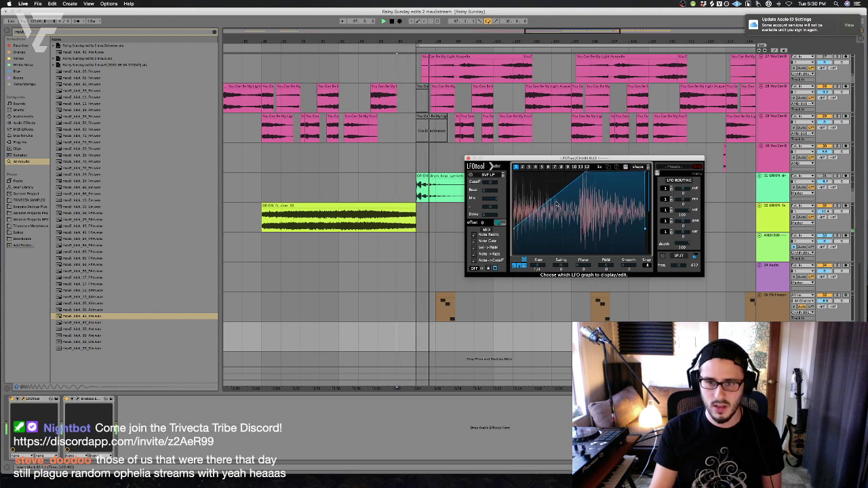
Bend the LFOTool curve on the CHAIN BUS into an S-shaped rise, play it back and close the plugin window
drag(550, 201, 576, 177)
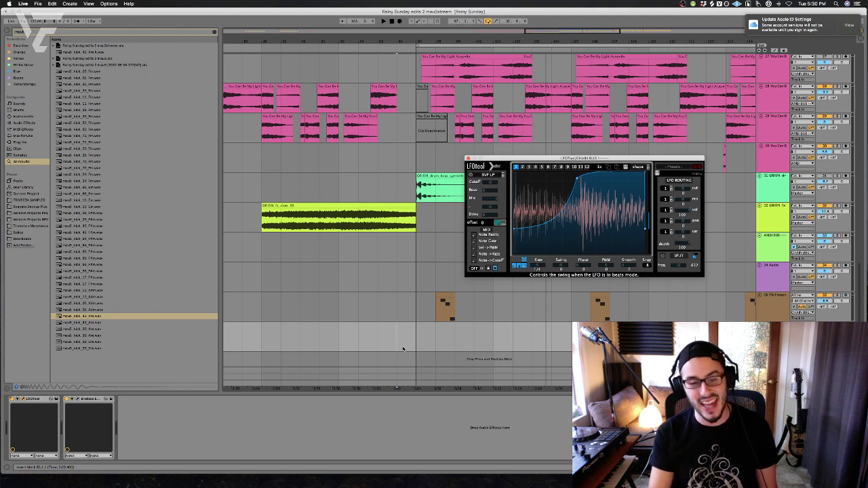
click(403, 349)
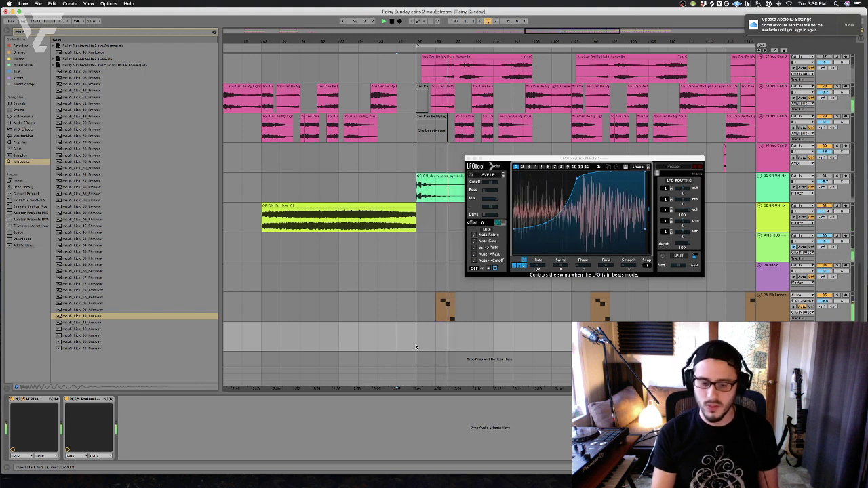
click(468, 159)
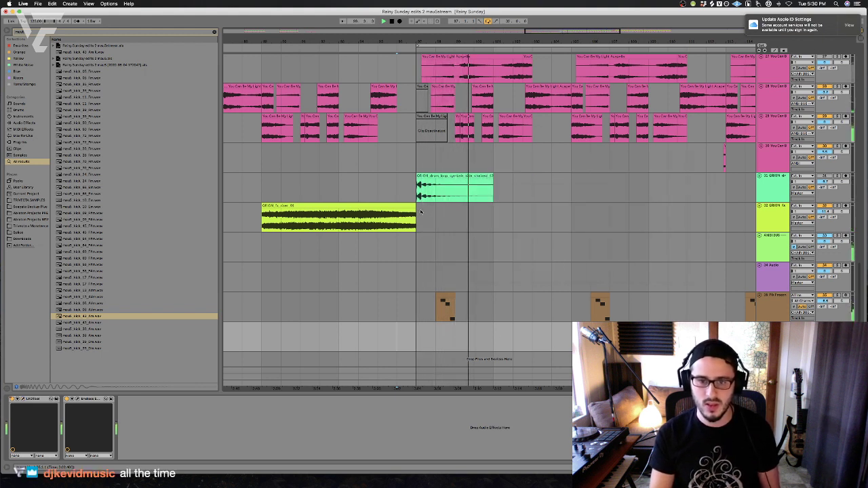
Copy the single mau5 kick clip from just before bar 113 to the same spot before bar 97 on its track
click(422, 212)
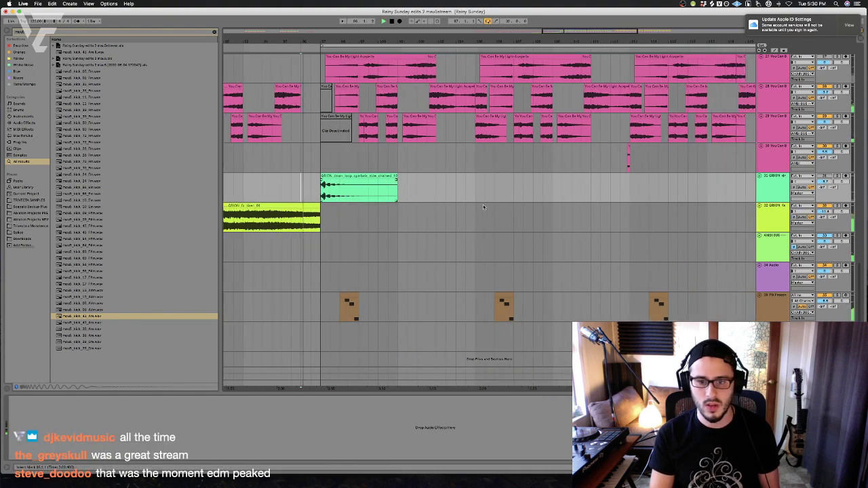
scroll(484, 206, up, 3)
scroll(484, 206, up, 12)
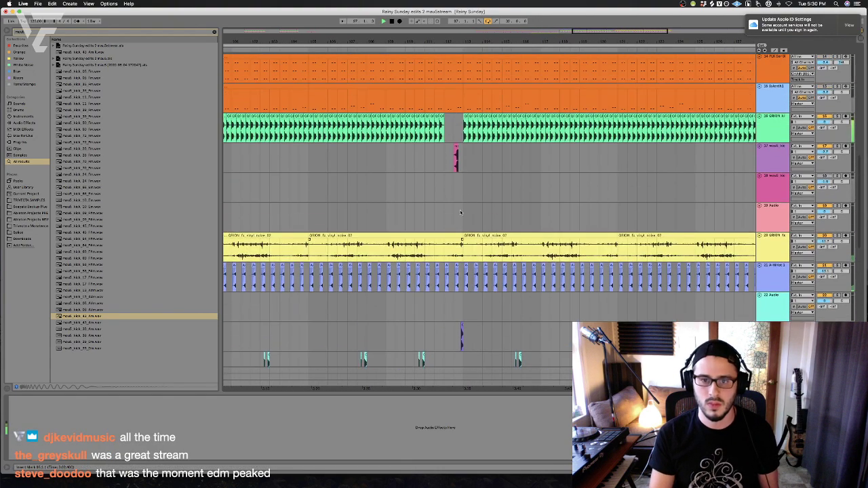
scroll(452, 203, up, 4)
click(446, 245)
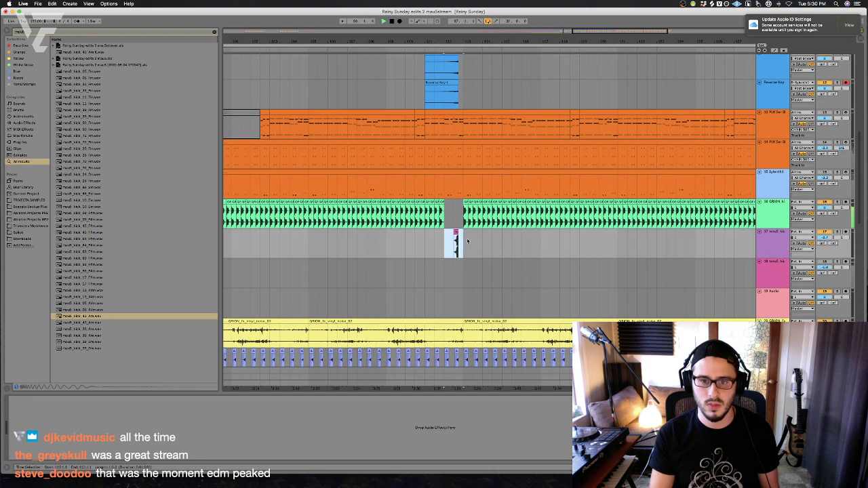
scroll(446, 249, up, 2)
scroll(461, 245, left, 2)
key(super+v)
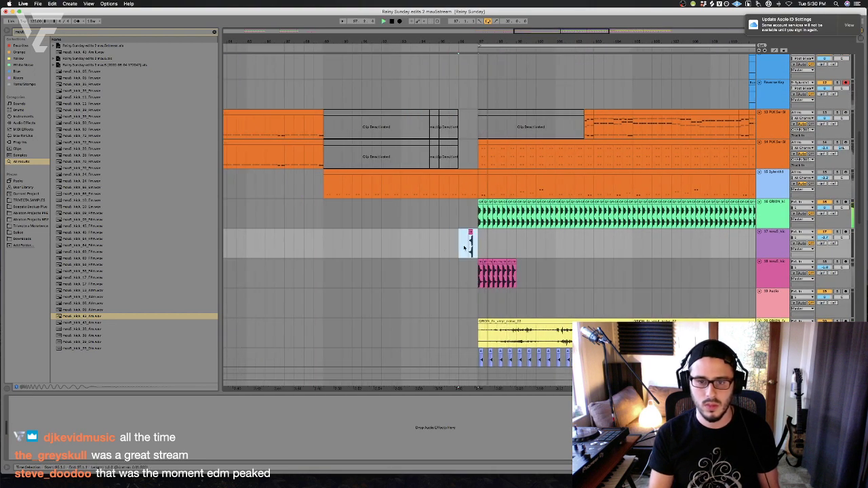
Copy both Reverse Key clips leading into bar 113 and paste them at bar 94 so they lead into bar 97
scroll(544, 278, up, 10)
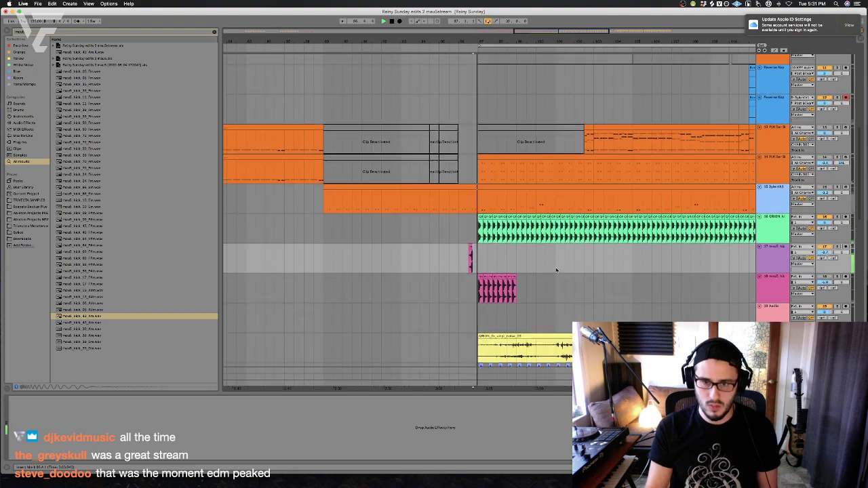
scroll(515, 268, right, 6)
click(469, 260)
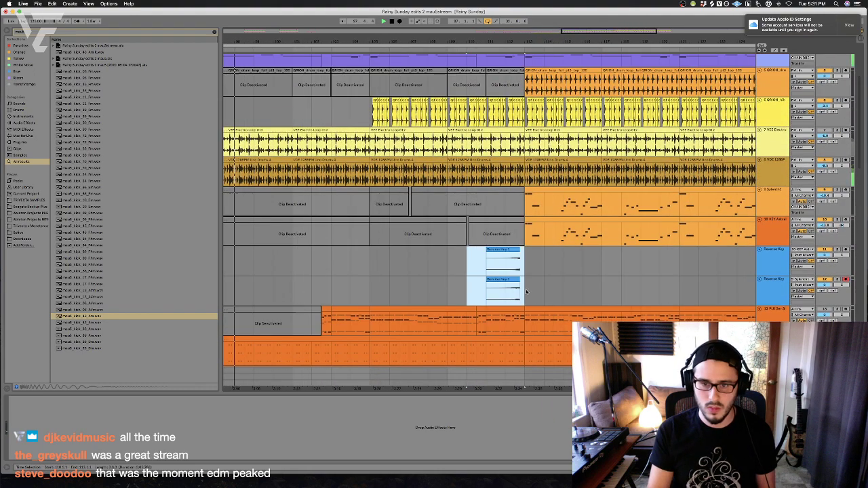
scroll(408, 256, left, 10)
click(525, 264)
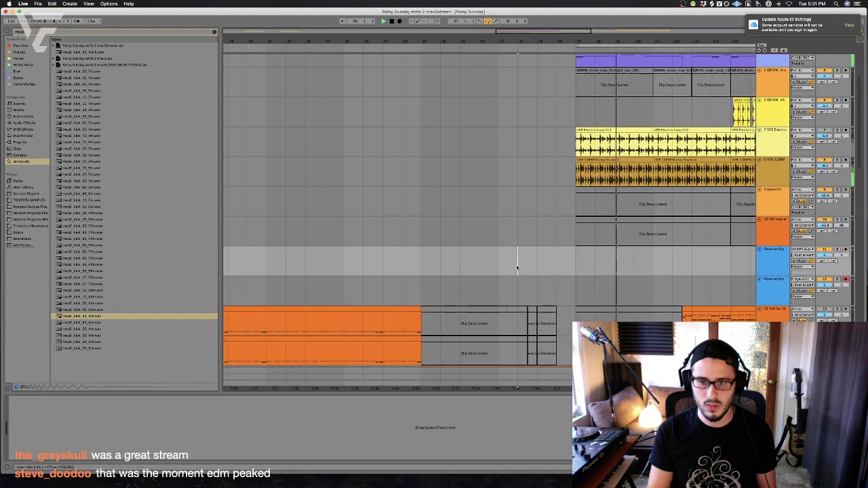
key(super+v)
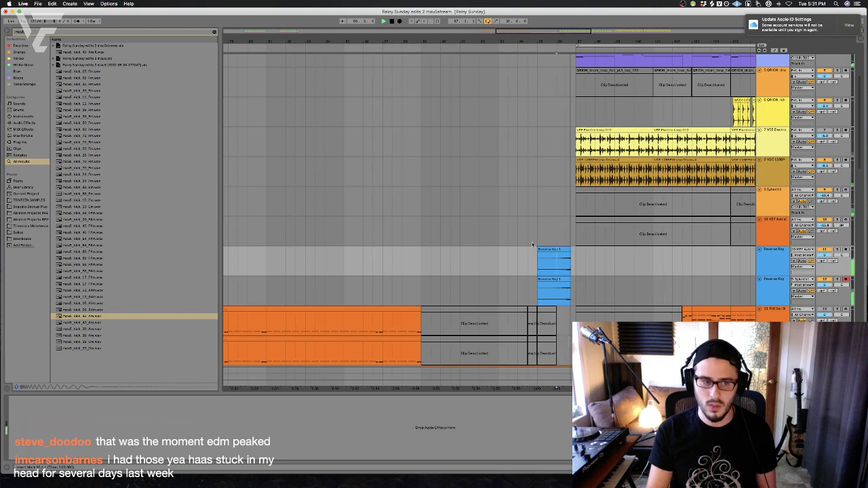
click(561, 299)
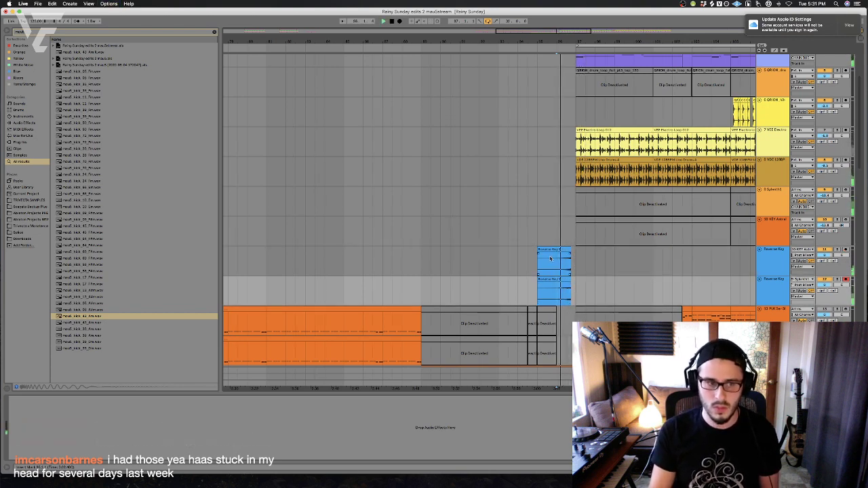
Copy the short purple ORION clip from just before bar 113 to just before bar 97 on its track
scroll(574, 261, right, 5)
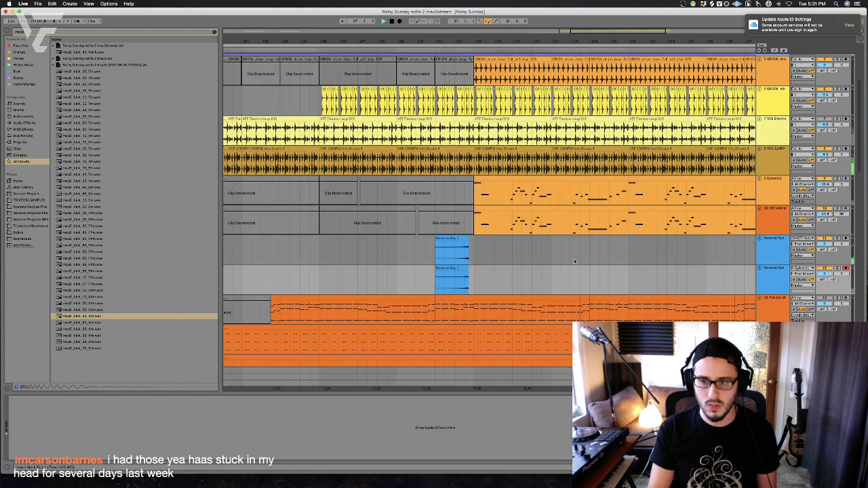
scroll(573, 261, down, 10)
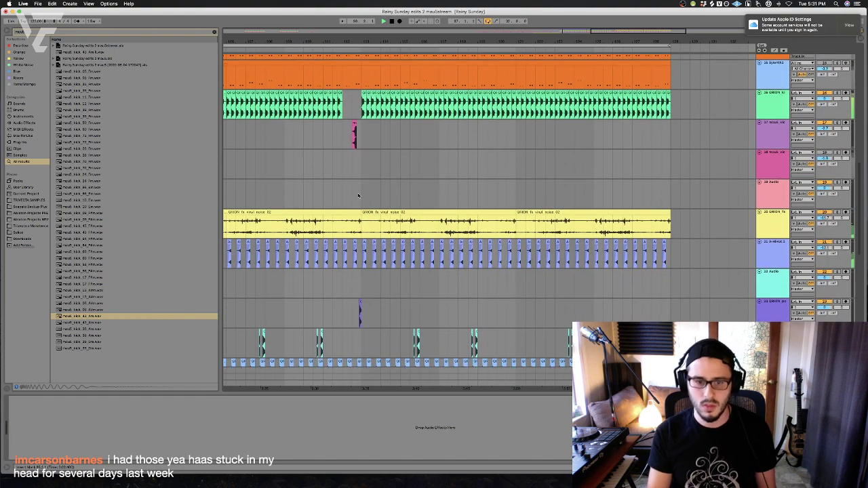
scroll(358, 195, down, 1)
scroll(366, 311, left, 10)
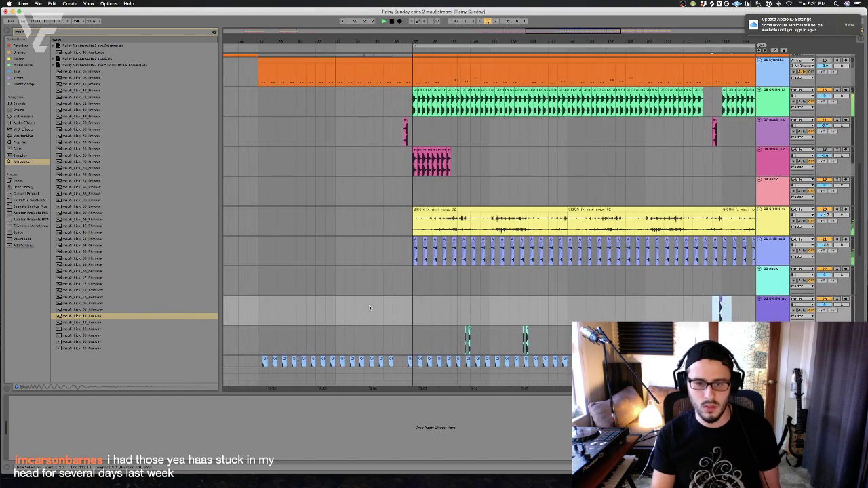
click(402, 303)
key(super+v)
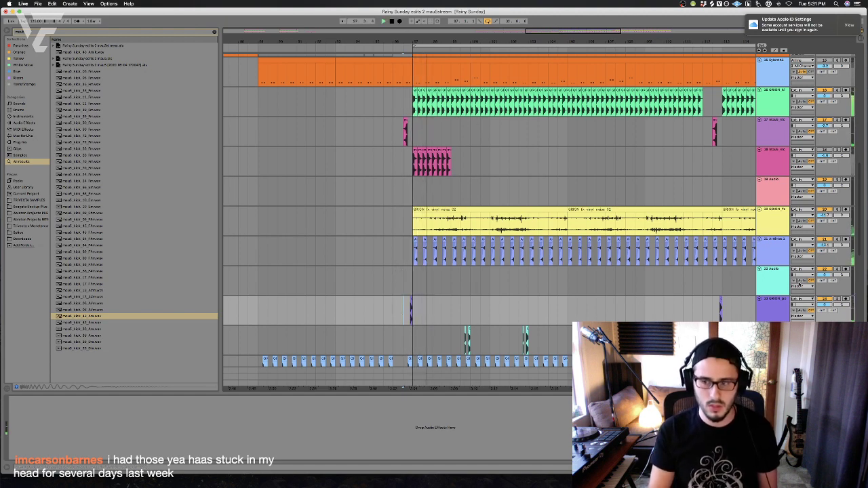
click(415, 302)
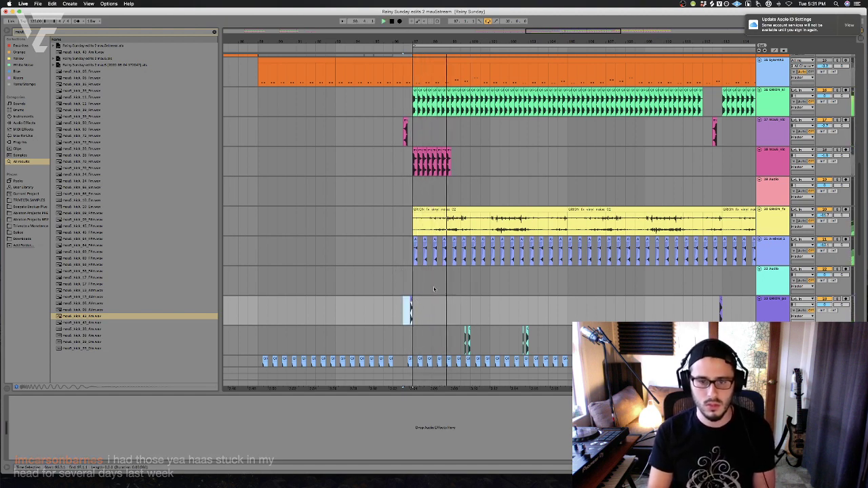
Add an audio track below the ORION kick track with a short ORION kick clip half a beat before bar 97
scroll(414, 298, up, 4)
drag(397, 41, 415, 151)
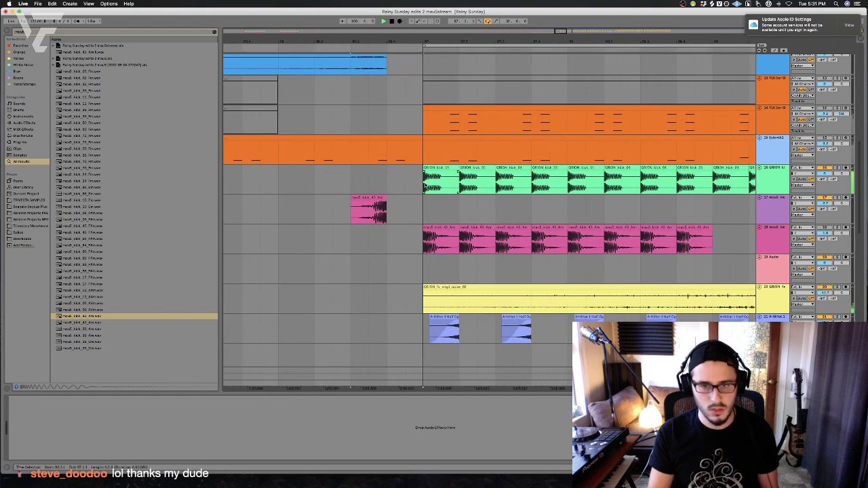
click(407, 179)
key(super+t)
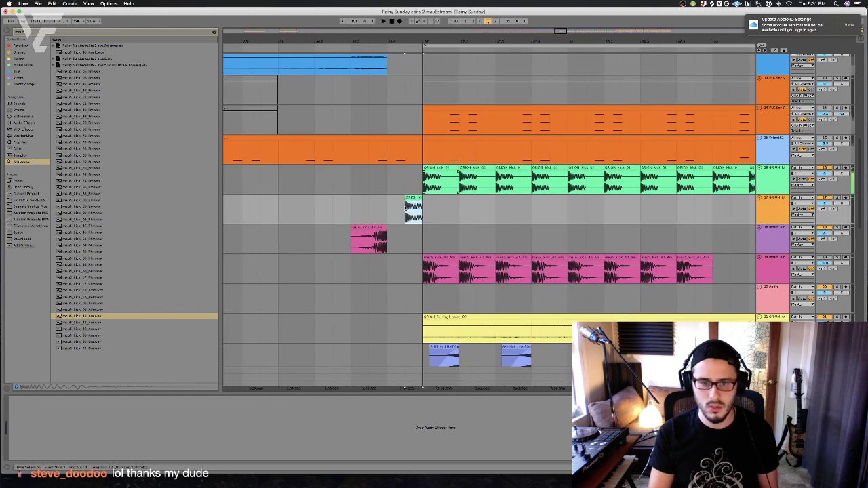
Audition the transition into bar 97 and examine the short ORION kick clip's sample settings
click(387, 212)
key(space)
double_click(410, 204)
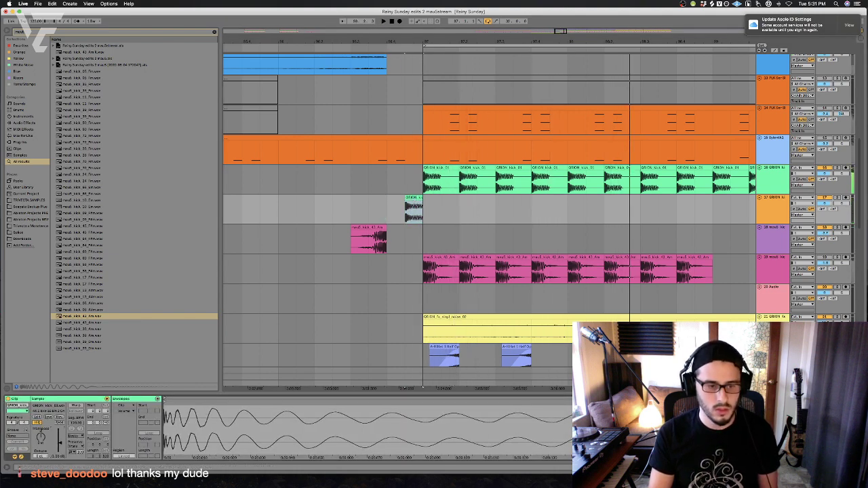
click(369, 211)
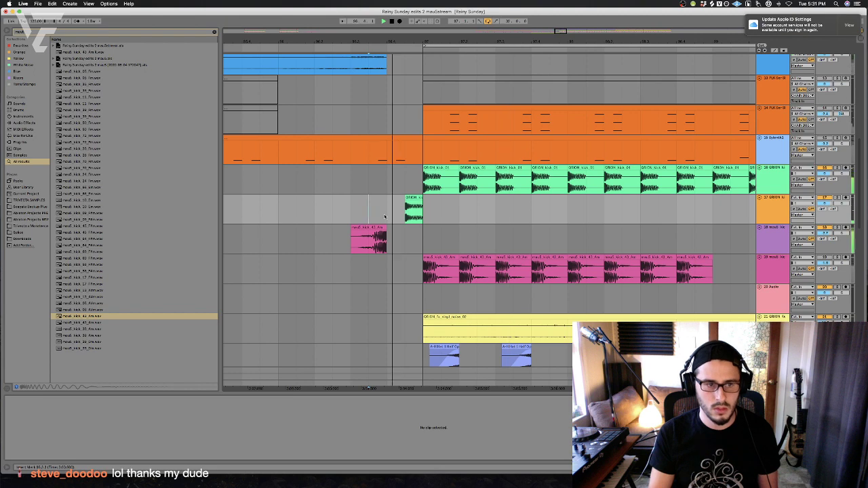
click(408, 204)
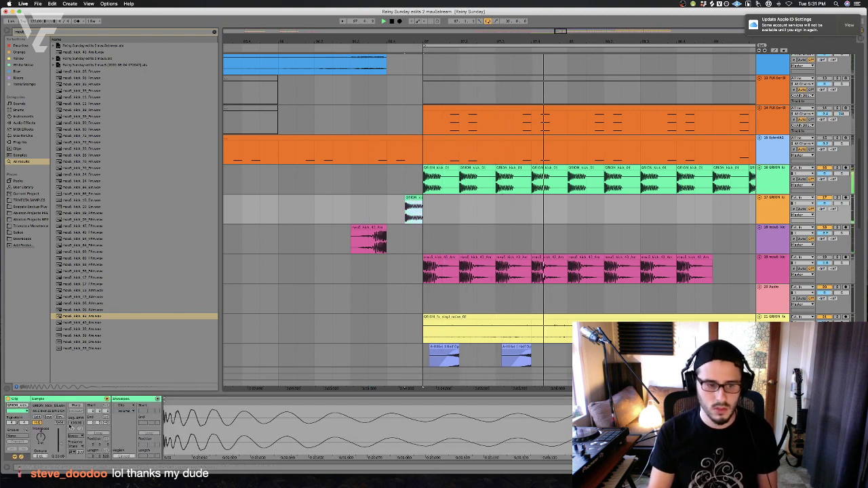
key(space)
key(space)
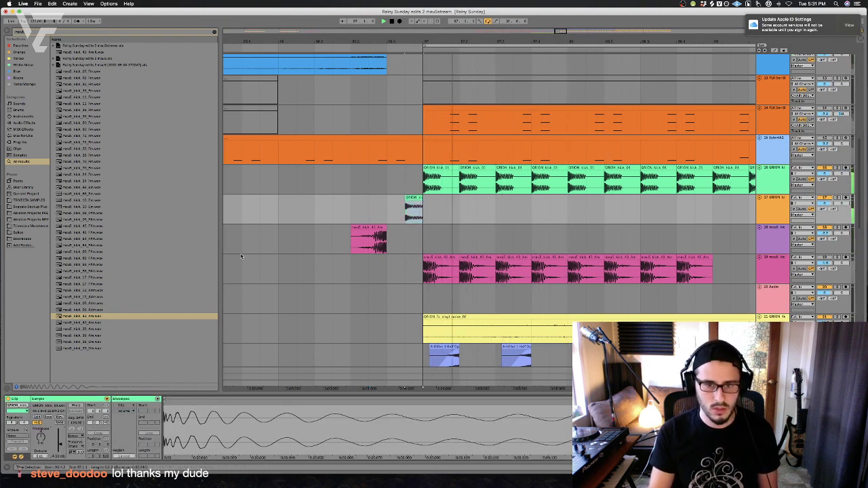
Lower the volume of the track holding the single mau5 kick clip and replay from bar 96
click(289, 210)
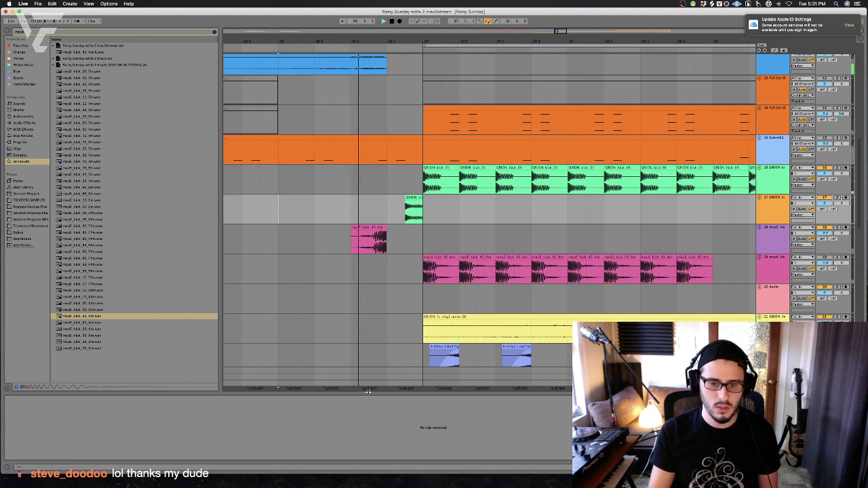
click(825, 233)
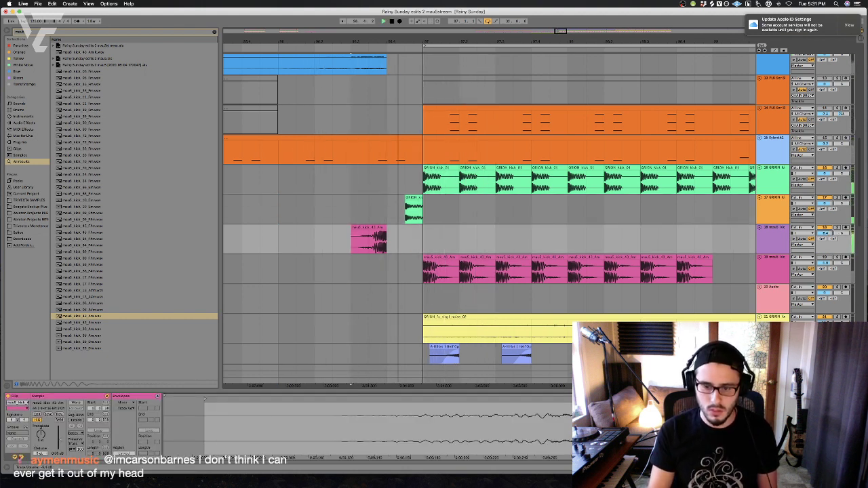
click(278, 211)
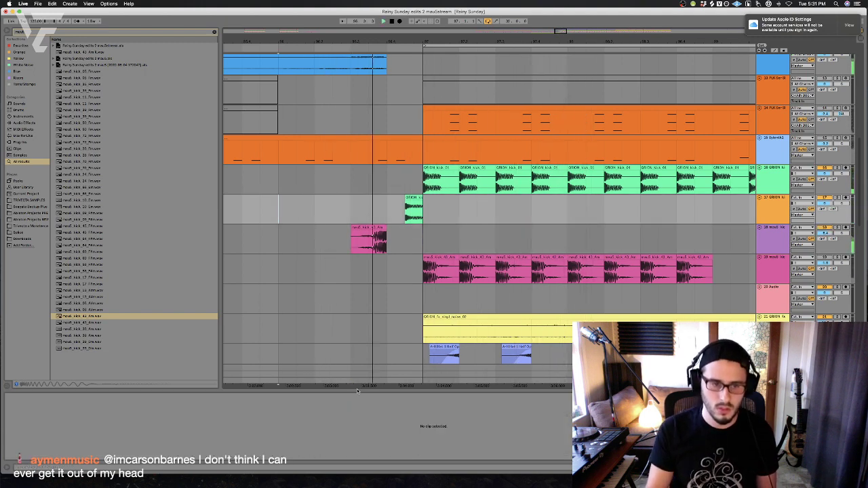
Add a Utility effect at the end of the CHAIN BUS device chain and switch the Utility off
drag(361, 390, 361, 455)
scroll(373, 305, down, 8)
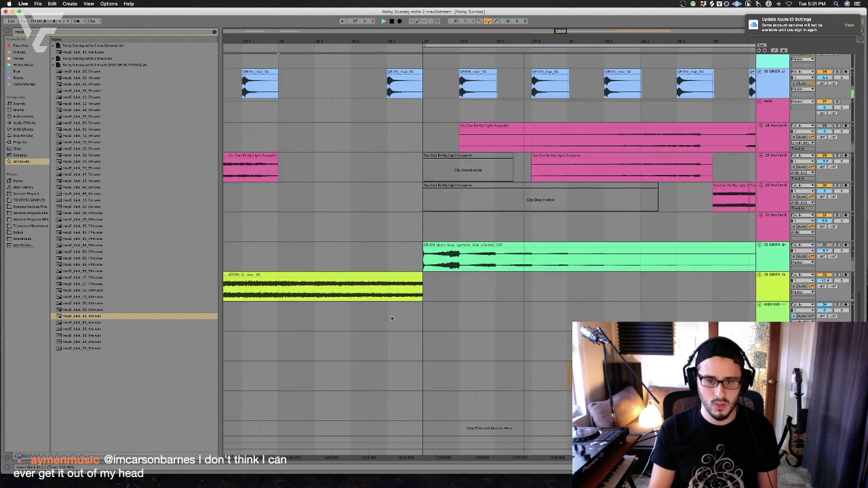
click(377, 376)
click(387, 405)
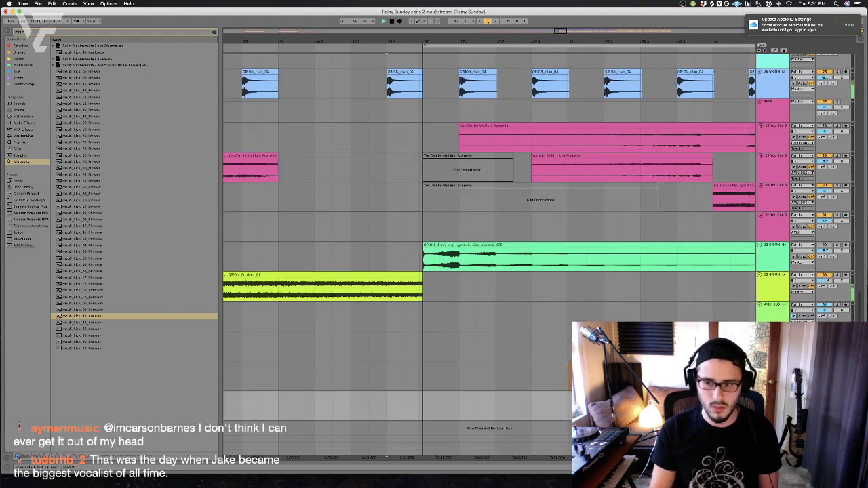
click(22, 123)
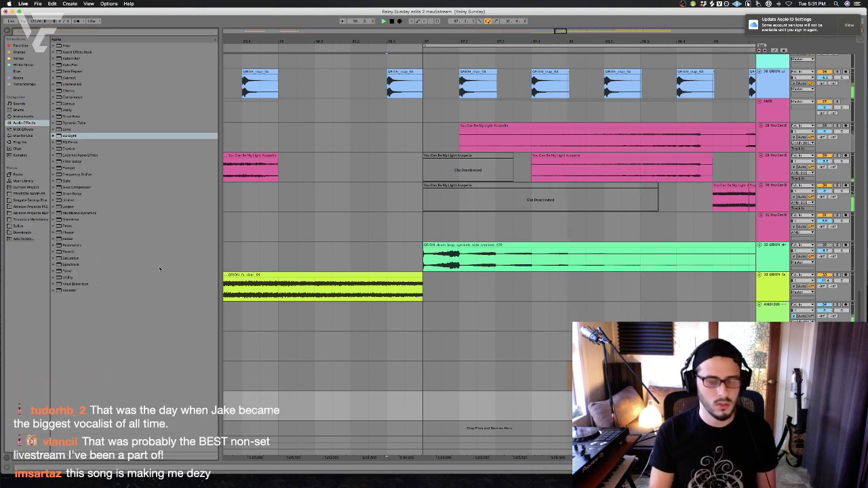
click(381, 406)
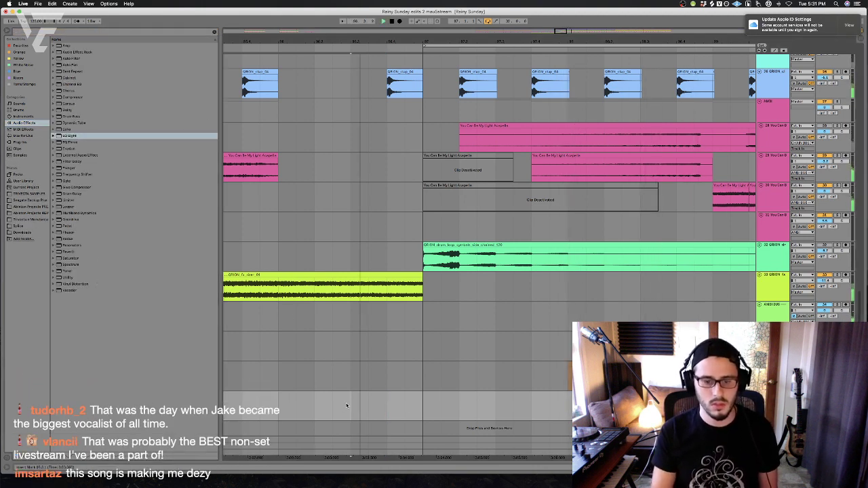
click(314, 400)
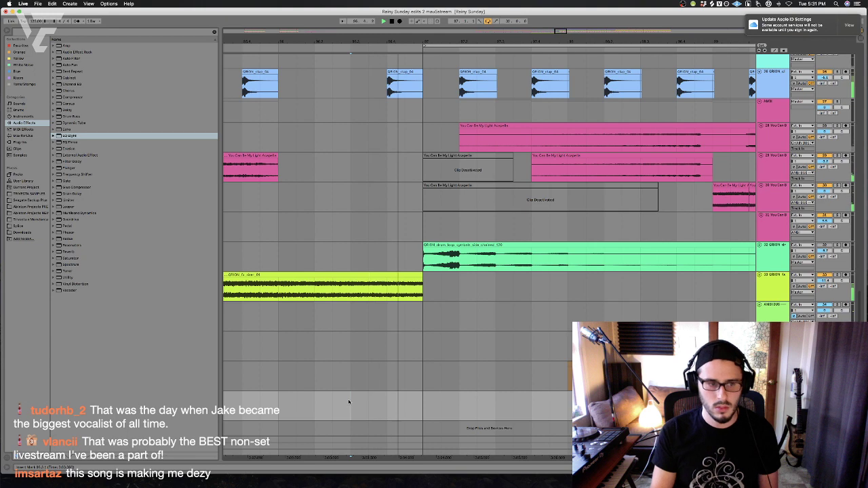
double_click(71, 278)
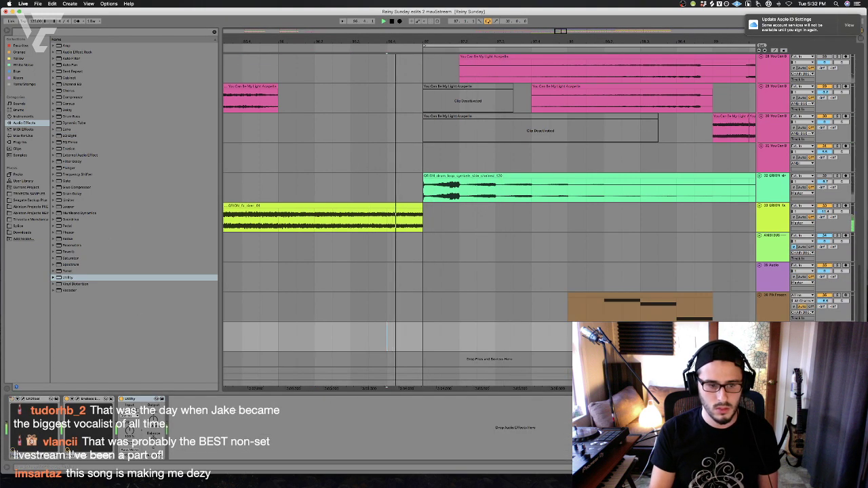
key(space)
click(122, 398)
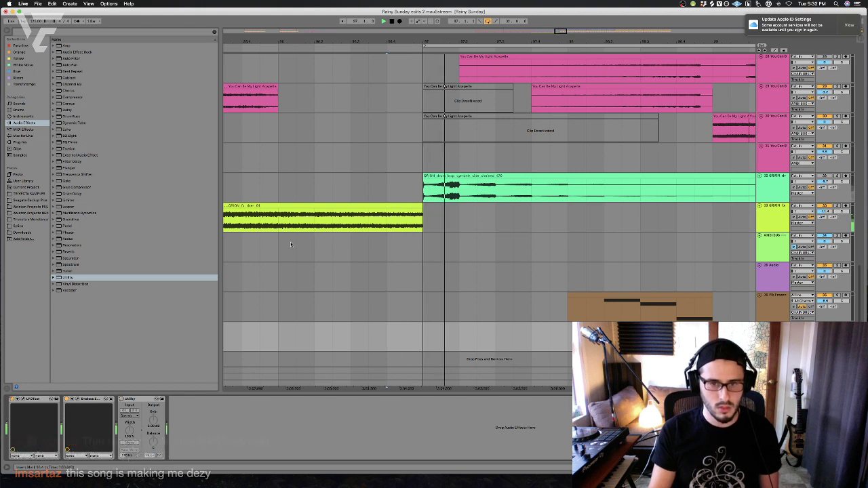
Shorten the yellow ORION fx riser clip to end at 96.4, one beat before bar 97, and play it back
click(436, 227)
key(super+z)
click(361, 227)
key(space)
key(space)
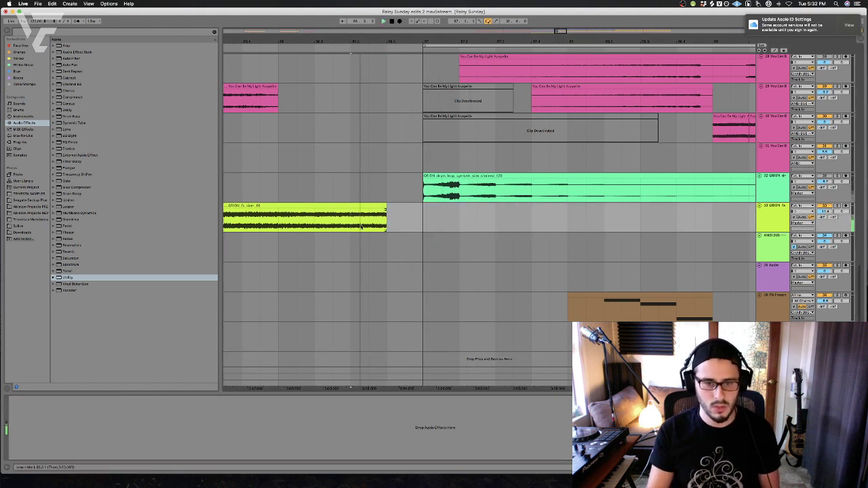
Remove the Utility from the end of the CHAIN BUS device chain and play back the transition from 96.4
click(360, 332)
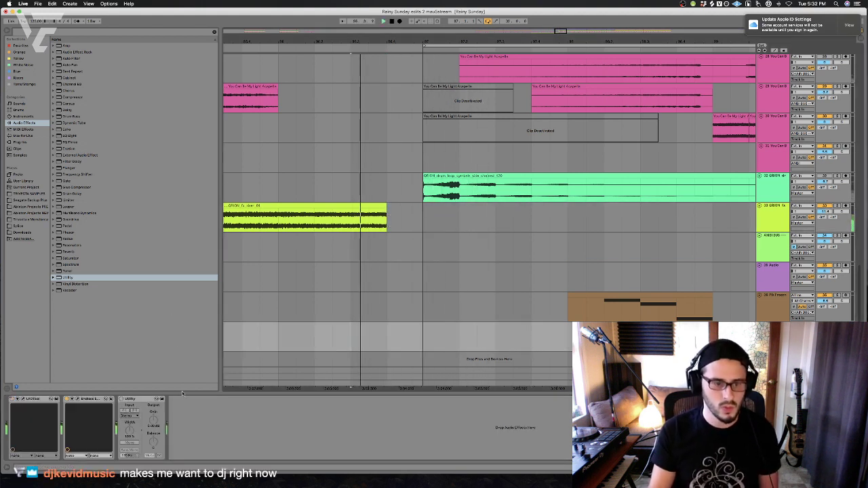
click(148, 400)
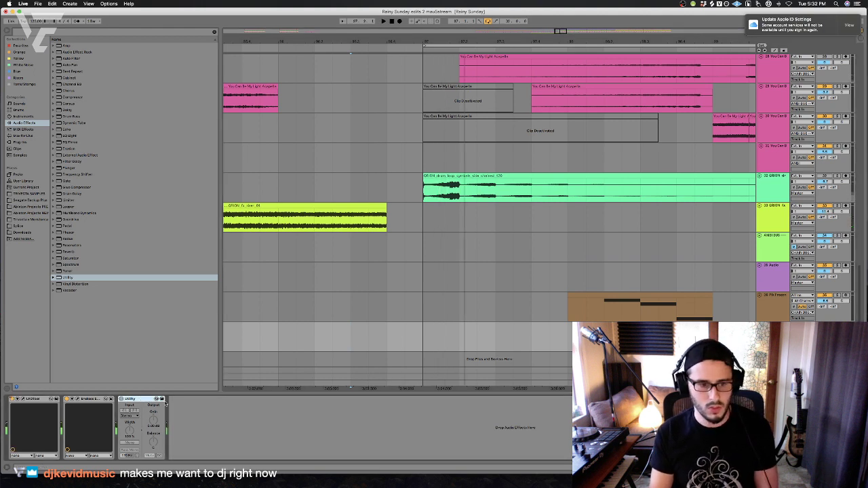
key(Delete)
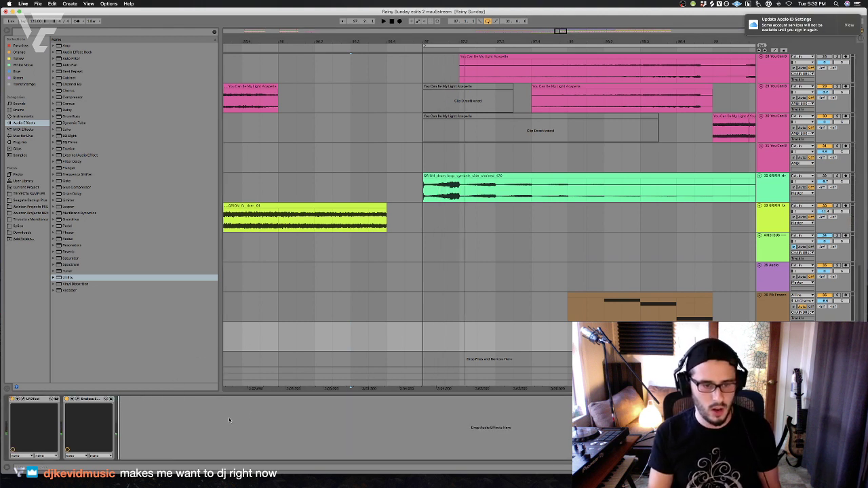
drag(420, 335, 405, 336)
click(383, 337)
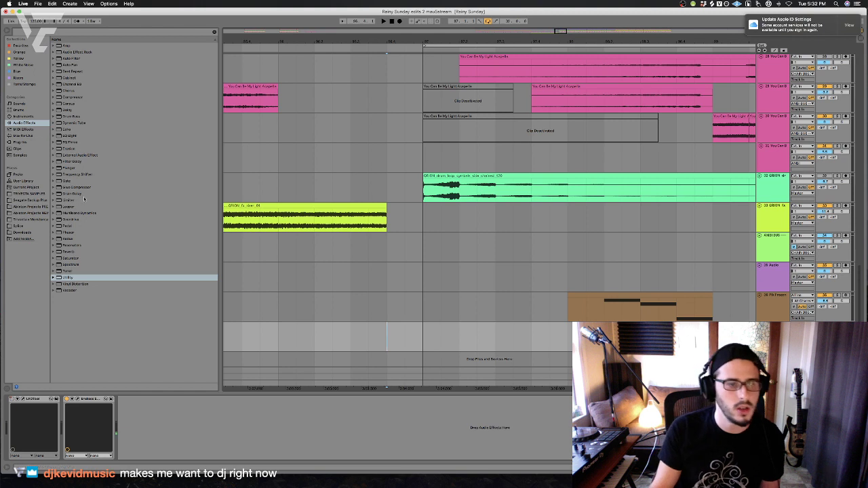
key(space)
key(space)
key(space)
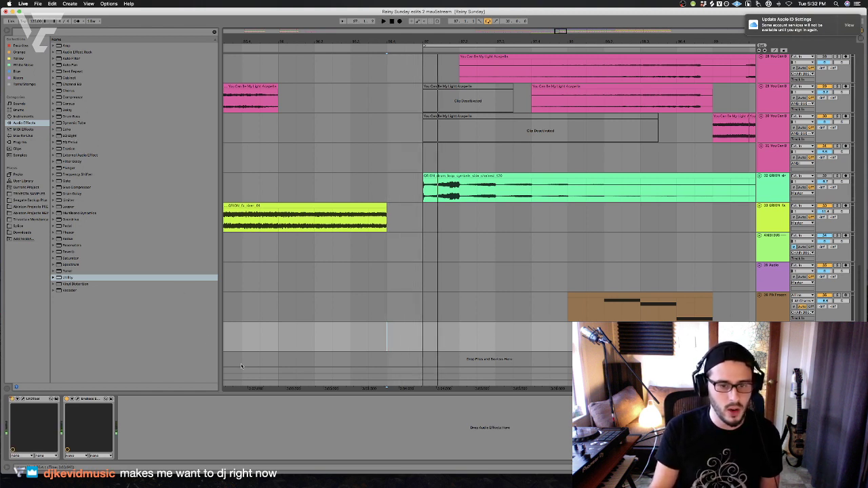
key(space)
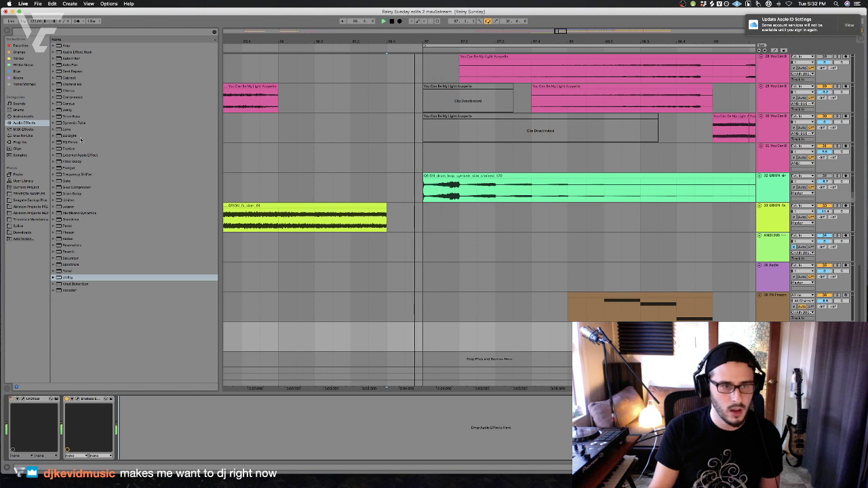
Add an EQ Eight at the end of the bus chain, shape a low-cut filter with it and play back the transition
double_click(79, 136)
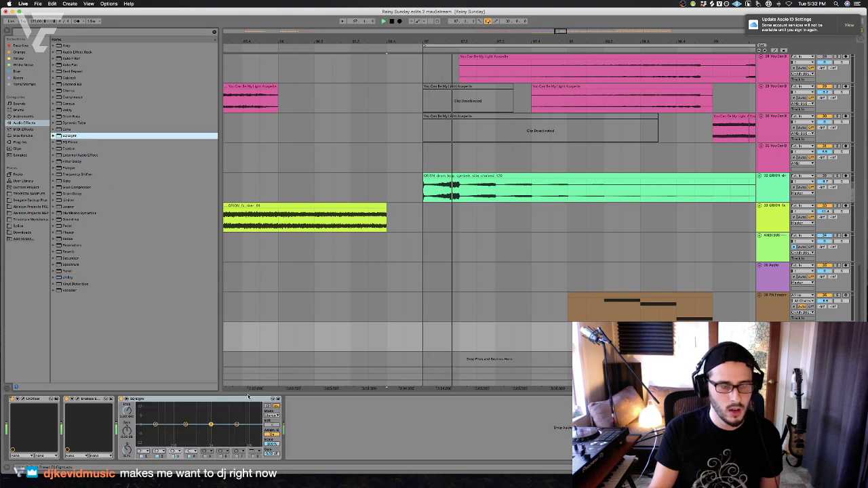
click(142, 452)
click(144, 417)
drag(156, 428, 193, 429)
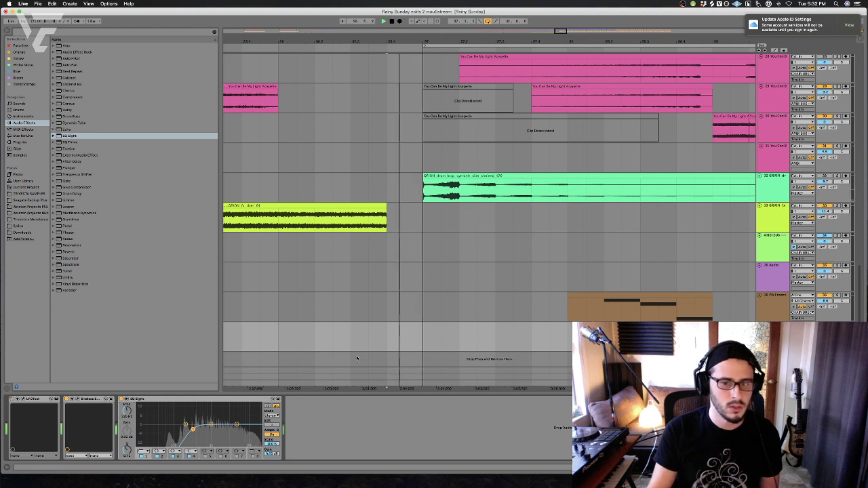
key(space)
key(space)
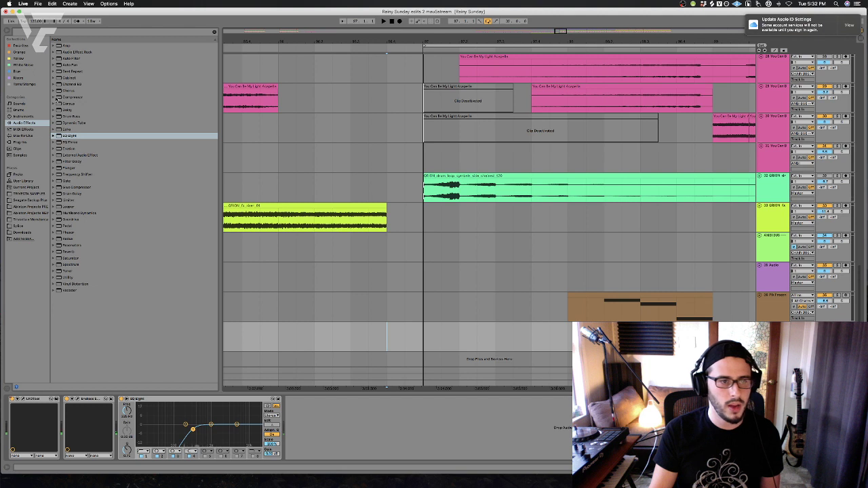
Add the Saturator preset A Bit Warmer after the EQ Eight on the bus
click(55, 259)
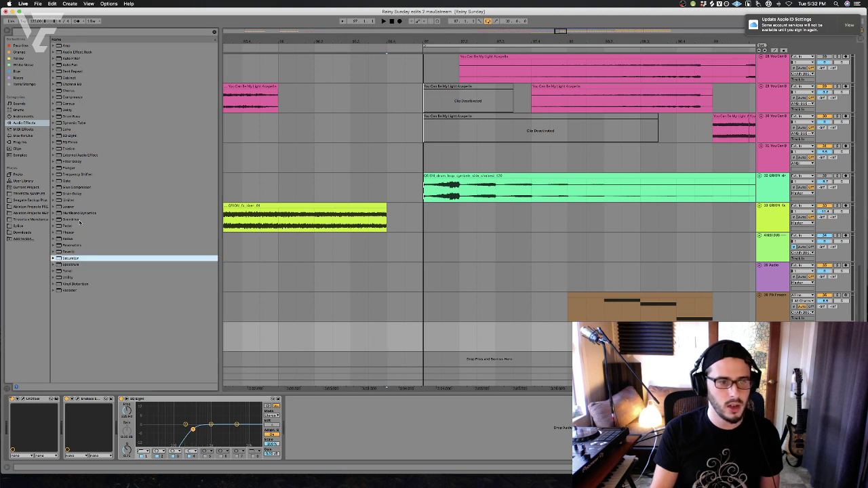
click(53, 260)
drag(78, 265, 325, 401)
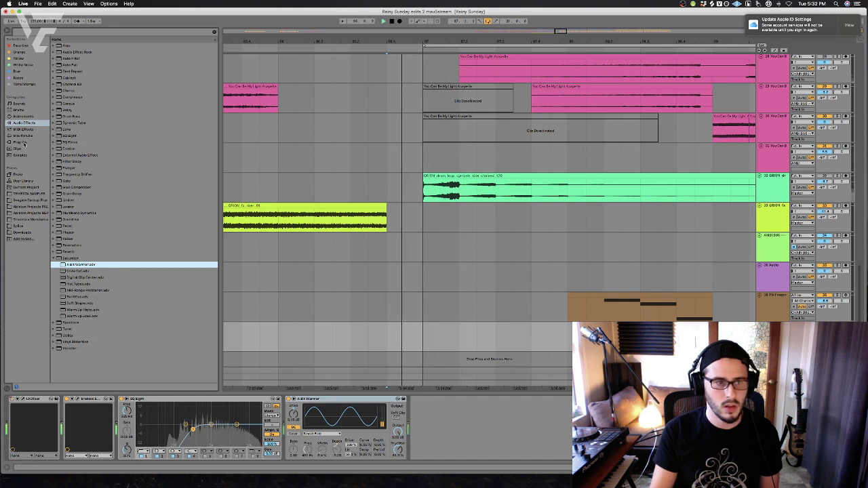
Add the Valhalla DSP reverb ValhallaRoom to the end of the bus chain and resume playback
click(21, 141)
click(56, 44)
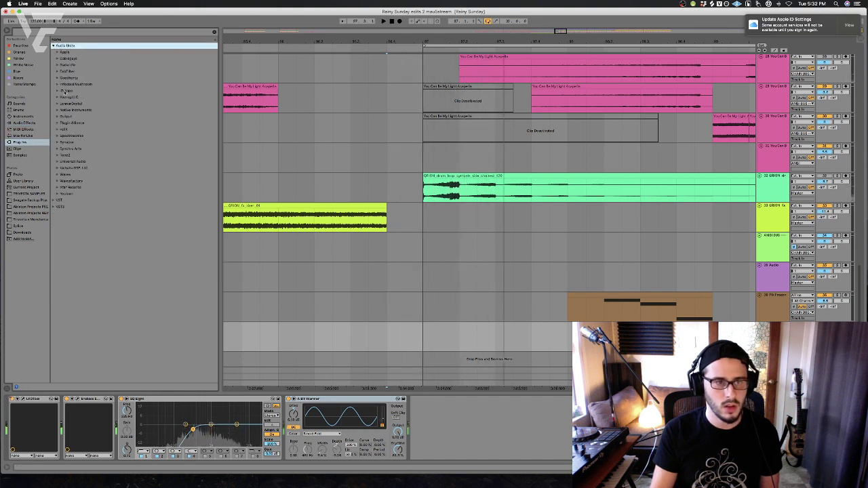
click(57, 167)
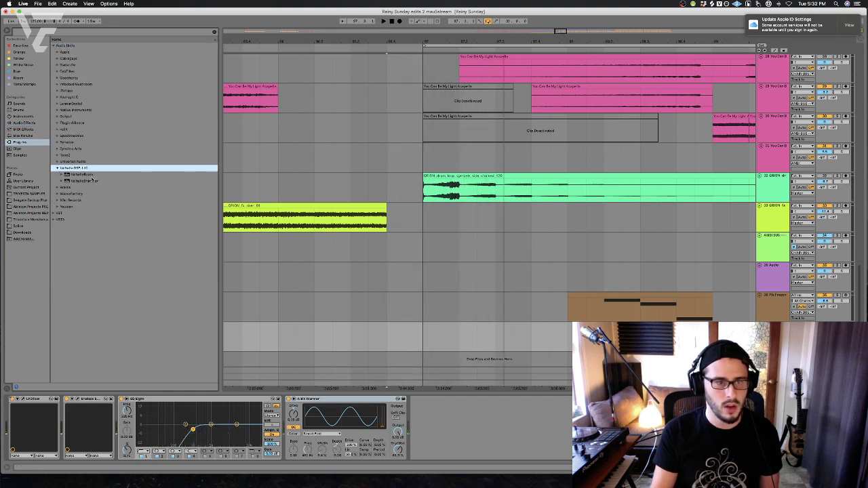
click(99, 182)
click(96, 175)
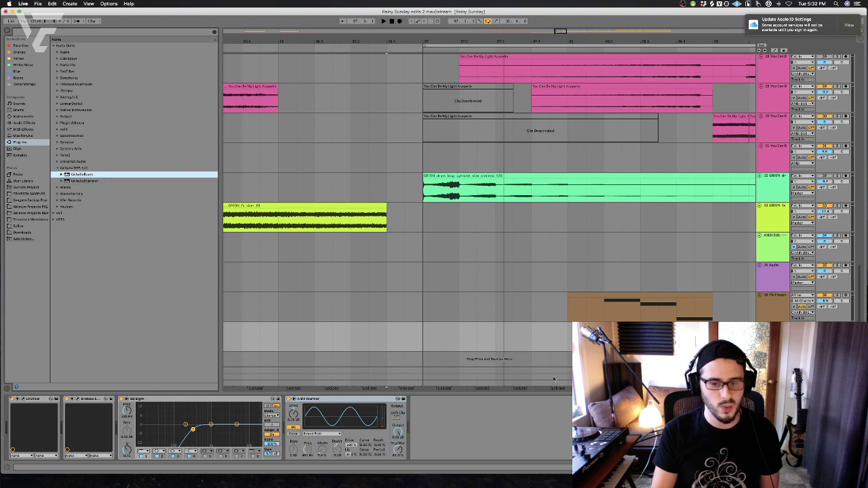
key(Return)
key(space)
click(181, 421)
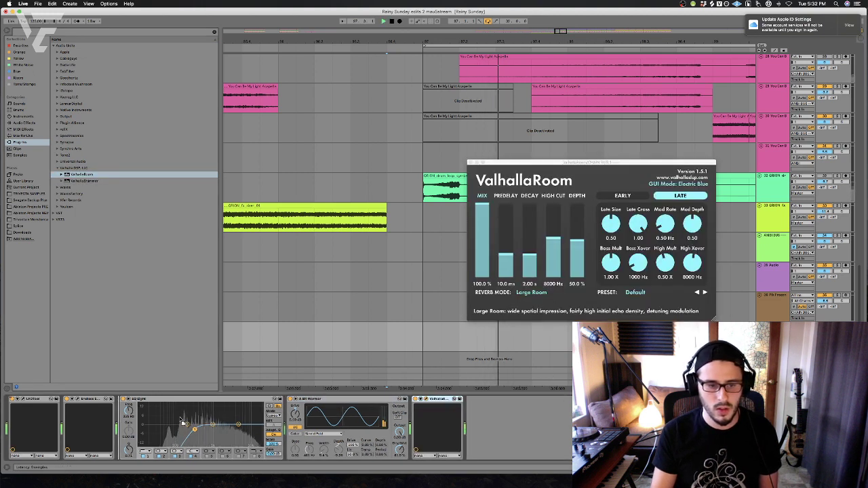
Move ValhallaRoom ahead of the EQ Eight, group it with the EQ and Saturator into a rack, and close the reverb's window
drag(437, 399, 146, 404)
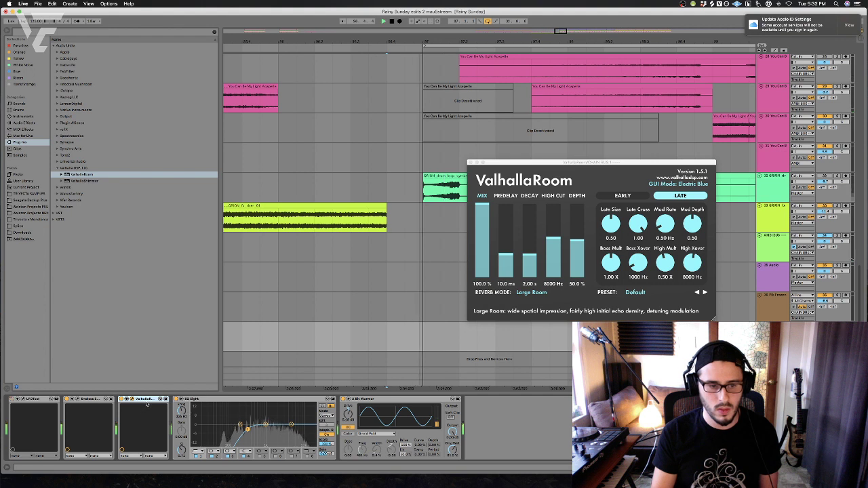
shift+click(369, 399)
key(super+g)
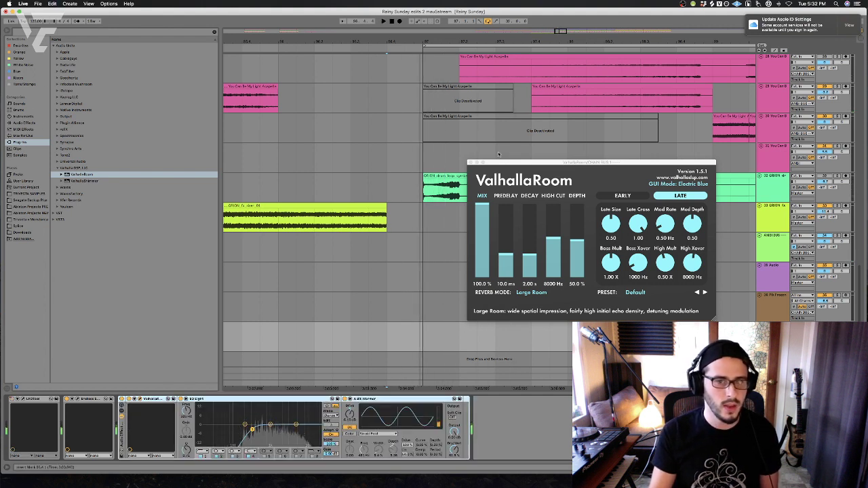
click(471, 163)
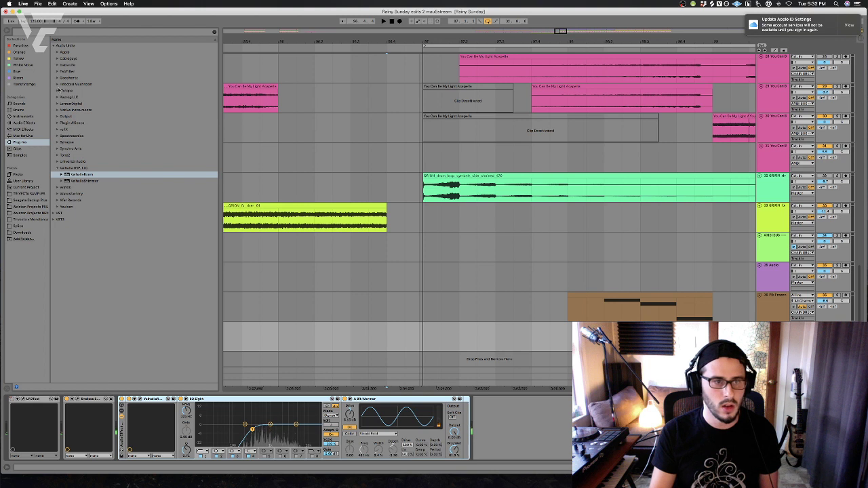
Add a Limiter after the Saturator inside the new effect rack and play back the transition
click(30, 32)
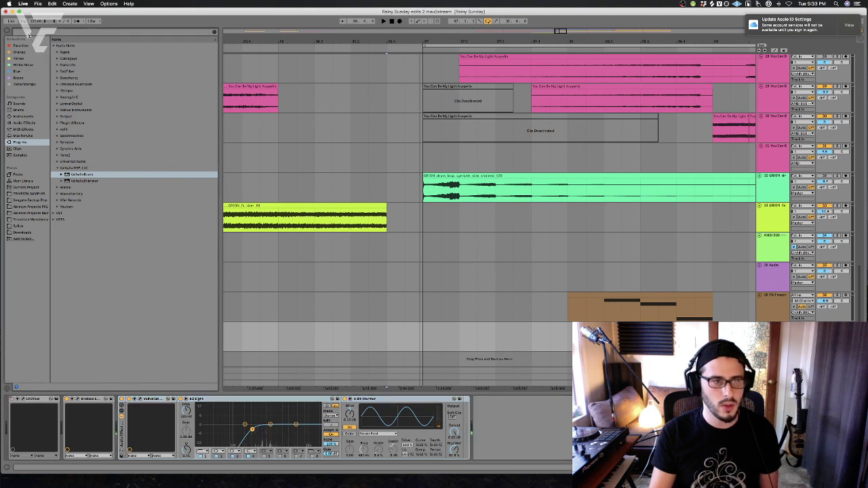
click(27, 122)
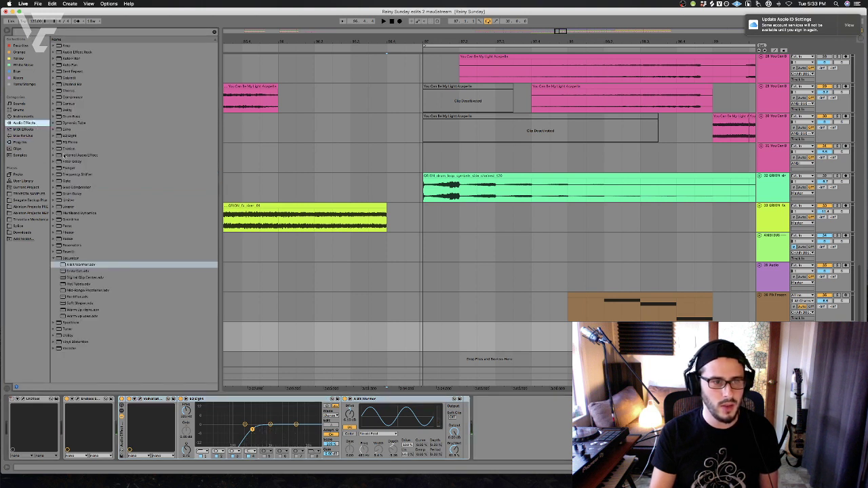
drag(77, 205, 449, 436)
key(space)
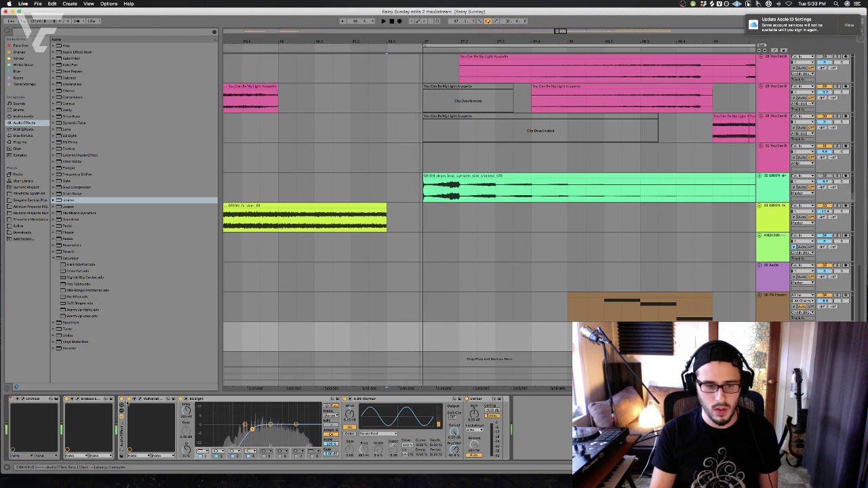
Automate the effect rack to switch on only for the beat from 96.4 to 97, and play the transition back
key(space)
key(space)
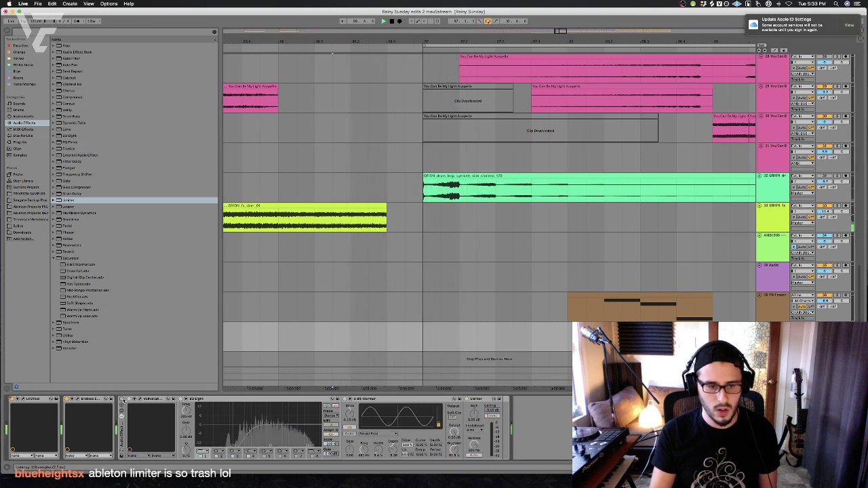
click(396, 336)
key(a)
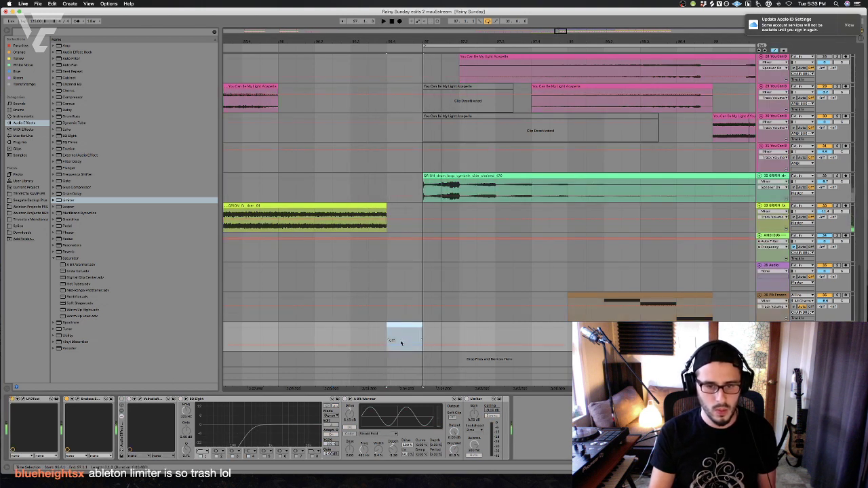
click(350, 332)
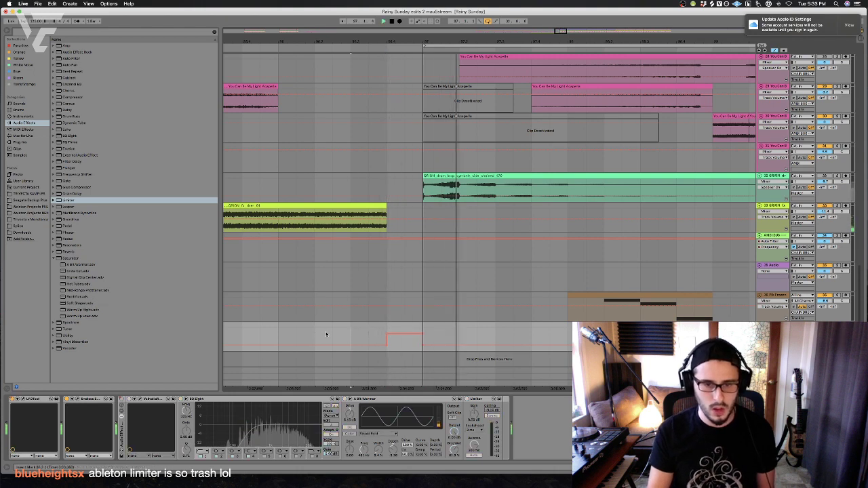
click(353, 337)
key(a)
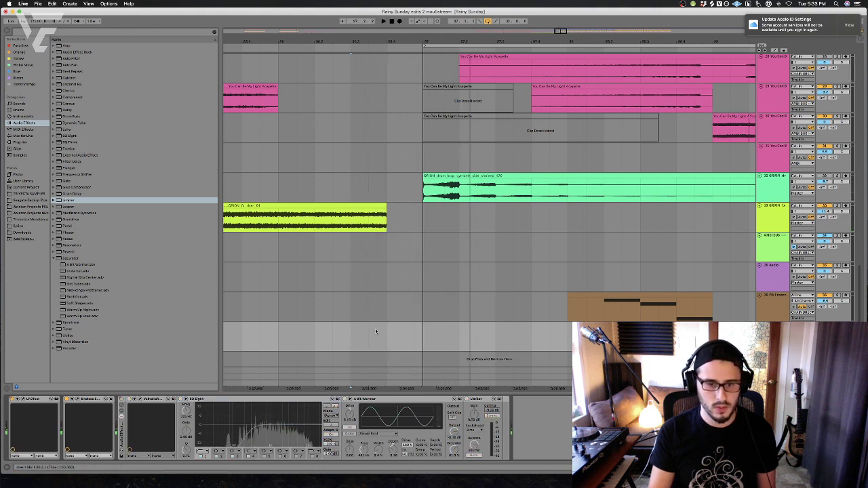
key(space)
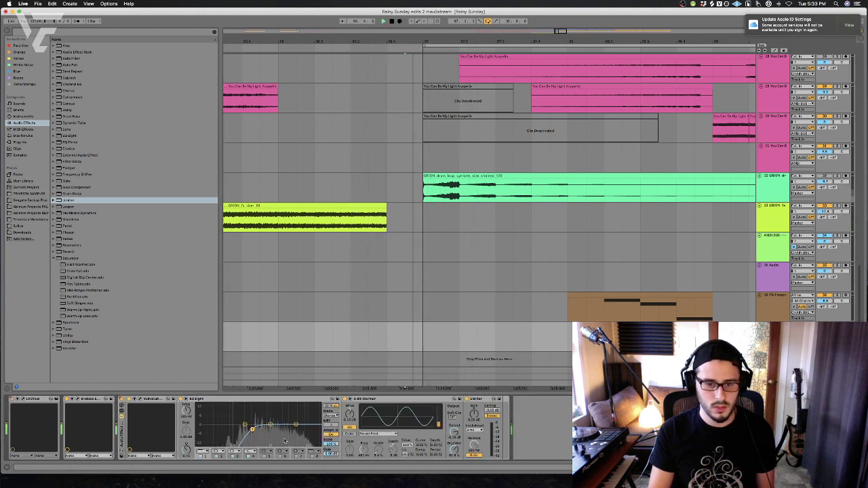
Add a high cut to the rack's EQ Eight alongside the low cut, and replay the lead-in to bar 97
click(414, 340)
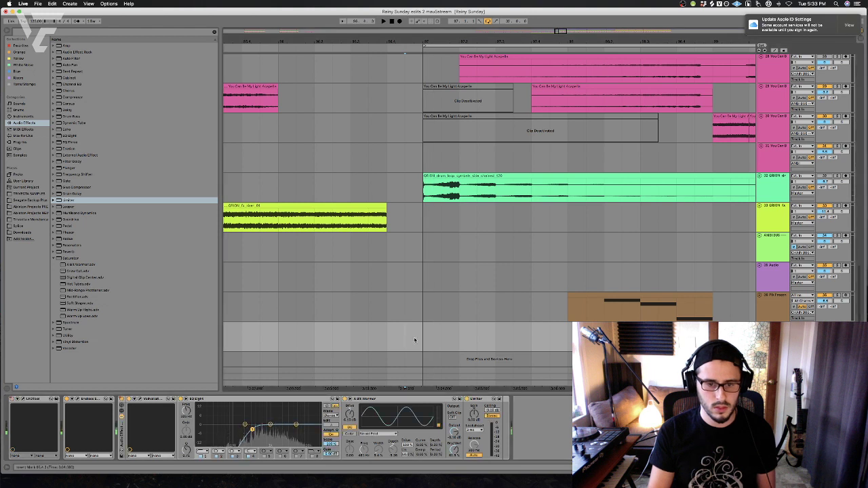
click(250, 455)
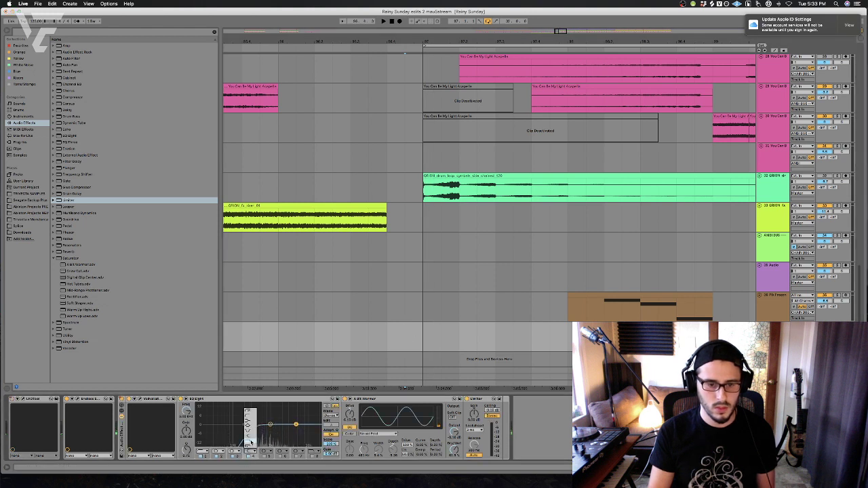
click(284, 424)
key(space)
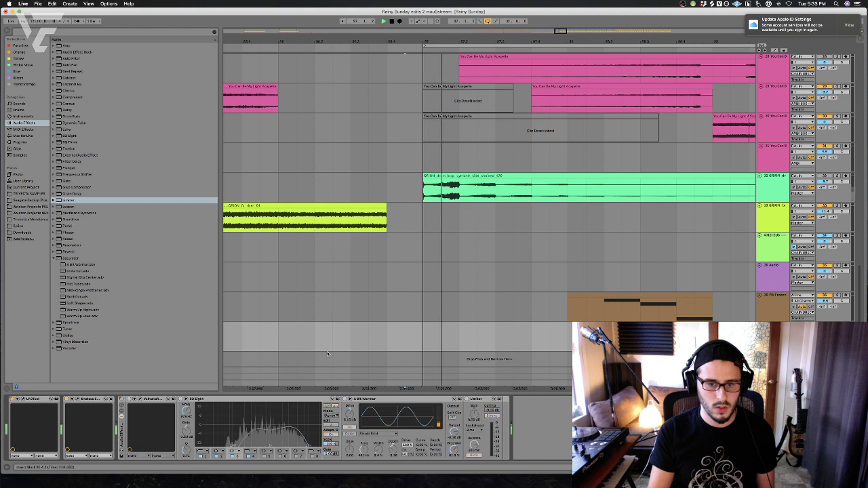
click(332, 339)
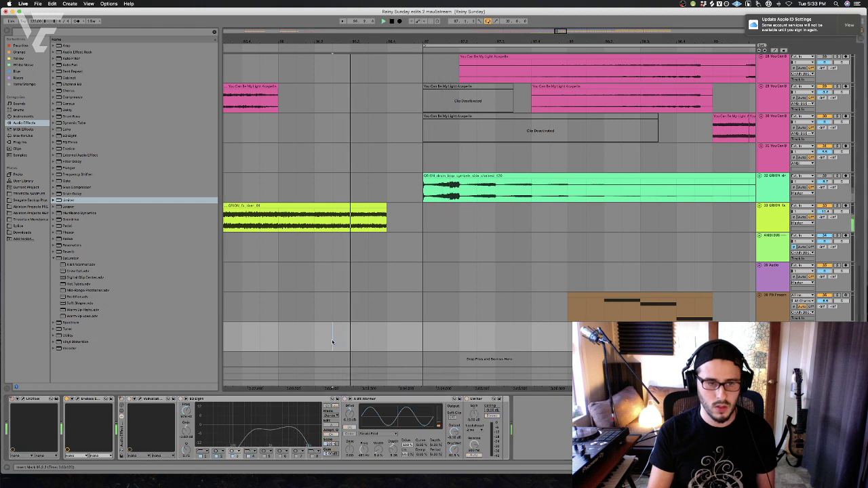
click(288, 337)
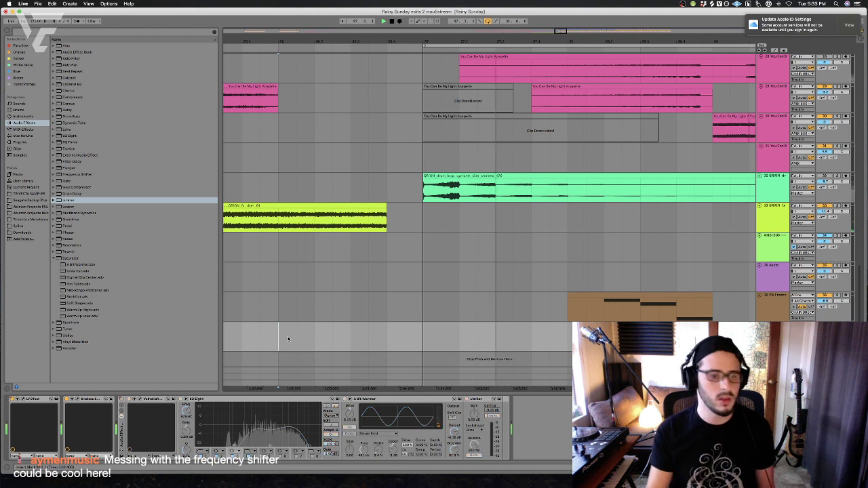
Find the VST plug-in Voxengo MSED, insert it between the rack's EQ Eight and Saturator, and play back the transition
key(space)
click(40, 142)
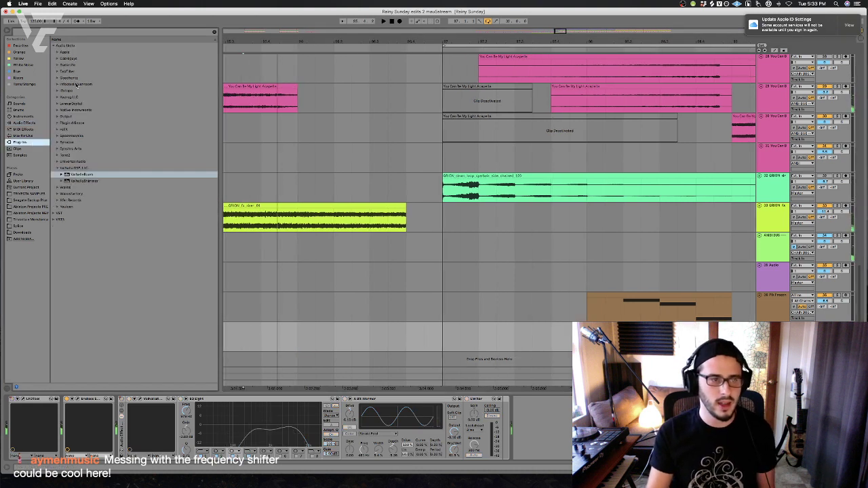
click(63, 32)
text(freq)
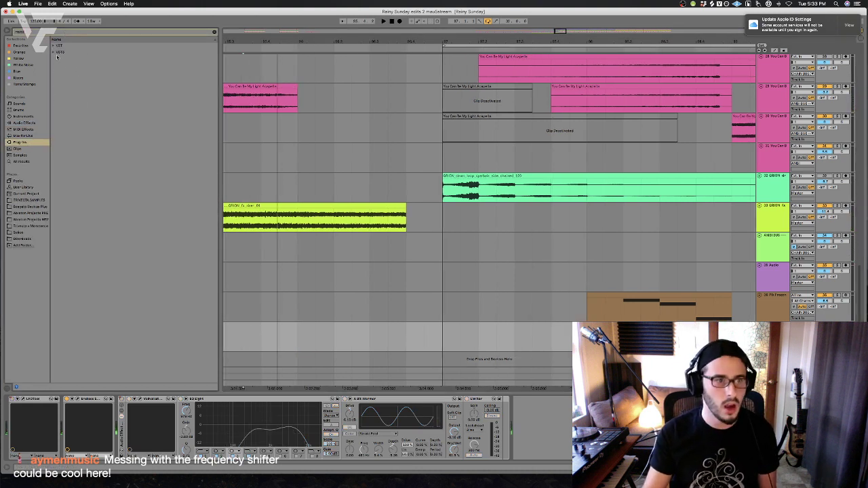
click(56, 46)
key(Down)
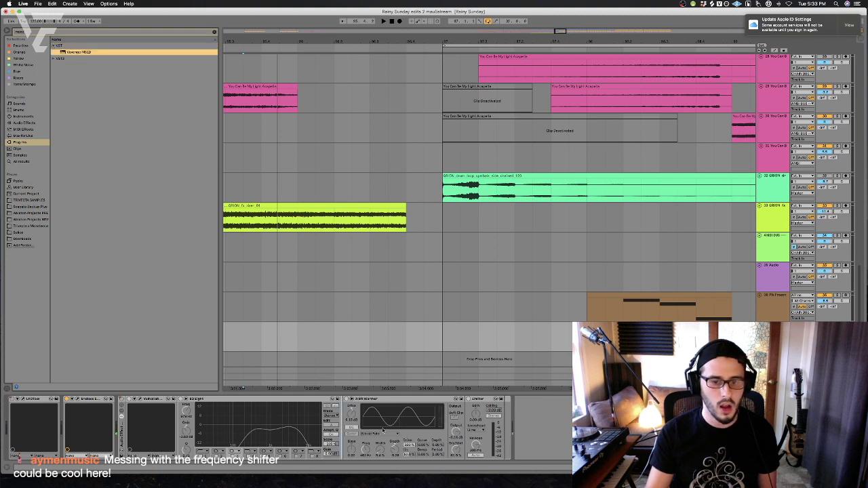
key(Return)
key(space)
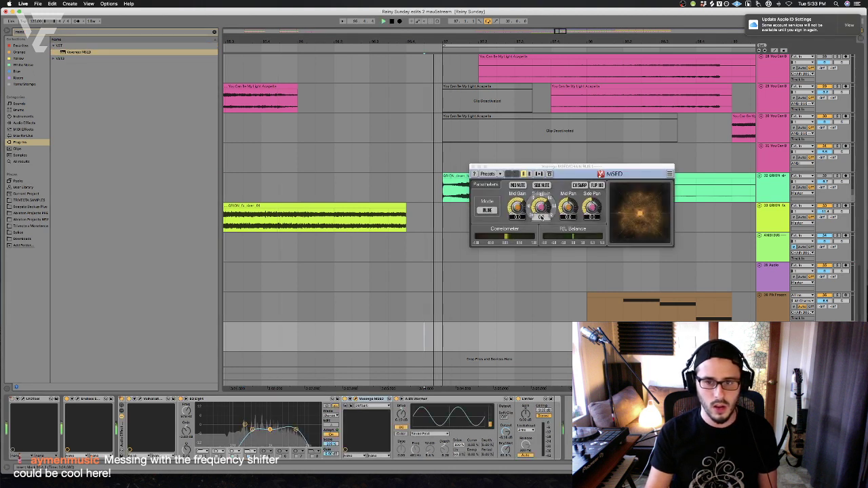
Lower MSED's Mid Gain to about -6.4 dB, auditioning the transition into bar 97 from earlier points
drag(517, 196, 517, 216)
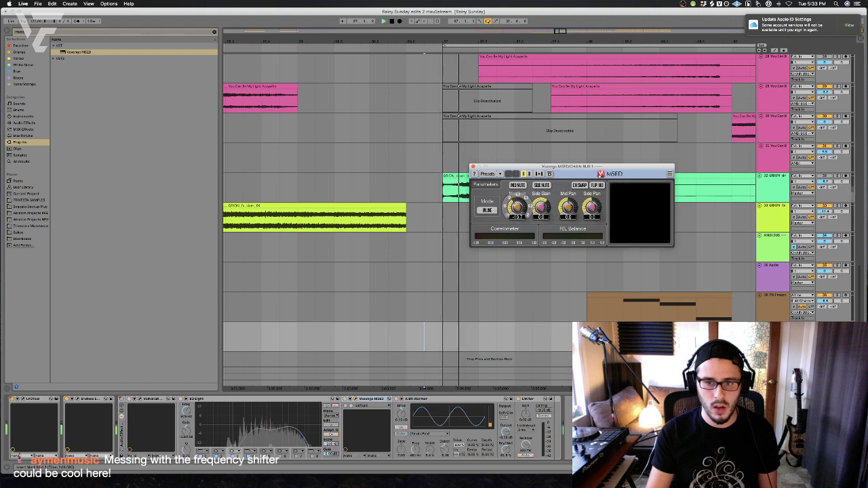
click(362, 345)
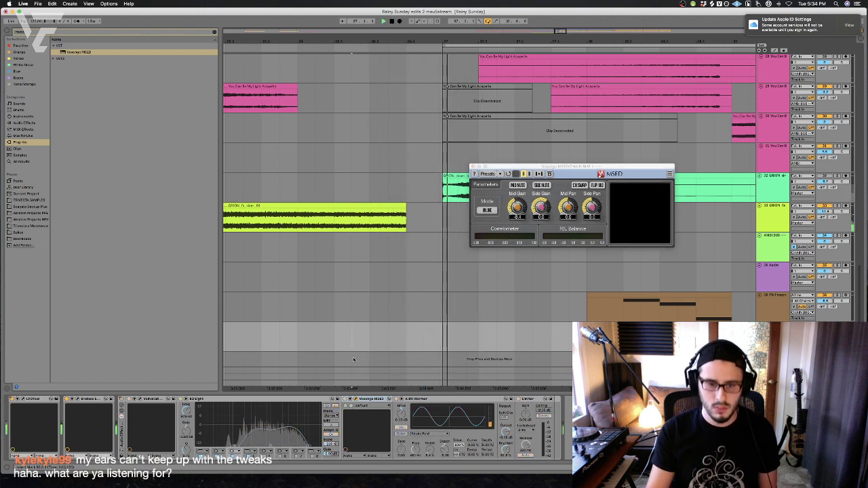
click(517, 197)
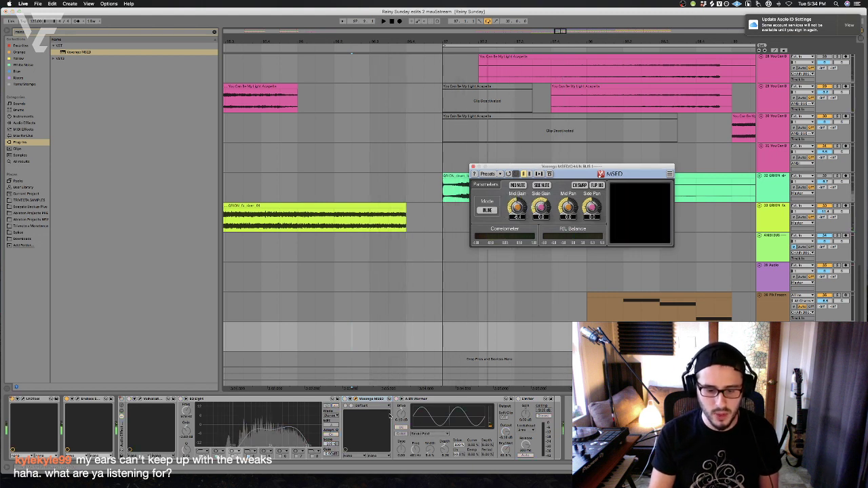
click(283, 344)
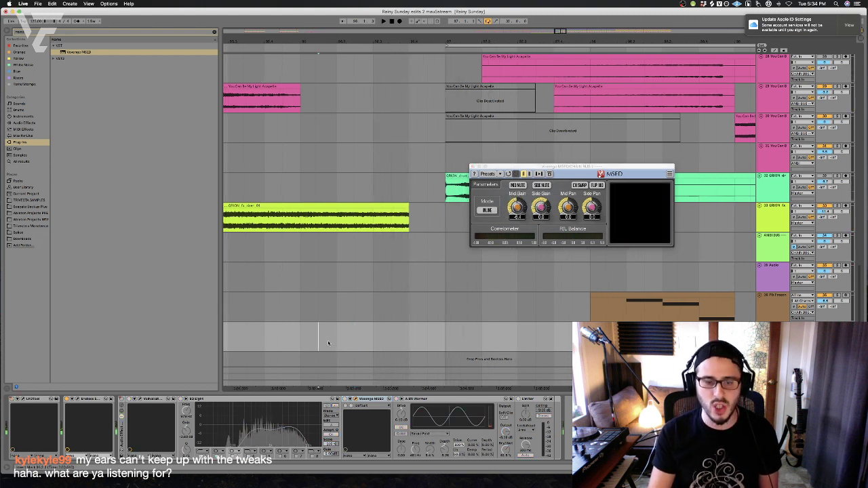
click(271, 342)
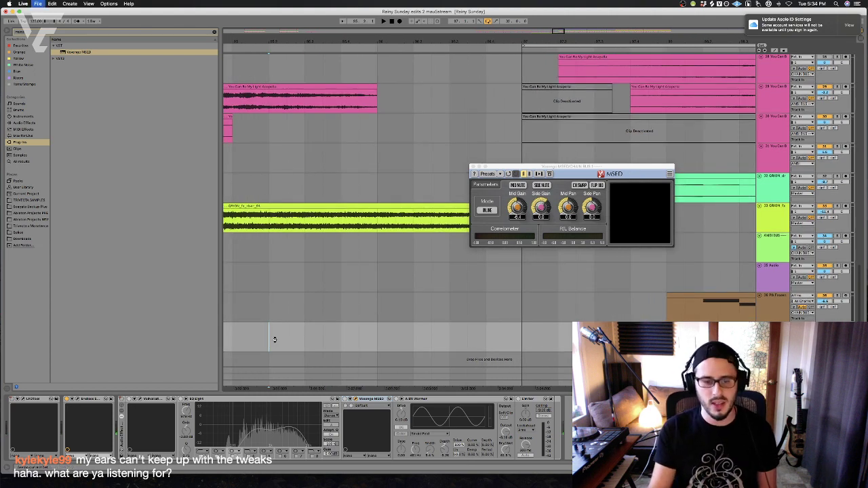
click(275, 344)
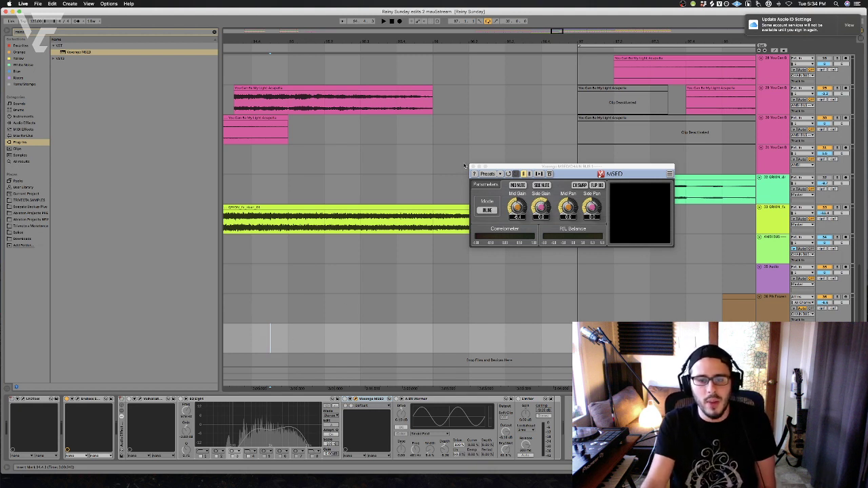
Close the MSED plug-in window and play back the transition from bar 94 and from beat 96.4
click(472, 167)
key(space)
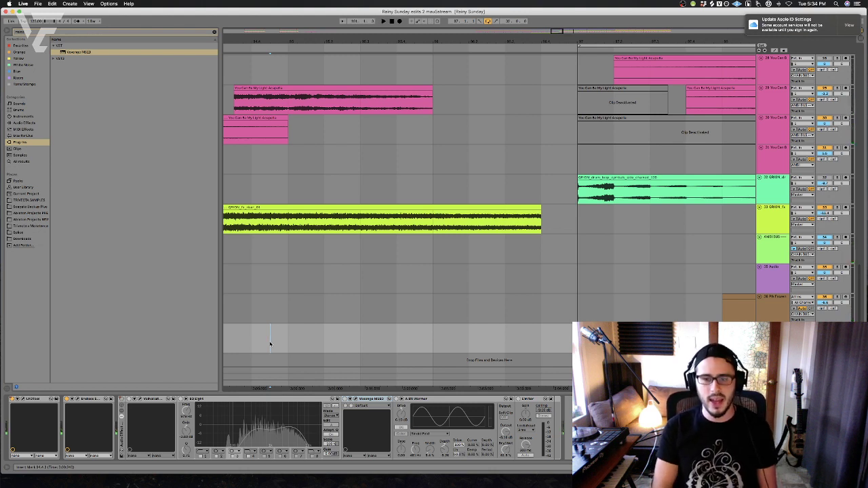
key(space)
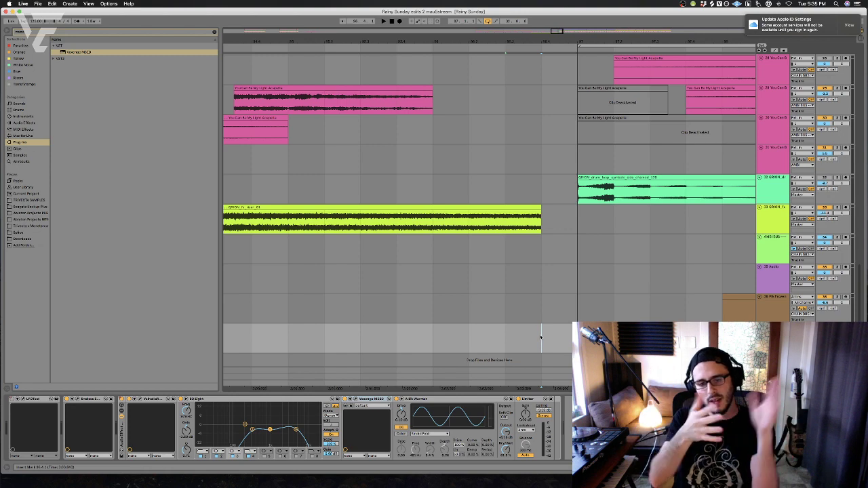
key(space)
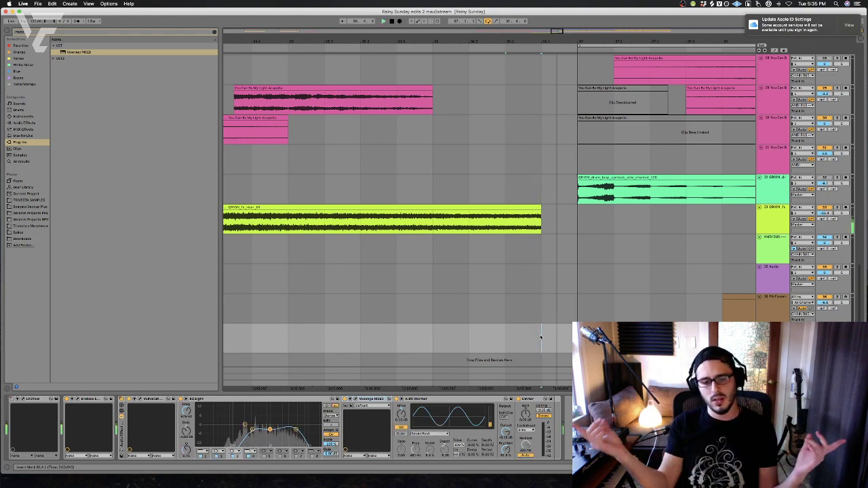
Insert a new audio track directly below the yellow-green ORION riser track
scroll(541, 337, up, 10)
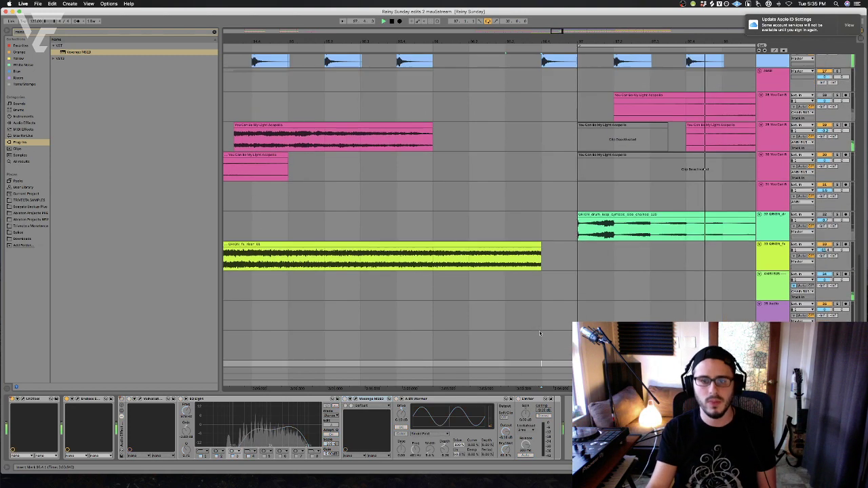
click(542, 346)
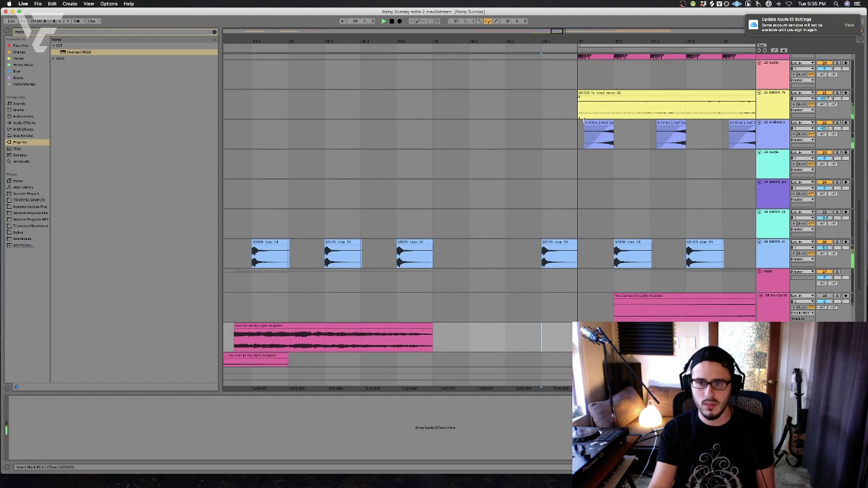
click(541, 134)
key(super+f)
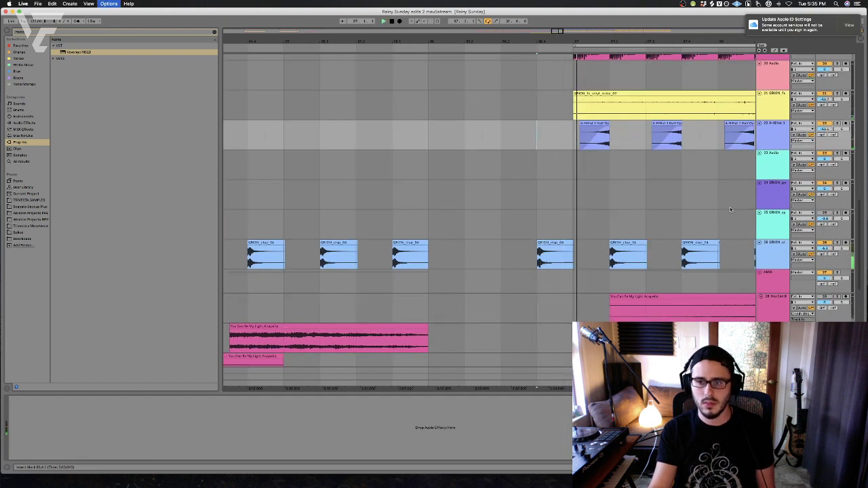
scroll(732, 208, down, 8)
click(598, 233)
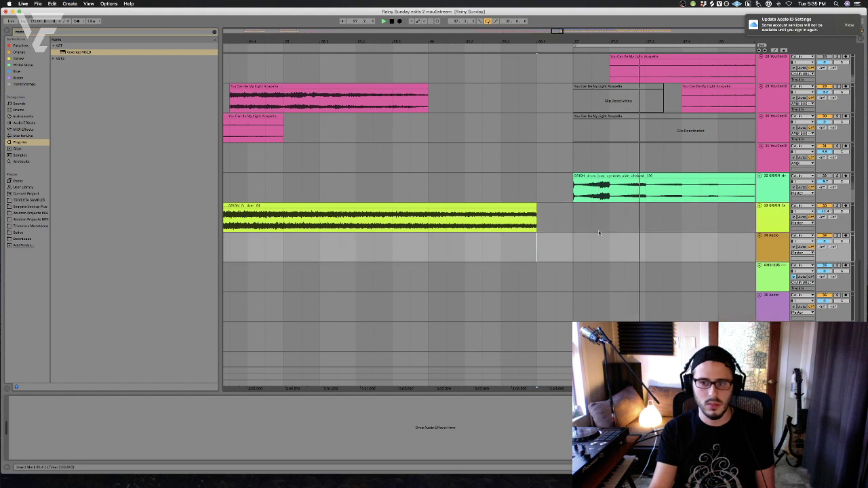
Search the library for ride samples and place a reversed Au5 cymbal ride house clip on the new track around bar 97
click(200, 33)
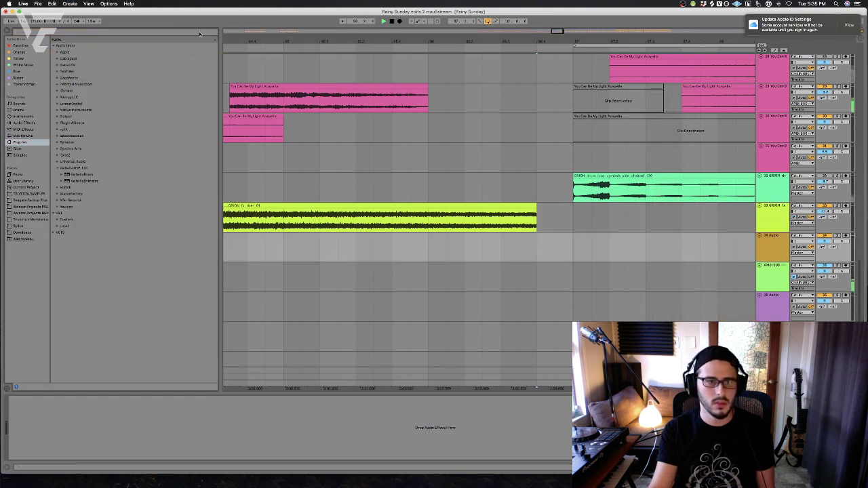
text(mix)
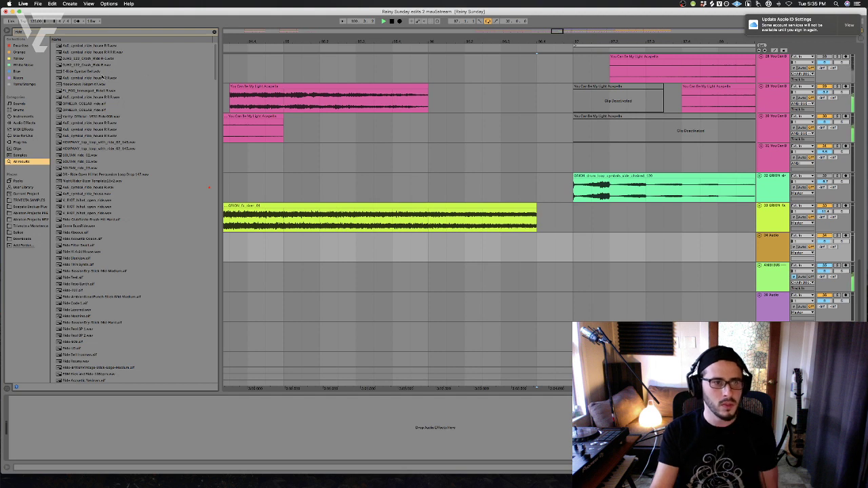
drag(102, 78, 531, 237)
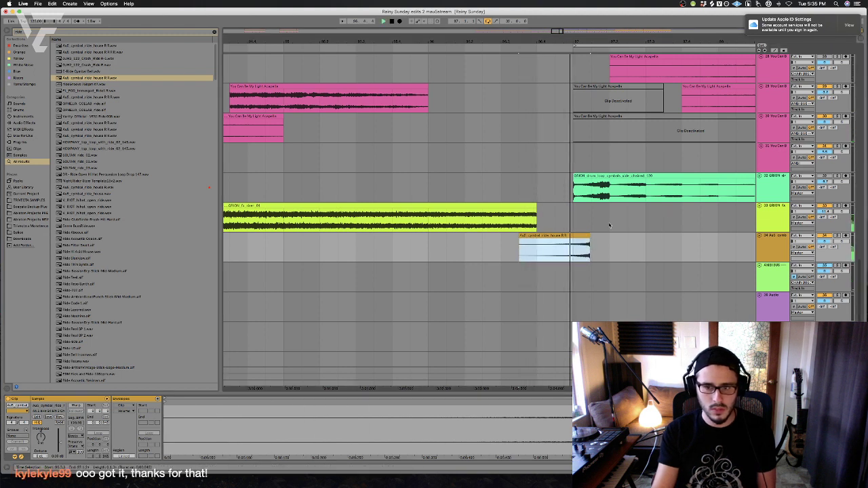
Slide the cymbal ride clip earlier until it ends midway between 96.4 and 97, auditioning its timing
drag(520, 247, 502, 247)
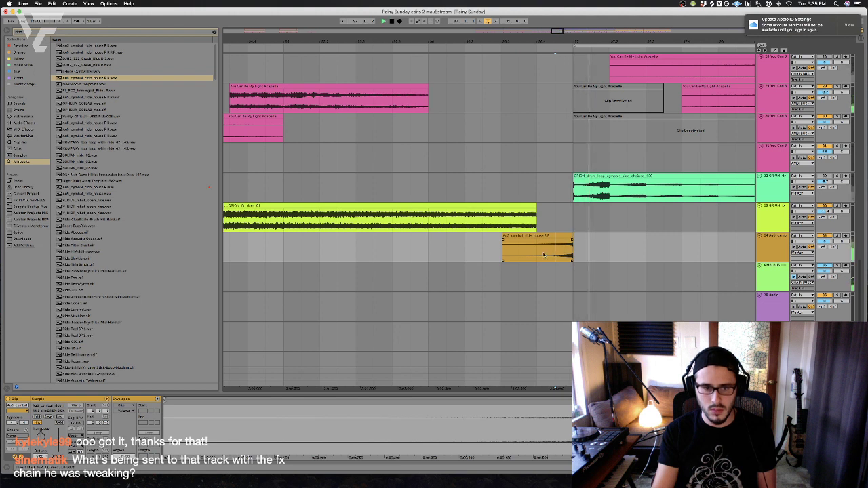
mouse_move(556, 234)
mouse_down()
mouse_move(530, 237)
mouse_move(556, 250)
mouse_move(536, 251)
mouse_up()
click(532, 241)
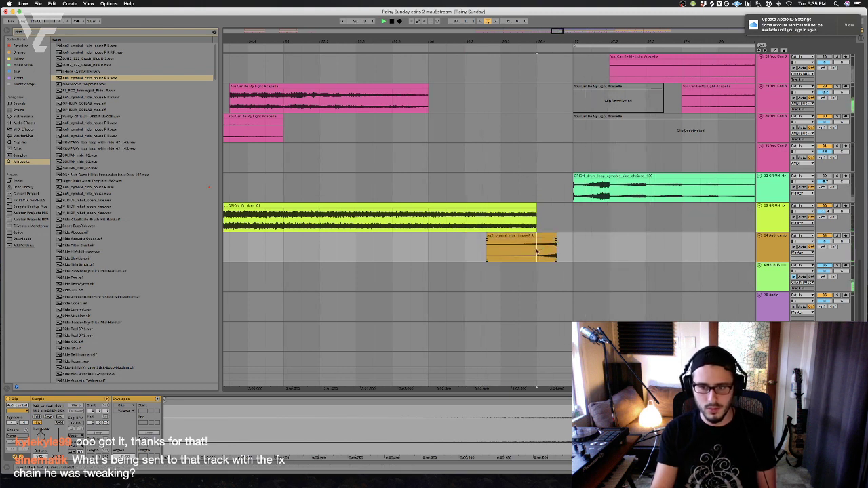
click(537, 254)
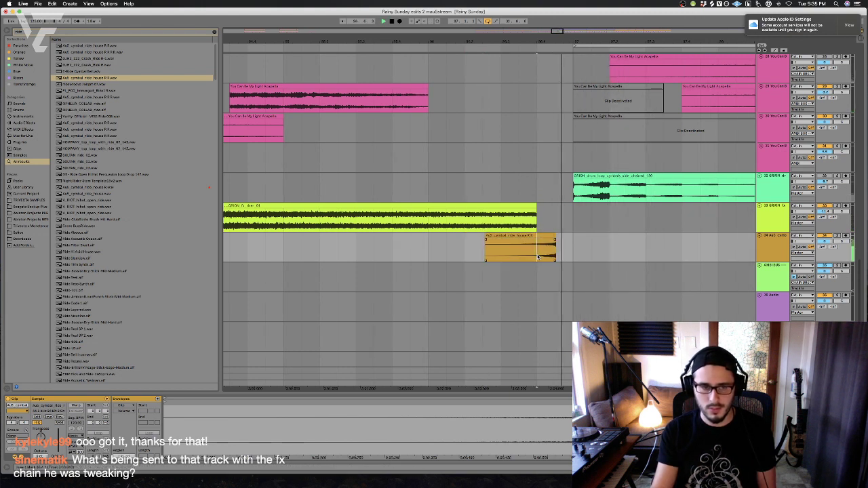
click(468, 252)
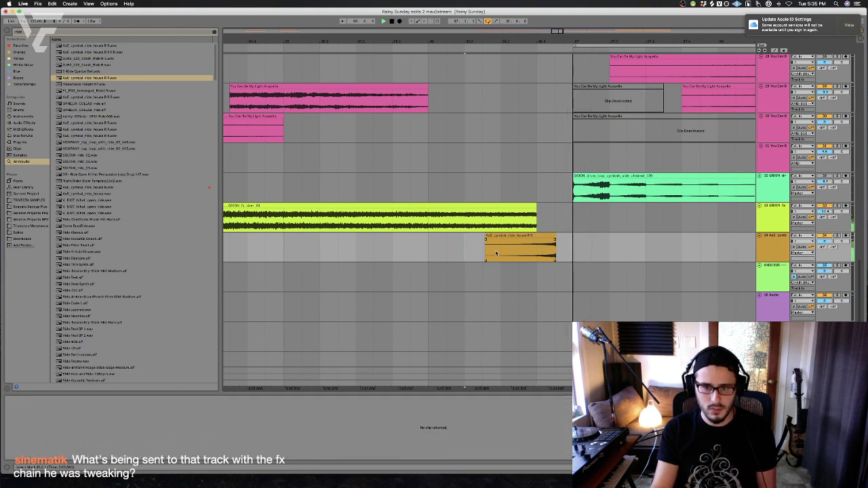
Shorten the cymbal ride clip so that it ends at beat 96.4, level with the end of the riser clip
drag(501, 253, 429, 253)
key(Delete)
drag(609, 253, 500, 253)
key(super+x)
click(480, 253)
key(super+v)
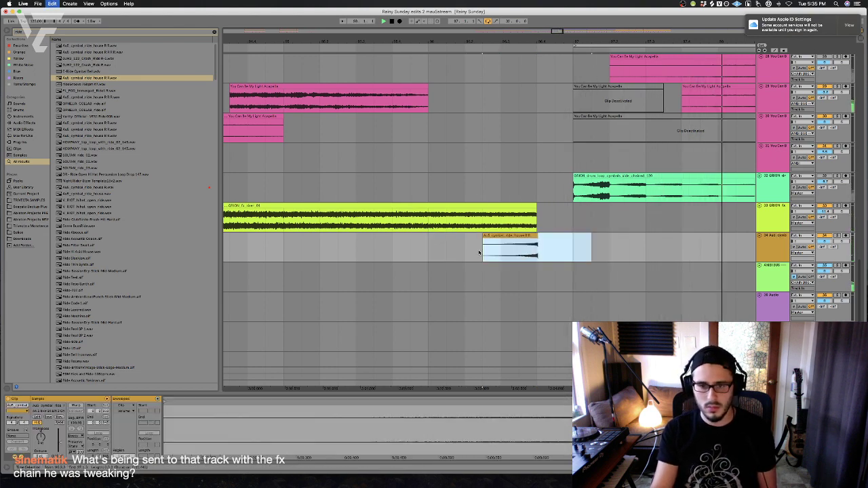
click(510, 252)
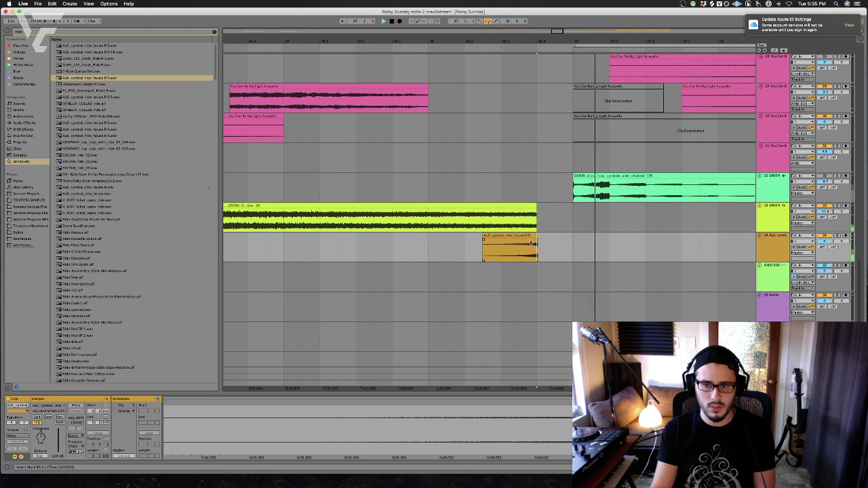
click(527, 239)
Lower the cymbal ride track's volume and replay the lead-in from bar 95
key(space)
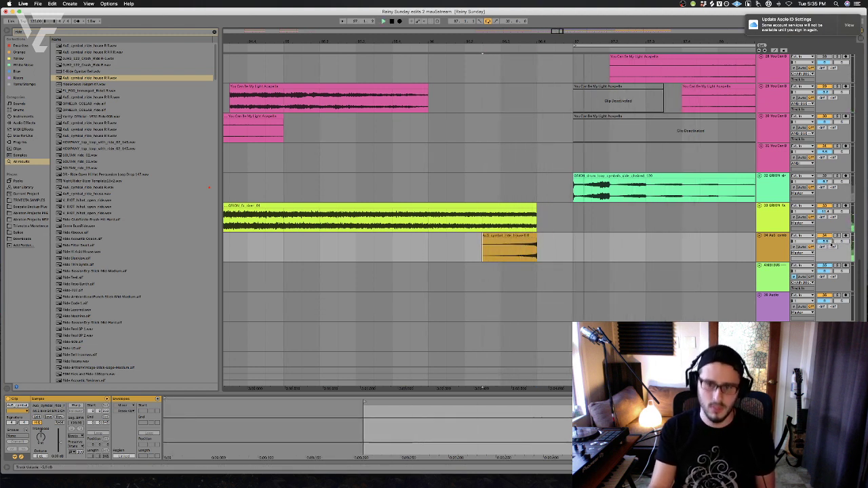
drag(374, 247, 392, 247)
click(373, 248)
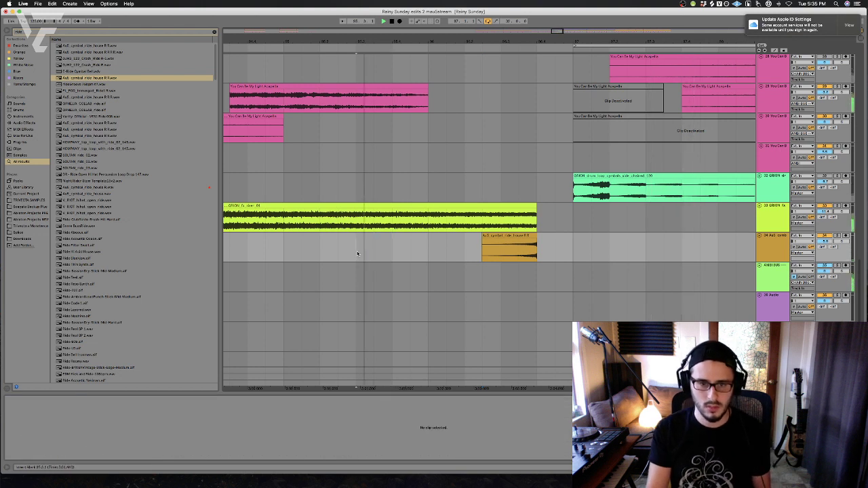
Save the project and play back the wider section leading through the drop at bar 97
key(super+s)
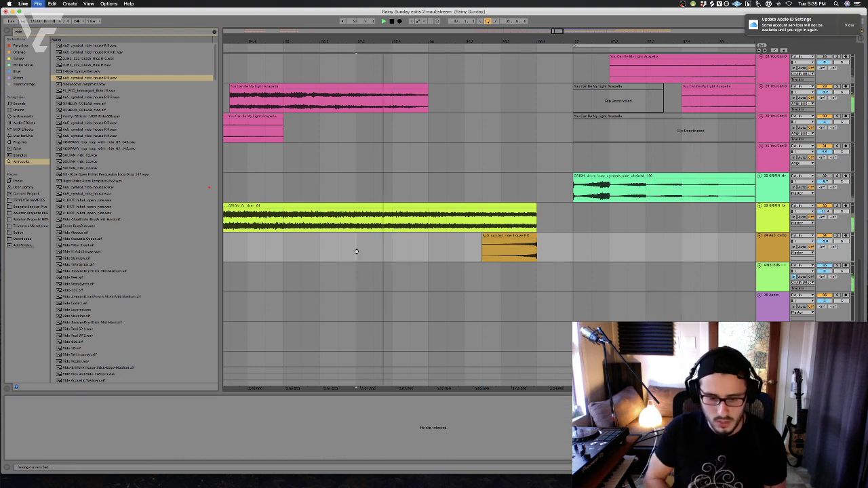
key(space)
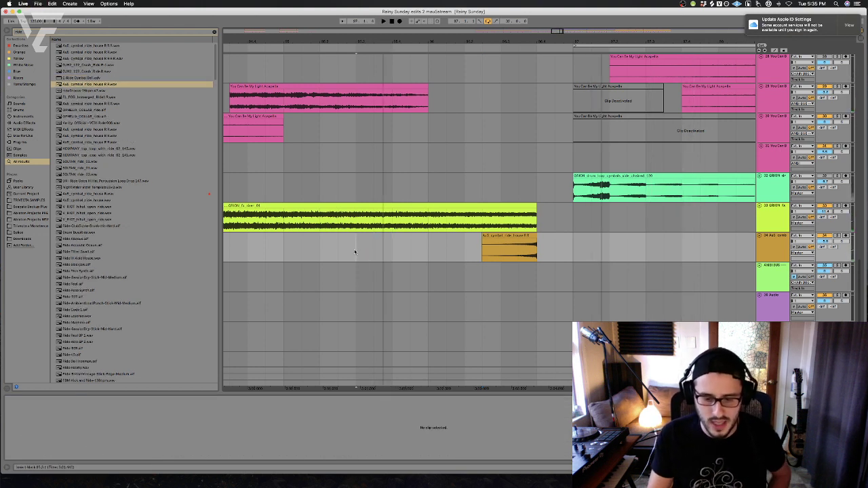
scroll(534, 263, down, 2)
click(373, 336)
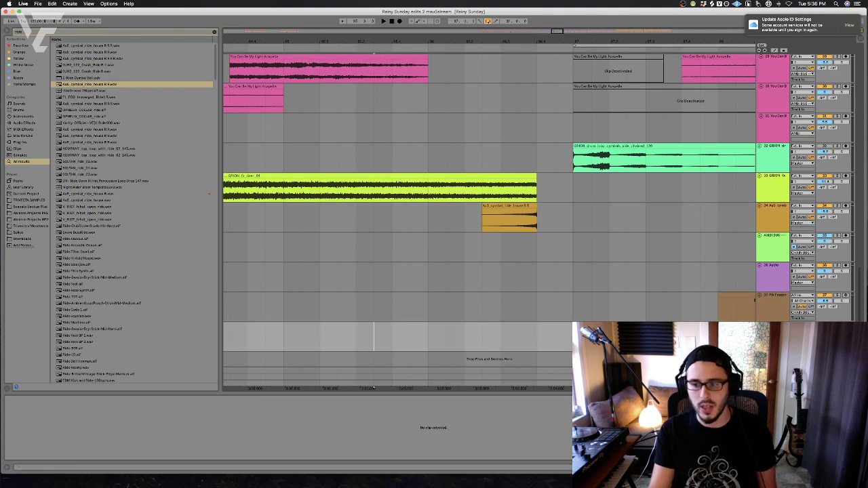
key(space)
scroll(488, 184, left, 5)
click(415, 342)
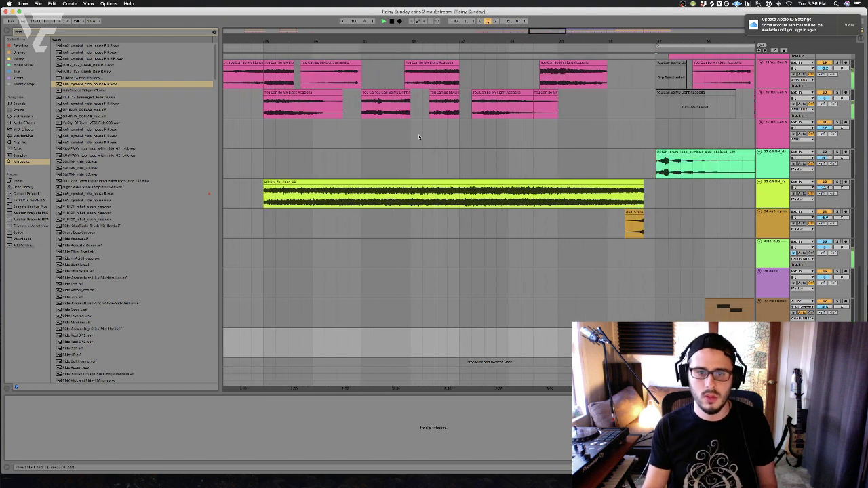
Go back to the first track's opening MIDI clip at bar 73 and play the arrangement from there
click(312, 139)
scroll(314, 141, up, 3)
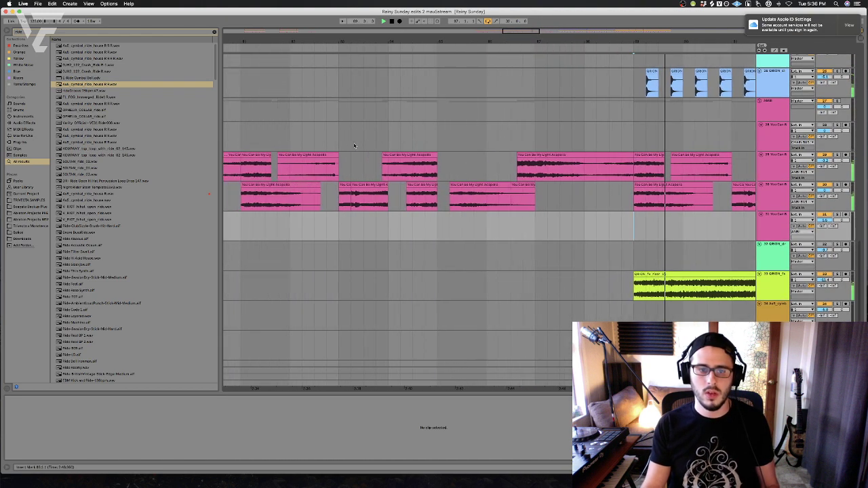
scroll(366, 144, down, 3)
scroll(379, 144, up, 10)
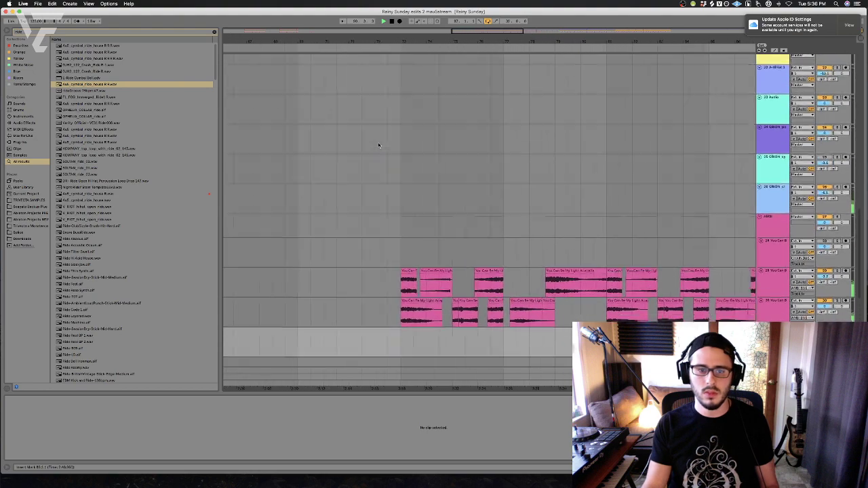
scroll(406, 165, up, 10)
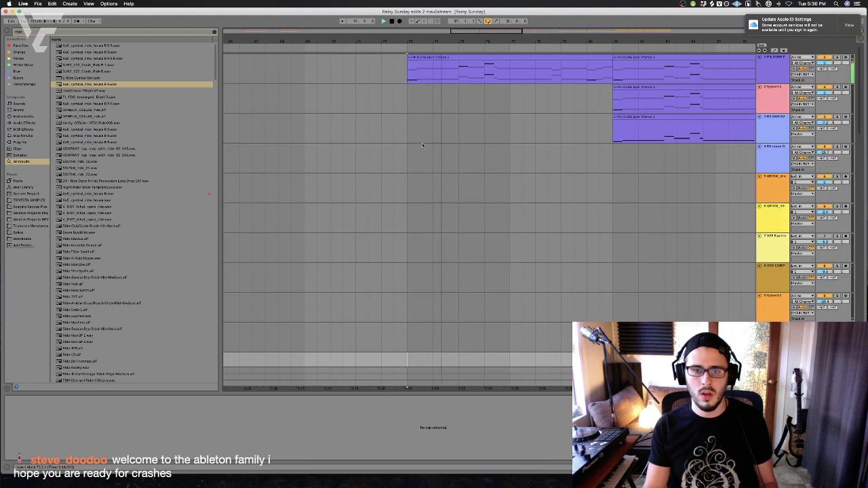
scroll(422, 145, right, 1)
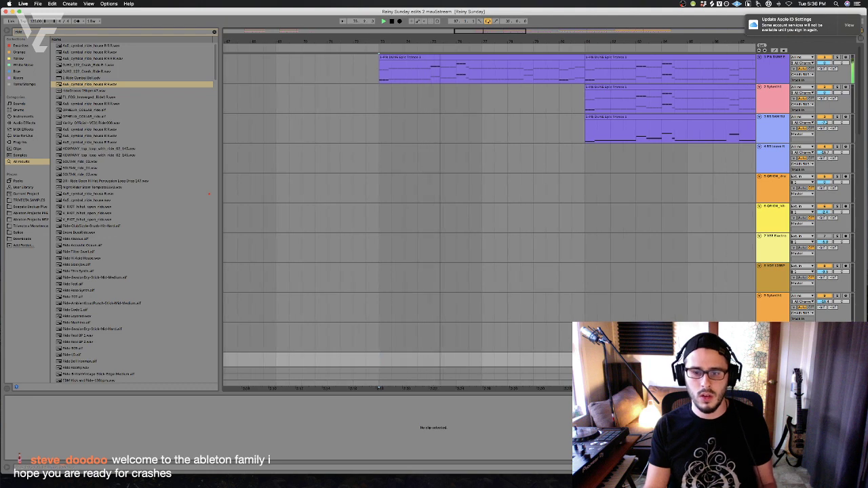
Check the first track's device chain, hide the detail view and replay from bar 73
click(393, 79)
key(shift+Tab)
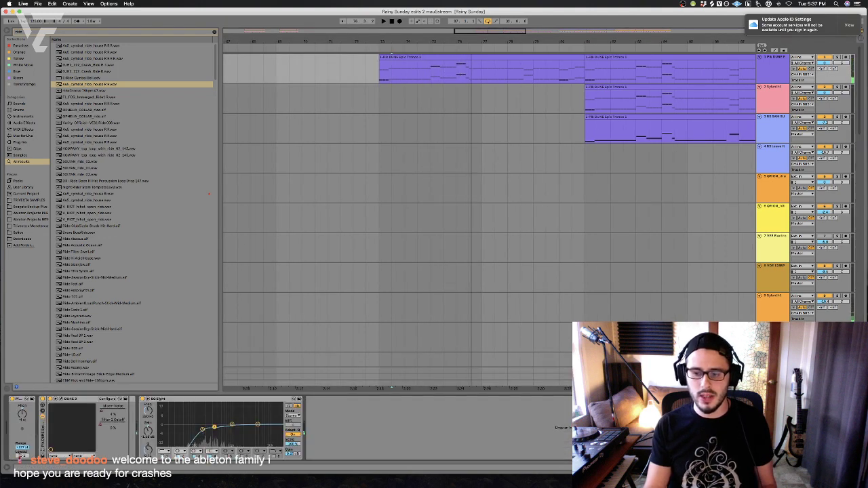
key(super+alt+l)
key(space)
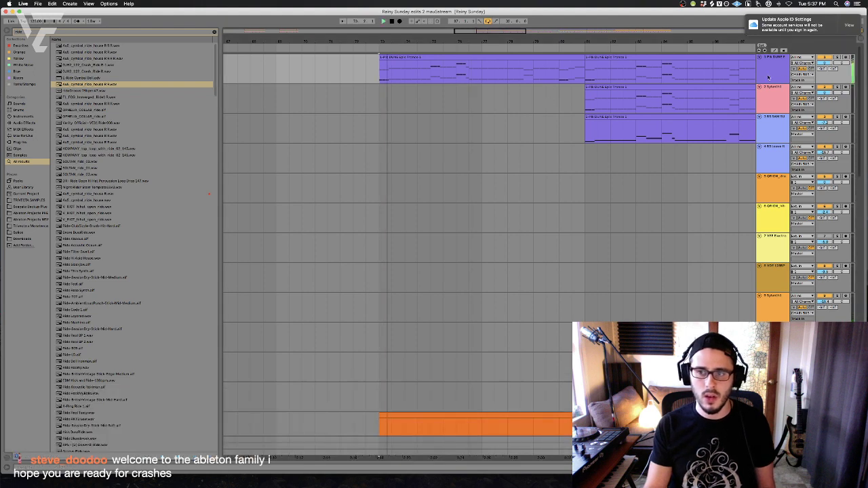
Show the automation lanes and display DUNE 3's Filter 1 Cutoff on the first track
key(a)
click(771, 63)
click(770, 69)
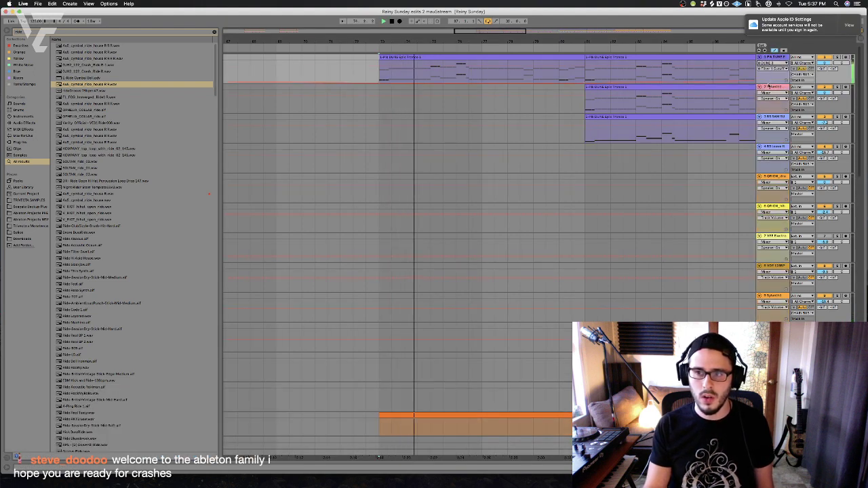
Display DUNE 3's Mixer Noise automation on the first track, select its opening clip and replay from bar 73
scroll(771, 69, down, 2)
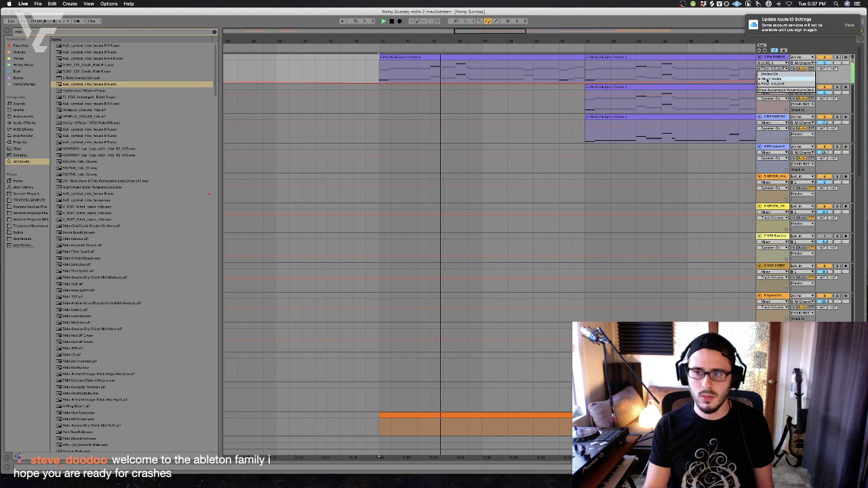
click(500, 57)
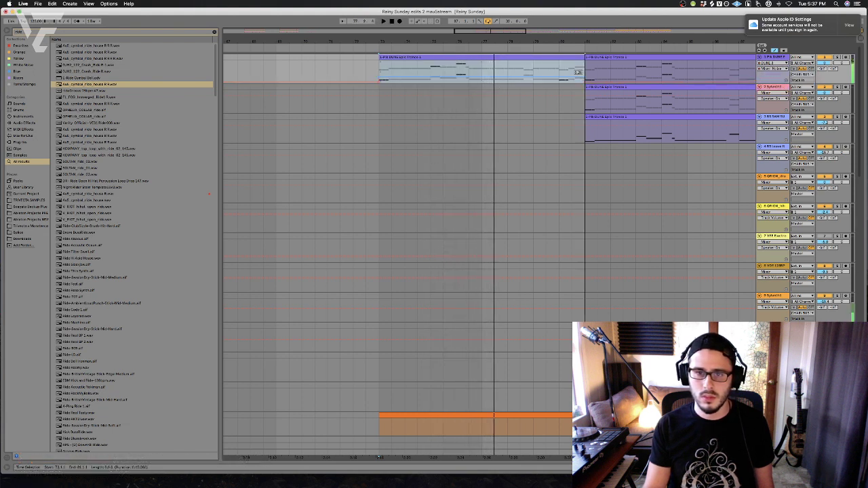
click(379, 457)
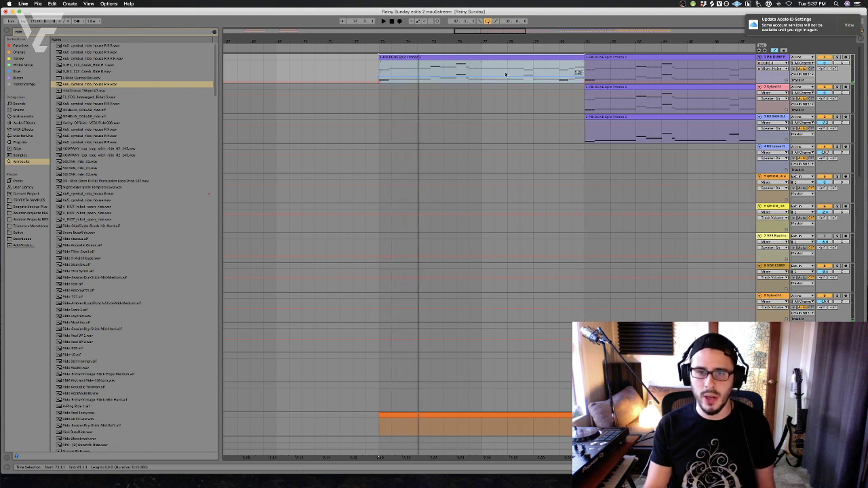
key(space)
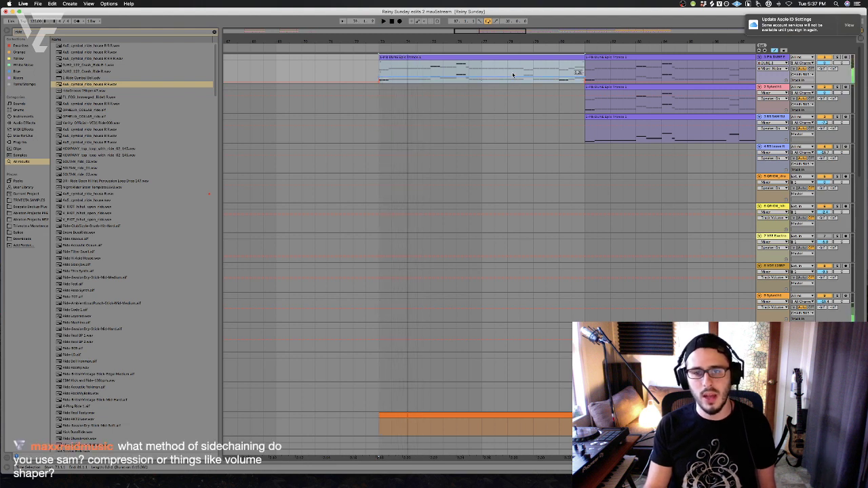
key(space)
key(space)
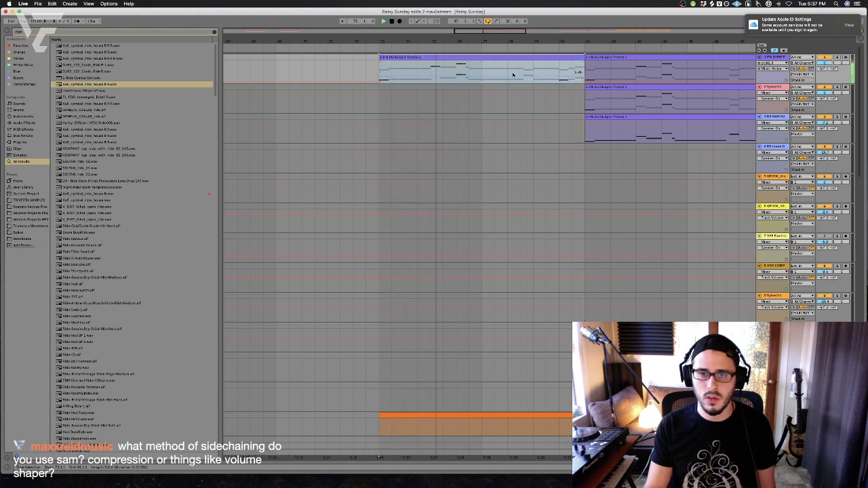
Review the noise automation along the first track's clips at bars 81 and 89
scroll(516, 74, right, 5)
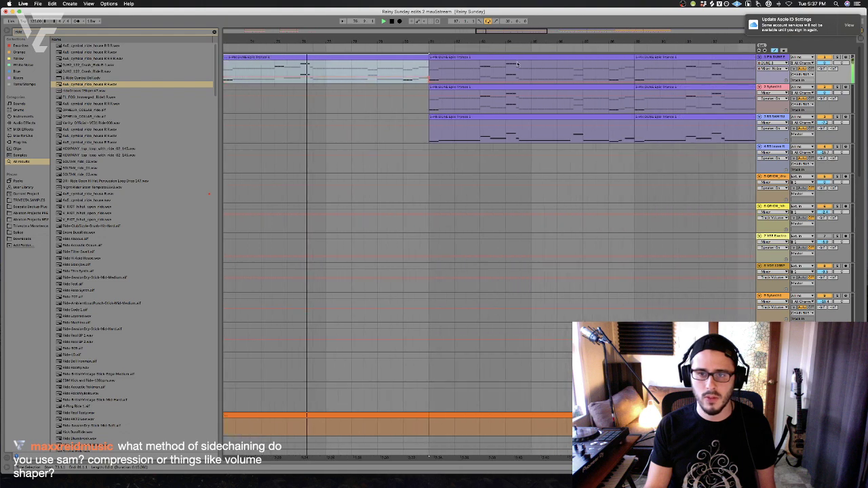
click(448, 75)
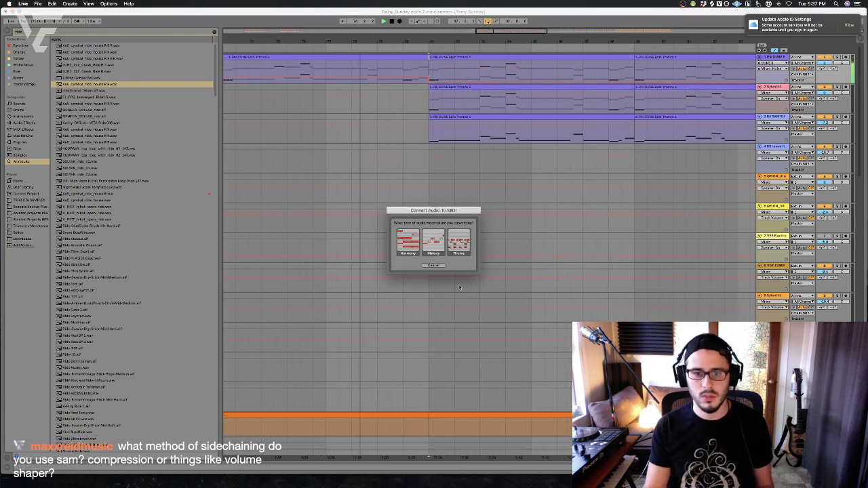
key(Escape)
click(454, 61)
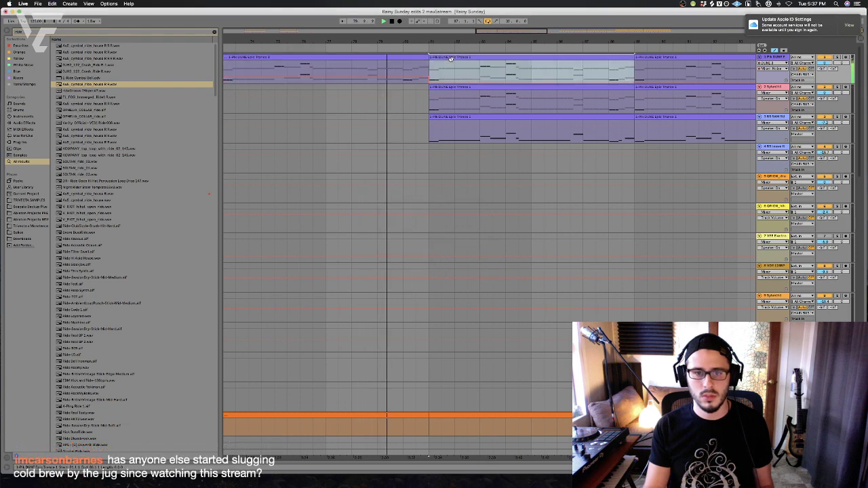
scroll(474, 64, right, 3)
click(578, 61)
scroll(577, 81, right, 3)
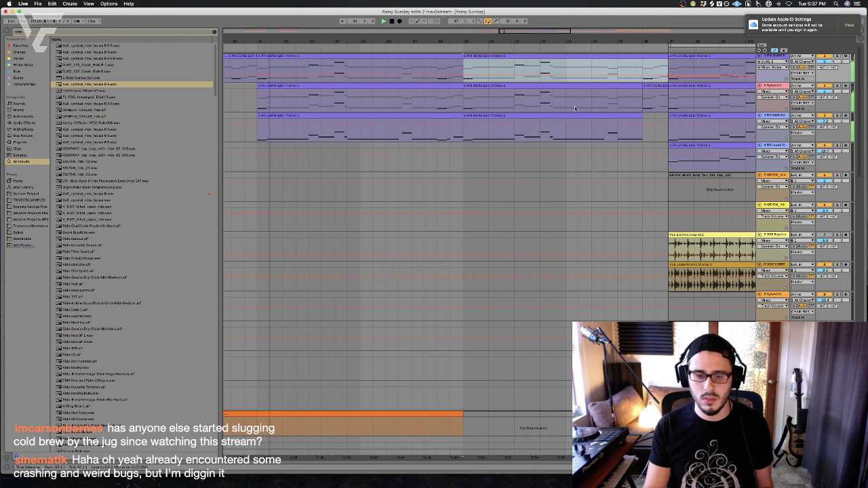
Hide the automation lanes, solo the third track and bring up the device chain behind its bar 81 clip
click(493, 103)
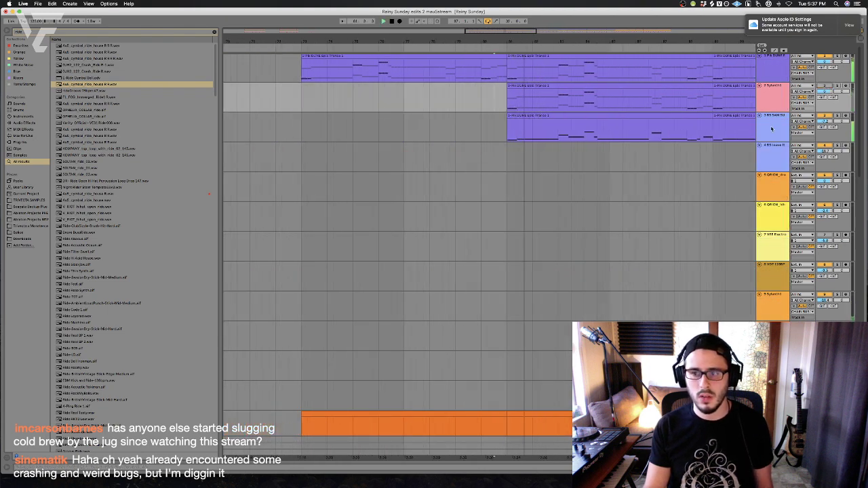
click(838, 117)
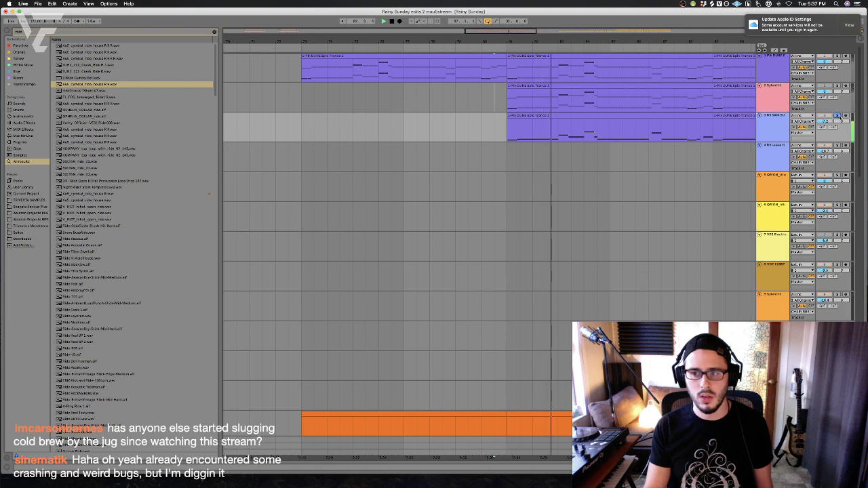
double_click(617, 117)
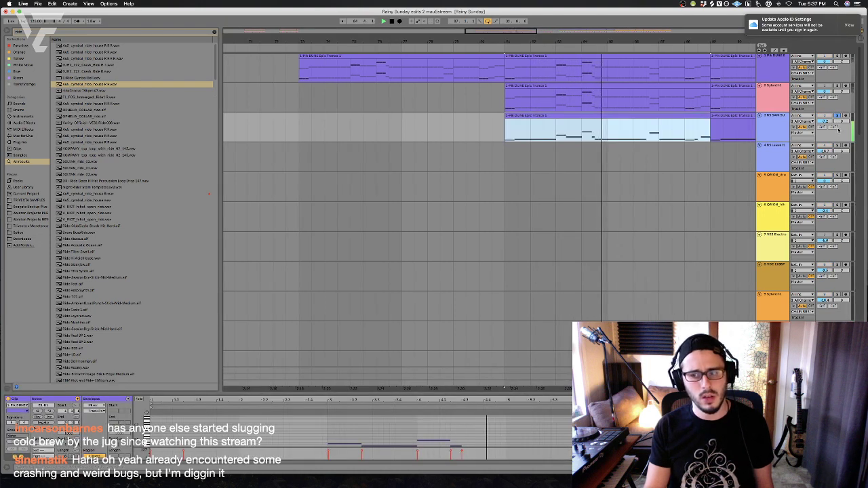
key(shift+Tab)
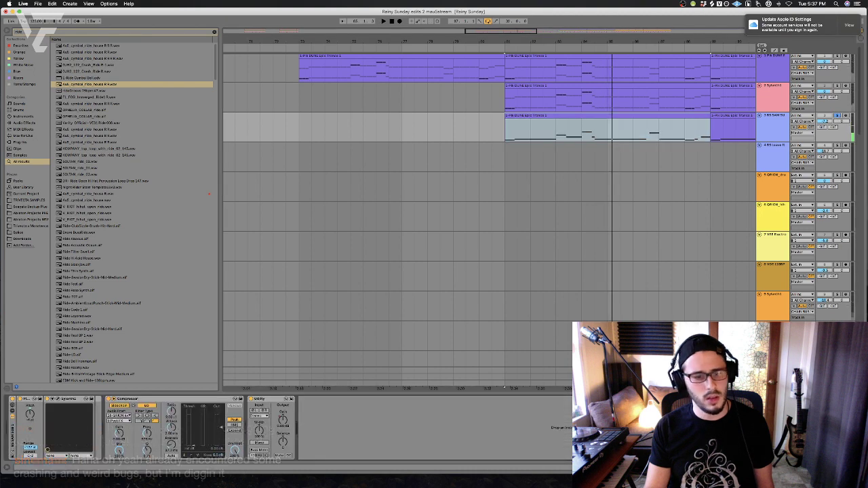
Replay from bar 81 with the second and third tracks soloed together, and clear both solos
key(space)
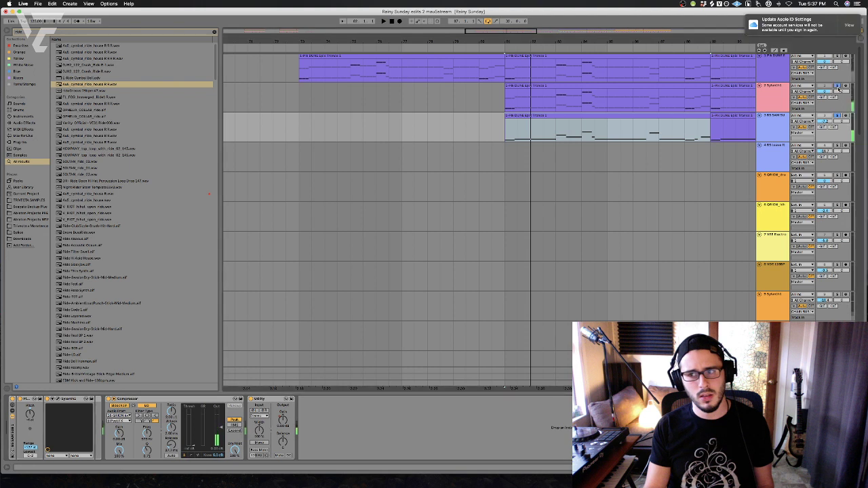
key(space)
key(space)
click(838, 88)
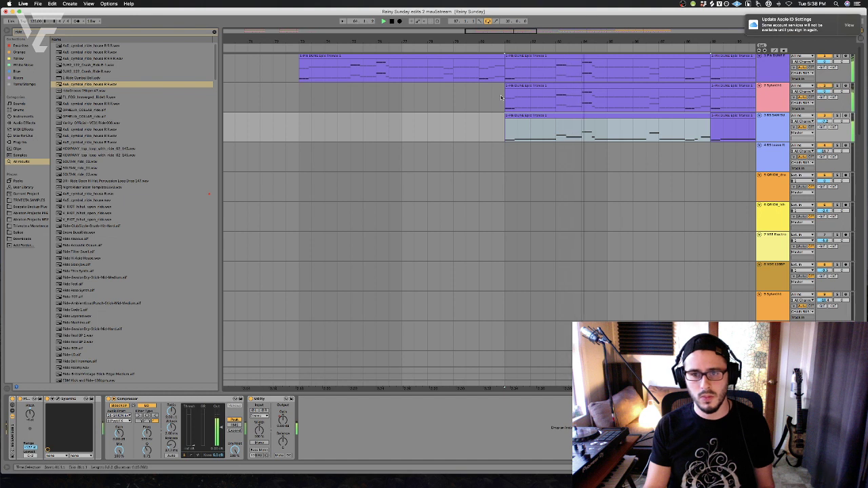
Select the second track's MIDI clip at bar 81 and solo the track
click(542, 86)
click(542, 87)
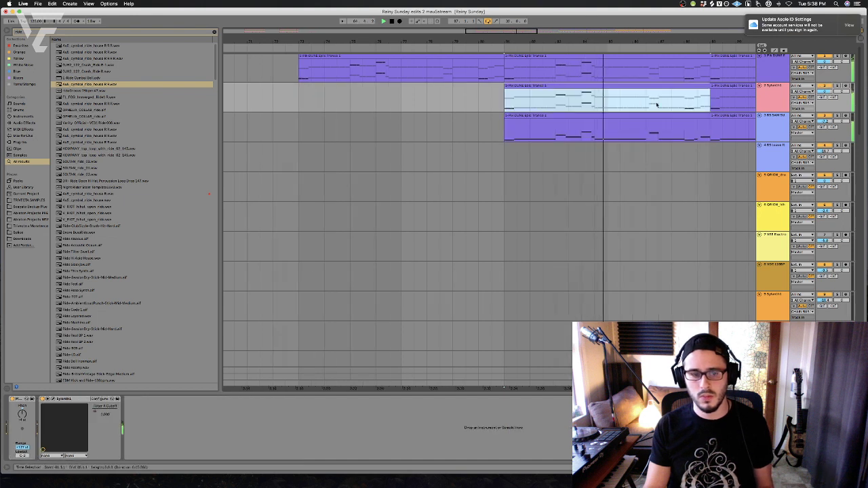
click(838, 86)
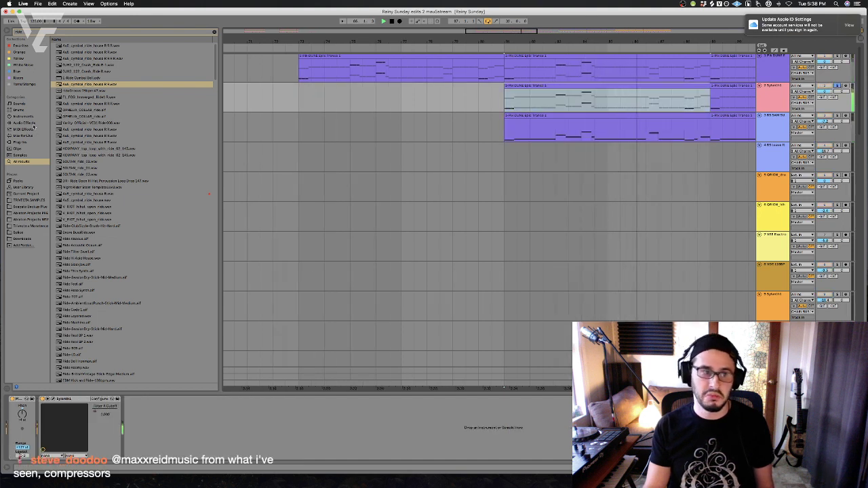
Add an EQ Eight after Sylenth1 on the second track and roll off its low end during playback
click(37, 123)
click(213, 31)
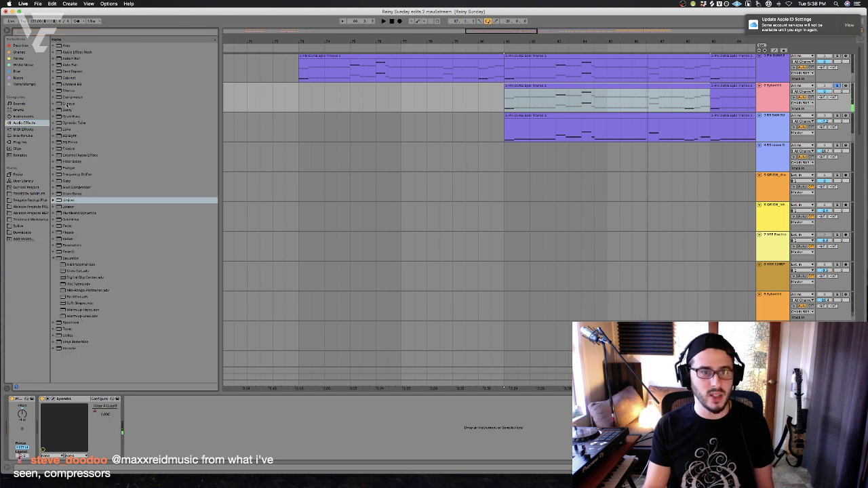
double_click(70, 136)
key(space)
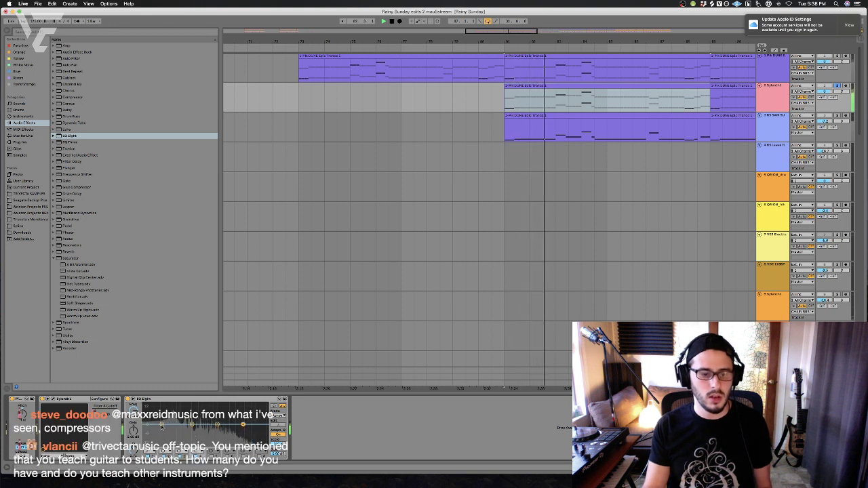
click(150, 410)
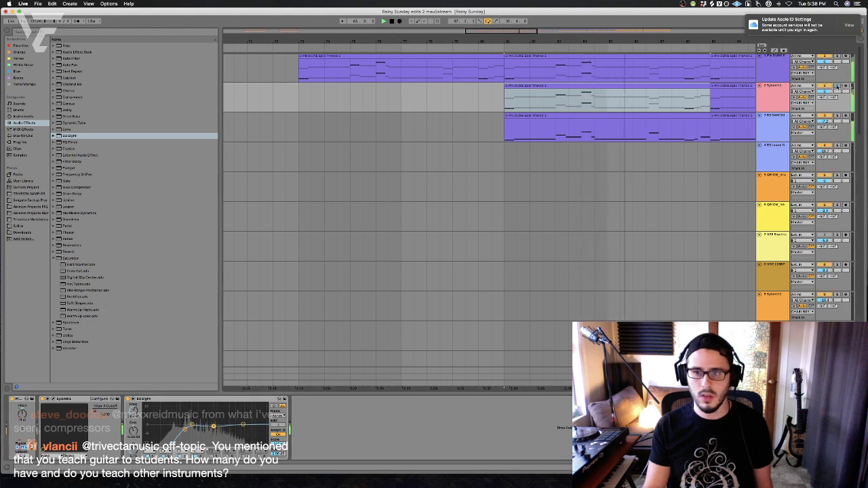
Display Sylenth1's Filter A Cutoff automation on the second track and hide the automation lanes again
click(527, 103)
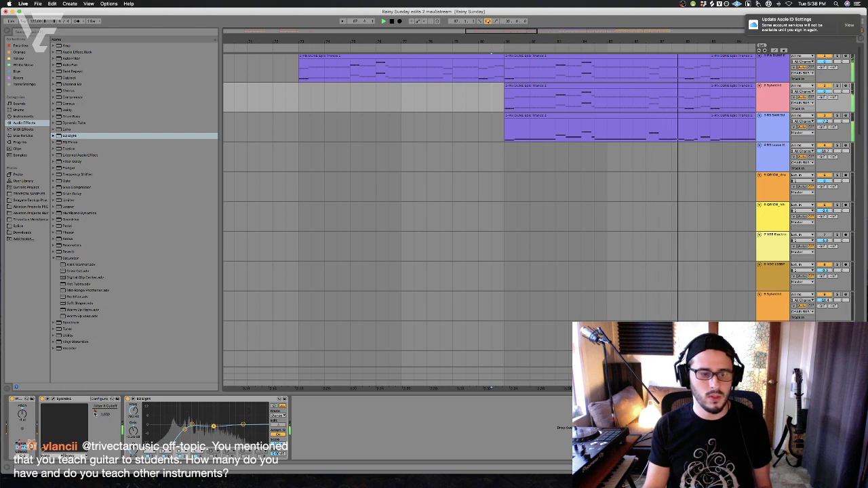
key(a)
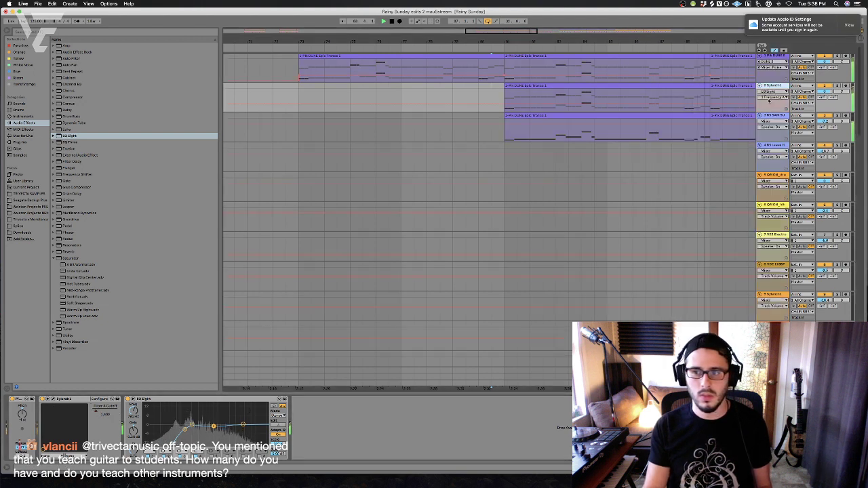
click(772, 91)
click(766, 107)
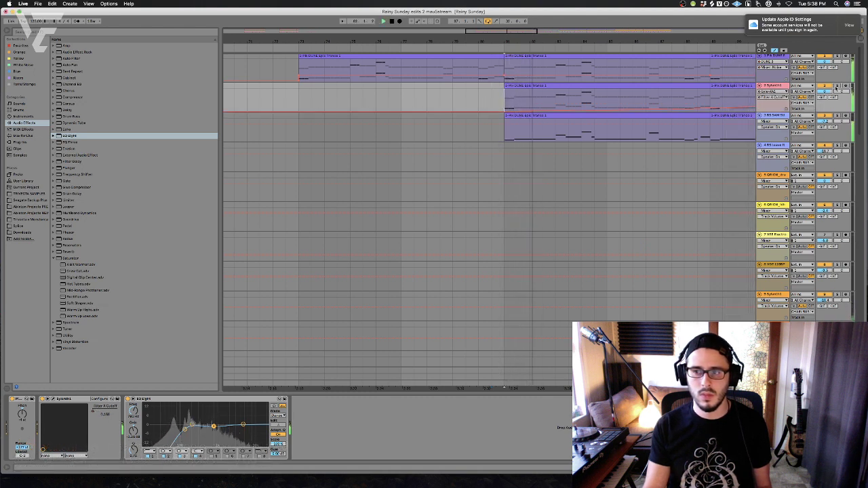
key(a)
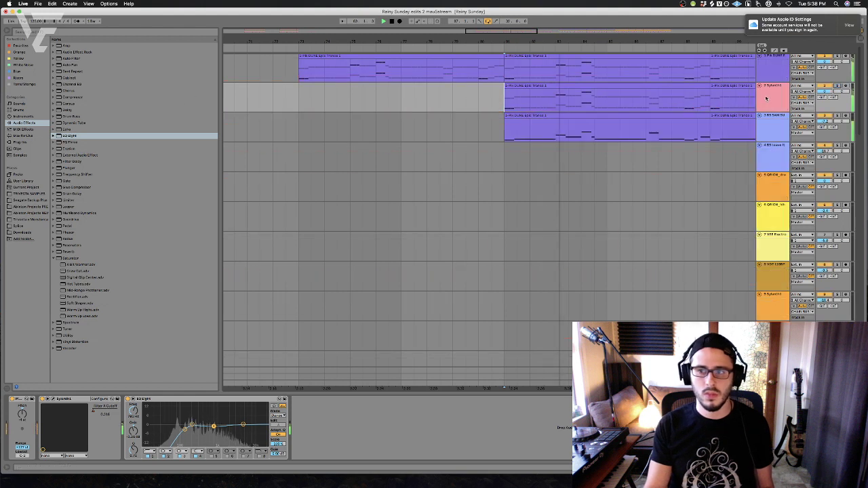
Insert a MIDI track below the second track, copy the first track's bar 73 clip onto it and duplicate it twice
key(super+shift+t)
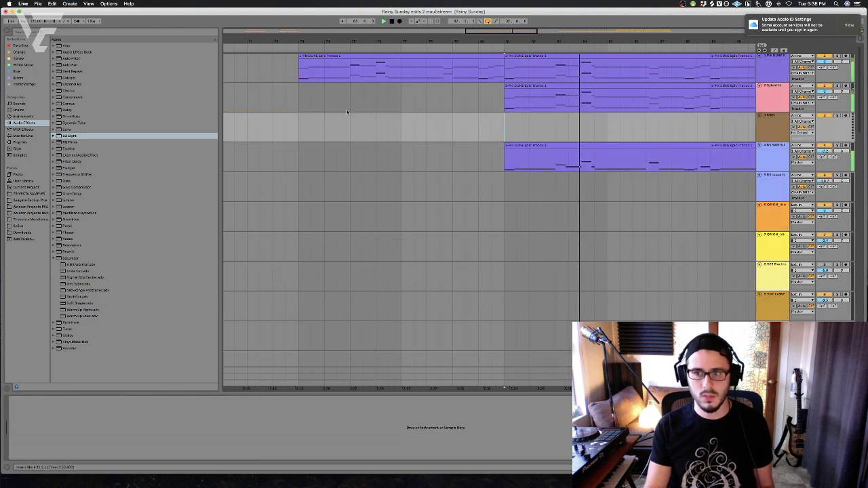
click(319, 58)
click(272, 132)
key(super+v)
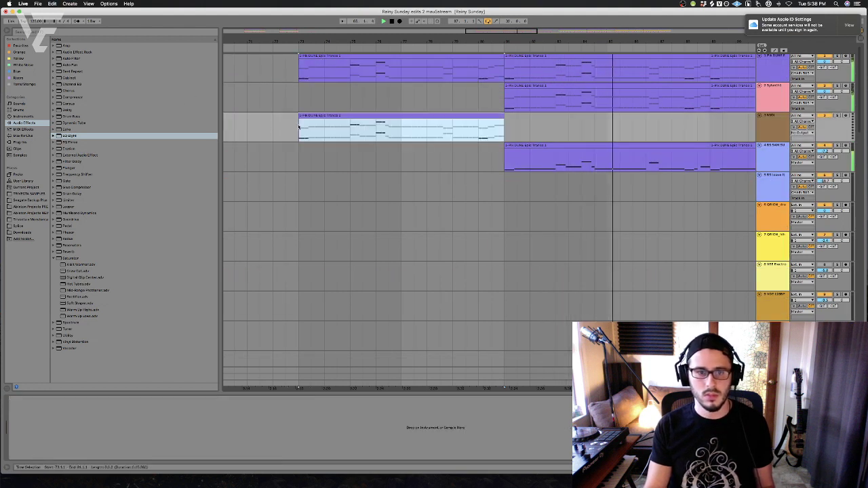
key(super+d)
key(super+d)
Consolidate the new MIDI track's copied clips into one clip spanning bars 73 to 97
scroll(465, 172, left, 5)
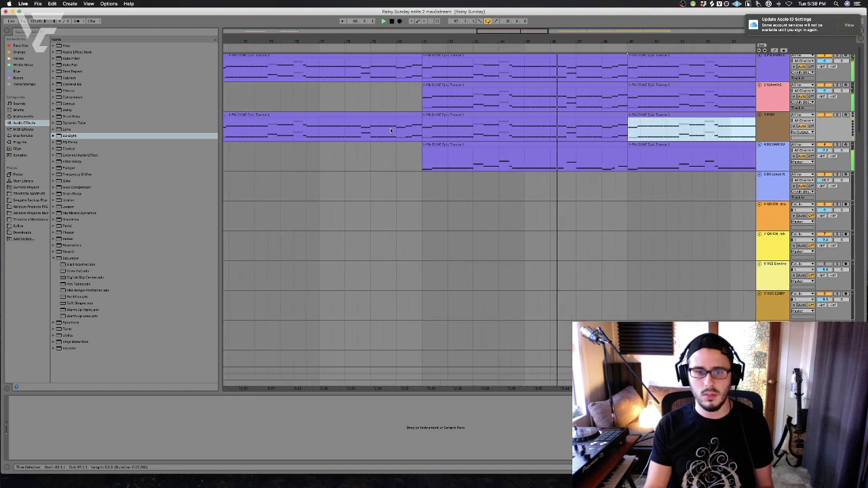
key(super+j)
scroll(476, 186, left, 5)
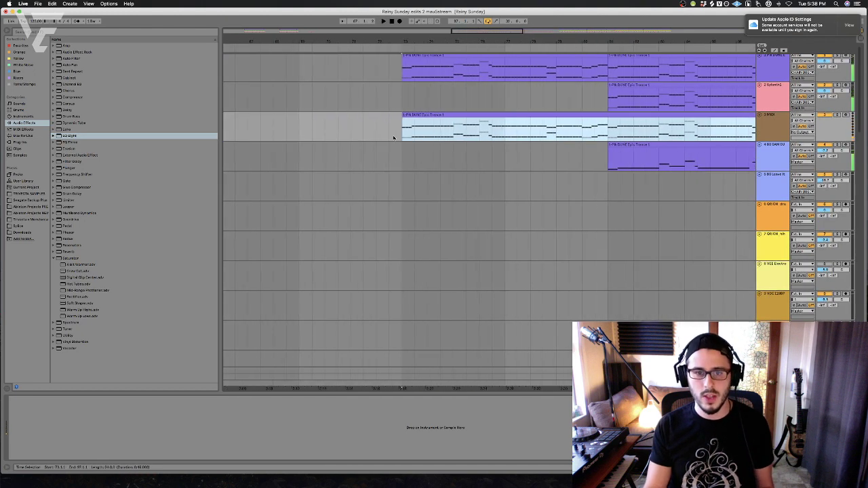
Copy the Pitch MIDI effect from the first track's device chain to the new MIDI track
click(394, 135)
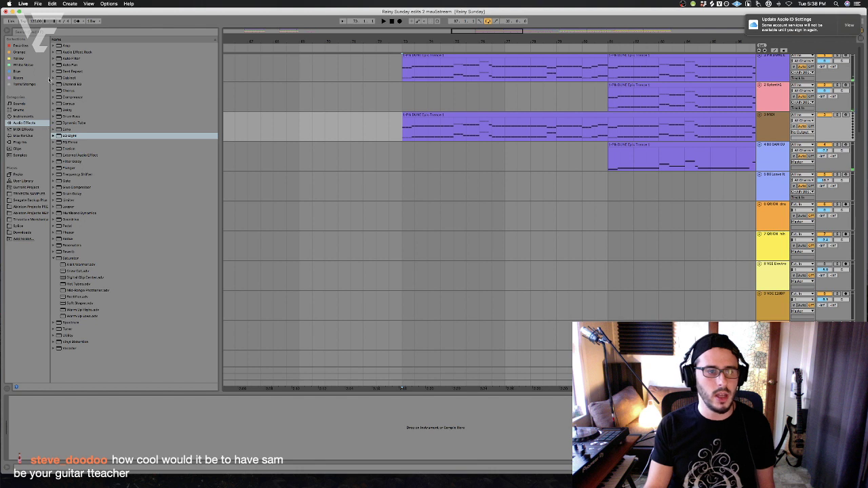
click(389, 70)
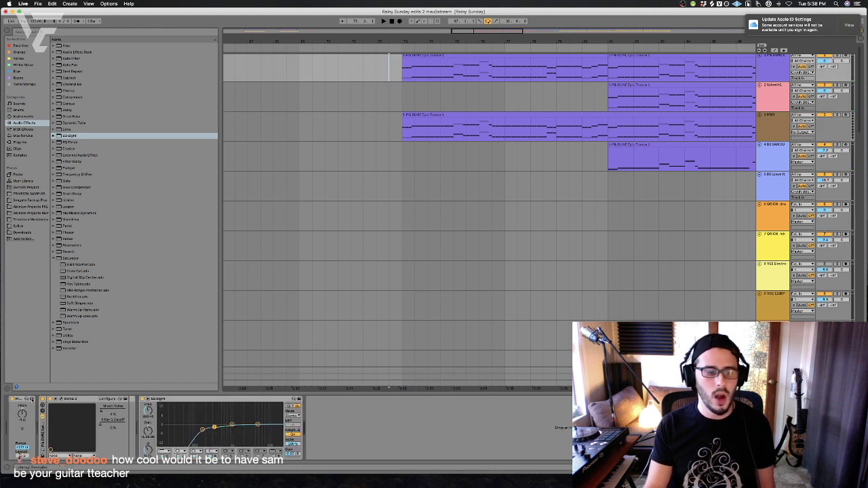
click(21, 400)
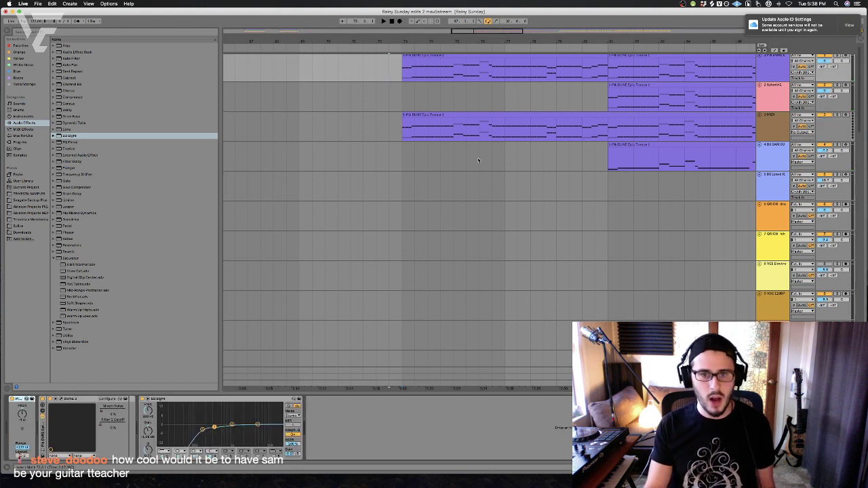
click(399, 136)
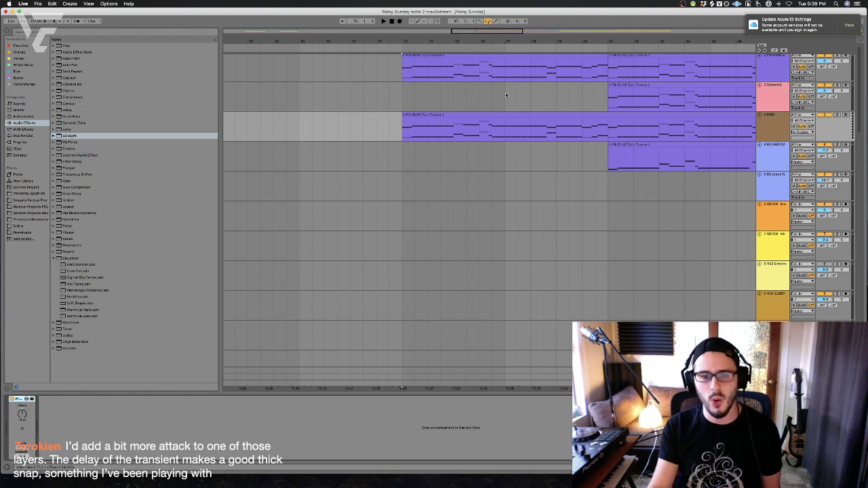
Load the WOB Bending Instrument Rack preset onto the new MIDI track, audition it and show its clip's notes
click(473, 114)
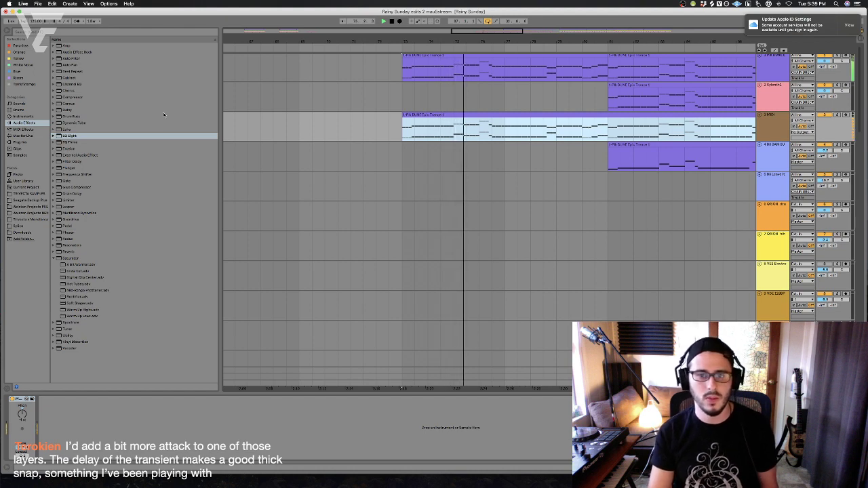
scroll(466, 142, left, 1)
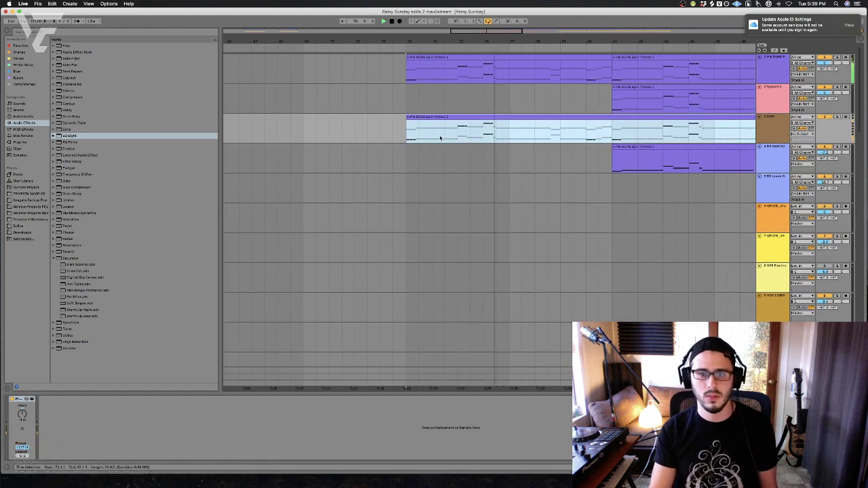
click(22, 116)
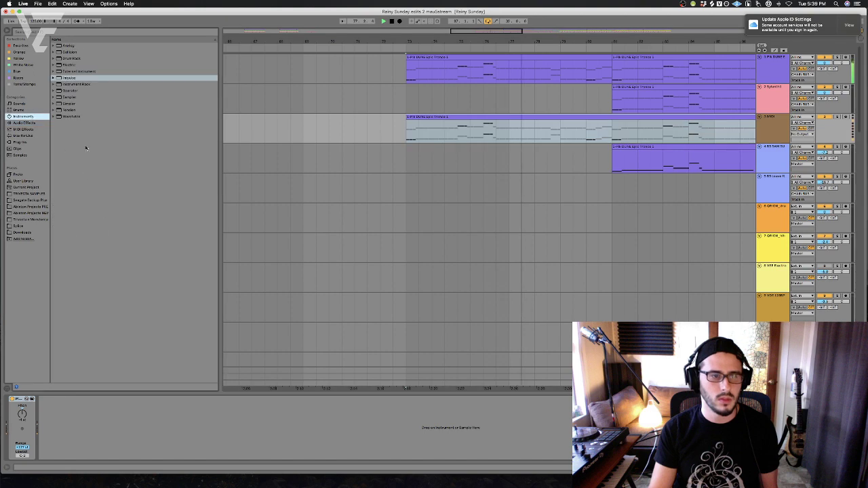
click(53, 83)
scroll(135, 252, down, 15)
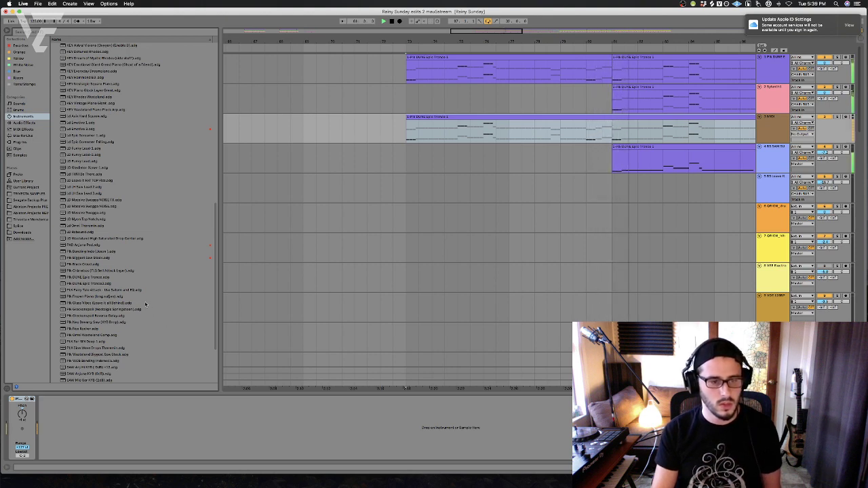
scroll(138, 328, down, 2)
click(115, 344)
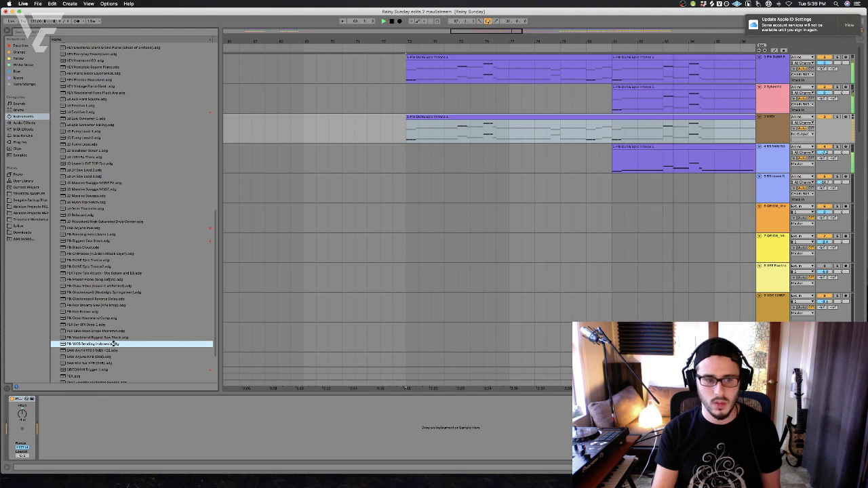
click(494, 122)
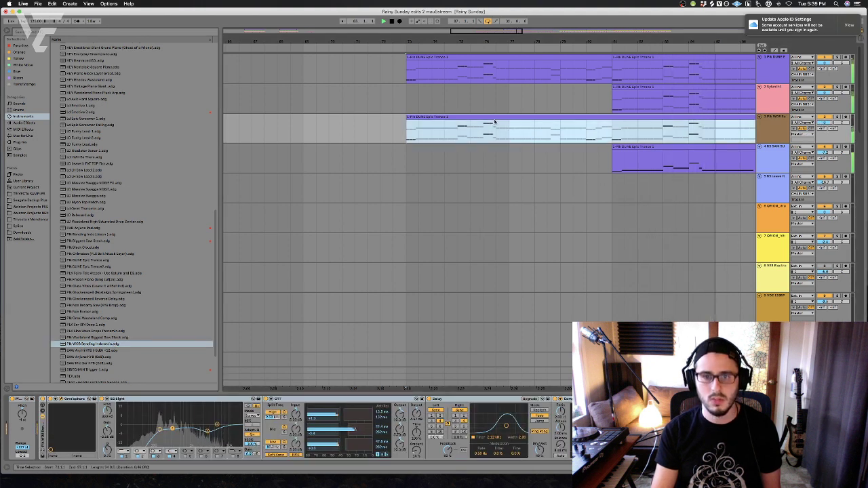
click(838, 119)
key(shift+Tab)
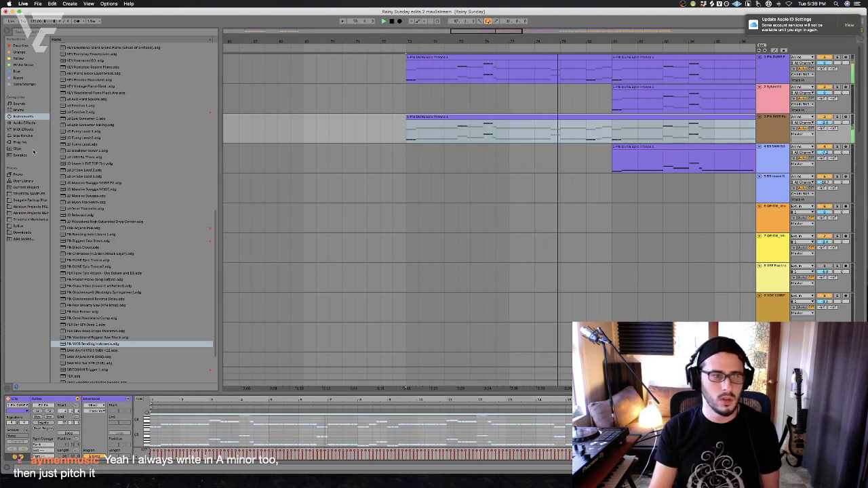
Add the Velocity MIDI effect preset Add some Random to the third track and play the section
click(28, 123)
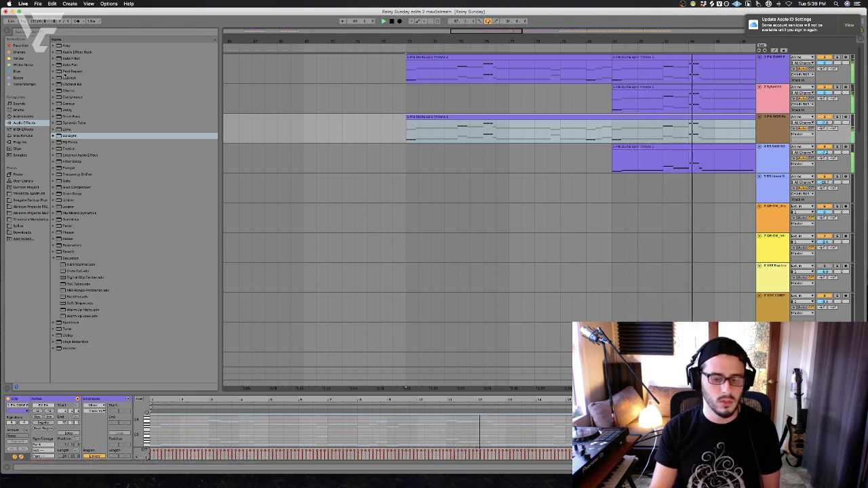
key(space)
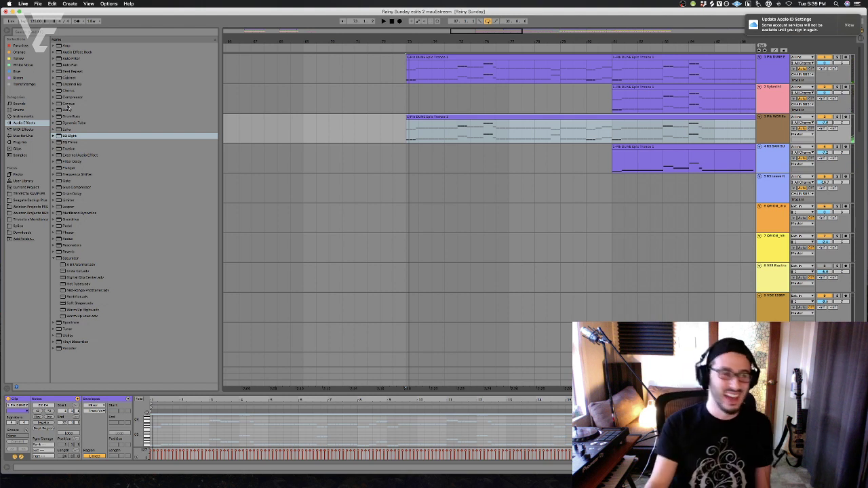
click(24, 128)
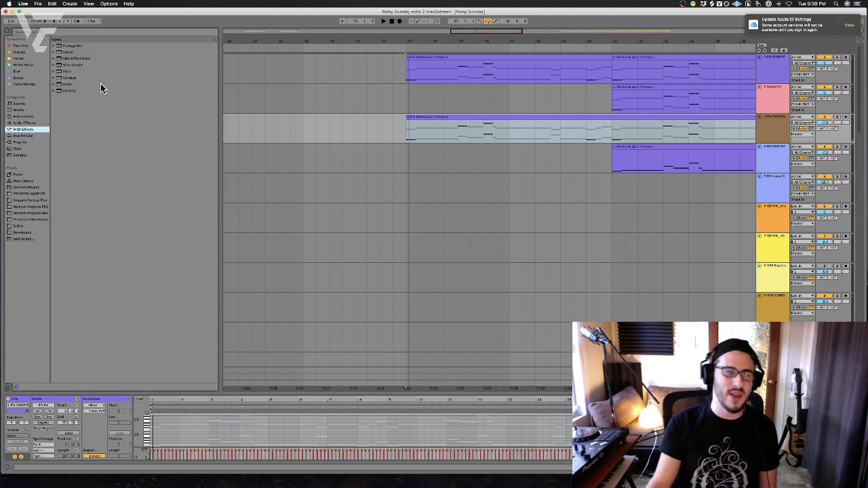
click(53, 79)
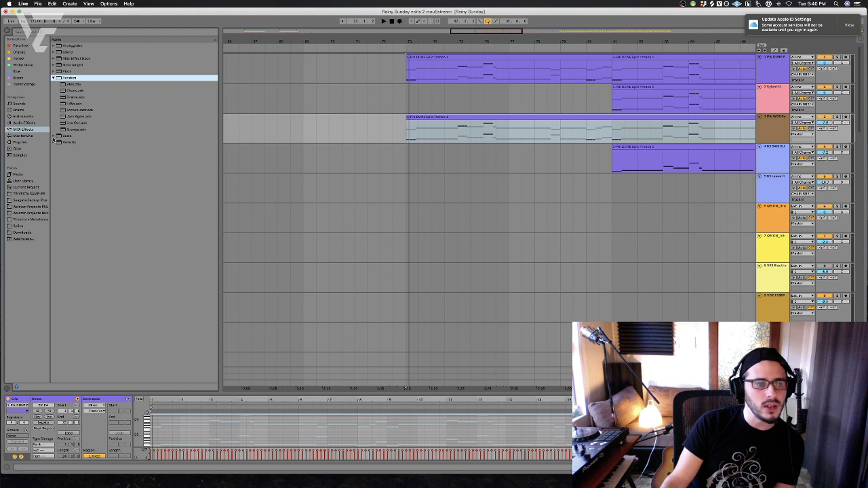
click(54, 140)
drag(77, 99, 472, 121)
key(space)
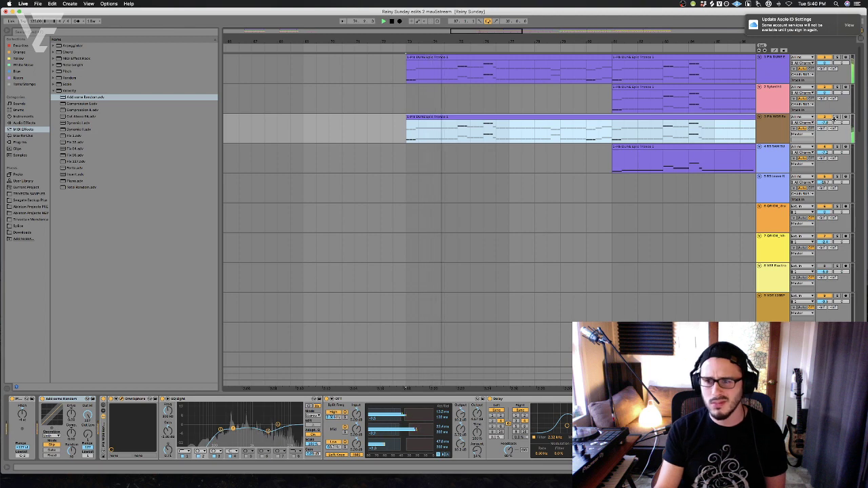
Lower the velocity of all notes in the third track's clip
key(shift+Tab)
click(449, 430)
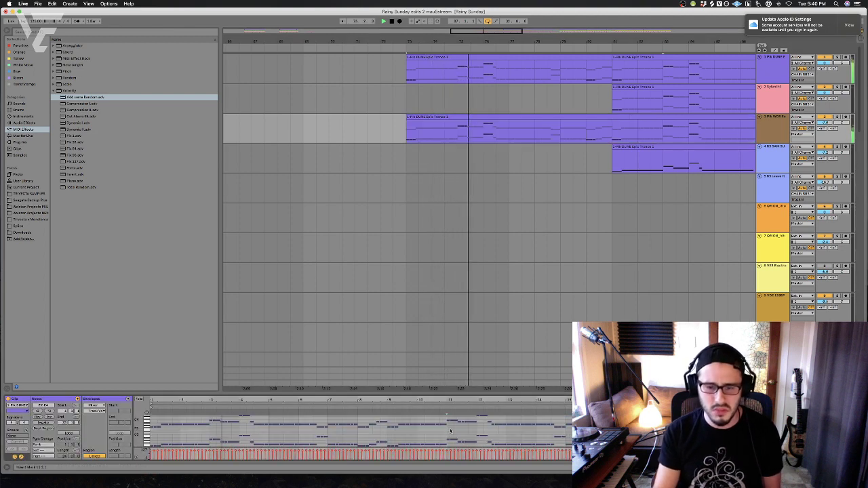
key(super+a)
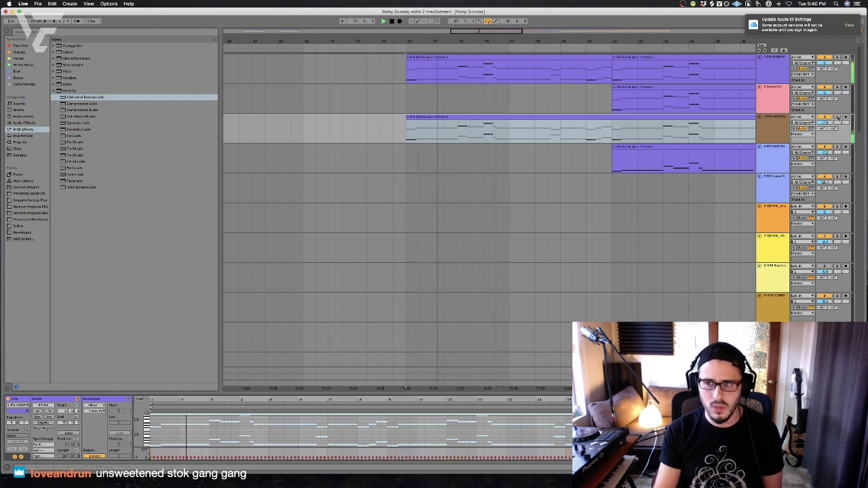
Audition the third track soloed and with the other layers, and save the set
click(837, 118)
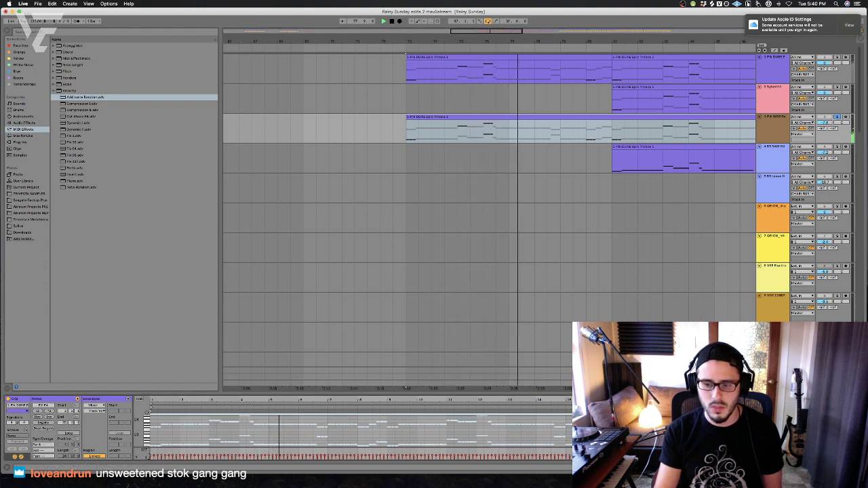
key(shift+Tab)
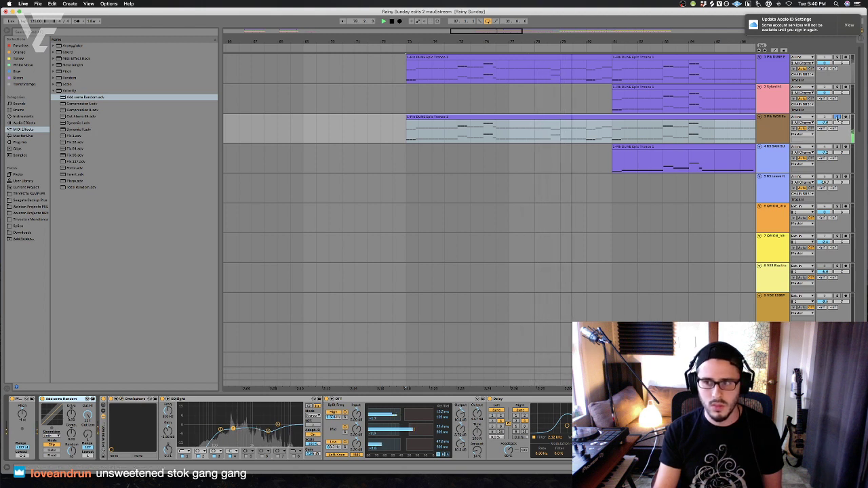
click(400, 132)
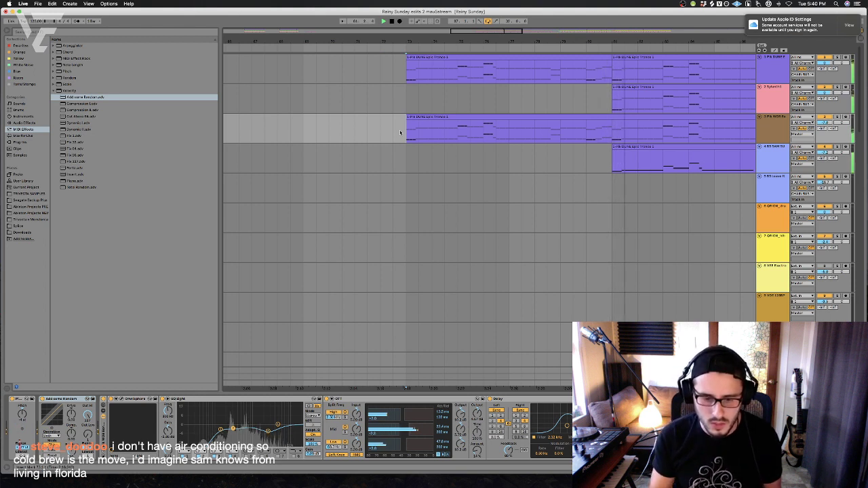
key(space)
key(super+s)
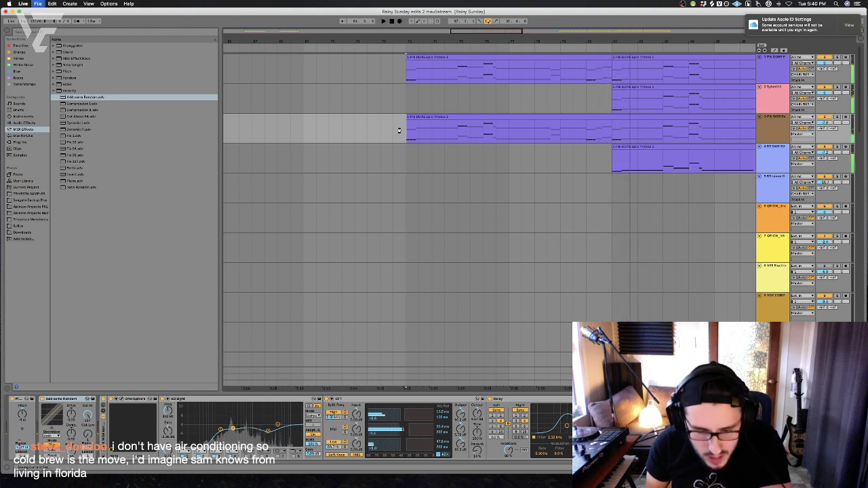
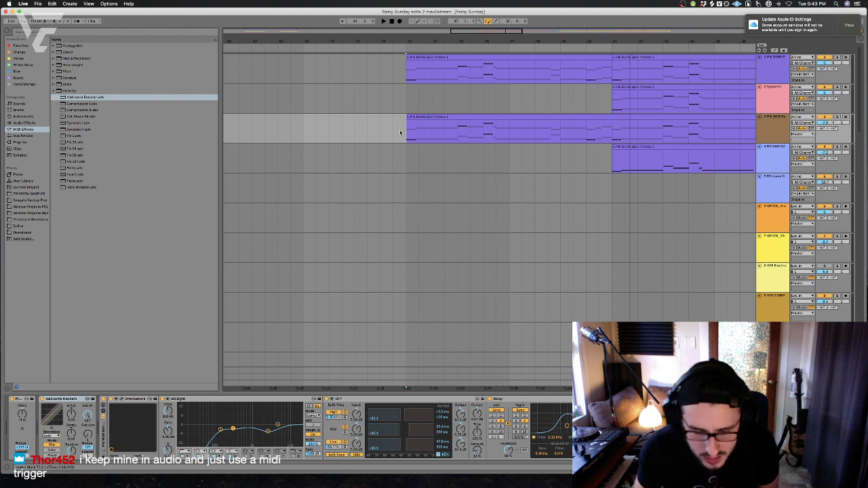
Play the layered breakdown from bar 73 and select the first track's opening clip
key(space)
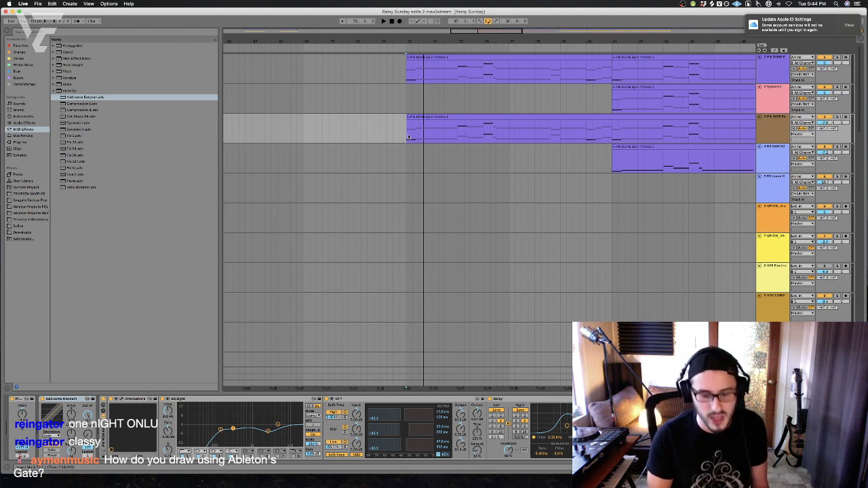
key(space)
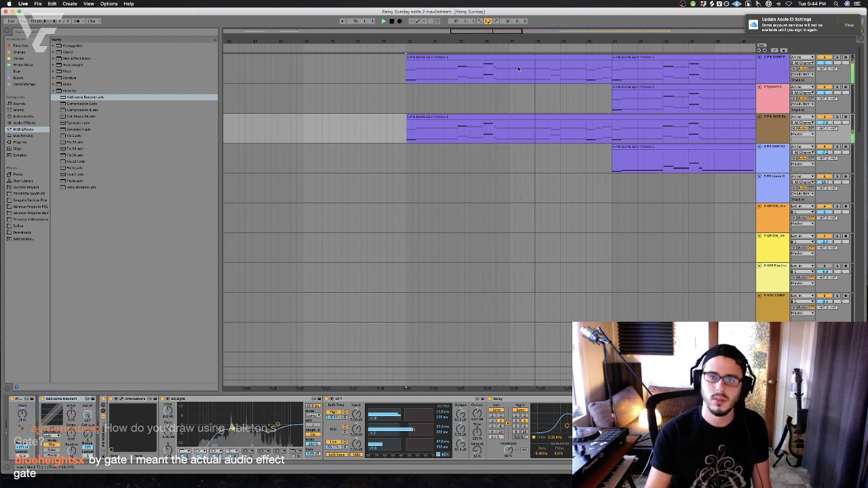
scroll(518, 67, up, 2)
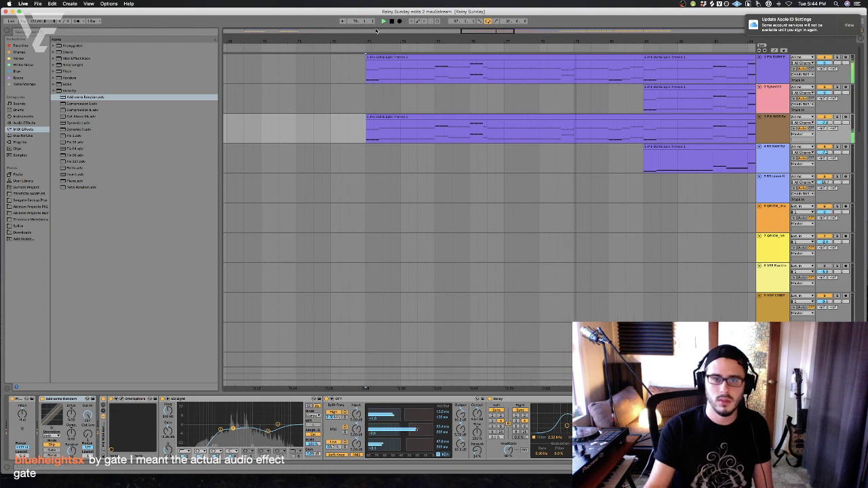
scroll(408, 103, down, 2)
scroll(408, 104, left, 2)
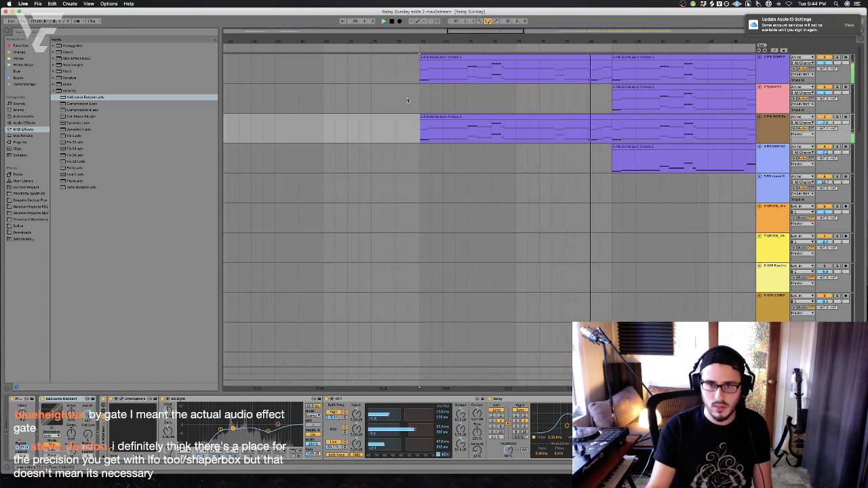
click(424, 107)
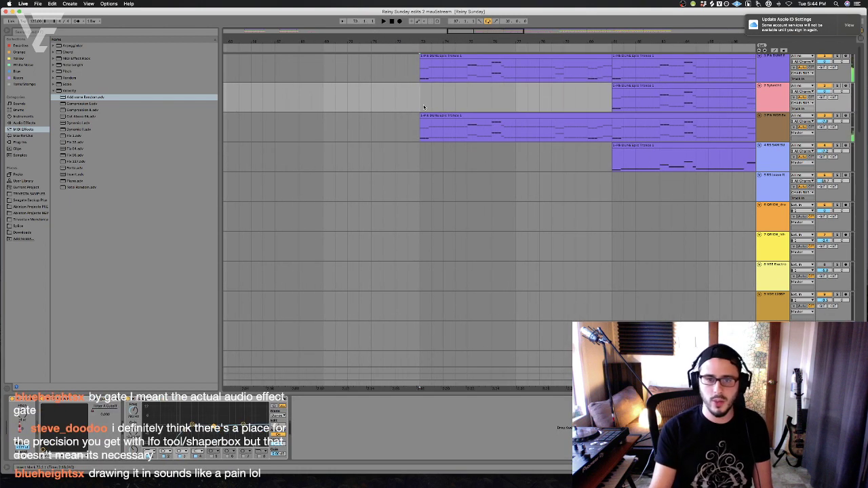
key(Up)
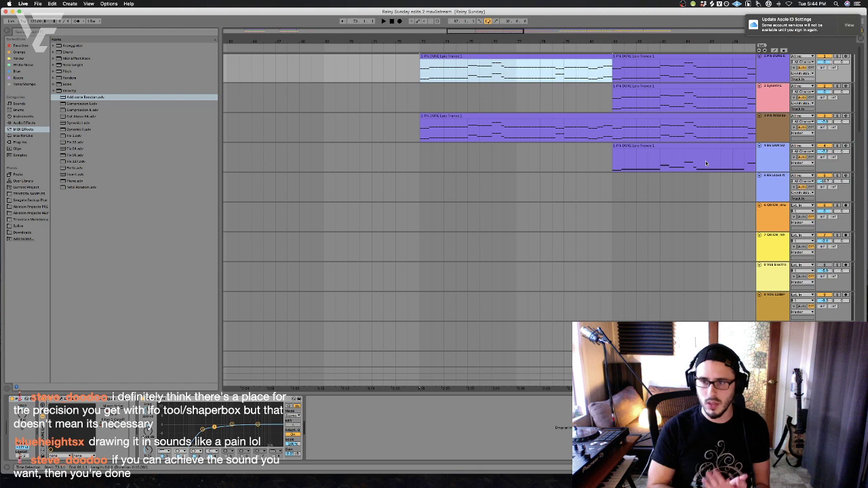
Insert an audio track below the third track and name it PLUCKS BUS
click(784, 121)
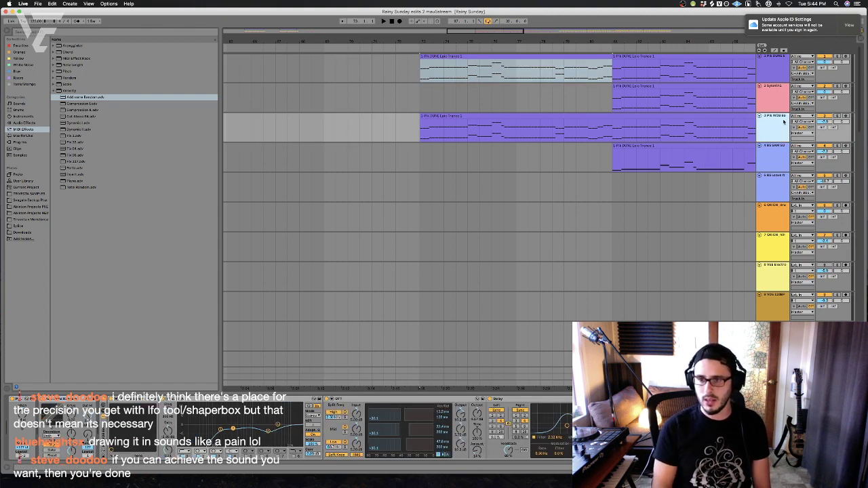
key(super+t)
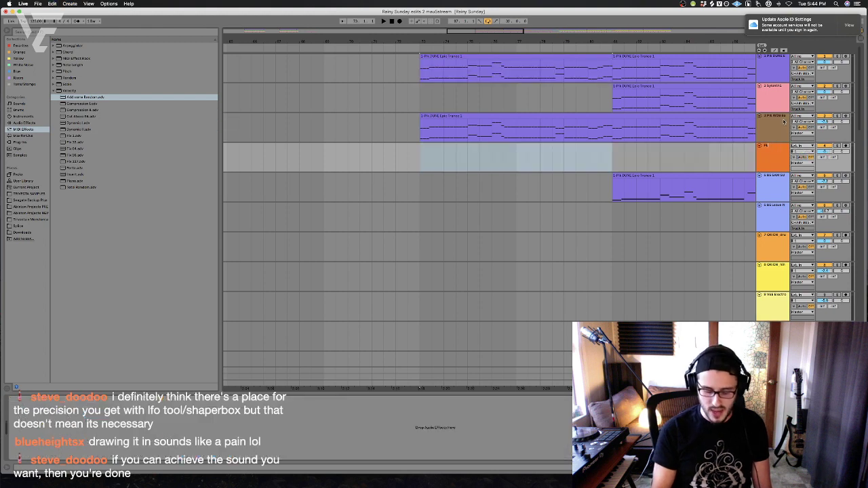
text(UCKS BUS)
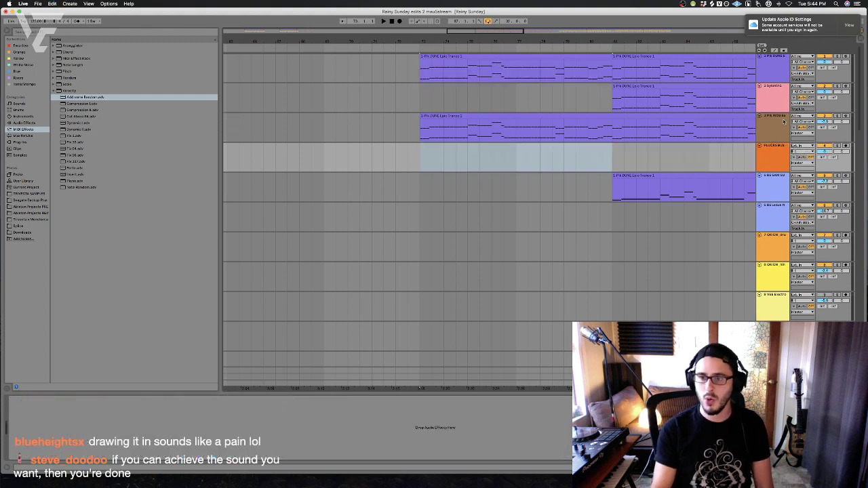
Set the PLUCKS BUS track's monitoring to In and route the first three tracks' outputs to it
click(773, 127)
click(772, 67)
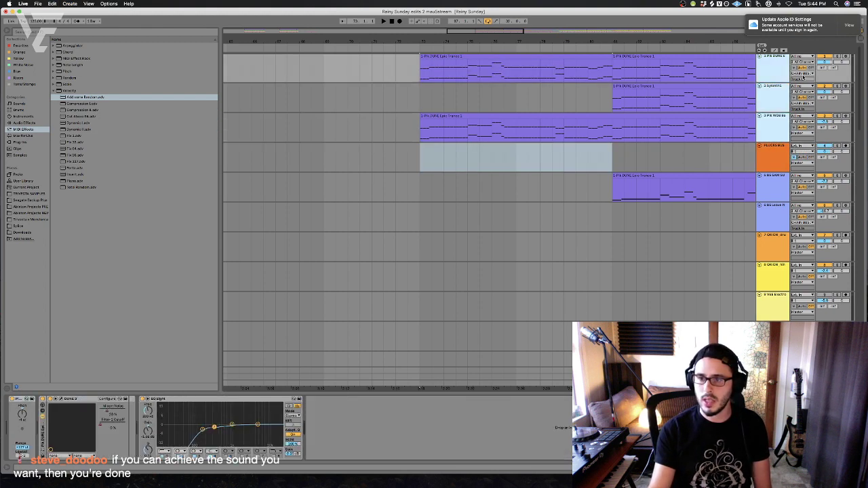
click(802, 73)
click(800, 96)
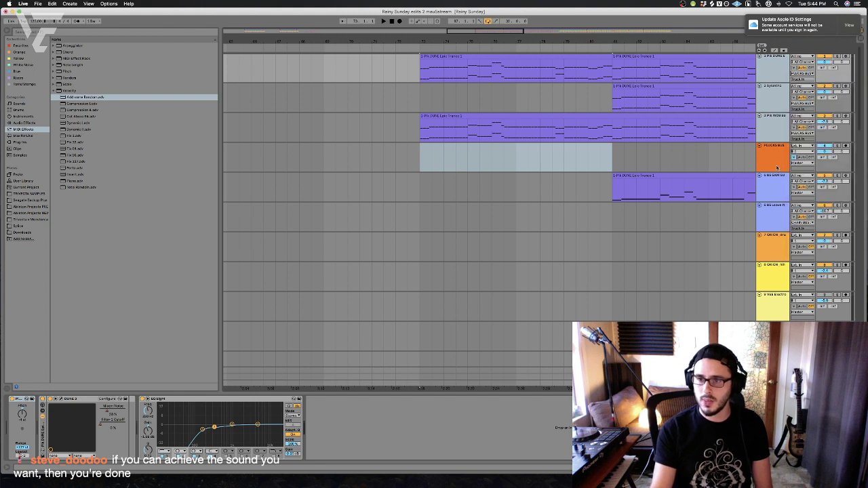
Route the PLUCKS BUS track's output to the synth bus
click(805, 168)
click(806, 167)
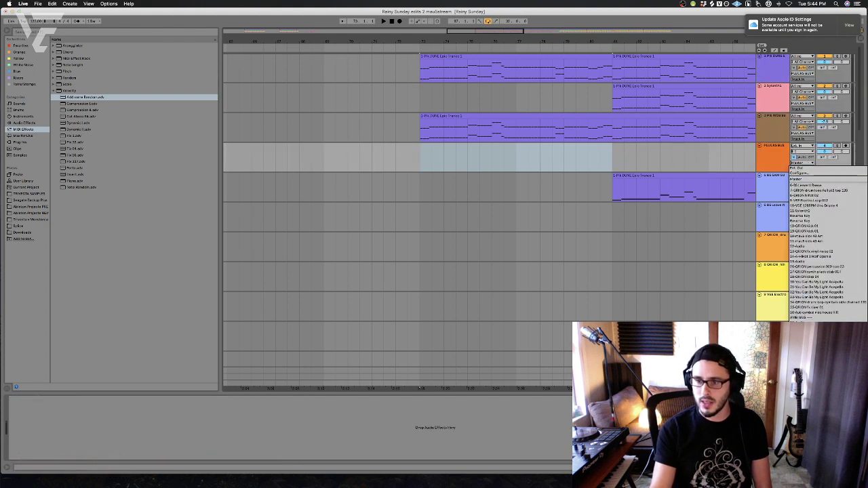
click(738, 308)
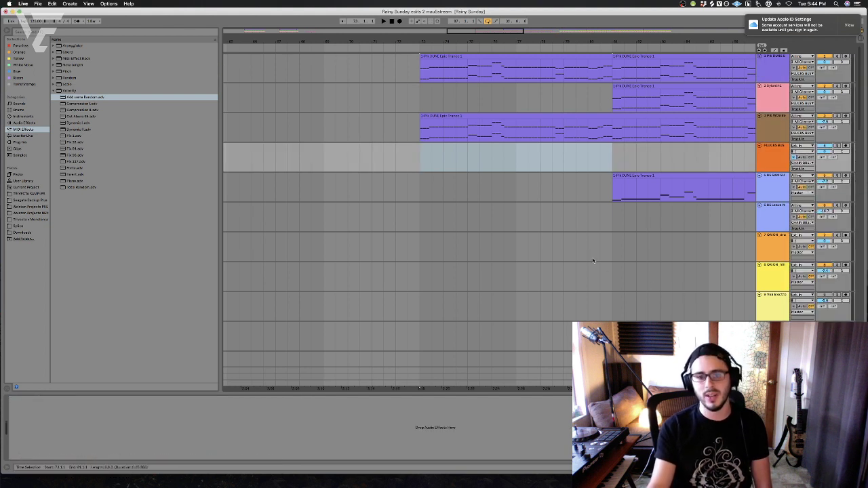
Play the arrangement from bar 73 to hear the layers through PLUCKS BUS
click(423, 157)
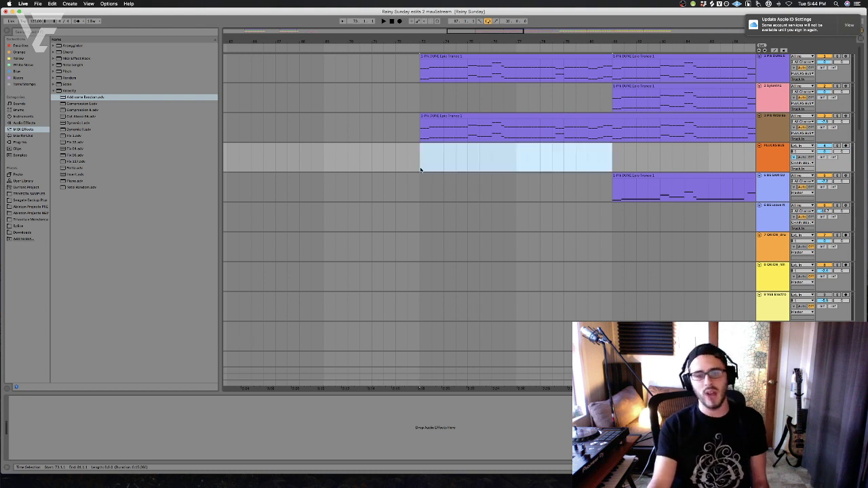
click(421, 170)
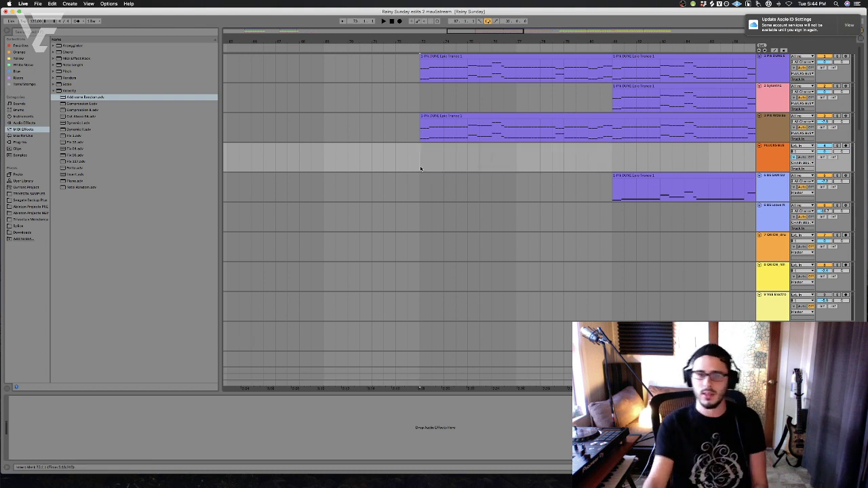
key(space)
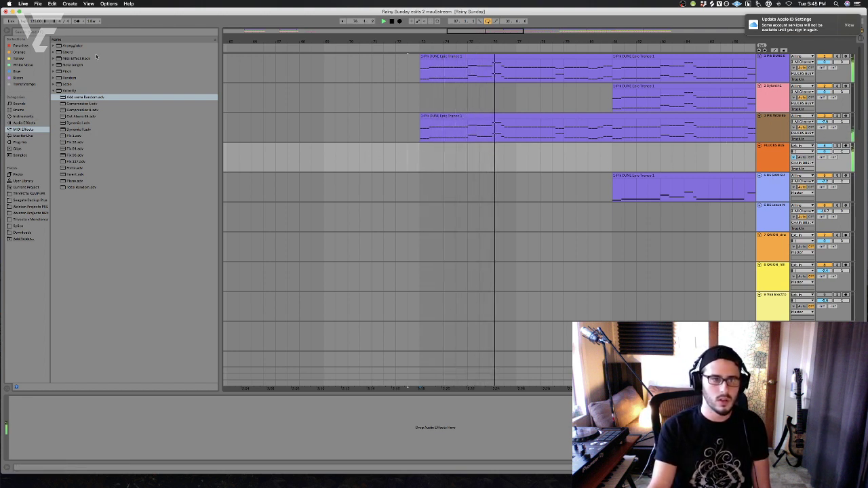
Add an Auto Filter to the PLUCKS BUS track, lower its cutoff frequency and play the plucks through it
key(Up)
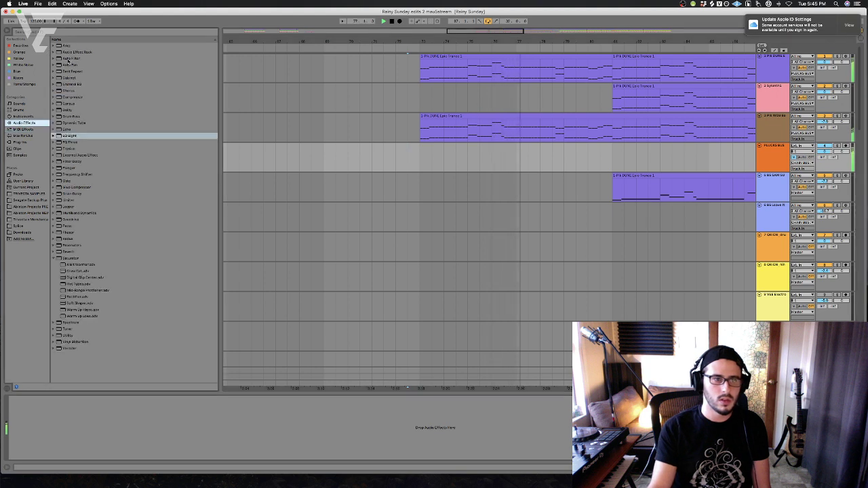
double_click(68, 58)
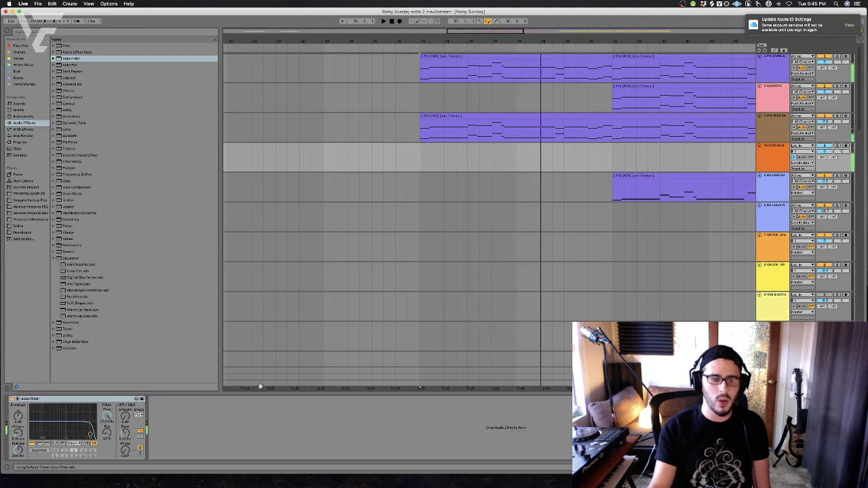
key(space)
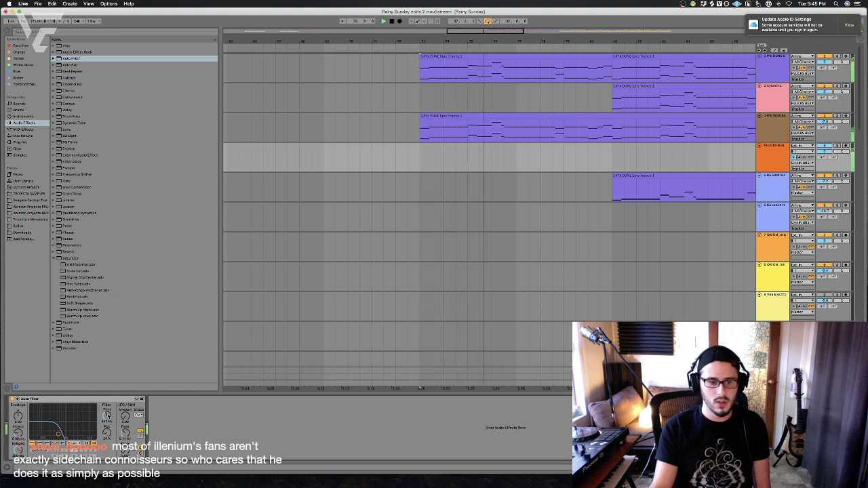
Automate the Auto Filter frequency on PLUCKS BUS to rise gradually from bar 73 to bar 81
drag(421, 155, 617, 157)
key(a)
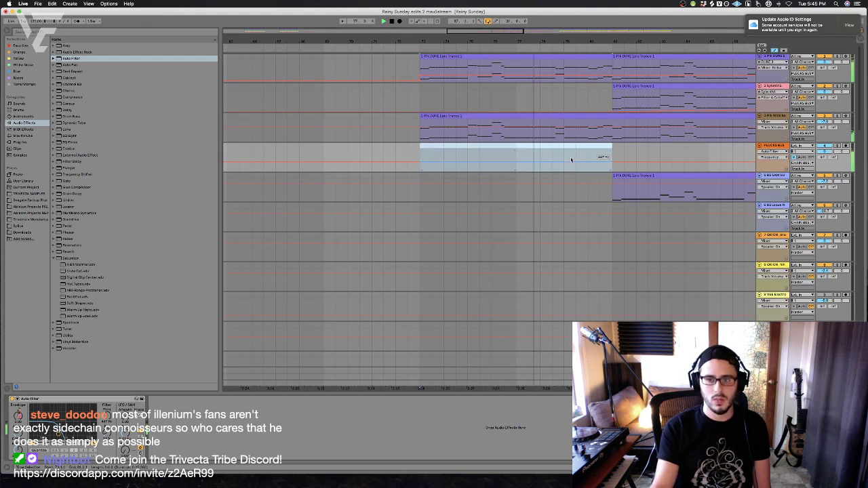
click(431, 156)
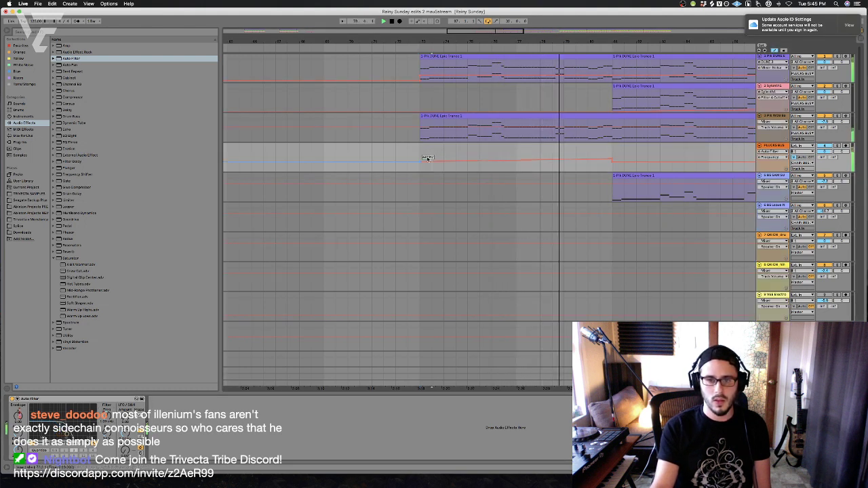
click(613, 161)
drag(615, 163, 613, 153)
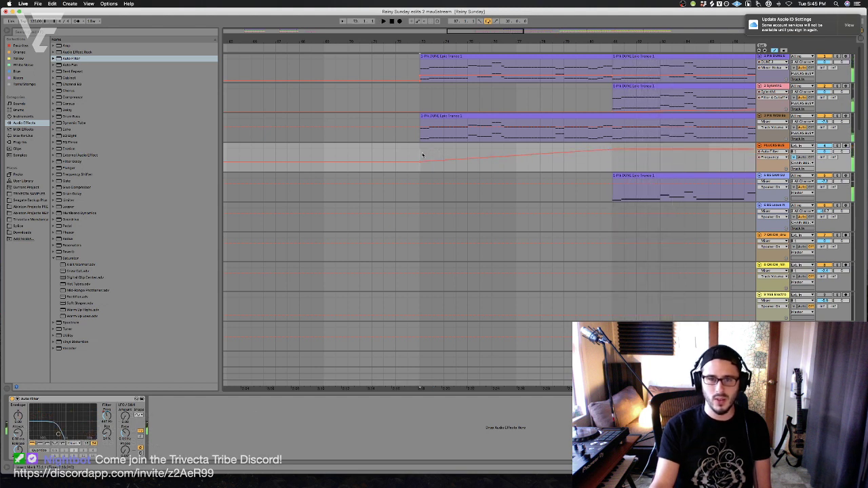
key(a)
Play the arrangement from bar 73 to hear the filter sweep on the plucks
click(417, 71)
key(space)
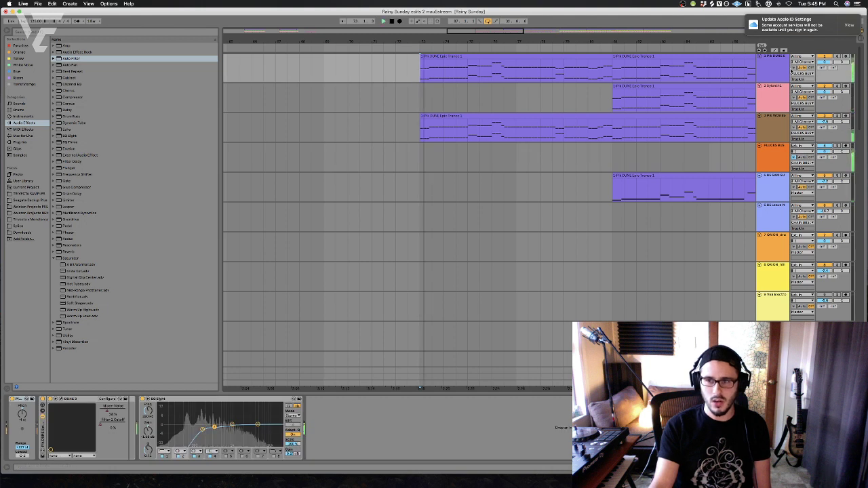
key(space)
shift+click(610, 78)
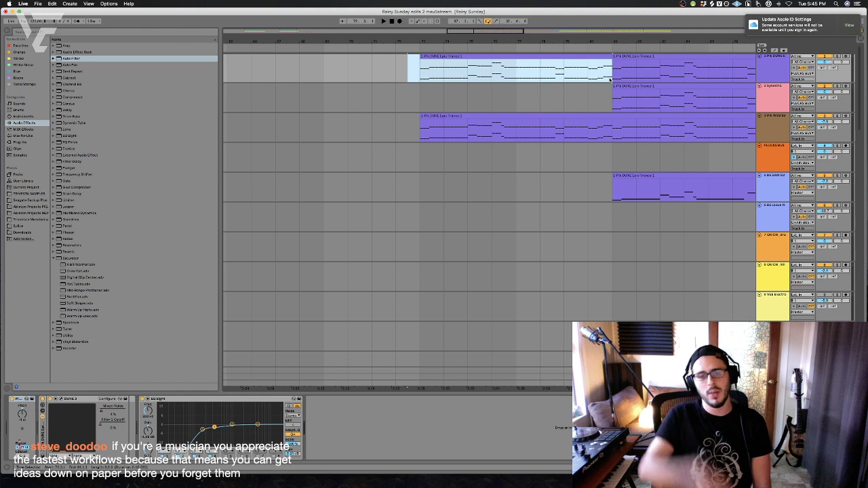
click(422, 156)
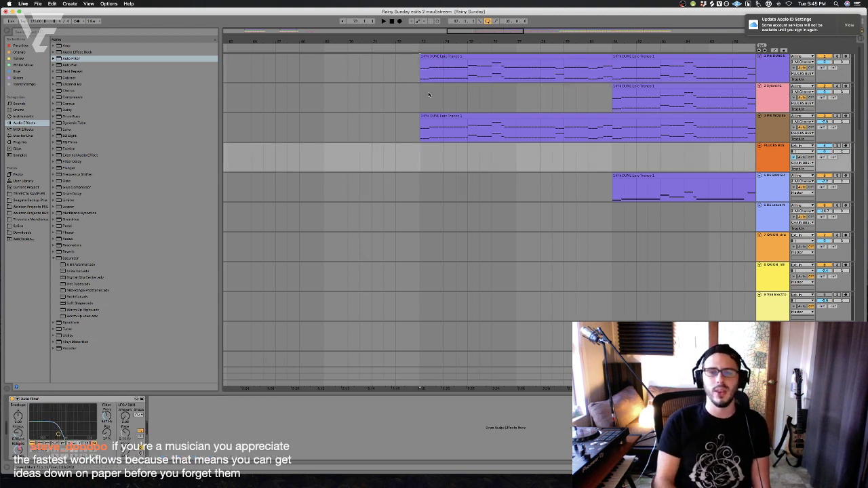
key(space)
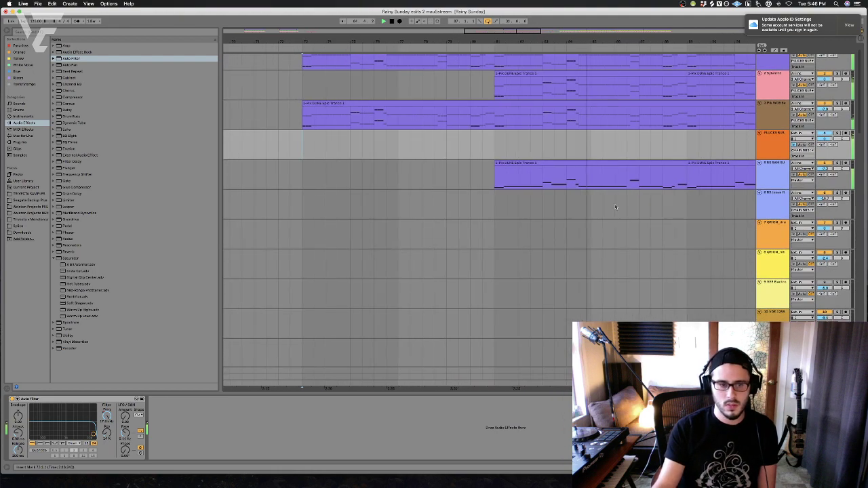
Look through the tracks from bar 73 onward while the breakdown plays into the drop
scroll(671, 241, down, 10)
scroll(692, 251, down, 10)
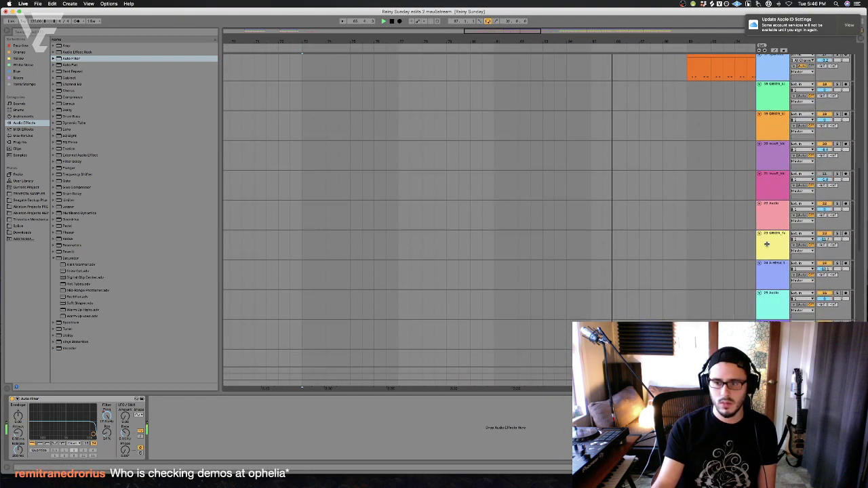
click(767, 248)
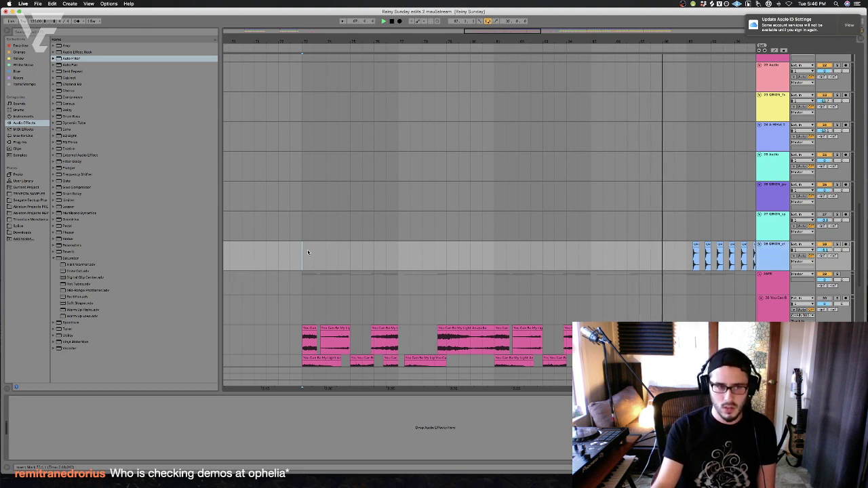
scroll(308, 249, up, 20)
click(298, 129)
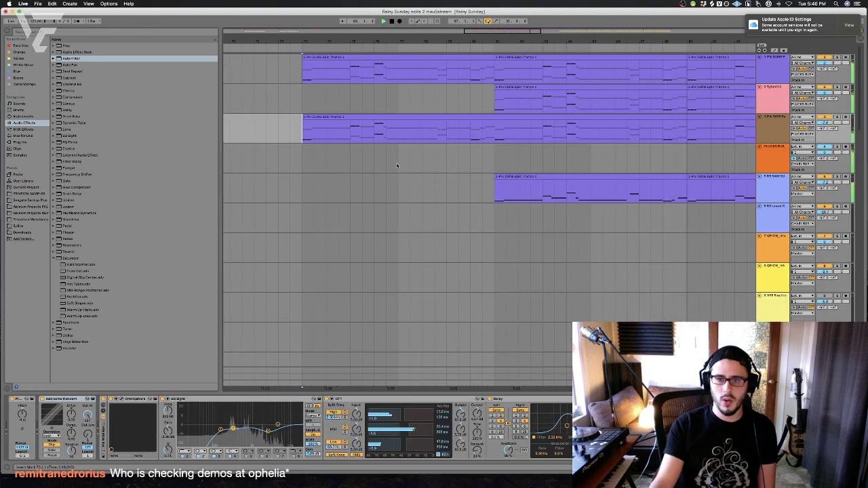
click(536, 159)
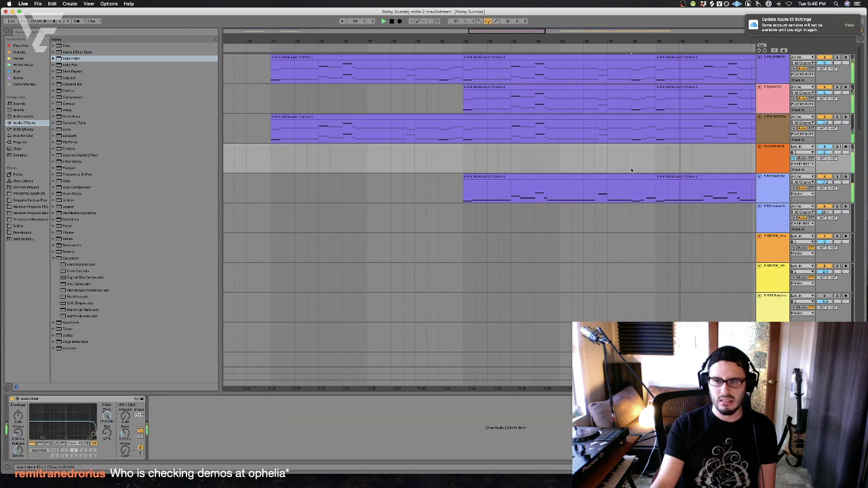
click(663, 138)
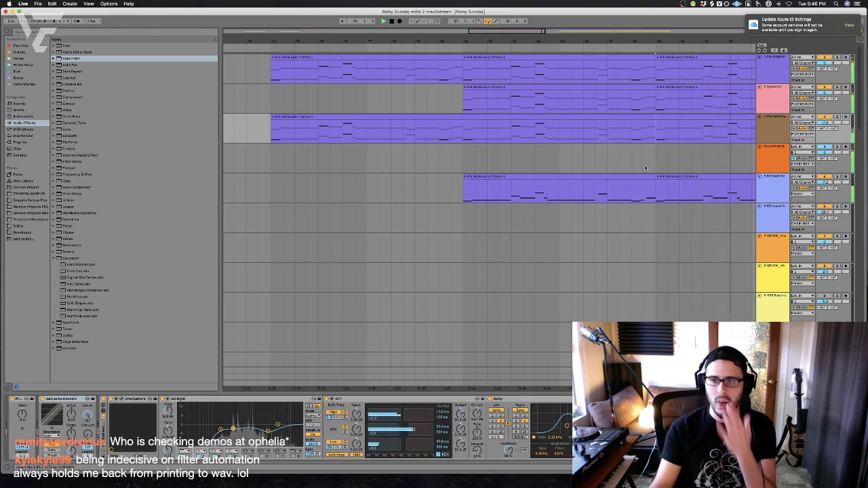
click(644, 167)
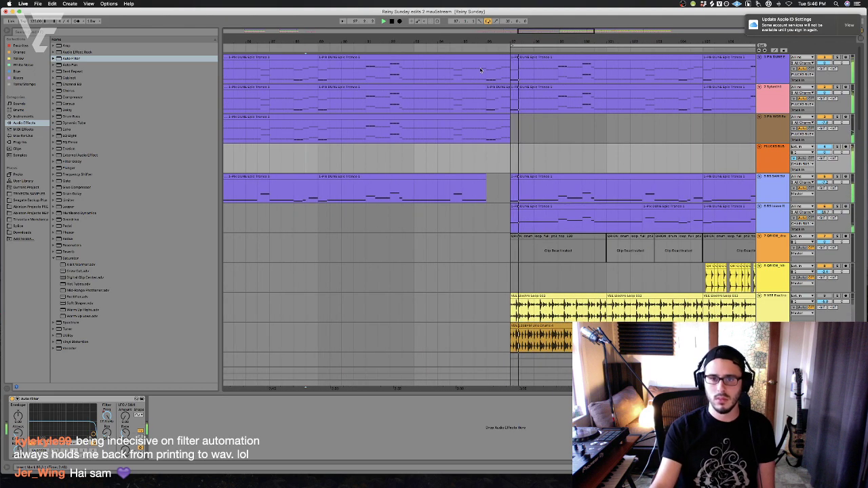
Stop playback and compare the first track's phrase at bar 96 with its one-bar section at bar 144
click(488, 76)
key(space)
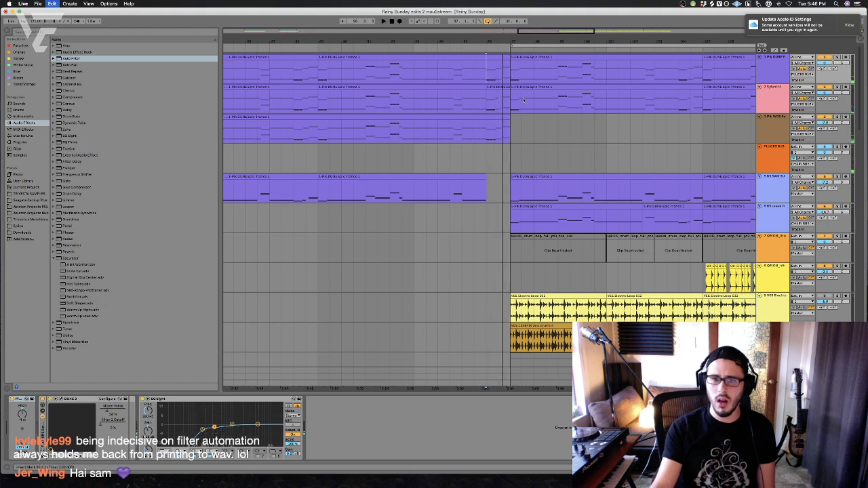
scroll(522, 100, right, 10)
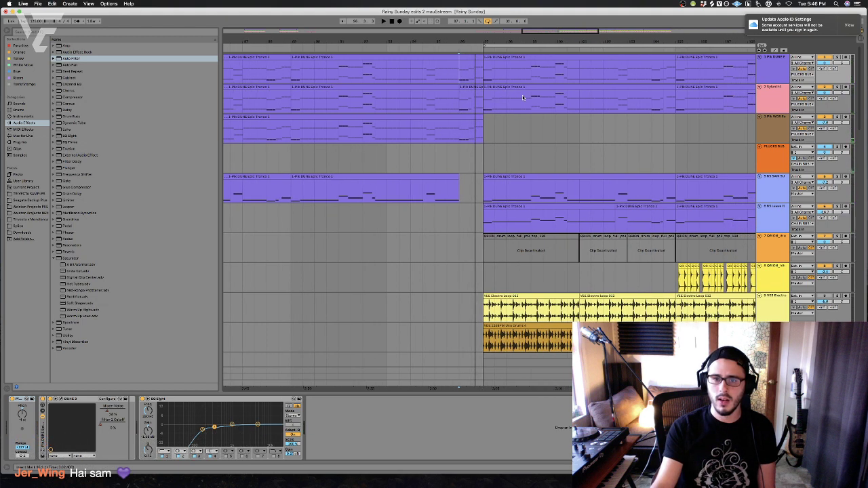
scroll(542, 95, right, 6)
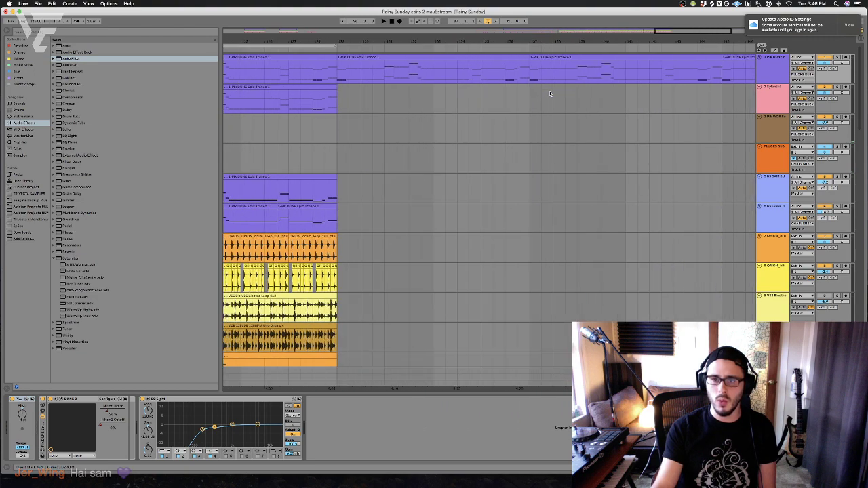
click(708, 67)
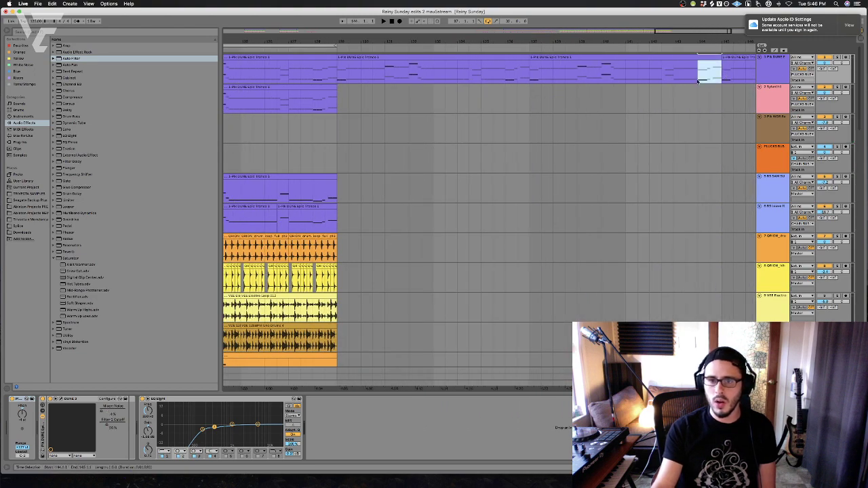
scroll(628, 97, left, 8)
click(525, 80)
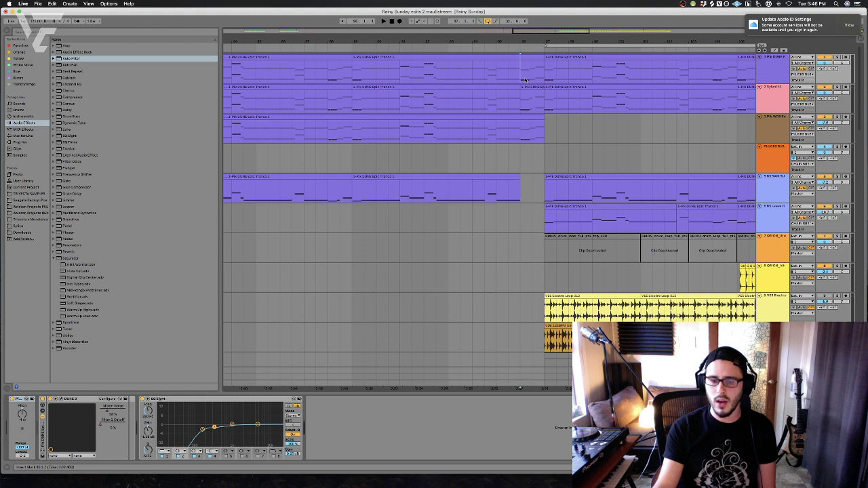
Separate bar 96 into its own one-bar clip on the first three tracks and open the third track's clip
click(532, 68)
key(cmd+e)
click(532, 98)
key(cmd+e)
click(529, 131)
key(cmd+e)
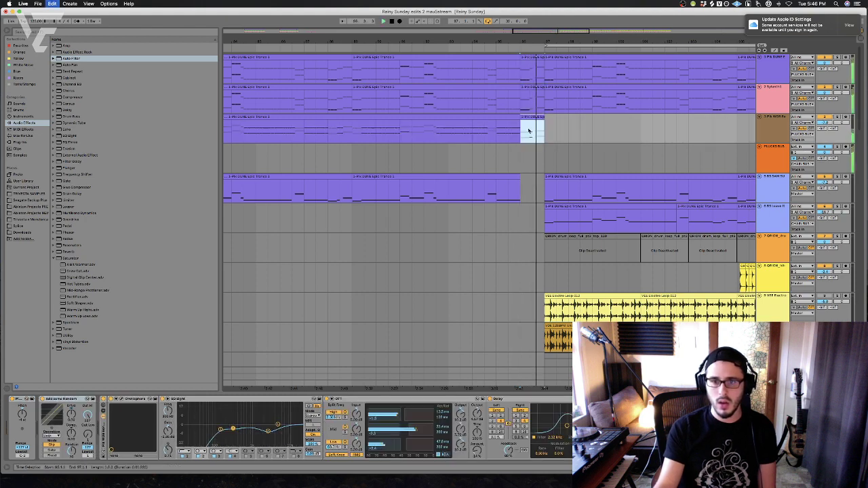
double_click(529, 131)
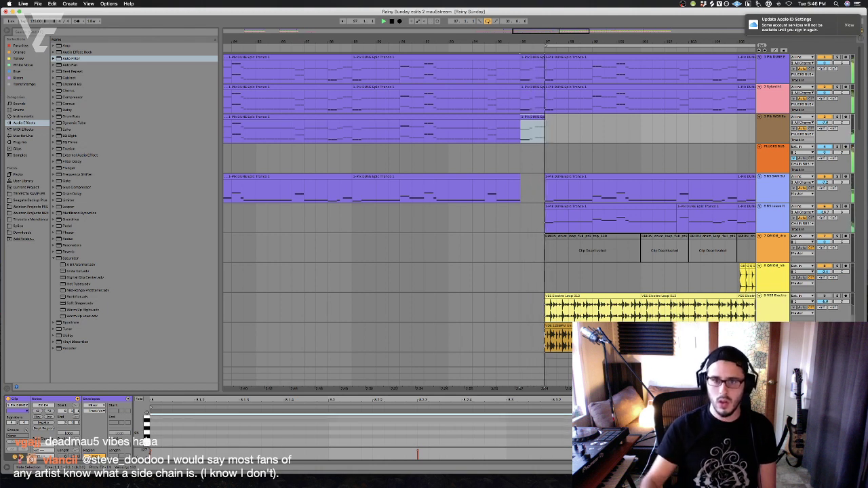
Hide the detail view, listen to the drop after bar 97 and stop playback
click(446, 163)
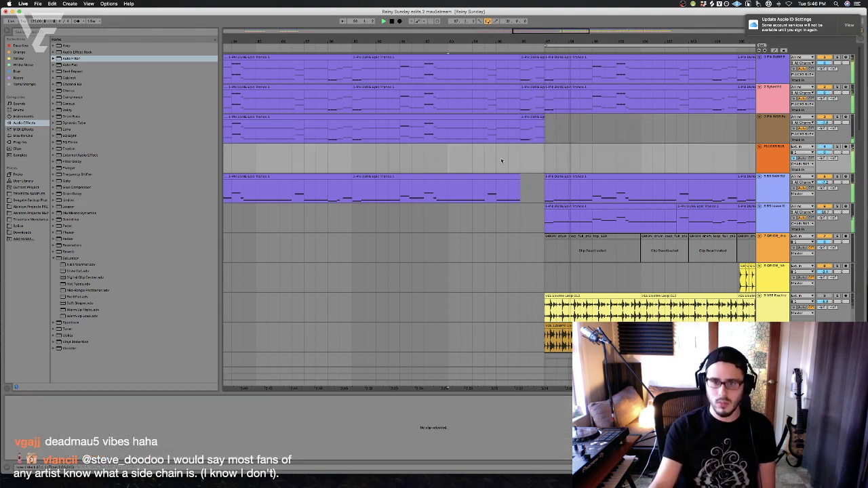
click(352, 164)
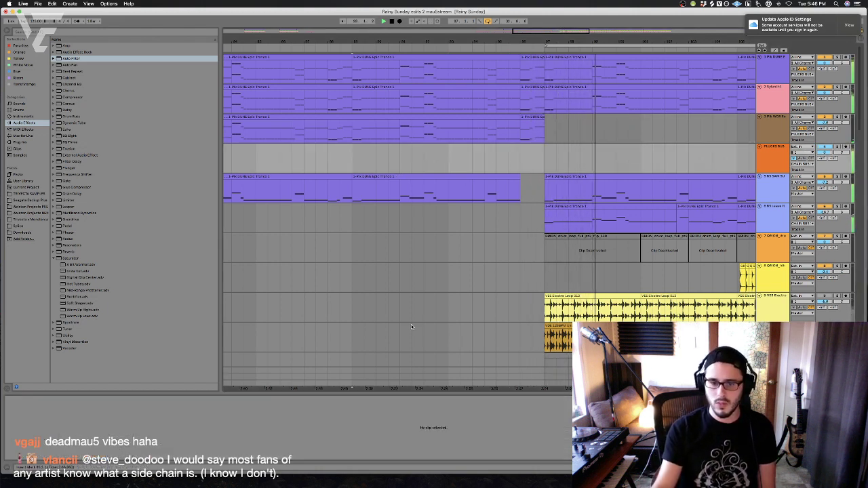
key(super+alt+l)
click(443, 309)
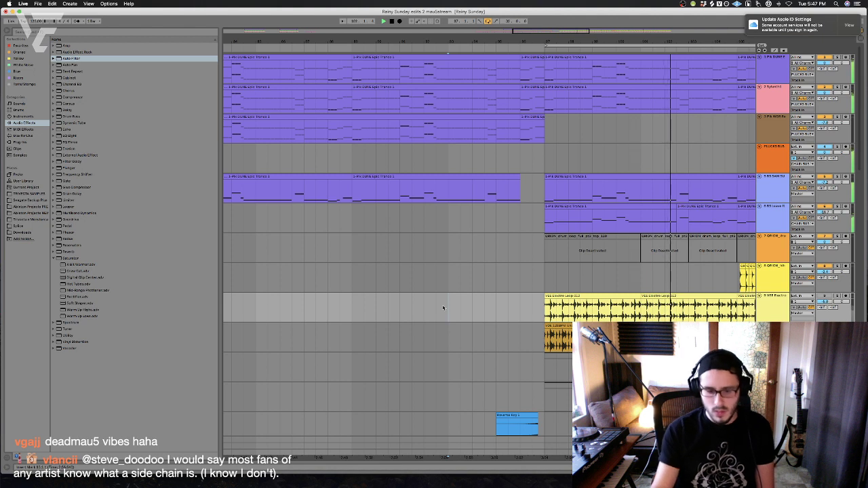
key(space)
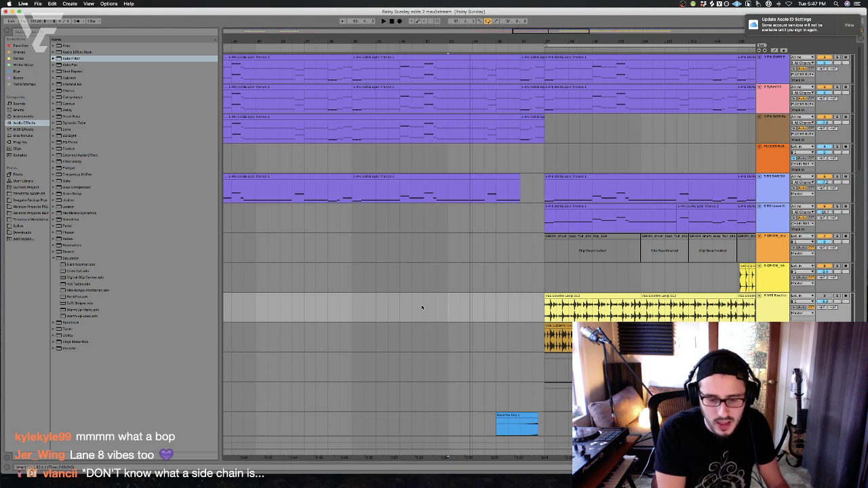
Play the breakdown again from bar 73 to judge the filtered pluck build
scroll(422, 307, left, 10)
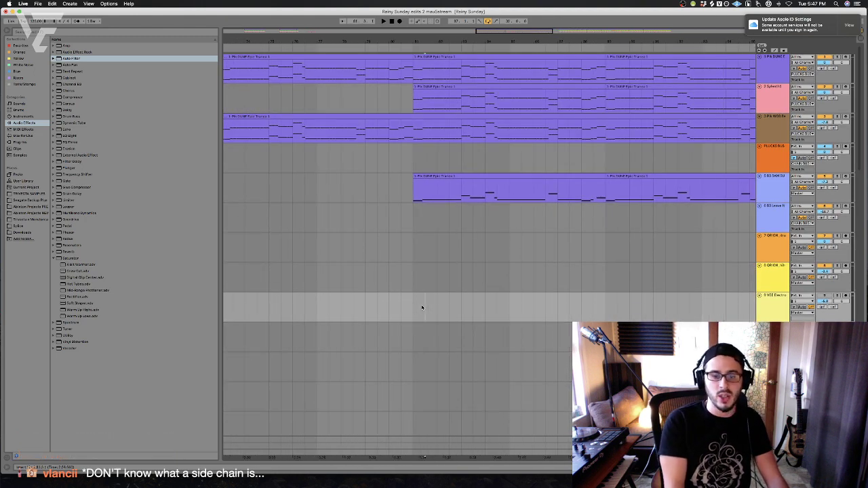
scroll(411, 307, left, 5)
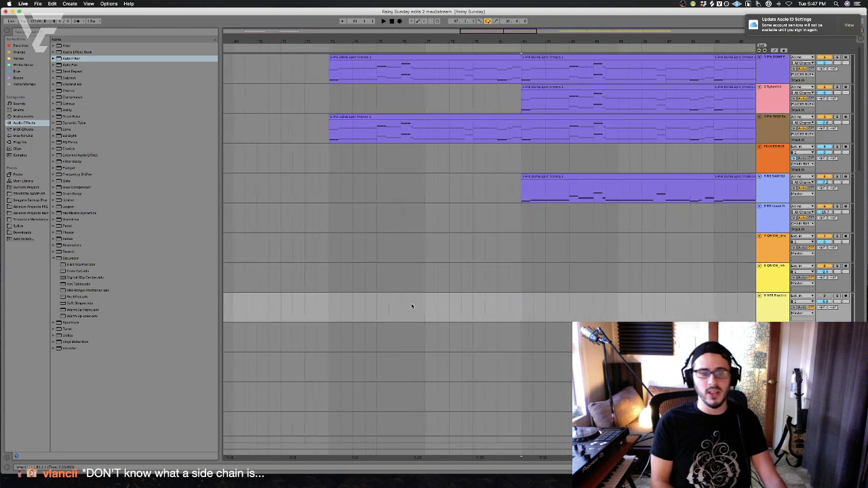
click(339, 305)
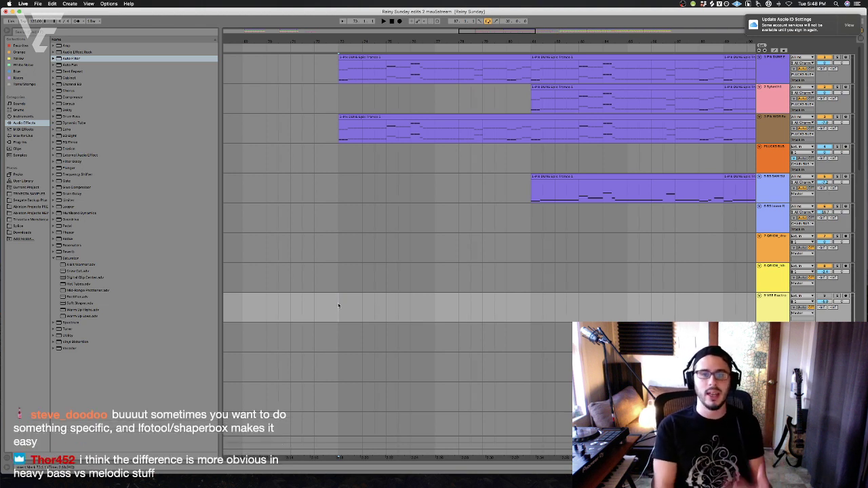
key(space)
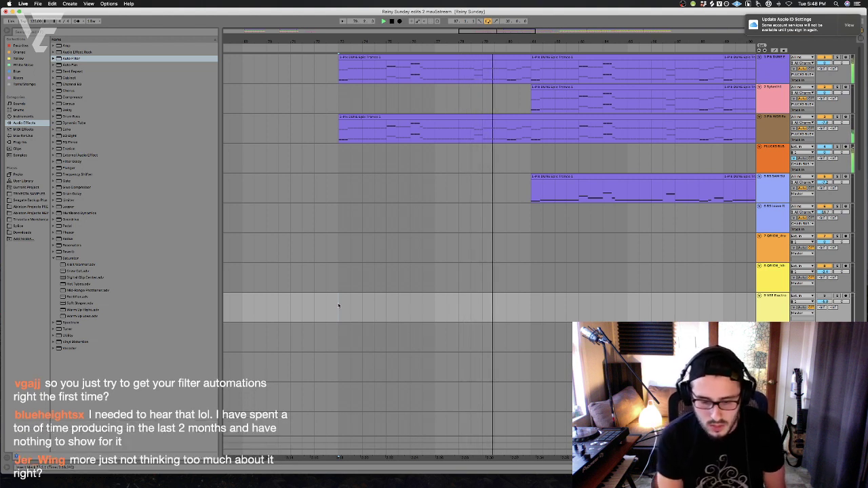
key(space)
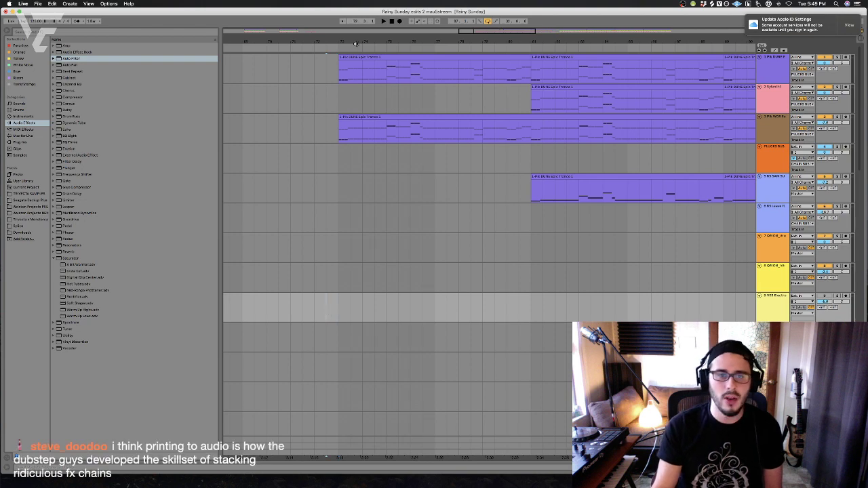
Play the old sketch section at bar 17 and look over its clips across the tracks
drag(358, 43, 358, 31)
drag(445, 98, 224, 98)
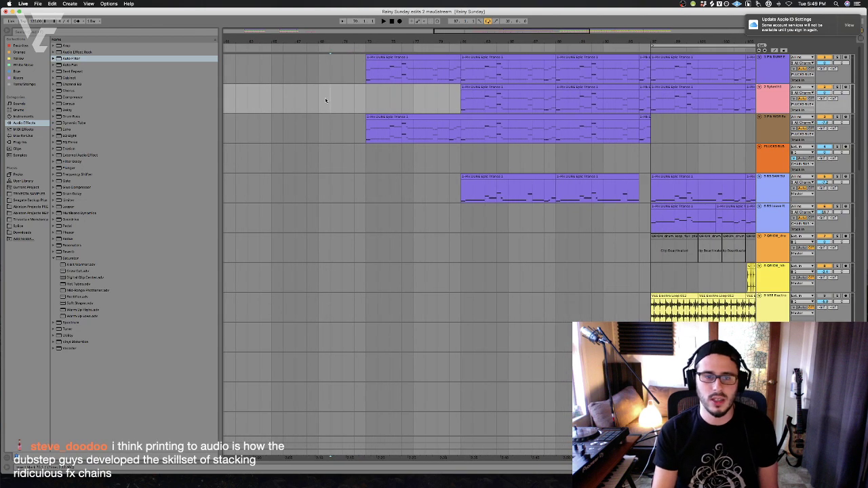
scroll(325, 103, left, 10)
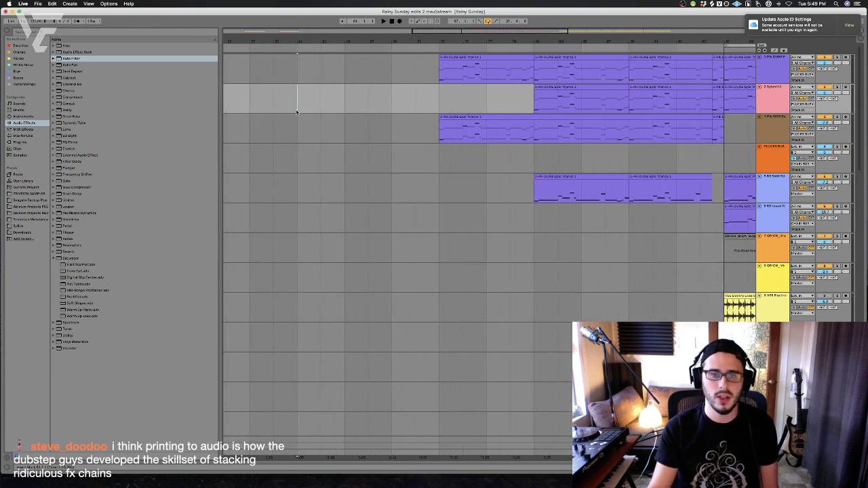
scroll(296, 113, left, 15)
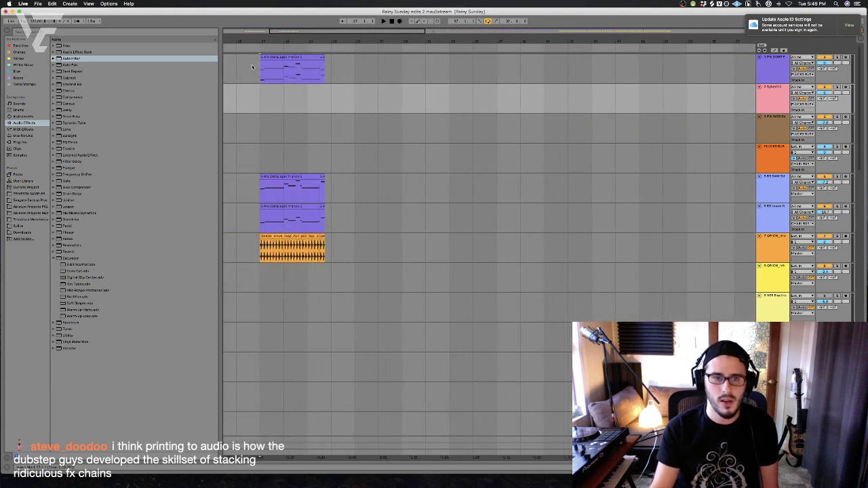
drag(261, 64, 346, 277)
key(space)
scroll(359, 285, down, 10)
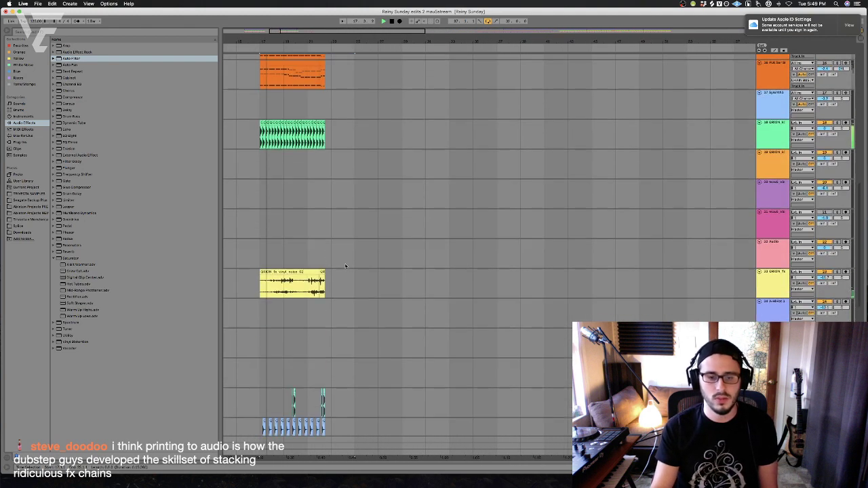
Delete the leftover sketch clips from bar 17 onward across all tracks
click(367, 136)
drag(488, 345, 249, 3)
scroll(298, 232, up, 12)
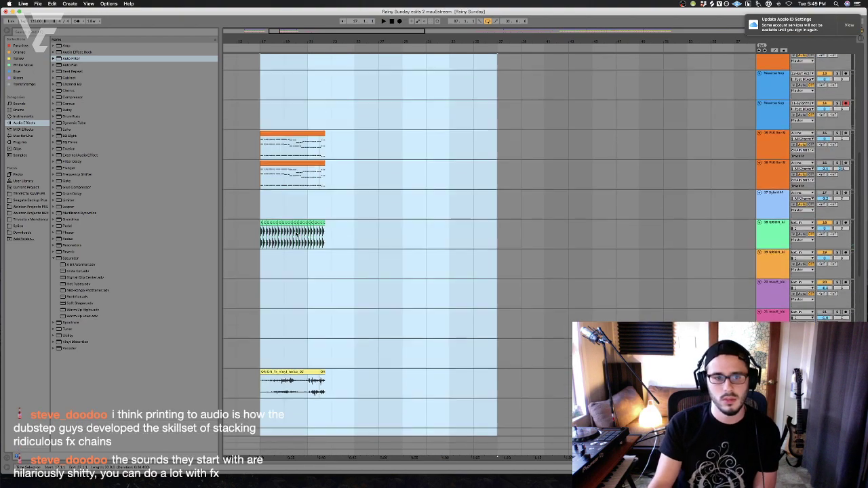
scroll(385, 227, up, 10)
click(554, 219)
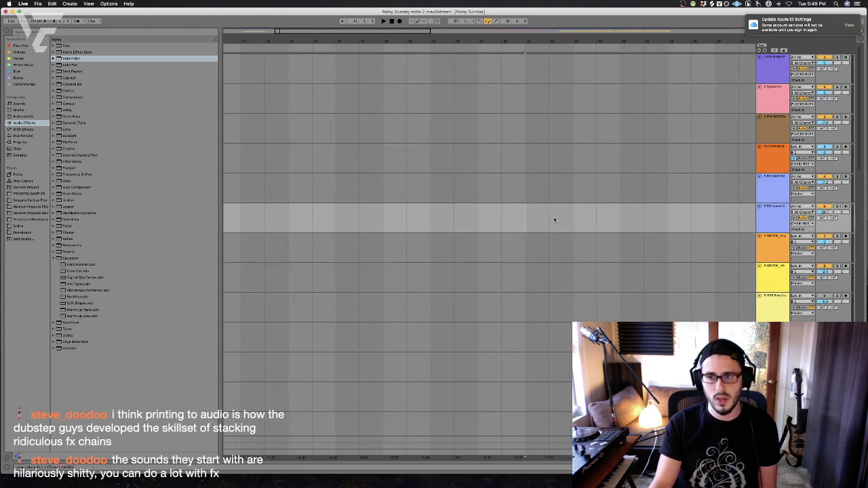
Play the drop from bar 97 and examine which drum, bass and synth clips its opening contains
click(683, 217)
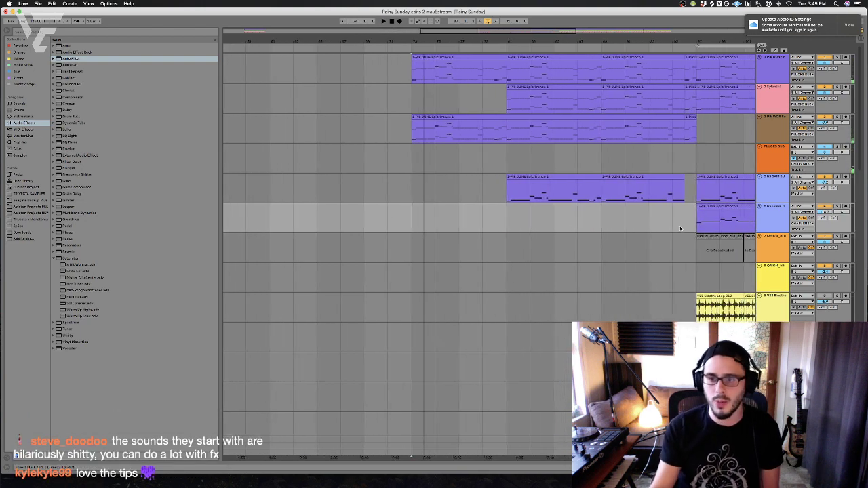
drag(677, 239, 433, 257)
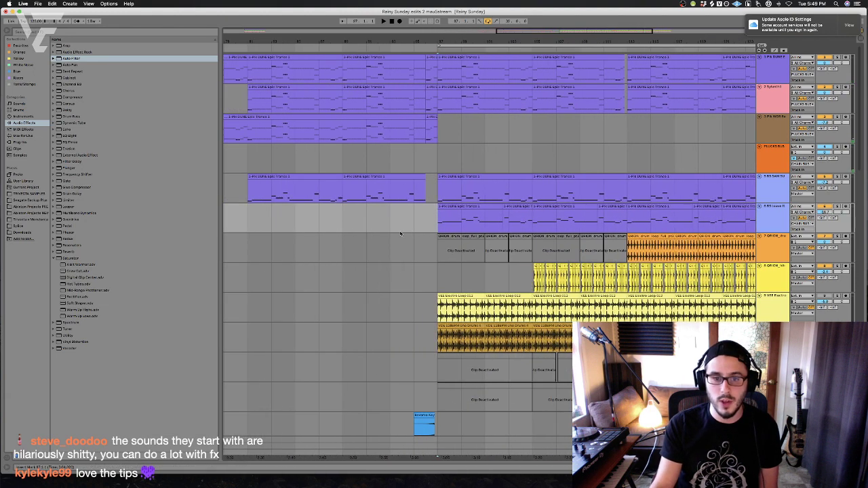
click(434, 256)
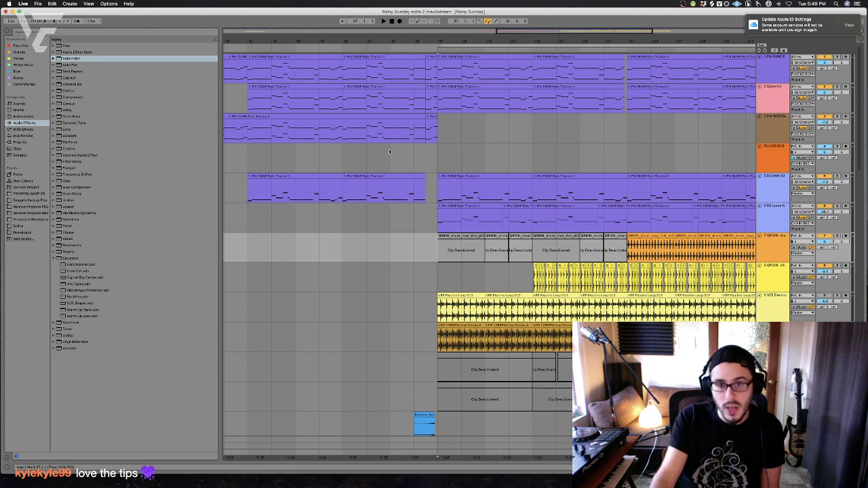
click(442, 149)
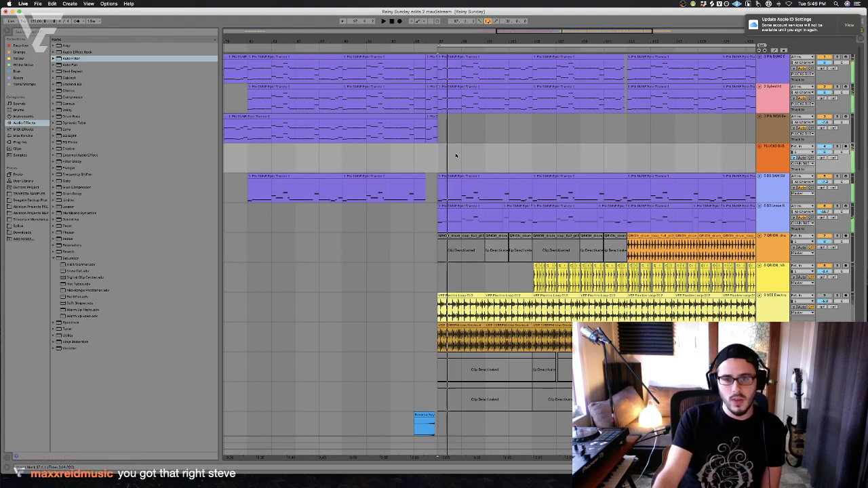
scroll(511, 159, down, 1)
scroll(611, 166, right, 3)
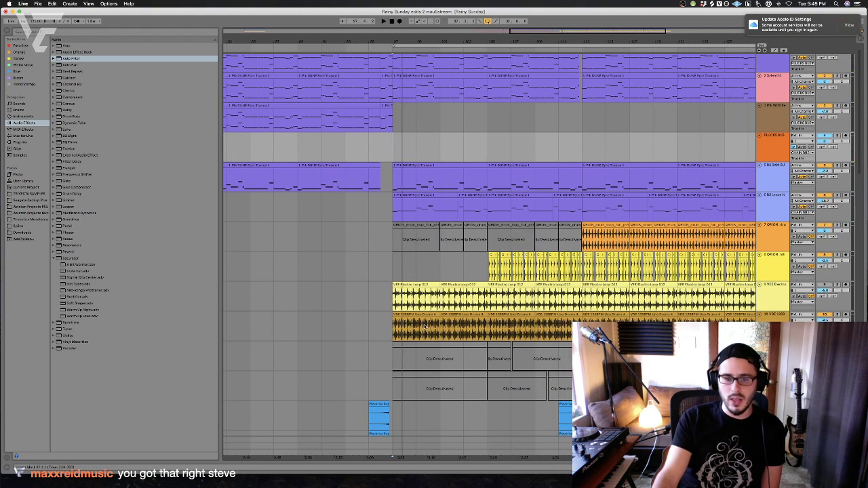
scroll(394, 250, left, 1)
scroll(404, 257, down, 5)
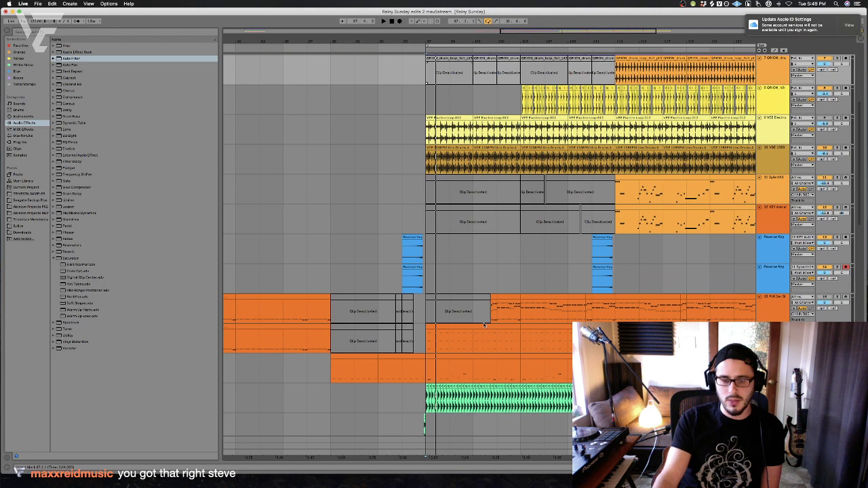
scroll(474, 312, up, 5)
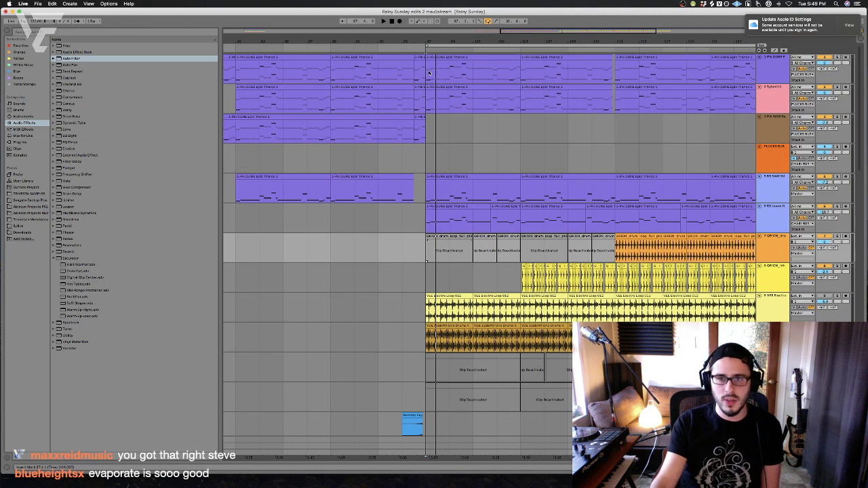
Copy bars 97 to 113 of the drop on all tracks and paste them at bar 9
drag(429, 72, 615, 406)
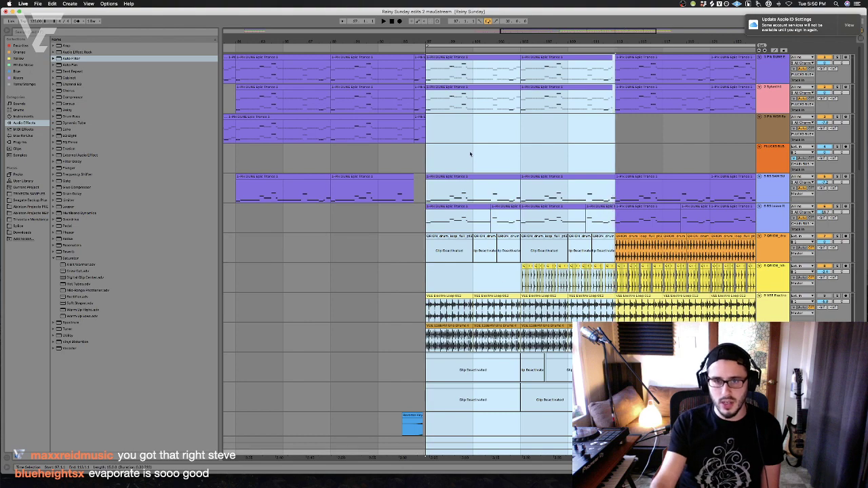
scroll(453, 163, up, 3)
drag(434, 42, 401, 434)
key(Delete)
click(263, 91)
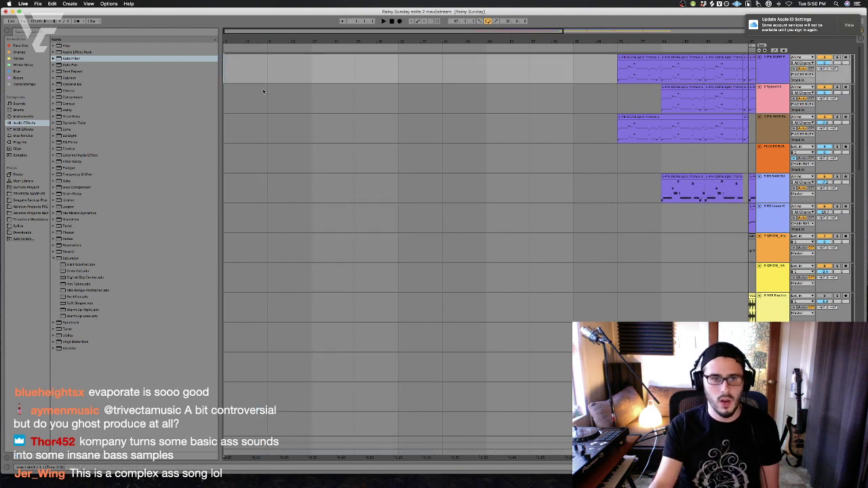
key(super+v)
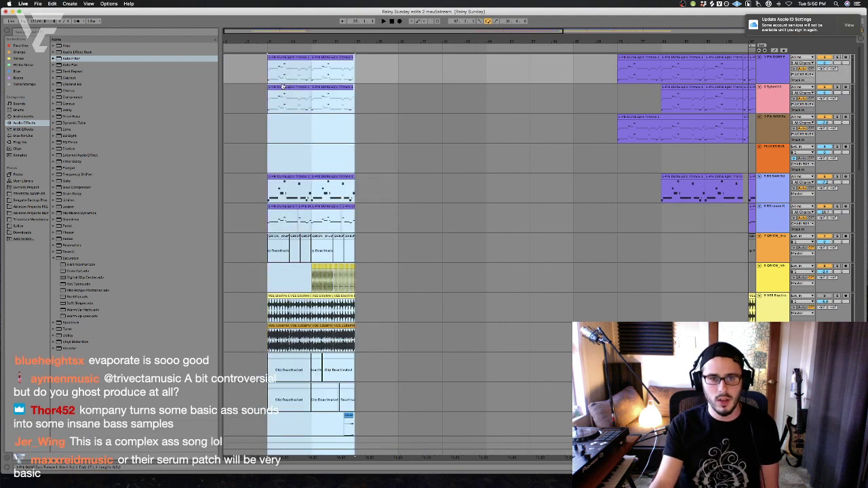
Play the pasted section from bar 9, stop playback, and delete its clips on the first two tracks
click(288, 75)
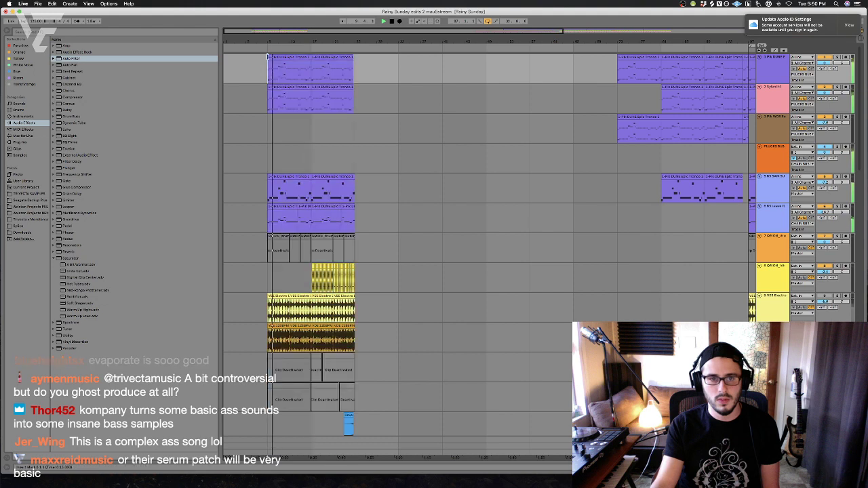
key(plus)
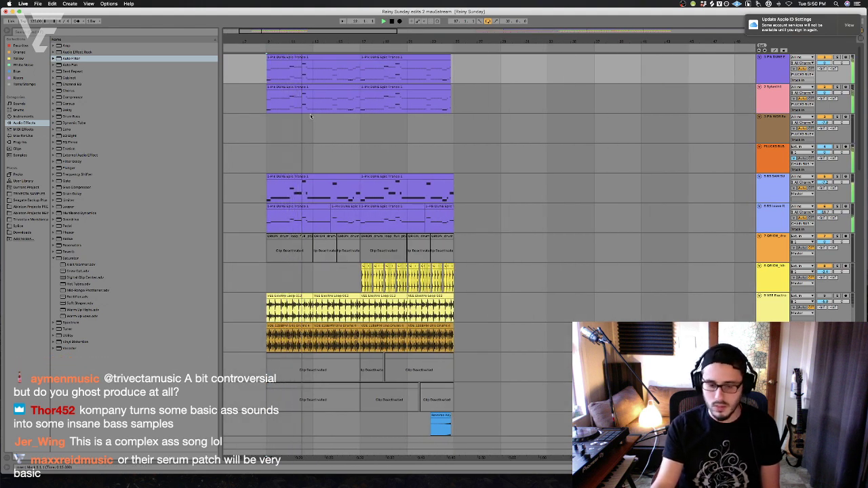
key(space)
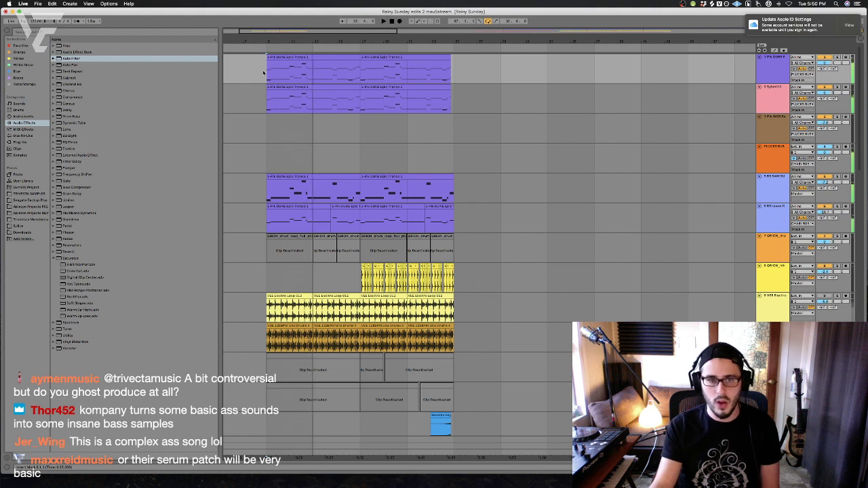
shift+click(436, 90)
key(Delete)
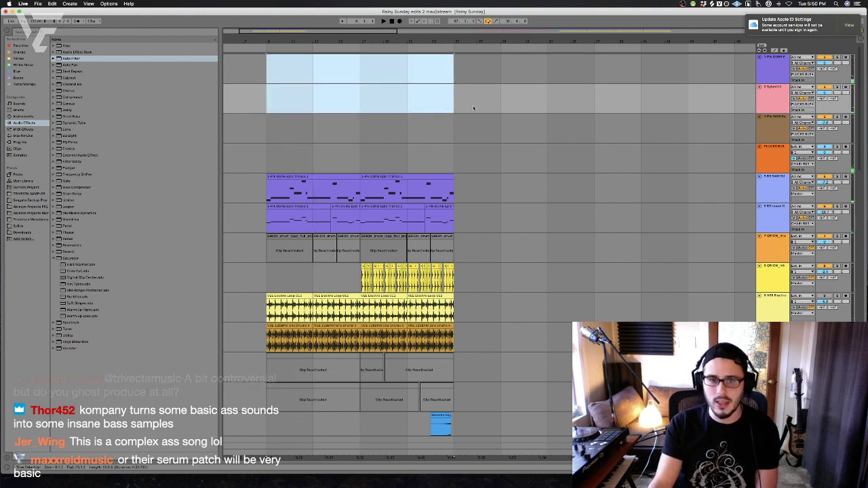
Resume playback from bar 9 and delete the pasted section's clips on the two bass tracks
key(space)
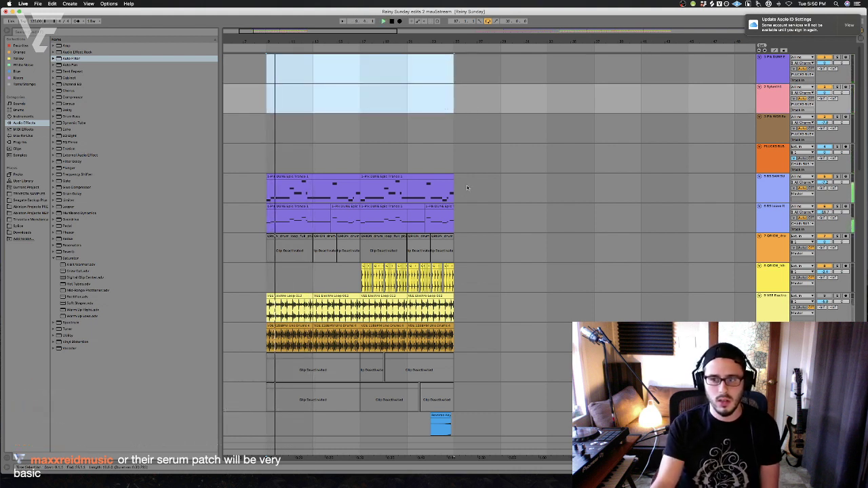
click(305, 185)
shift+click(440, 217)
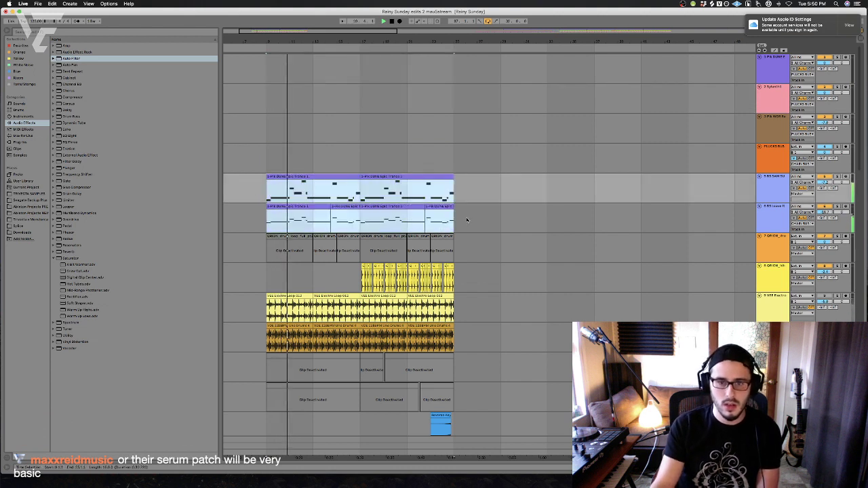
key(Delete)
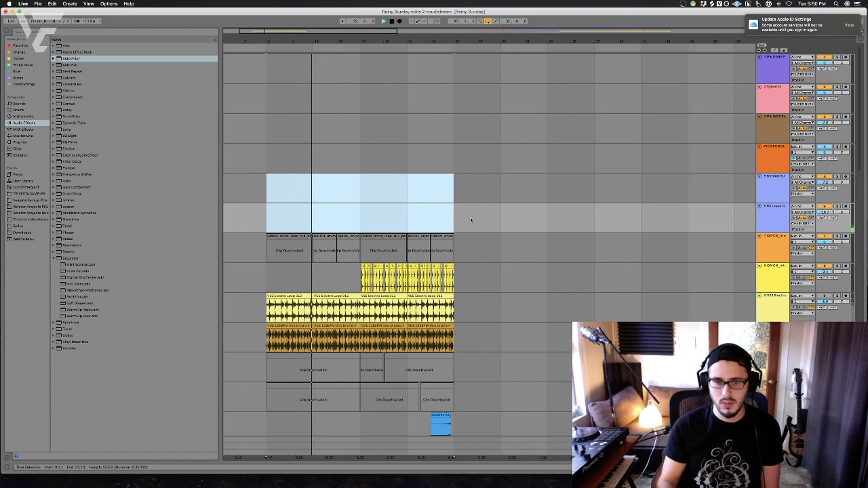
Listen to the stripped intro while examining its percussion, noise and vocal chop tracks, and stop playback
scroll(471, 220, down, 15)
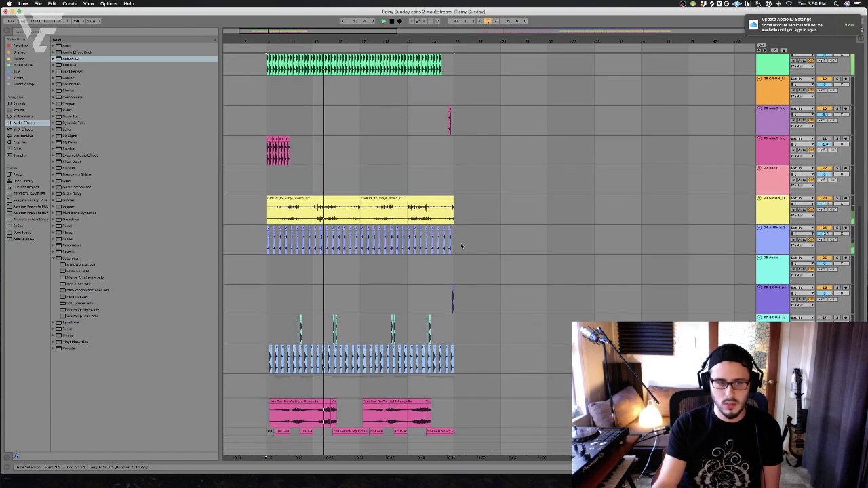
scroll(461, 247, down, 7)
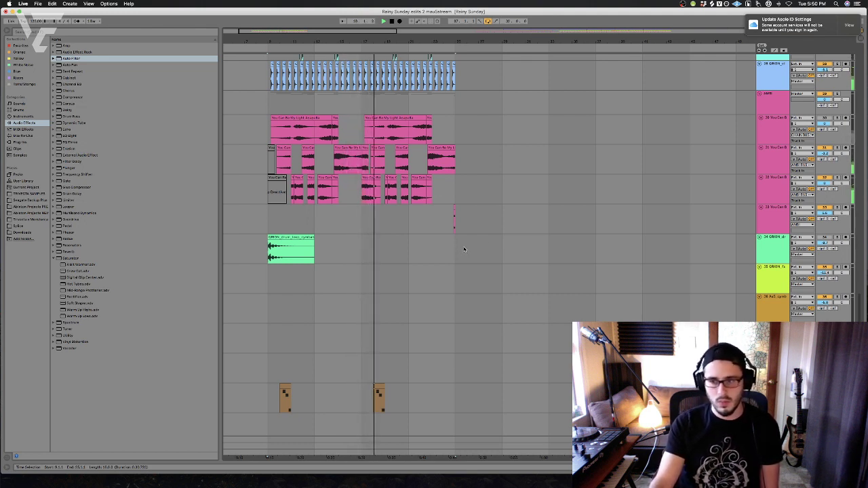
click(763, 221)
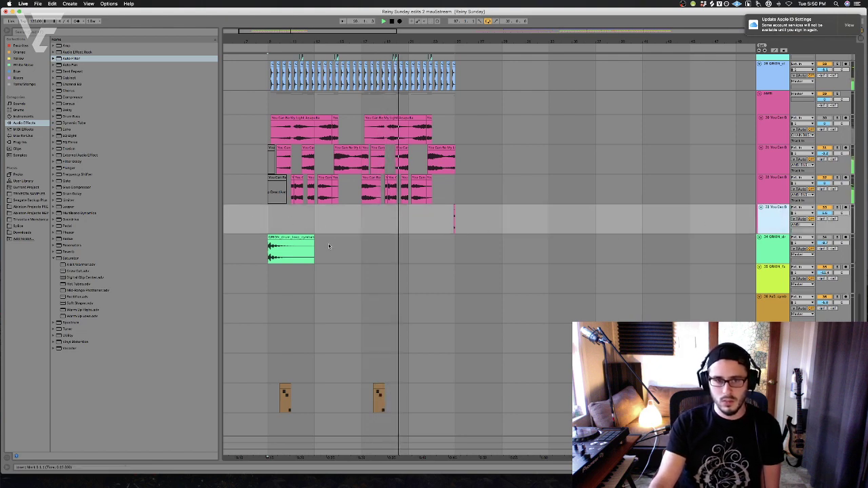
scroll(332, 270, up, 5)
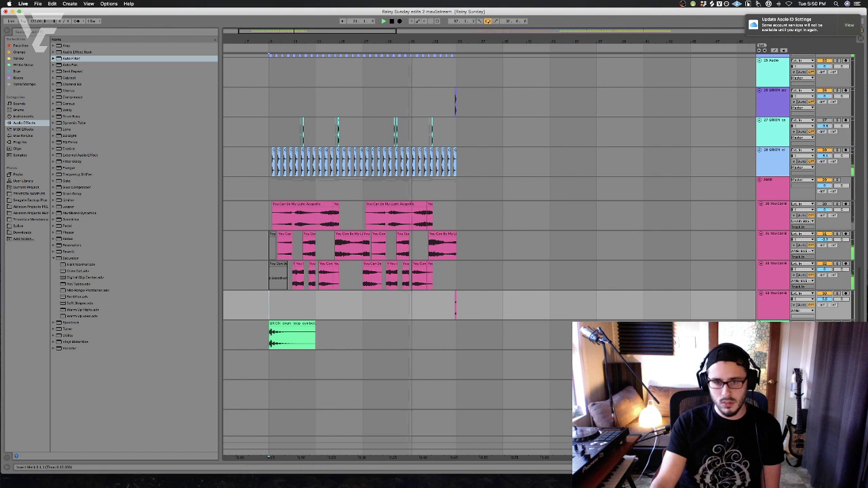
click(760, 317)
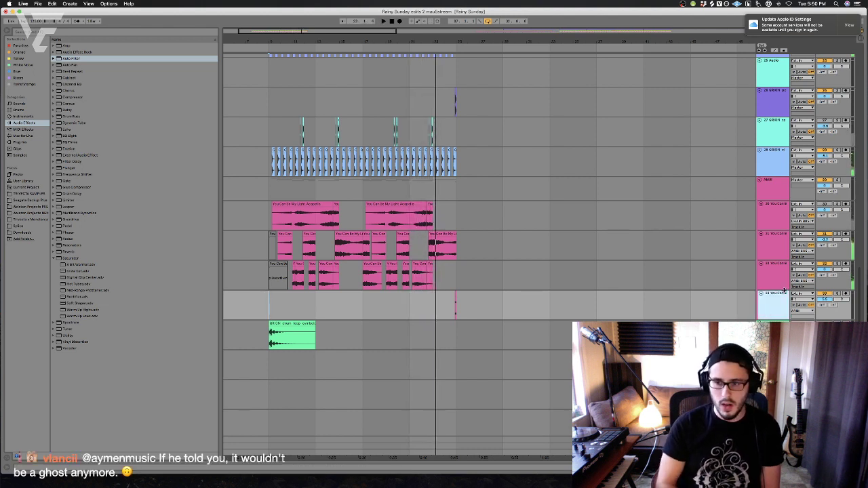
scroll(780, 284, down, 3)
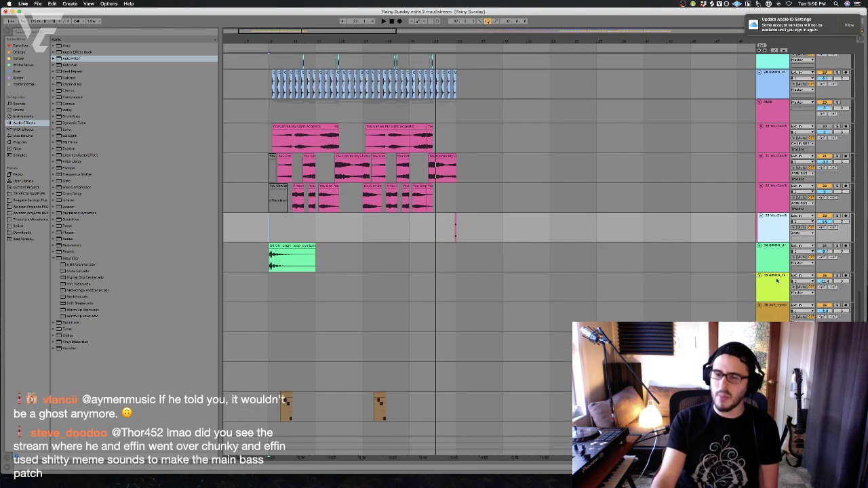
click(776, 261)
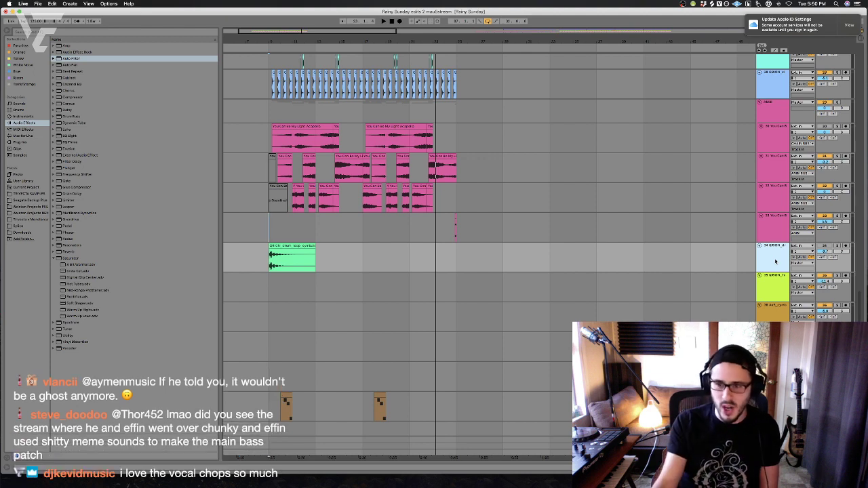
scroll(488, 271, down, 2)
scroll(436, 285, left, 2)
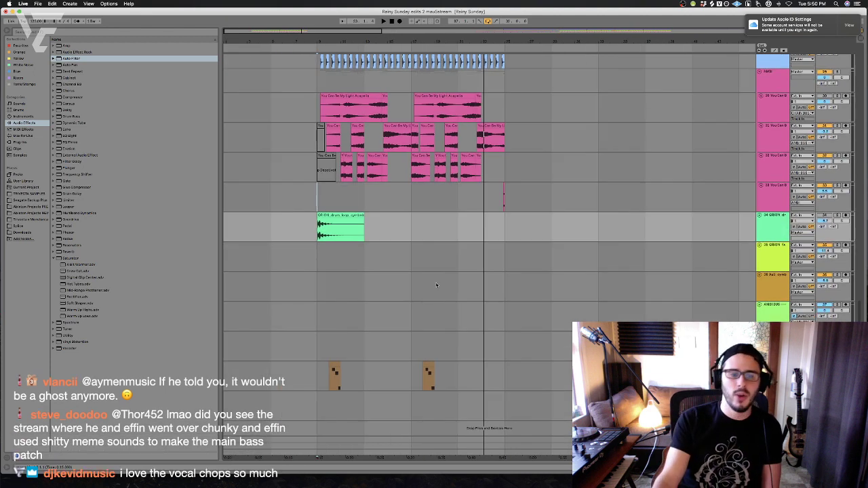
Return to bar 9 and play the stripped intro from its start to judge the remaining drum parts
click(324, 319)
scroll(325, 305, up, 3)
click(333, 263)
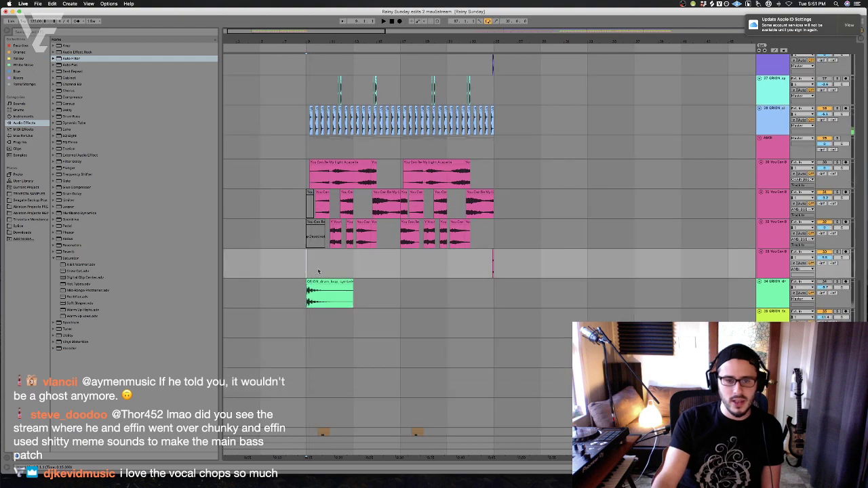
scroll(326, 263, up, 10)
click(296, 261)
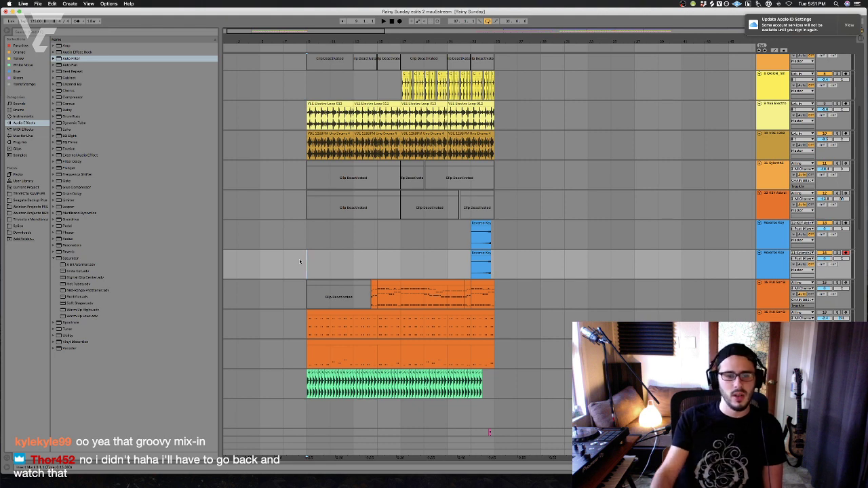
scroll(300, 262, up, 7)
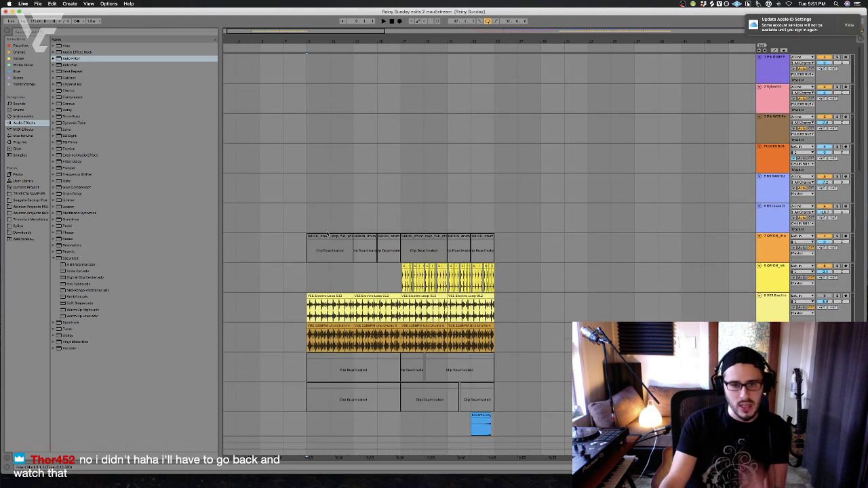
click(306, 217)
key(space)
scroll(306, 217, down, 2)
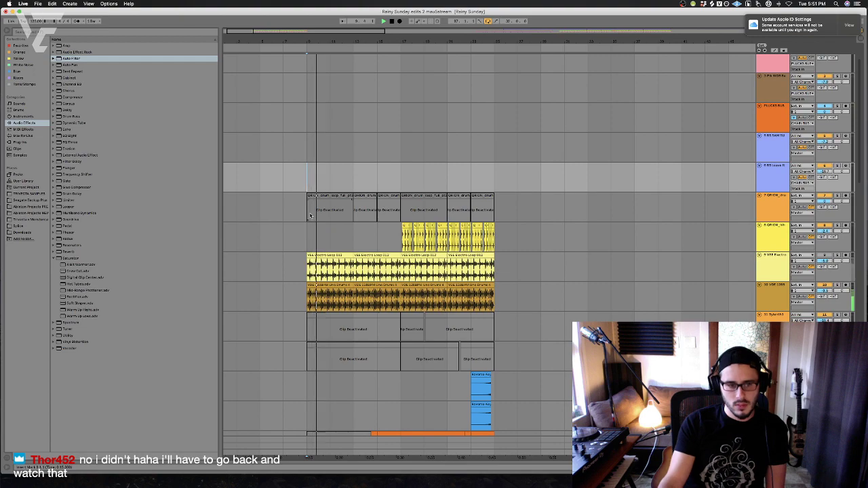
Audition the intro from bar 9 without the brown MIDI track's clips and deactivate only the clip nearest bar 9
scroll(310, 216, down, 4)
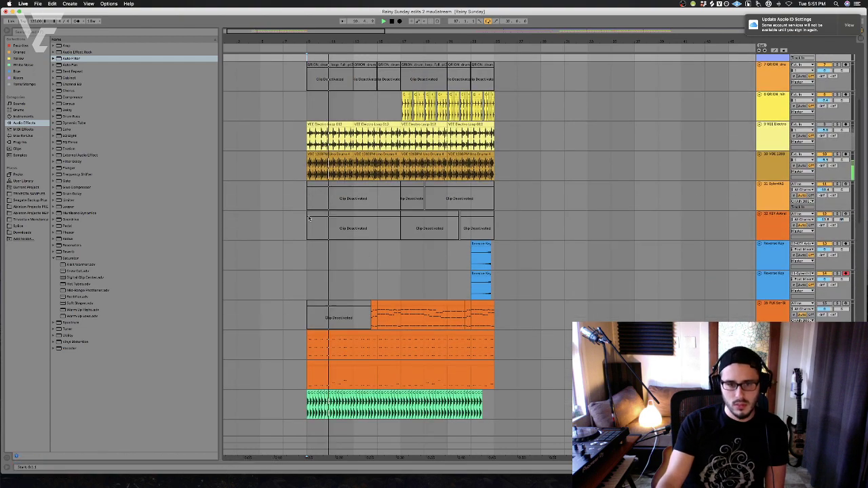
scroll(310, 217, down, 10)
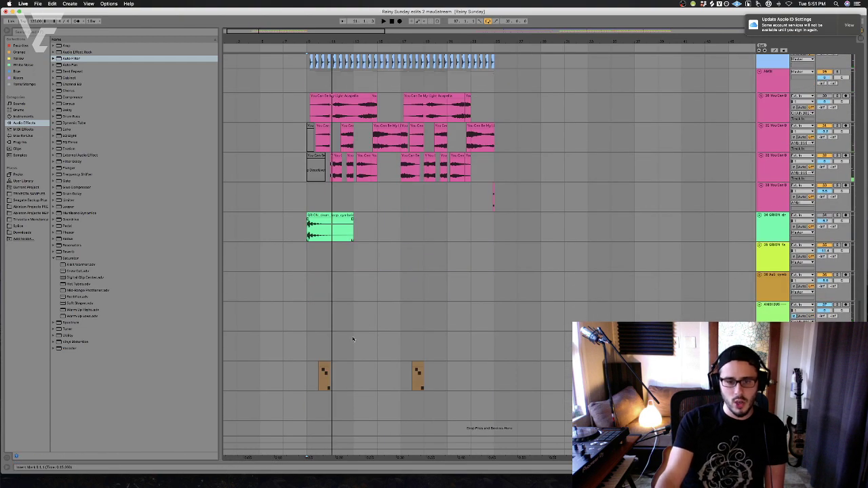
drag(313, 374, 712, 377)
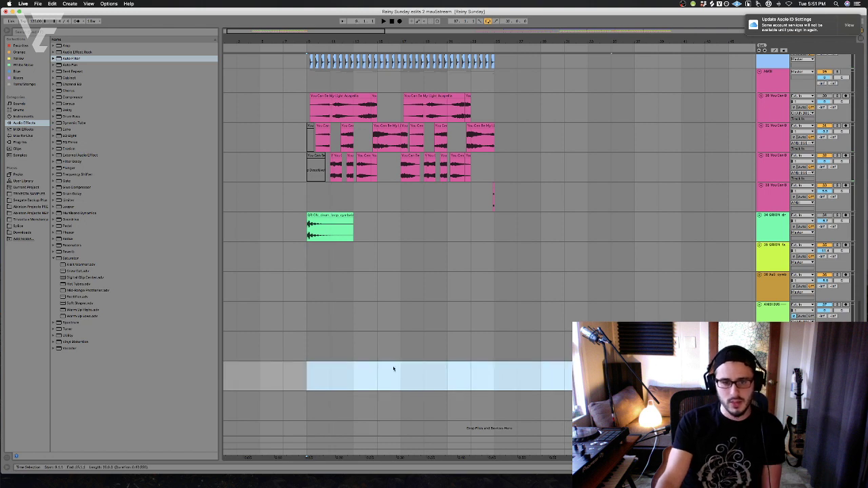
key(space)
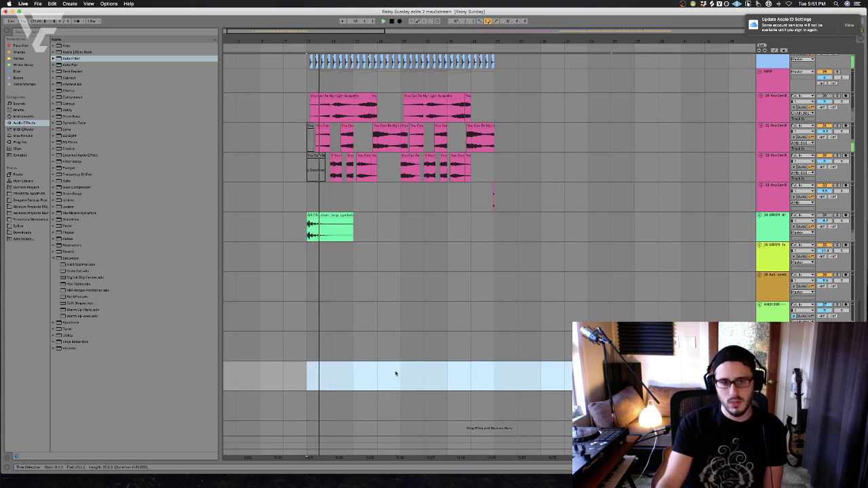
drag(396, 378, 322, 369)
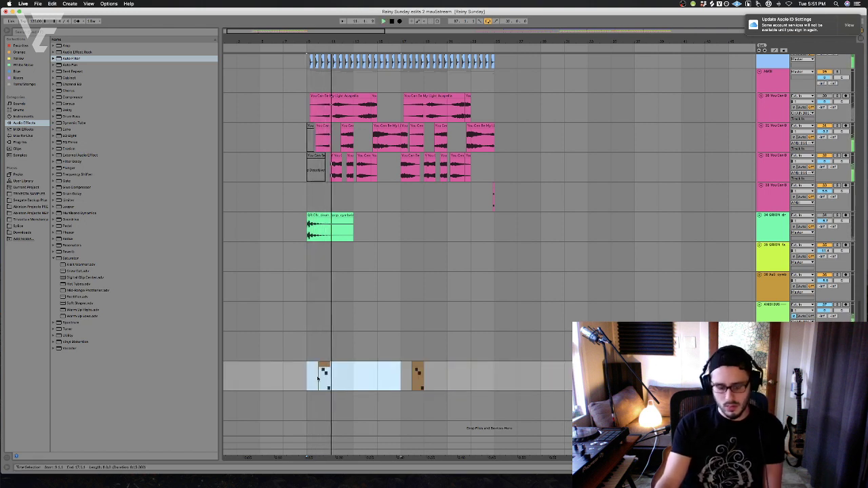
click(314, 348)
Insert an audio track named "AMBI OUT" directly below the pink vocal tracks
scroll(315, 348, up, 2)
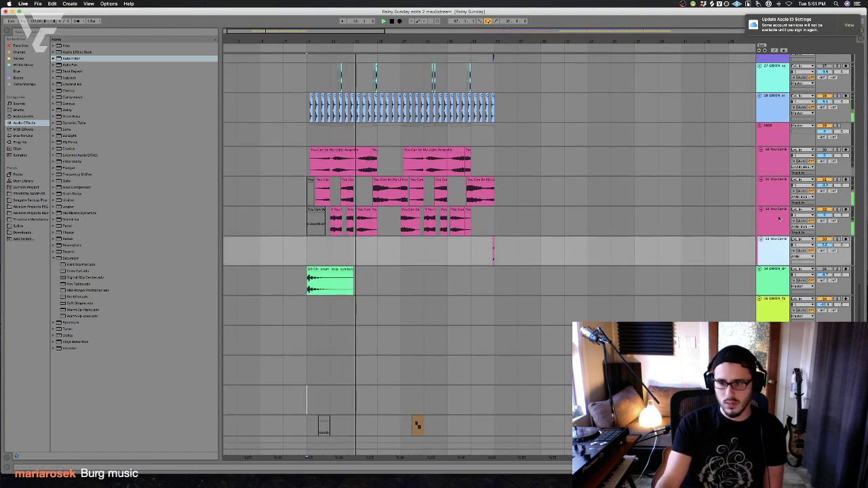
key(super+t)
text(AMBI OUT)
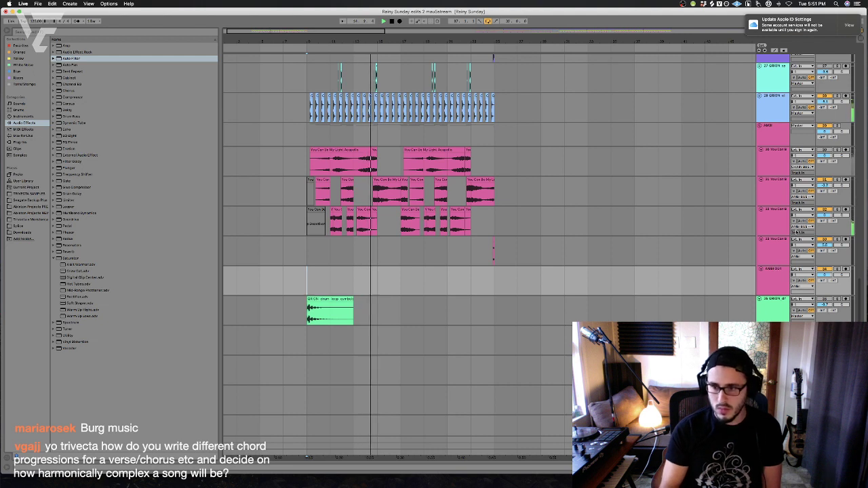
key(Return)
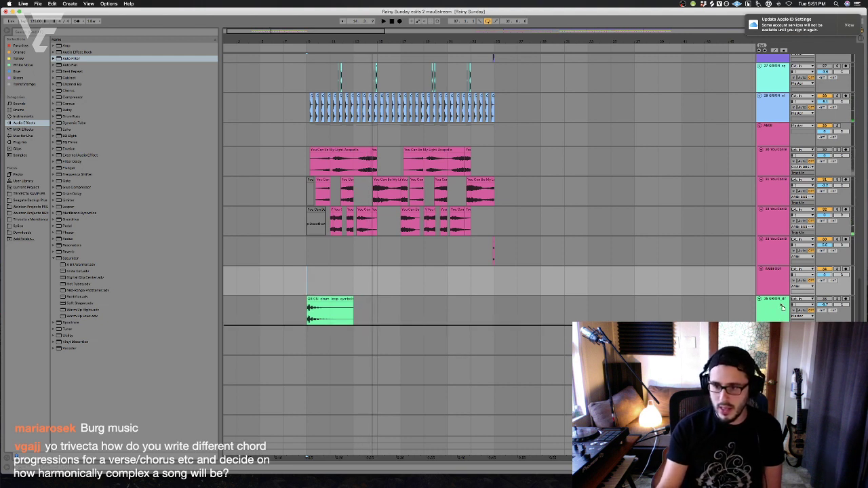
Arm the AMBI OUT track for recording and set its audio input to the AMBI group
click(783, 298)
click(846, 271)
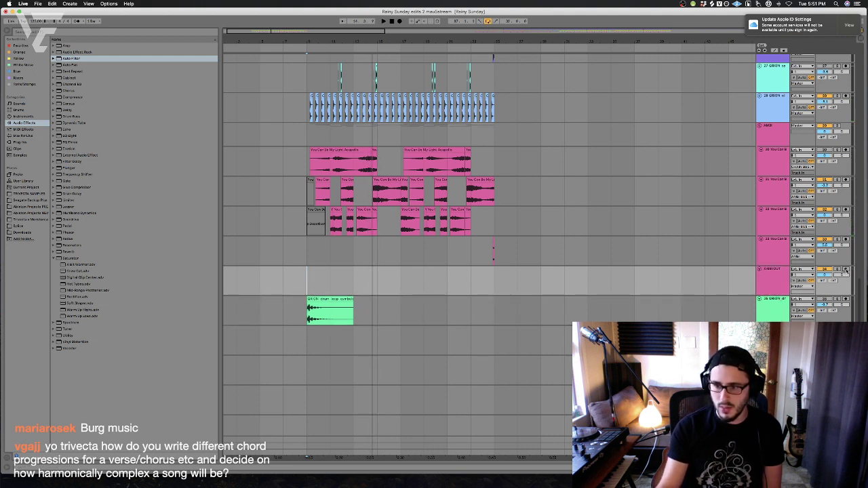
click(800, 269)
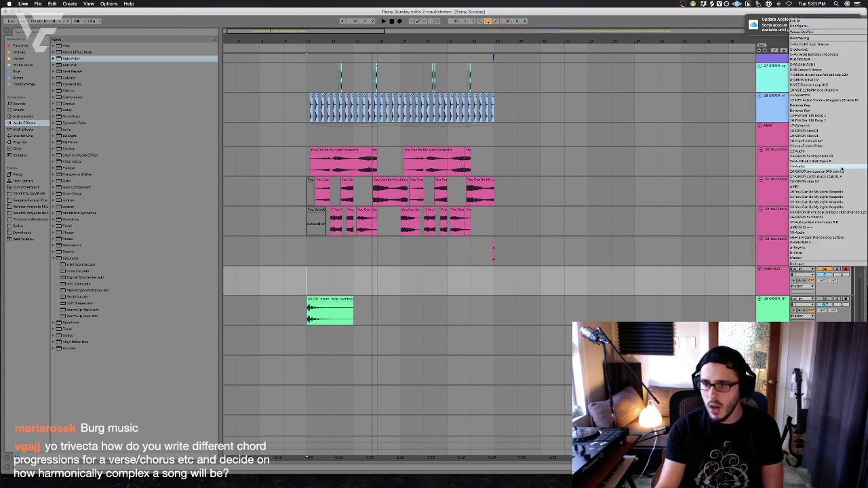
click(823, 187)
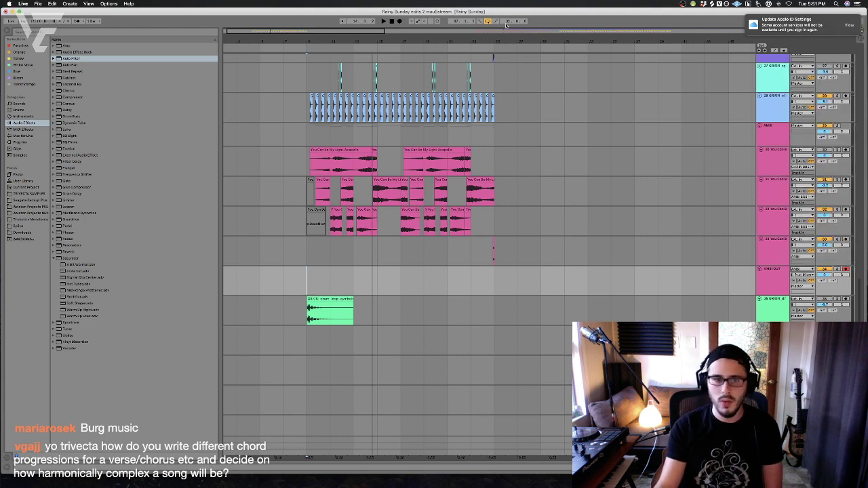
Try recording the AMBI group's output onto the AMBI OUT track from bar 9 and check its input source
click(399, 21)
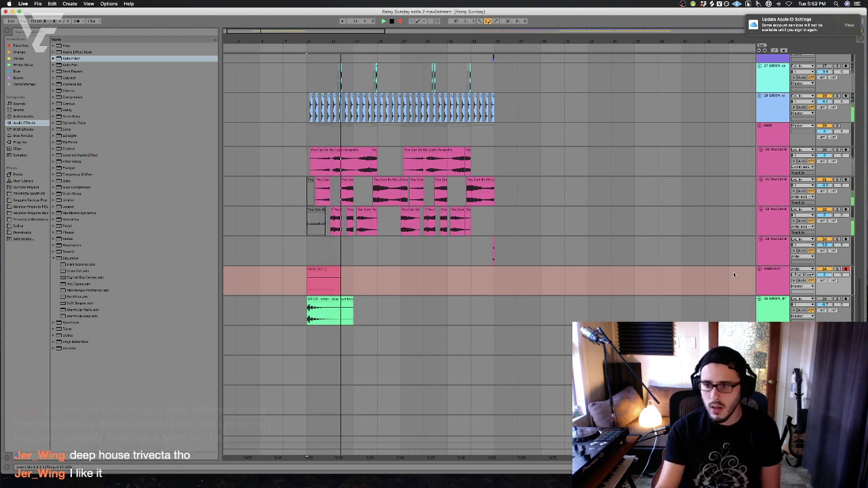
key(space)
click(795, 269)
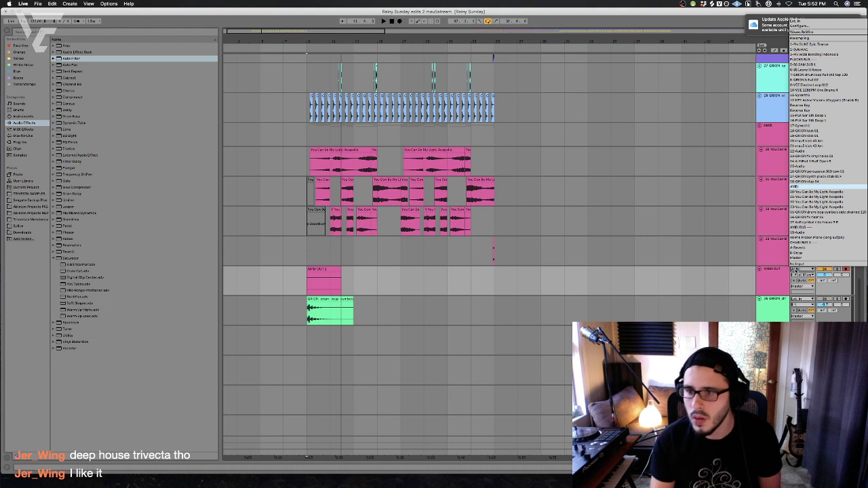
click(820, 187)
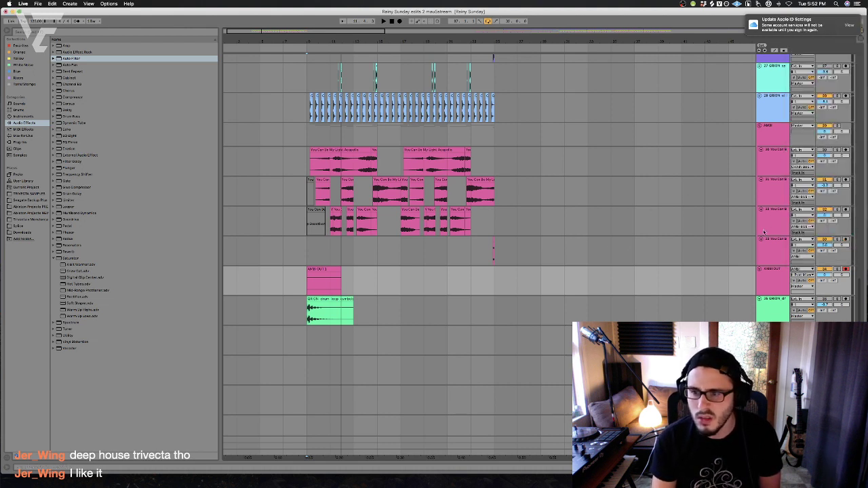
Move the AMBI BUS track directly above AMBI OUT and apply the AMBI group's colour to its grouped tracks
scroll(760, 241, down, 3)
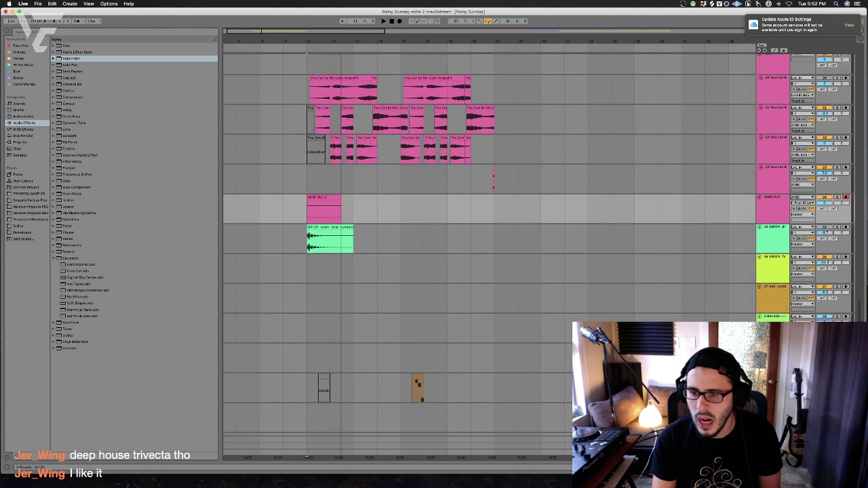
drag(773, 317, 787, 197)
mouse_move(786, 229)
mouse_down()
mouse_move(783, 241)
mouse_move(783, 213)
mouse_move(779, 244)
mouse_up()
right_click(766, 94)
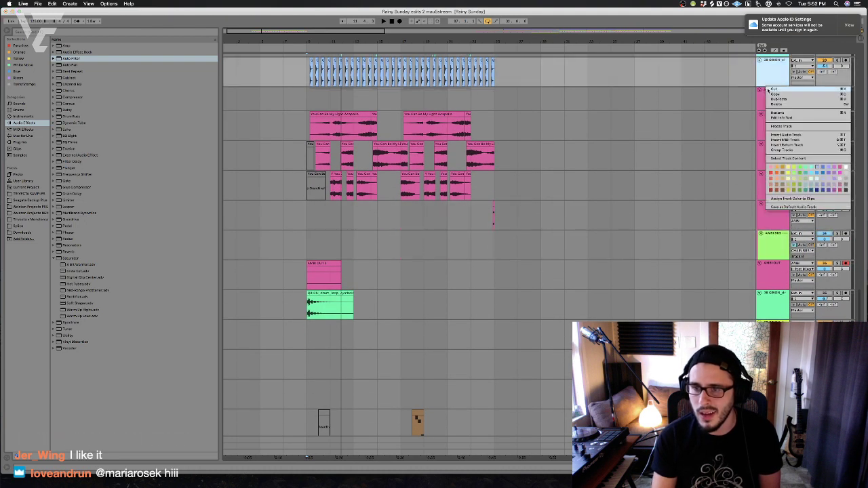
right_click(772, 102)
click(821, 211)
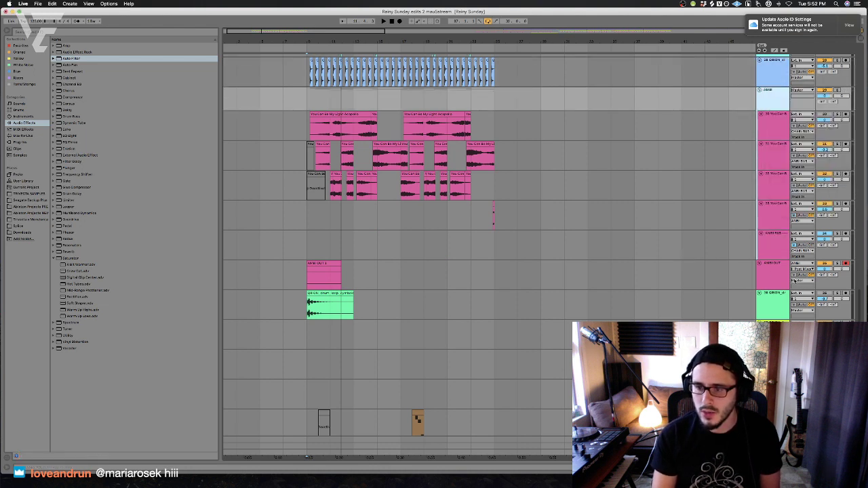
Set the AMBI OUT track's input to AMBI BUS and record the processed vocals from bar 9 to just past bar 25
click(800, 263)
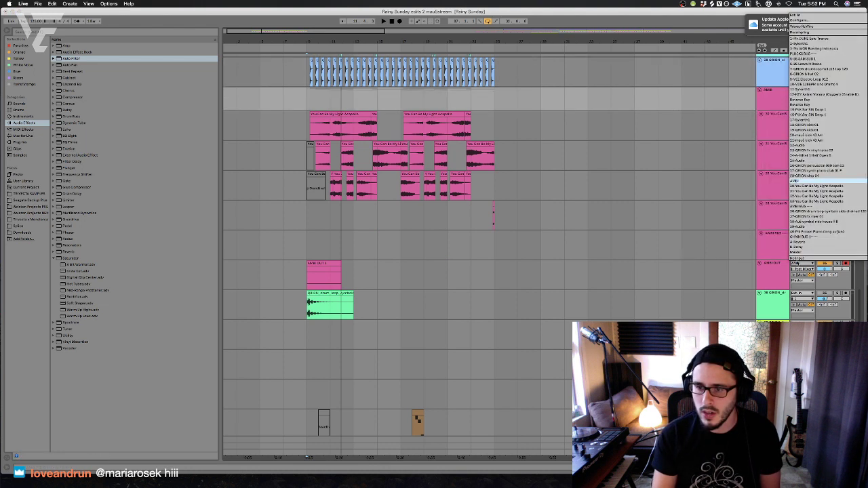
click(797, 206)
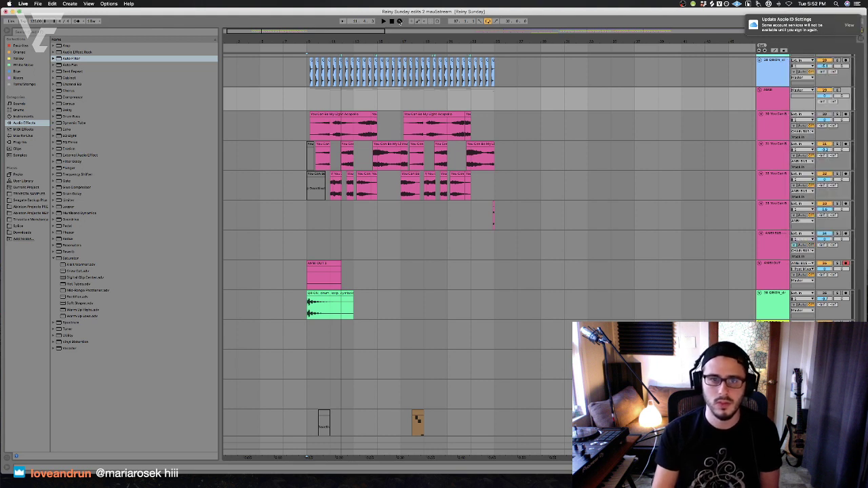
click(399, 21)
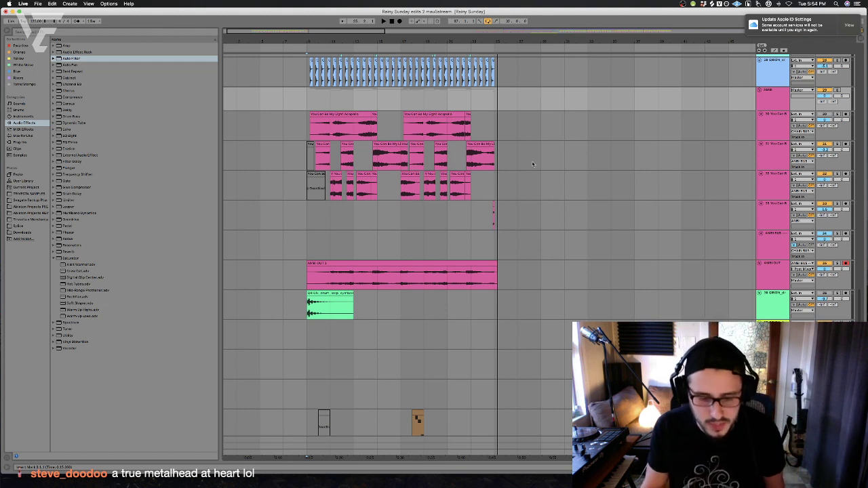
Play the intro again from bar 9 to hear the vocals together with the recorded AMBI OUT clip
click(316, 223)
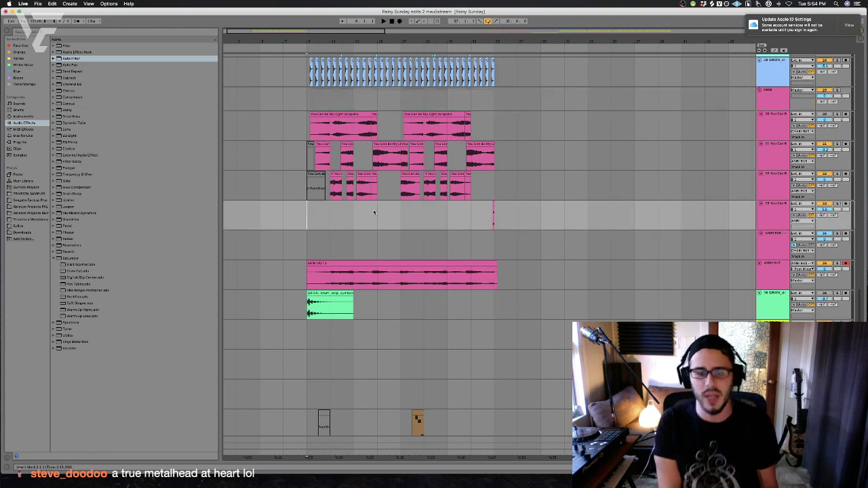
key(space)
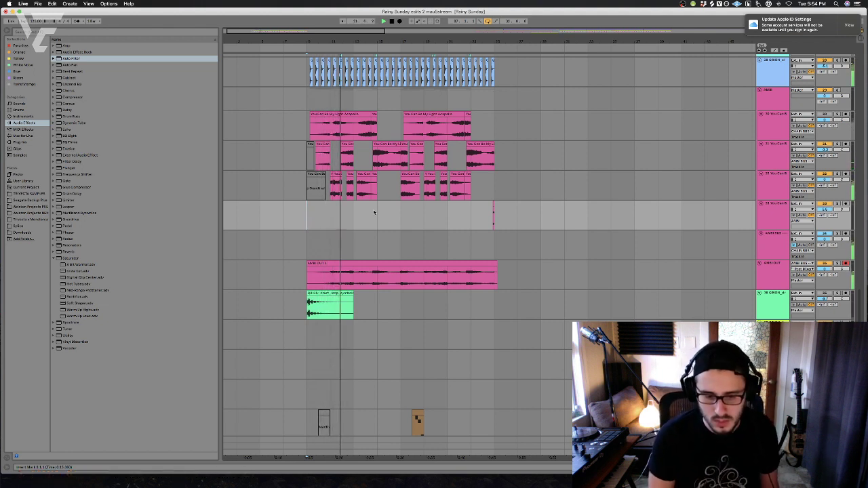
key(space)
key(space)
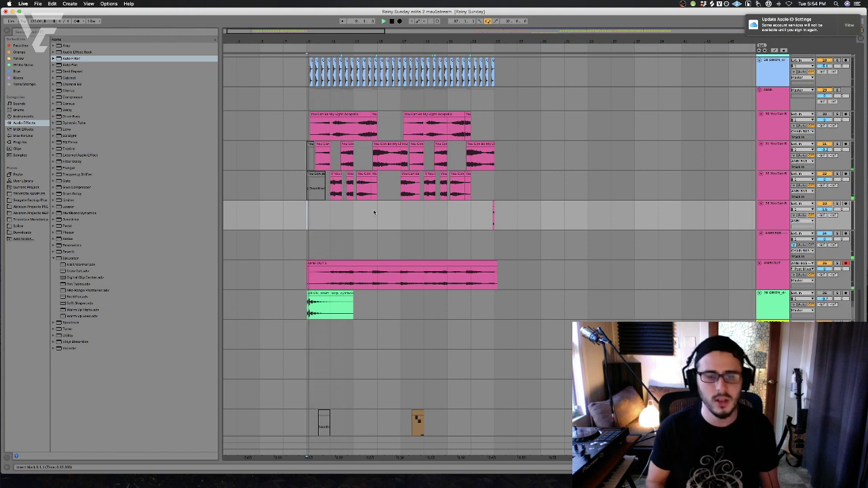
key(space)
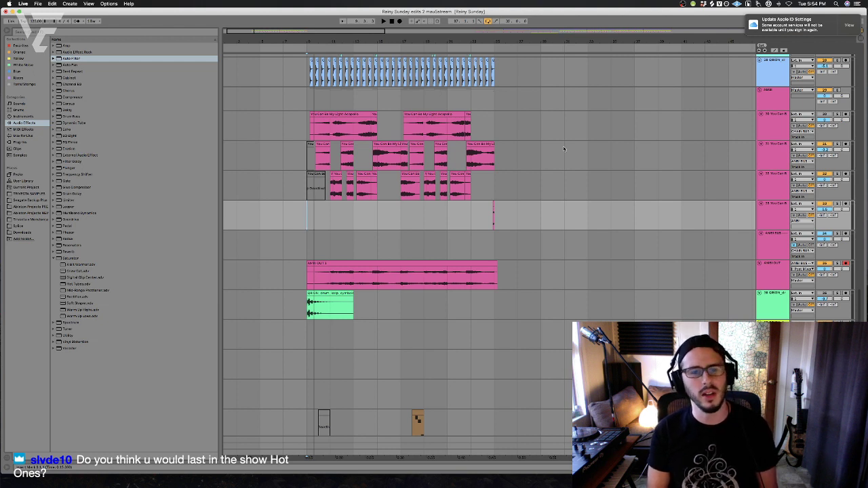
Move the 24-bar stretch starting at bar 9 across all tracks to bar 1
scroll(285, 136, up, 15)
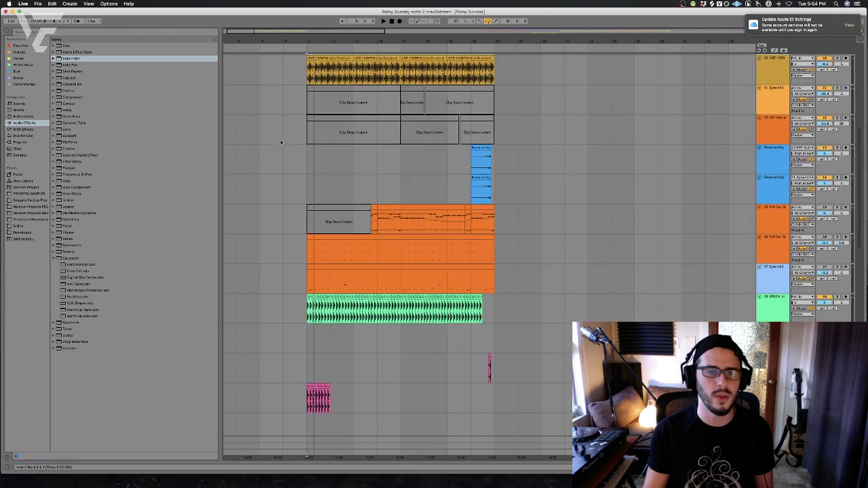
scroll(304, 127, up, 4)
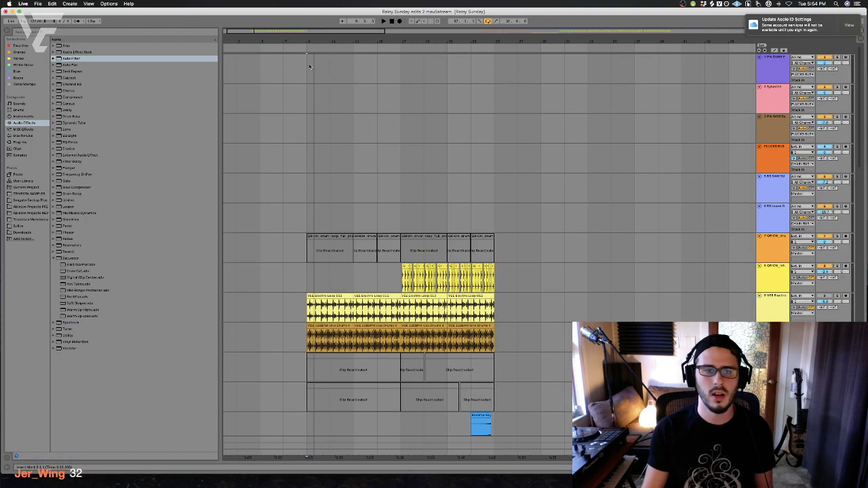
key(super+a)
scroll(541, 300, down, 15)
scroll(541, 301, up, 10)
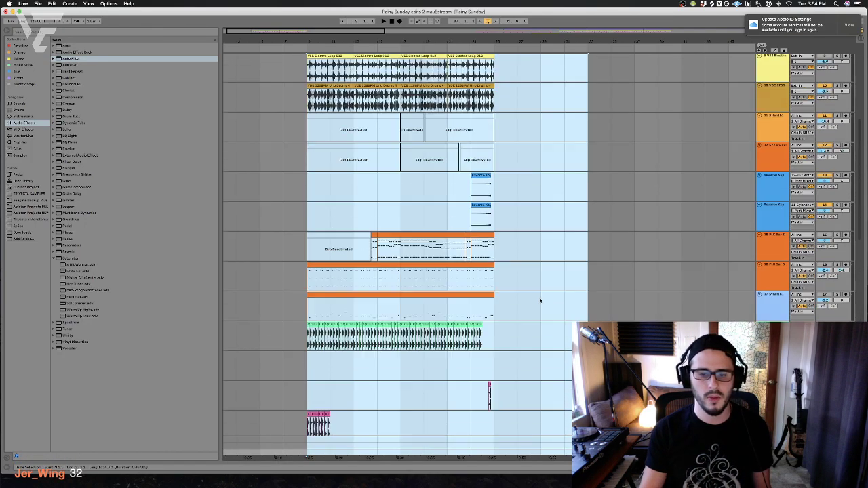
scroll(541, 301, up, 5)
scroll(291, 122, left, 10)
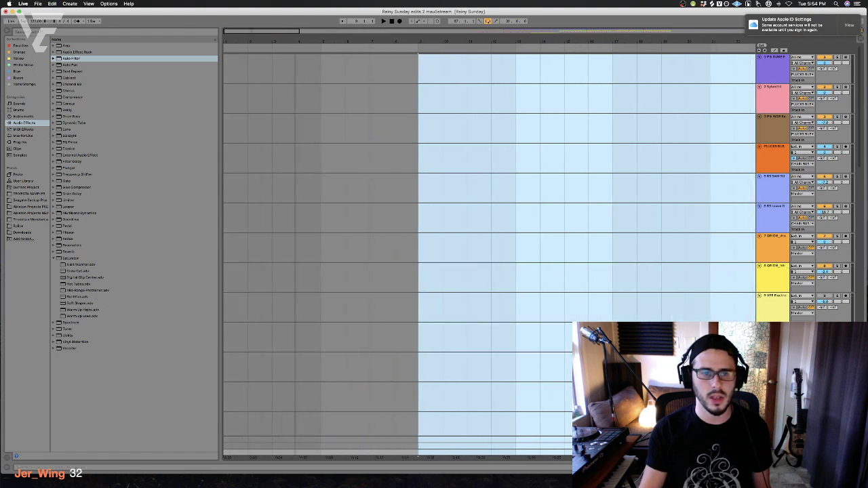
click(242, 74)
key(super+a)
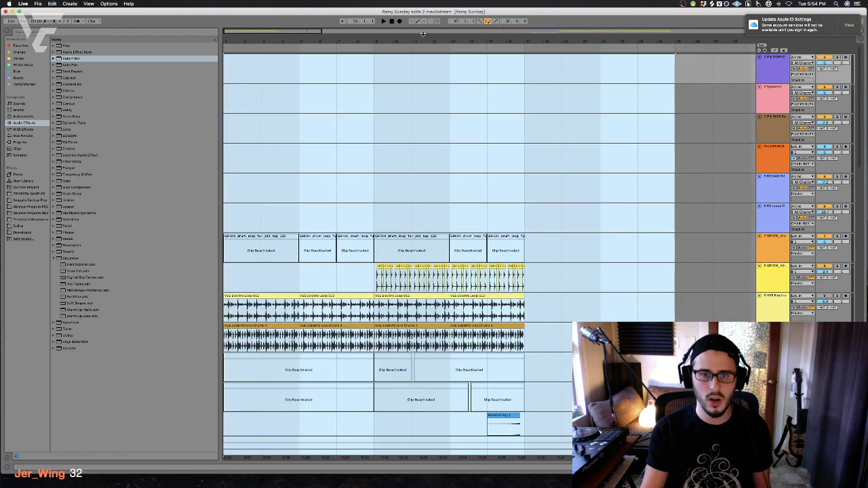
Duplicate the 16-bar section starting at bar 1 across all tracks so the copy begins at bar 17
key(minus)
key(minus)
click(397, 130)
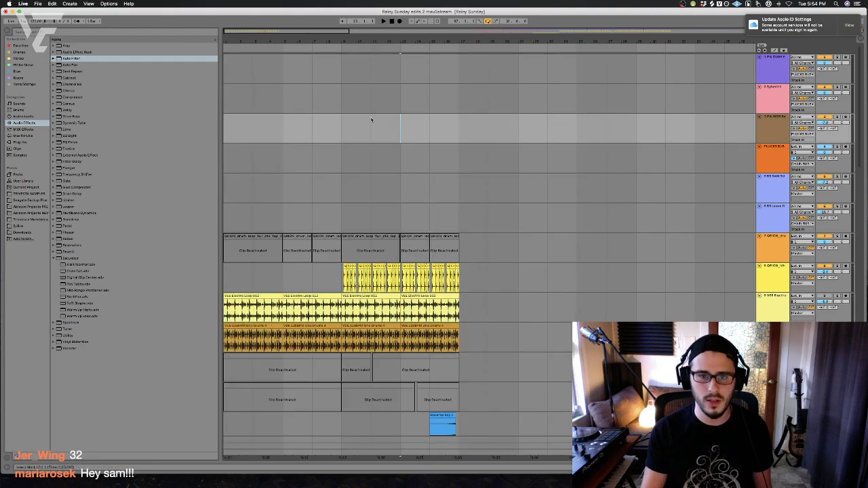
drag(226, 55, 457, 440)
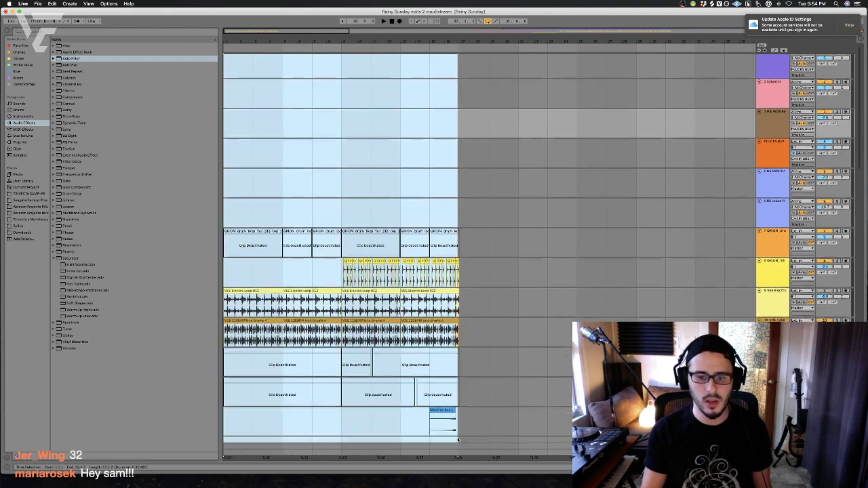
scroll(480, 368, down, 15)
key(plus)
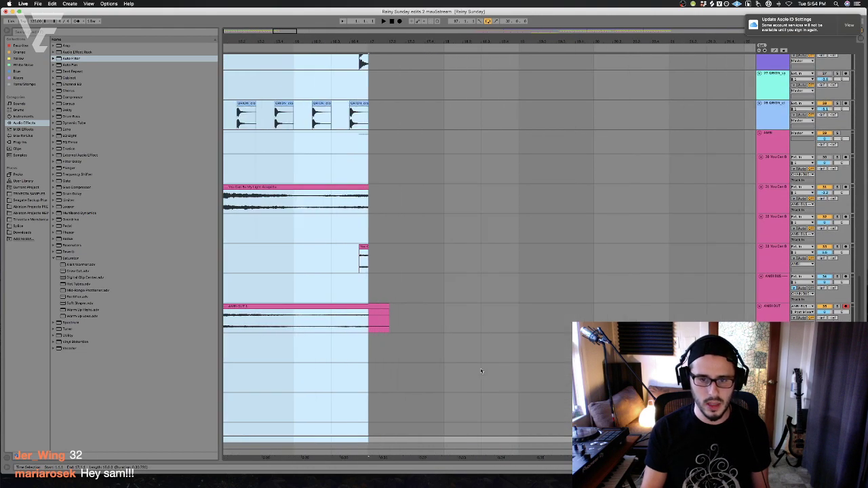
key(z)
key(minus)
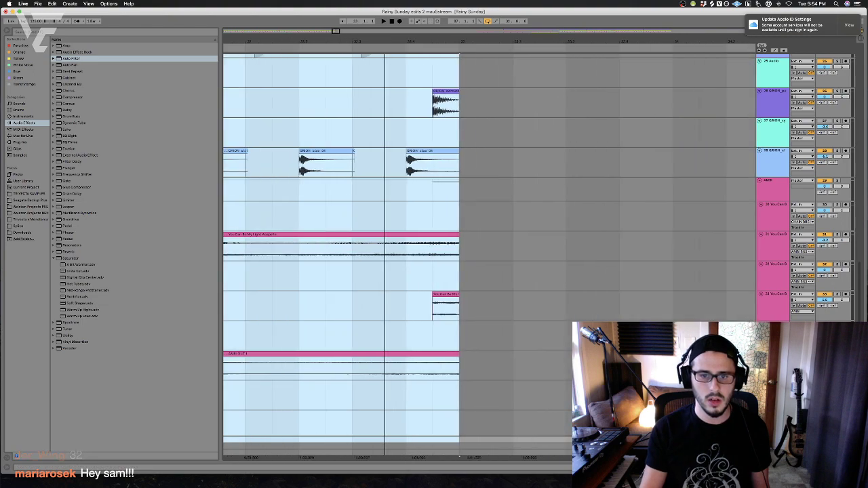
key(minus)
scroll(354, 128, up, 15)
Play the duplicated section from bar 17 and place the insert marker at its start
key(space)
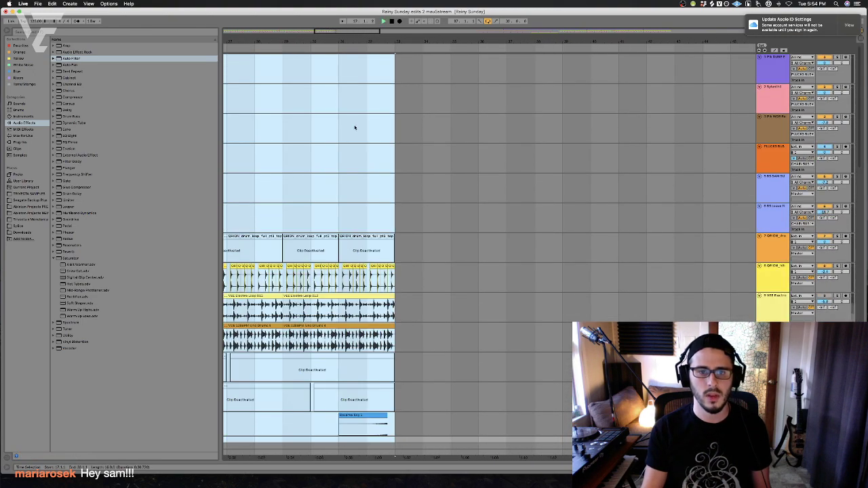
key(z)
key(minus)
scroll(407, 131, right, 3)
click(340, 138)
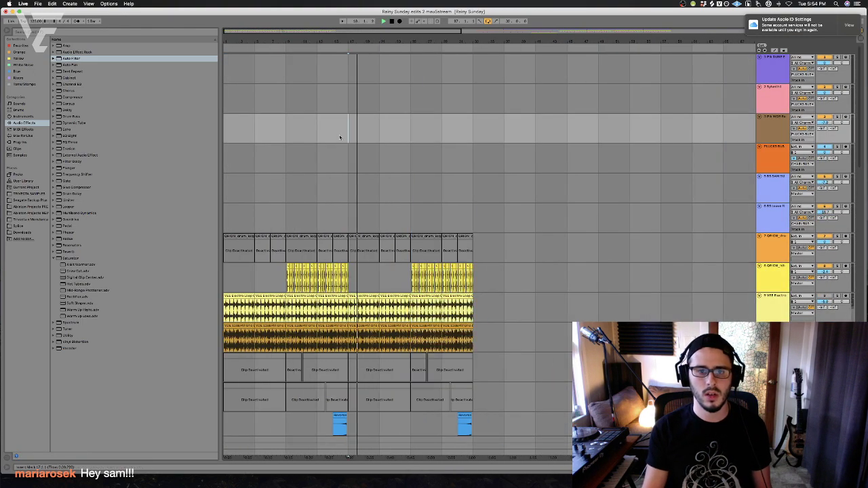
Check the section boundaries at bars 17, 25 and 33, and add a locator at bar 1
click(408, 139)
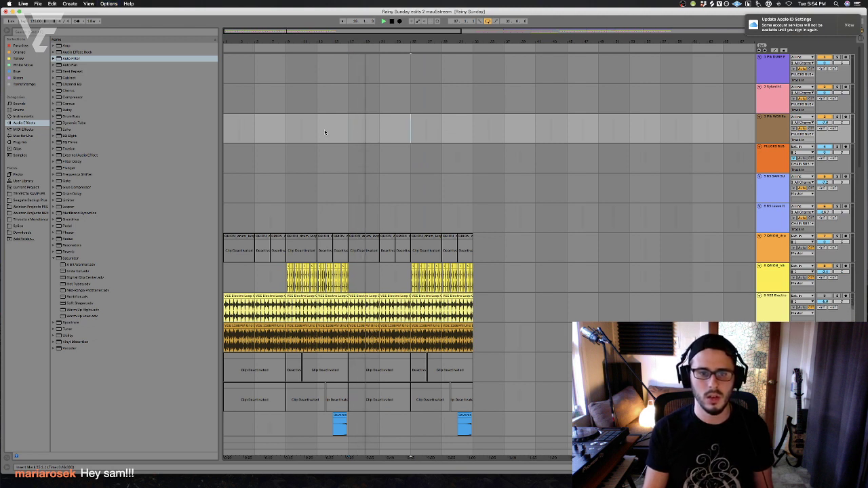
click(471, 114)
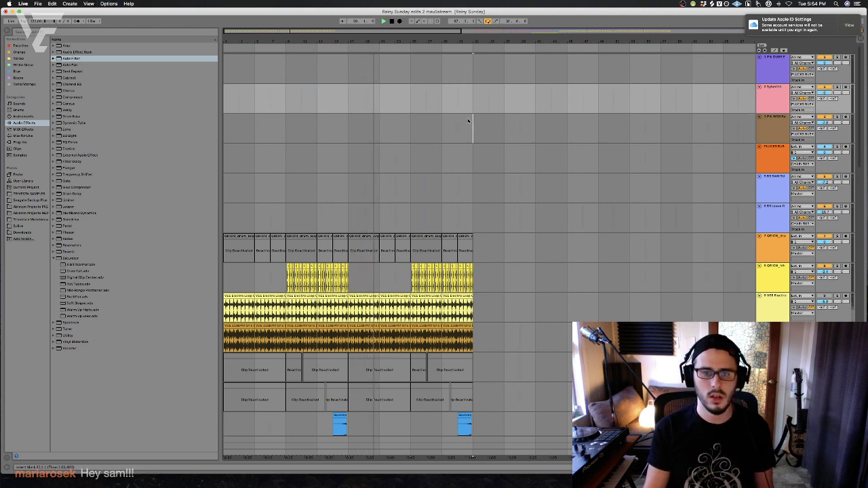
click(468, 121)
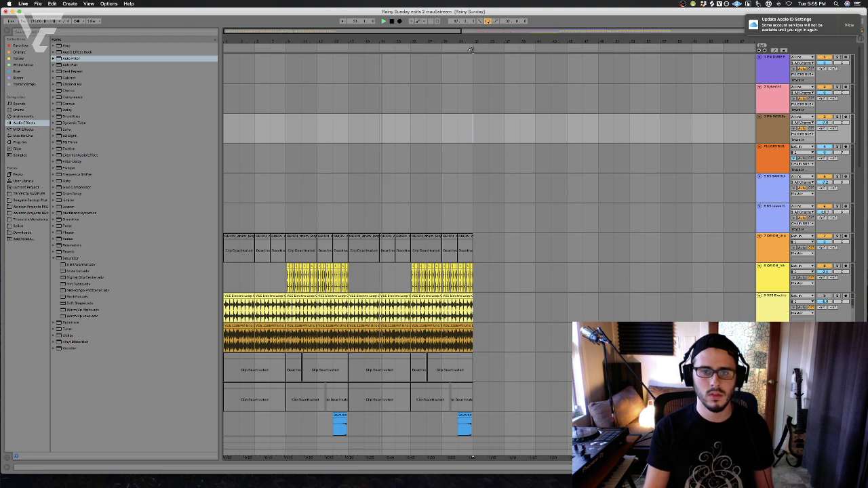
click(349, 130)
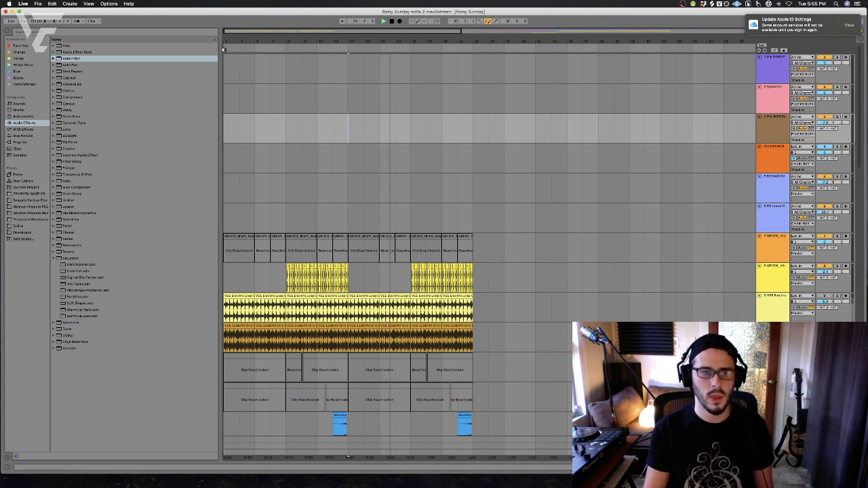
click(226, 50)
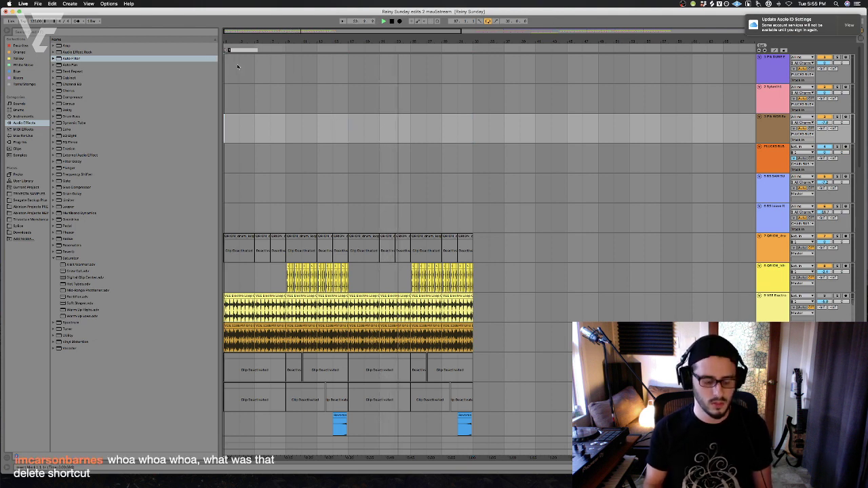
key(space)
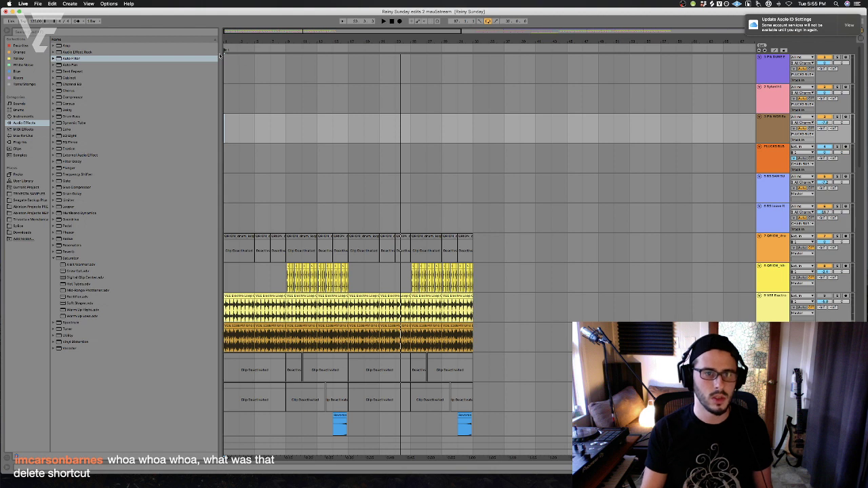
Add a locator named "start mixing" at bar 17, where the duplicated section begins
click(348, 130)
right_click(349, 49)
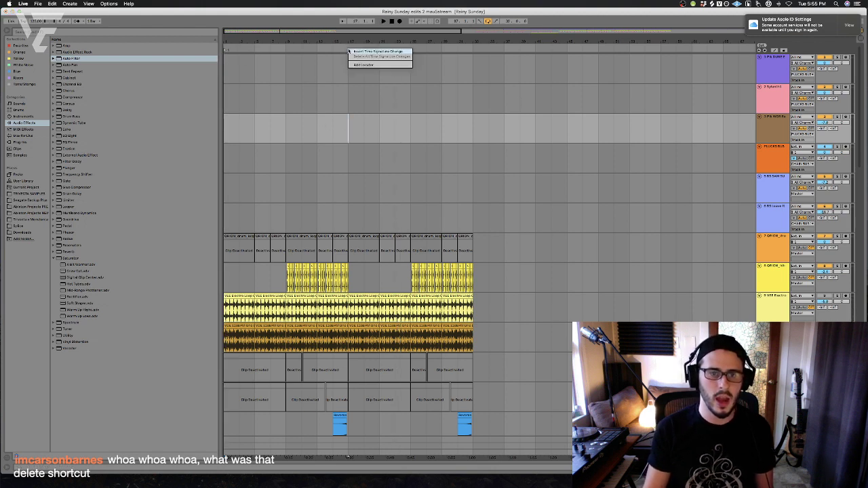
click(354, 65)
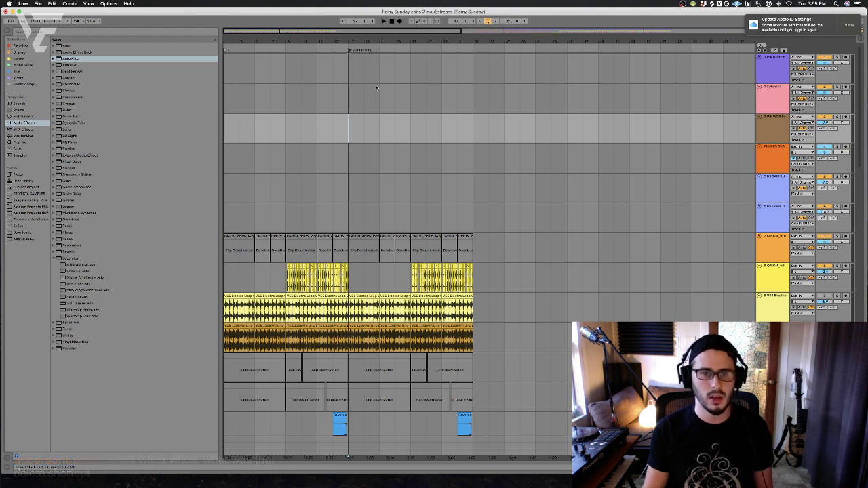
Add a locator named "Breakdown" at bar 33, at the end of the duplicated section
click(473, 122)
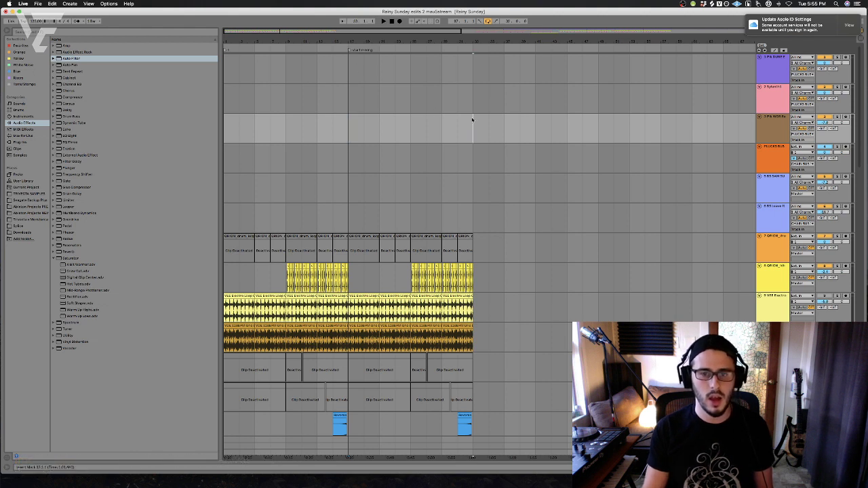
right_click(474, 50)
click(496, 67)
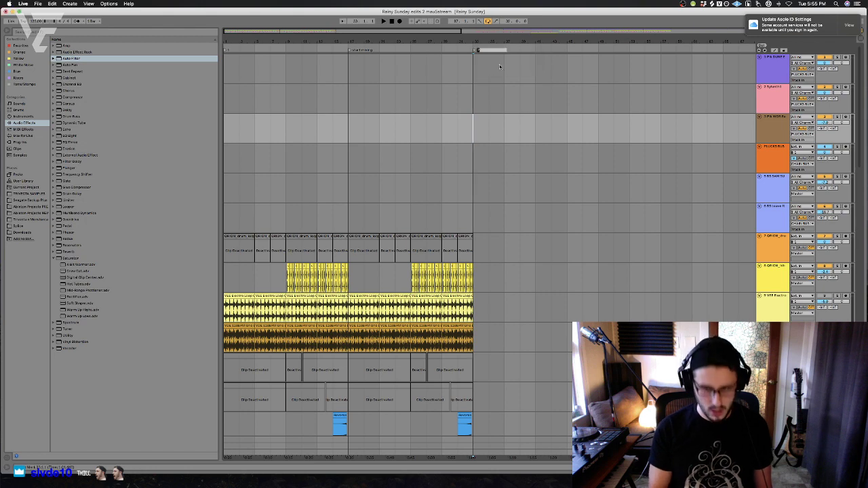
text(Breakdown)
key(Return)
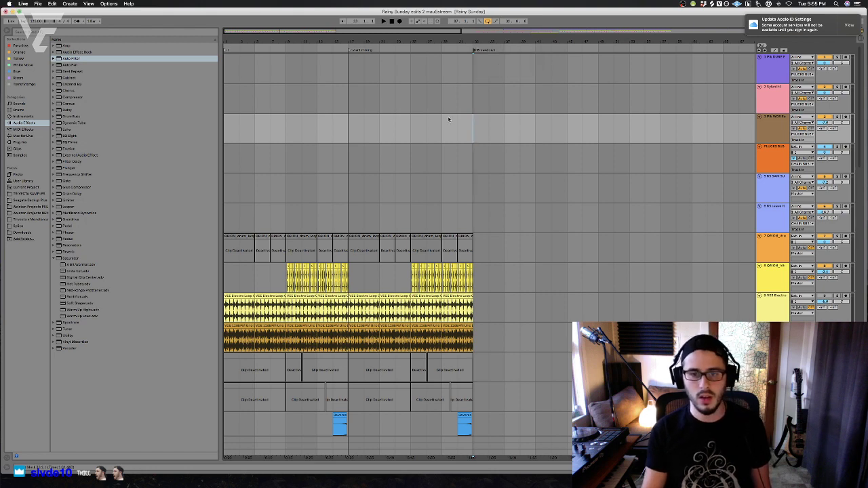
Play the original breakdown from bar 73 and examine how it leads into the drop
scroll(469, 124, right, 2)
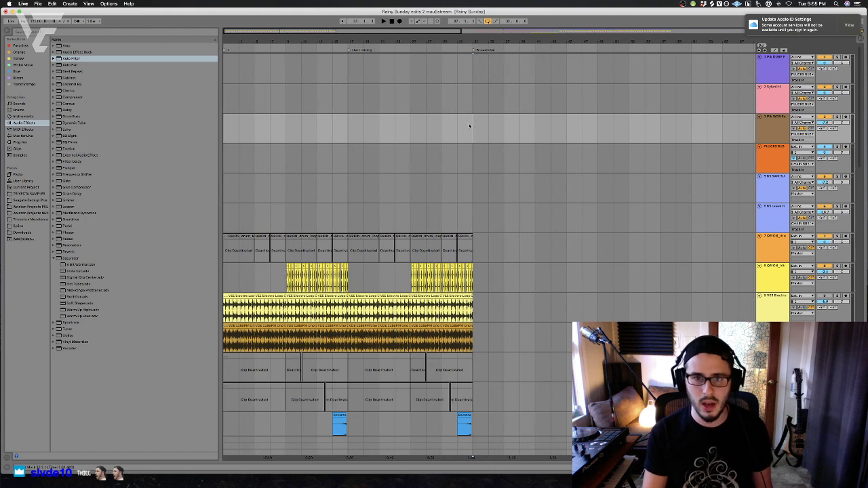
key(space)
scroll(458, 126, right, 10)
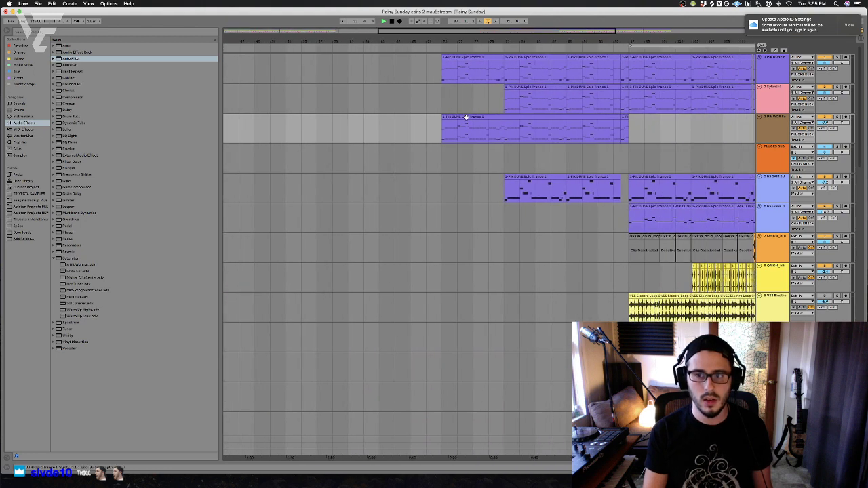
click(423, 76)
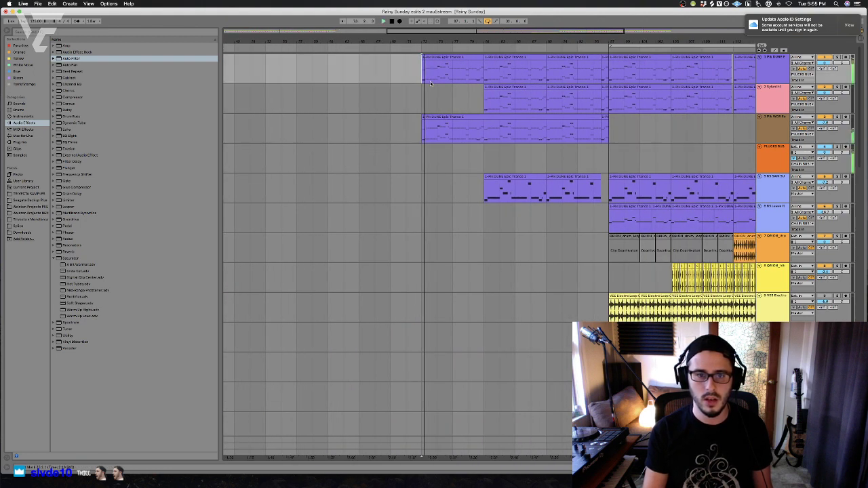
scroll(430, 83, left, 4)
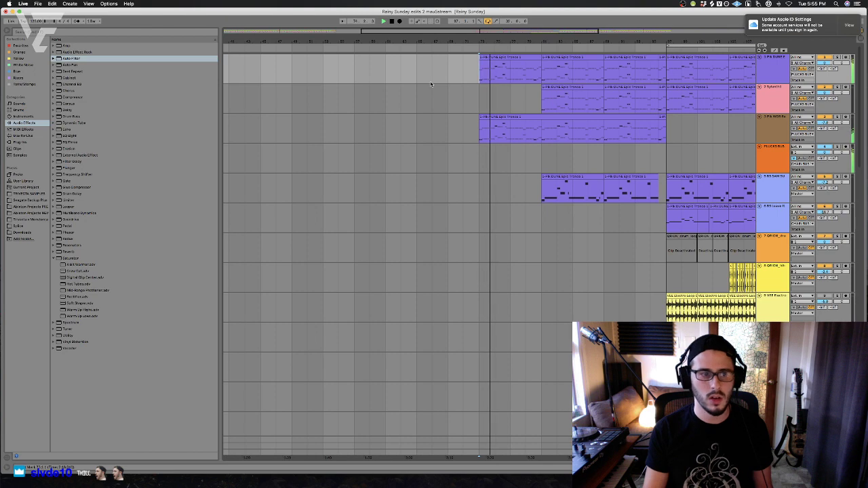
scroll(431, 84, right, 10)
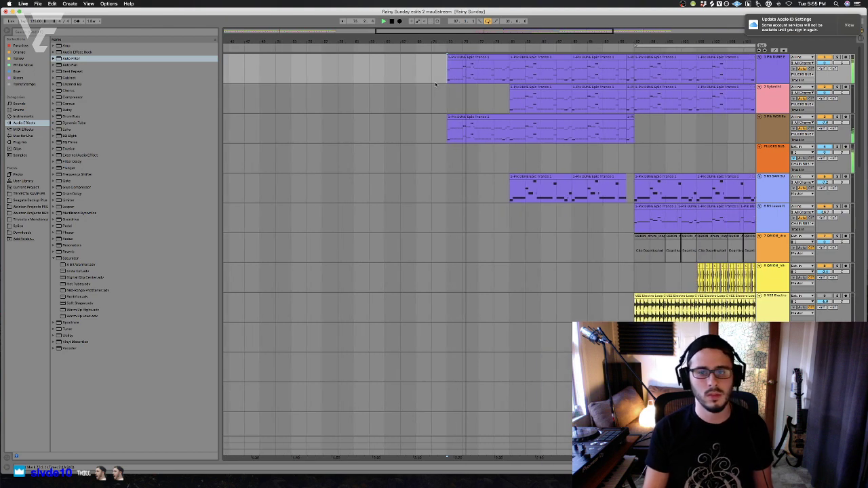
scroll(509, 221, left, 4)
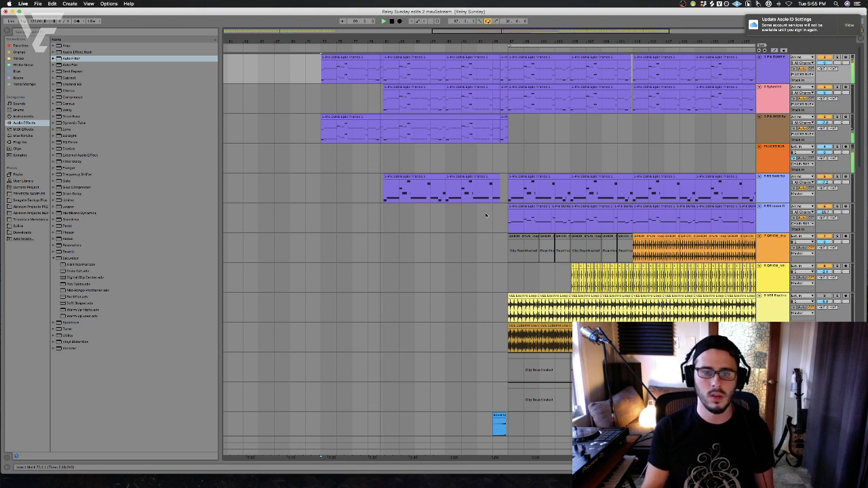
scroll(484, 216, left, 3)
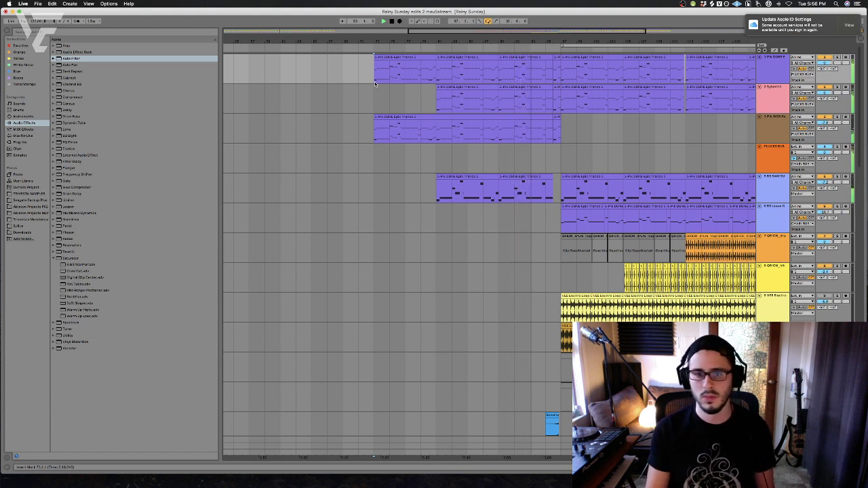
Move the 56-bar stretch starting at bar 73 across all tracks to the Breakdown locator at bar 33
drag(394, 40, 390, 23)
key(space)
scroll(677, 260, down, 9)
scroll(677, 260, down, 15)
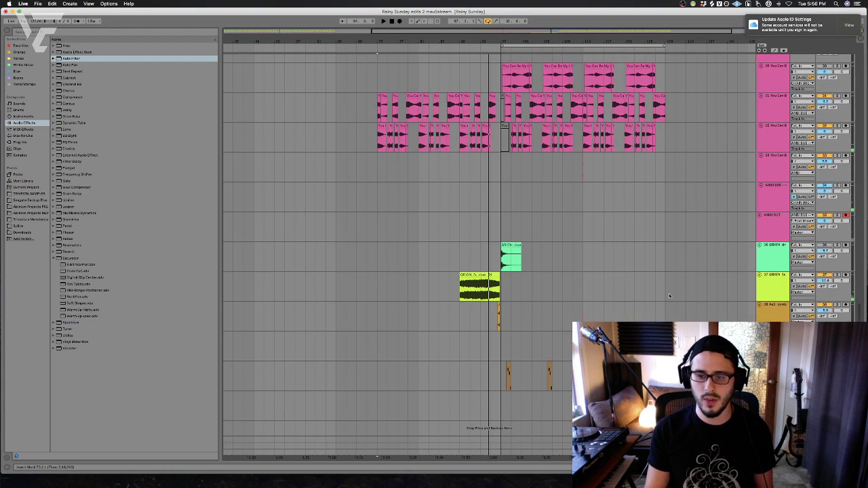
key(super+a)
scroll(419, 210, up, 15)
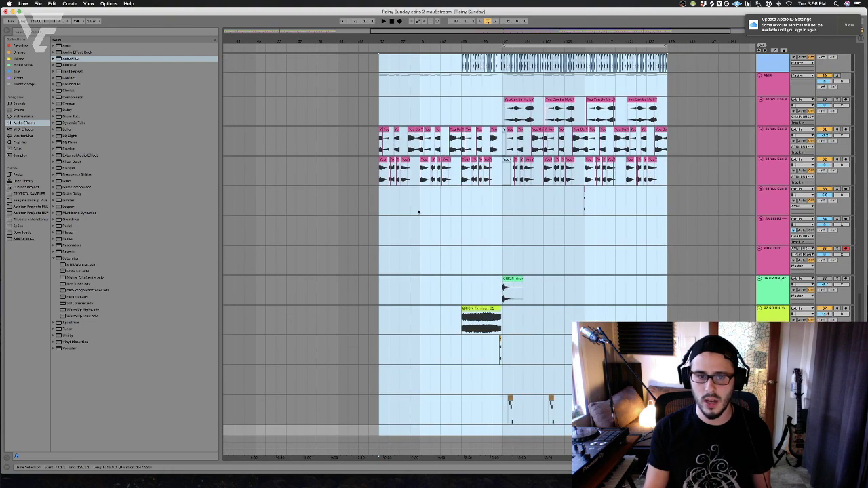
scroll(441, 140, up, 8)
scroll(443, 139, left, 10)
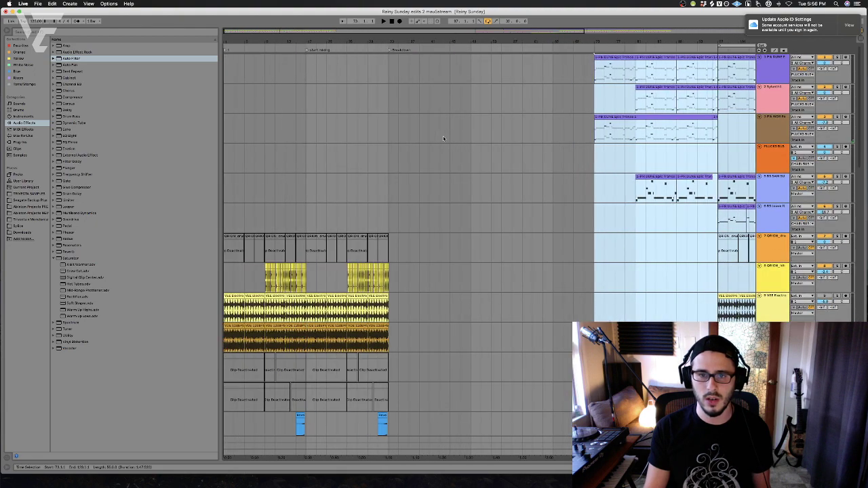
scroll(380, 73, right, 10)
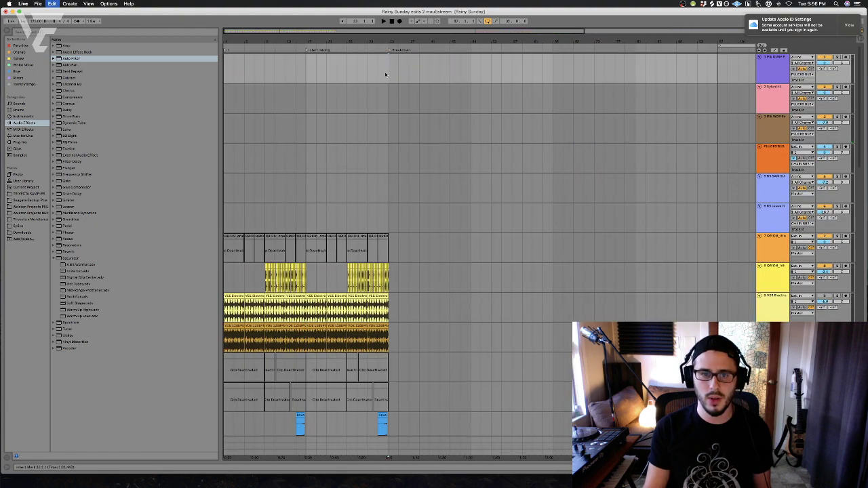
click(381, 75)
Play the transition into the breakdown from bar 31 and examine the clips on the tracks around it
drag(395, 39, 457, 215)
drag(397, 41, 409, 74)
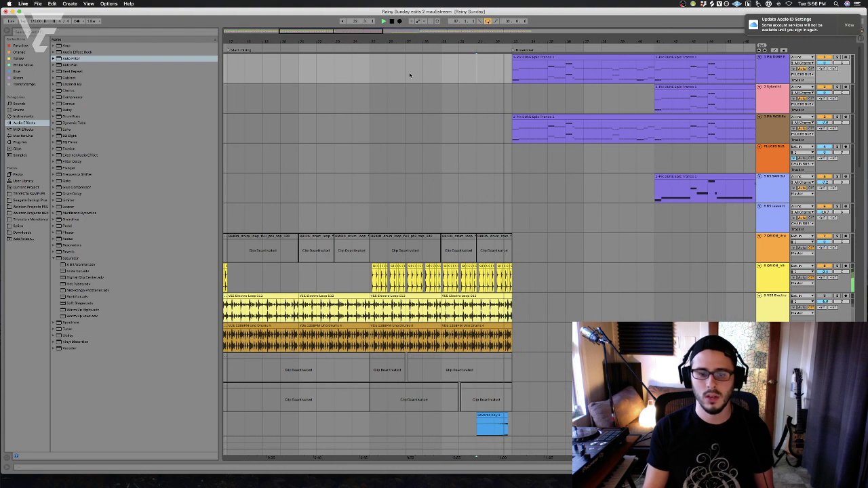
scroll(556, 382, down, 5)
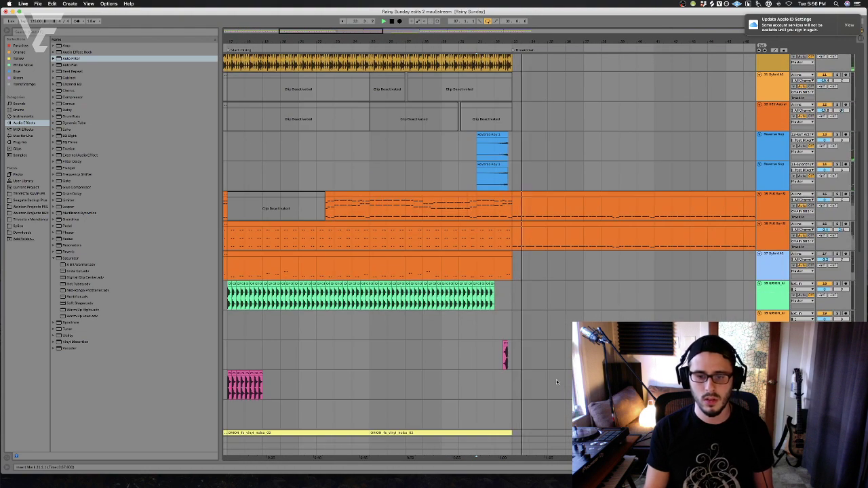
click(488, 368)
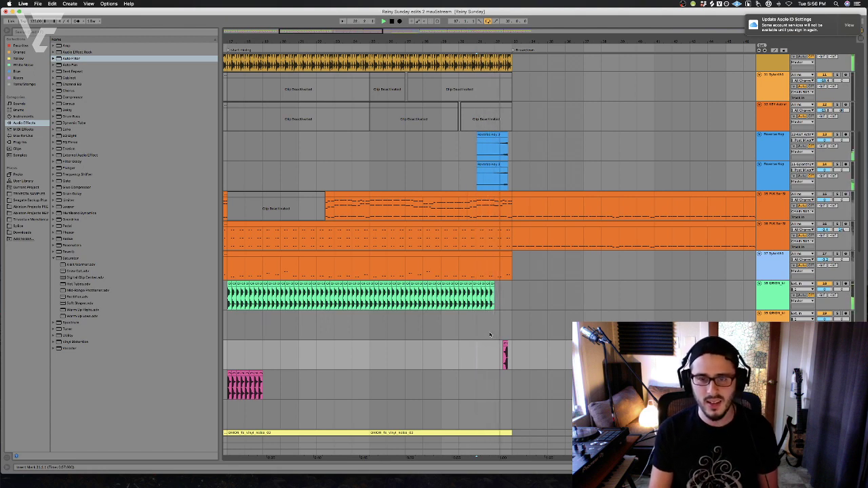
scroll(563, 118, down, 3)
scroll(563, 118, right, 3)
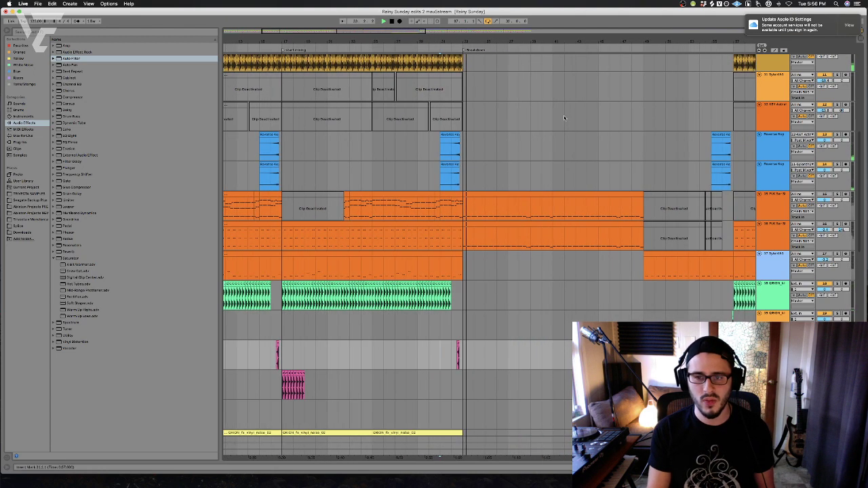
Add locators named "Build" at bar 49 and "Drop 1" at bar 57
click(553, 158)
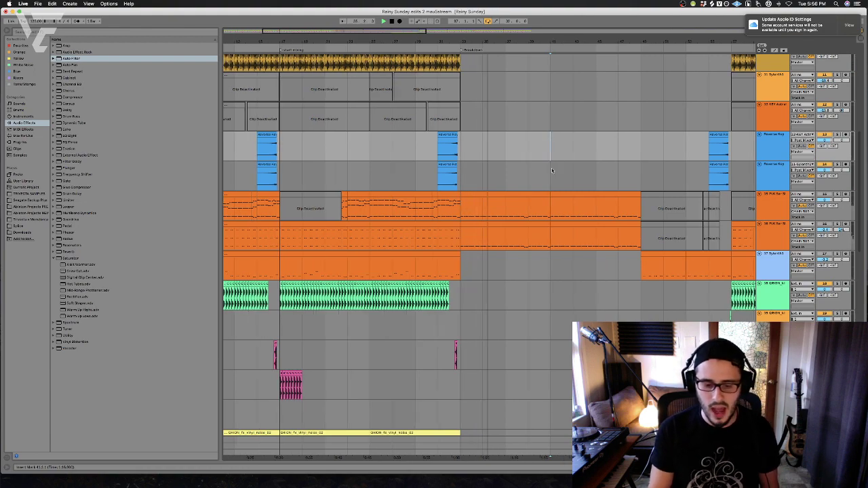
scroll(552, 172, up, 3)
scroll(551, 174, right, 3)
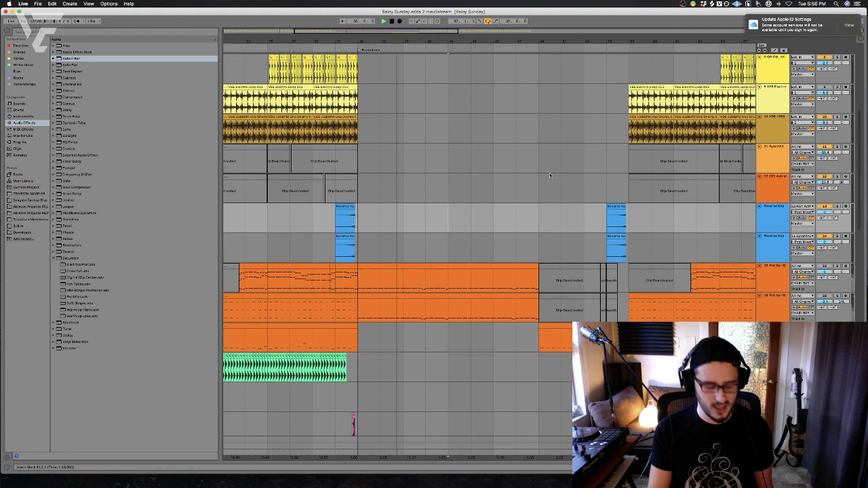
scroll(514, 180, up, 5)
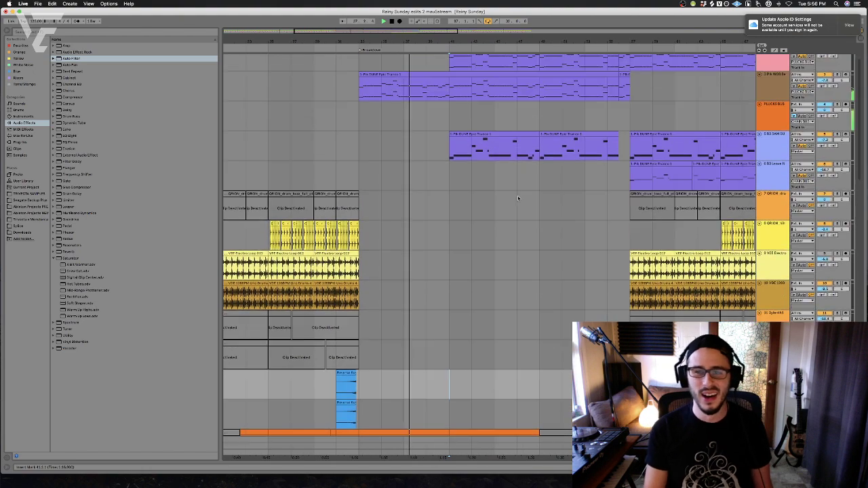
scroll(518, 198, up, 2)
click(540, 158)
right_click(542, 52)
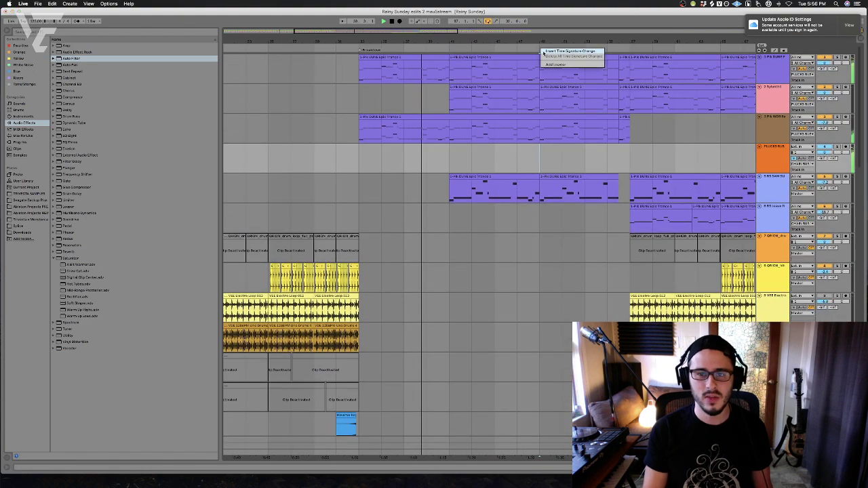
click(547, 64)
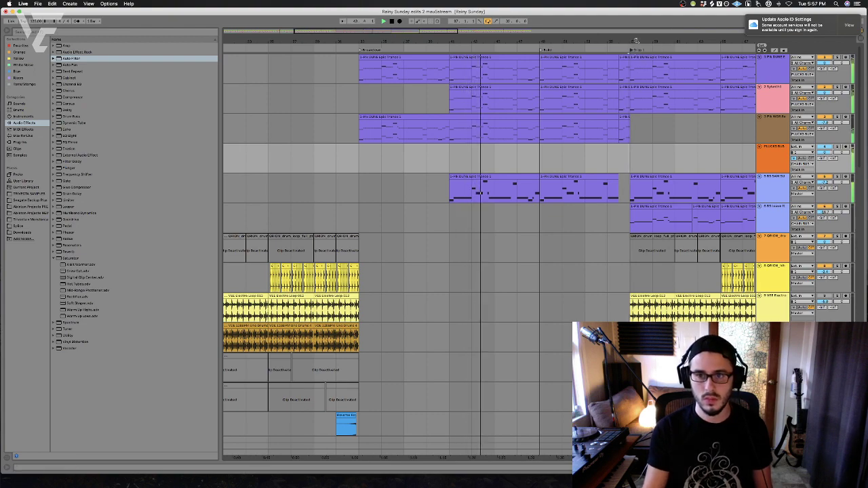
Review the sections from the intro through Drop 1 and place the insert marker at the start mixing locator
key(minus)
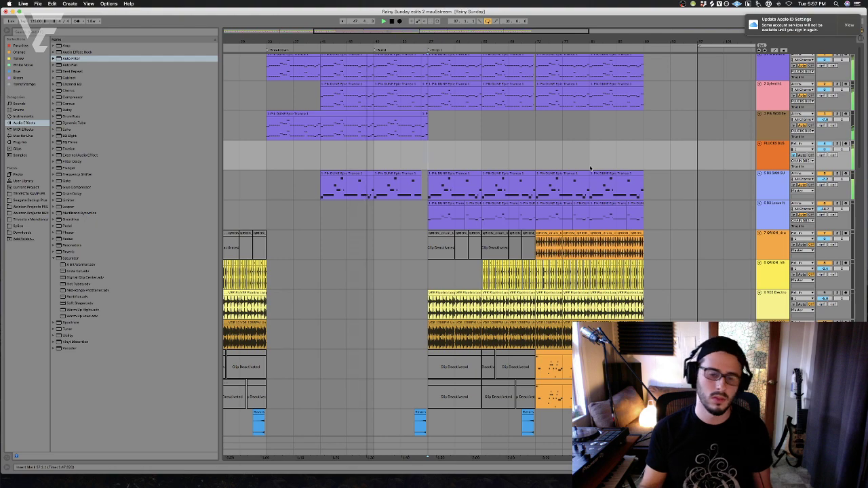
scroll(590, 168, left, 10)
click(322, 216)
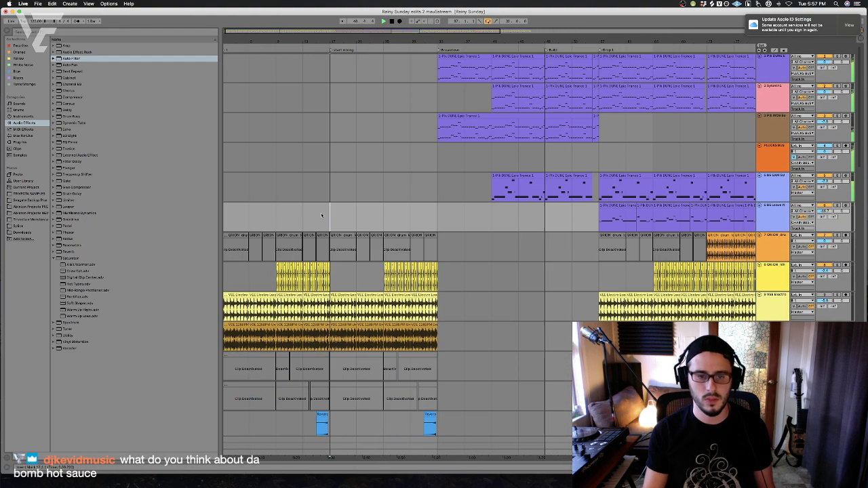
scroll(312, 217, right, 1)
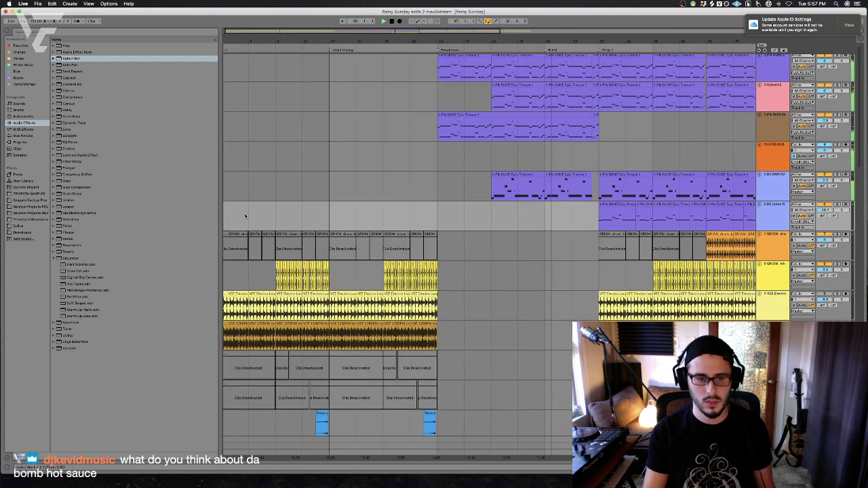
scroll(245, 216, left, 1)
scroll(349, 188, left, 5)
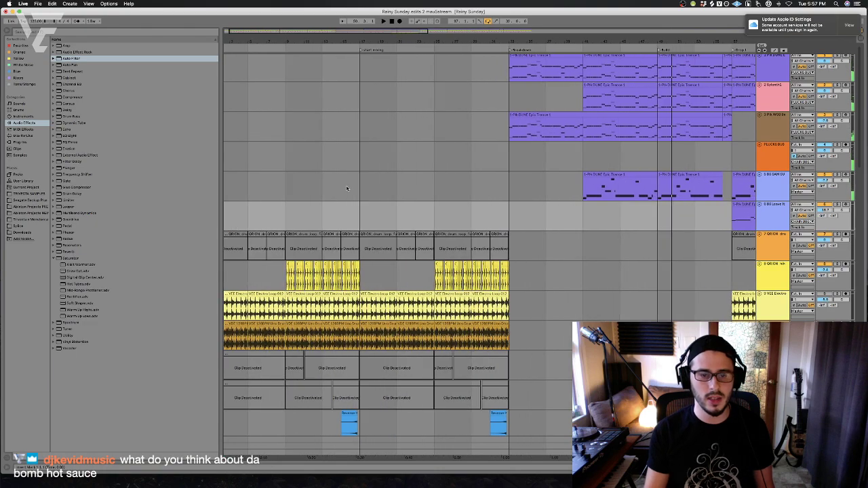
Try to deactivate the vocal clips on the AMBI group's tracks from bar 1 to the Breakdown locator
scroll(357, 203, down, 15)
scroll(357, 203, down, 12)
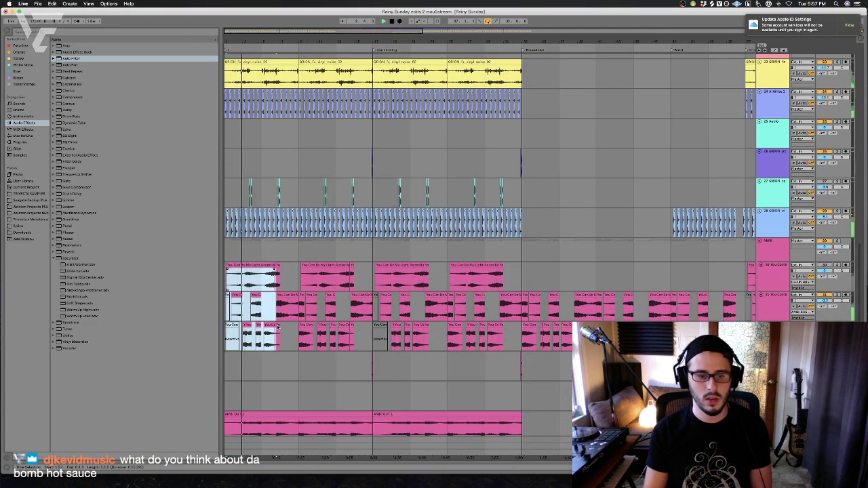
scroll(507, 346, down, 2)
click(298, 393)
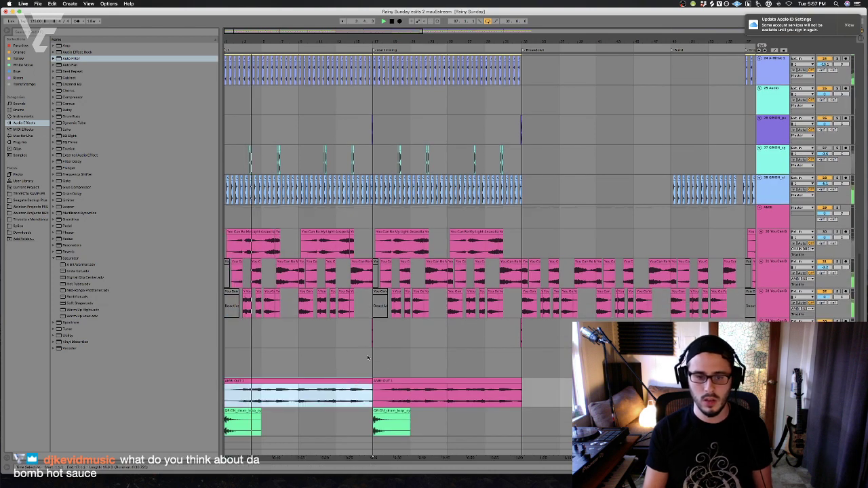
drag(368, 358, 169, 248)
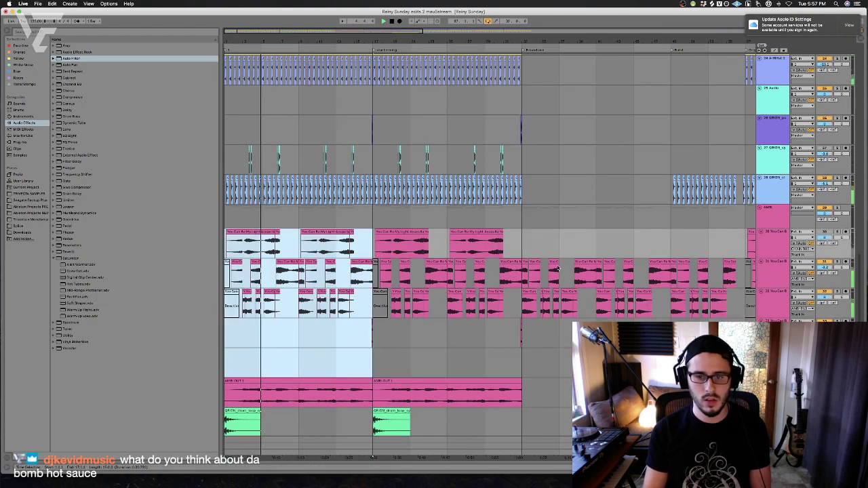
drag(522, 265, 226, 355)
click(503, 353)
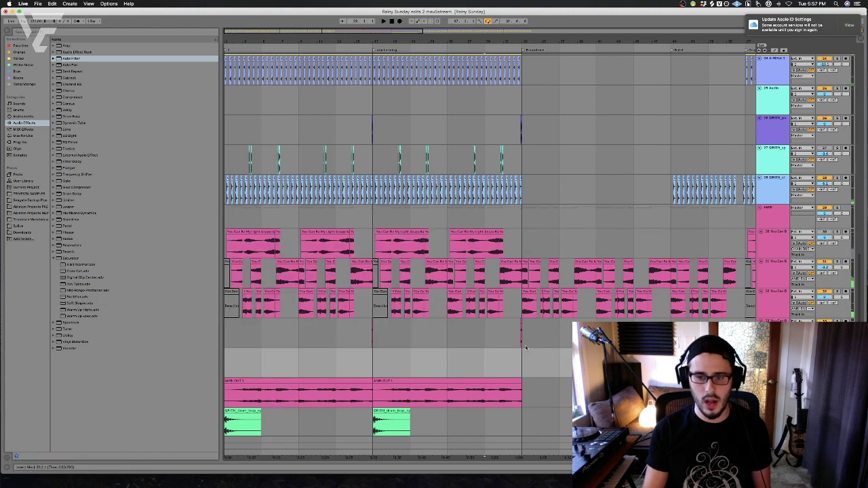
mouse_move(522, 369)
mouse_down()
mouse_move(245, 238)
mouse_move(195, 235)
mouse_up()
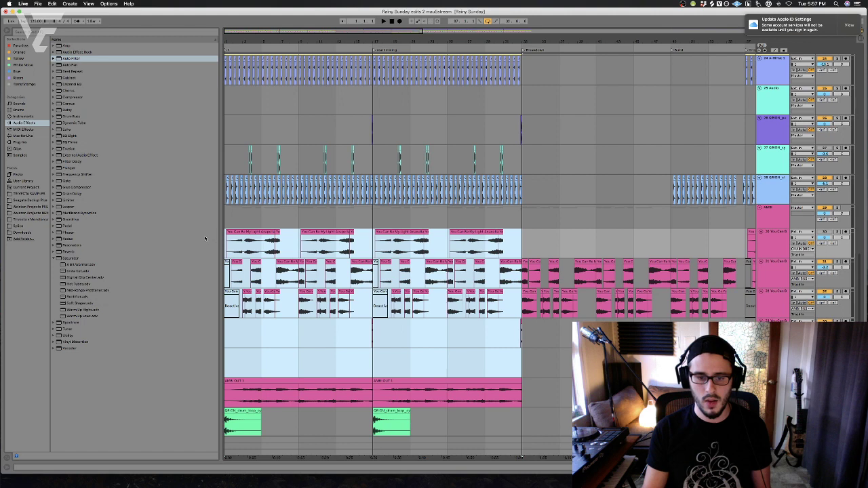
key(0)
key(space)
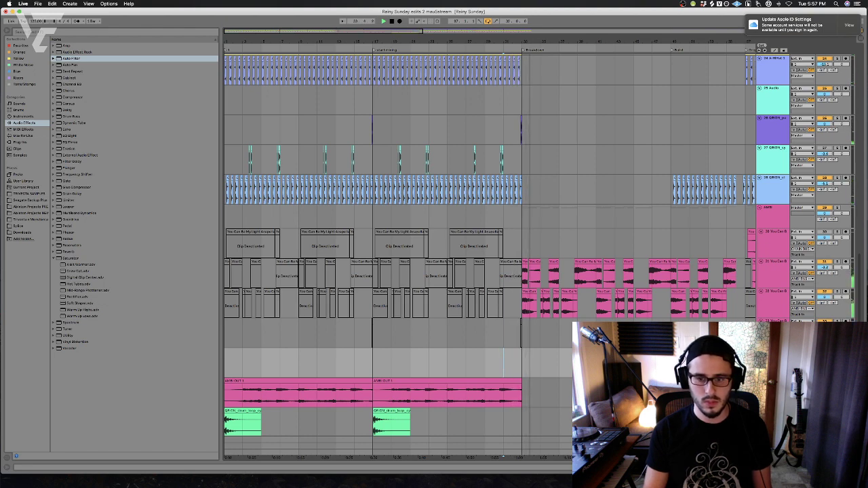
key(super+z)
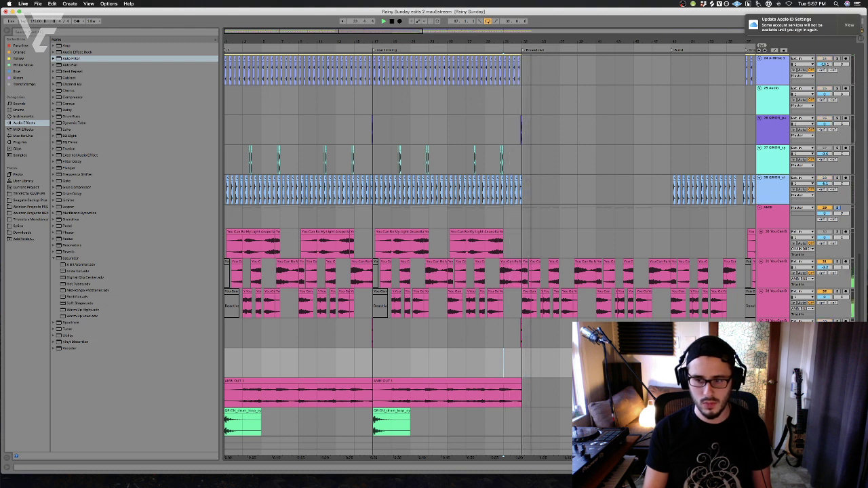
Record the ambience tail onto the AMBI OUT track past the Breakdown locator and deactivate the short clip starting at bar 33
key(space)
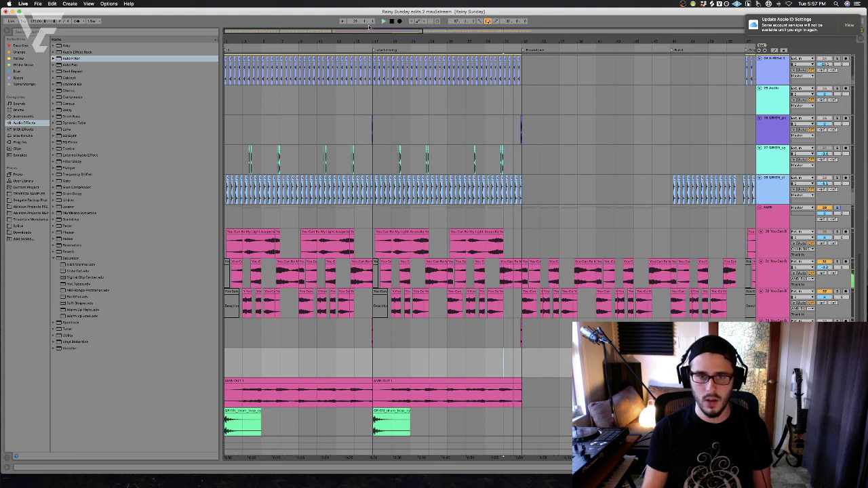
click(399, 21)
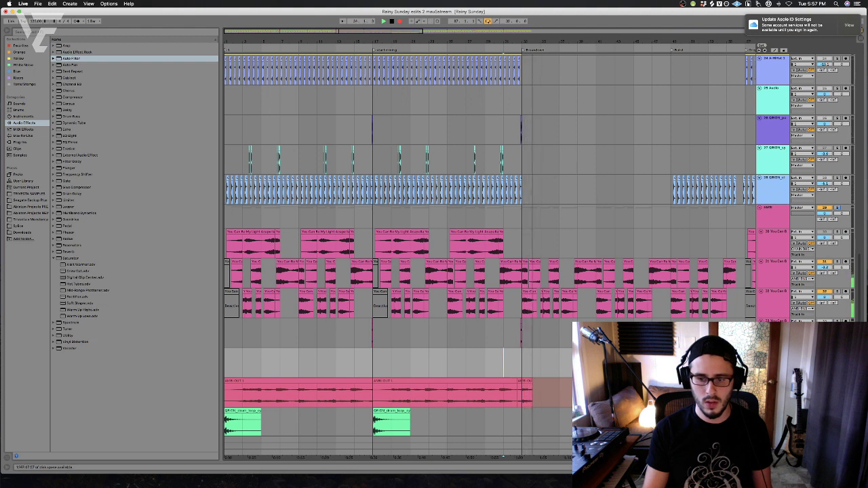
click(513, 381)
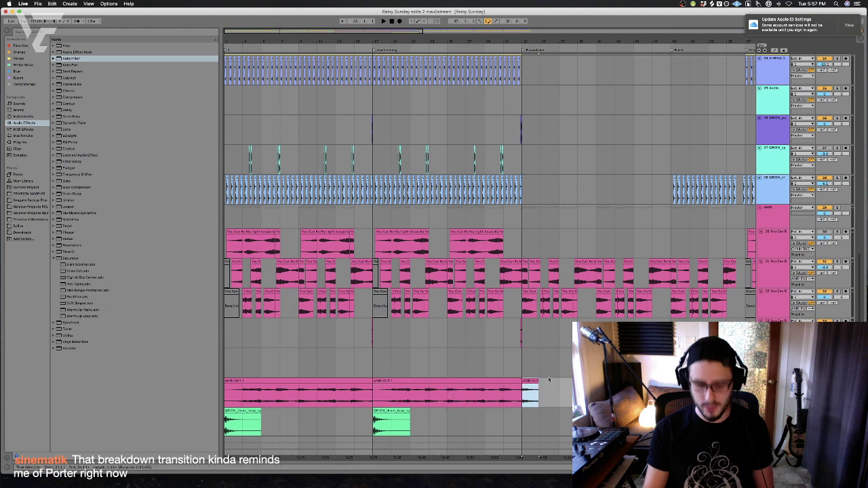
click(530, 393)
Deactivate the vocal clips above the AMBI OUT track from bar 1 to the Breakdown locator and play from the start mixing locator
click(501, 347)
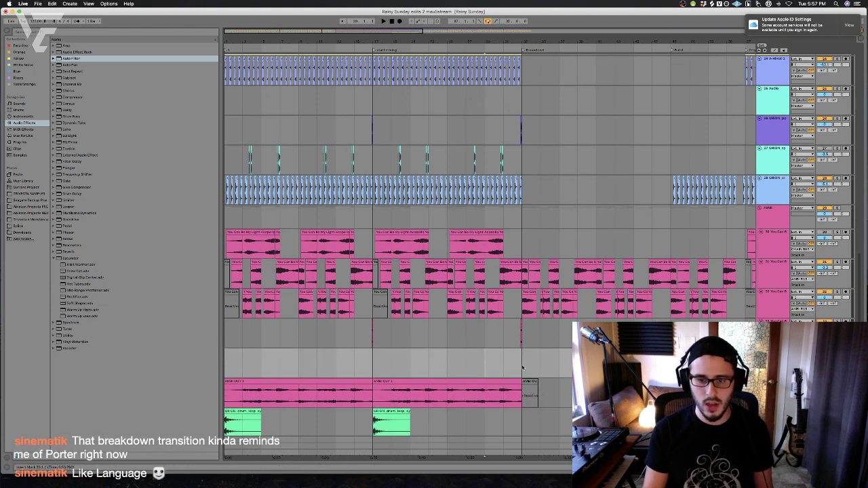
drag(502, 346, 197, 233)
key(0)
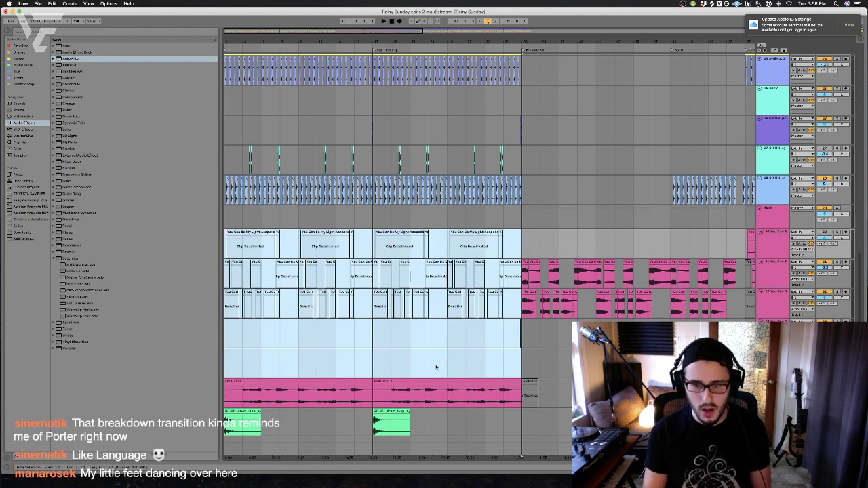
click(375, 367)
key(space)
Examine the two AMBI OUT clips and the AMBI BUS track among the vocal tracks during playback
click(249, 389)
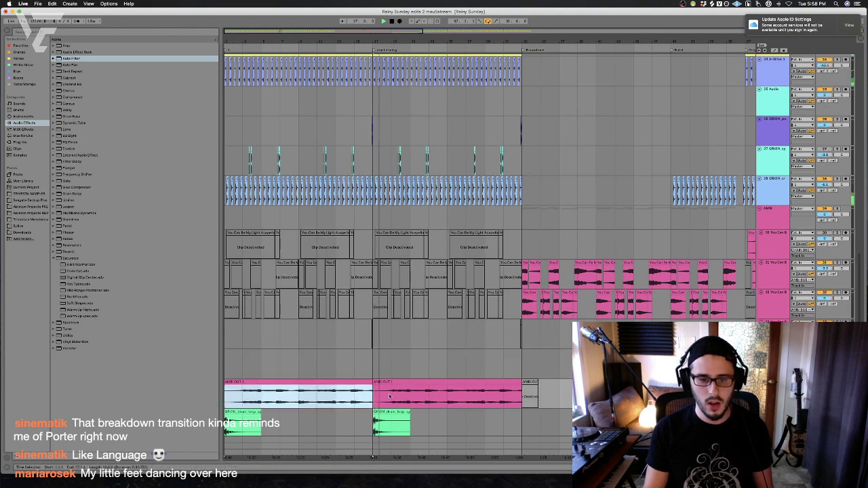
click(378, 400)
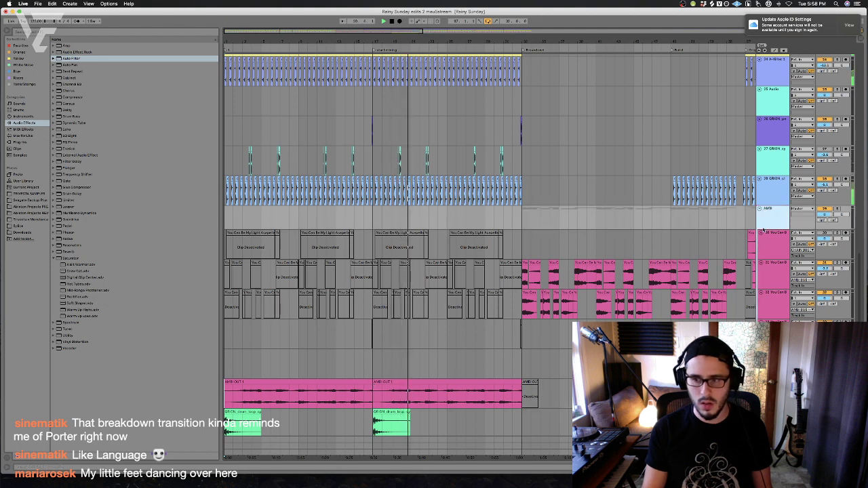
scroll(778, 199, down, 5)
click(779, 198)
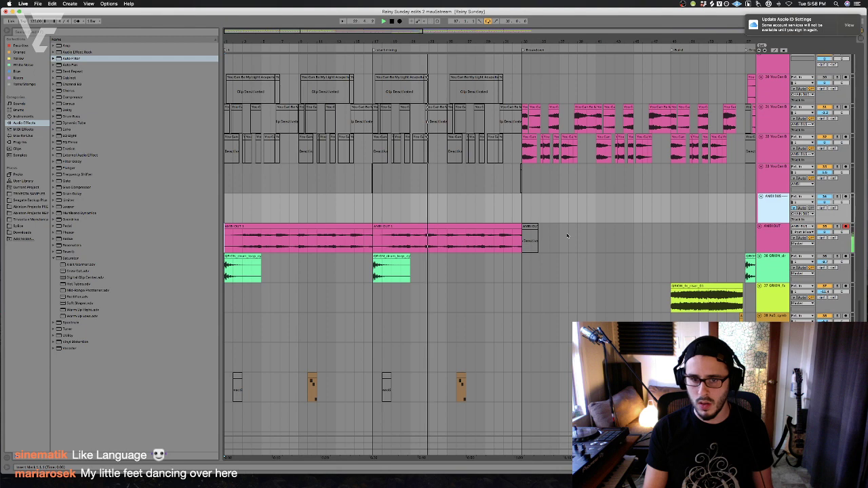
scroll(756, 207, down, 1)
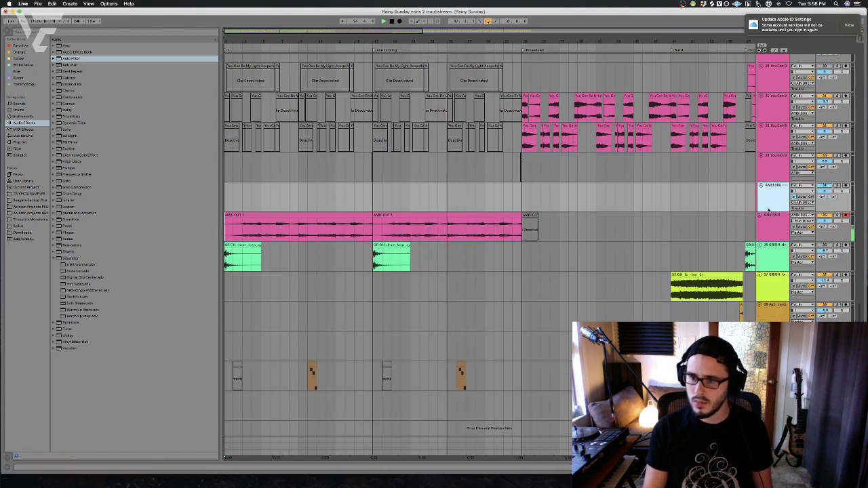
scroll(746, 244, up, 5)
scroll(728, 278, up, 2)
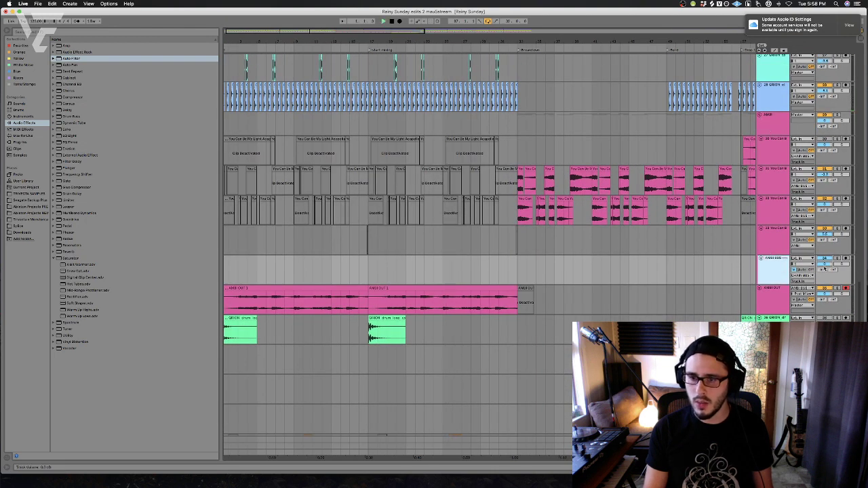
click(801, 305)
click(801, 305)
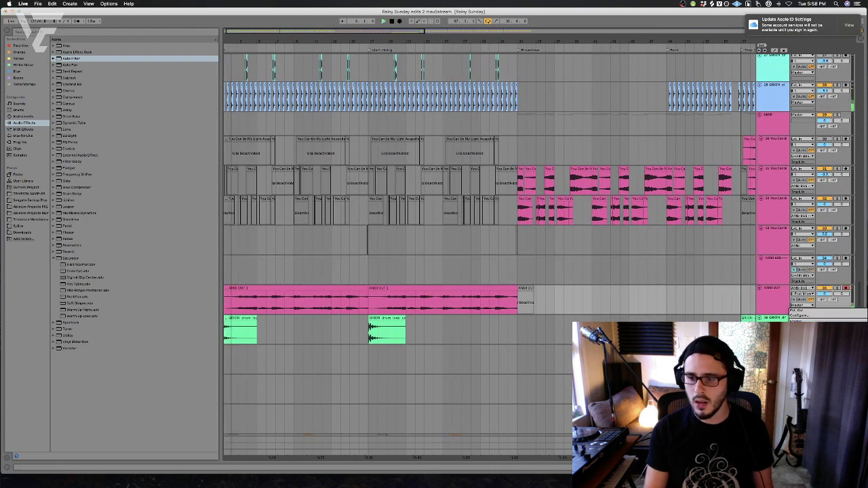
key(Escape)
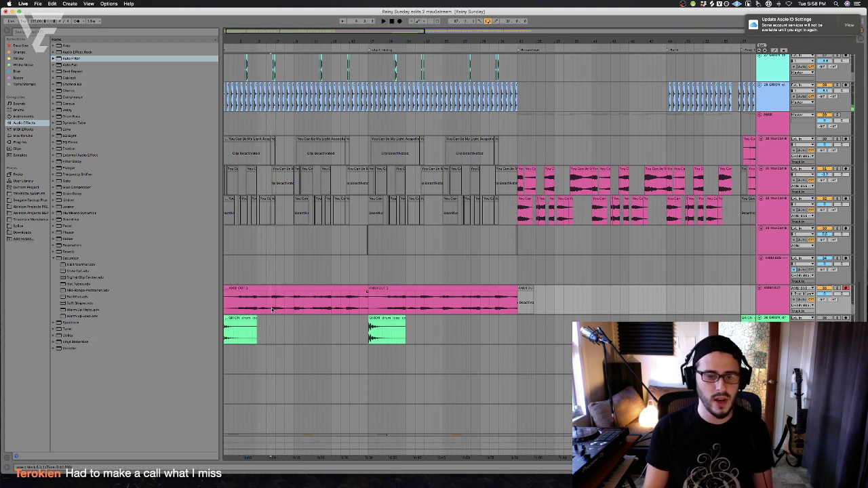
Duplicate the one-bar vocal slice at bar 9 on the AMBI OUT track, repeating it until bar 17
key(space)
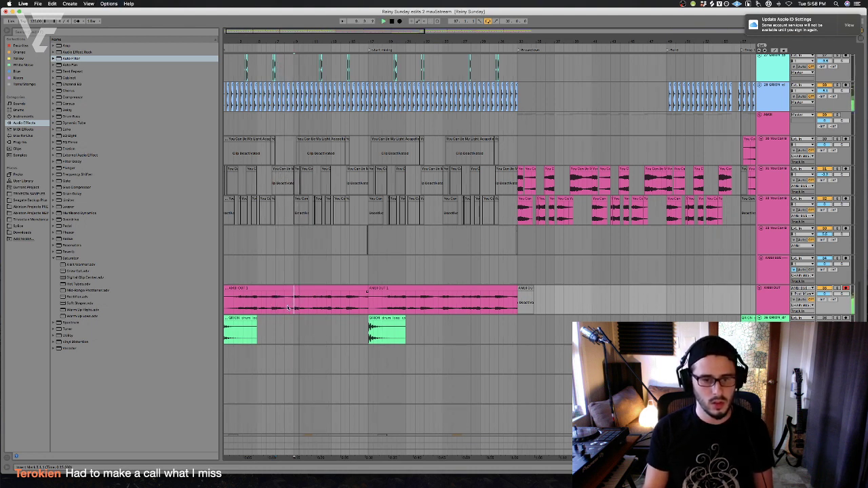
drag(294, 303, 302, 299)
key(super+d)
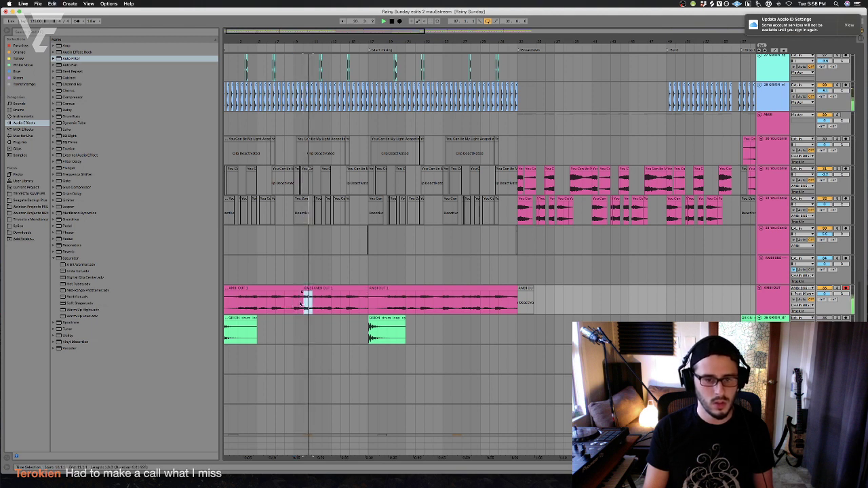
drag(294, 302, 312, 298)
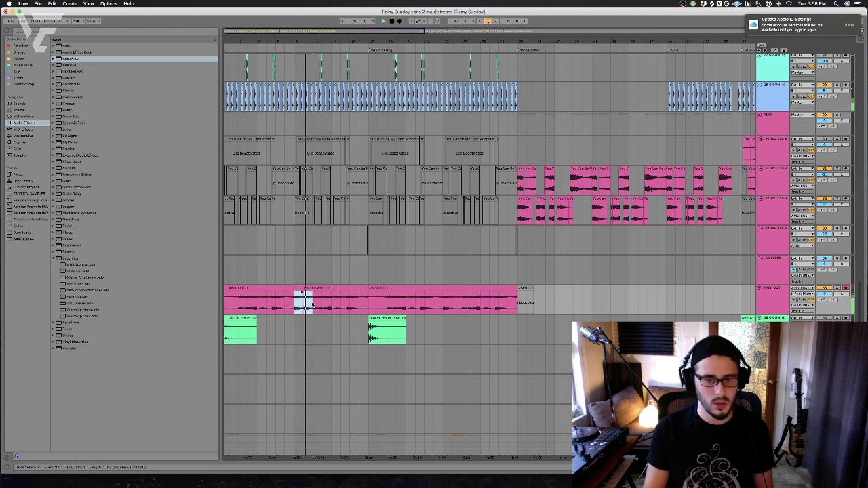
key(super+d)
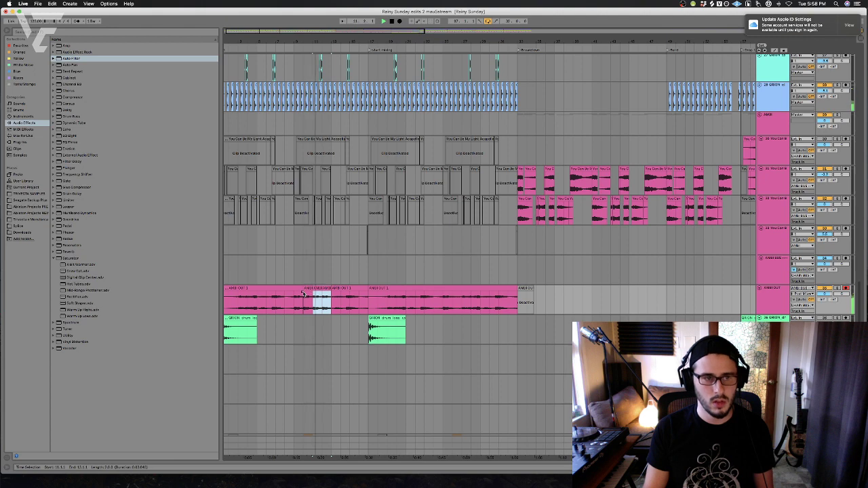
key(super+d)
key(super+d)
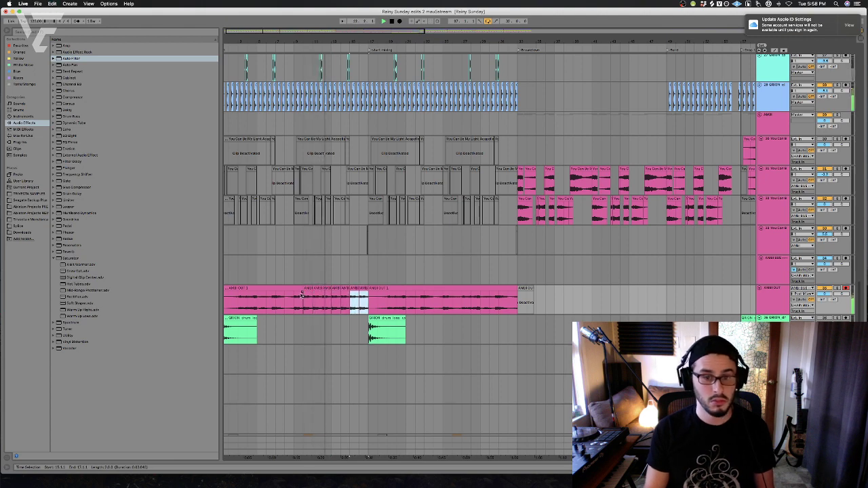
Copy the repeated AMBI OUT slices to bars 1 to 9, and duplicate the 16-bar pattern over bars 17 to 33
drag(295, 303, 372, 301)
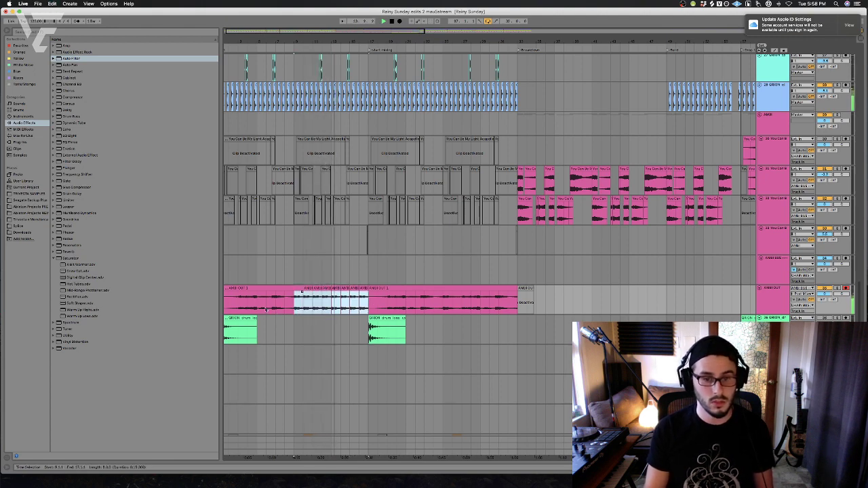
drag(301, 303, 229, 308)
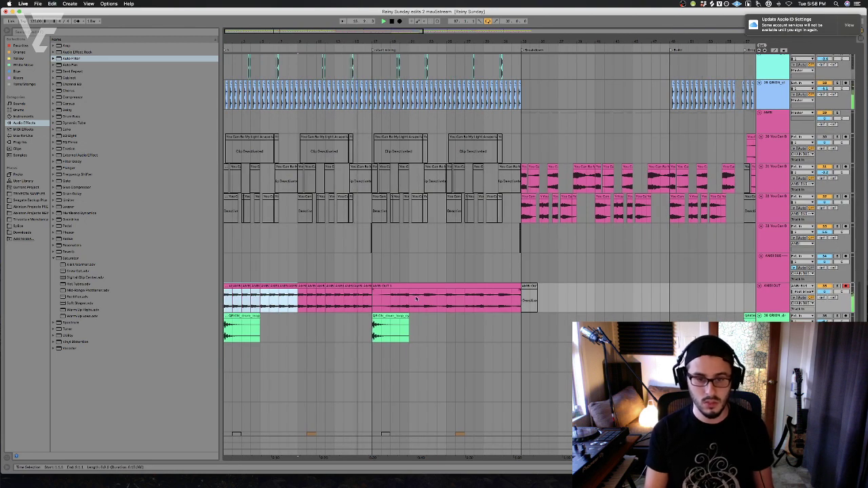
drag(372, 301, 219, 304)
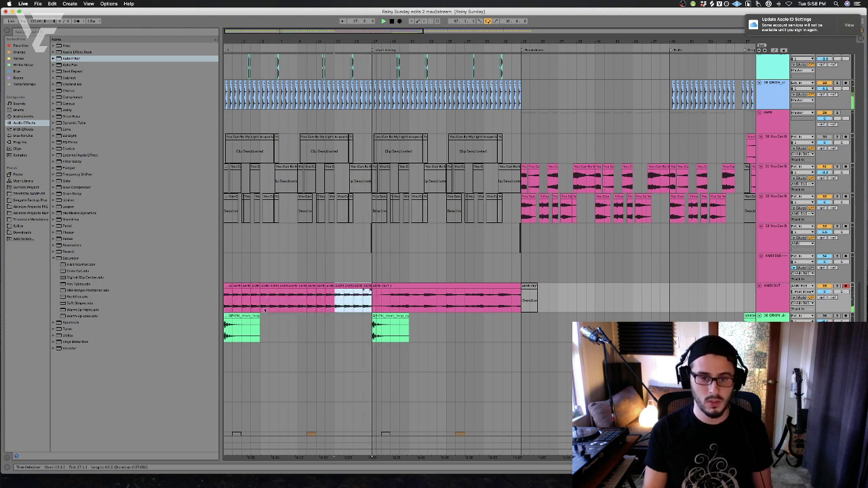
key(super+d)
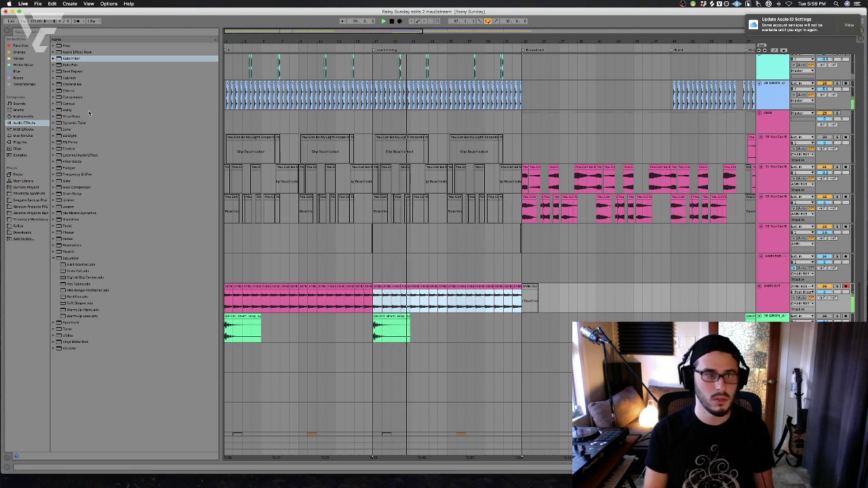
Copy the ORION fx riser clip from the Build section to bar 25 on the same track
click(376, 271)
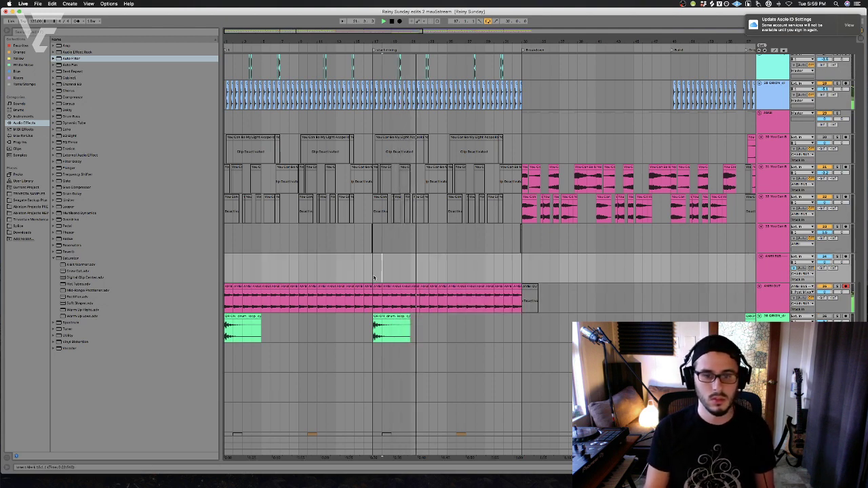
scroll(378, 271, up, 5)
scroll(378, 271, up, 10)
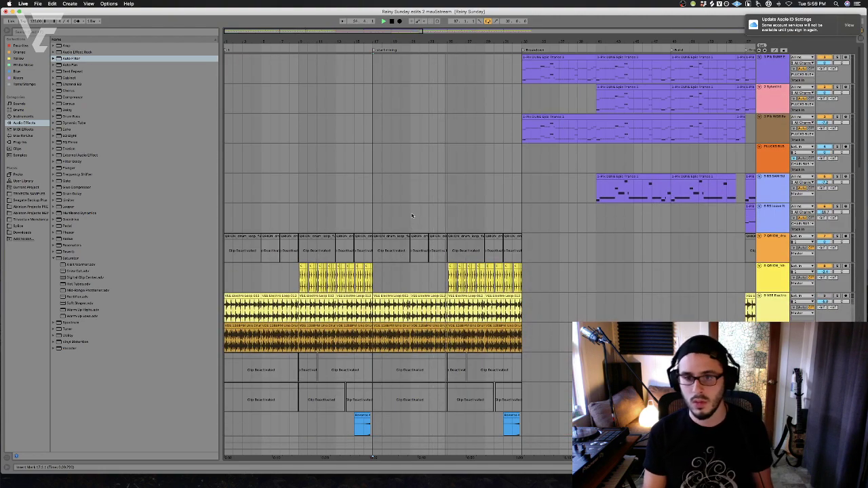
scroll(418, 218, down, 10)
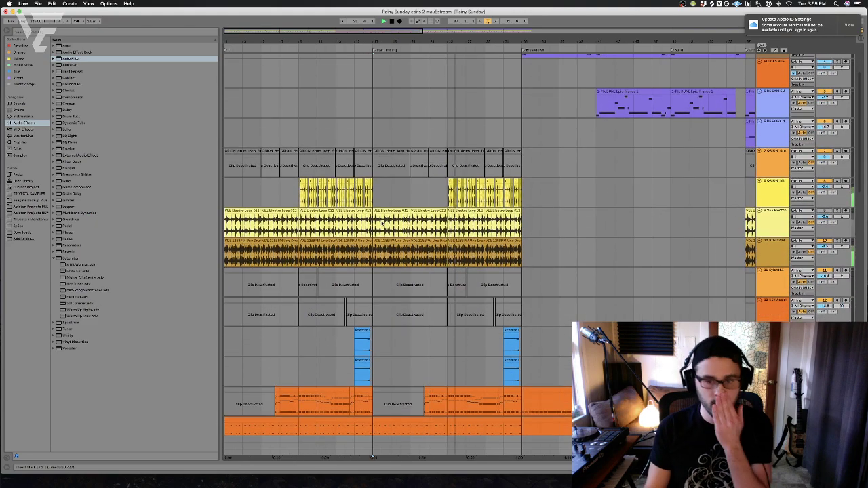
scroll(532, 274, down, 10)
scroll(406, 274, right, 2)
click(272, 278)
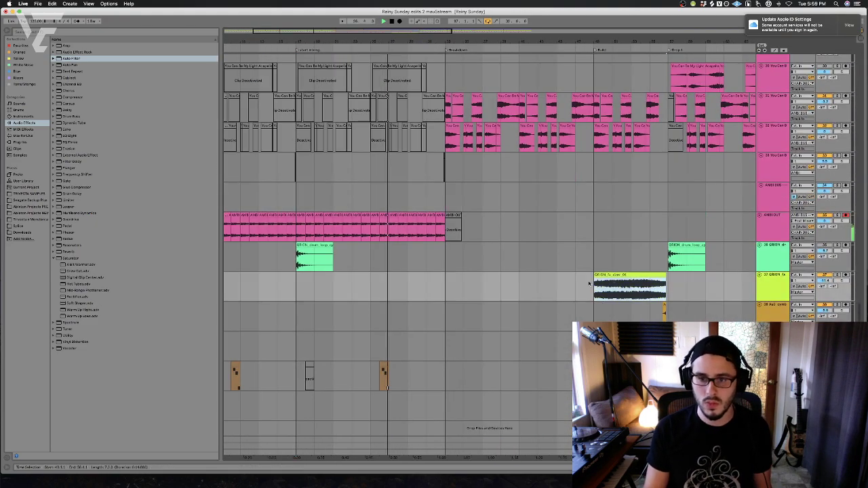
click(314, 281)
key(super+v)
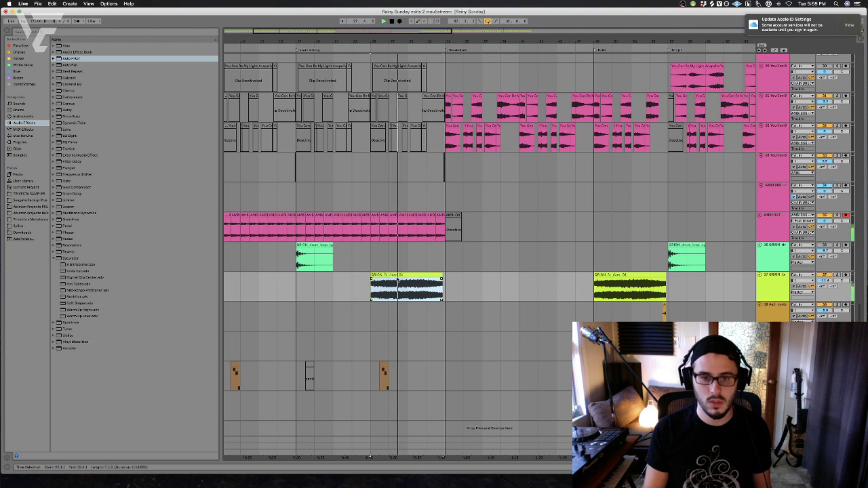
Extend the end of the copied riser clip to the Breakdown marker at bar 33
click(373, 280)
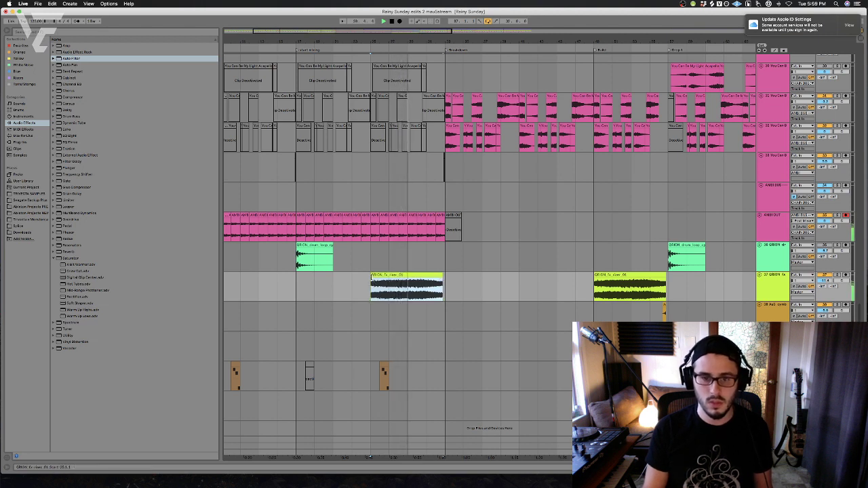
click(441, 280)
drag(441, 277, 445, 275)
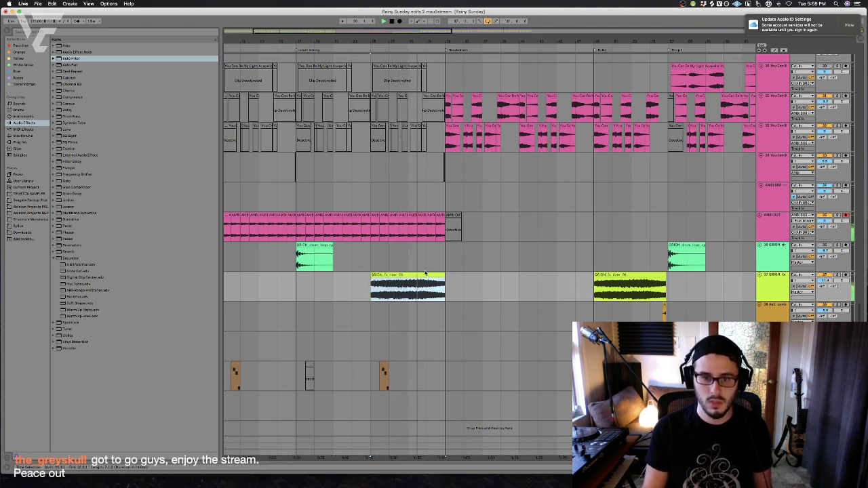
click(301, 223)
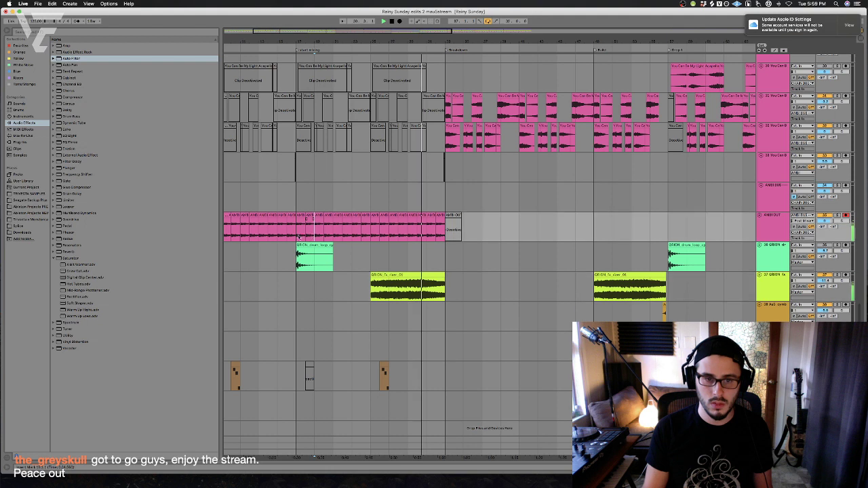
Try extending the copied riser clip two bars past the Breakdown marker, and undo the extension
click(436, 276)
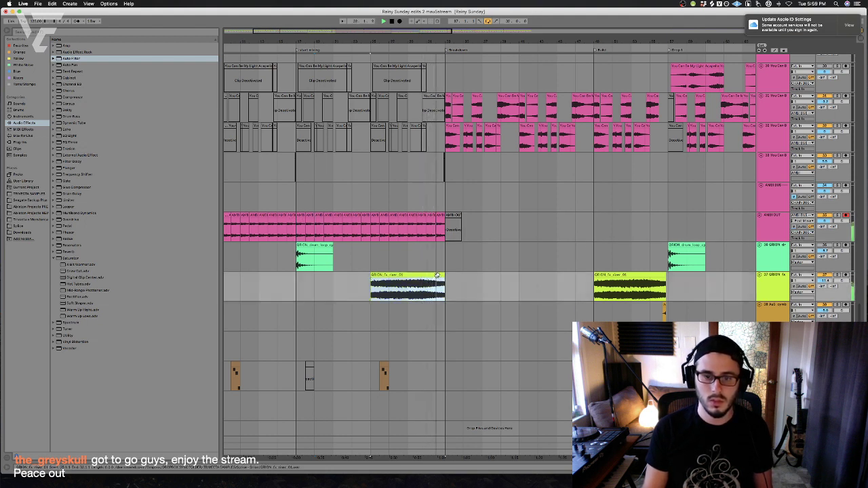
drag(445, 277, 463, 276)
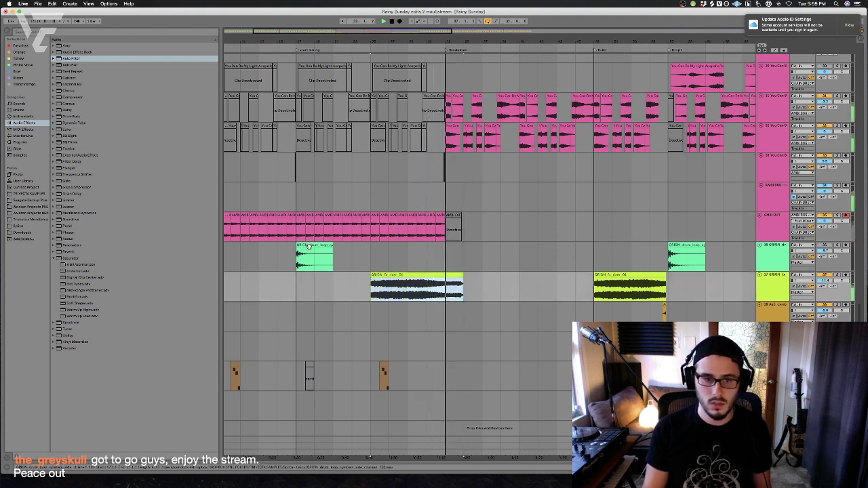
click(308, 246)
key(super+z)
key(super+z)
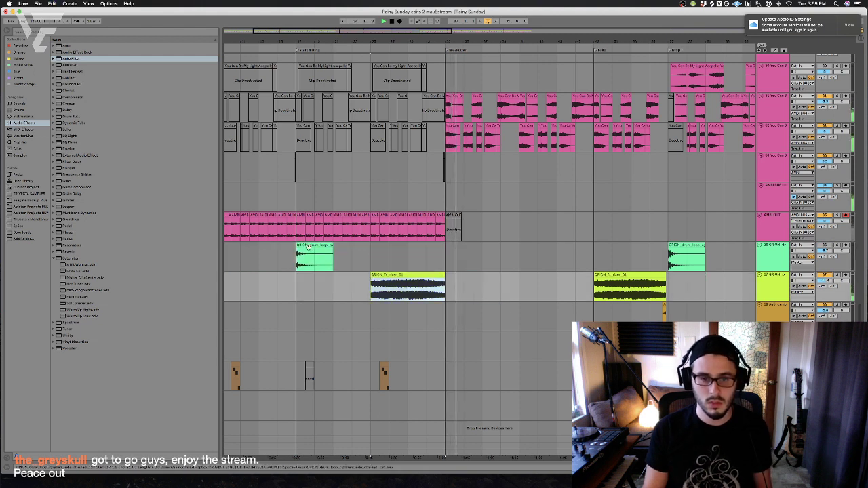
Copy the ORION drum loop clip from bar 17 to the start of the Breakdown at bar 33
key(super+c)
click(436, 263)
key(super+v)
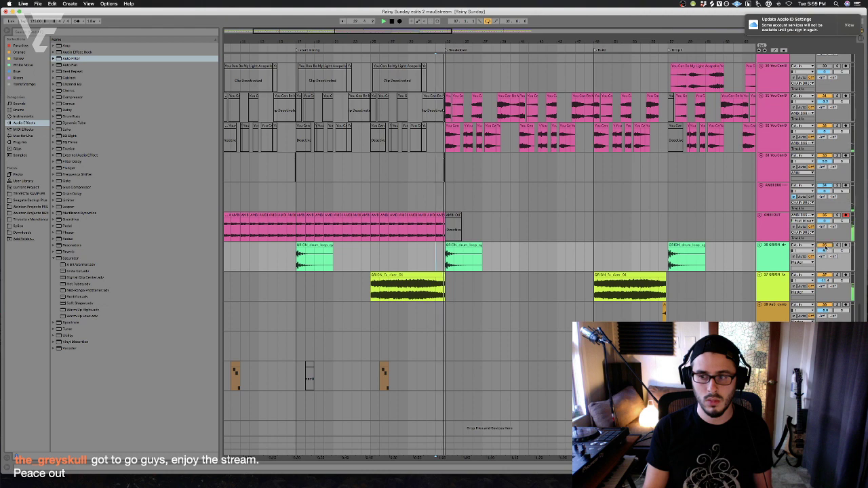
Deactivate the riser clip in the Build section and the ORION drum loop clips at bars 1, 17 and Drop 1
drag(722, 255, 595, 306)
key(0)
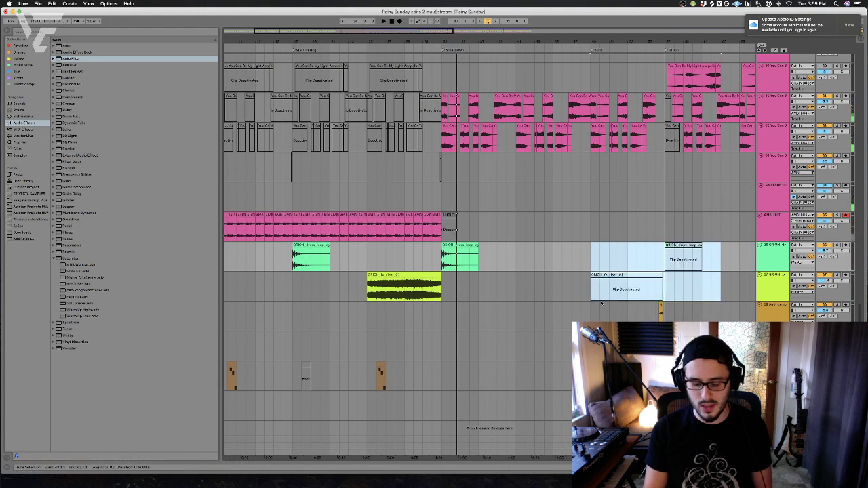
drag(284, 258, 396, 257)
key(0)
scroll(324, 249, left, 3)
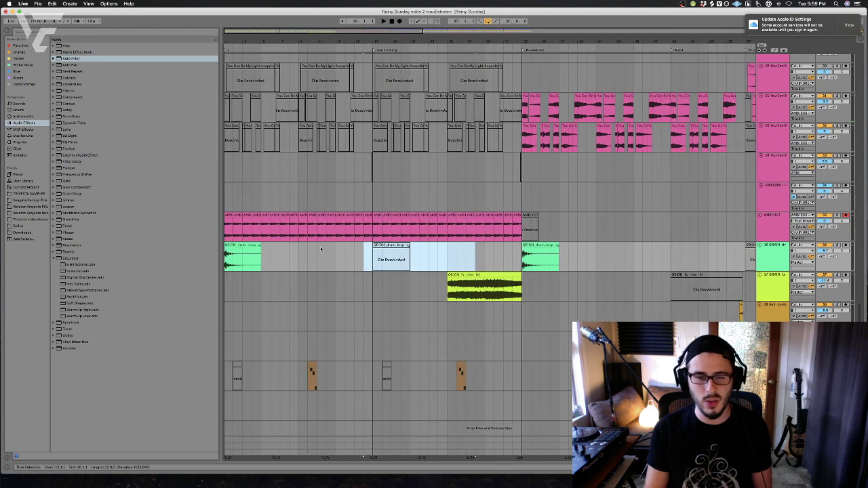
drag(307, 250, 207, 259)
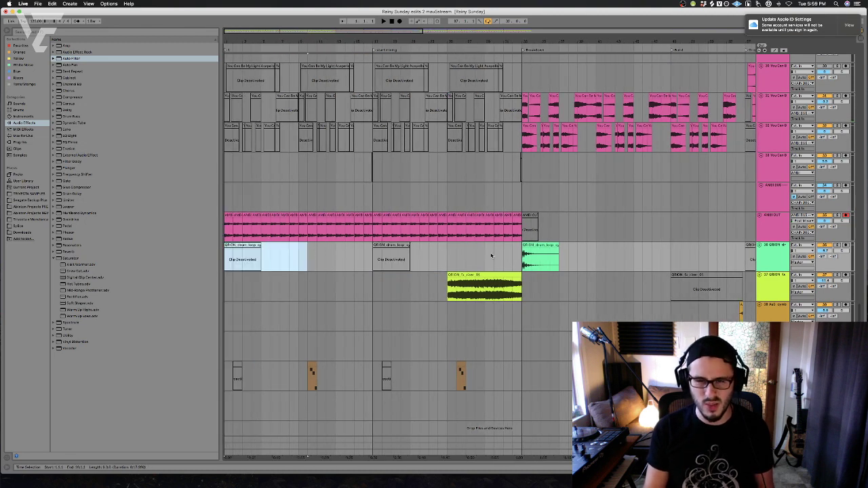
Play back the Drop 1 section and the arrangement from bar 17 to check the transitions
click(492, 256)
scroll(504, 253, right, 7)
click(534, 255)
scroll(537, 254, right, 7)
key(space)
scroll(533, 254, left, 2)
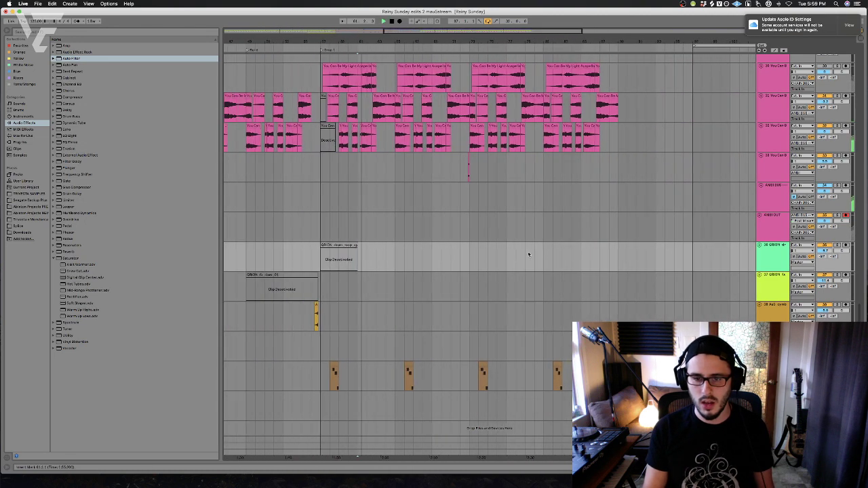
scroll(516, 257, left, 6)
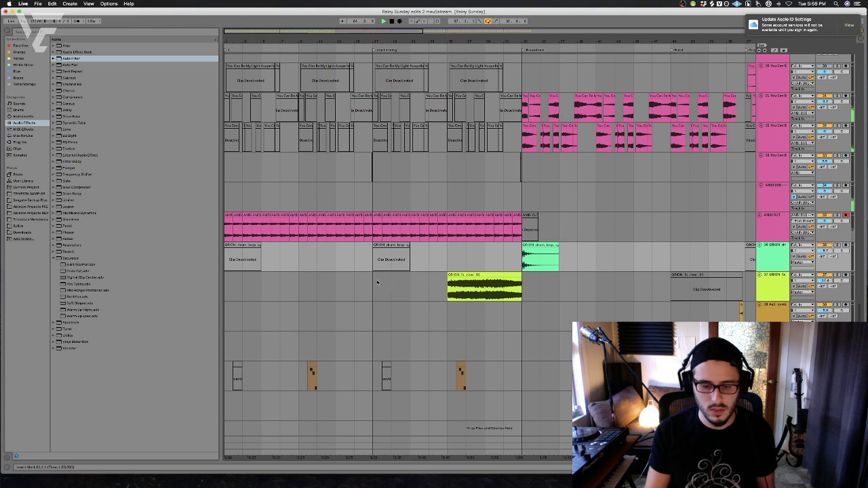
key(space)
key(space)
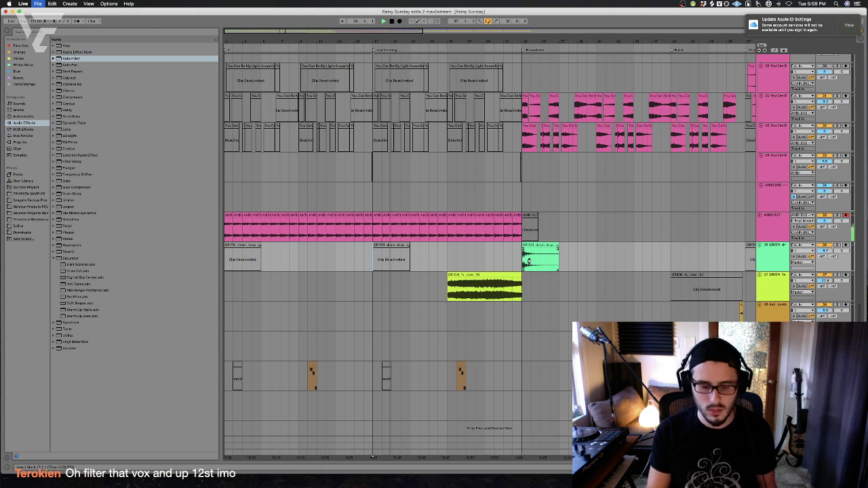
click(445, 255)
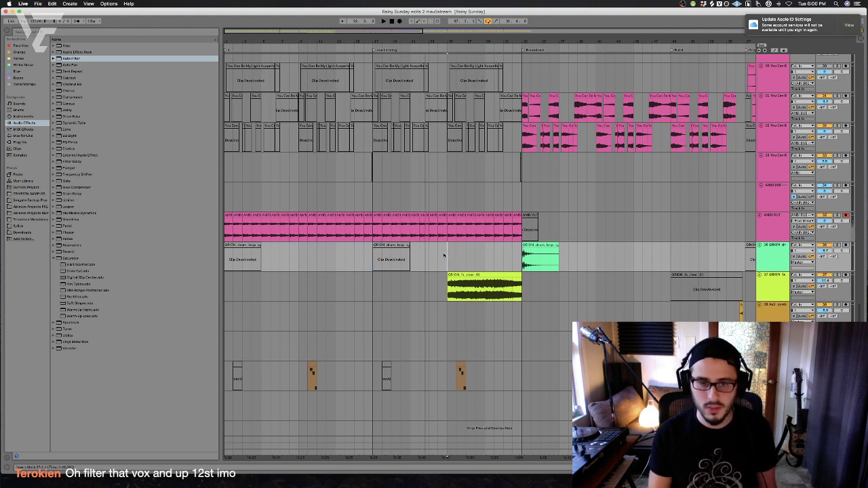
Set the warp mode of the AMBI OUT clips between bars 17 and 33 to Complex Pro
click(439, 222)
drag(521, 230, 375, 235)
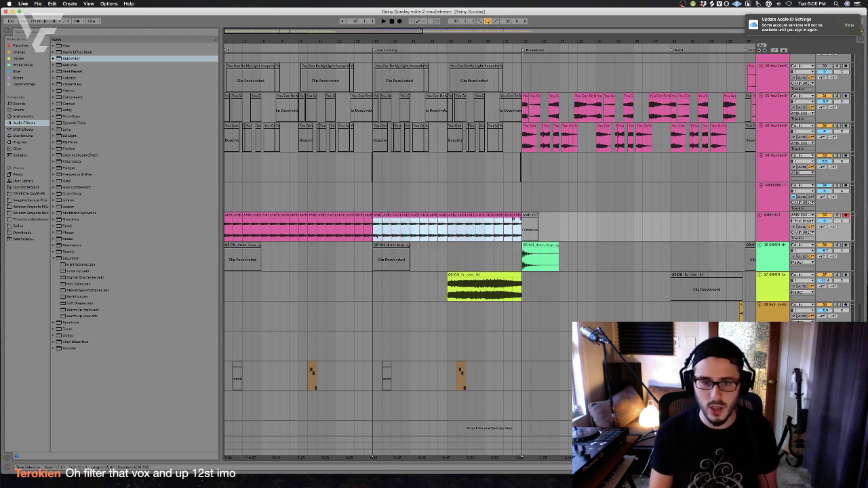
key(space)
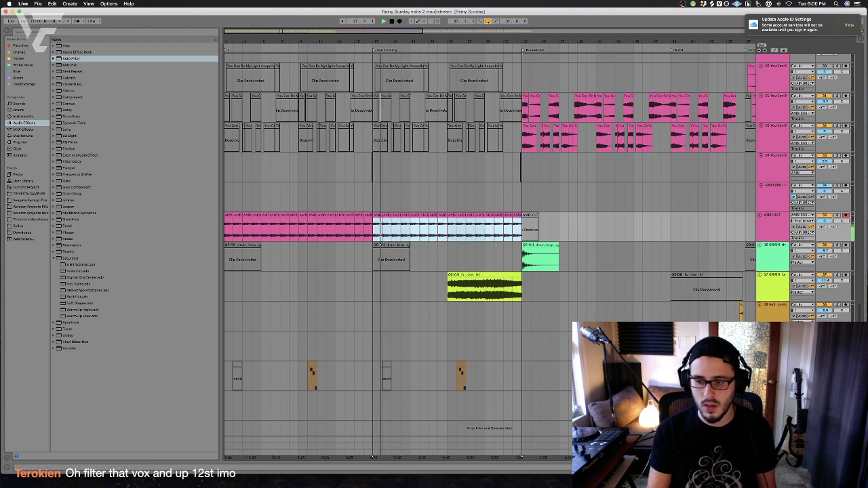
key(super+alt+l)
key(shift+Tab)
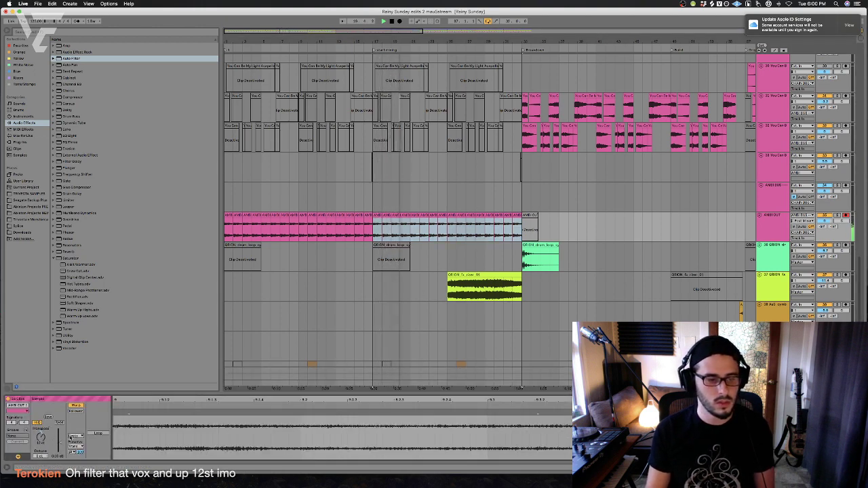
click(75, 435)
click(78, 466)
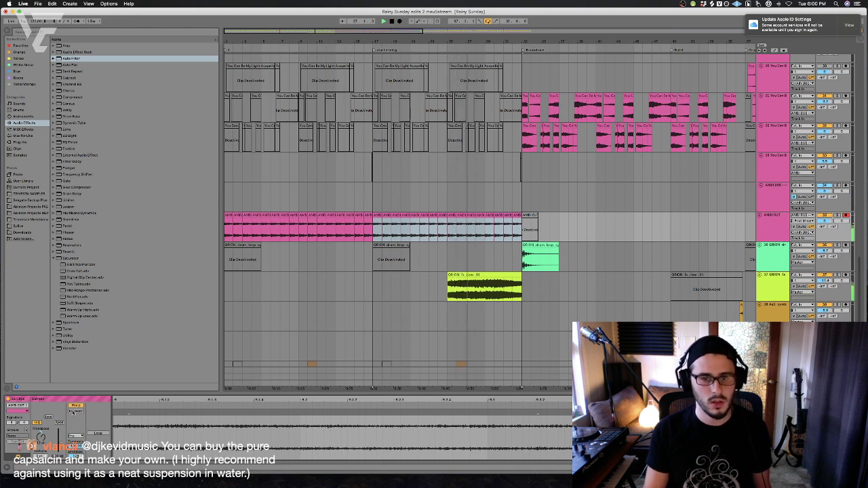
click(293, 226)
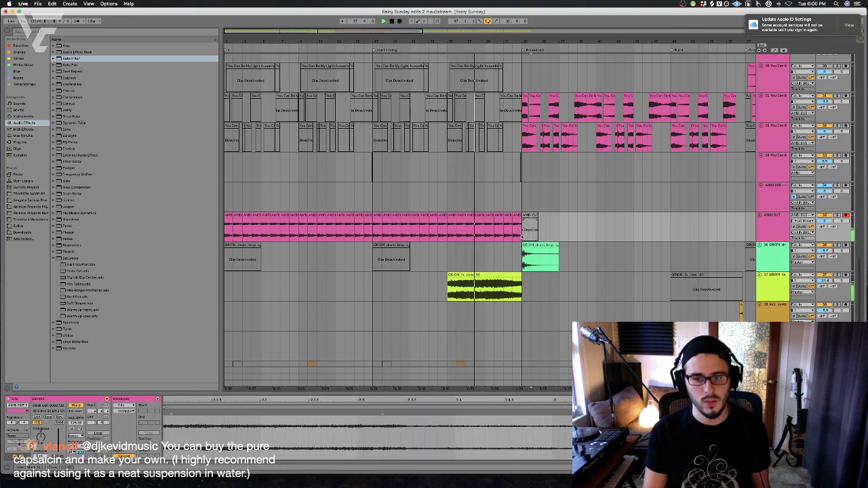
Look over the AMBI OUT clips and the synth and drum tracks between bar 17 and the Breakdown
double_click(298, 224)
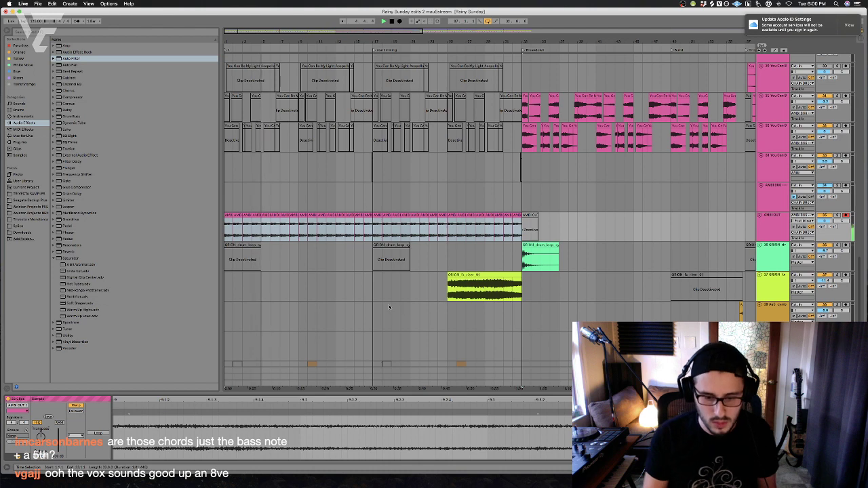
click(375, 232)
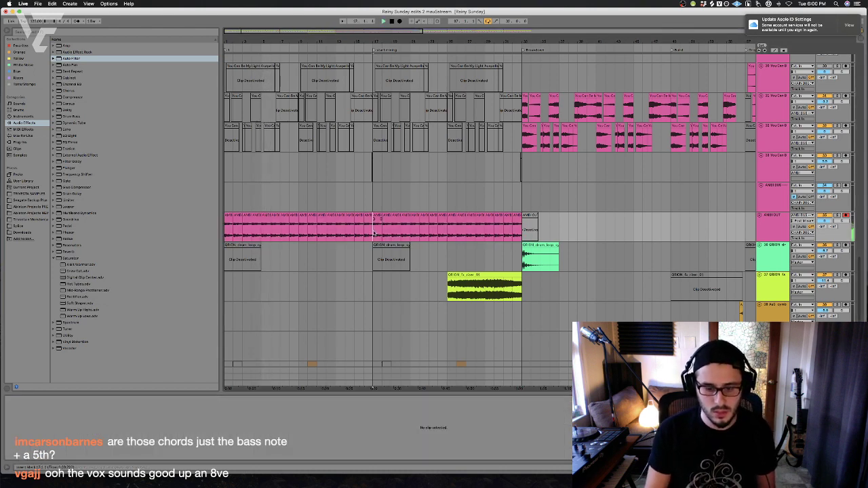
click(536, 225)
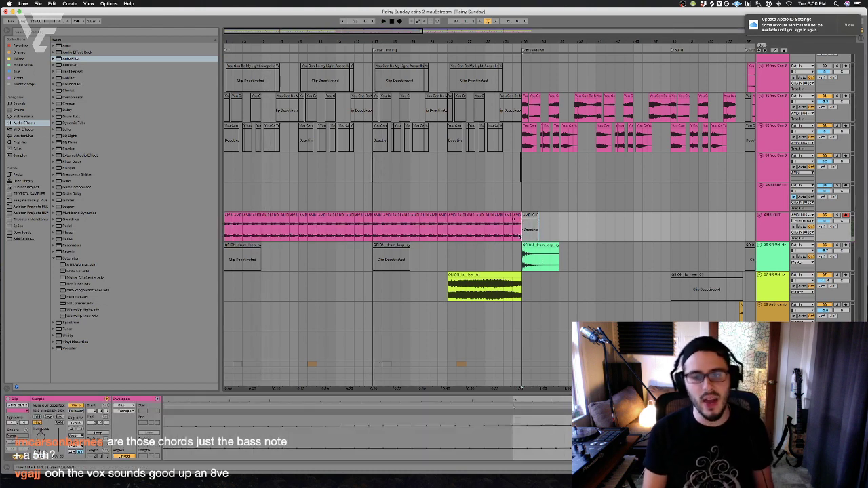
scroll(526, 231, up, 15)
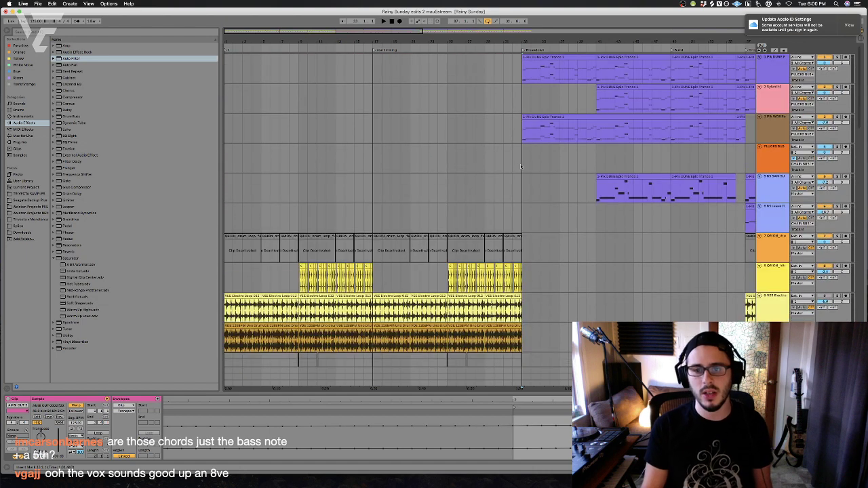
scroll(521, 166, down, 1)
click(521, 124)
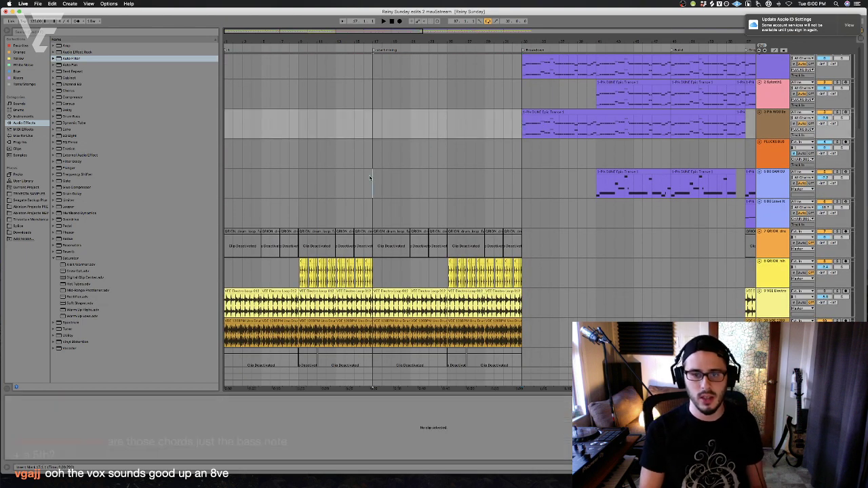
click(374, 179)
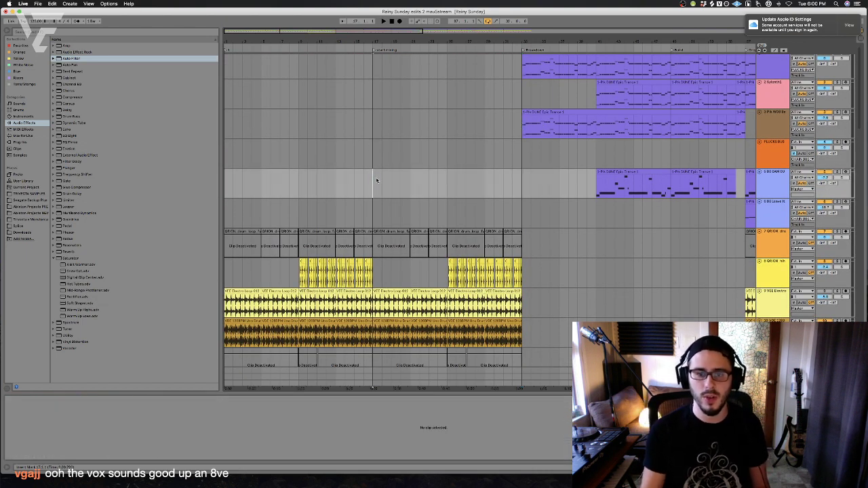
scroll(377, 180, down, 8)
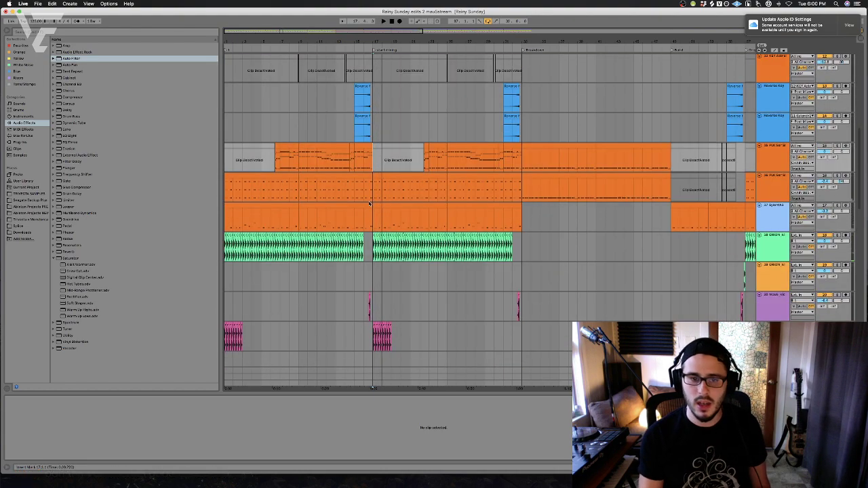
scroll(375, 224, up, 8)
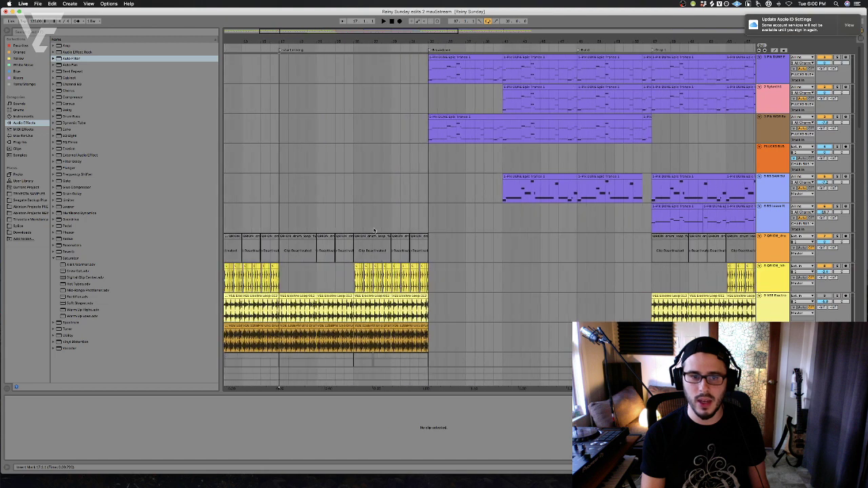
click(320, 136)
key(space)
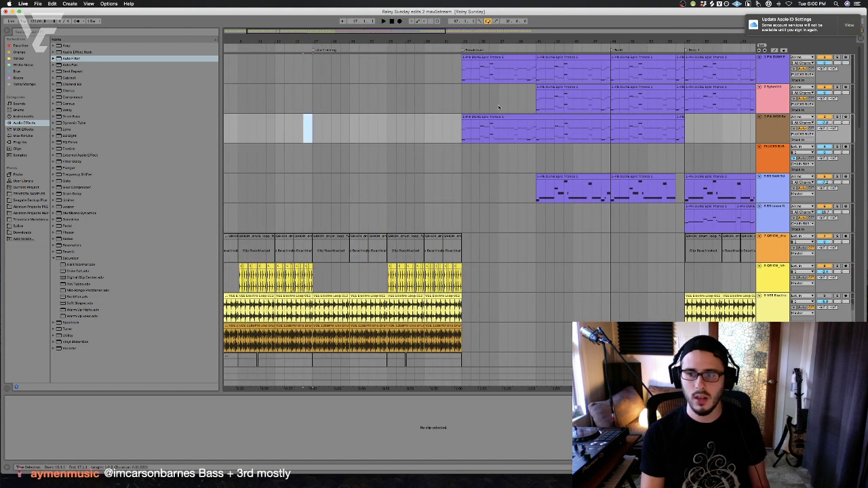
Copy a half-bar slice of the first track's Epic Trance clip from around bar 35 to bar 17, repeating it once
click(499, 70)
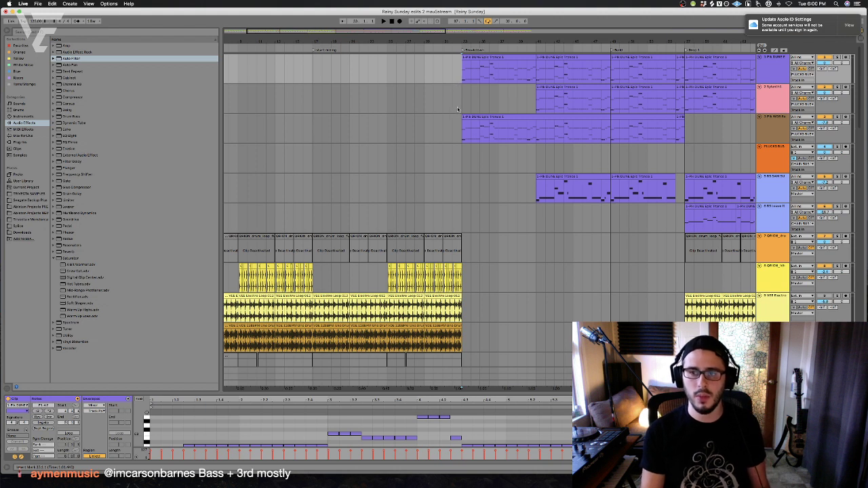
click(488, 78)
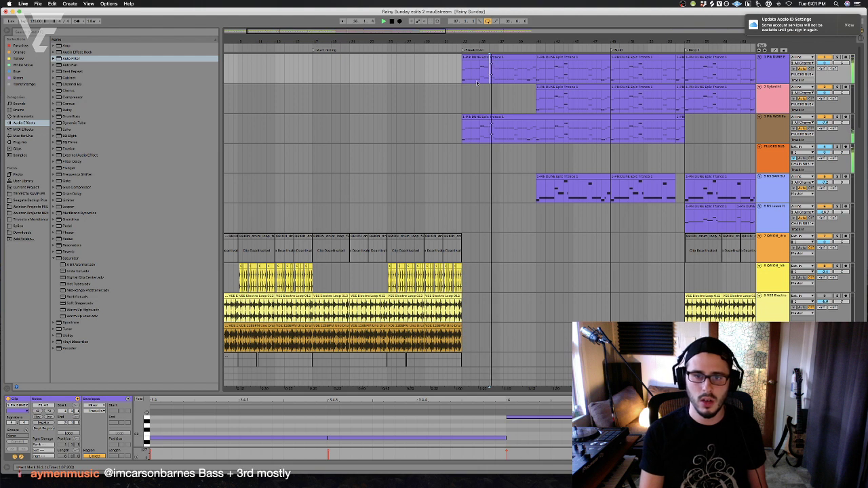
key(Right)
click(481, 76)
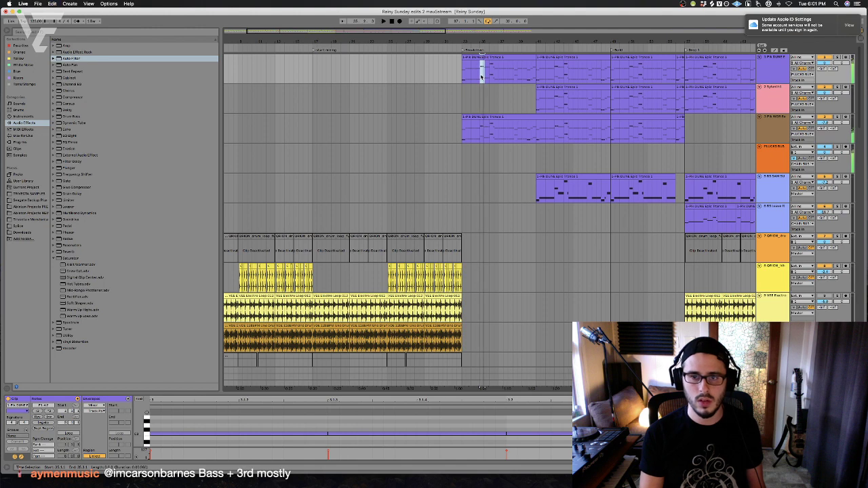
drag(482, 76, 484, 95)
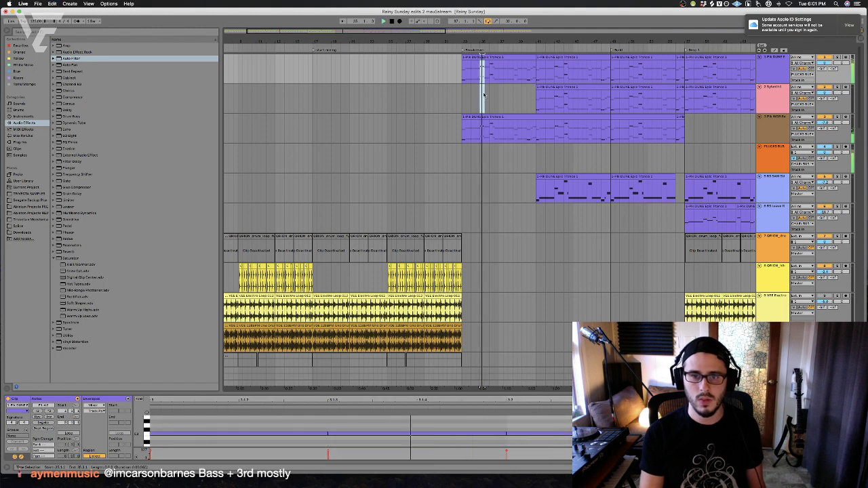
click(309, 72)
key(super+v)
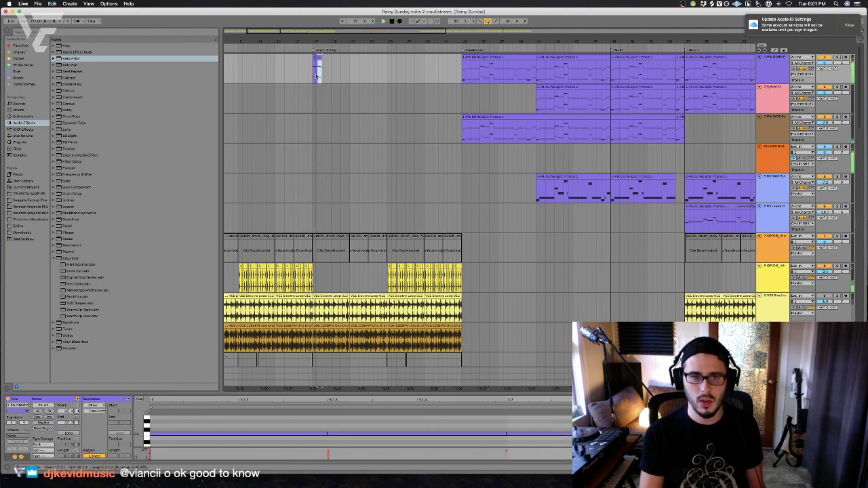
Raise the last two notes of the first clip at bar 17 to the pitches of the notes before them
key(plus)
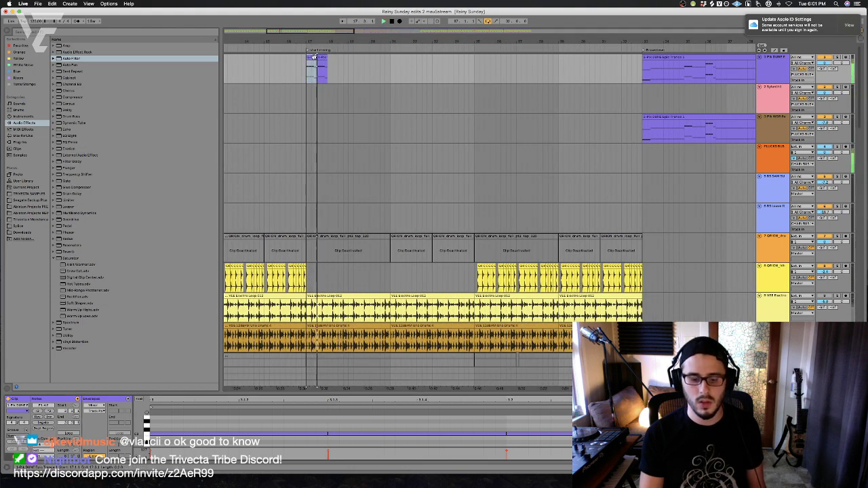
click(313, 56)
key(space)
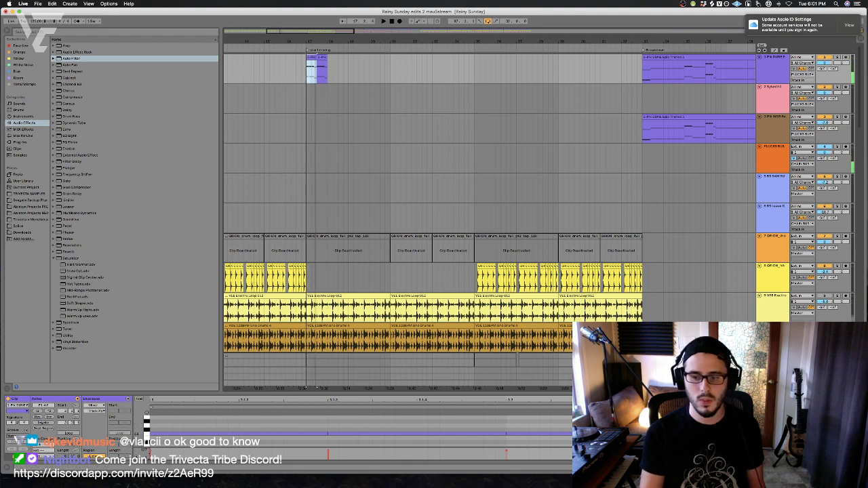
key(super+alt+e)
drag(722, 264, 719, 256)
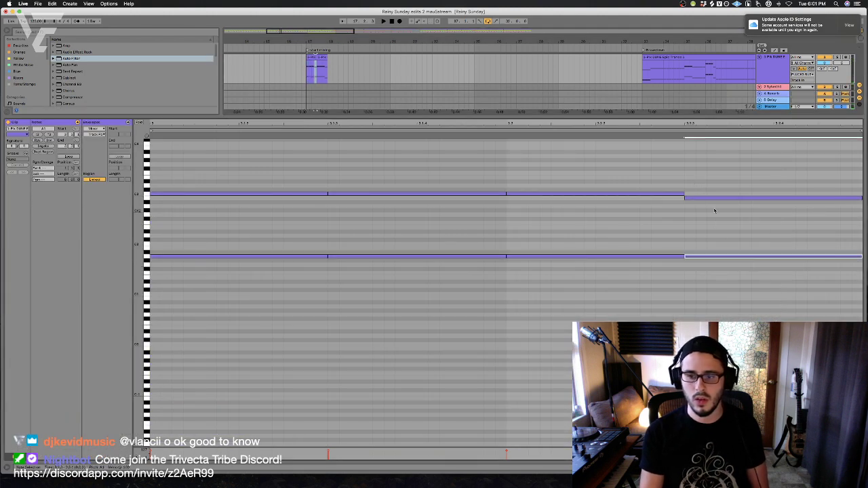
drag(711, 198, 711, 194)
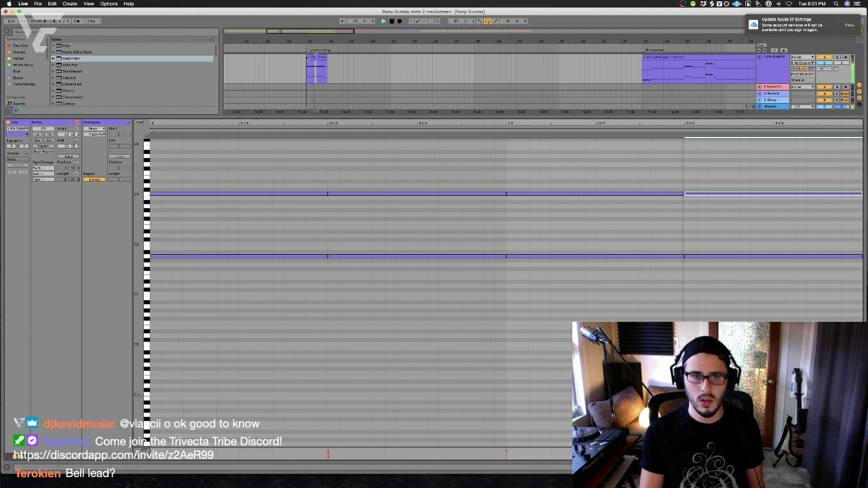
Duplicate the half-bar clips on the first track to fill bars 17 and 18, and close the note editor
drag(329, 79, 322, 78)
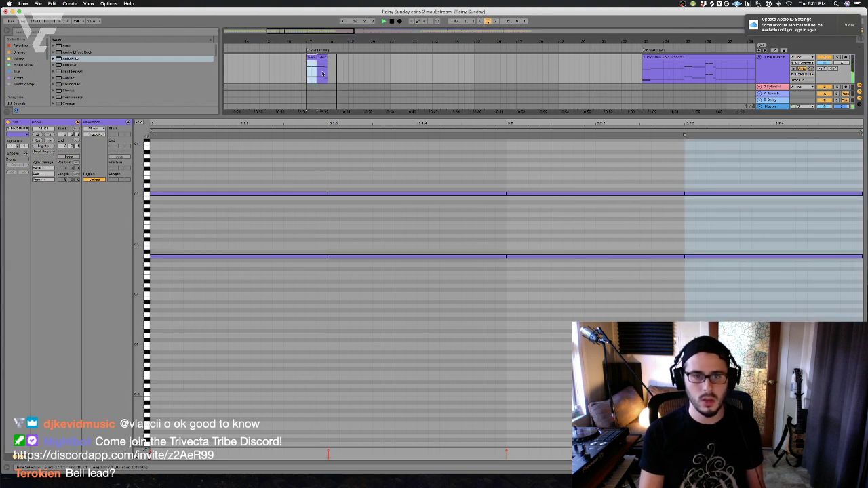
key(super+d)
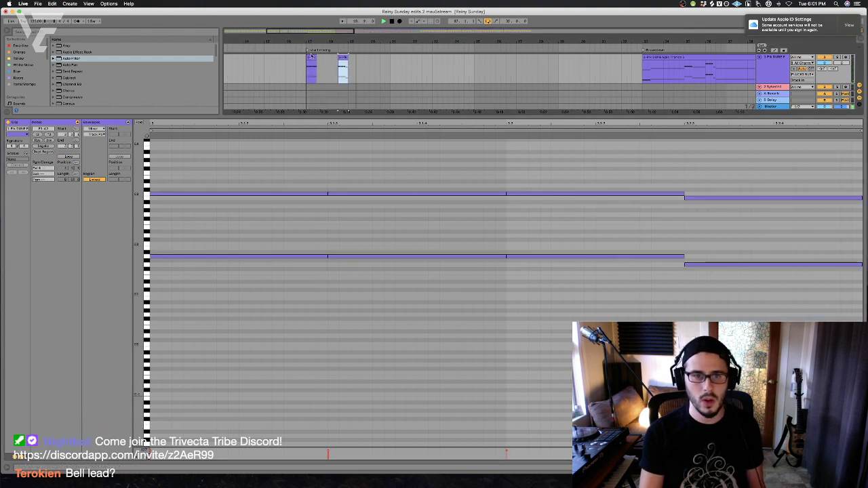
click(301, 69)
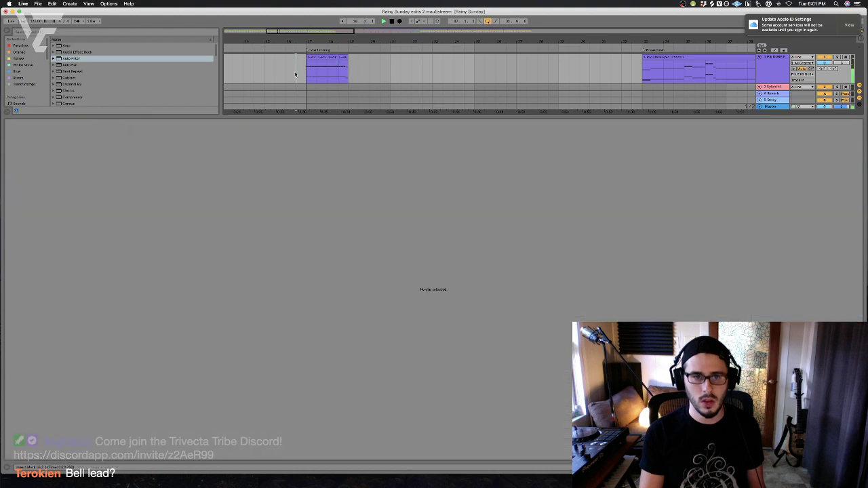
double_click(309, 117)
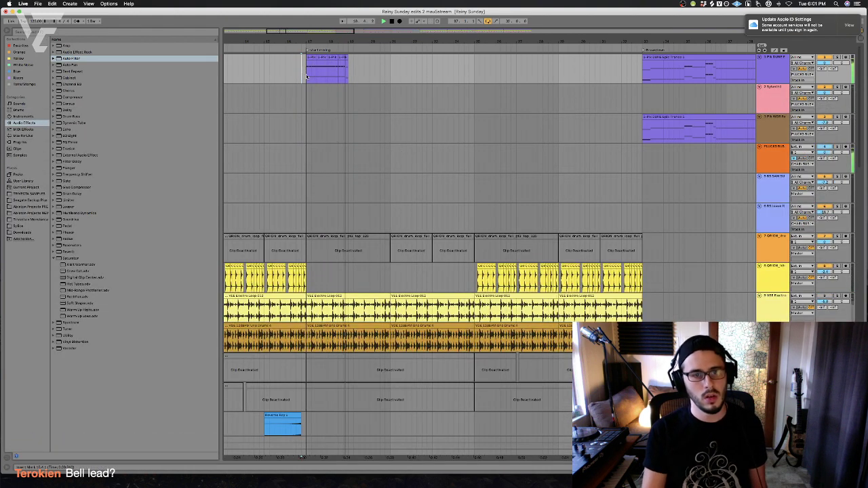
Duplicate the two-bar clip pattern on the first track repeatedly up to the Breakdown at bar 33
click(350, 71)
key(super+d)
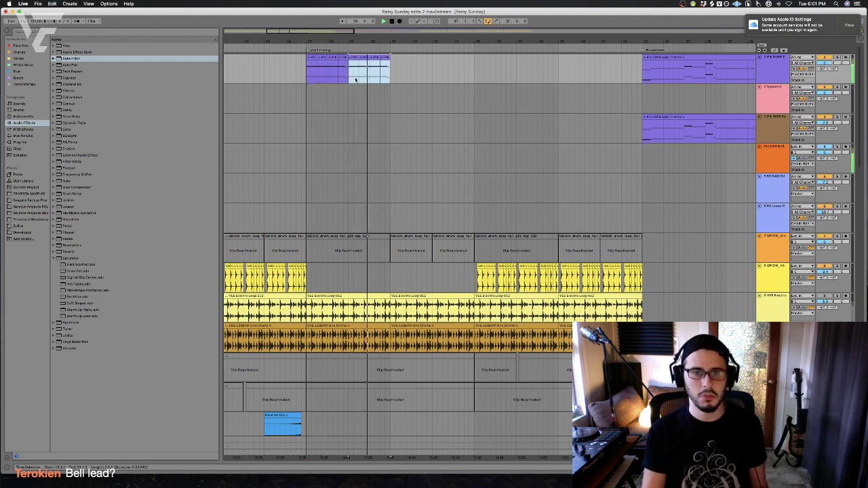
key(super+d)
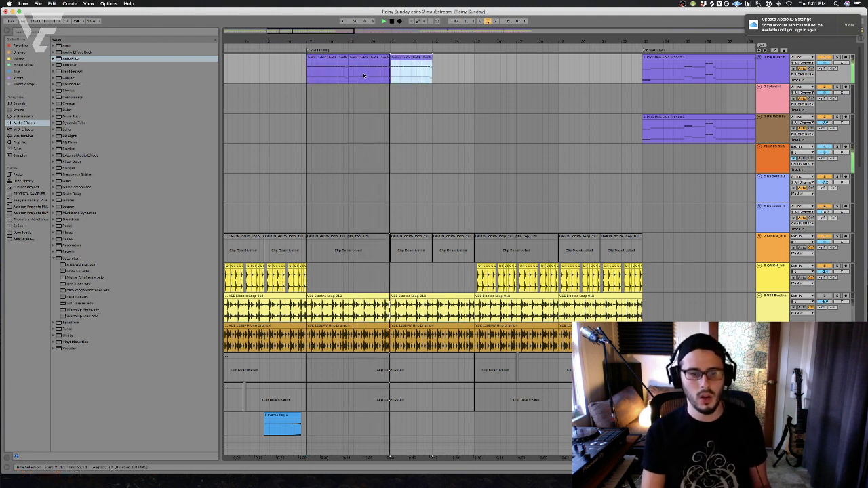
key(super+d)
key(super+d)
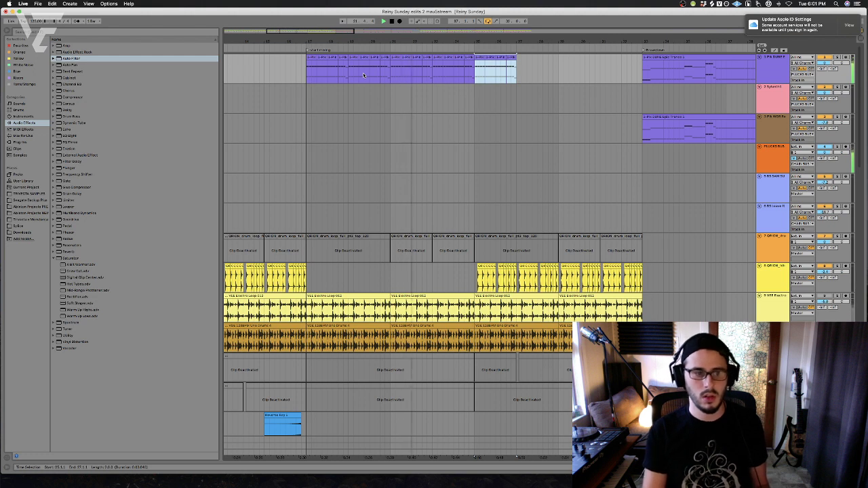
key(super+d)
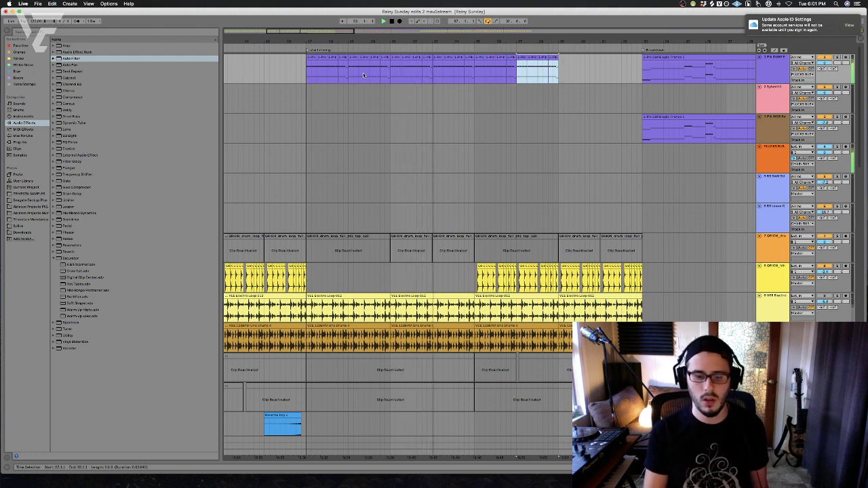
key(super+d)
key(super+d)
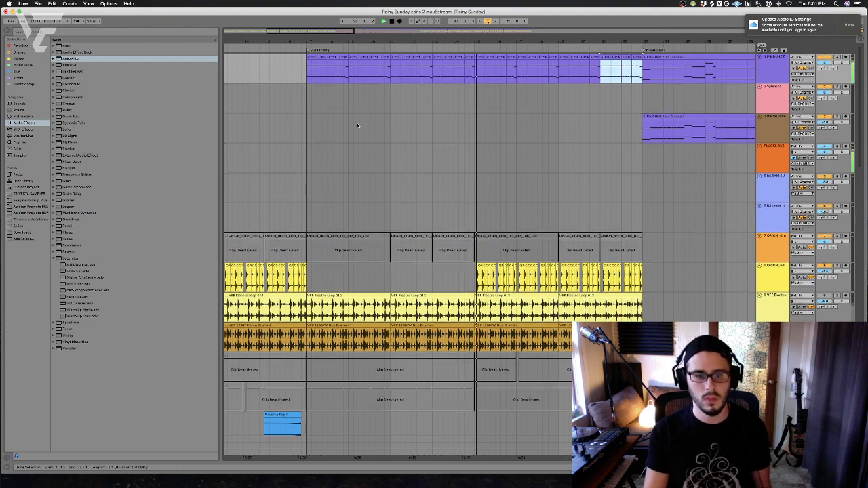
Move the yellow ORION clips on track 8 from bars 9 to 17 so that they start at bar 17
scroll(357, 123, down, 5)
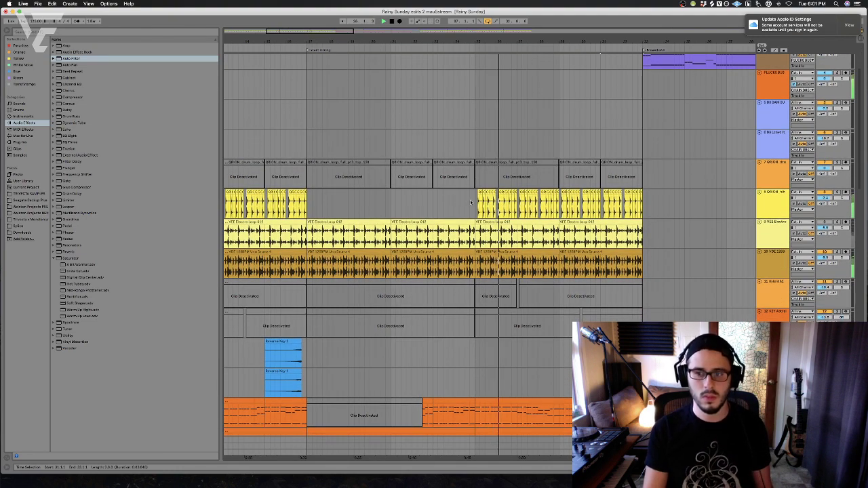
scroll(323, 210, left, 5)
scroll(324, 210, left, 1)
click(387, 206)
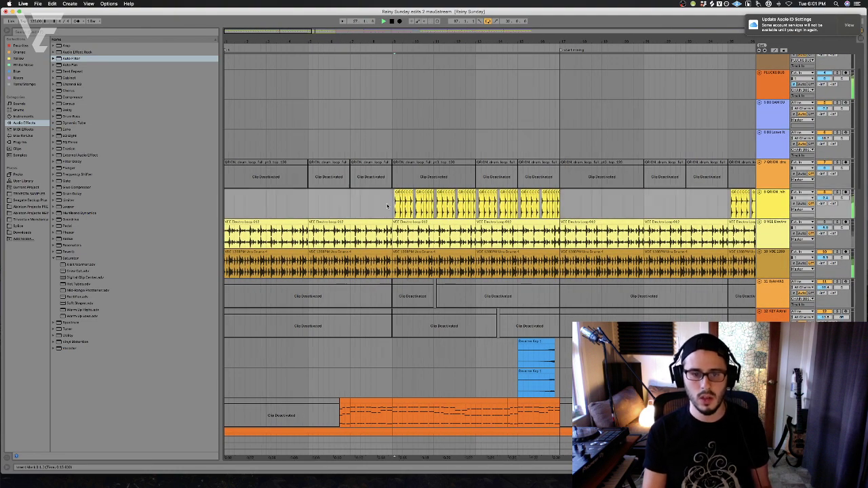
drag(389, 205, 567, 200)
key(super+x)
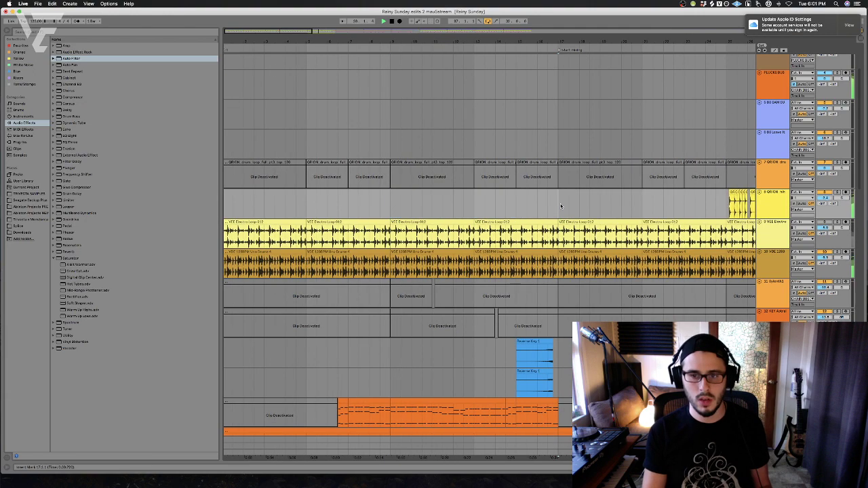
click(559, 204)
key(super+v)
scroll(532, 210, right, 2)
click(532, 210)
scroll(511, 211, right, 2)
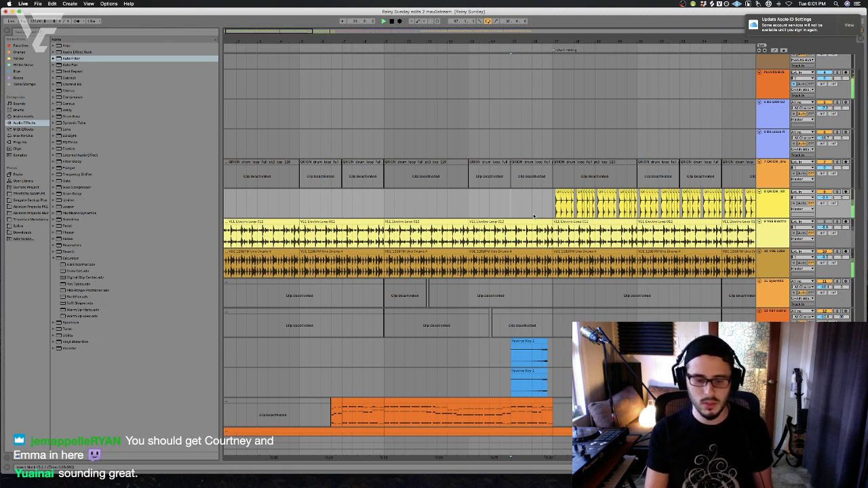
Play back the intro and briefly solo track 15 to check its melody around bars 7 to 9
scroll(501, 210, up, 3)
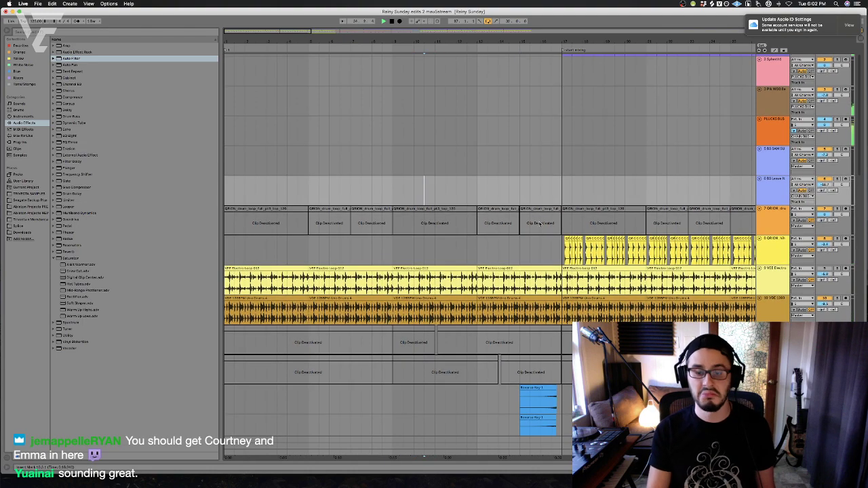
scroll(549, 231, down, 2)
scroll(549, 231, down, 1)
scroll(549, 231, down, 3)
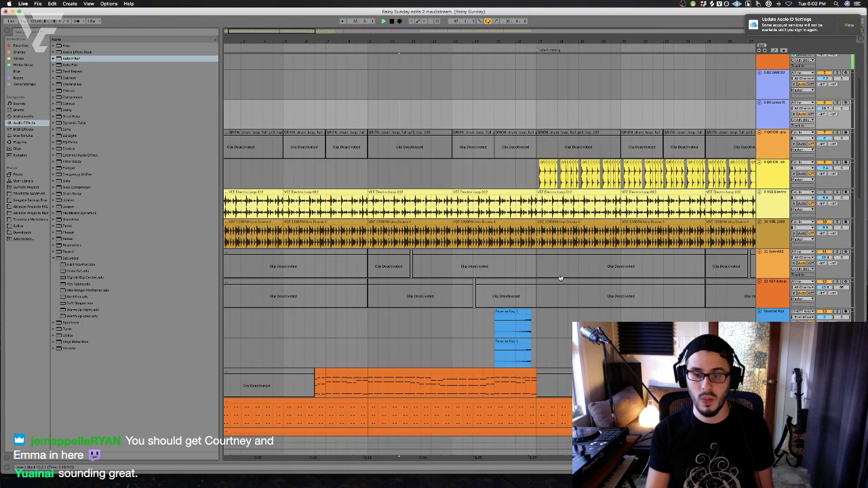
scroll(562, 277, right, 5)
scroll(471, 341, down, 4)
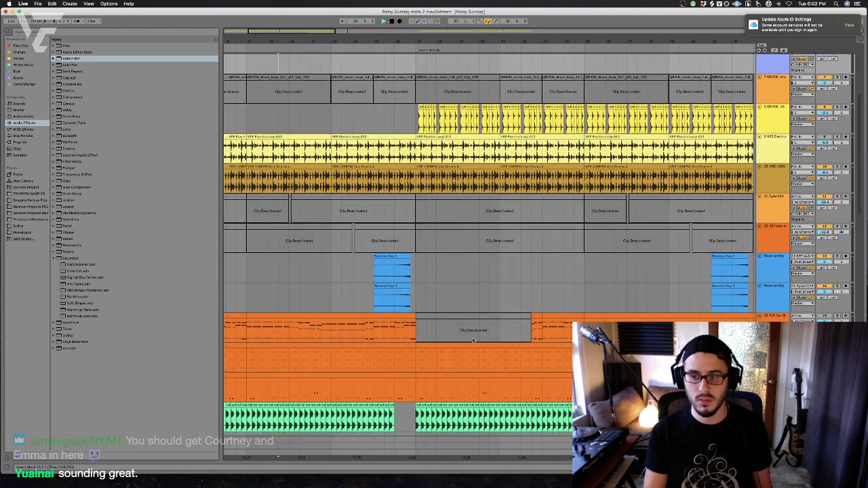
scroll(407, 332, left, 5)
drag(347, 328, 390, 329)
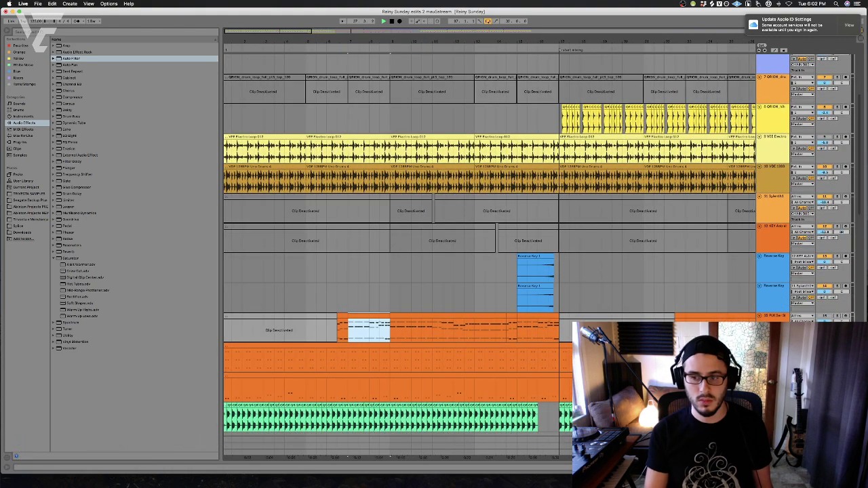
click(838, 316)
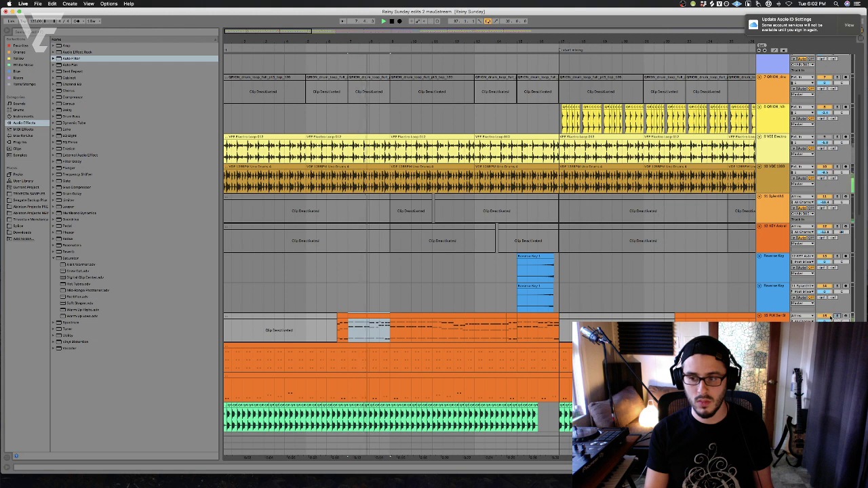
click(838, 317)
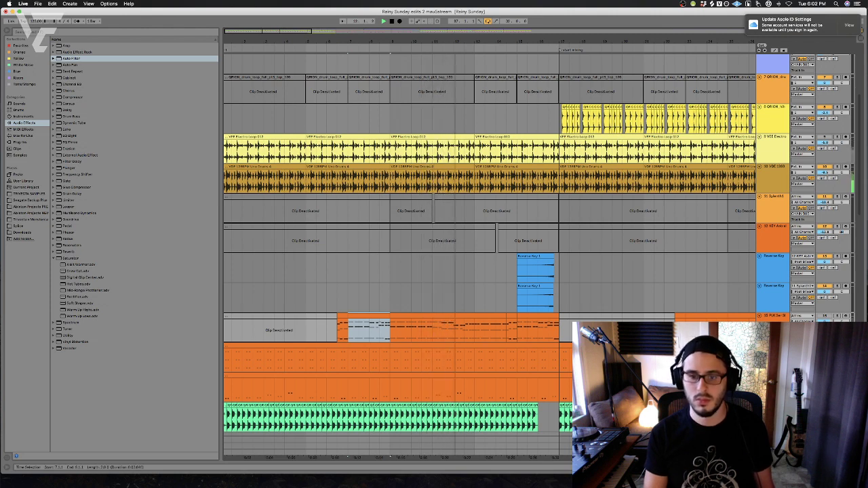
click(536, 298)
scroll(551, 192, up, 1)
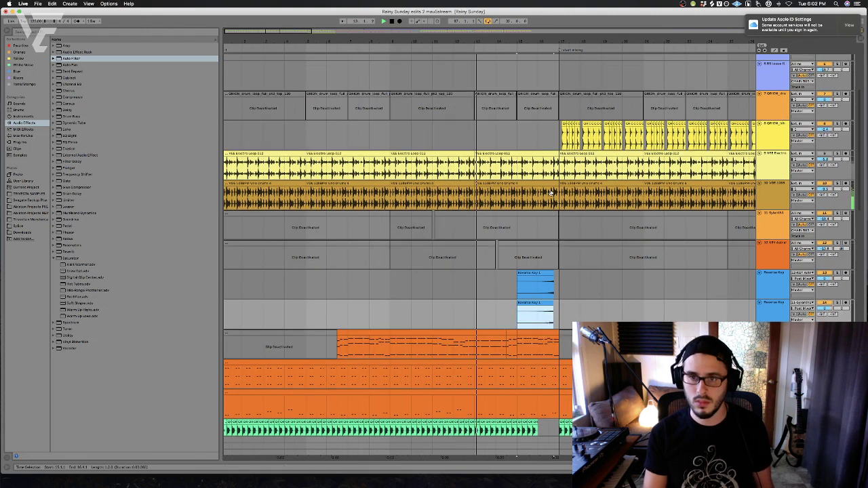
Copy the first track 6 clip of the drop at bar 57 and paste it on the same track at bar 17
scroll(549, 195, up, 5)
scroll(581, 196, right, 8)
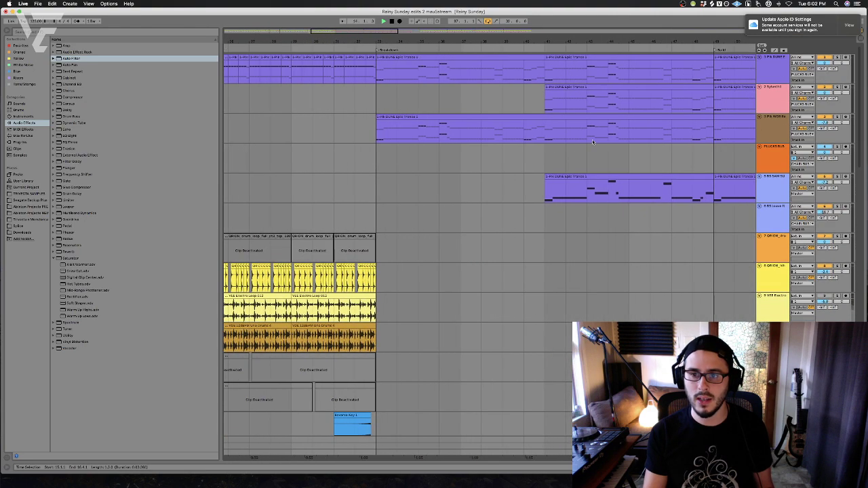
scroll(592, 141, right, 10)
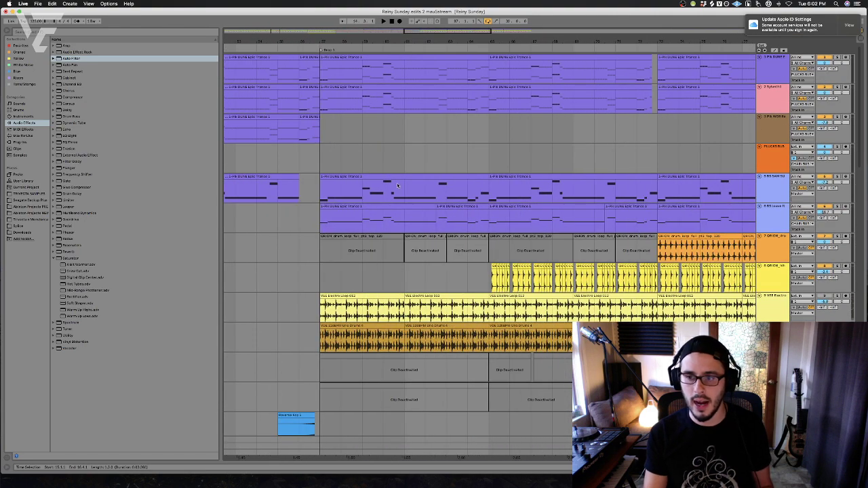
click(379, 206)
key(super+c)
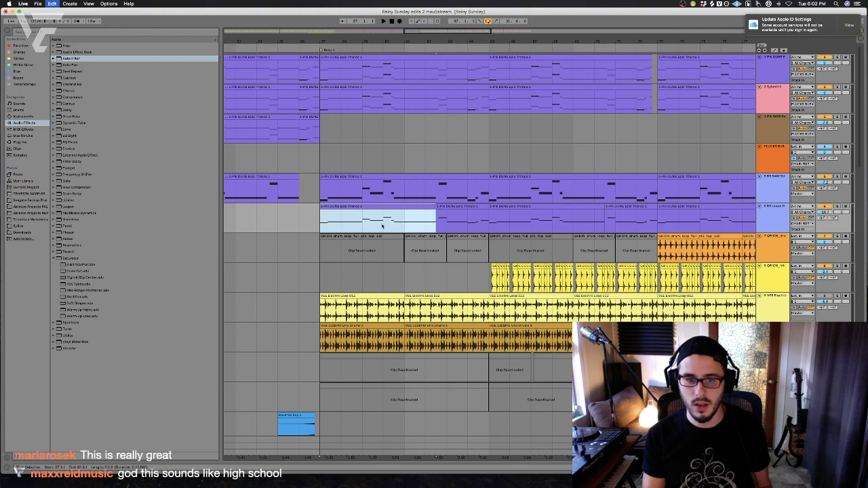
scroll(362, 232, left, 5)
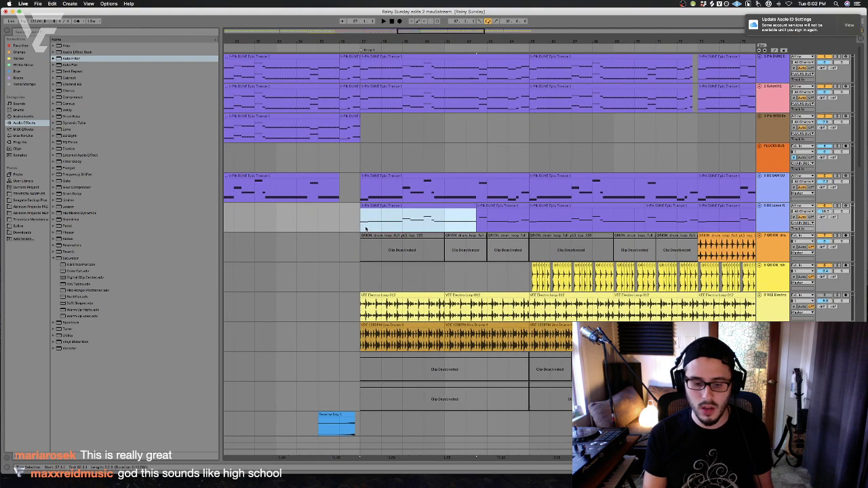
scroll(366, 228, left, 3)
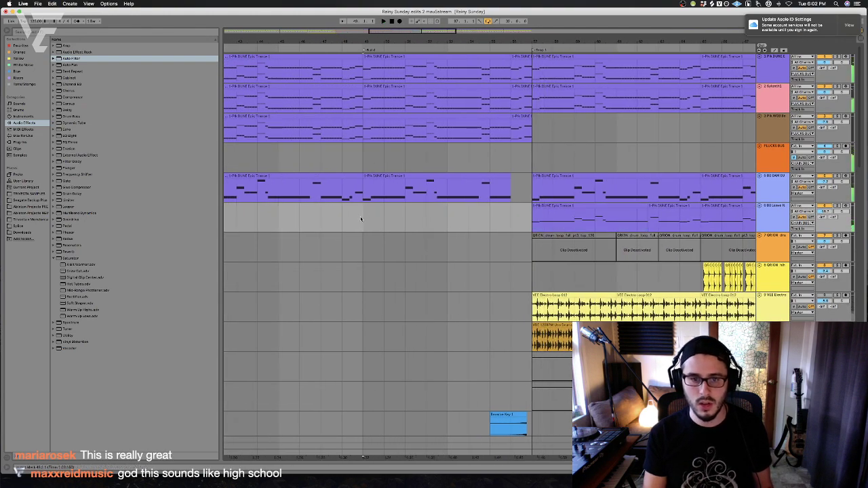
scroll(367, 218, left, 6)
scroll(367, 219, left, 4)
click(352, 222)
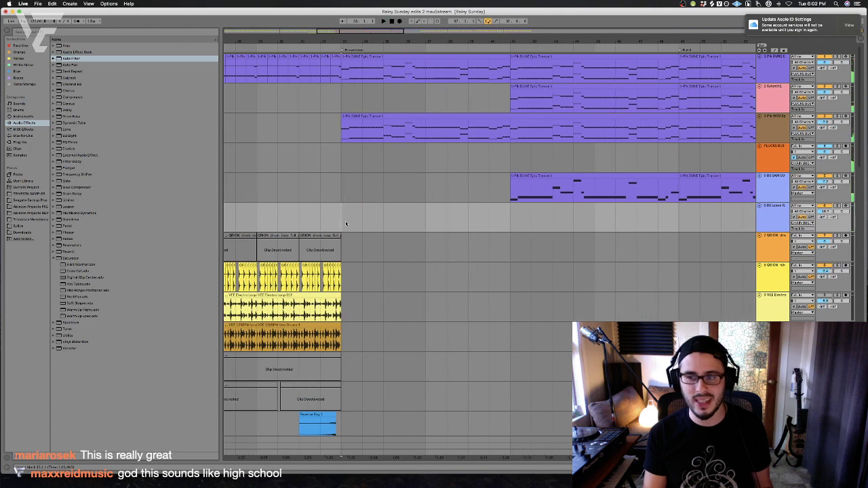
scroll(311, 224, left, 10)
key(space)
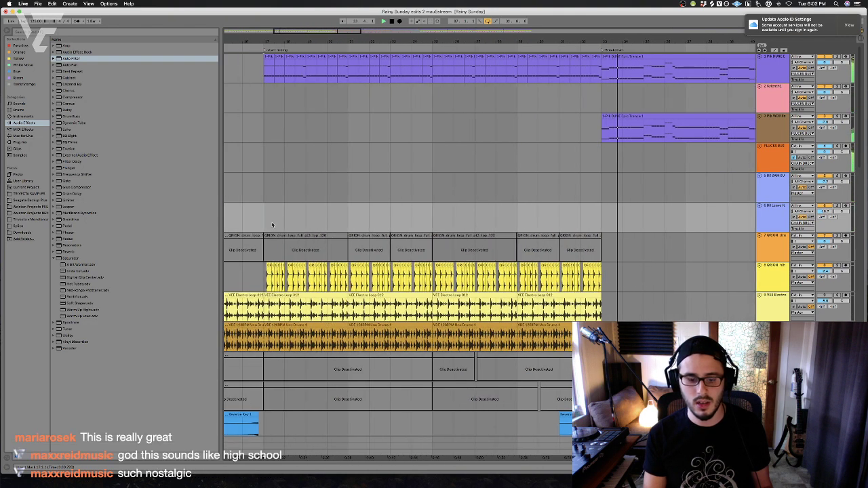
click(272, 225)
key(super+v)
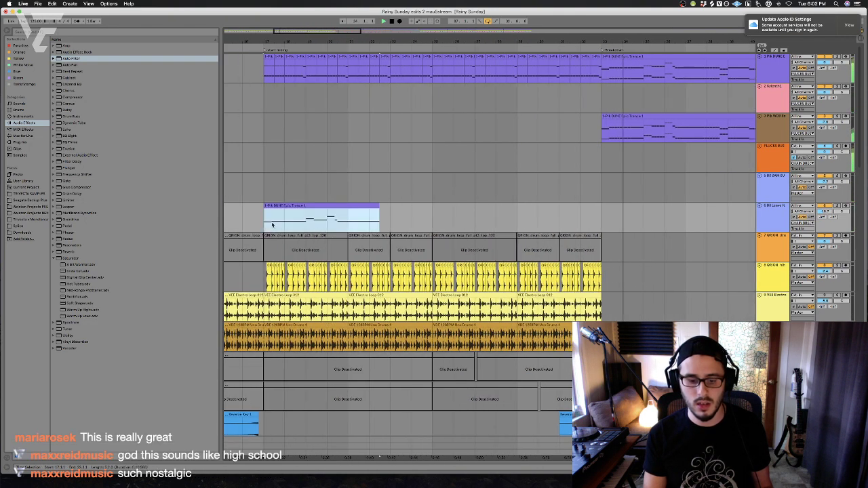
Open the pasted clip in an enlarged note editor and delete every note except the one starting at bar 3
double_click(309, 204)
drag(466, 392, 466, 91)
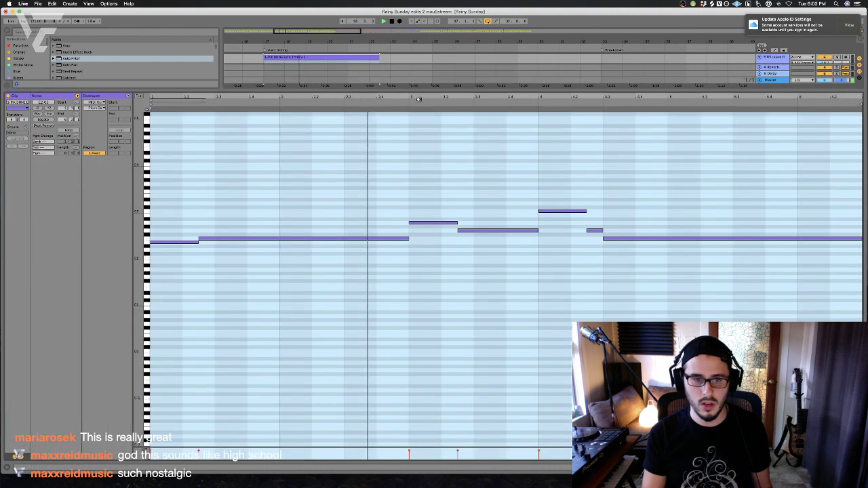
drag(369, 218, 176, 268)
key(Delete)
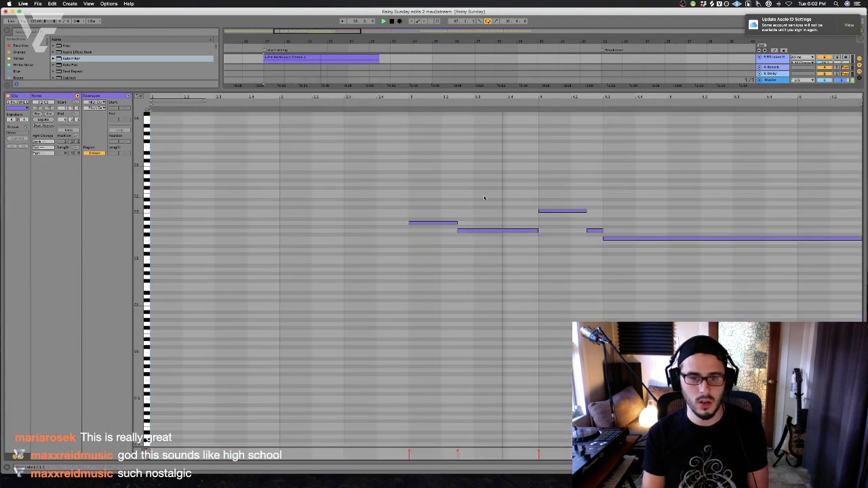
drag(498, 178, 684, 246)
key(Delete)
Build a two-bar pattern from one long note and a short lower note ending bar 2, and repeat it through the clip
key(space)
drag(420, 228, 376, 227)
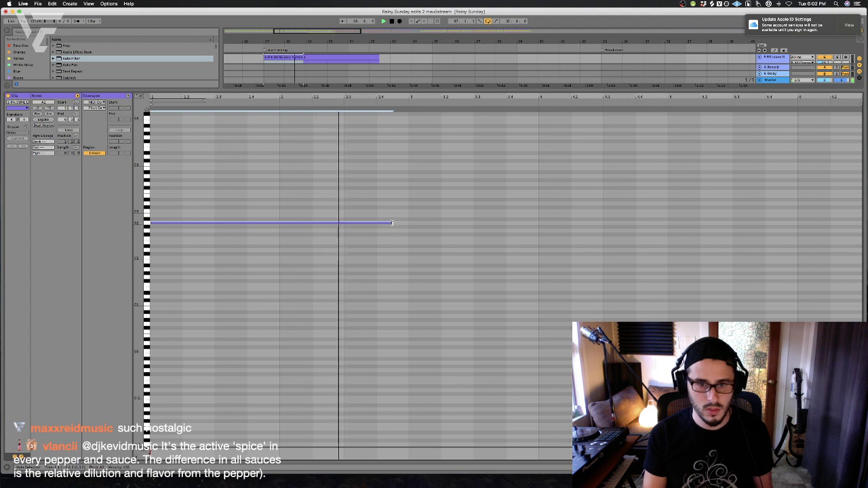
double_click(387, 231)
drag(391, 223, 325, 264)
key(super+d)
key(super+d)
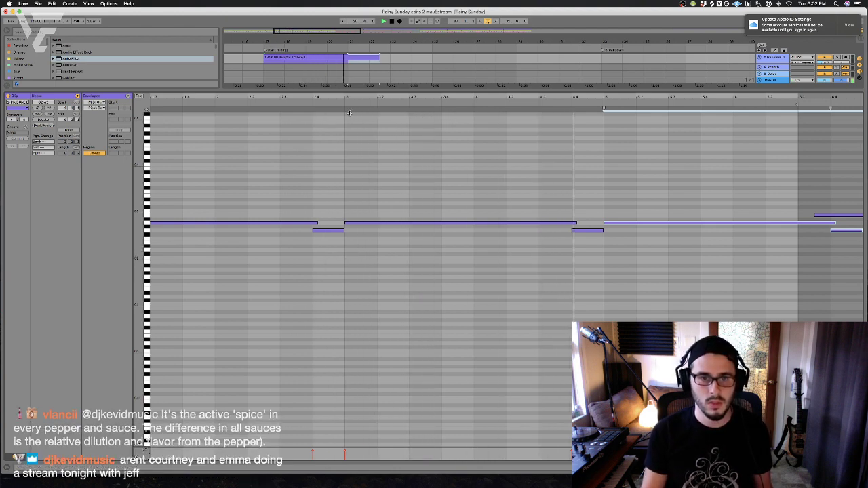
Close the note editor and duplicate the first four bars of the track 6 clip up to the Breakdown at bar 33
key(super+alt+l)
click(331, 77)
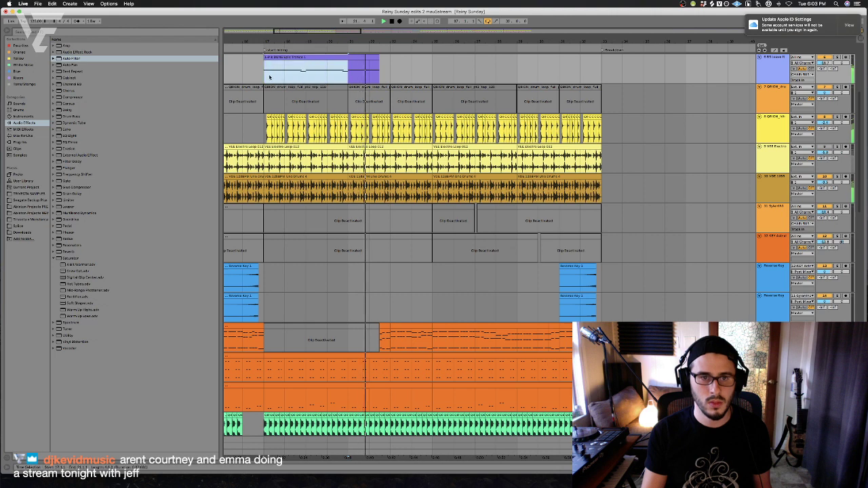
key(ctrl+d)
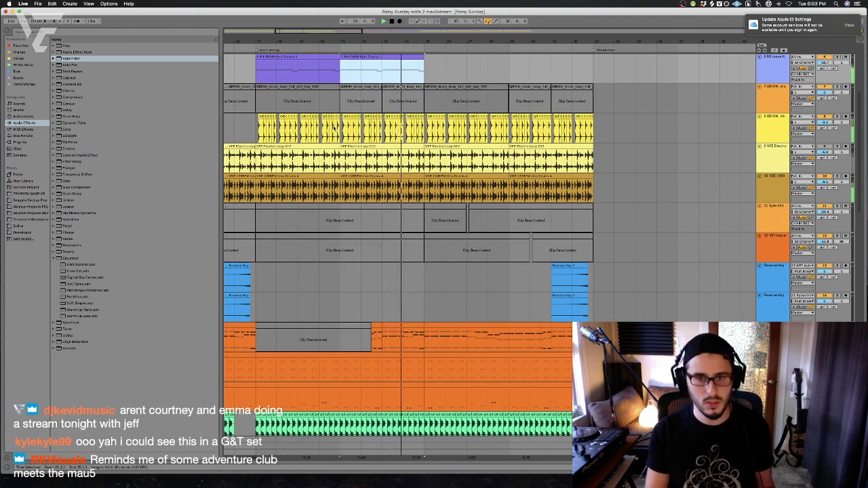
key(ctrl+d)
key(ctrl+d)
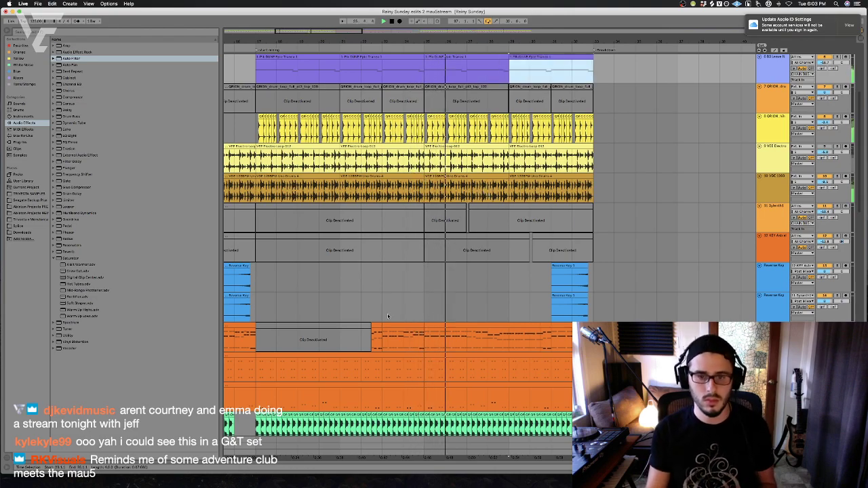
Reactivate the deactivated MIDI clip at bar 18 on the brown track near the end of the arrangement
scroll(390, 284, down, 15)
scroll(389, 283, down, 5)
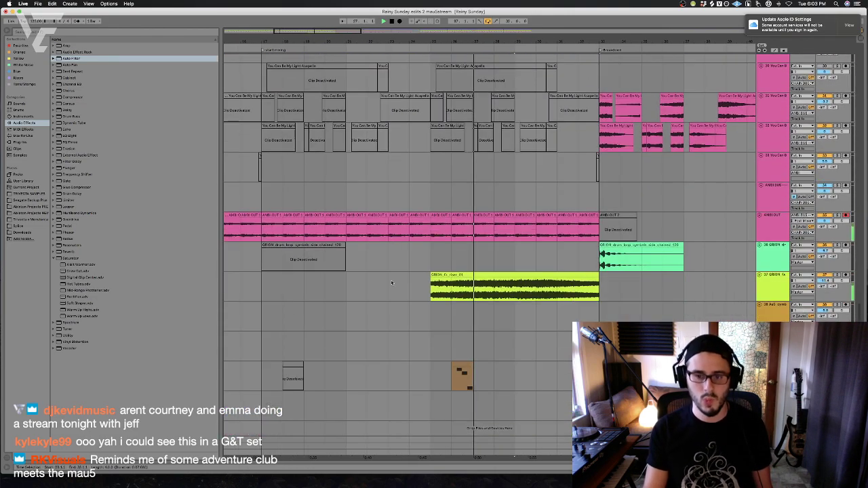
click(391, 287)
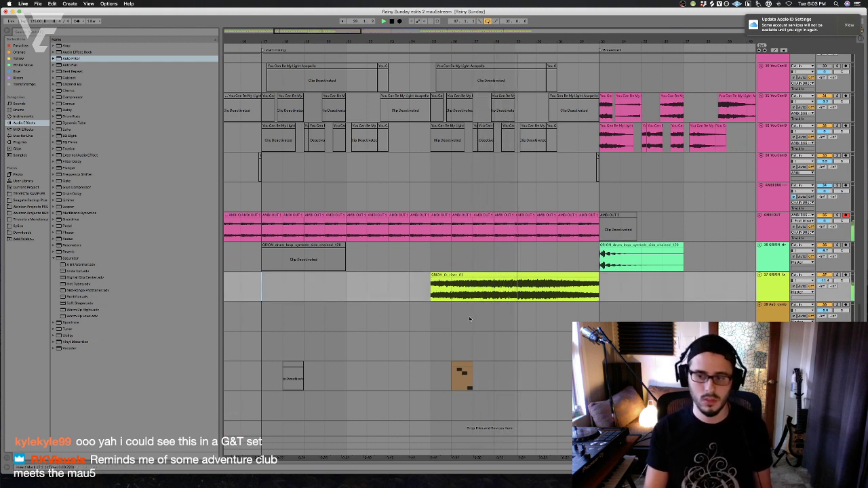
click(293, 366)
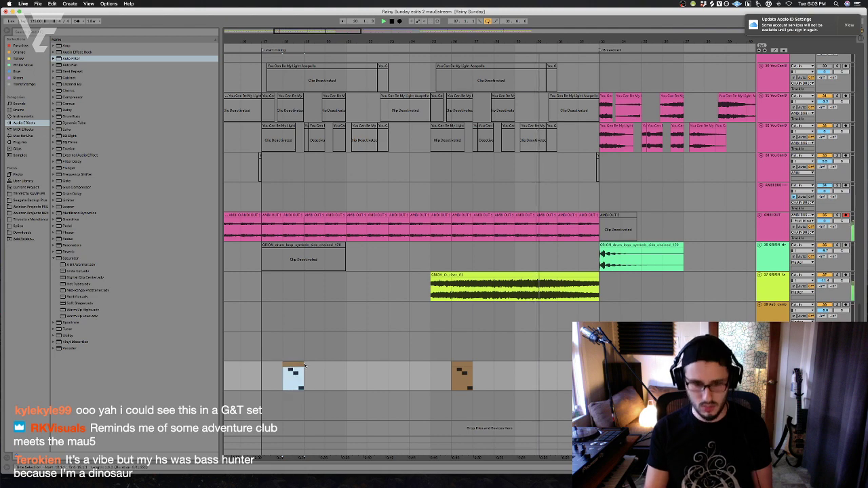
scroll(449, 374, left, 10)
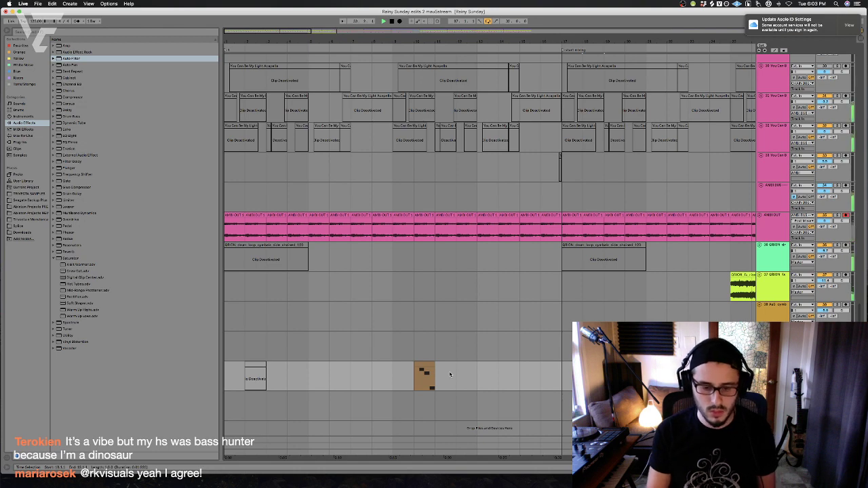
Listen to the transition into the Breakdown at bar 33 and examine which clips play on its tracks
scroll(460, 380, right, 10)
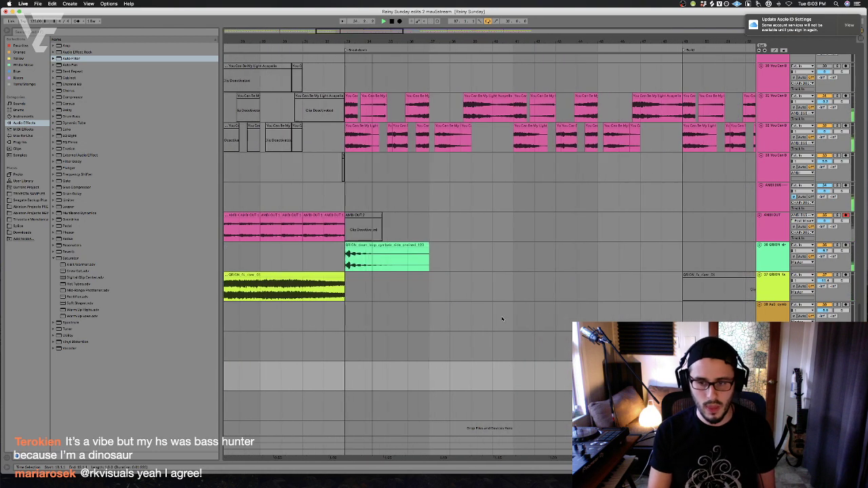
click(343, 319)
click(332, 257)
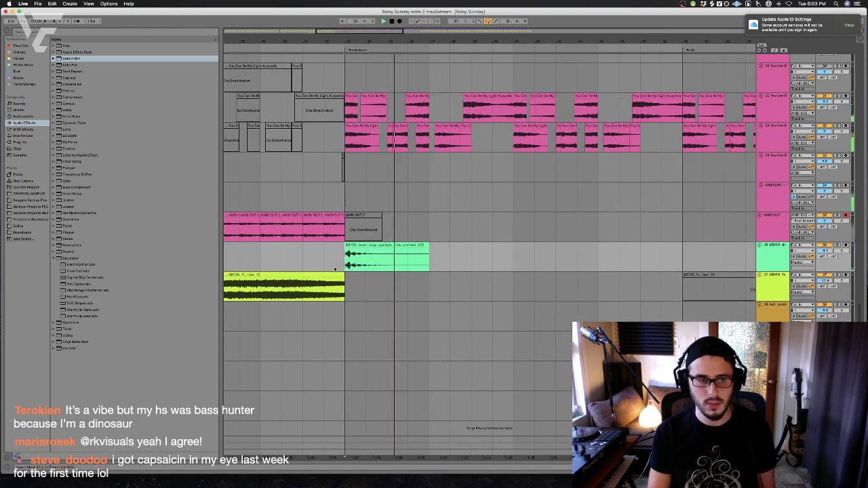
click(319, 334)
click(336, 261)
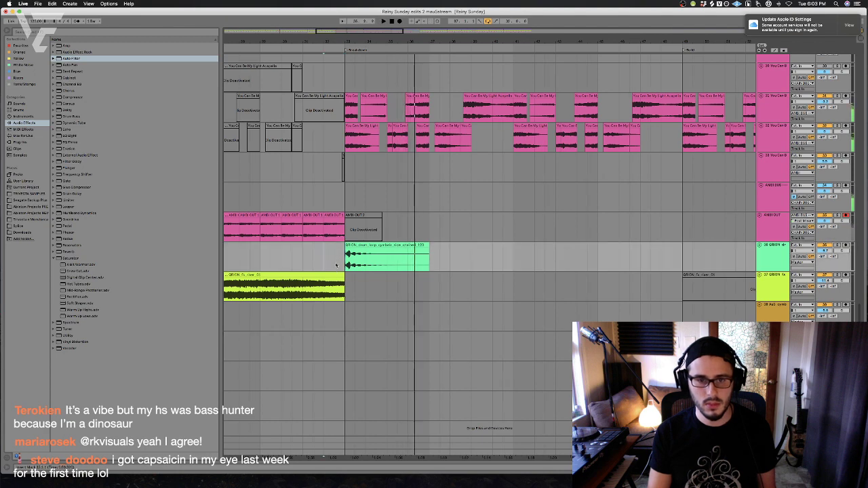
scroll(336, 265, up, 10)
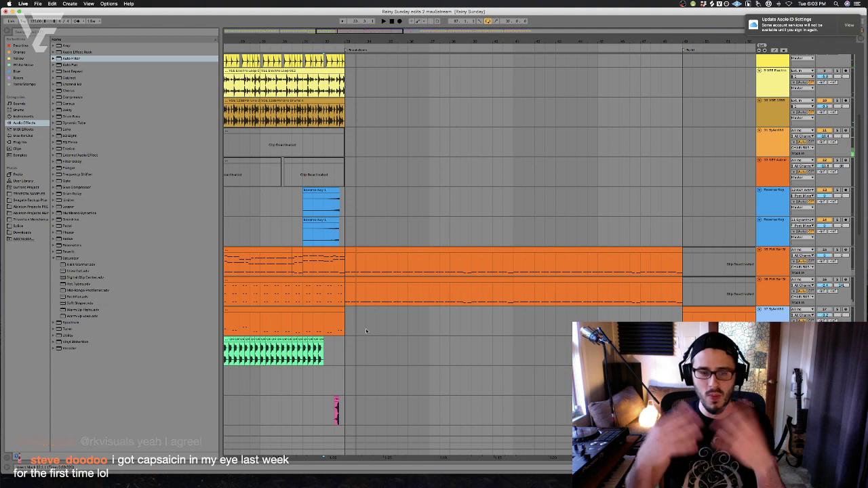
scroll(365, 331, down, 15)
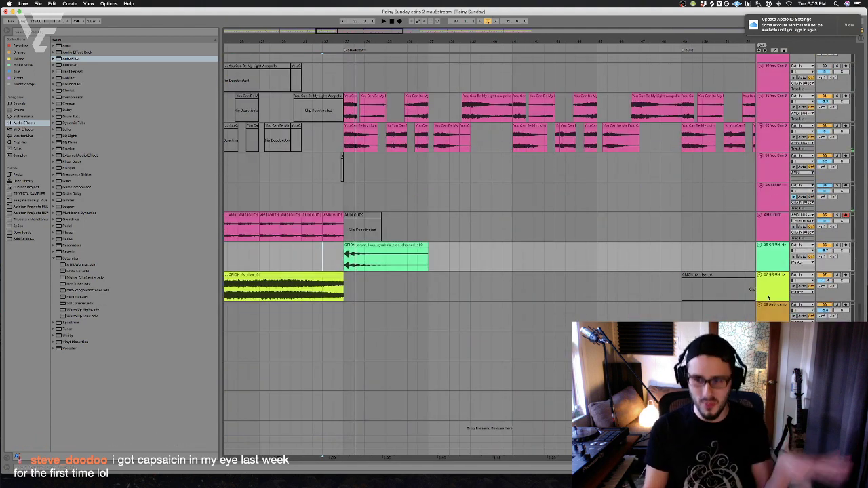
click(762, 292)
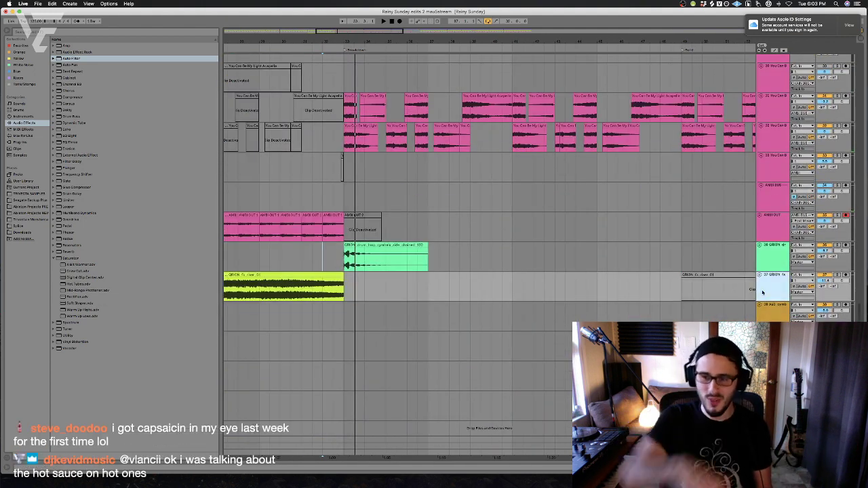
Insert a new MIDI track directly below track 5
scroll(533, 275, up, 20)
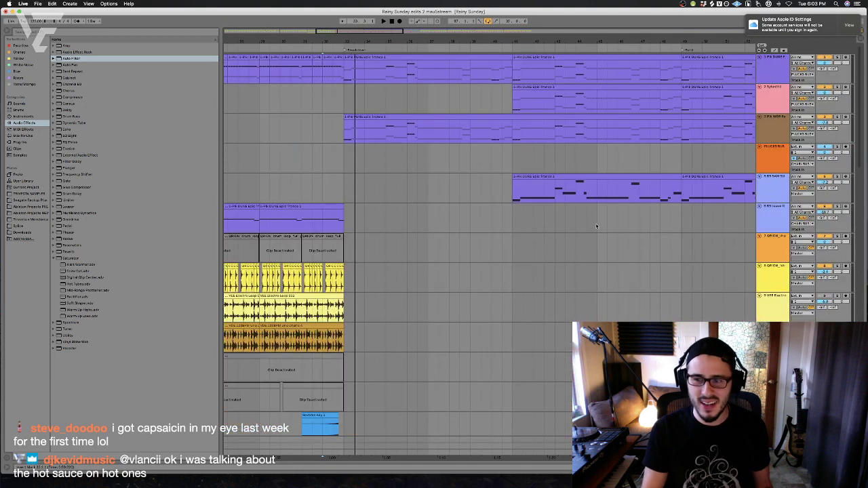
click(777, 187)
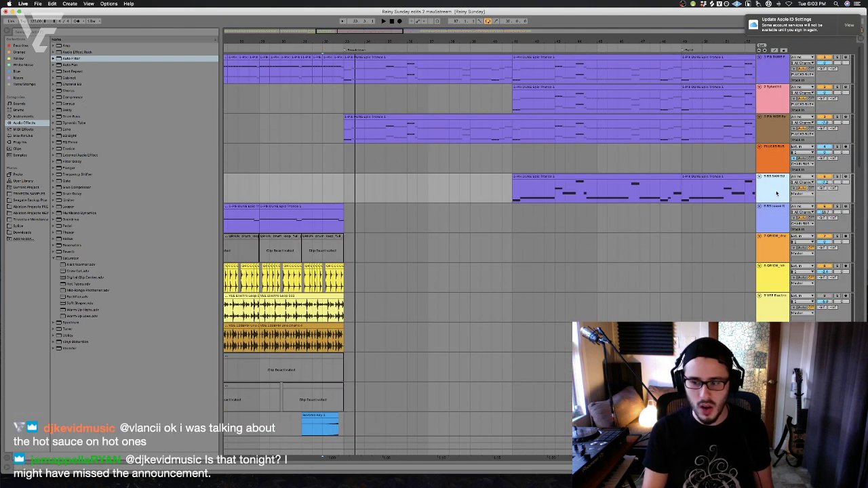
key(super+shift+t)
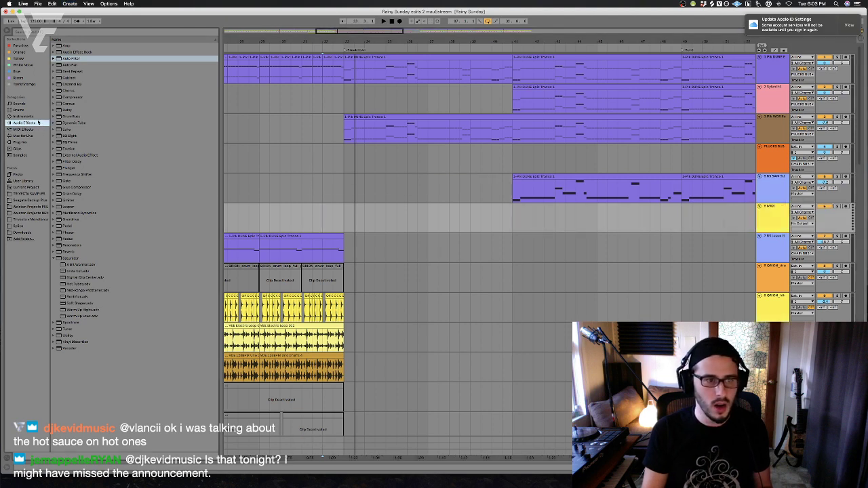
Load the BB SAM SUB 1 preset onto the new MIDI track and create an empty MIDI clip from bar 33 to bar 37
click(24, 116)
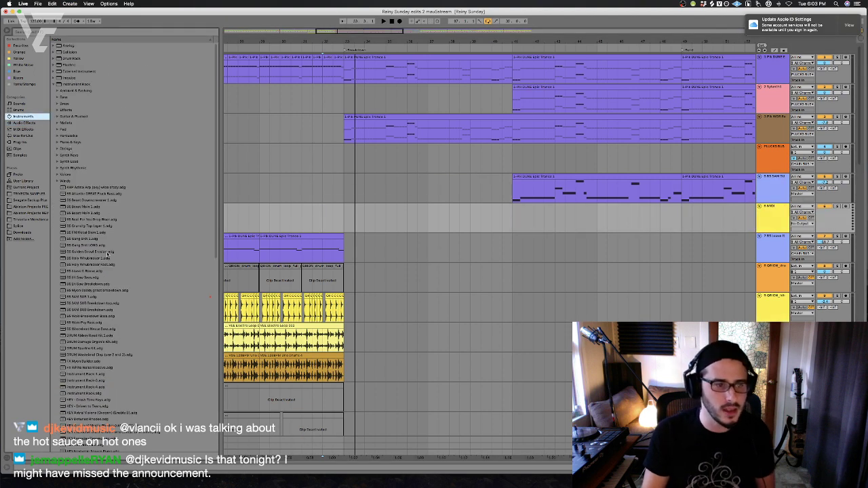
click(103, 297)
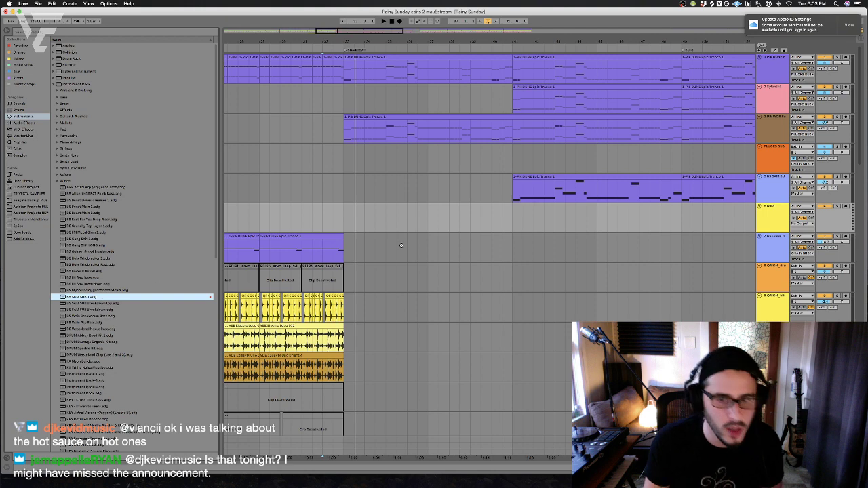
drag(377, 222, 424, 216)
double_click(339, 218)
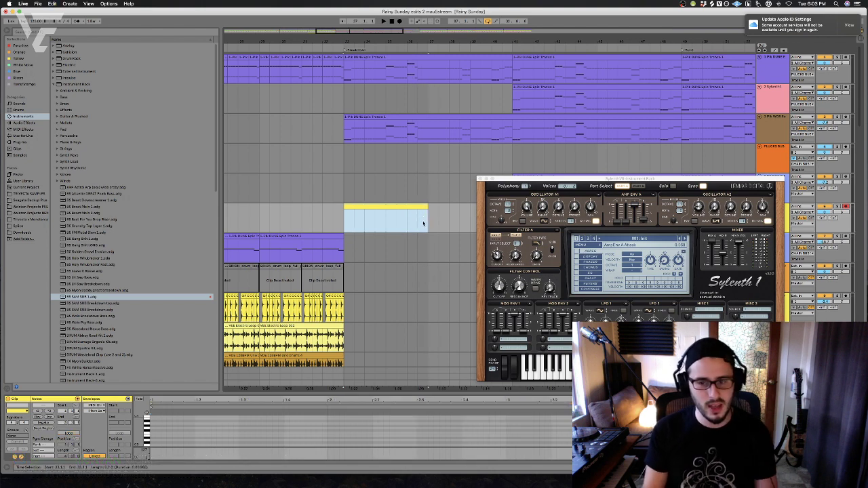
Enlarge the note editor and add one sustained sub note from the clip's start, a little over three beats long
drag(416, 388, 380, 215)
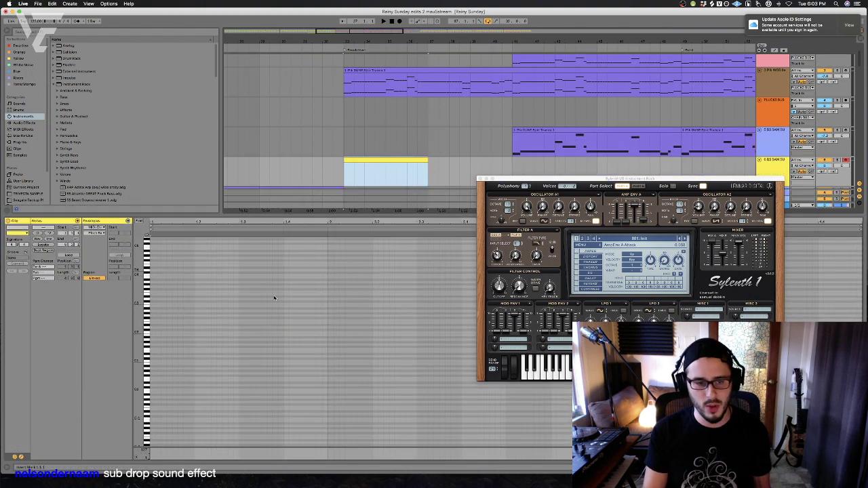
click(156, 323)
key(space)
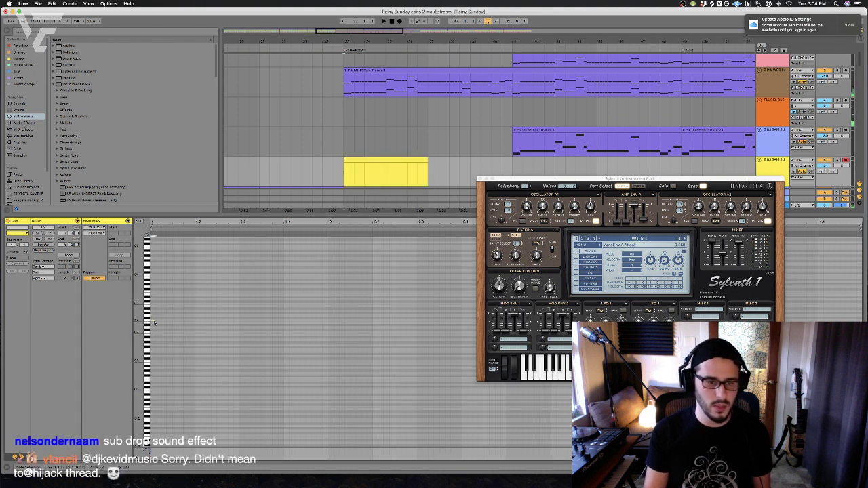
drag(174, 319, 270, 320)
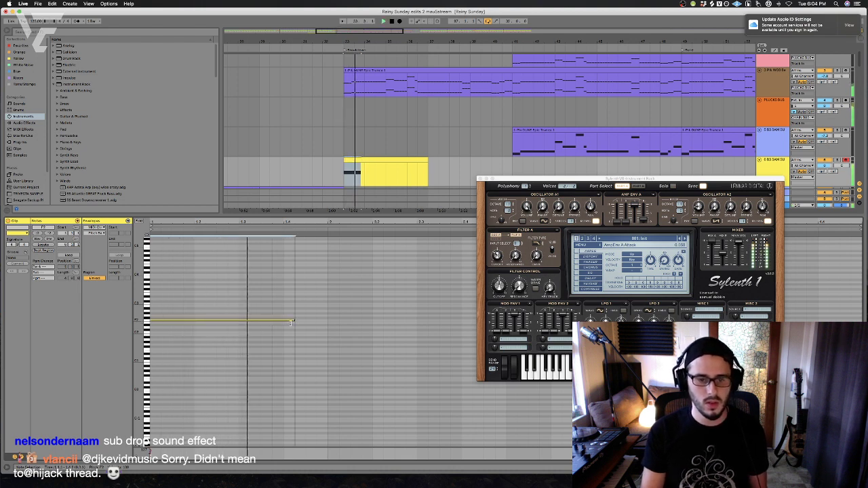
drag(270, 320, 295, 320)
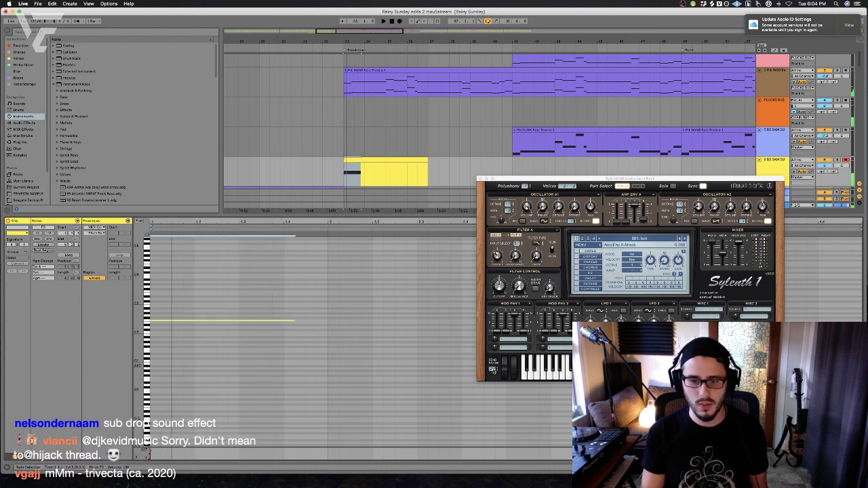
Set Sylenth1's pitch bend range and try out its pitch bend wheel while playing the sub note
click(494, 373)
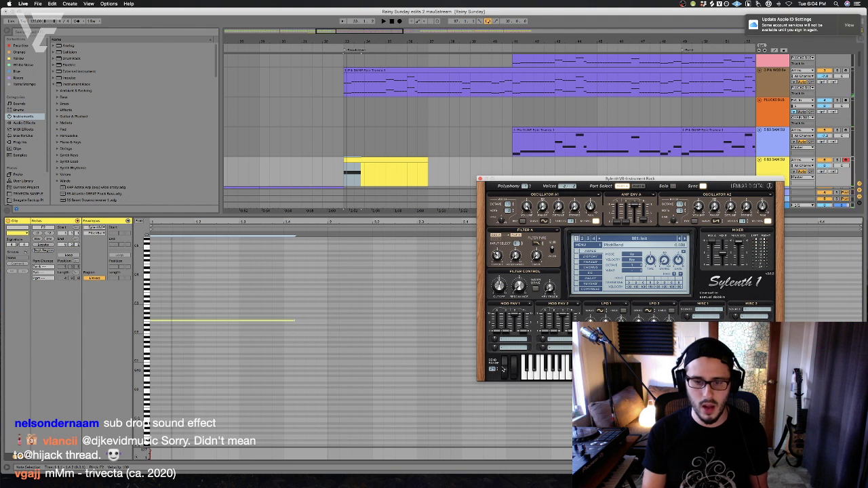
click(350, 172)
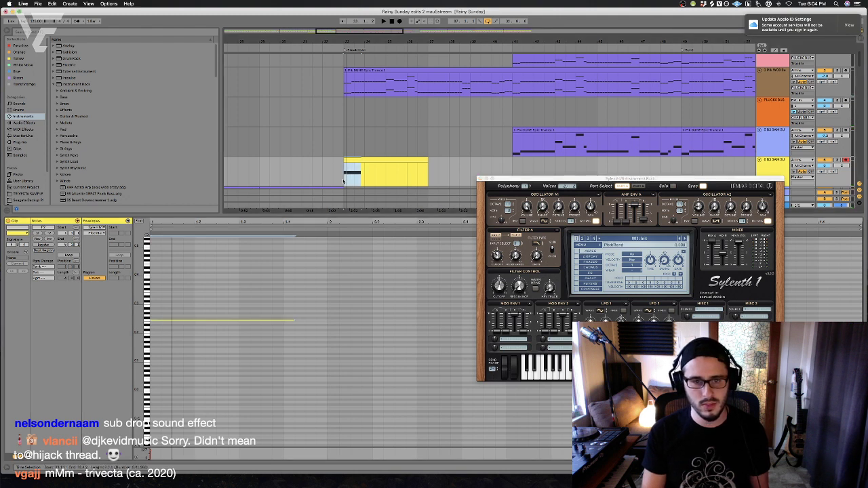
key(space)
click(513, 369)
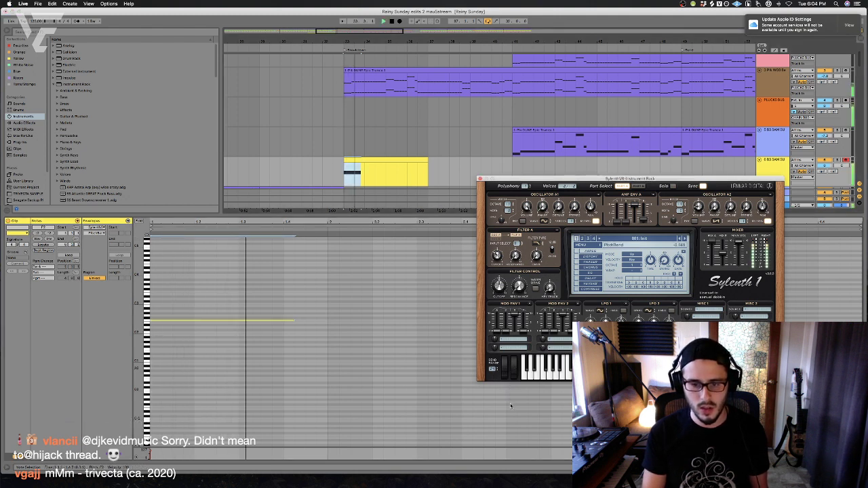
click(344, 172)
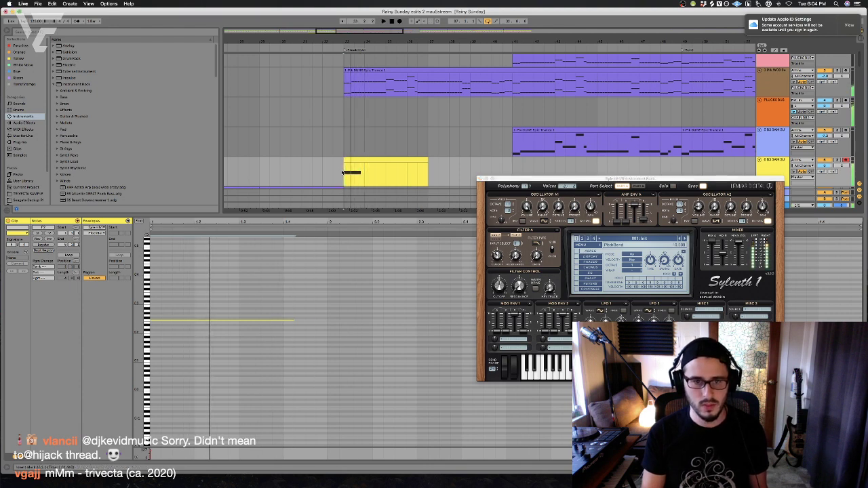
Show the automation lanes and lengthen the sub note to one full bar
key(a)
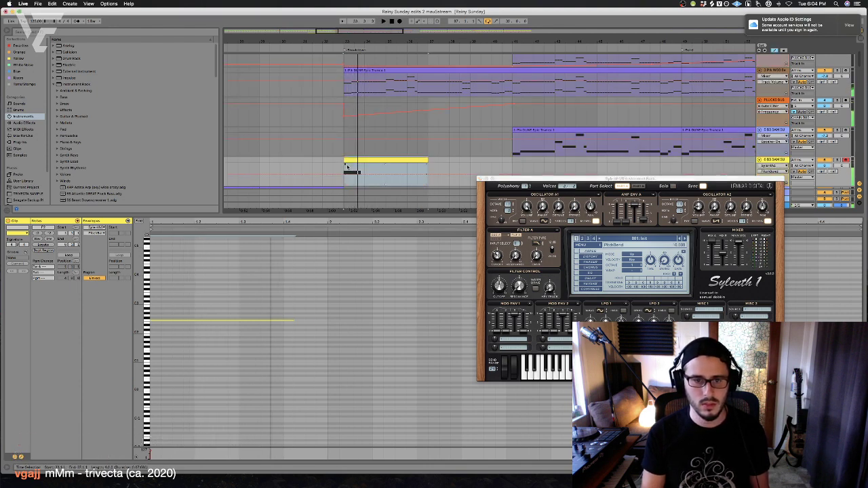
click(347, 167)
key(space)
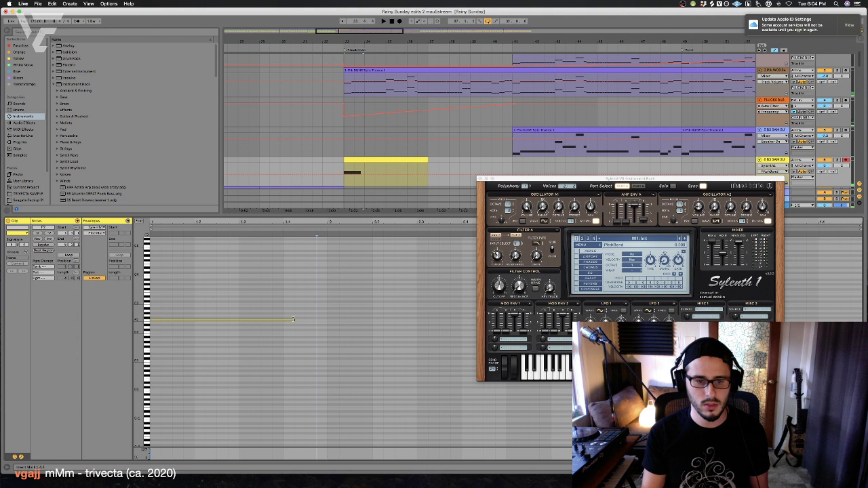
drag(294, 320, 331, 320)
Automate the sub track's pitch bend to fall from the start of bar 33 across the note, and play the transition
click(366, 160)
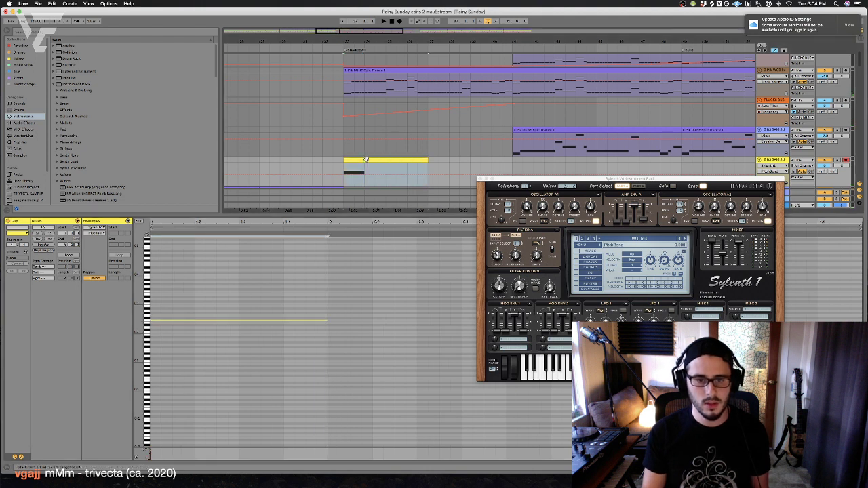
click(348, 166)
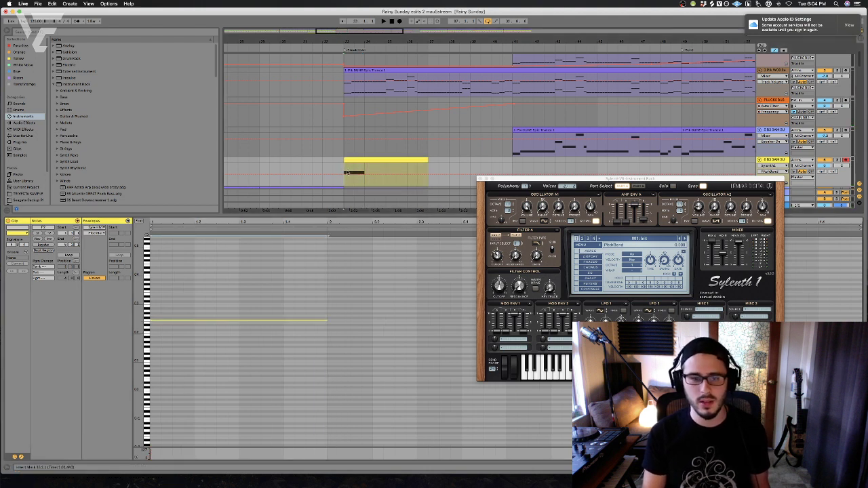
drag(342, 169, 371, 176)
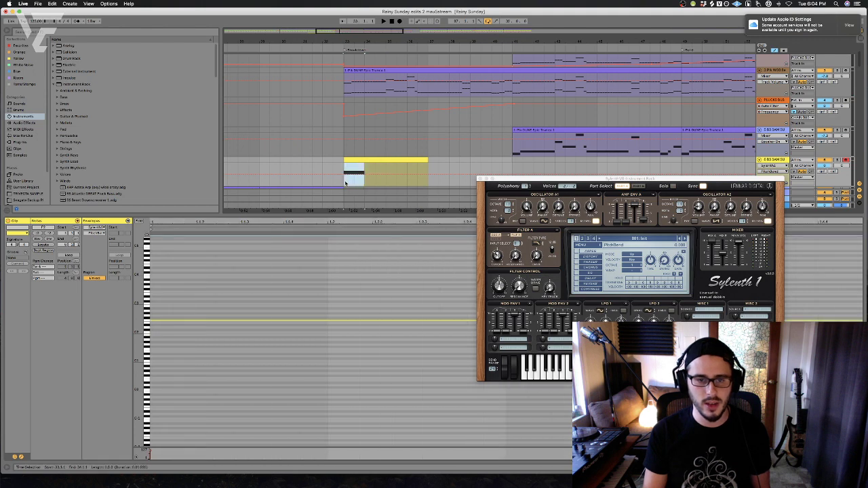
click(360, 172)
drag(360, 171, 352, 172)
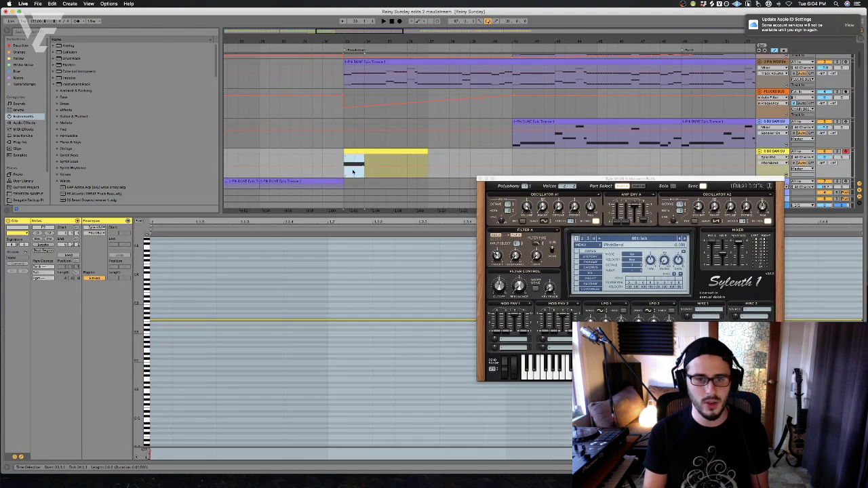
click(345, 176)
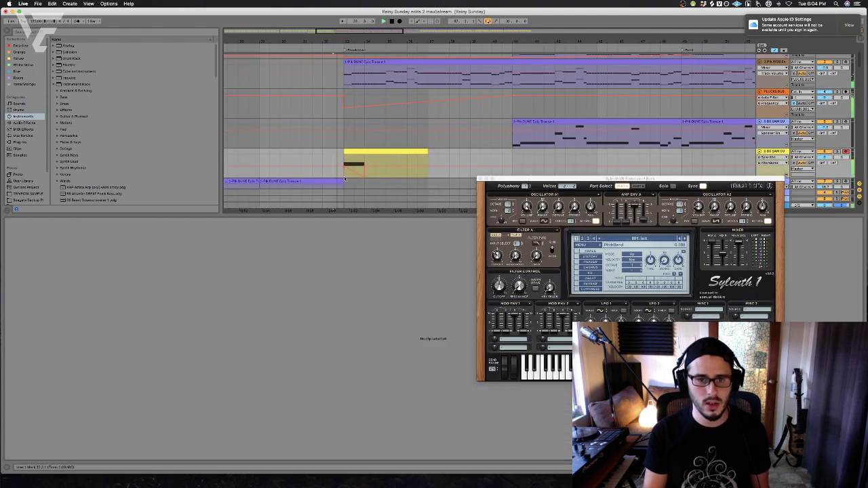
key(plus)
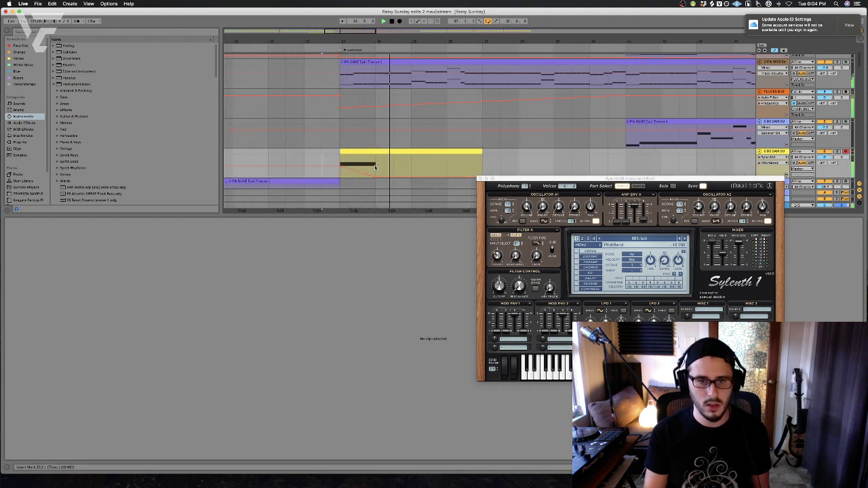
Move the end of the falling pitch bend ramp earlier so it reaches its lowest point before the sub note ends
click(347, 163)
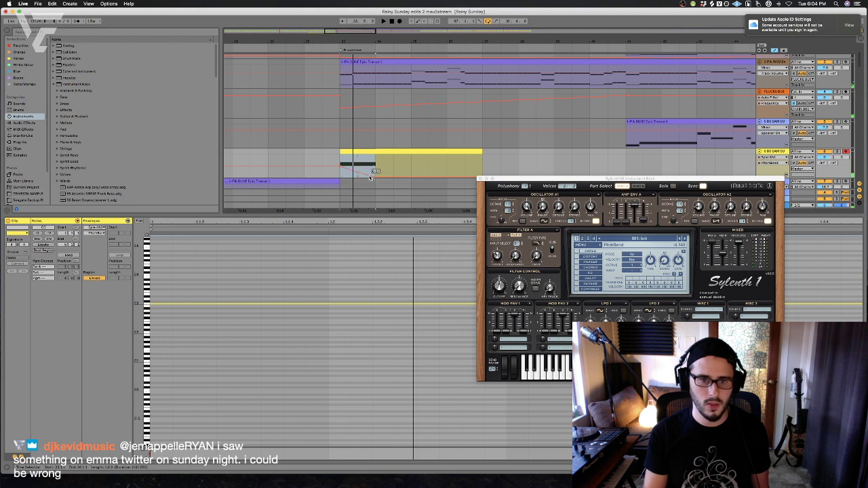
click(339, 108)
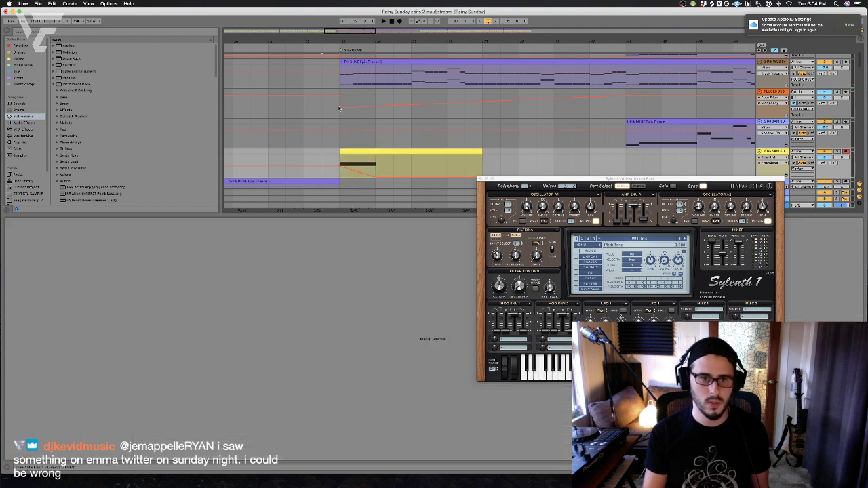
drag(327, 38, 375, 75)
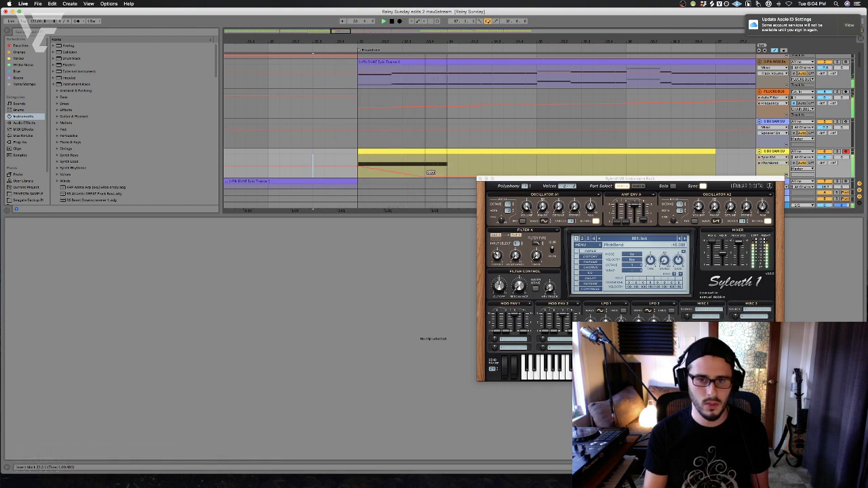
Try lengthening the sub note to nearly two bars and play it back
click(461, 153)
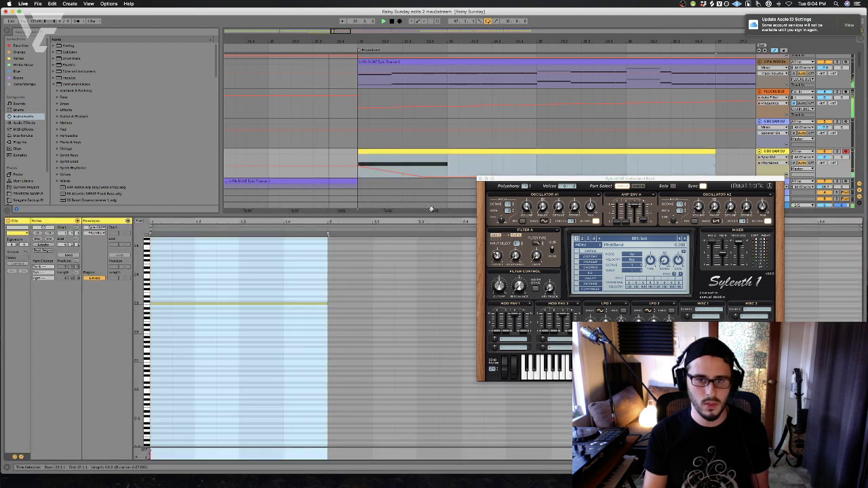
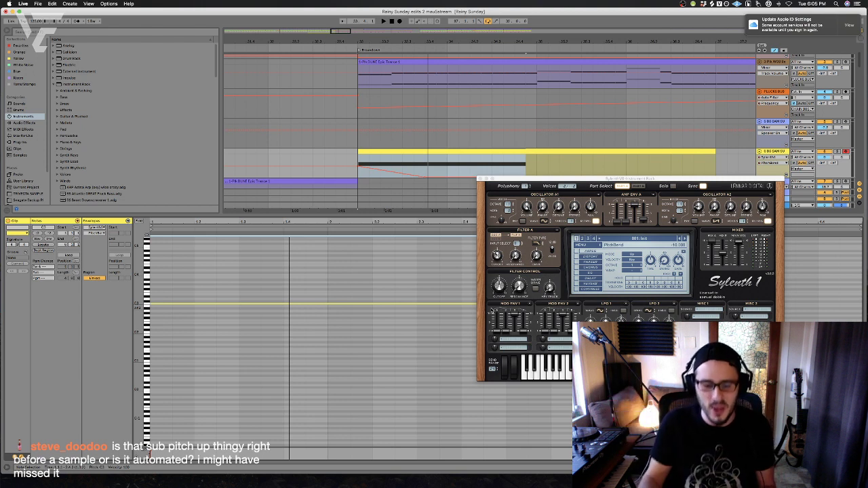
key(space)
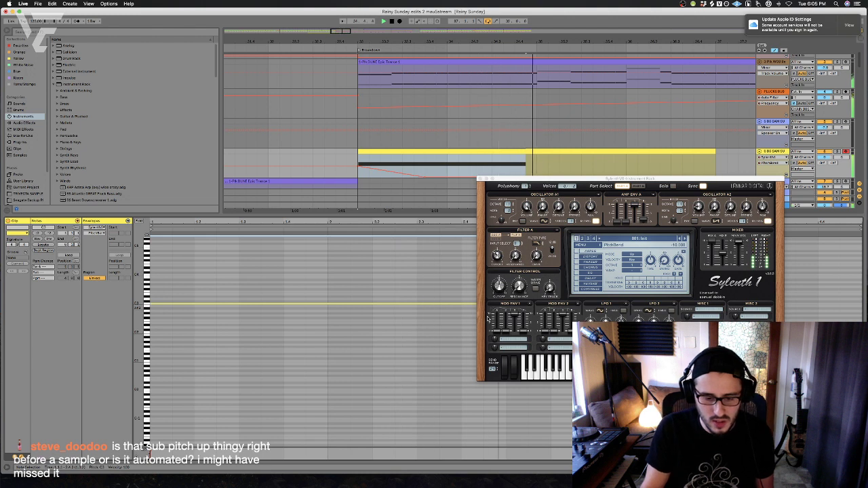
key(space)
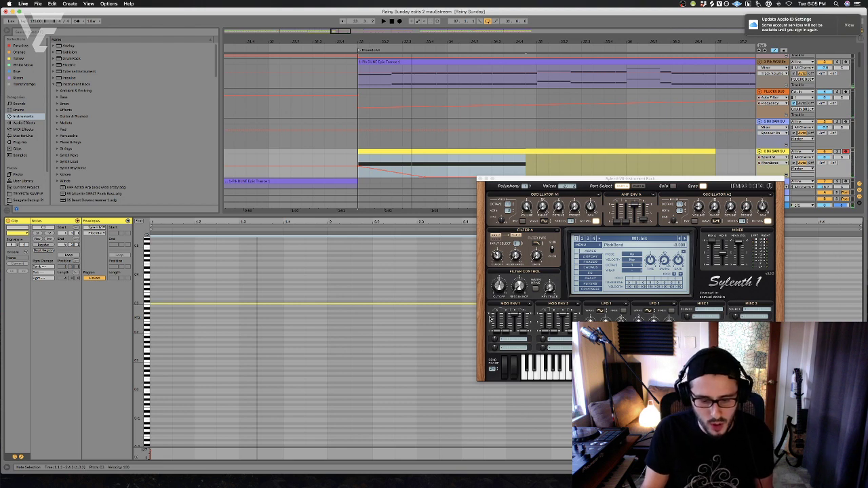
Hide the automation lanes and listen to the sub drop at bar 33, both in the mix and with its track soloed
key(a)
click(325, 130)
key(space)
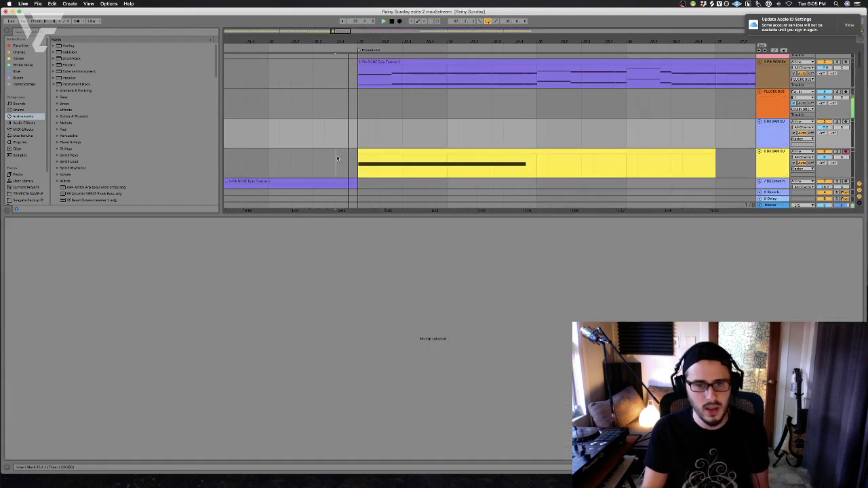
click(331, 163)
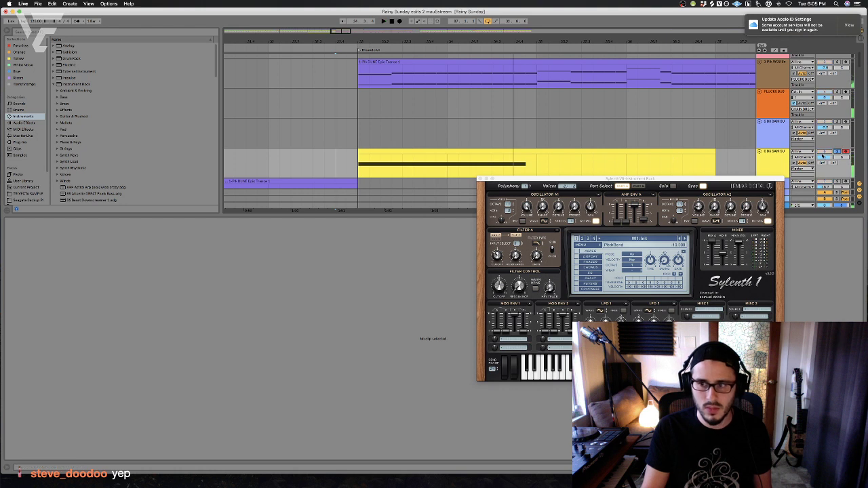
click(368, 174)
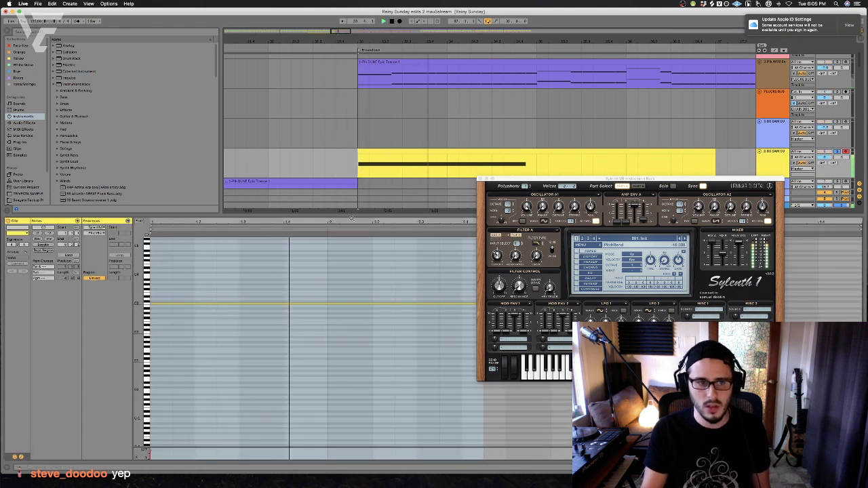
click(429, 293)
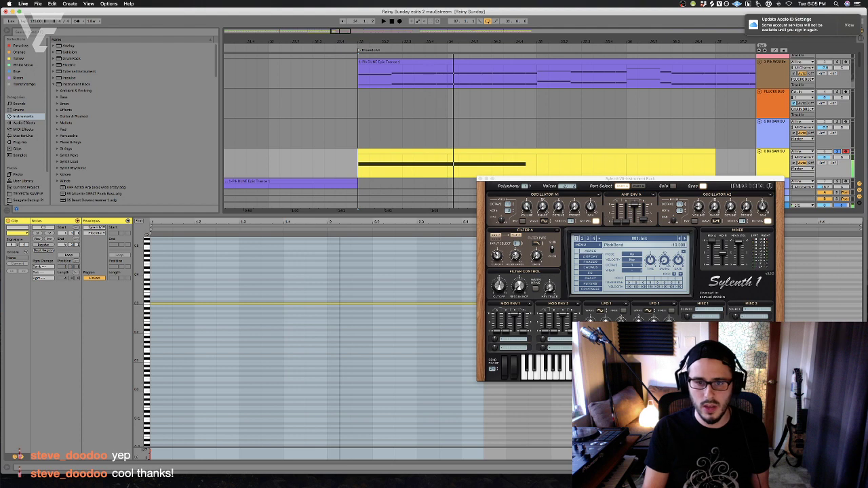
Shorten the sub note to one bar, close the Sylenth1 window and play the transition into the Breakdown unsoloed
drag(512, 182, 598, 166)
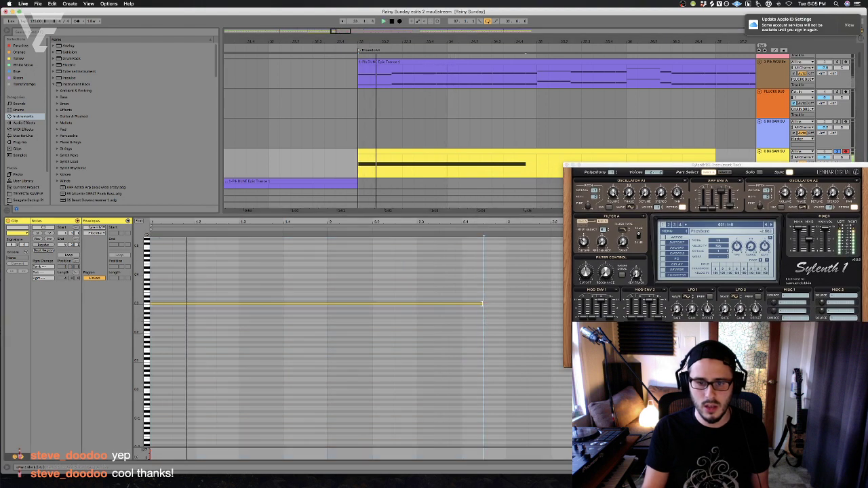
drag(151, 305, 328, 306)
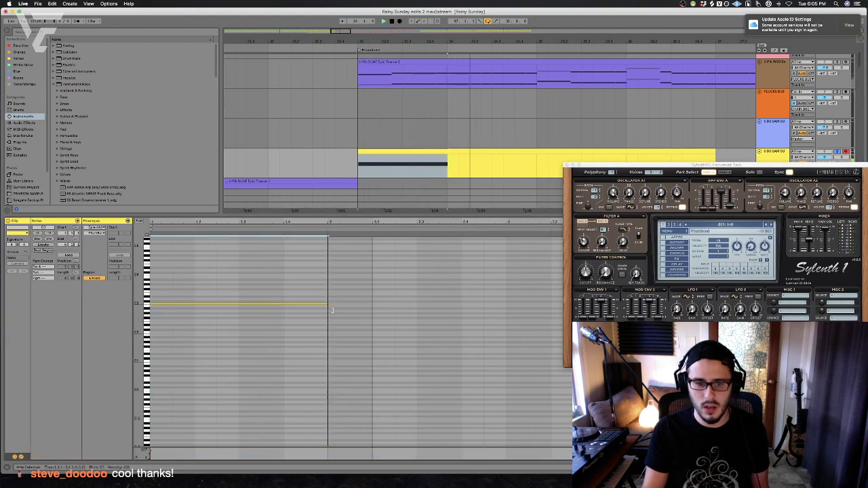
click(729, 193)
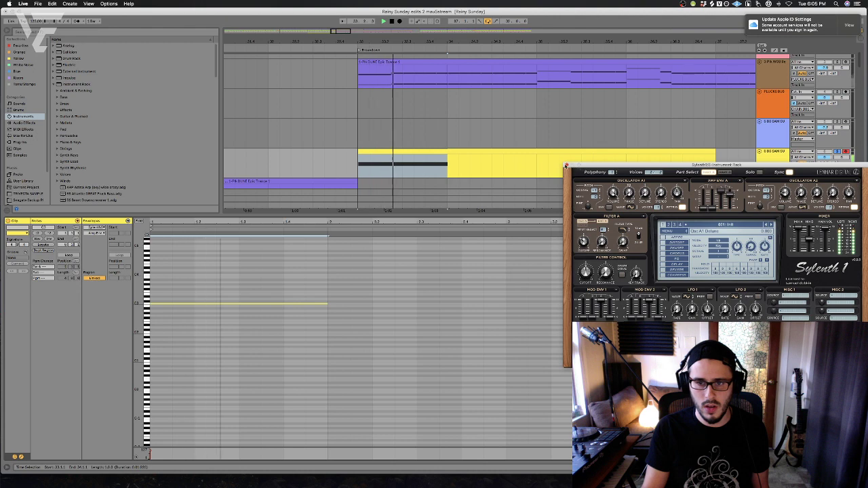
click(567, 165)
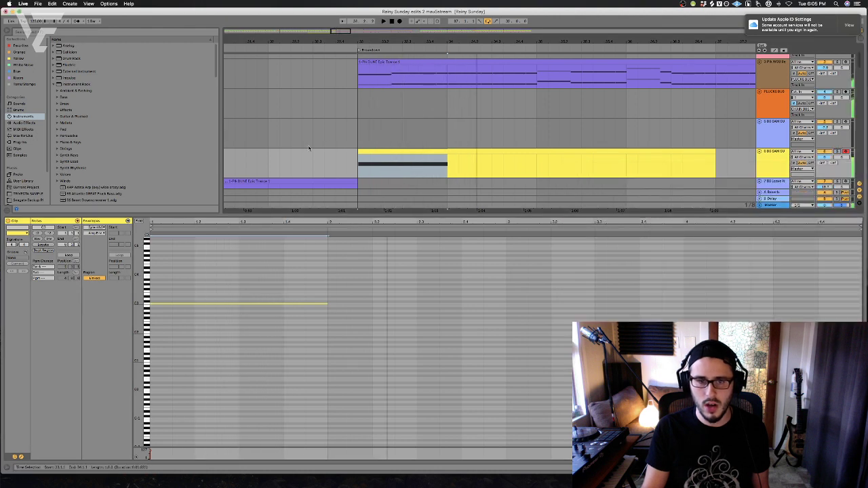
click(315, 160)
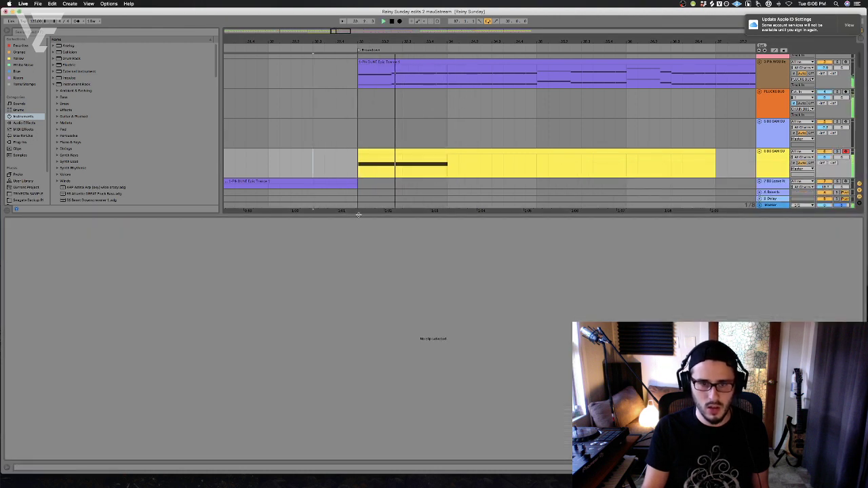
Hide the clip view and insert a new audio track directly below the cymbals track among the effects
drag(358, 215, 357, 441)
scroll(292, 204, left, 3)
click(260, 169)
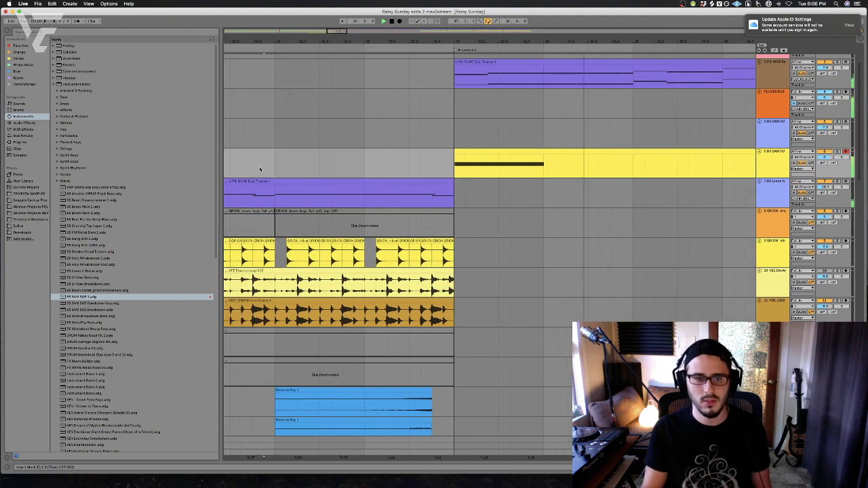
scroll(349, 197, down, 20)
click(439, 253)
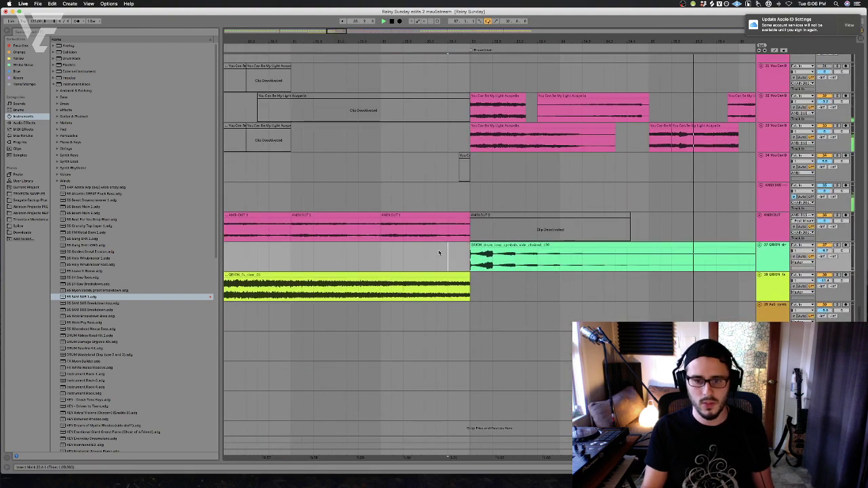
key(super+t)
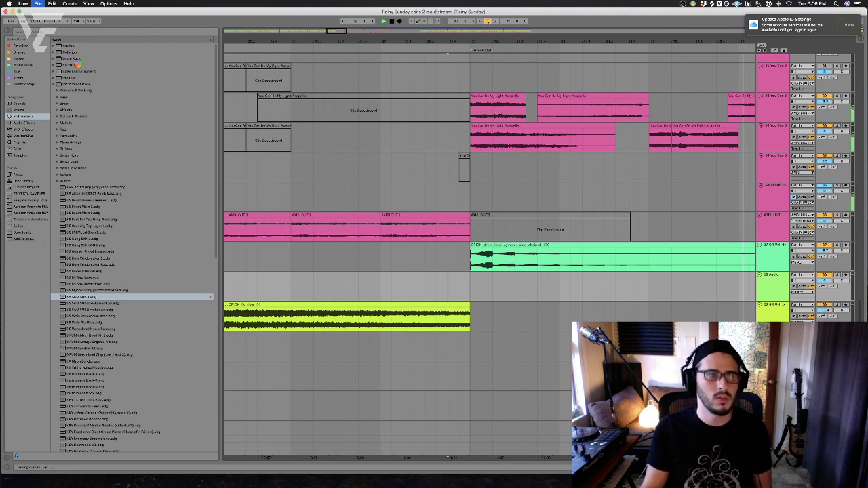
Place the AuS fall noise sample from the White Noise collection on the new track at the Breakdown start and play it
click(24, 64)
click(93, 59)
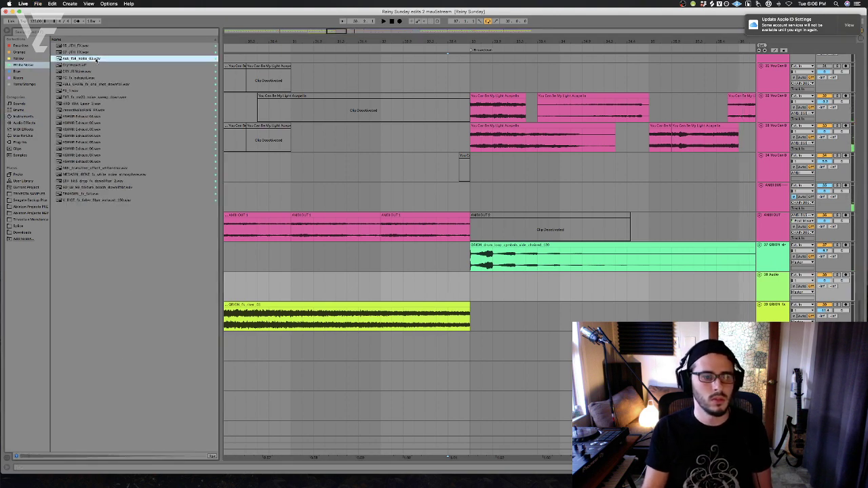
drag(401, 207, 475, 280)
key(space)
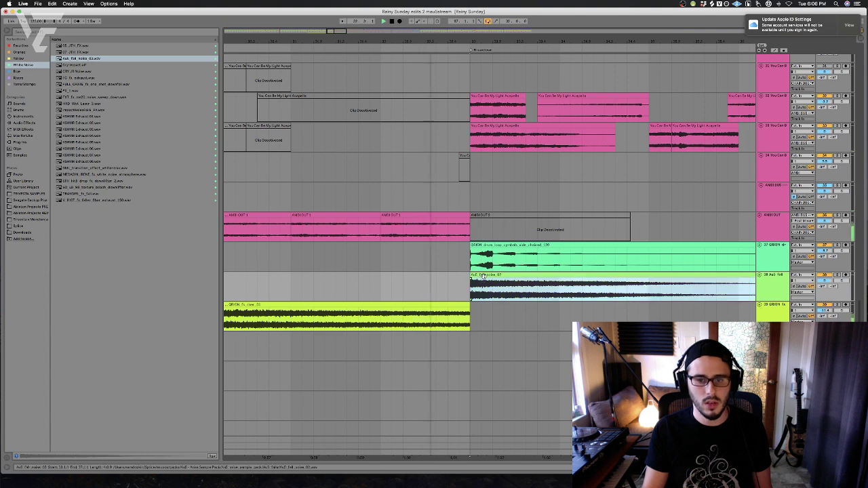
Turn off warping on the fall noise clip and lower its track's volume while listening to the Breakdown entry
double_click(483, 276)
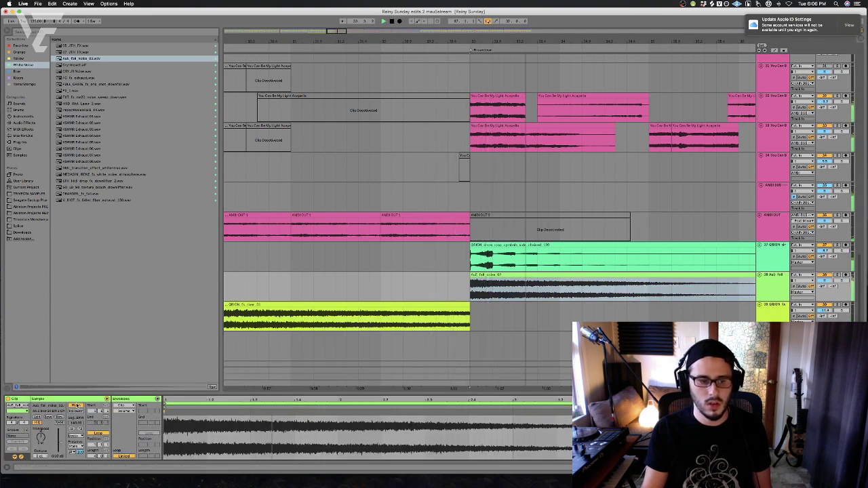
click(378, 305)
click(378, 293)
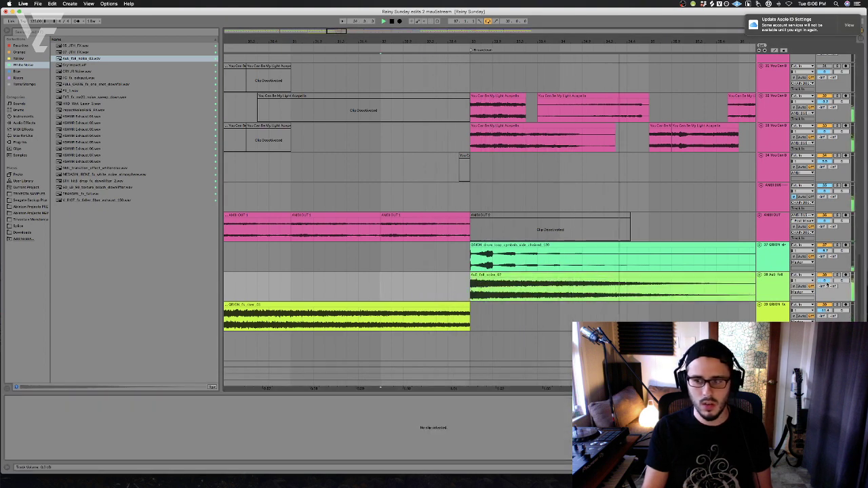
key(space)
key(space)
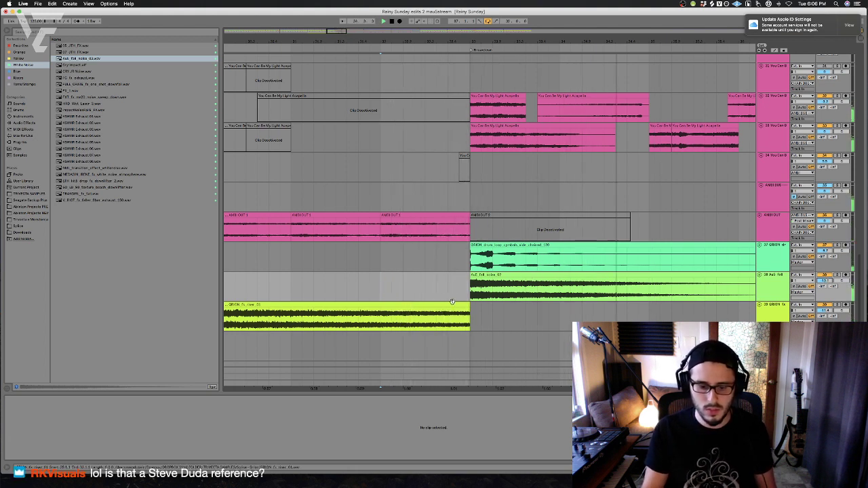
Insert another audio track directly below the fall noise track for a build-up effect before the Breakdown
scroll(336, 299, left, 3)
key(super+t)
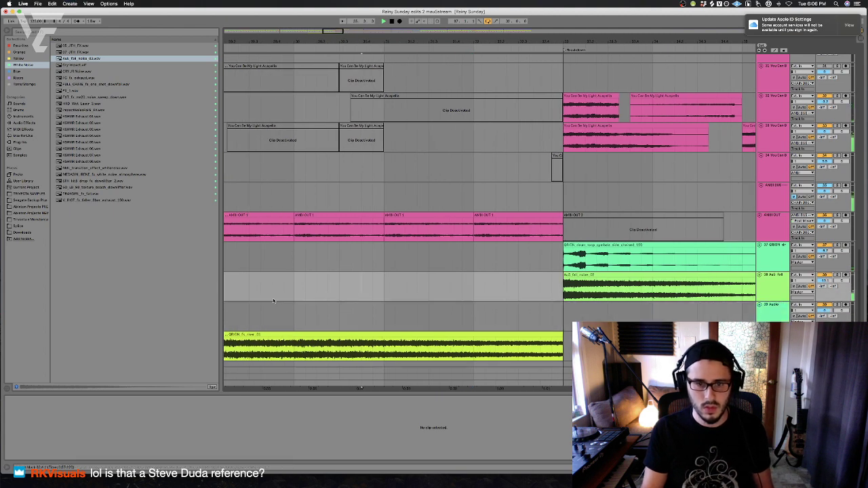
scroll(307, 299, left, 3)
click(305, 305)
scroll(343, 311, left, 5)
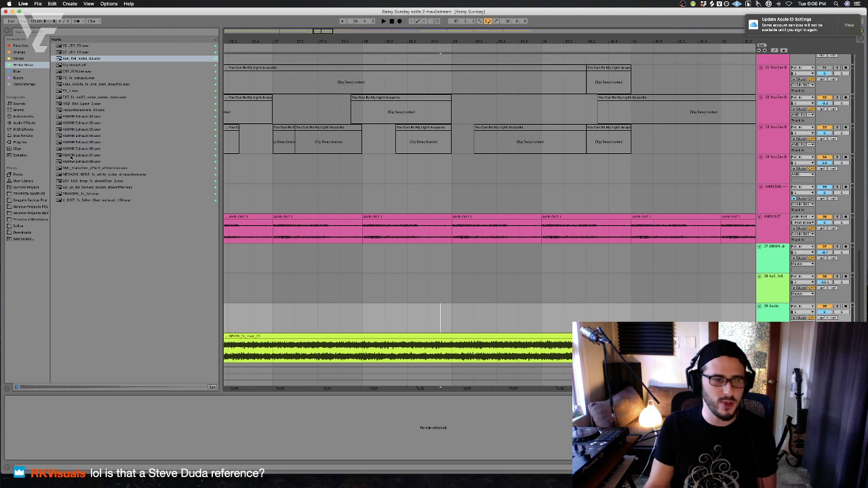
Audition the white noise transition and KSHMR Exhaust samples, and place KSHMR Exhaust 02 on the new track around bar 27
click(109, 169)
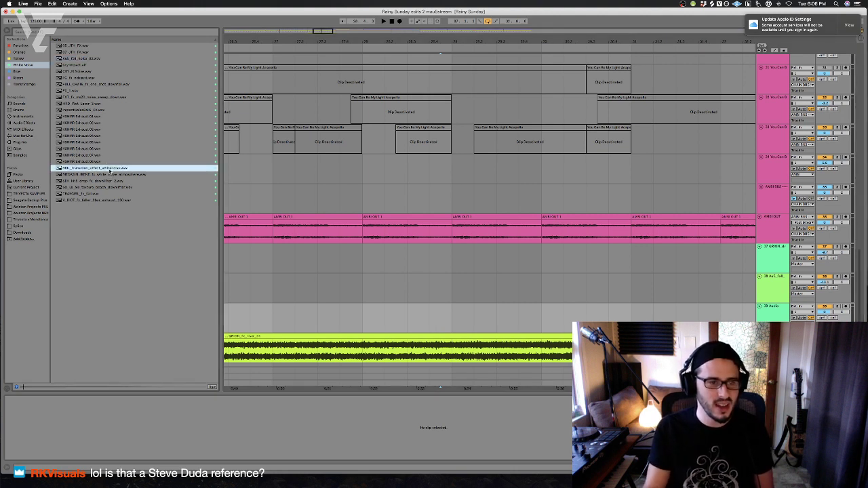
click(105, 156)
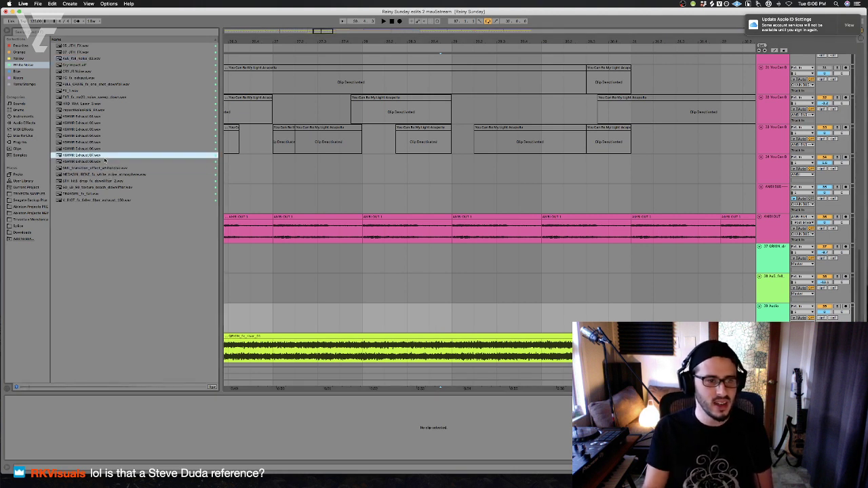
click(85, 142)
click(84, 148)
click(83, 130)
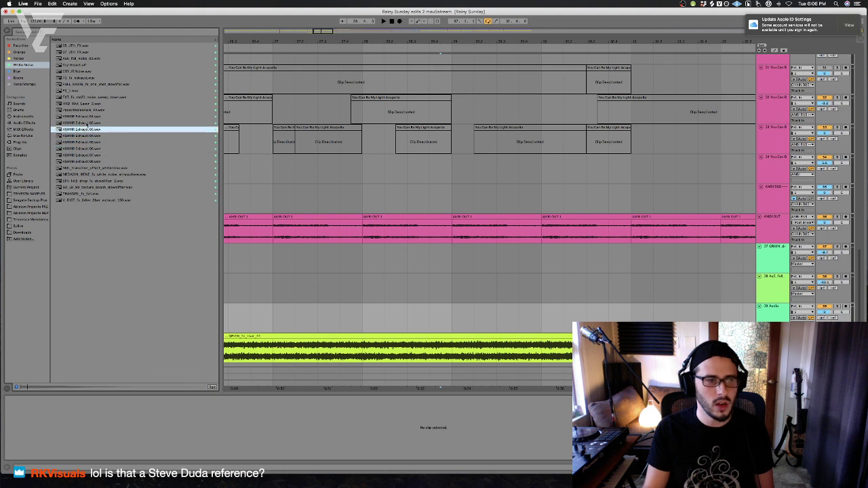
click(86, 123)
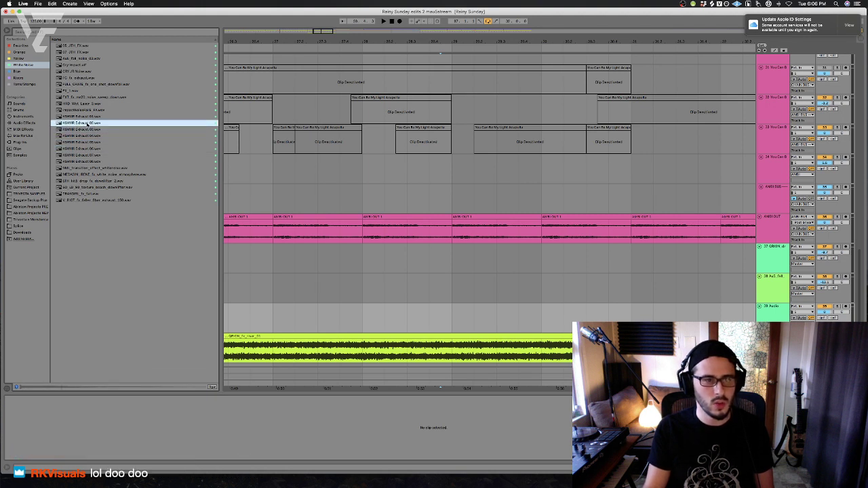
drag(86, 123, 318, 313)
Reverse the KSHMR Exhaust 02 clip into a rising sweep and turn off its warping
key(space)
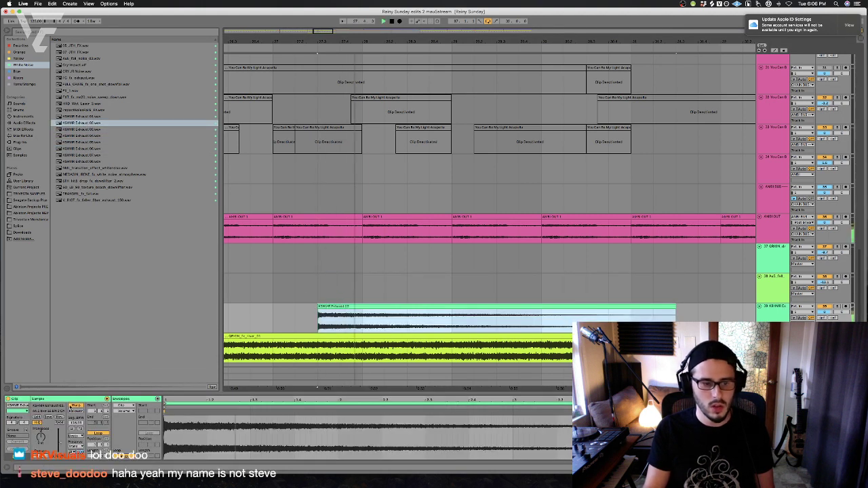
click(622, 309)
click(802, 145)
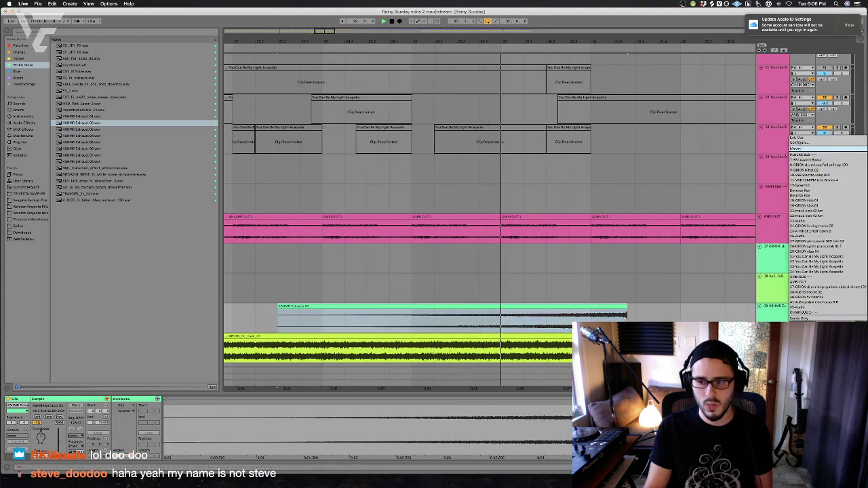
key(Escape)
click(595, 305)
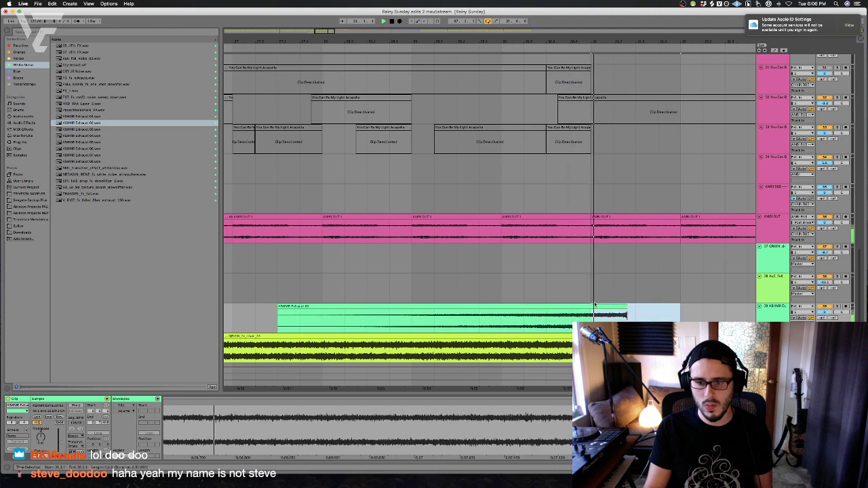
Move the reversed exhaust clip to end about one beat before the Breakdown and lower its track's volume during playback
mouse_move(594, 305)
mouse_down()
mouse_move(646, 313)
mouse_move(634, 314)
mouse_move(637, 306)
mouse_up()
click(638, 320)
key(space)
key(space)
click(637, 317)
key(space)
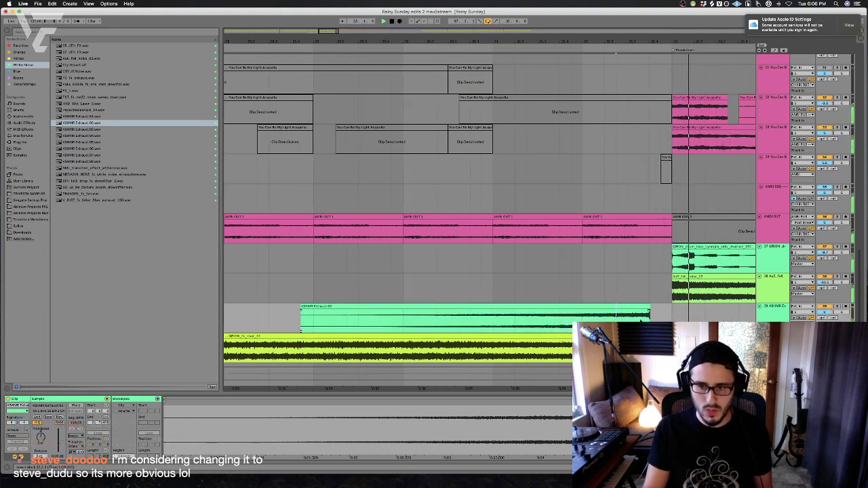
key(space)
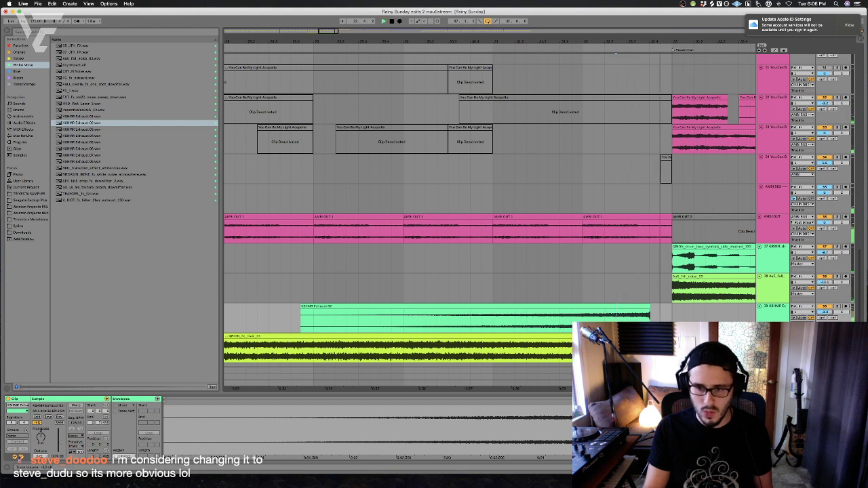
click(402, 327)
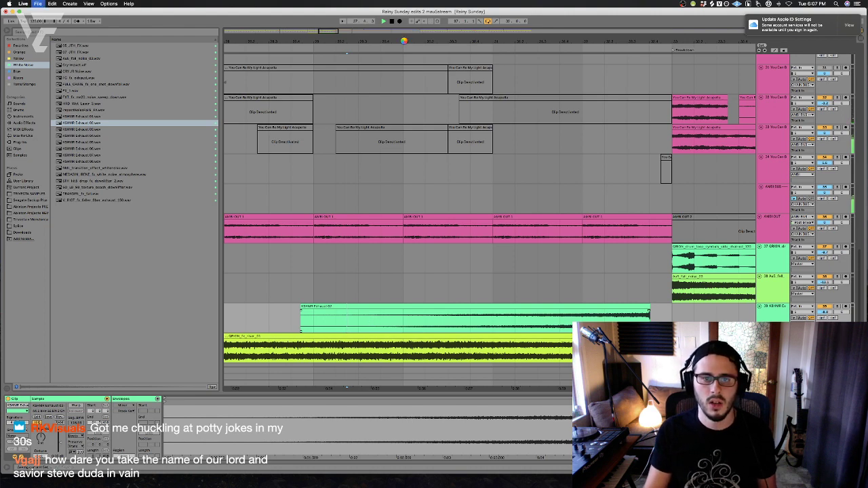
Hide the clip view and collapse the AMBI group and its nested vocal tracks
key(minus)
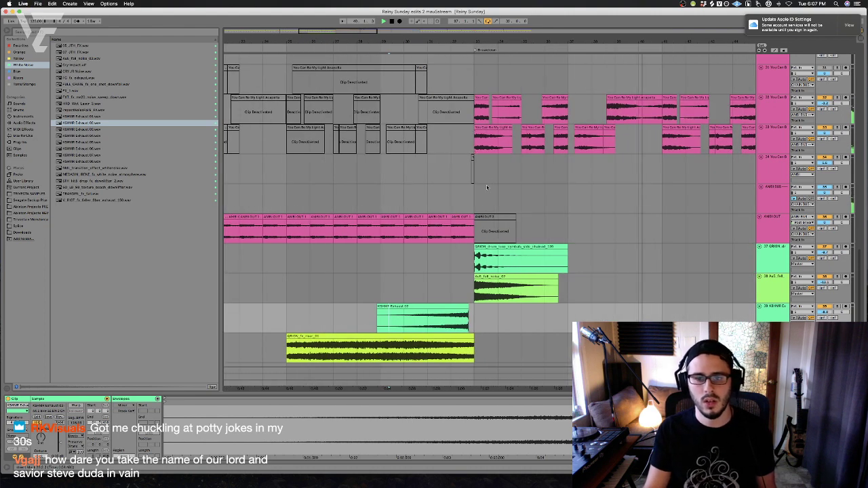
click(521, 234)
key(plus)
scroll(520, 235, up, 3)
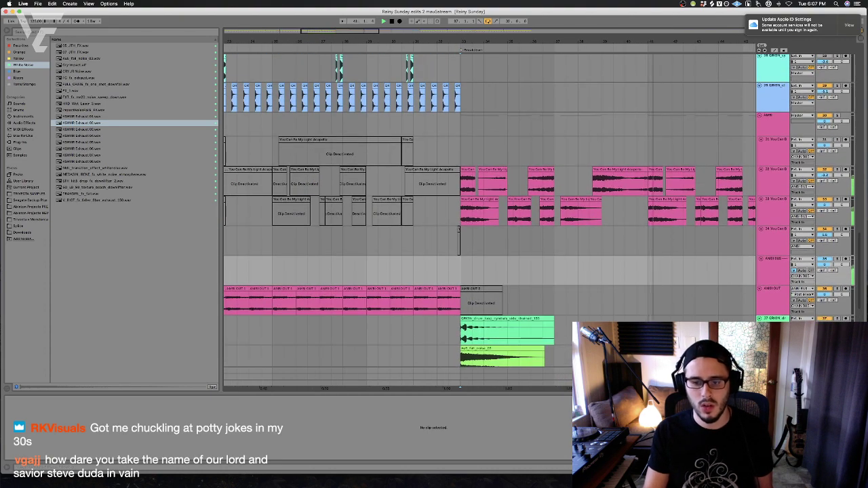
key(super+alt+l)
scroll(760, 119, right, 3)
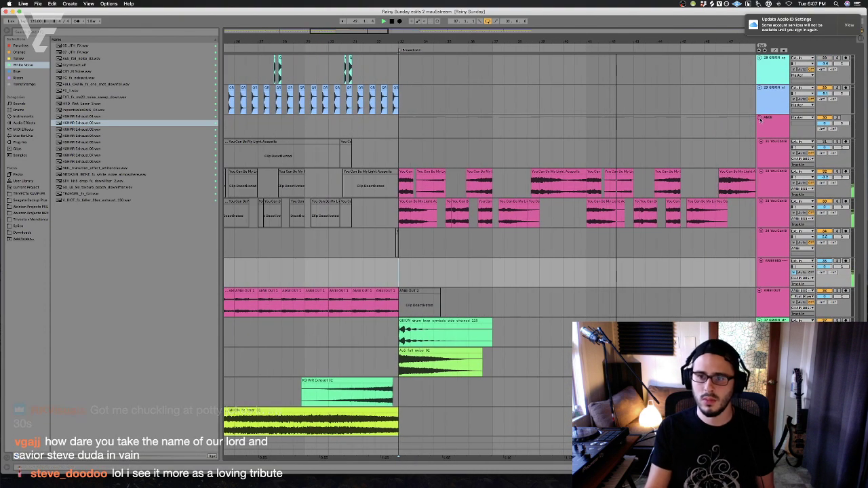
click(760, 119)
click(760, 136)
scroll(759, 146, up, 2)
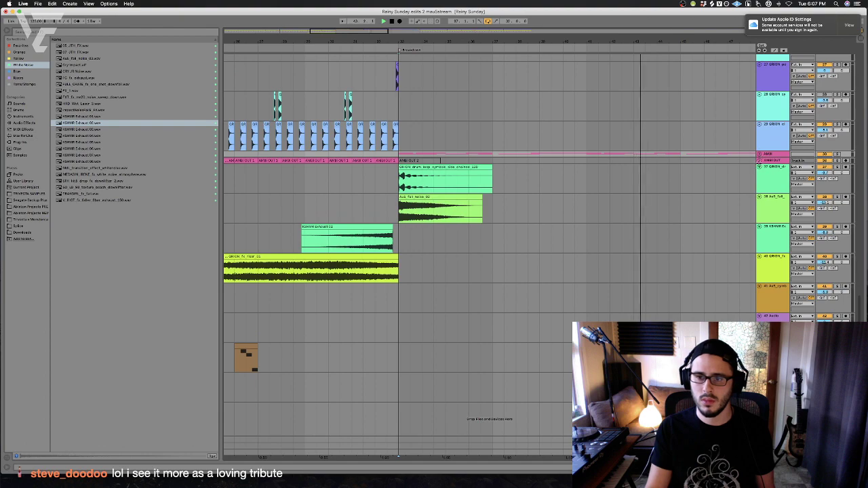
Play the spare pluck clip parked beyond the end of the arrangement at bar 119
scroll(621, 254, up, 15)
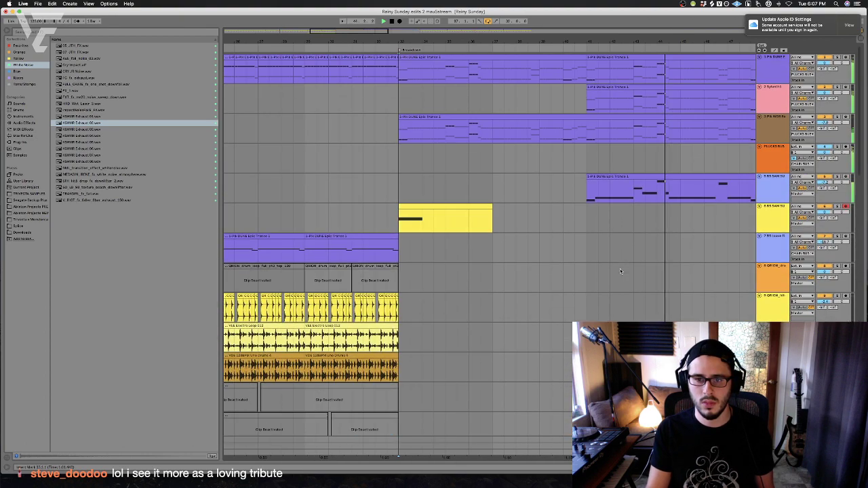
scroll(607, 154, right, 10)
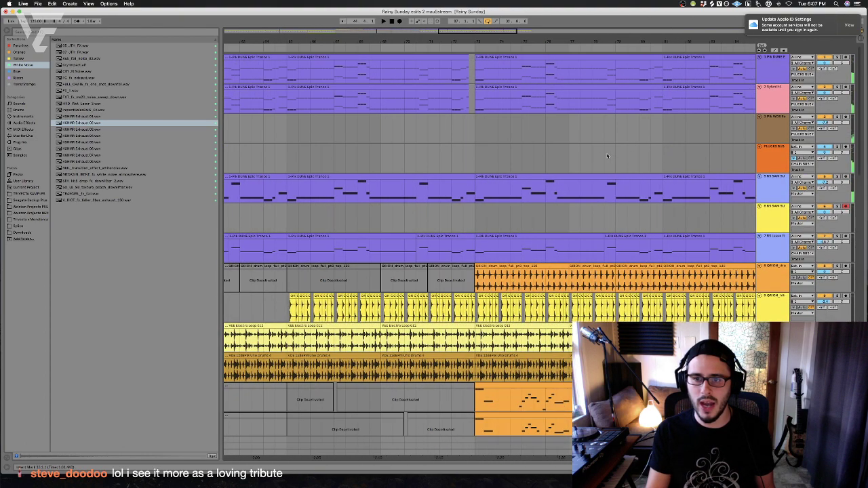
scroll(607, 156, right, 15)
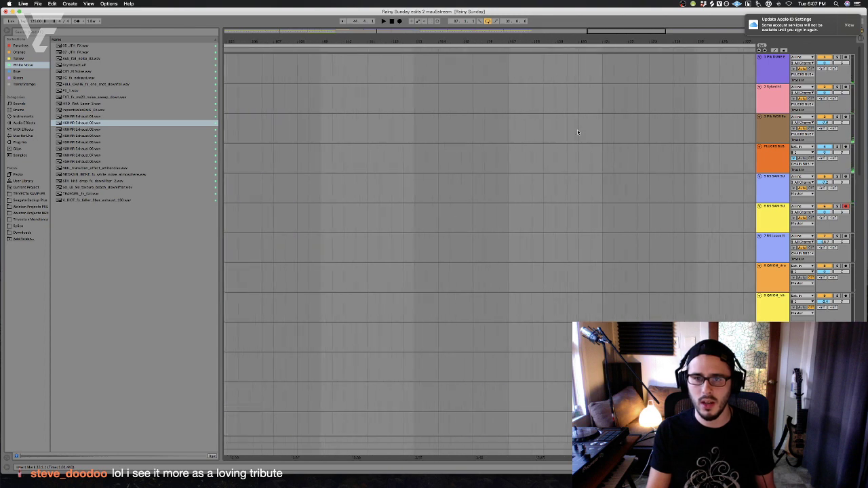
scroll(577, 132, right, 5)
click(600, 72)
key(space)
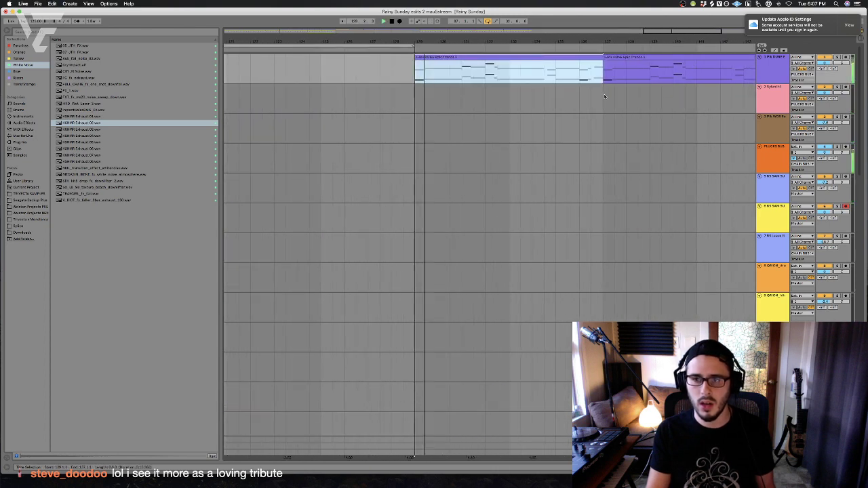
Listen to the intro from the start mixing marker at bar 17 and to the Breakdown entry at bar 33
scroll(549, 90, left, 20)
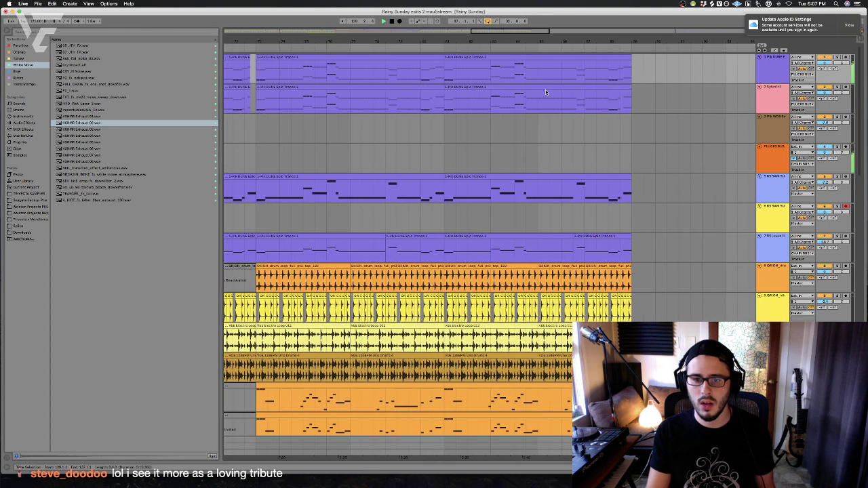
scroll(545, 90, left, 10)
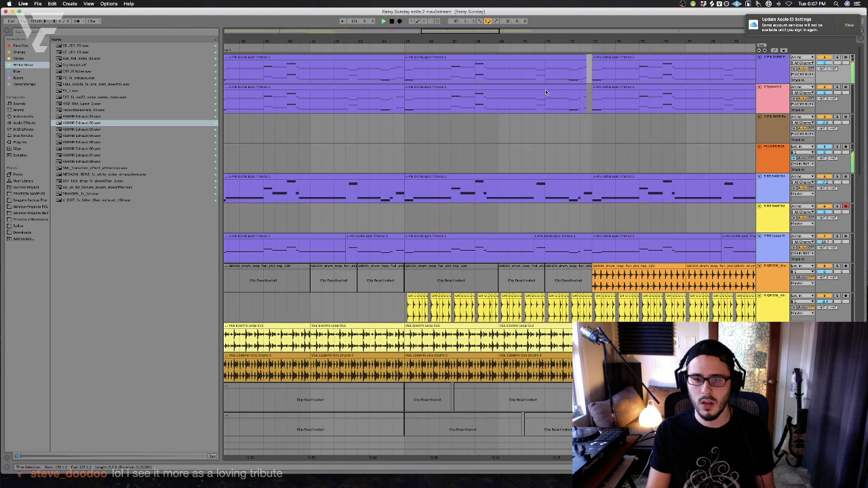
scroll(545, 89, left, 10)
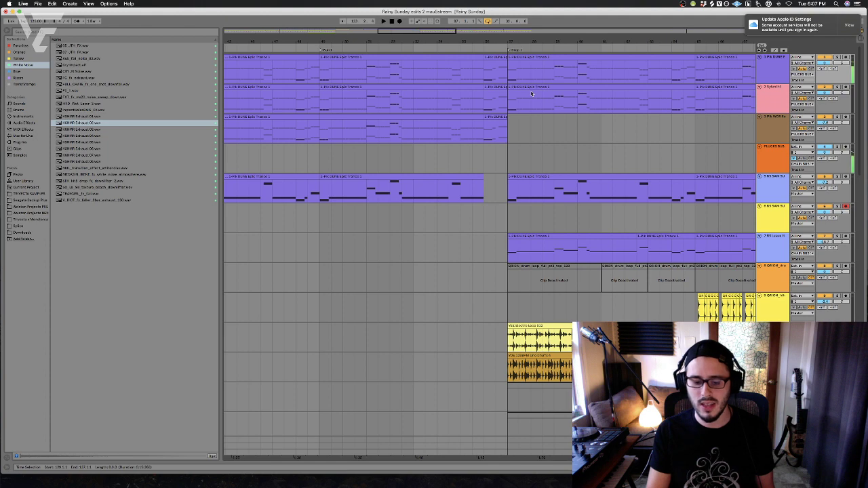
scroll(532, 93, left, 15)
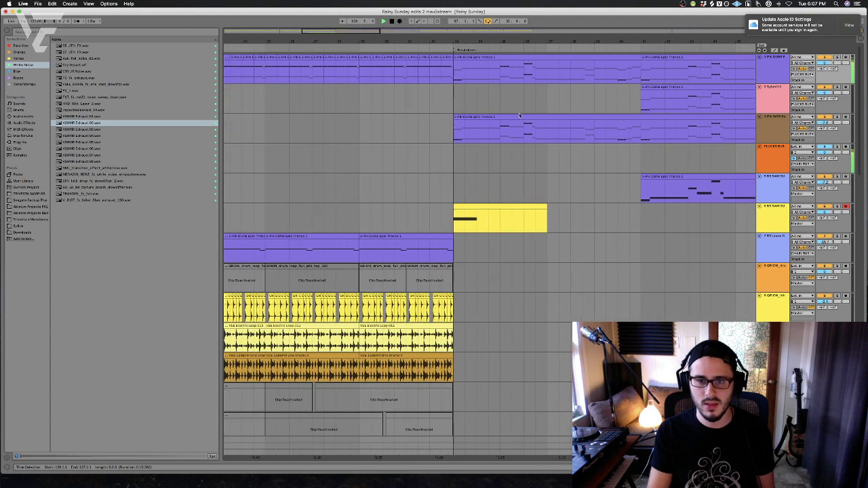
click(621, 105)
click(427, 128)
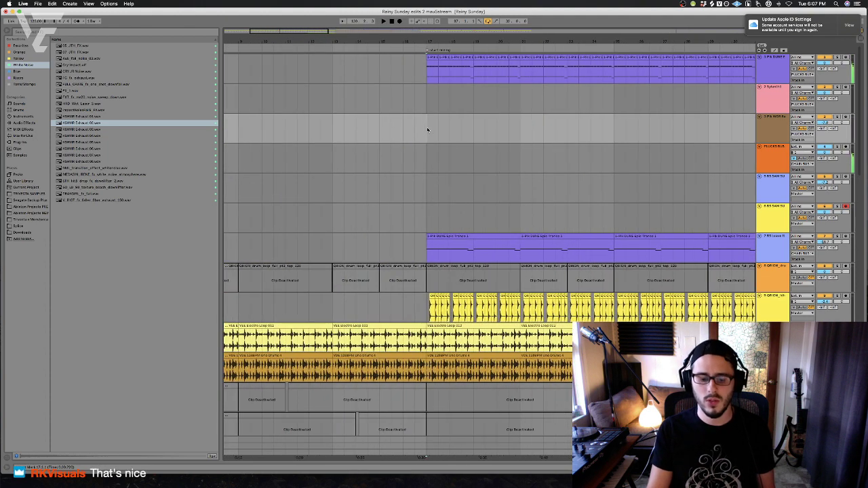
scroll(501, 136, right, 5)
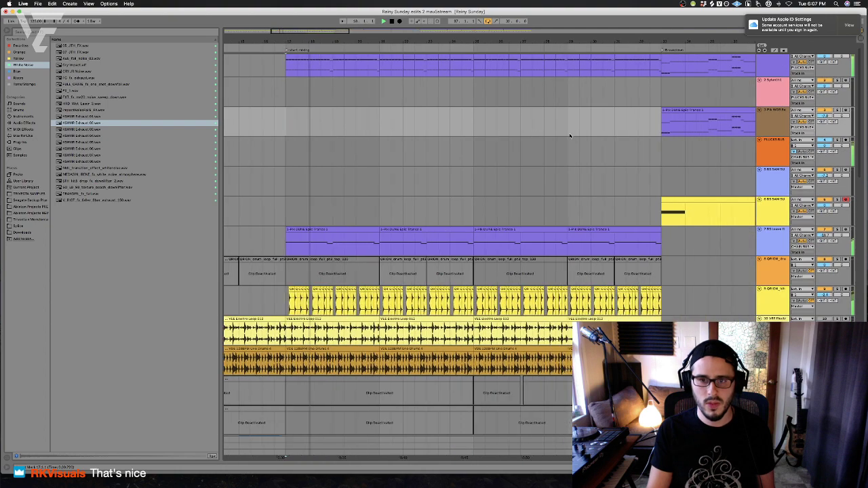
key(space)
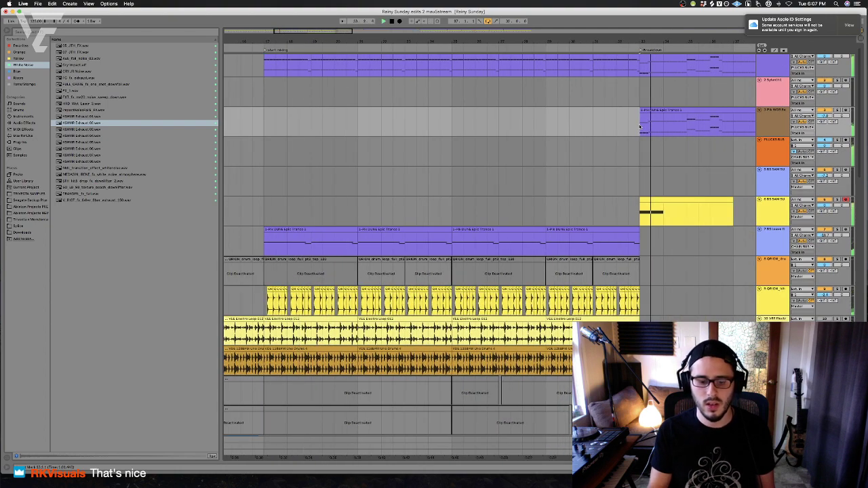
Deactivate the third track's pluck clip between bars 33 and 41 and play the Breakdown without it
scroll(640, 127, right, 3)
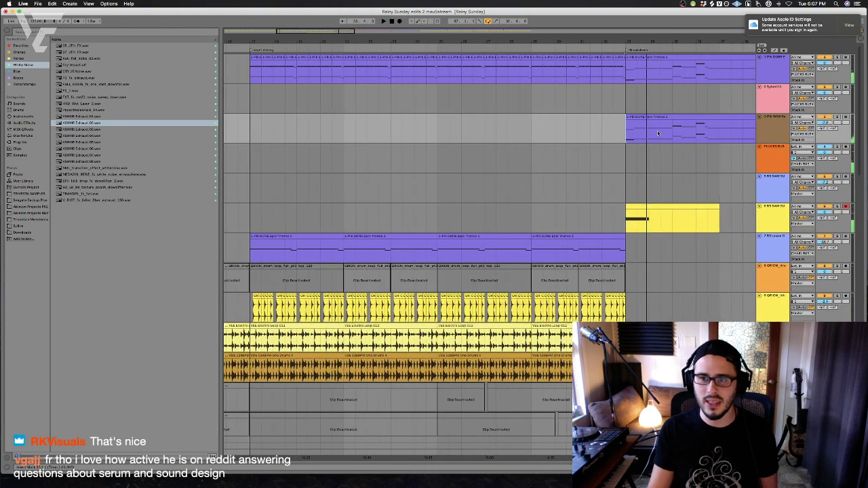
scroll(669, 136, right, 1)
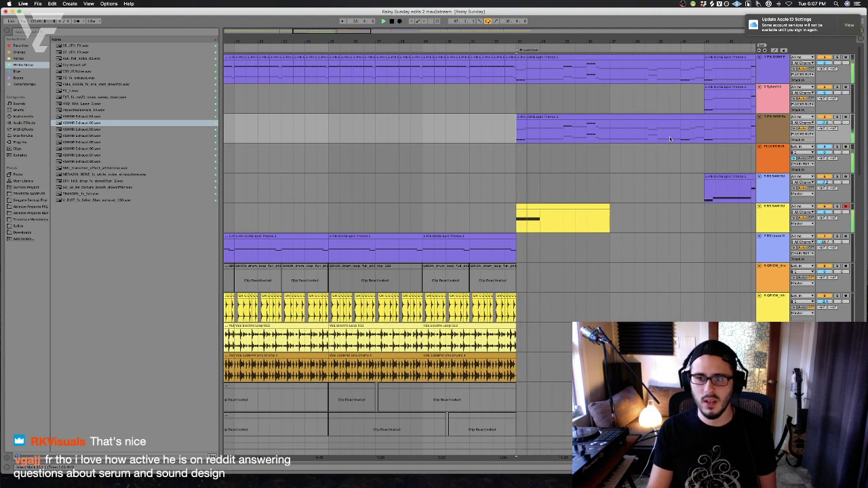
click(662, 116)
key(space)
drag(704, 130, 493, 131)
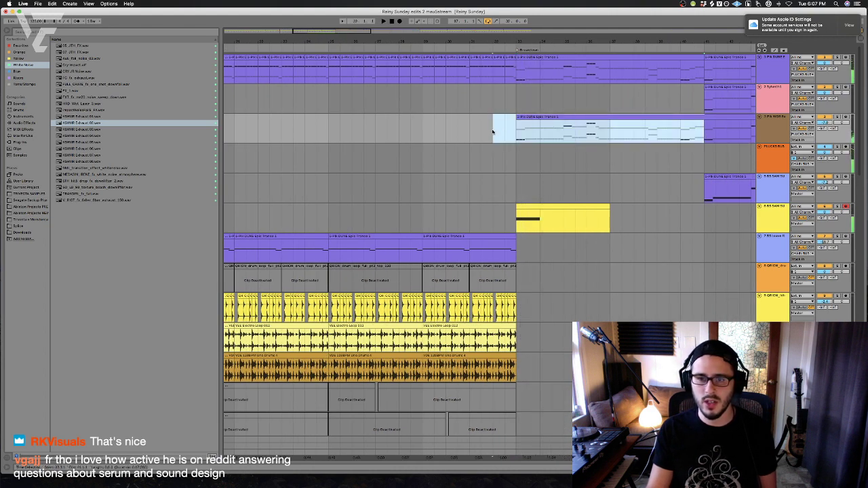
key(space)
scroll(529, 122, right, 10)
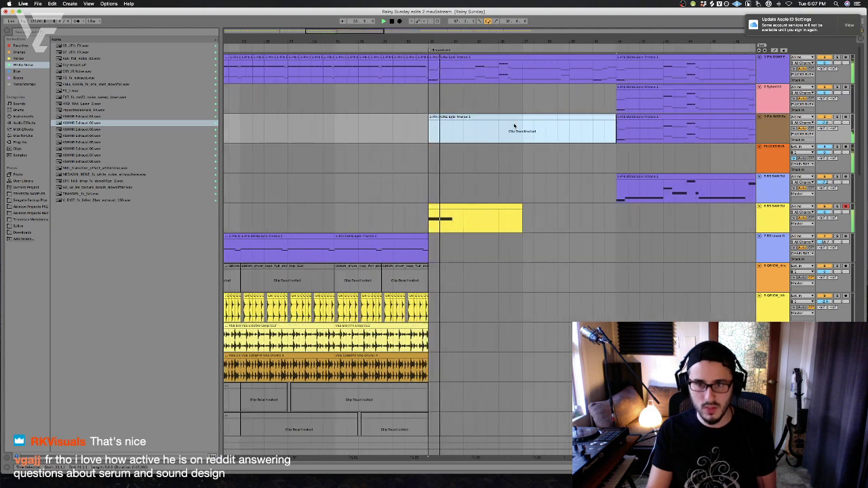
Open the notes of the spare pluck clips parked beyond the end of the arrangement at bar 119
scroll(543, 117, right, 15)
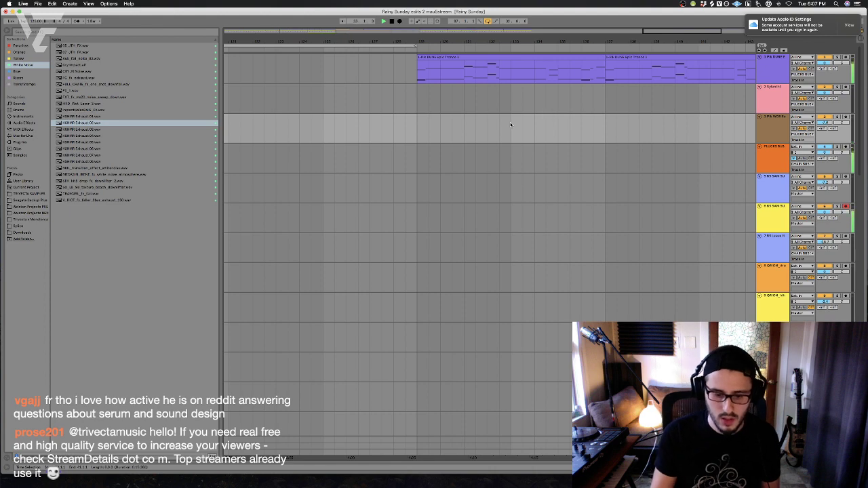
scroll(510, 124, right, 10)
click(438, 58)
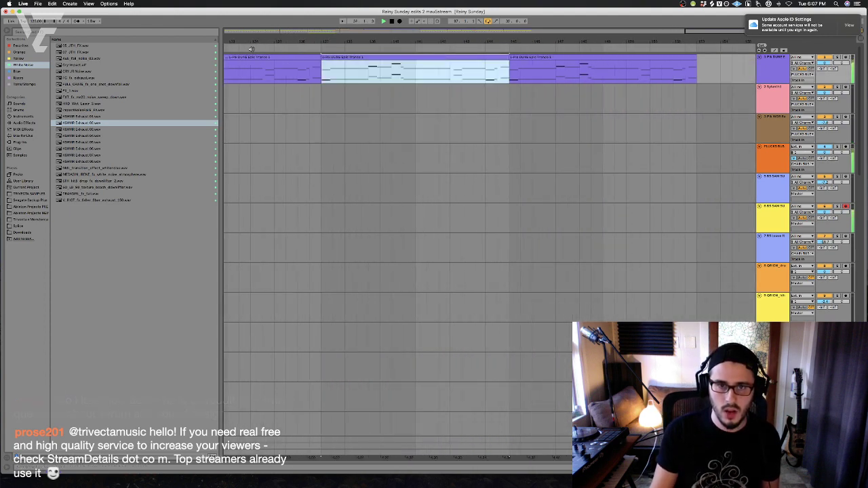
click(261, 56)
key(shift+Tab)
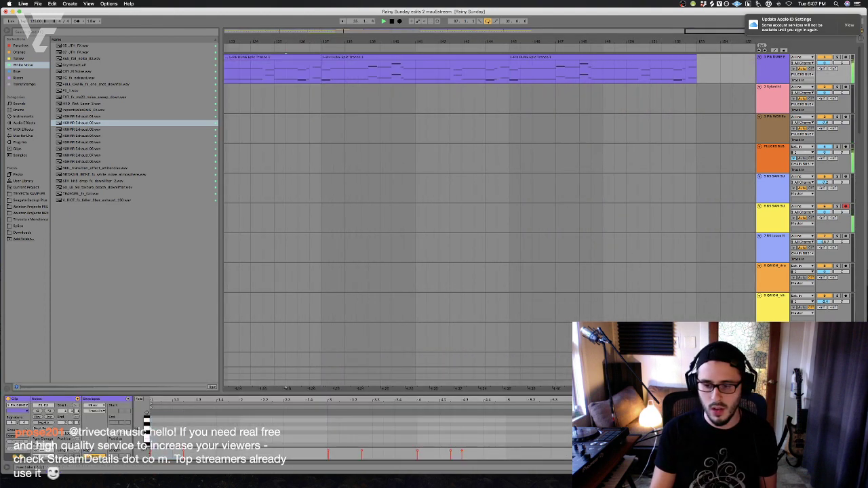
Try a sustained-note version of the first track's pluck clip at the start of the Breakdown
scroll(532, 160, left, 15)
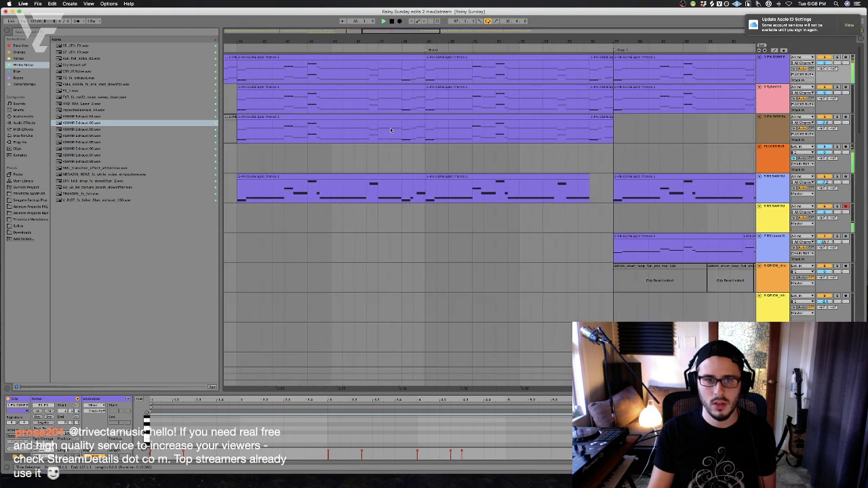
click(382, 62)
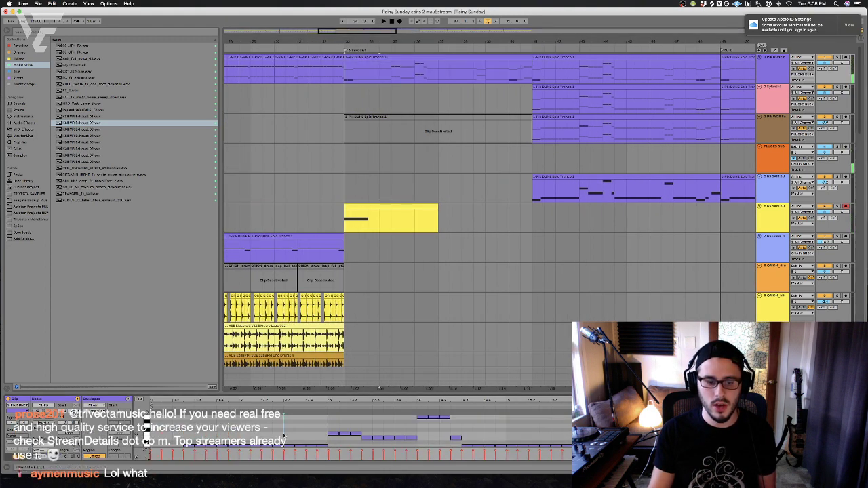
key(space)
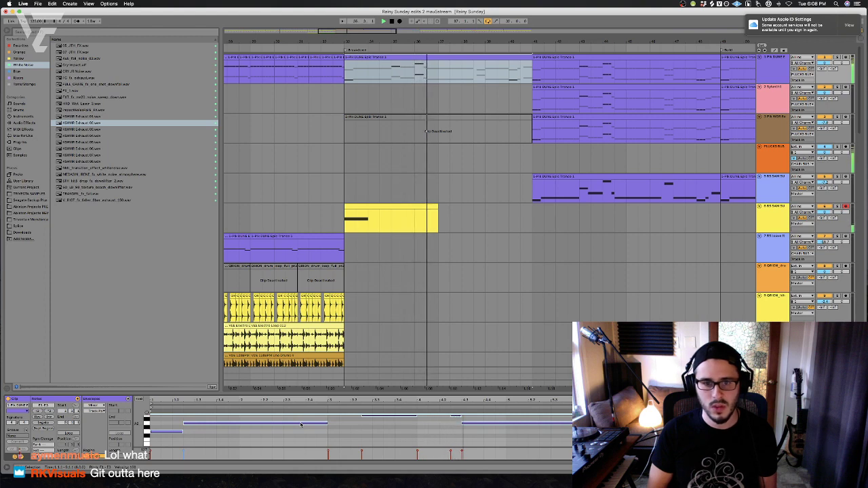
click(531, 347)
scroll(566, 169, left, 3)
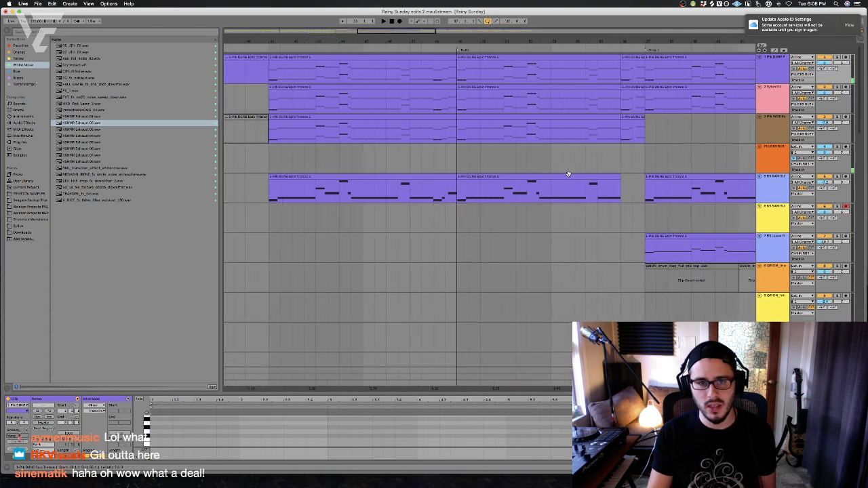
Replace the first track's pluck clip at bar 33 with a copy of the spare sustained clip from bar 119
scroll(566, 170, right, 15)
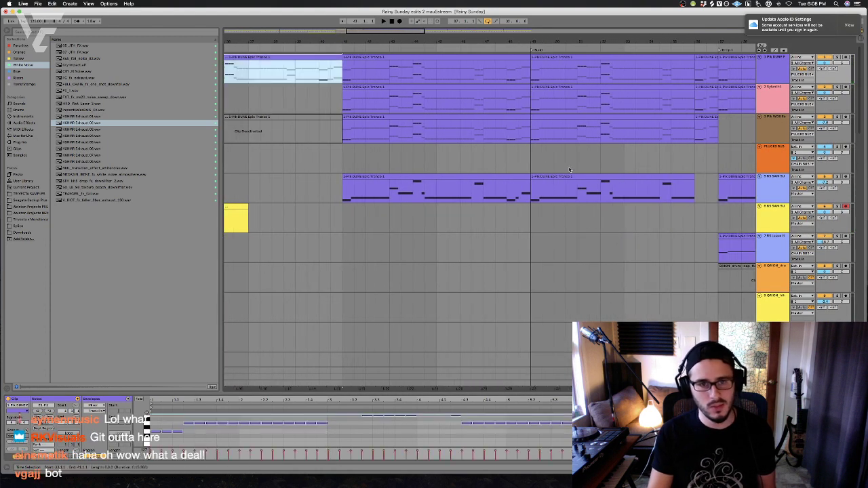
scroll(595, 175, left, 6)
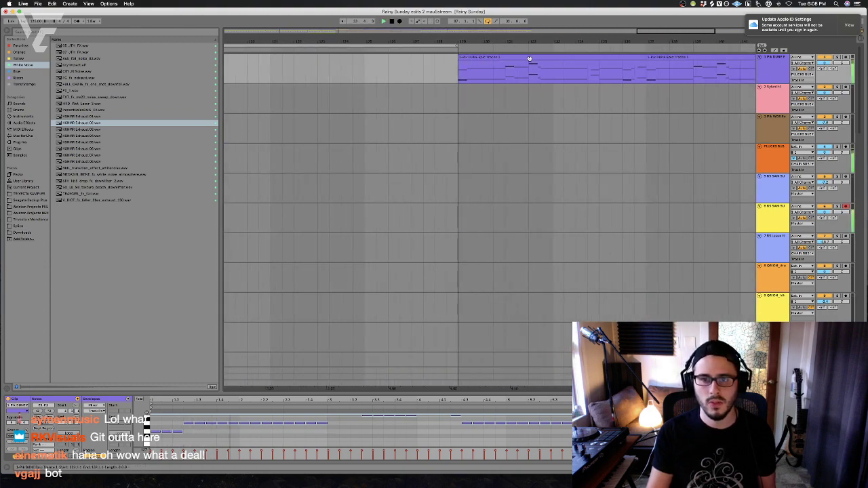
scroll(463, 79, left, 10)
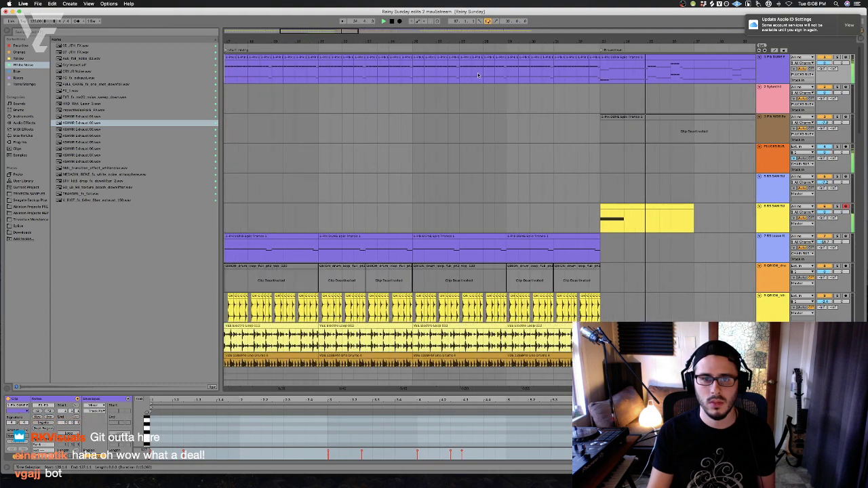
click(608, 78)
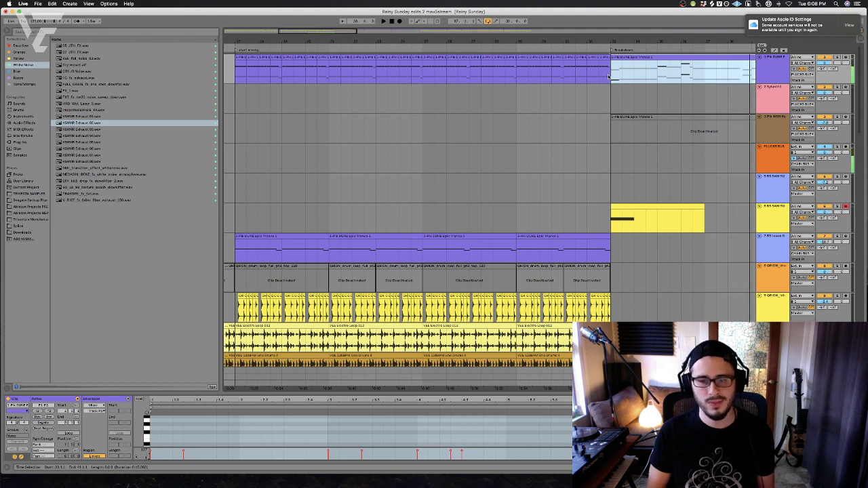
Listen to the sustained plucks from bar 33 and to the transition into the Breakdown from bar 32
click(608, 77)
key(space)
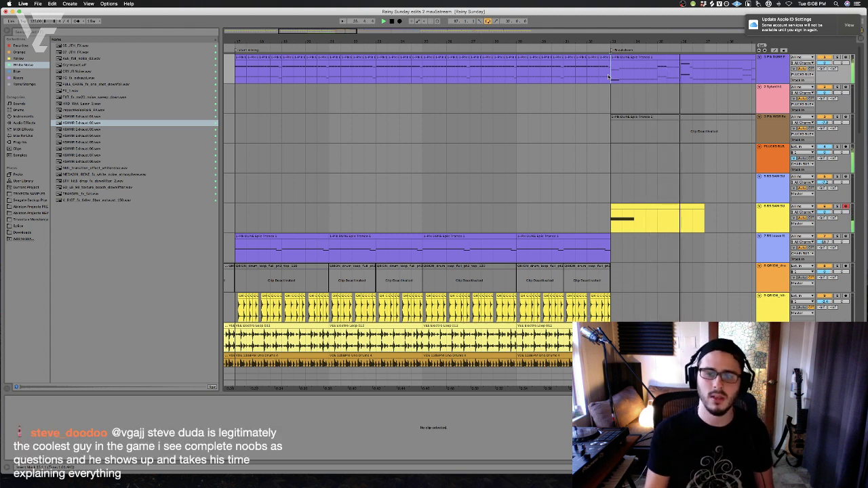
click(551, 192)
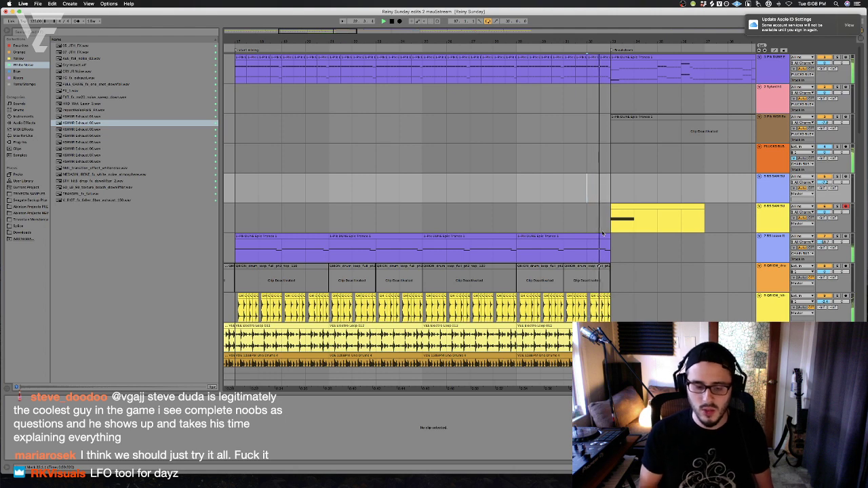
scroll(598, 239, right, 5)
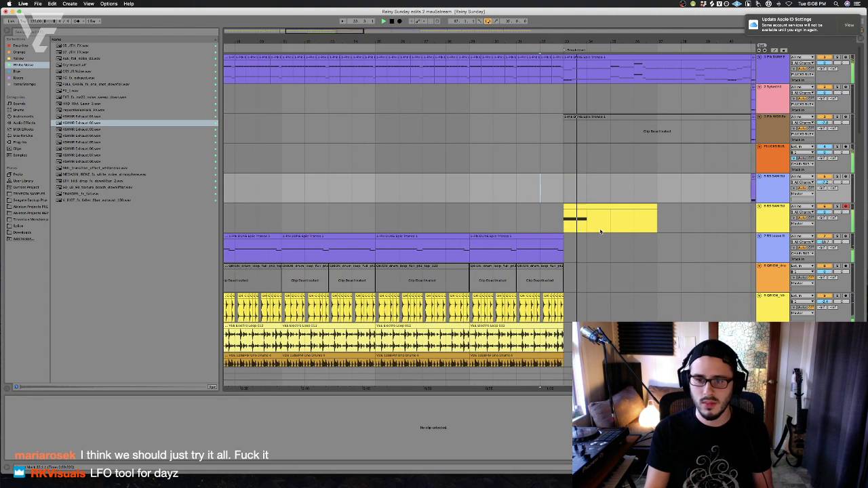
scroll(594, 244, right, 4)
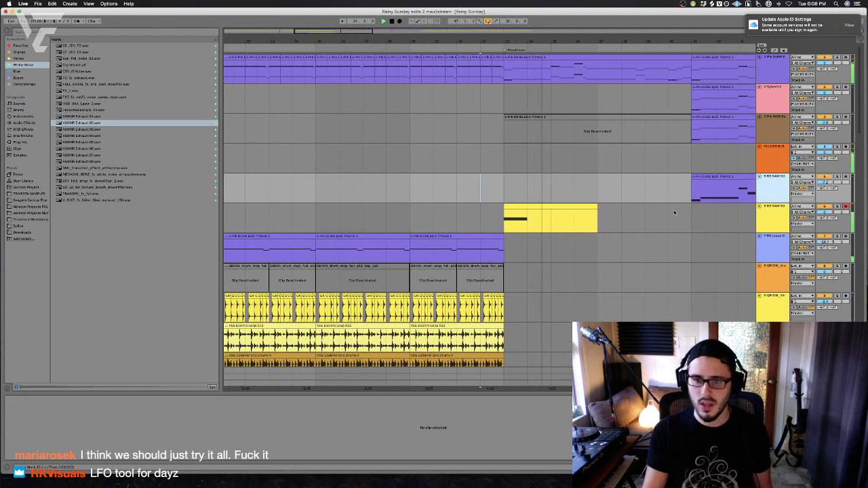
Insert a new MIDI track below the blue bass track and paste the sustained clip into it at bar 33
key(super+shift+t)
click(509, 225)
key(super+v)
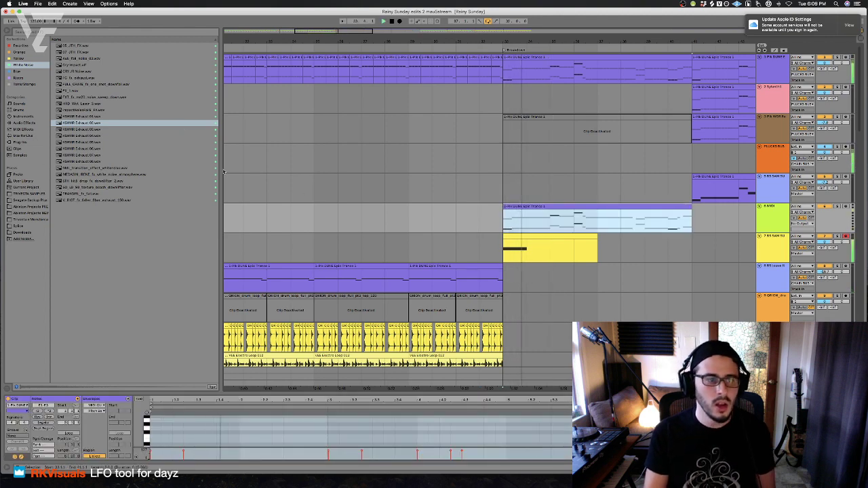
Browse the saved instrument racks and load the KEY Astral Visions preset onto the new MIDI track
click(22, 116)
click(176, 297)
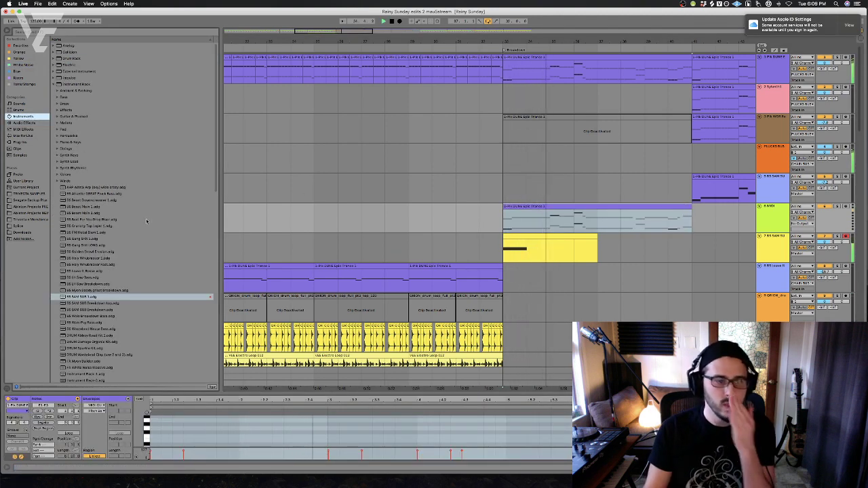
scroll(87, 210, down, 2)
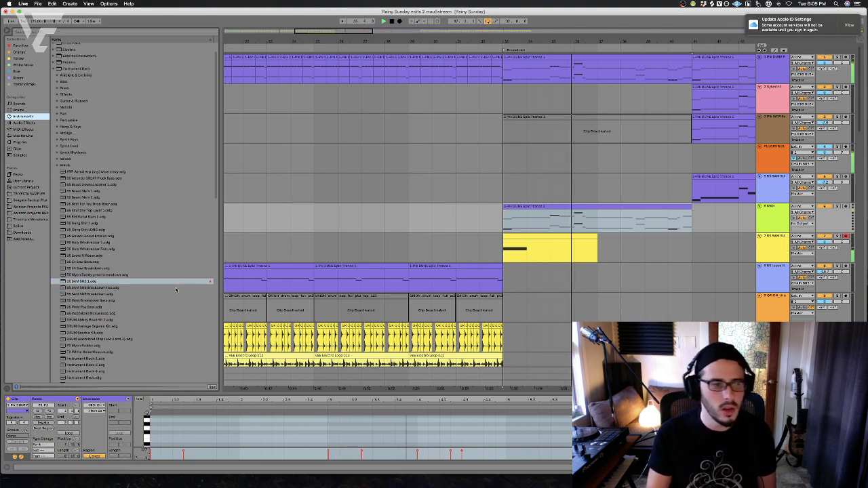
click(95, 172)
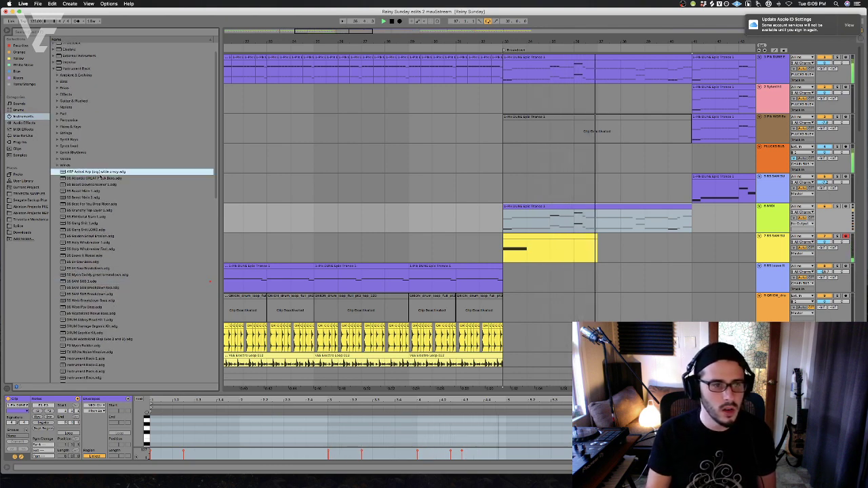
scroll(176, 253, down, 15)
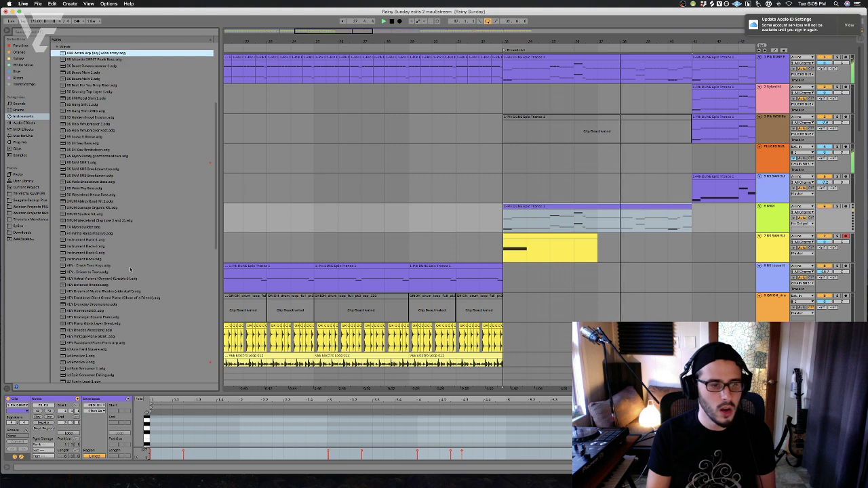
click(131, 265)
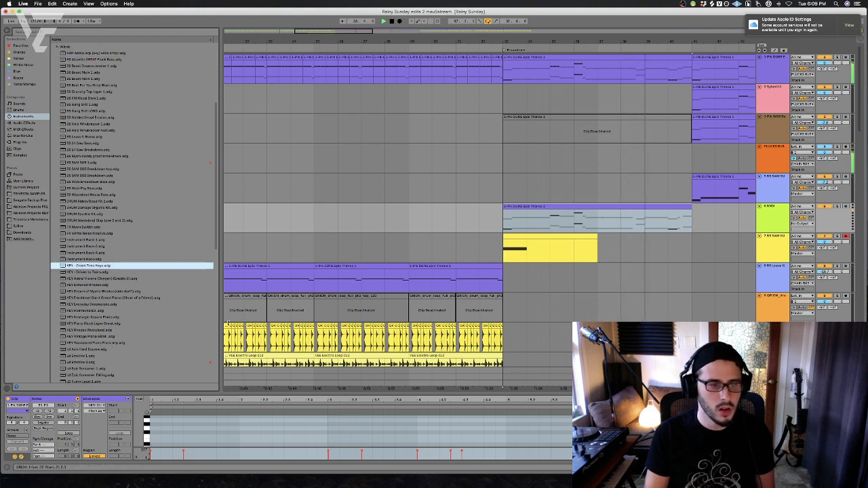
click(116, 279)
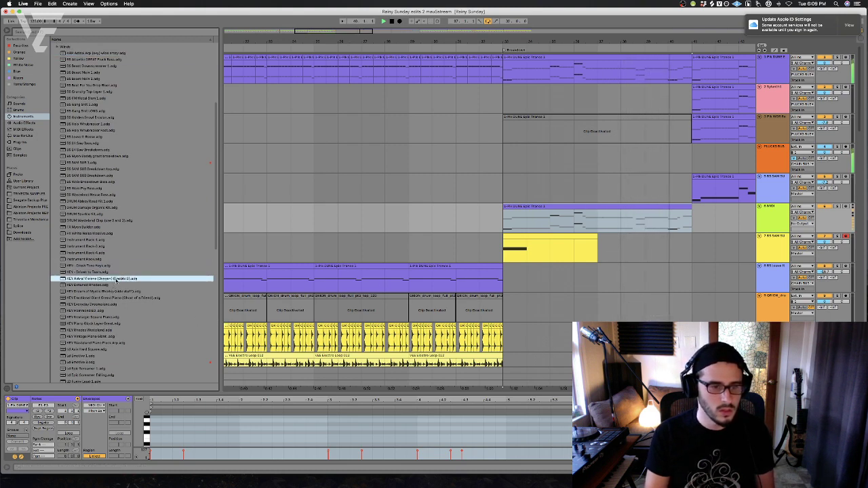
drag(580, 225, 578, 227)
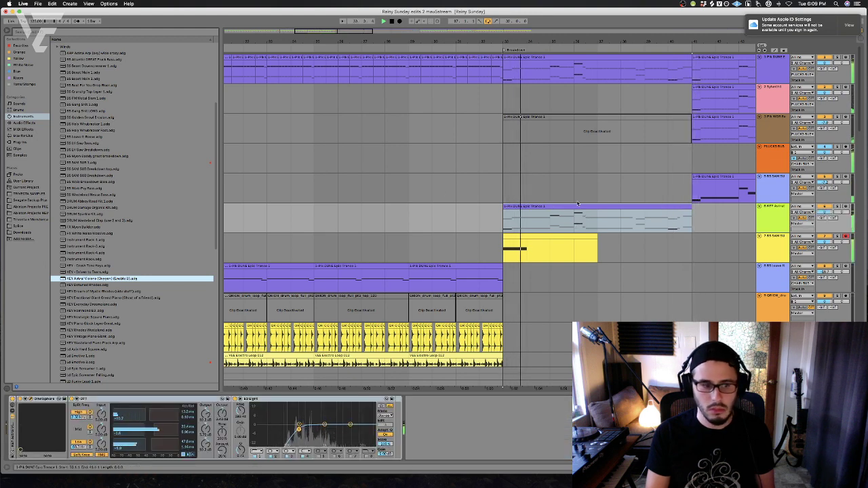
Copy the Pitch effect from the Sylenth1 track to the front of the Astral Visions device chain and play the Breakdown
click(522, 174)
click(503, 100)
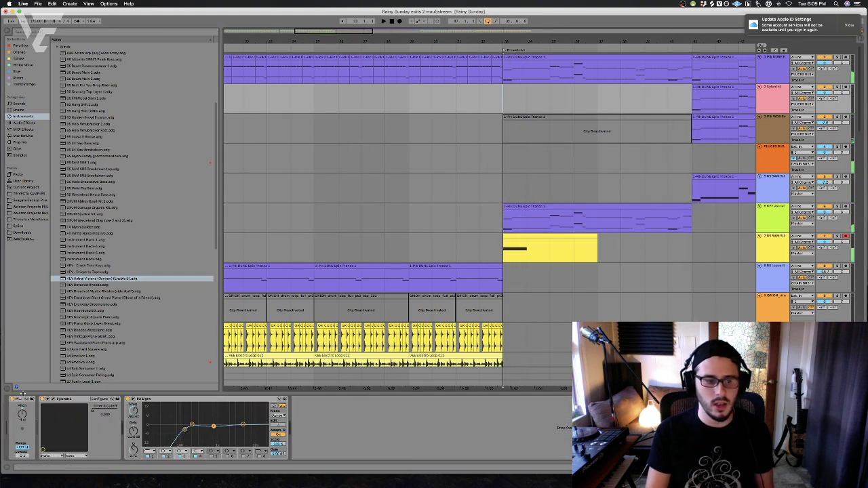
key(Down)
key(Down)
key(Down)
key(Down)
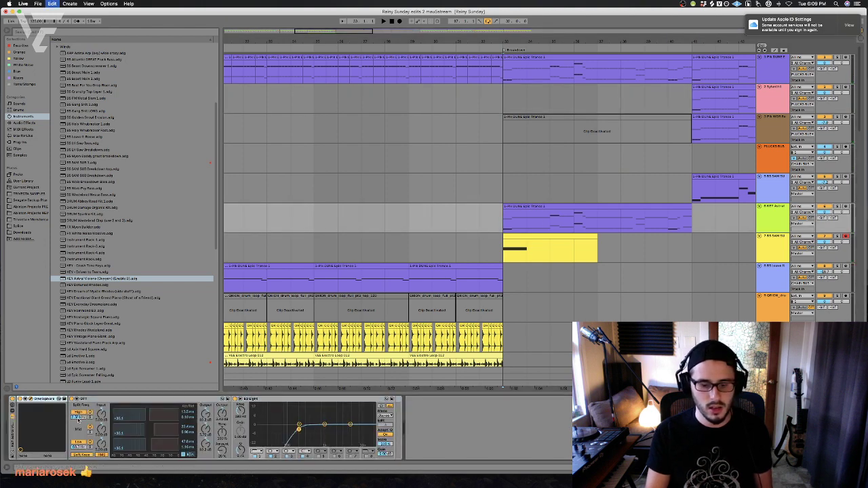
click(40, 400)
key(space)
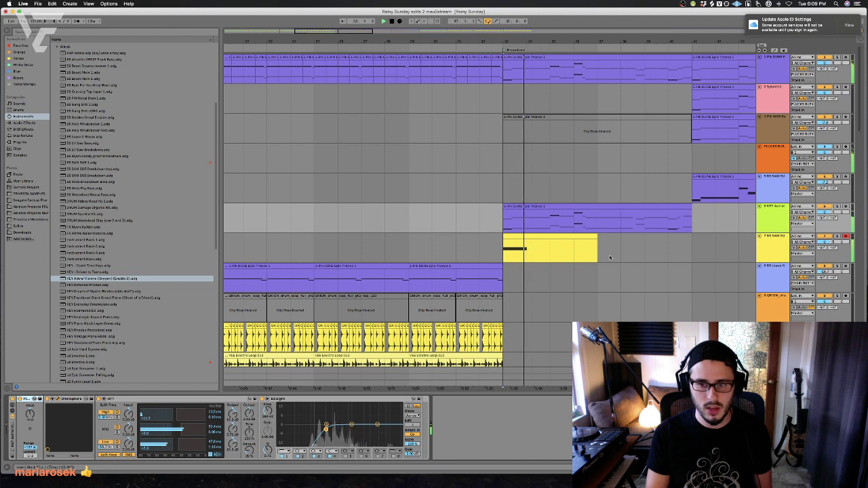
Lower the Astral Visions track's volume during playback and duplicate its clip to start at bar 41
click(543, 217)
click(559, 432)
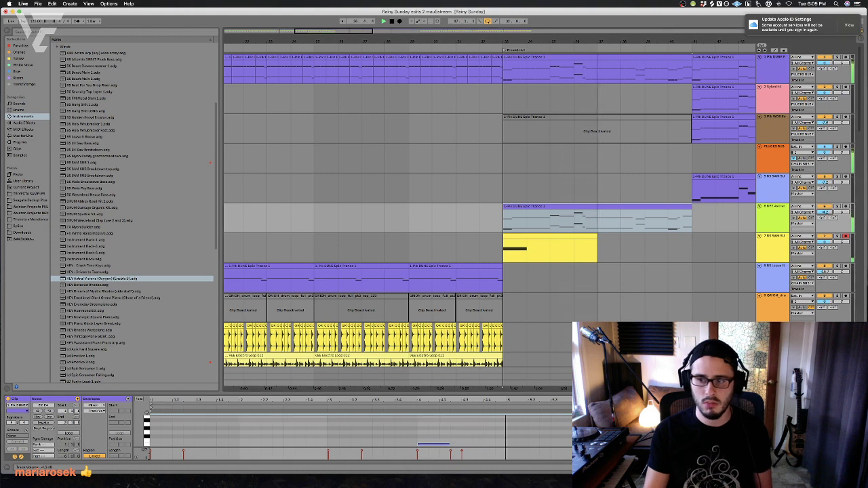
click(631, 206)
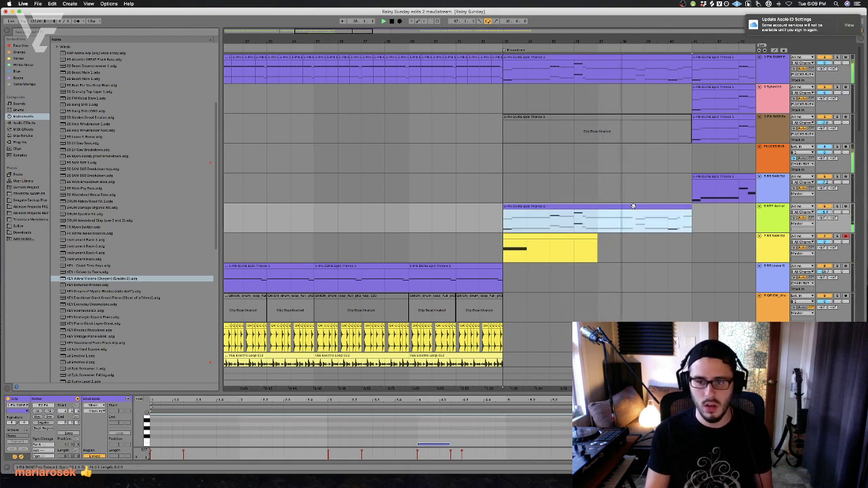
key(super+d)
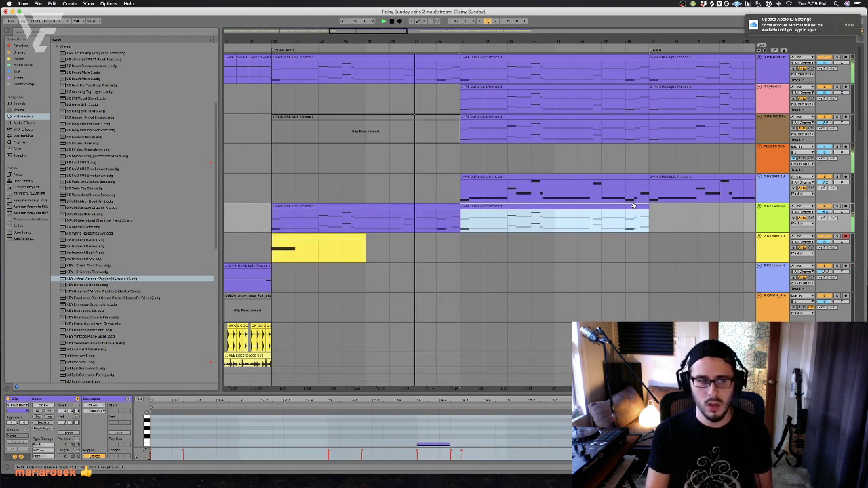
key(Escape)
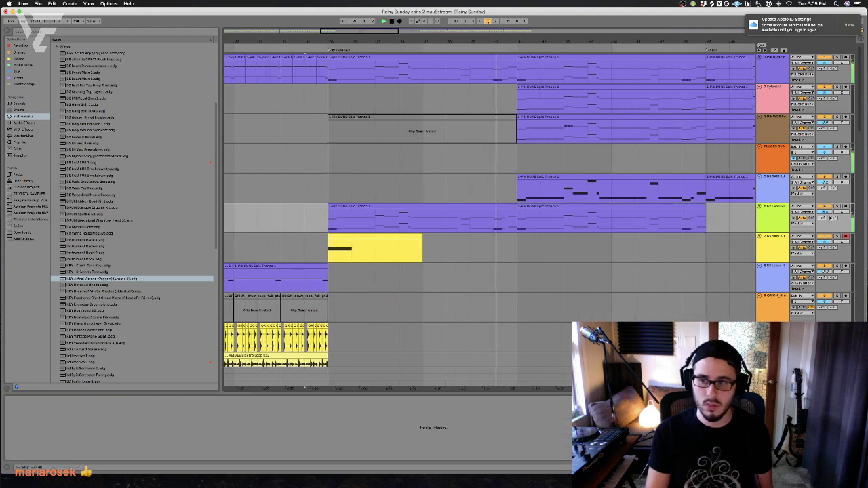
click(505, 206)
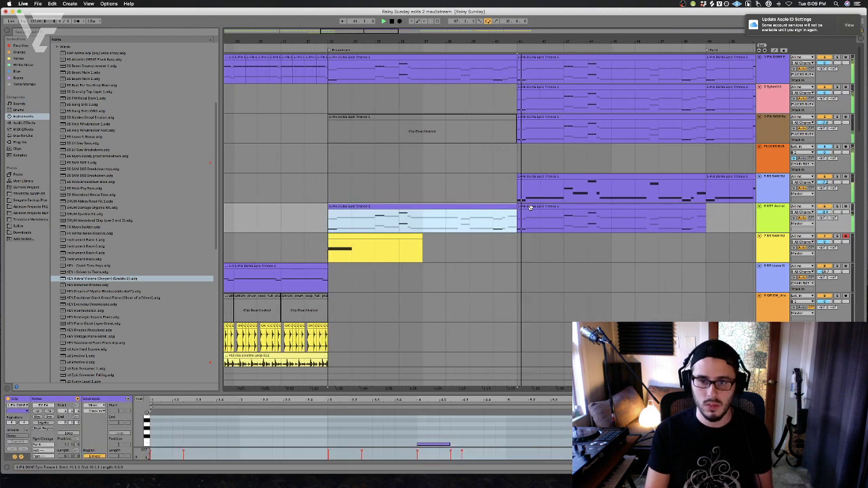
Duplicate the second Astral Visions clip so the keys part continues into the Build at bar 49
shift+click(533, 207)
click(145, 207)
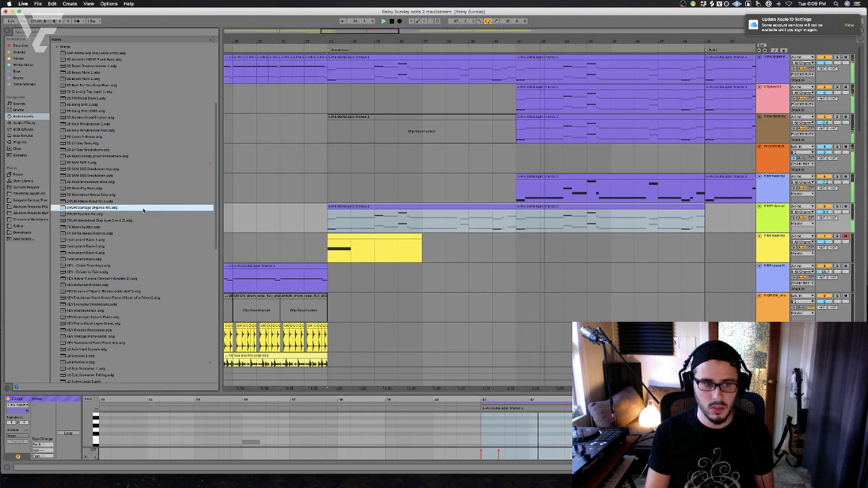
scroll(145, 208, up, 2)
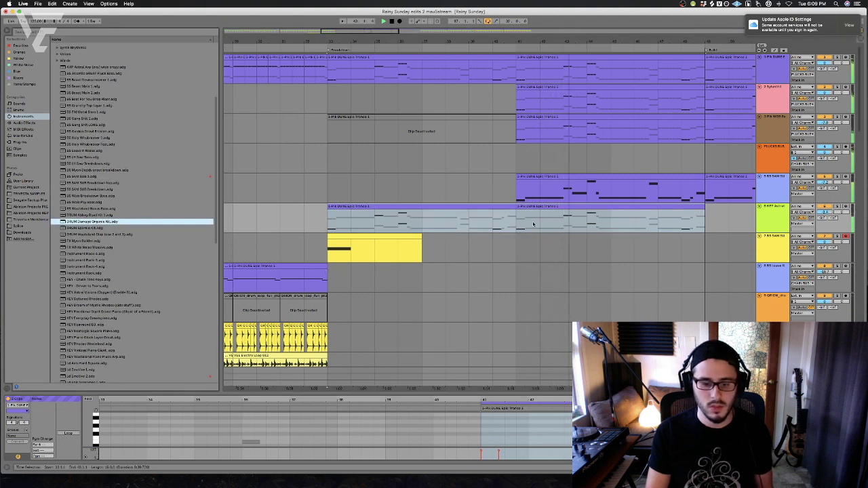
click(487, 207)
click(823, 213)
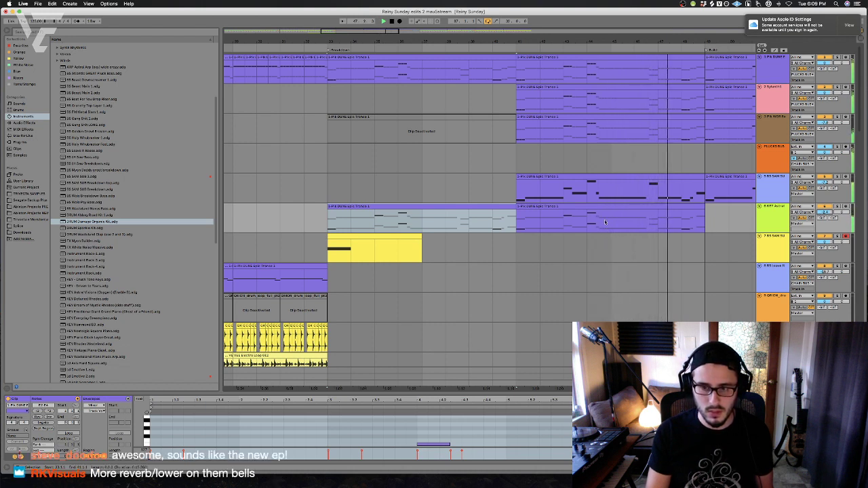
key(super+d)
key(super+d)
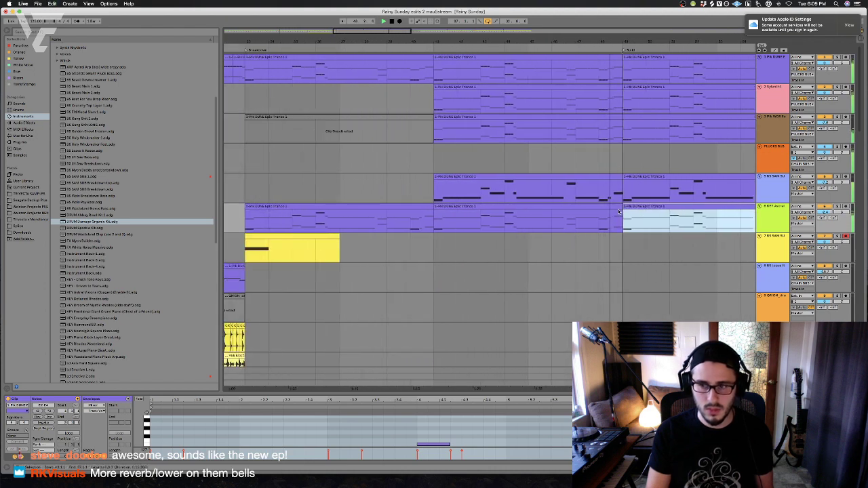
Adjust the Astral Visions track's volume and play the transition into the Breakdown from bar 31
scroll(618, 212, left, 3)
scroll(310, 221, left, 2)
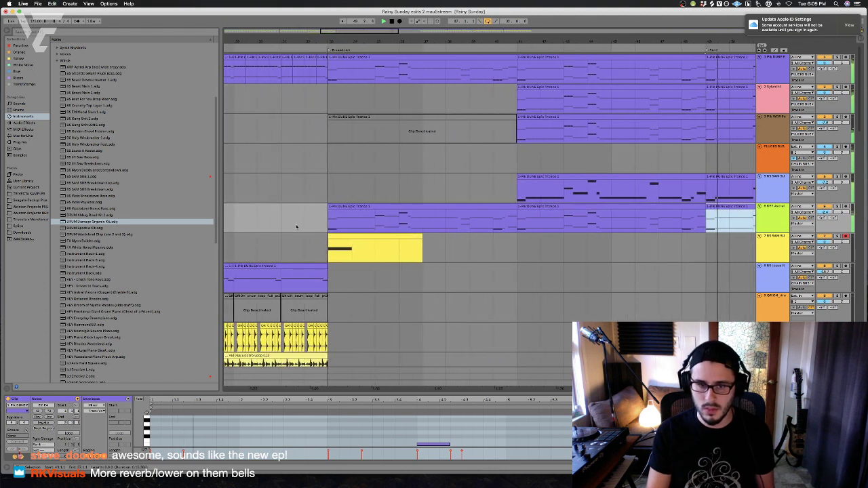
click(309, 221)
click(279, 225)
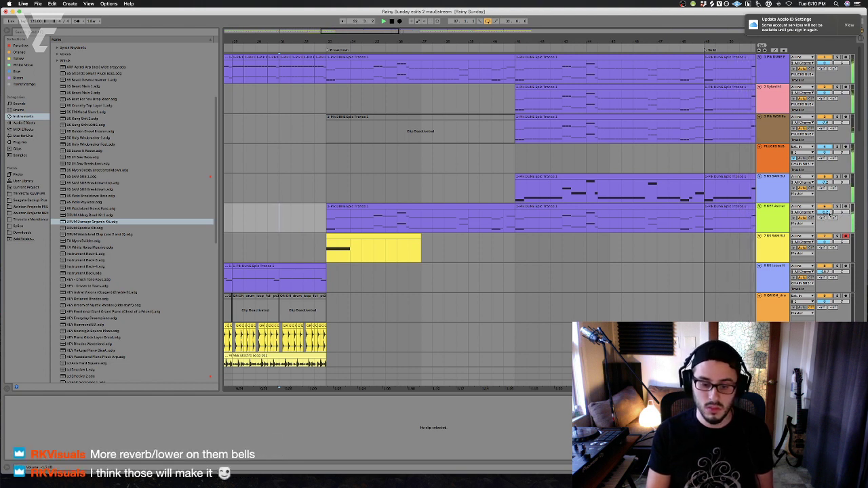
key(space)
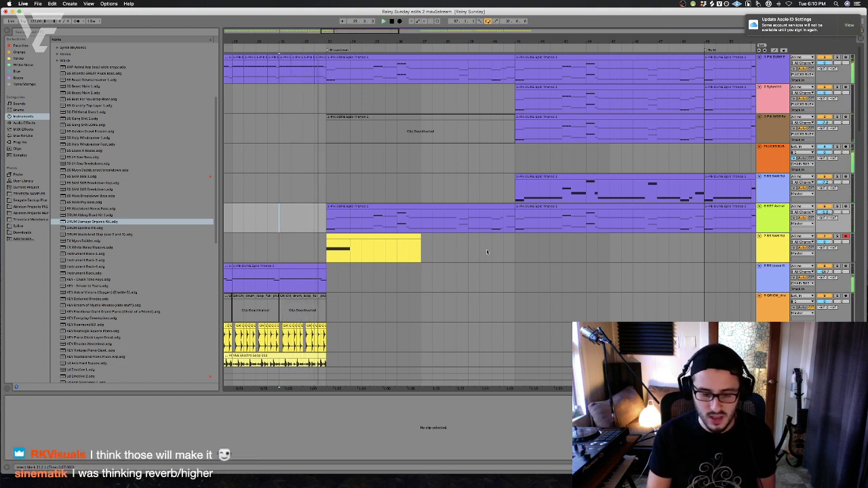
Consolidate the three Astral Visions clips from bar 33 into one clip and fine-tune the track's volume during playback
click(486, 220)
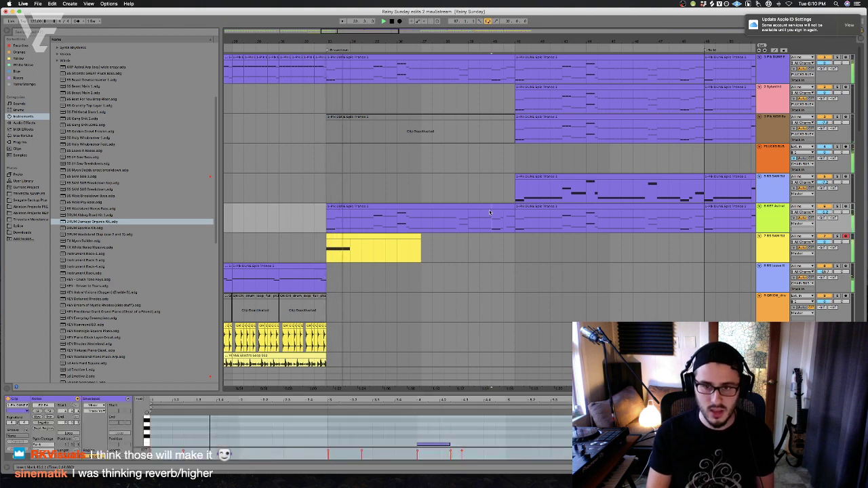
click(604, 209)
shift+click(496, 207)
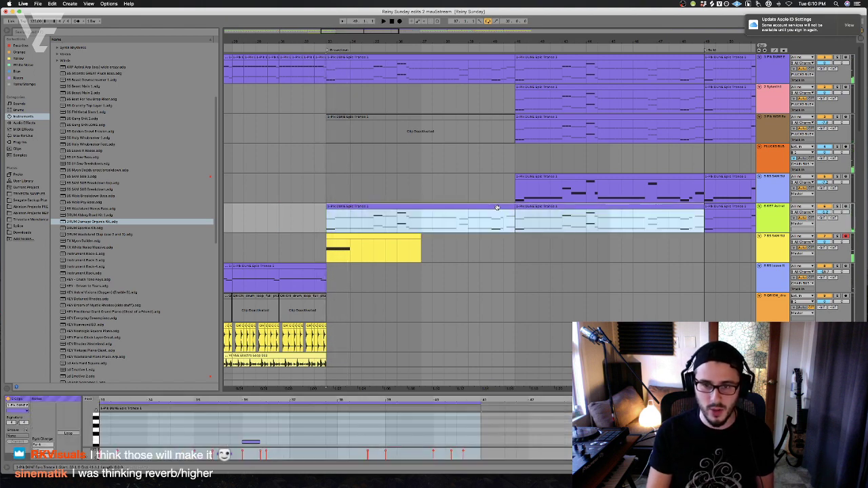
shift+click(697, 218)
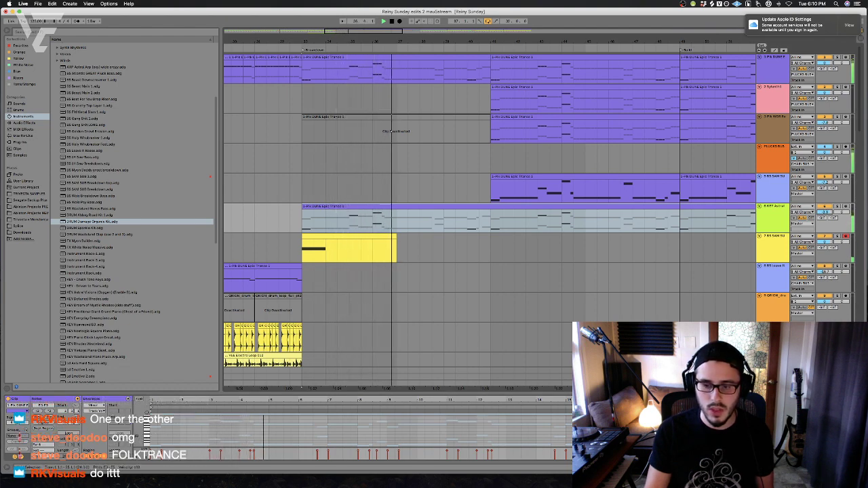
click(826, 212)
click(529, 218)
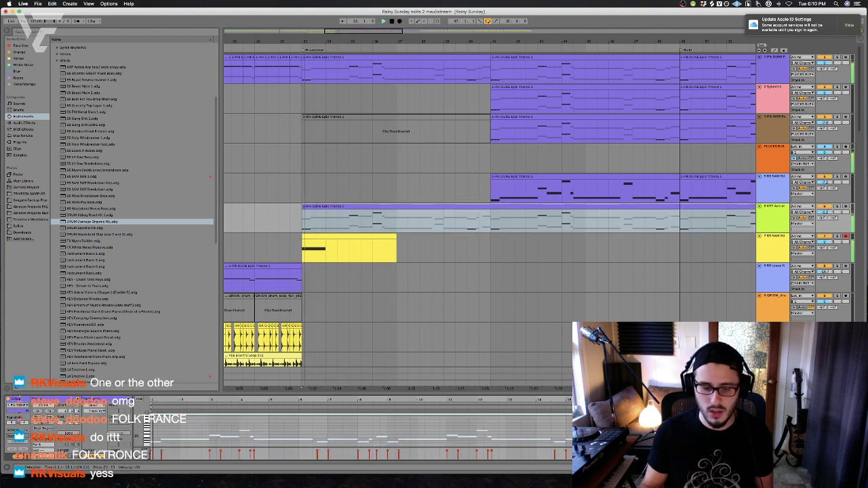
Solo the Astral Visions track to check its sound and device chain, and look through the available plug-ins
click(469, 426)
key(shift+Tab)
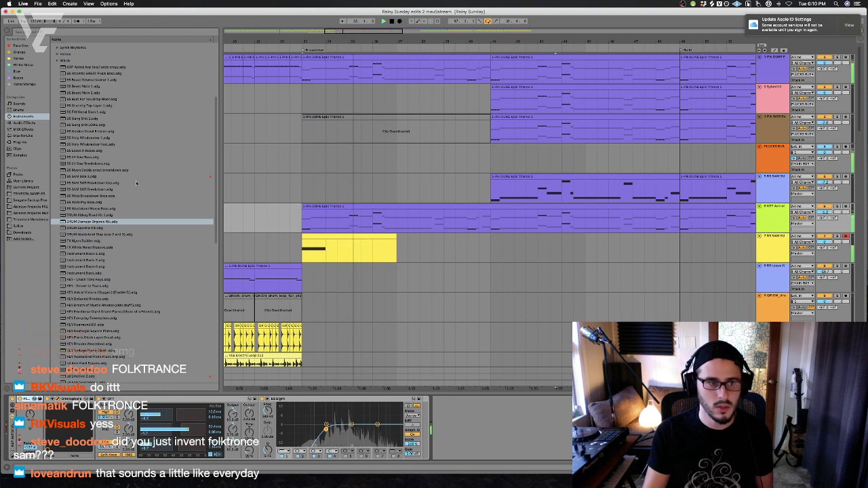
click(837, 207)
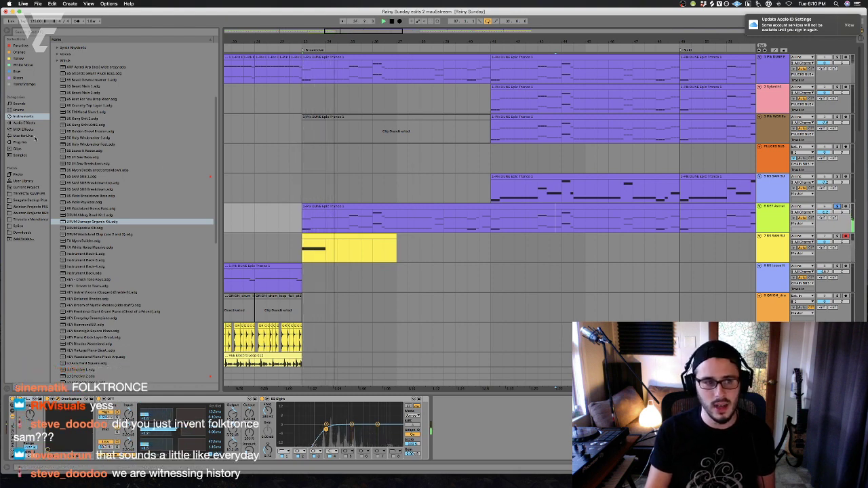
click(25, 144)
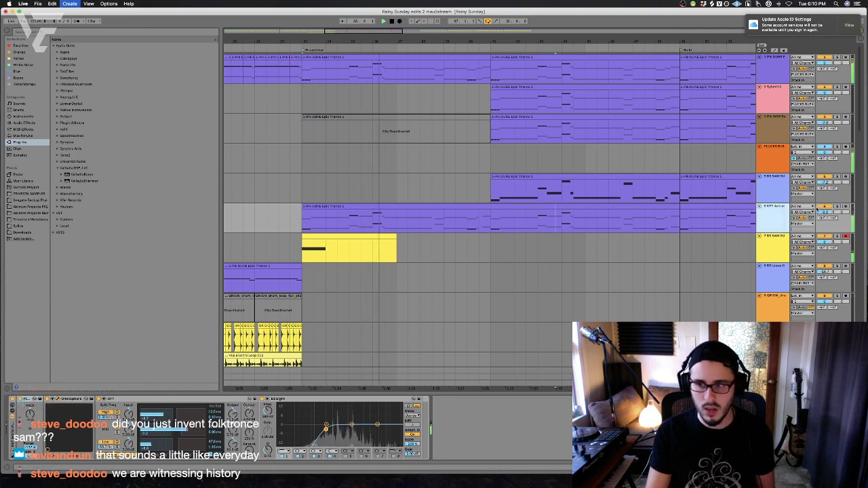
Insert a new MIDI track below the Astral Visions track and stop playback
key(super+shift+t)
key(space)
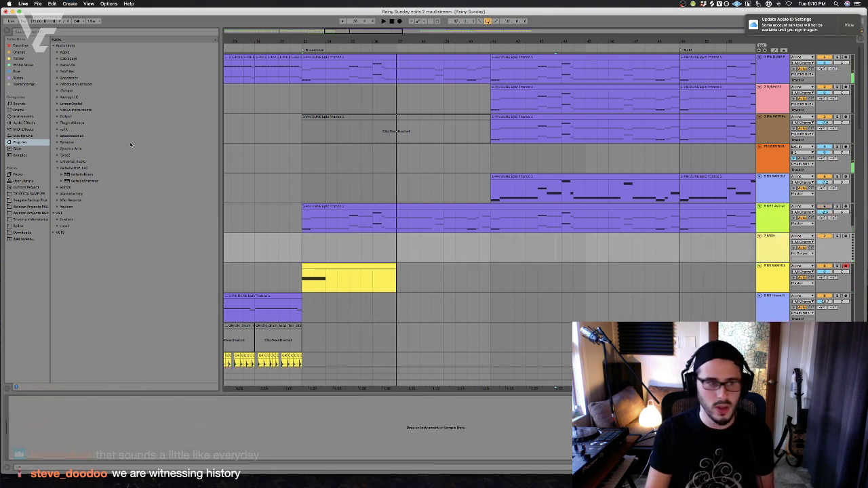
Browse the saved instrument racks and load the Sine Wave Drops Theremin preset onto the new MIDI track
click(39, 123)
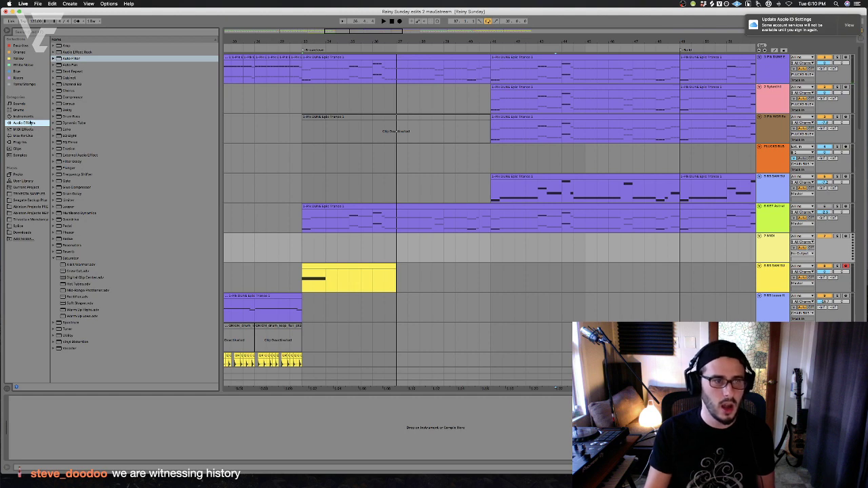
click(28, 117)
scroll(134, 274, down, 1)
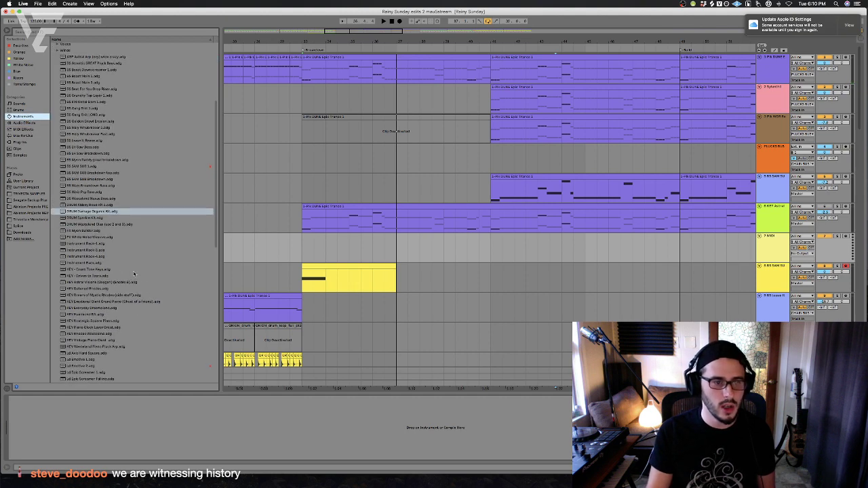
scroll(134, 273, down, 1)
scroll(133, 280, down, 1)
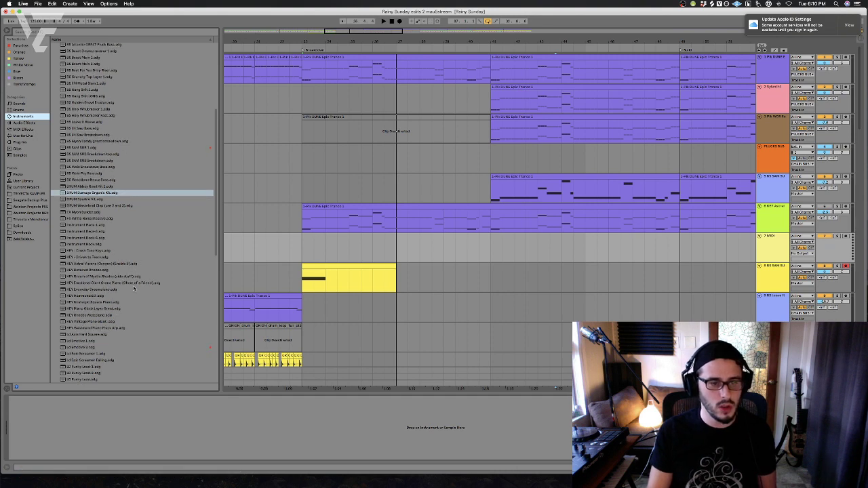
scroll(134, 289, down, 3)
scroll(134, 289, down, 15)
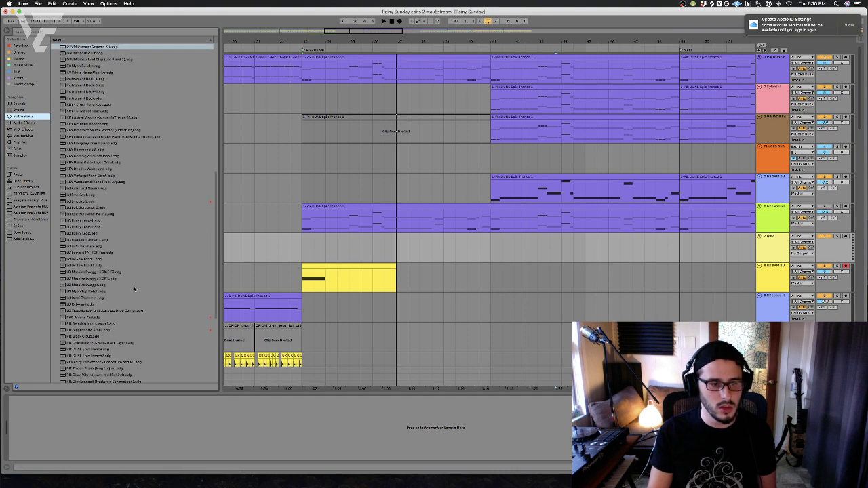
scroll(134, 289, down, 2)
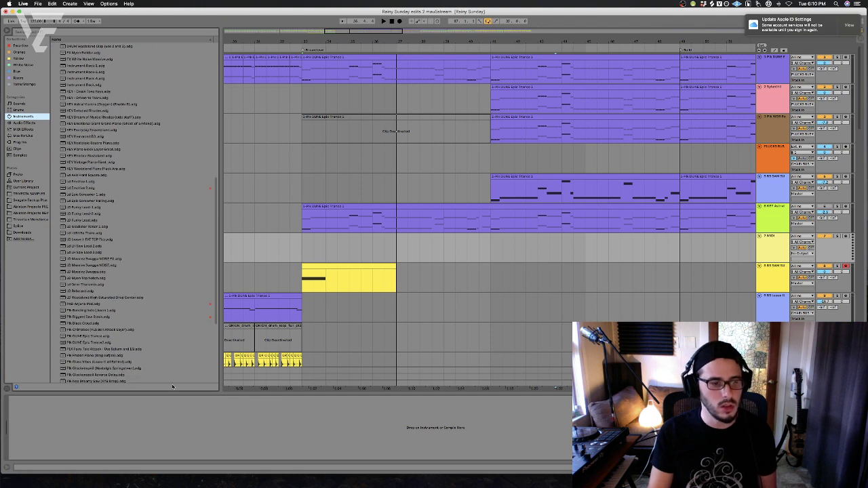
scroll(172, 387, down, 7)
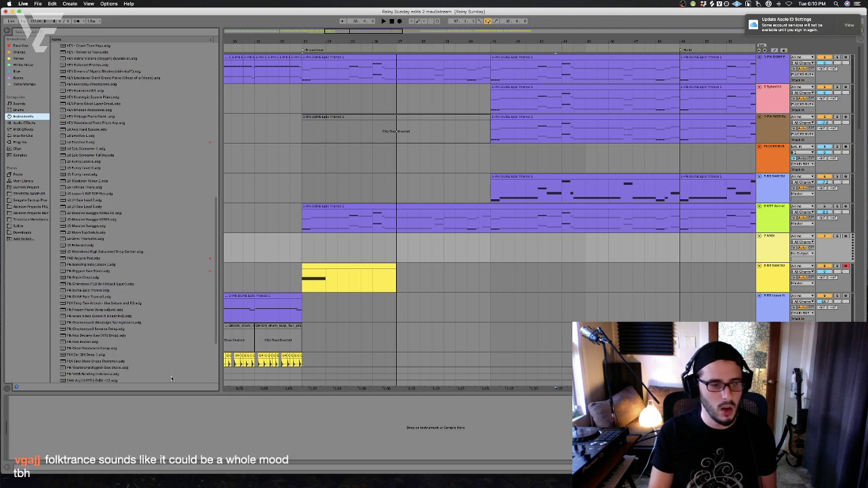
click(116, 362)
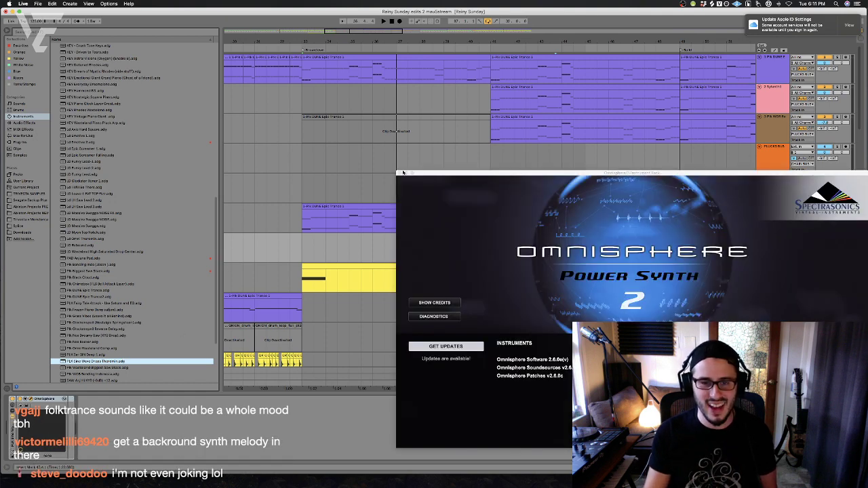
Close the Omnisphere window and copy the consolidated Astral Visions clip to the theremin track at bar 33
click(399, 174)
click(359, 206)
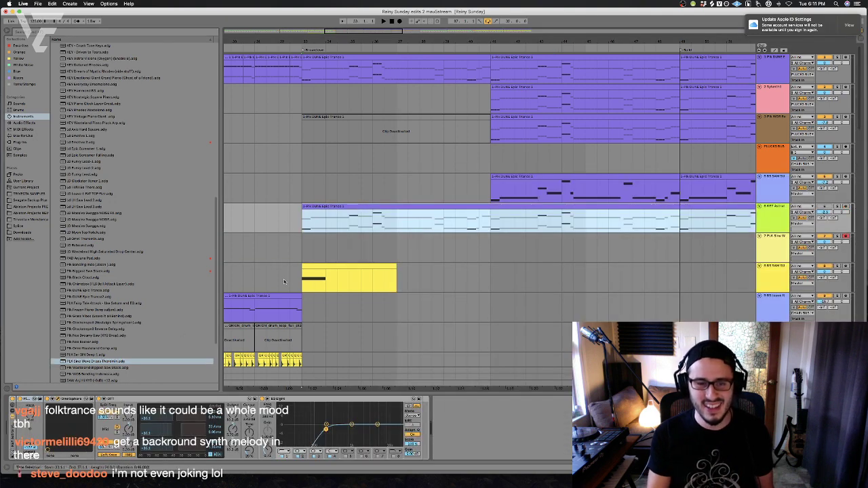
click(306, 254)
key(ctrl+v)
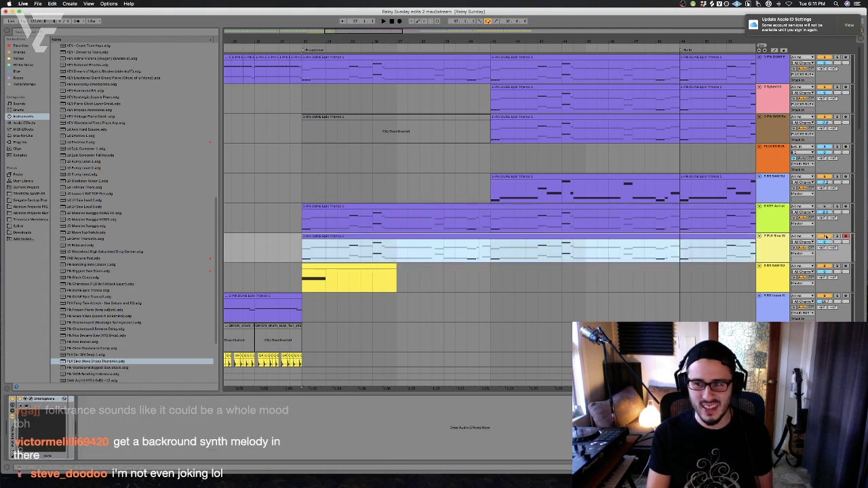
Copy the Pitch effect from Astral Visions to the front of the theremin chain and play the Breakdown from bar 33
click(296, 219)
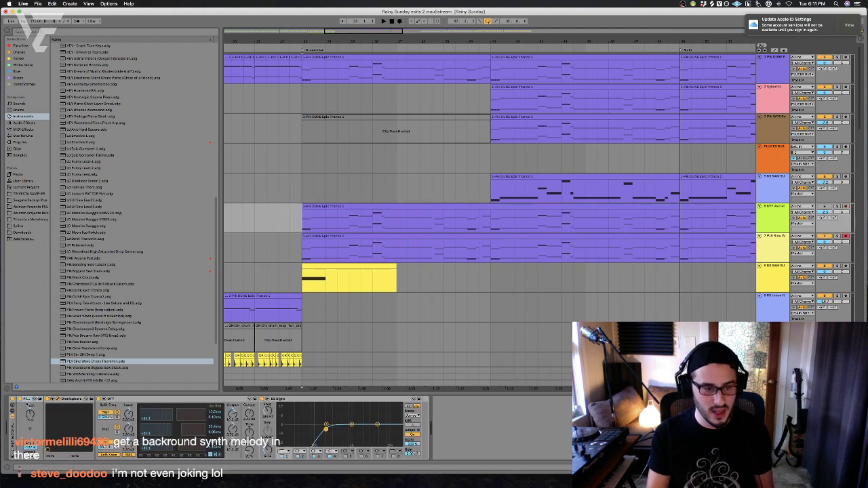
click(280, 249)
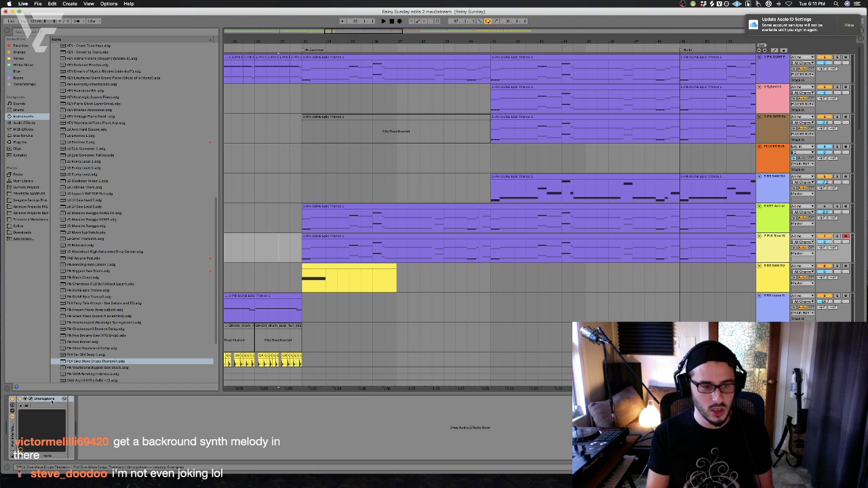
click(339, 335)
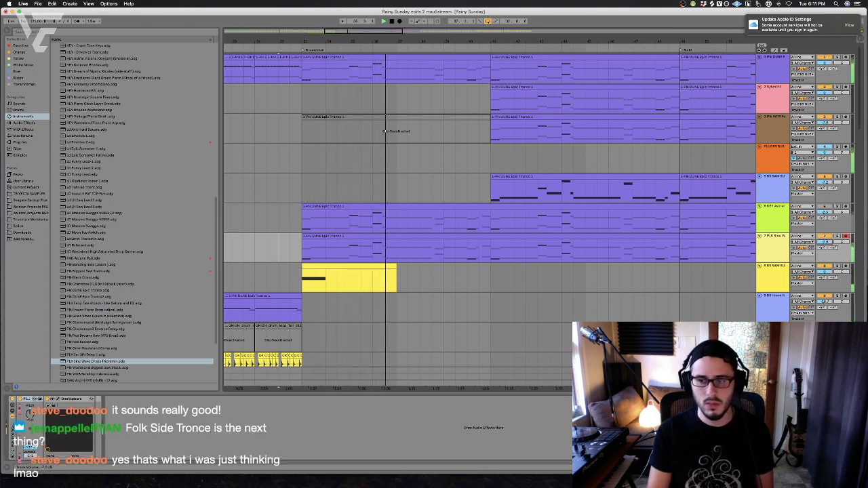
key(space)
double_click(593, 238)
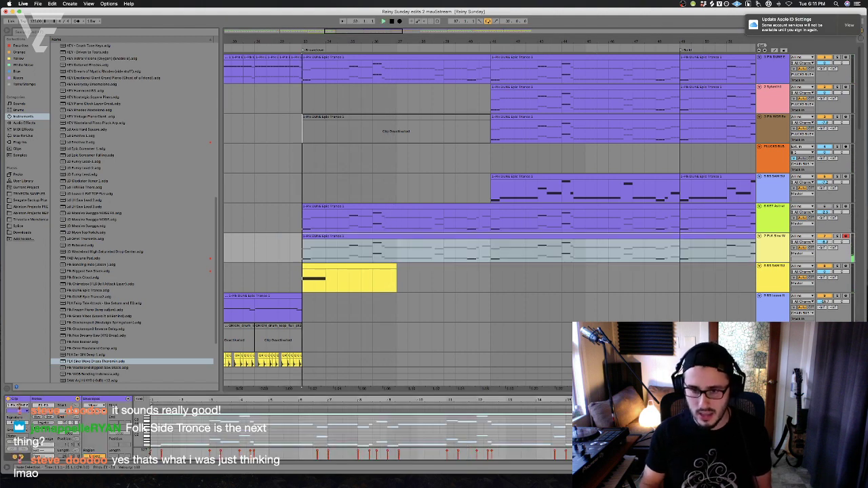
key(space)
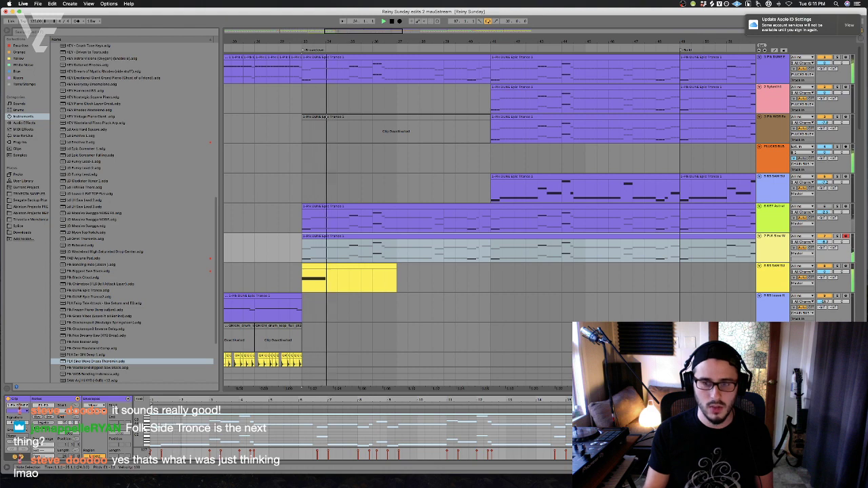
Copy the OTT and EQ Eight effects from the Astral Visions track to the end of the theremin track's device chain
click(384, 292)
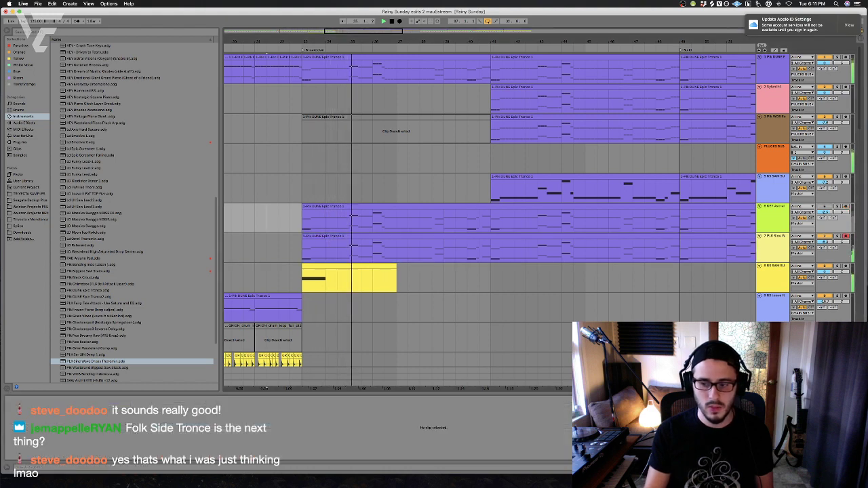
key(shift+Tab)
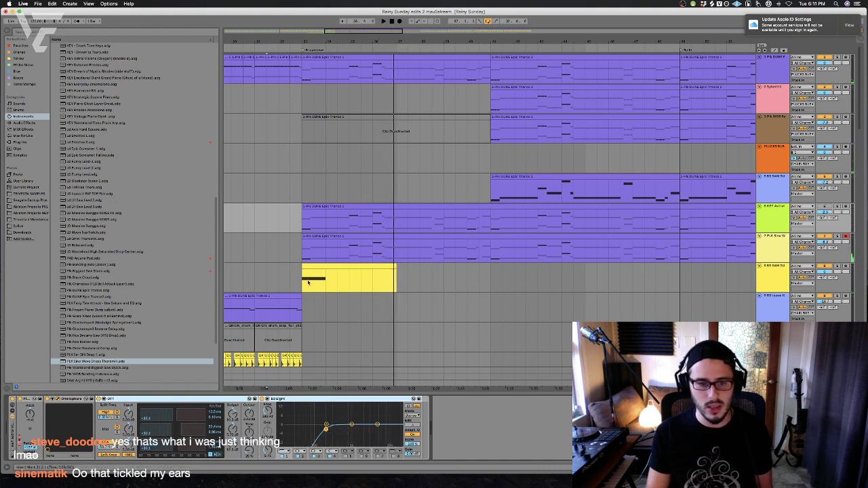
click(306, 259)
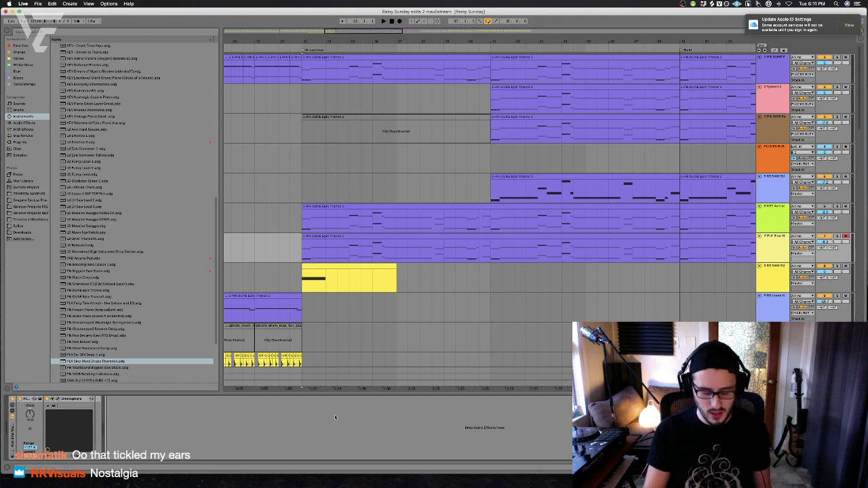
key(super+v)
Play the Breakdown with the added effects and adjust the theremin track's volume
key(space)
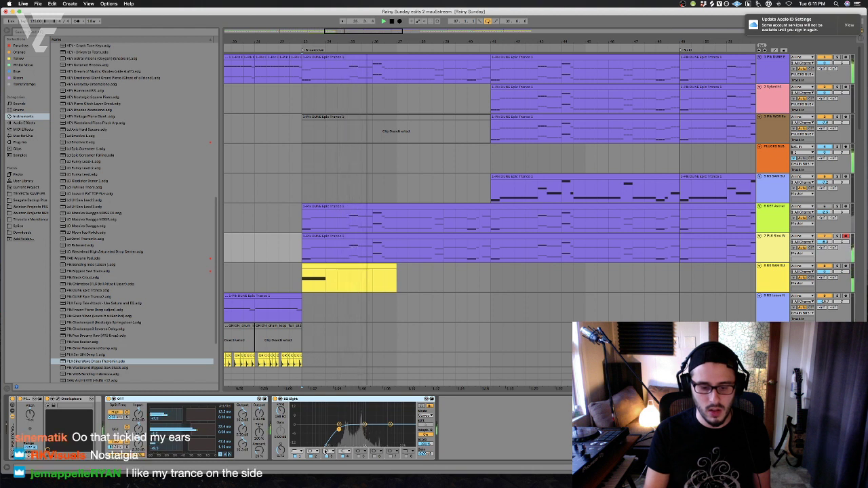
key(space)
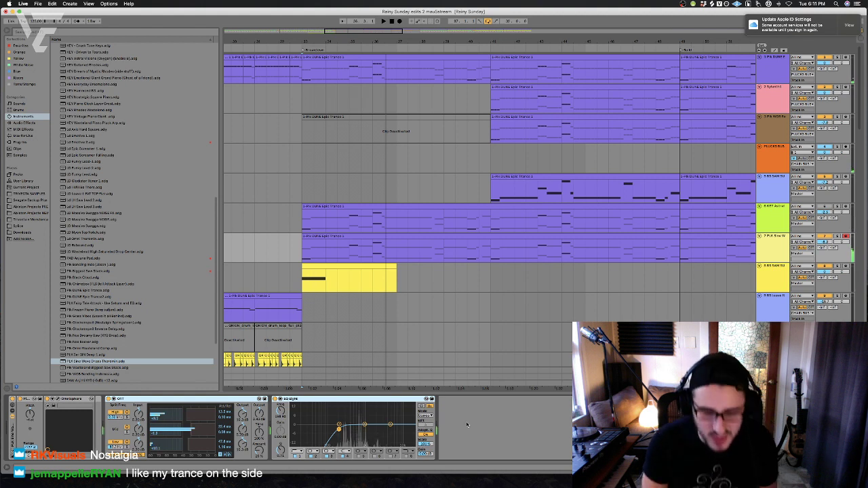
key(space)
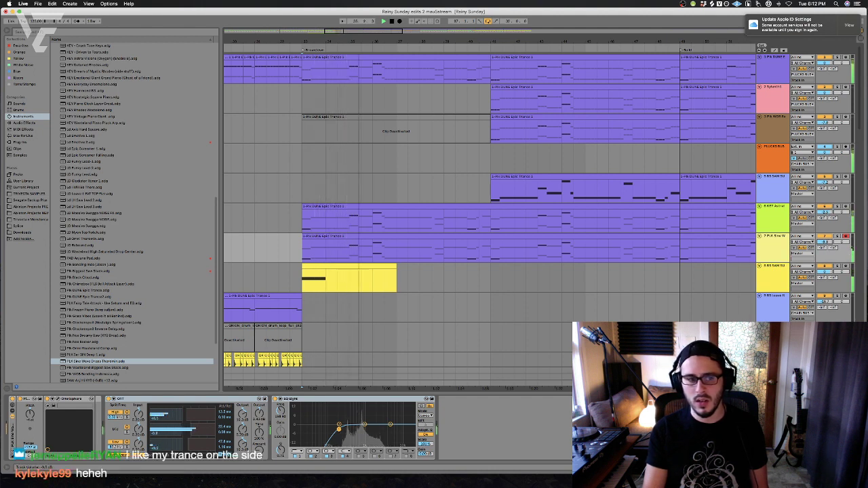
Lower the theremin track's volume and raise its EQ Eight low cut while comparing it in solo with Astral Visions
drag(826, 239, 827, 243)
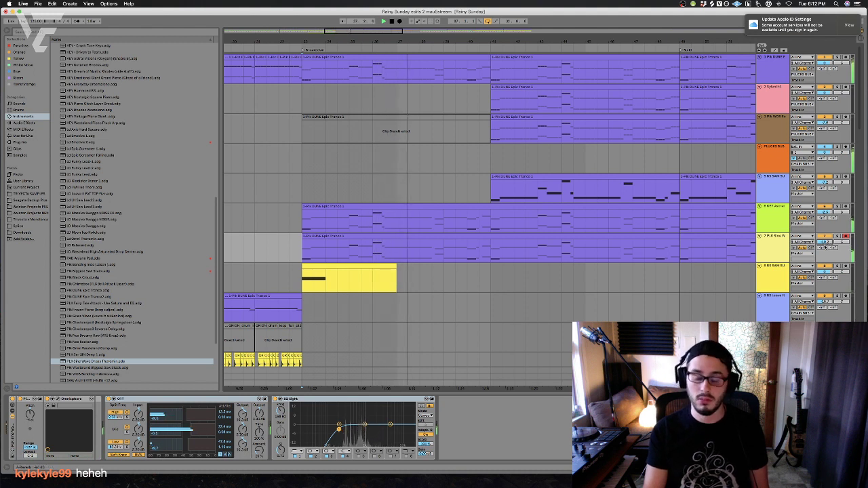
click(776, 229)
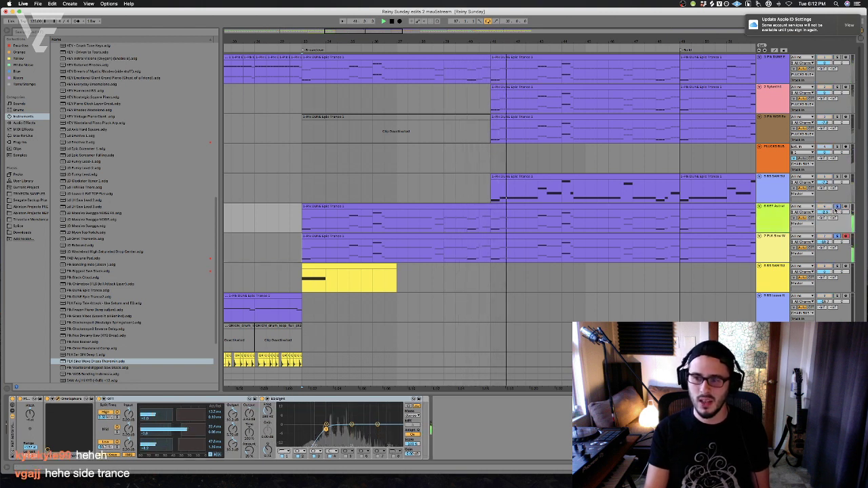
click(800, 234)
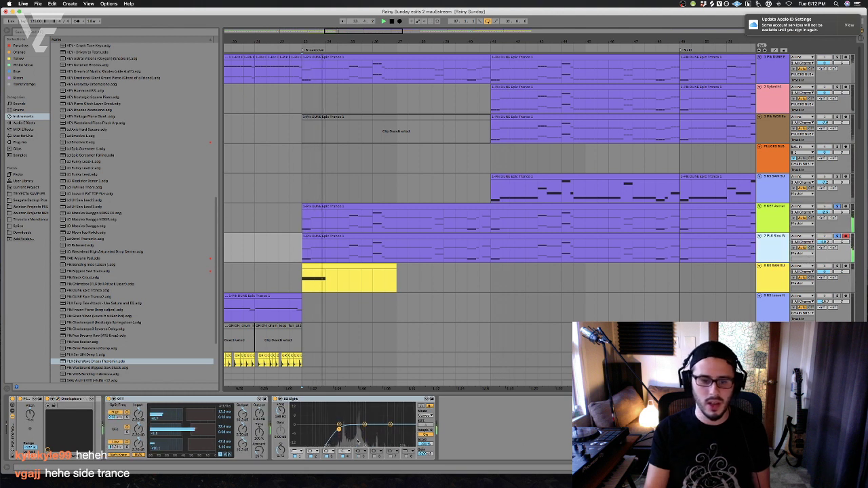
key(space)
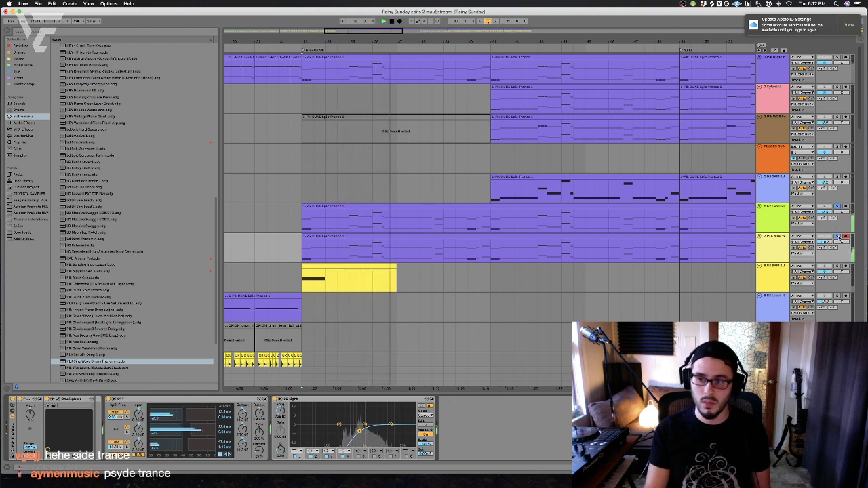
Insert an audio track below Astral Visions and take its audio input from the Astral Visions track
click(763, 216)
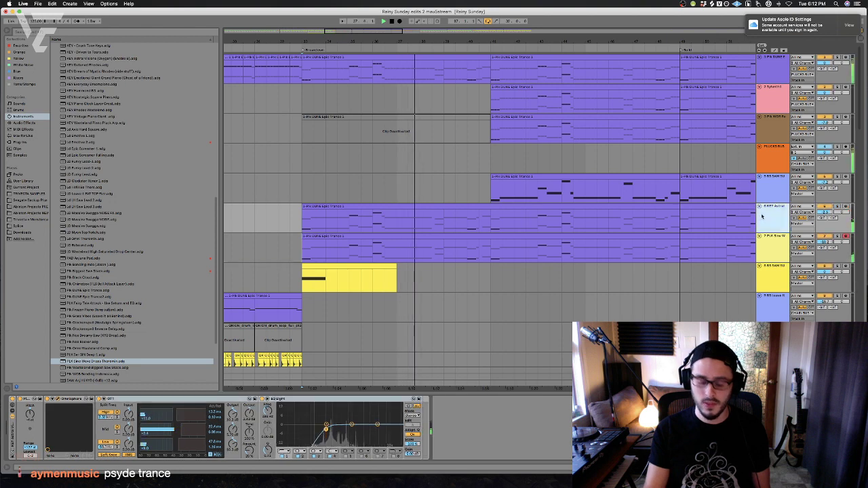
key(super+t)
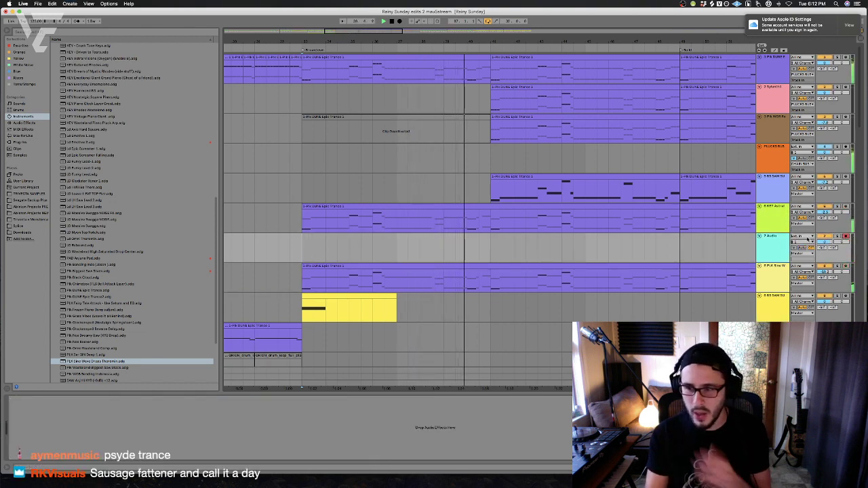
click(802, 236)
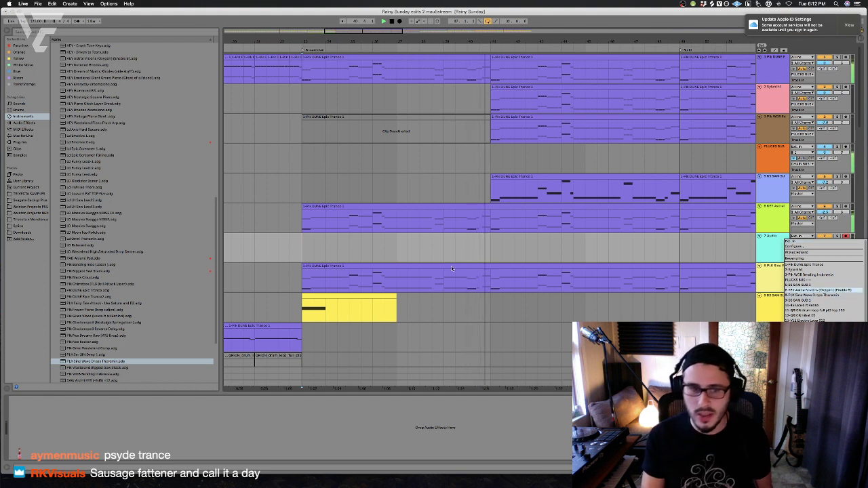
click(820, 289)
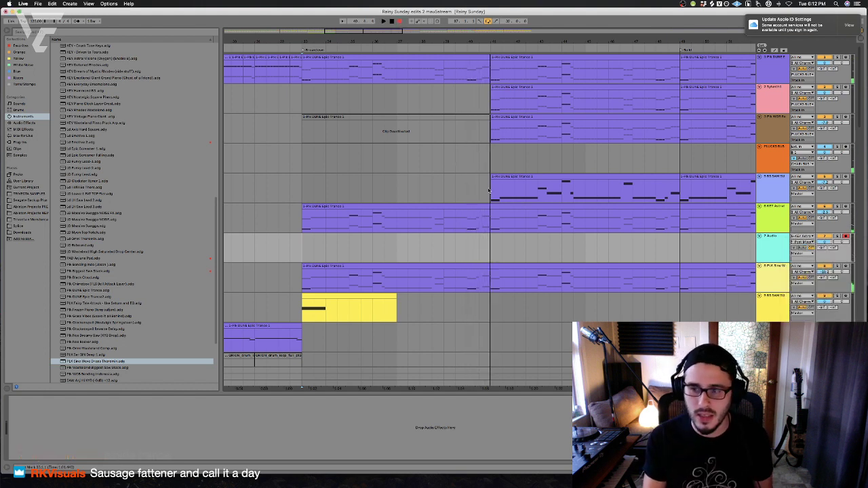
Record the Astral Visions part from bar 33, trim the take to eight bars and duplicate it from bar 41
key(F9)
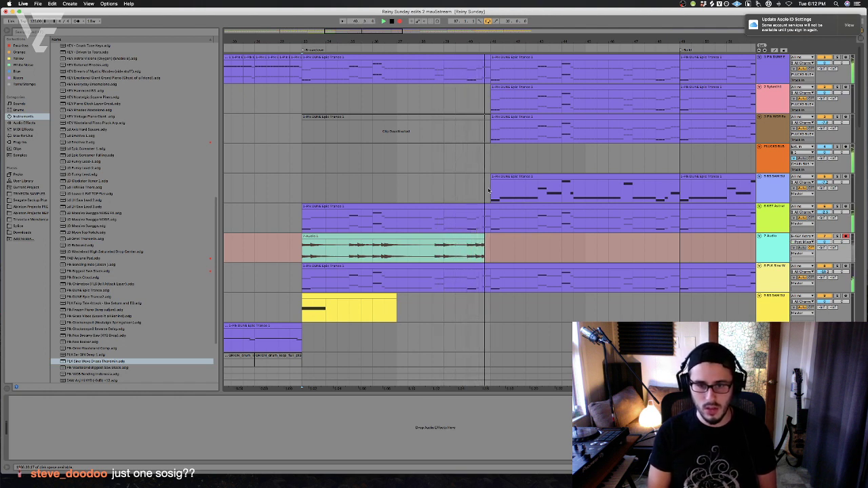
key(space)
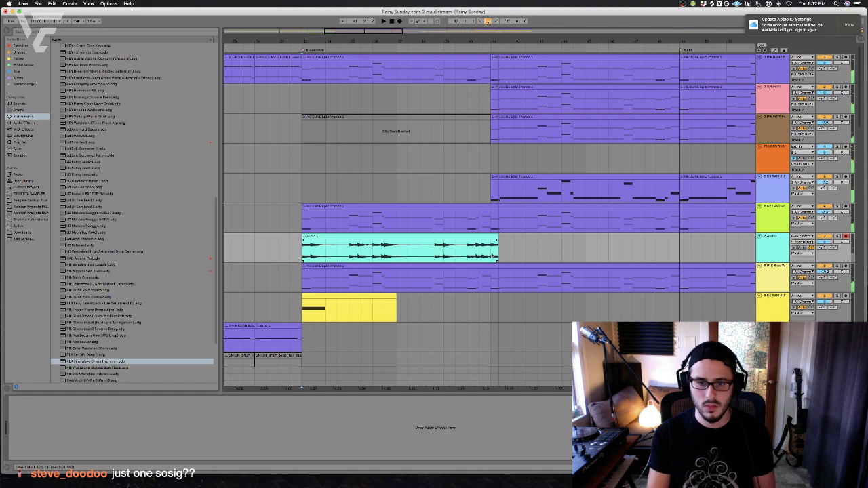
click(493, 256)
key(super+d)
scroll(440, 255, left, 3)
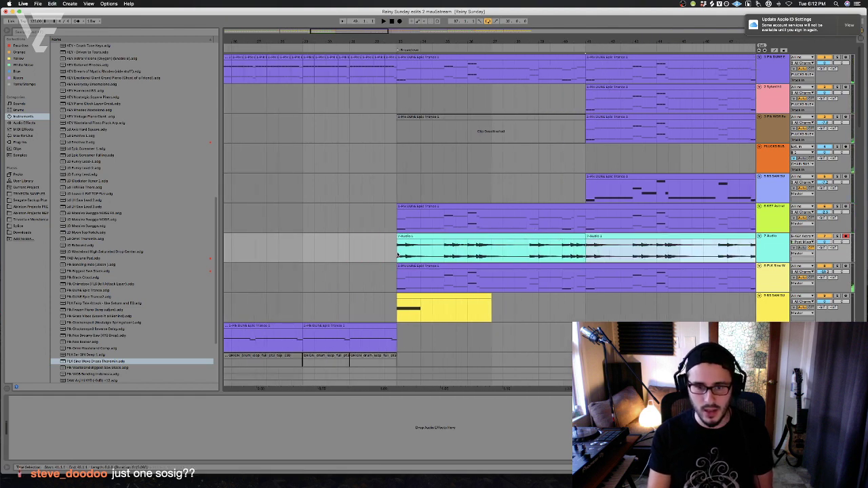
scroll(405, 252, left, 1)
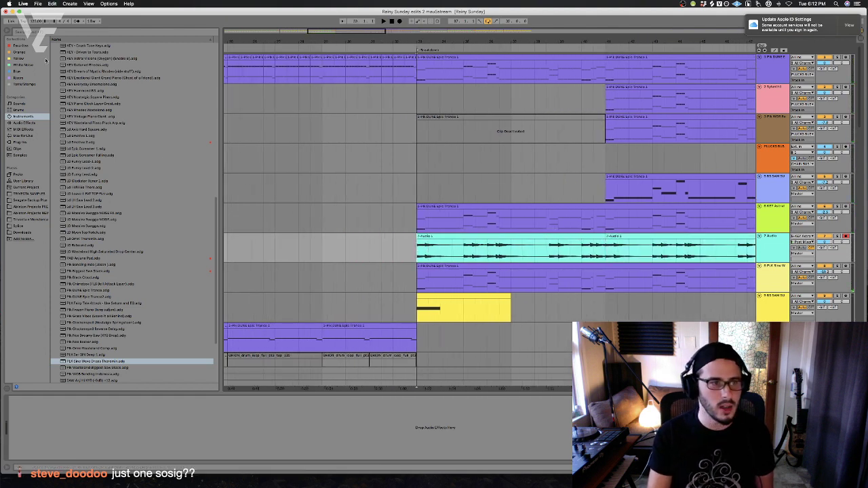
Look through the Dada Life plug-ins in the browser and play the transition into the Breakdown
click(30, 142)
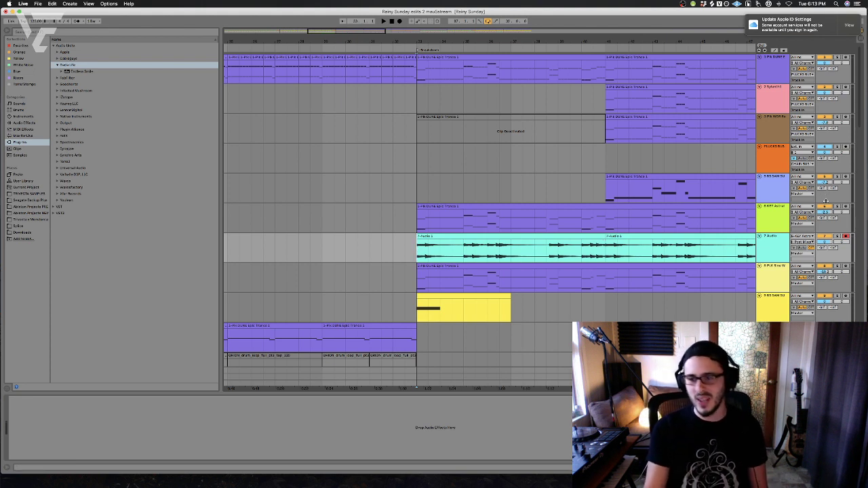
key(space)
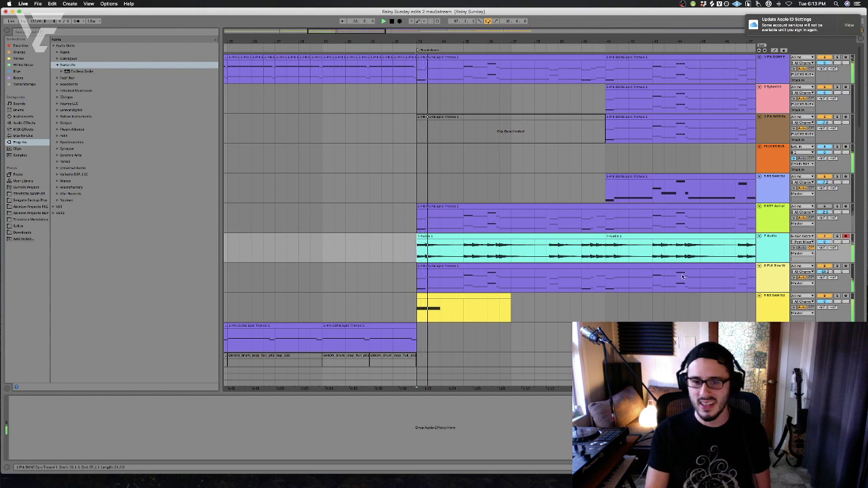
drag(417, 256, 424, 255)
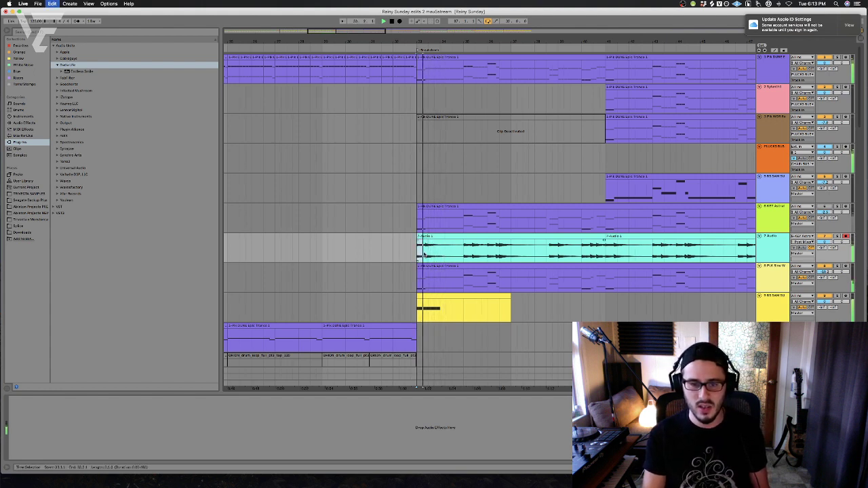
key(space)
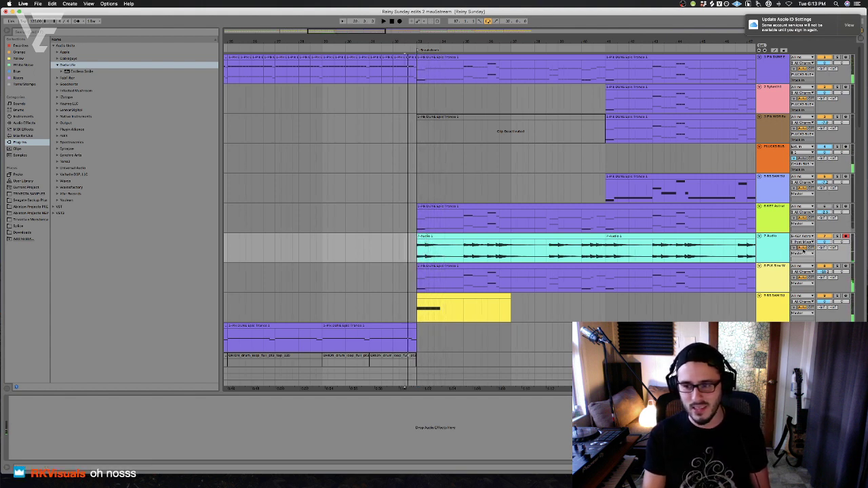
Insert a second audio track below and place a copy of the recording's first note on it, ending at bar 33
key(super+t)
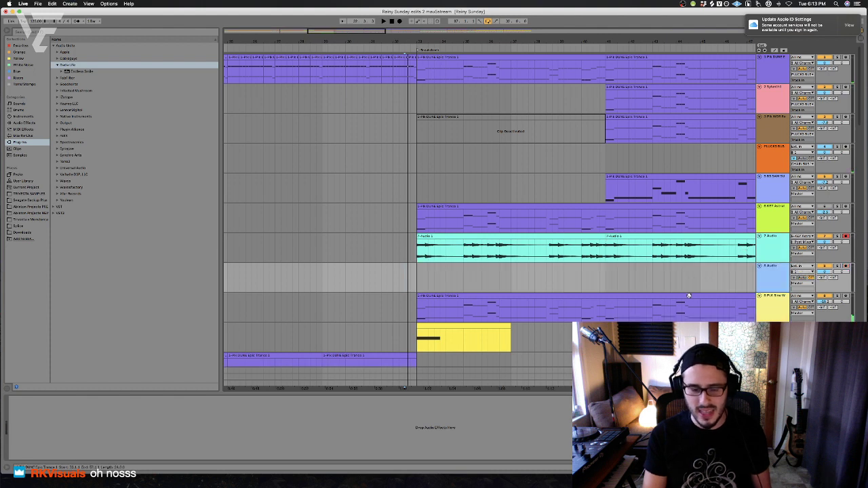
key(space)
click(416, 257)
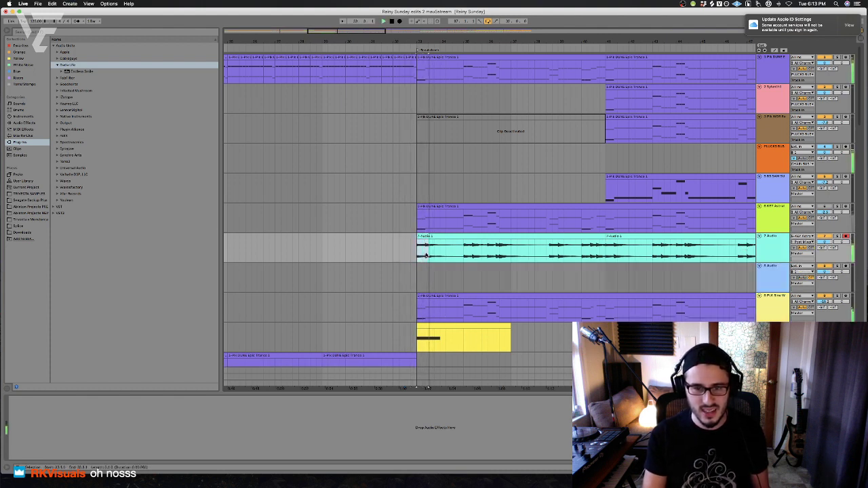
click(408, 278)
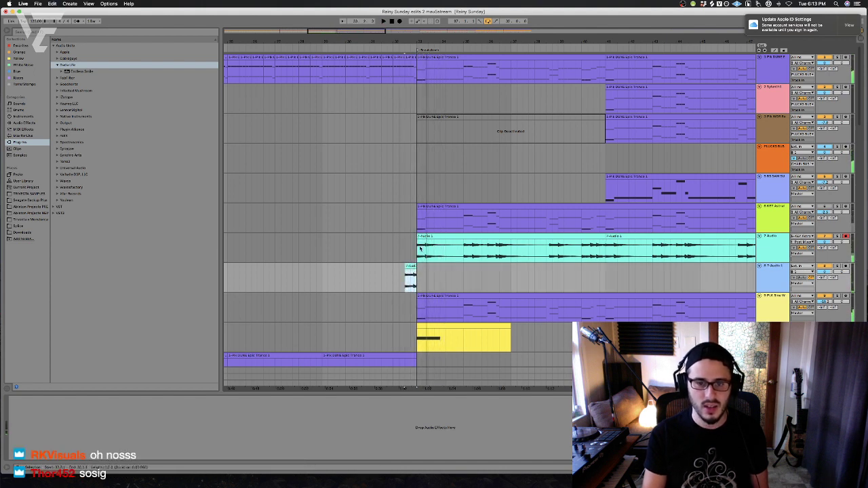
Shorten the start of the reversed clip before bar 33 and give it a fade-in
click(411, 268)
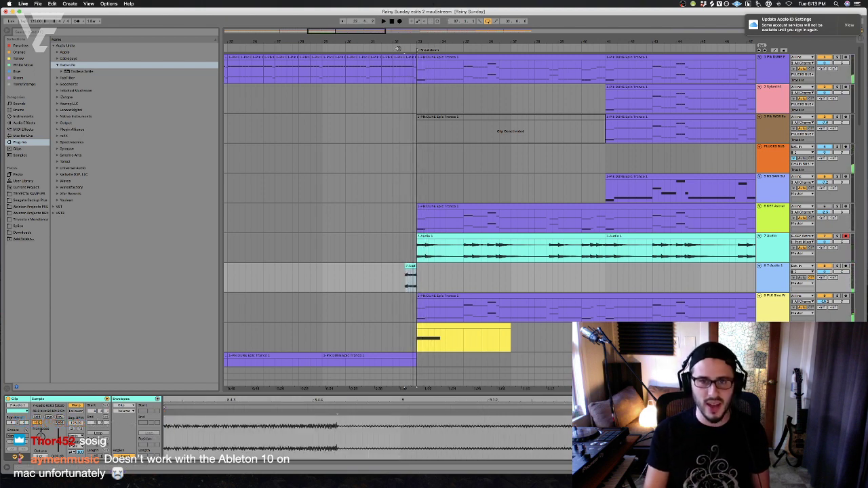
scroll(400, 201, up, 3)
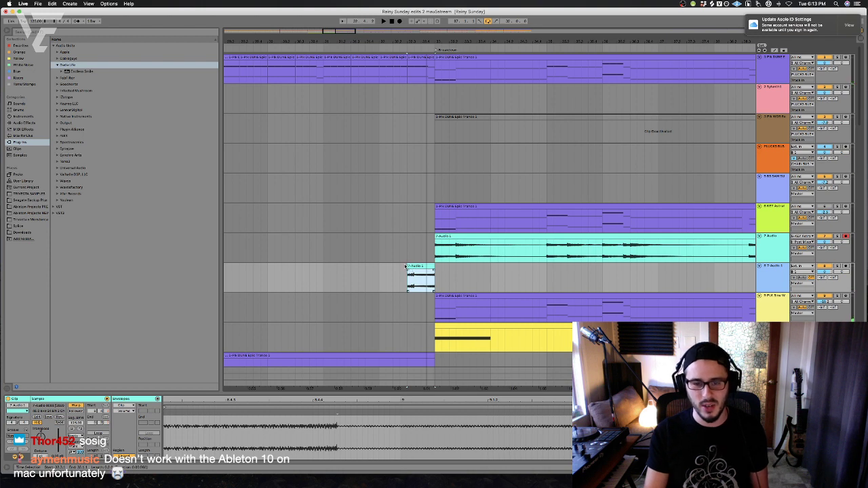
drag(407, 266, 433, 269)
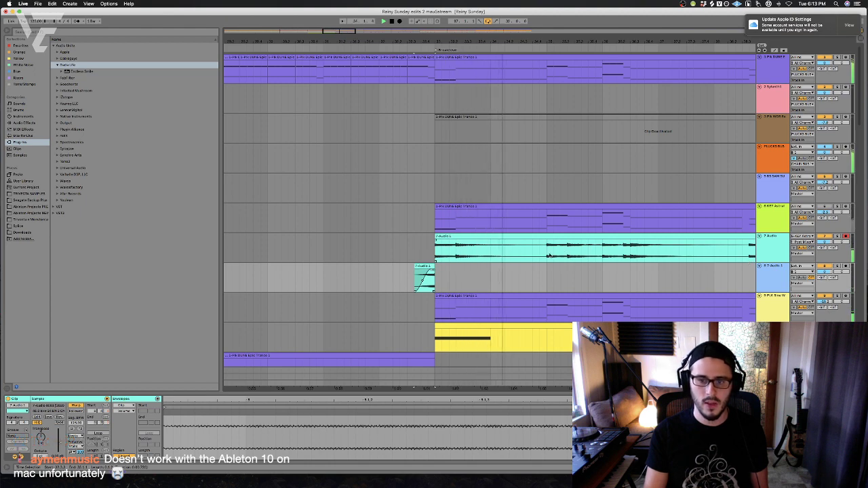
Place a reversed copy of the recording's bar 35 note directly before bar 35 on the second audio track and play it
click(538, 278)
key(super+v)
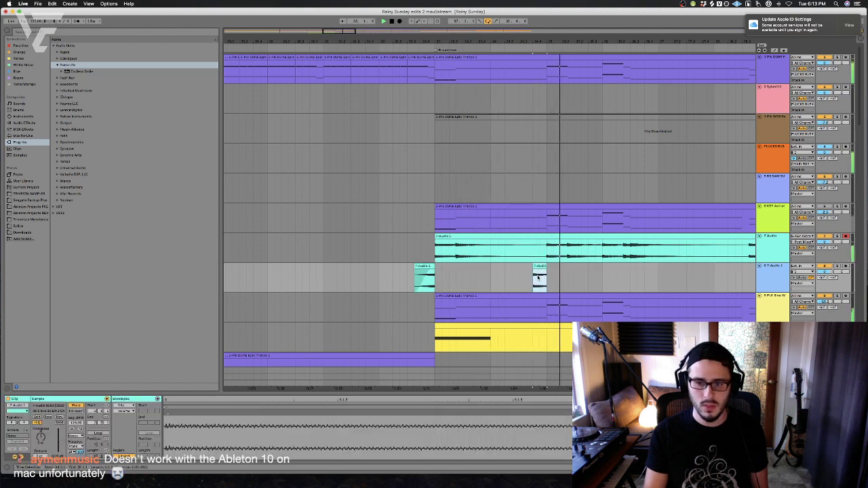
key(space)
key(space)
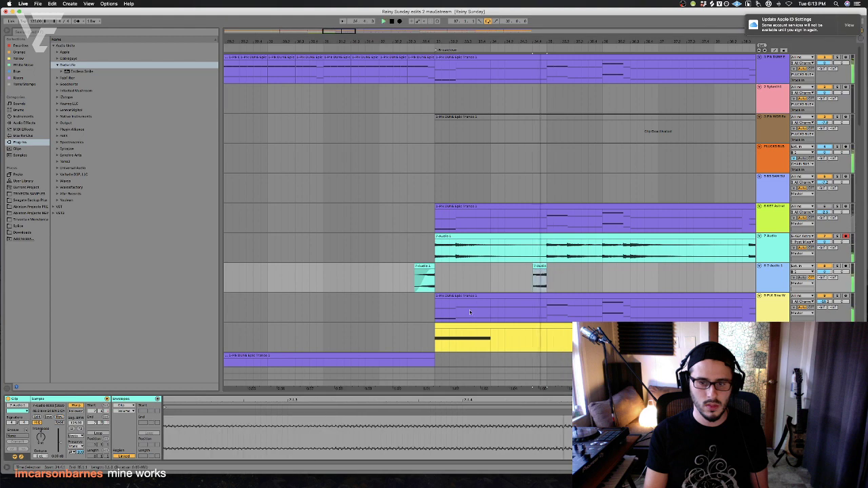
click(519, 290)
drag(535, 267, 546, 271)
drag(484, 47, 409, 341)
click(400, 278)
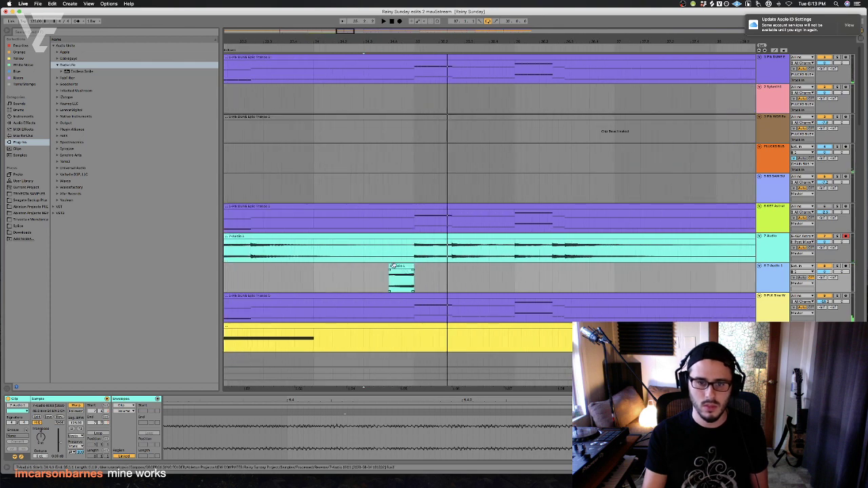
Change the transposition and warp mode of the reversed clip before bar 35, and lengthen it with a fade-in
key(space)
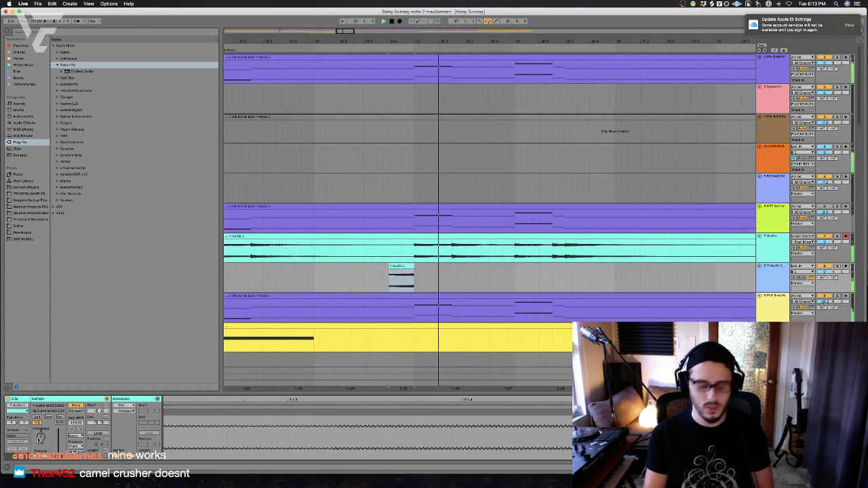
click(72, 438)
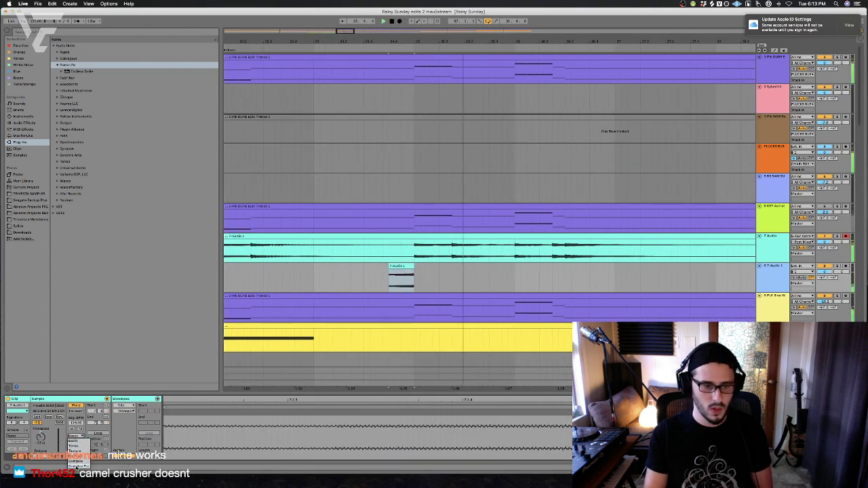
click(70, 451)
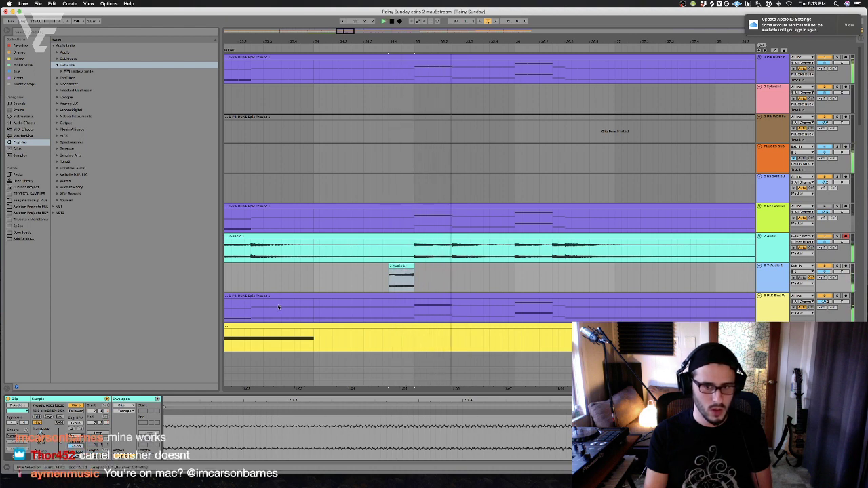
mouse_move(389, 275)
mouse_down()
mouse_move(347, 273)
mouse_move(405, 269)
mouse_move(386, 286)
mouse_up()
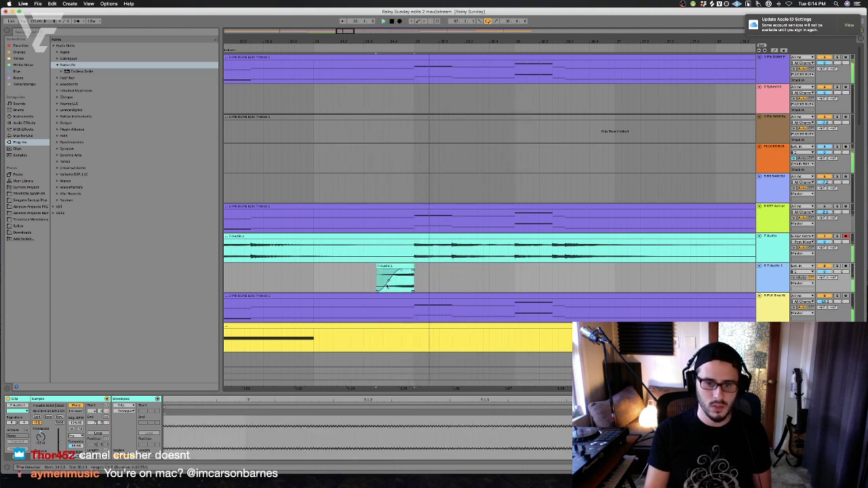
Play the Breakdown transition with the reversed notes leading into bars 33 and 35
scroll(380, 285, left, 4)
click(301, 273)
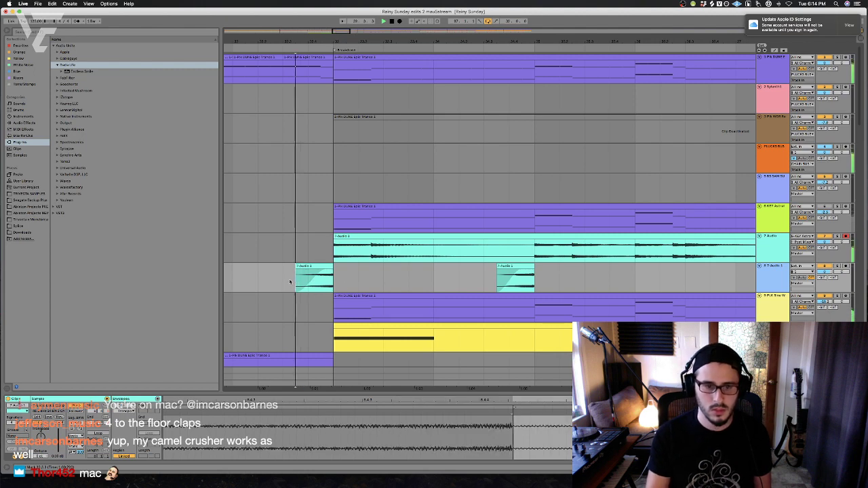
click(264, 286)
scroll(264, 287, left, 3)
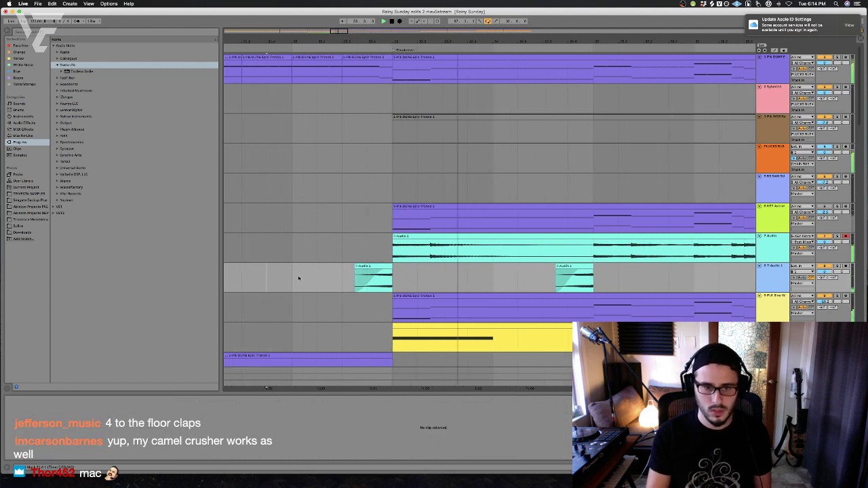
drag(376, 277, 350, 277)
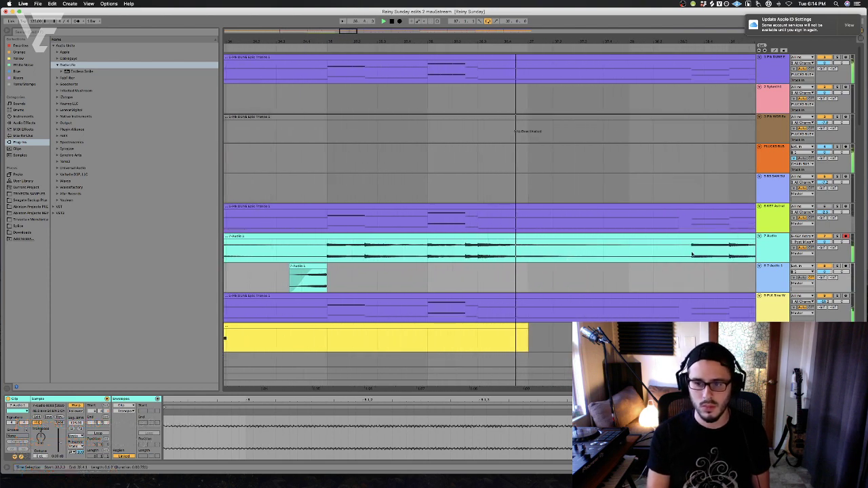
Place a reversed copy of the recorded note in bar 38 directly before it on the second audio track and fade it in
drag(692, 250, 754, 249)
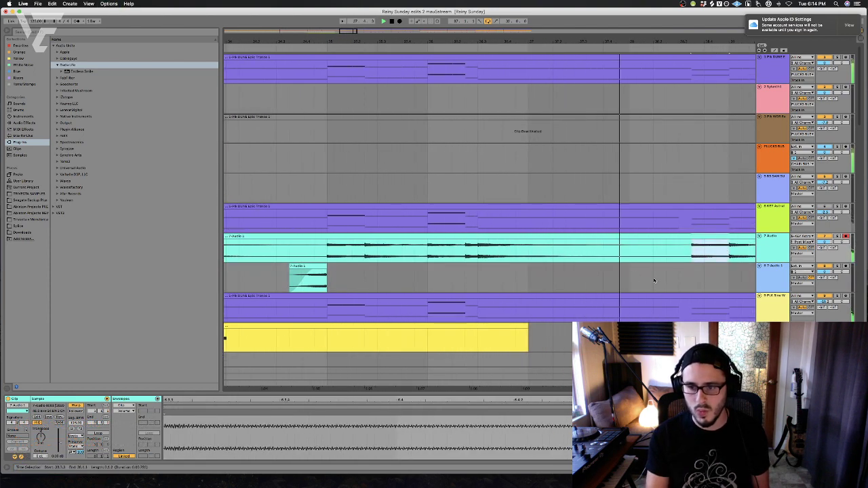
drag(653, 281, 753, 281)
drag(691, 251, 651, 281)
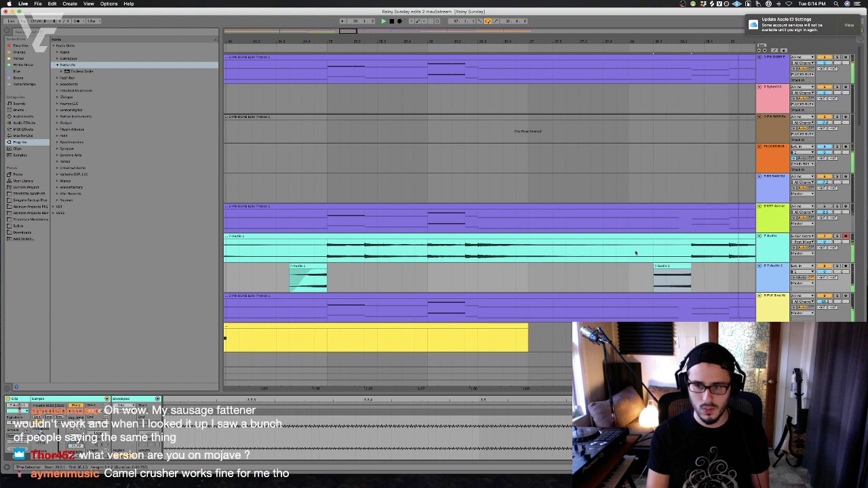
click(620, 281)
drag(655, 270, 671, 270)
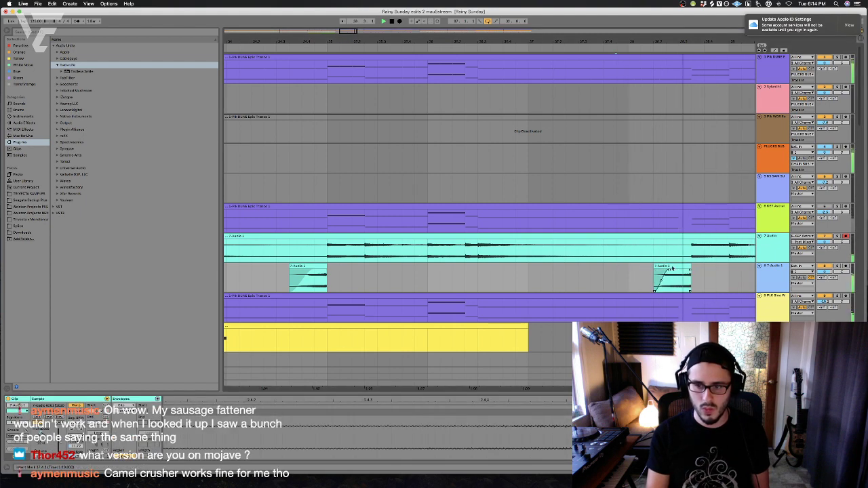
Try a copy of the reversed note directly before bar 40 on the second audio track with adjusted clip settings, and delete it
scroll(681, 265, right, 8)
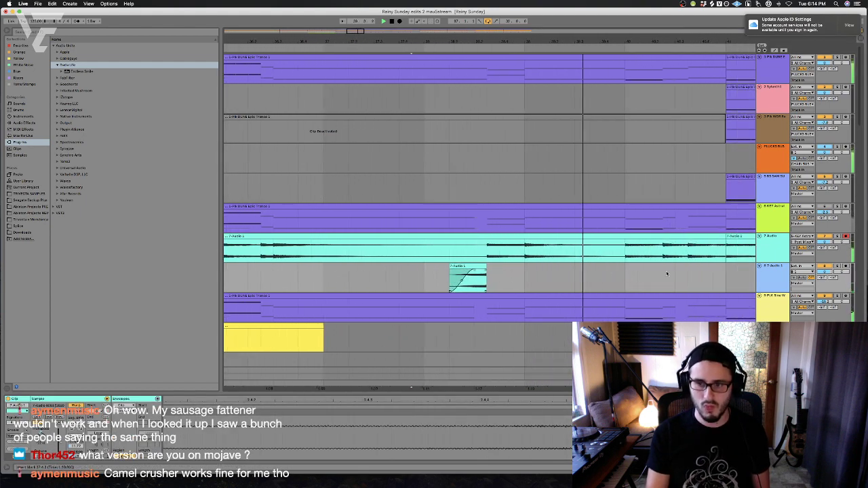
click(589, 280)
key(ctrl+v)
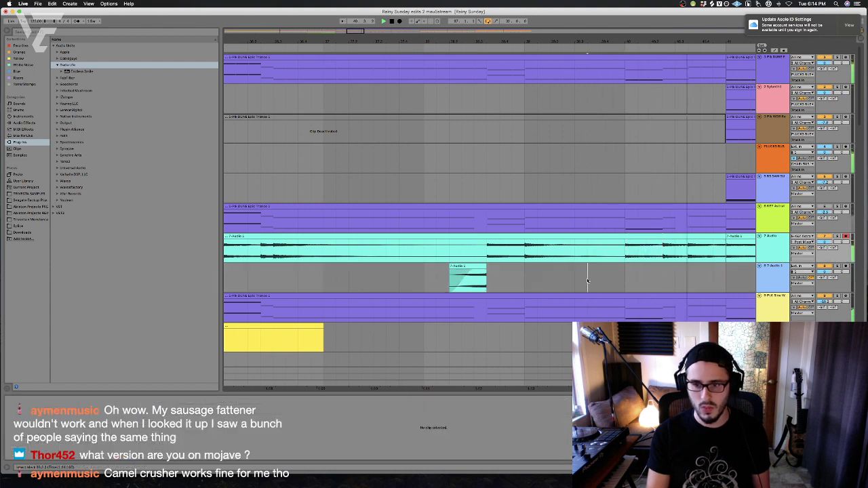
click(51, 425)
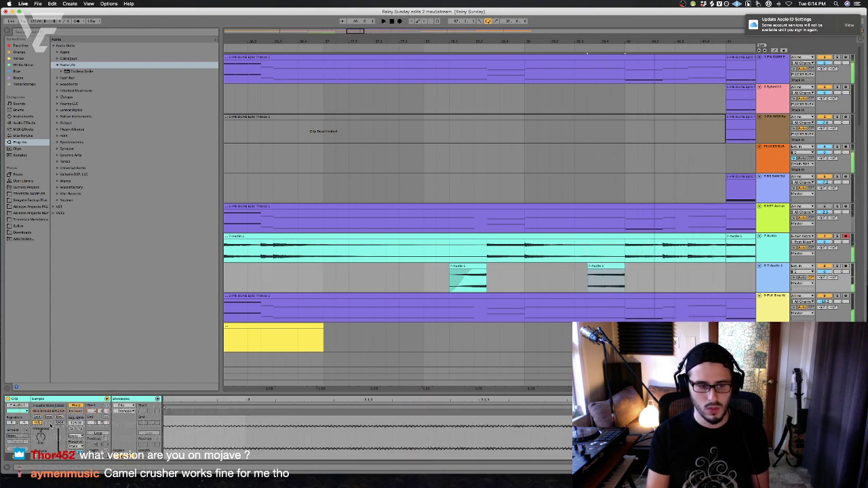
click(74, 445)
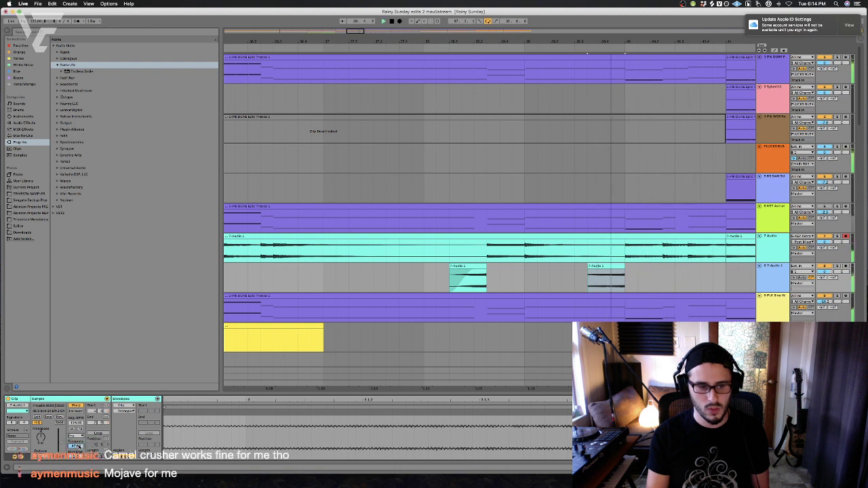
click(593, 265)
key(Delete)
Duplicate the reversed notes in bars 33 to 41 of the second audio track into the following eight bars
key(minus)
key(minus)
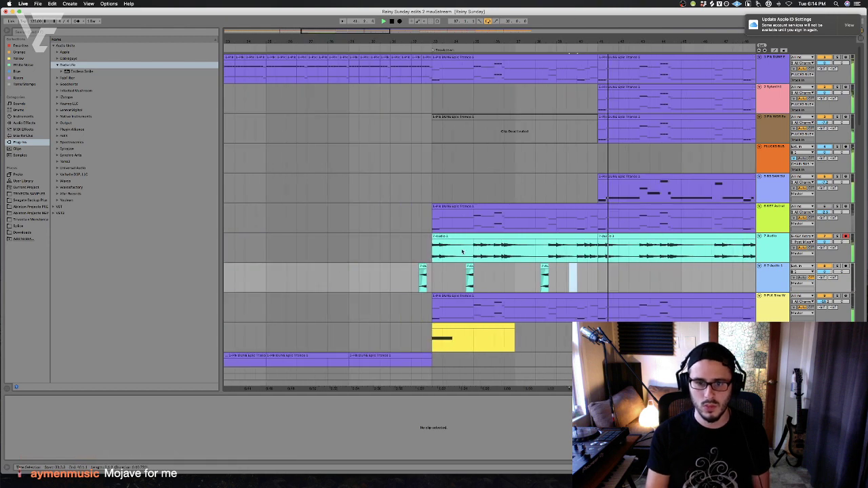
drag(425, 279, 595, 269)
key(super+d)
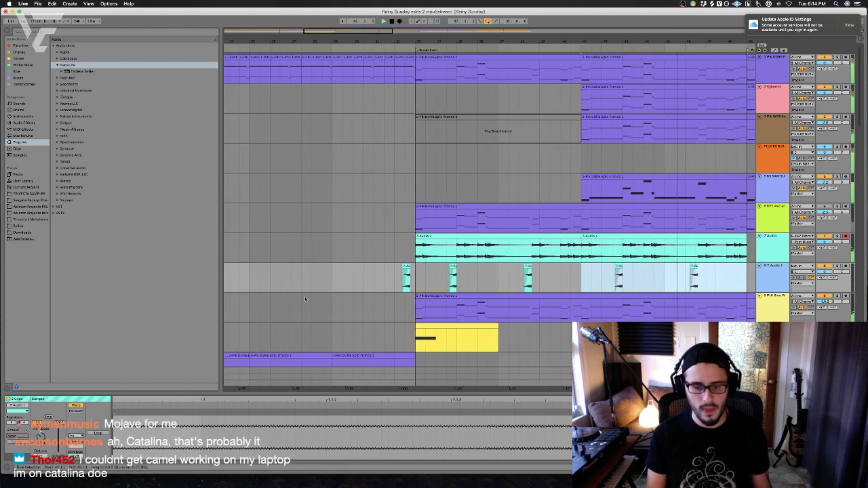
Play the section leading into the Breakdown and review the drum, reverse key and orange synth tracks further down
click(281, 294)
scroll(281, 295, left, 2)
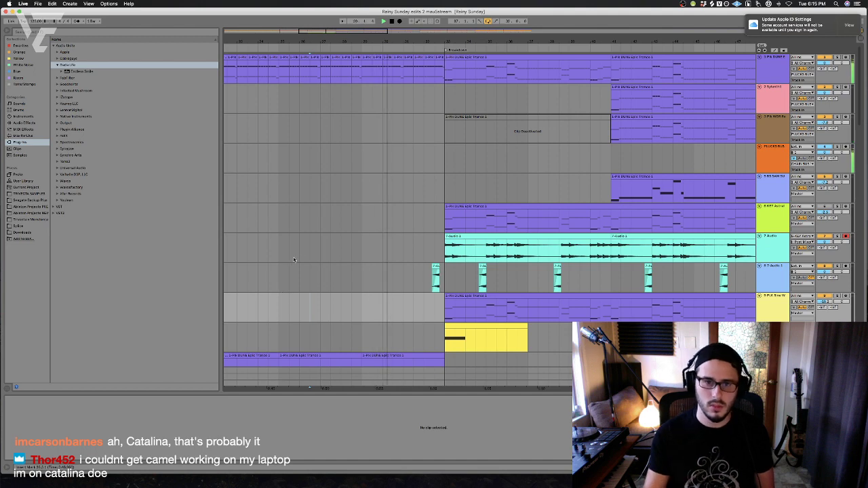
scroll(362, 270, down, 3)
scroll(362, 271, down, 20)
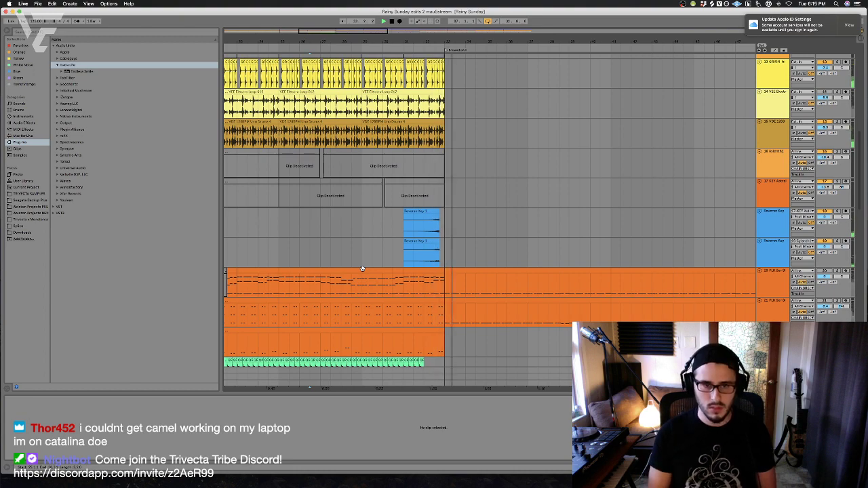
scroll(362, 271, left, 5)
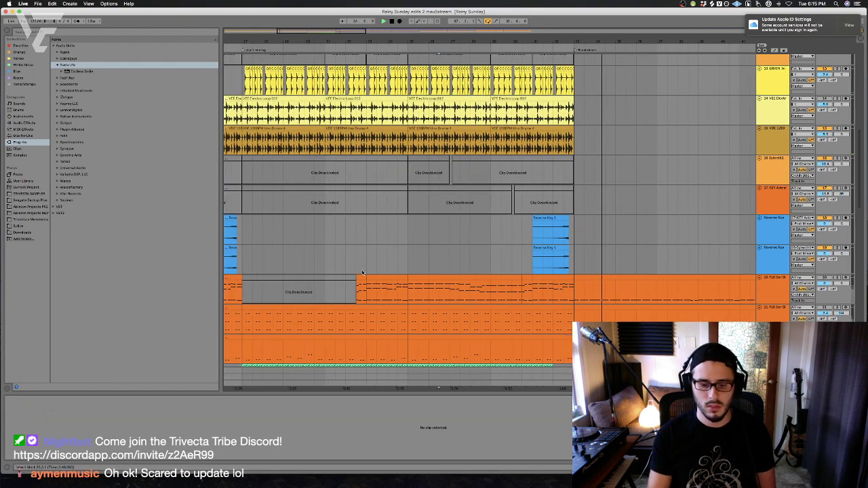
scroll(363, 273, up, 10)
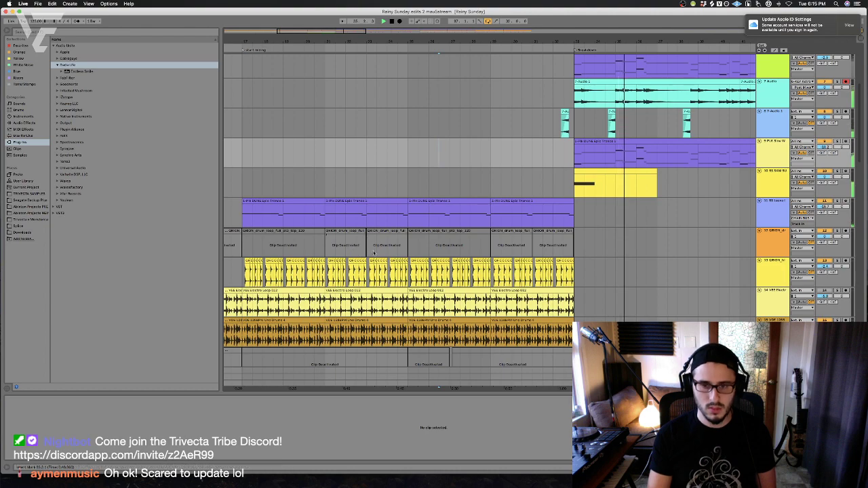
scroll(498, 248, up, 6)
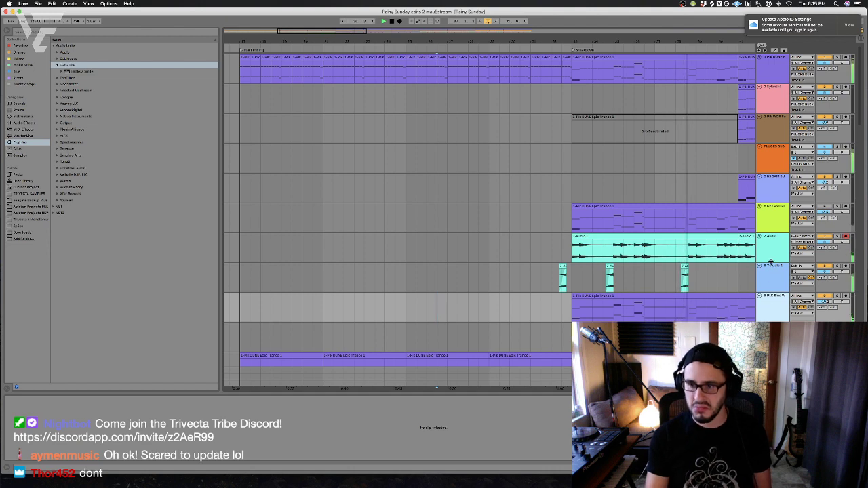
Deactivate the reversed note clips in bars 38 and 46 on the second audio track and play the Breakdown from bar 33
click(560, 283)
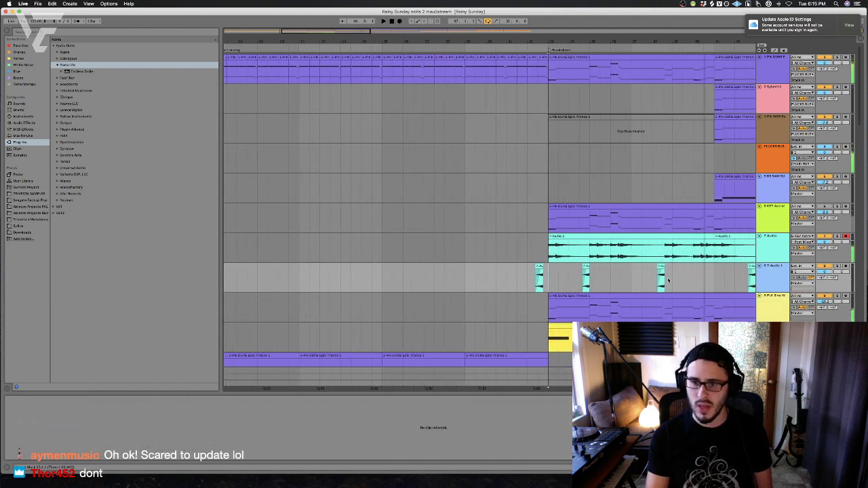
click(662, 280)
drag(642, 280, 668, 281)
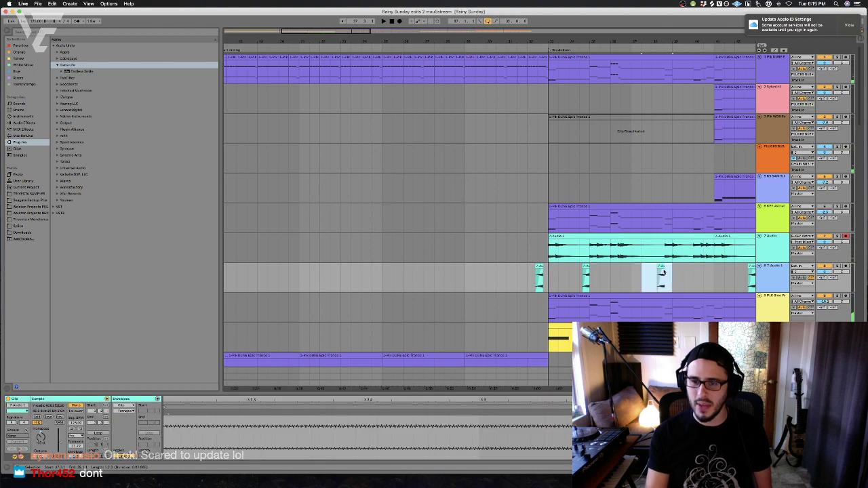
click(661, 268)
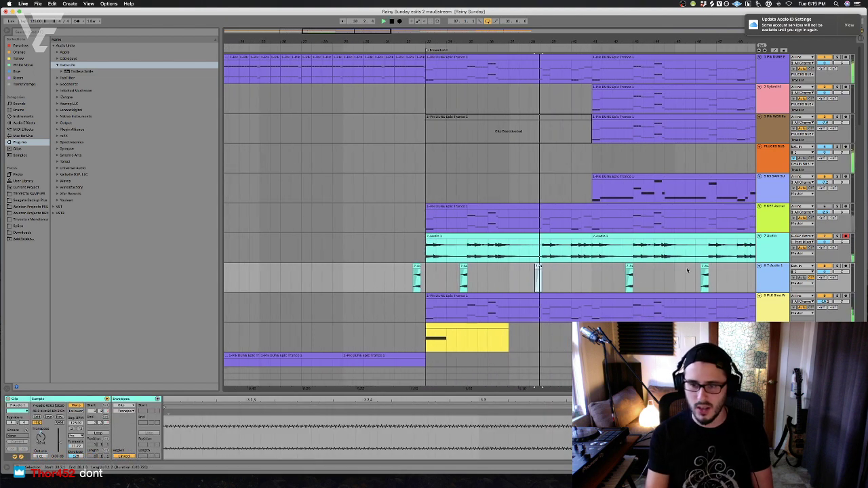
click(428, 256)
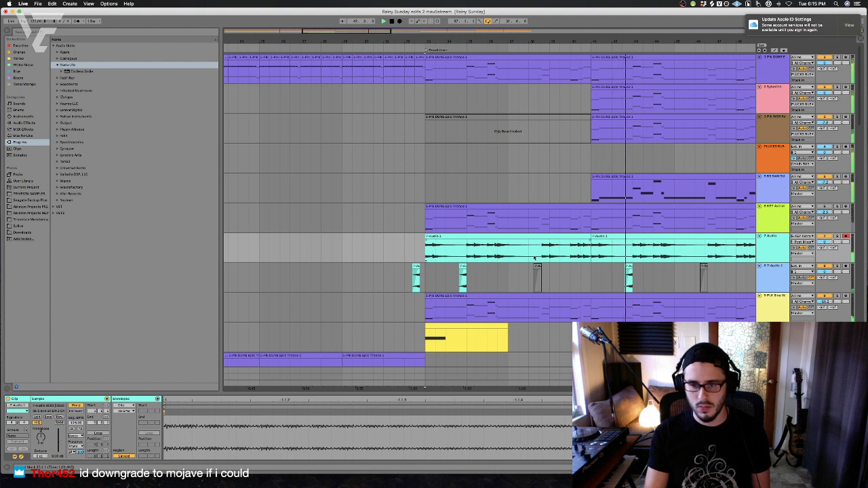
drag(540, 252, 552, 254)
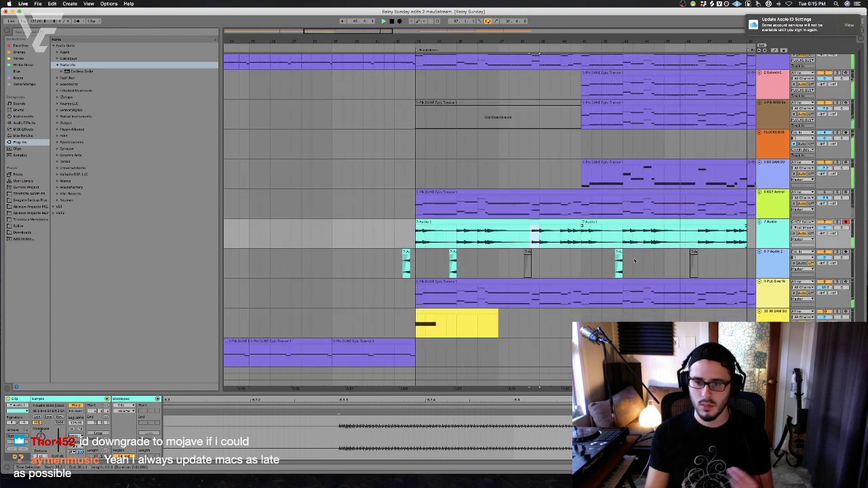
Copy the row of clap clips from the start of the Build to bar 41 on the same track
scroll(526, 249, down, 10)
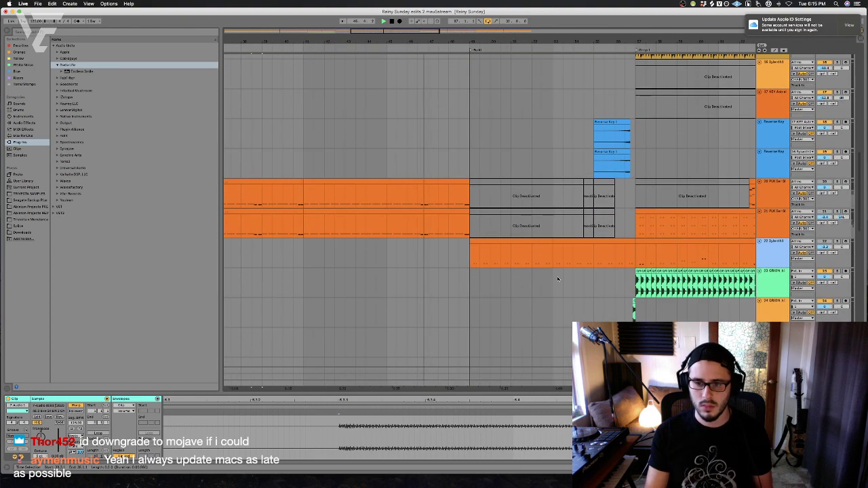
scroll(583, 285, down, 10)
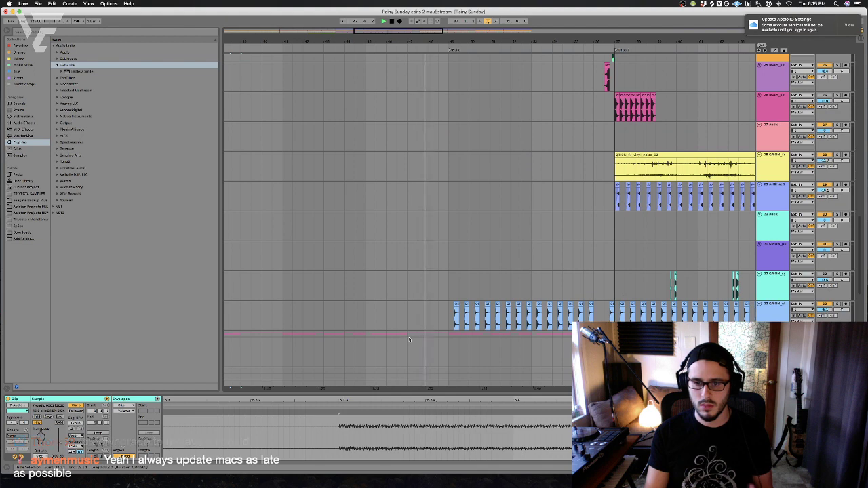
drag(447, 318, 591, 316)
scroll(584, 315, right, 10)
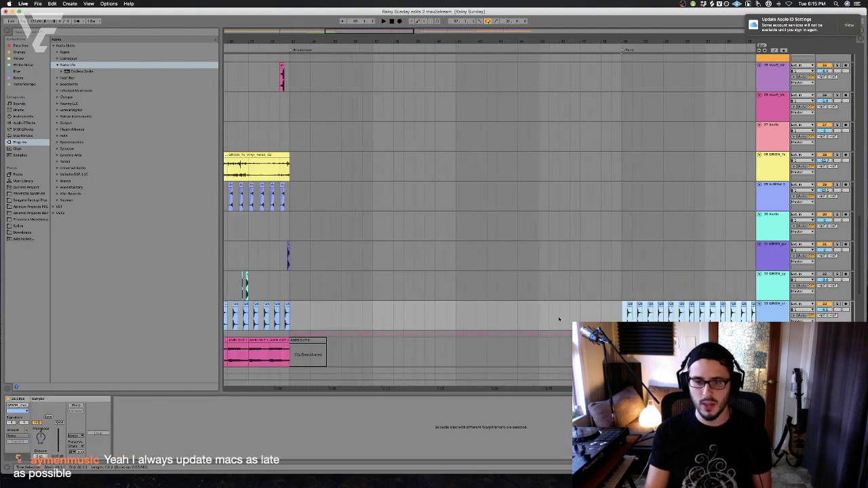
click(529, 316)
key(super+v)
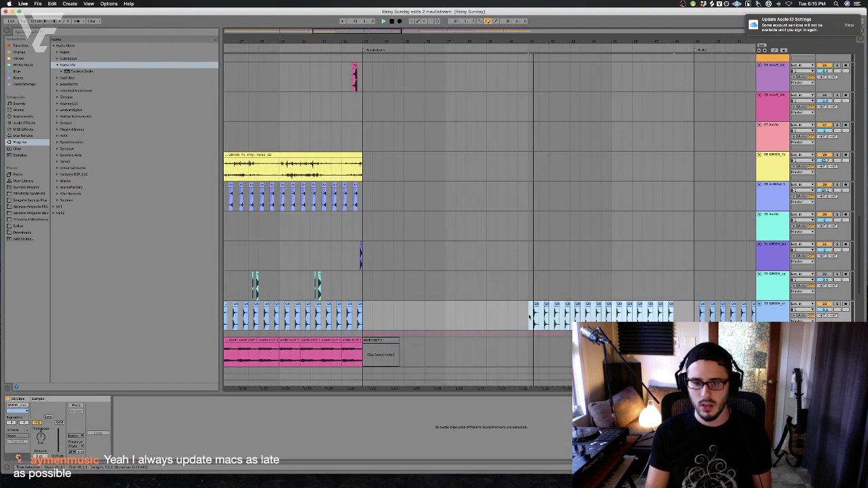
Copy the first clap of bar 41 into the last half bar before bar 41 and play it
key(space)
drag(528, 316, 538, 317)
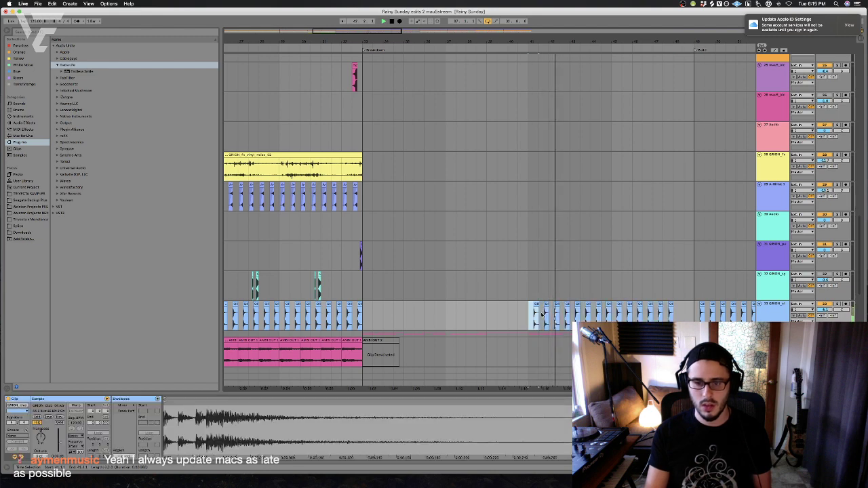
key(super+c)
click(516, 317)
key(super+v)
key(space)
key(space)
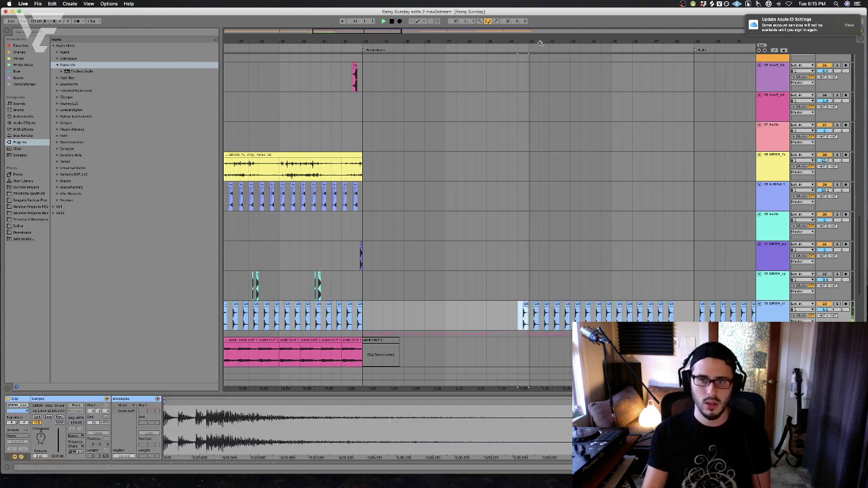
Add a track below the claps, search all samples for a ride, and place the selected Au5 house ride cymbal directly before bar 41
key(plus)
key(super+shift+t)
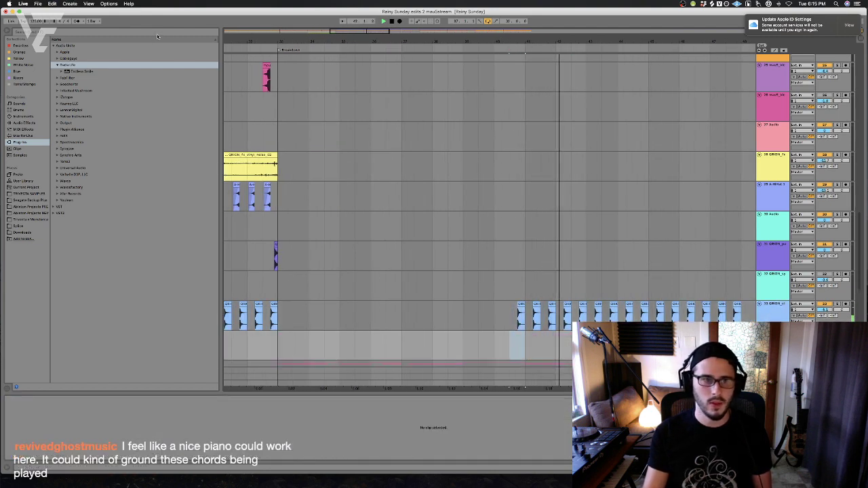
click(162, 33)
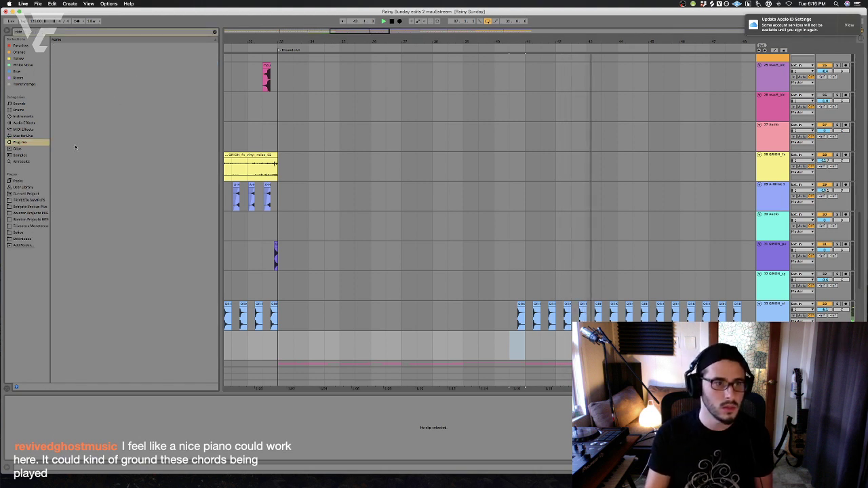
click(27, 163)
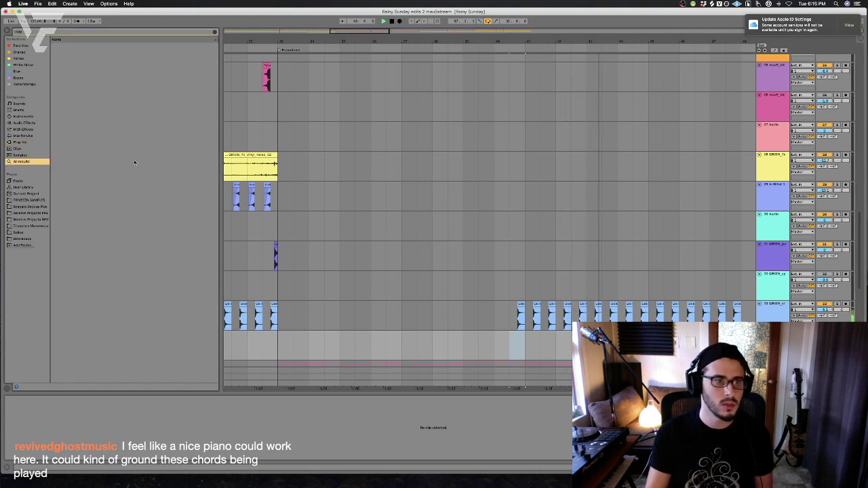
click(91, 85)
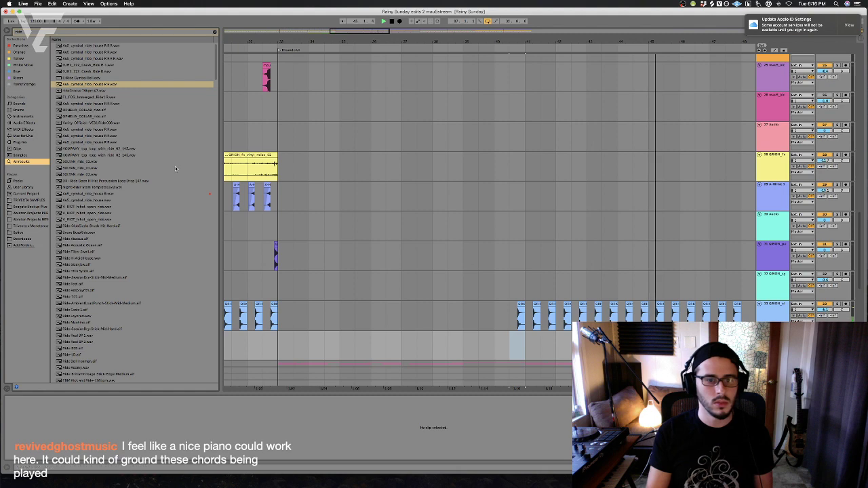
drag(90, 85, 516, 345)
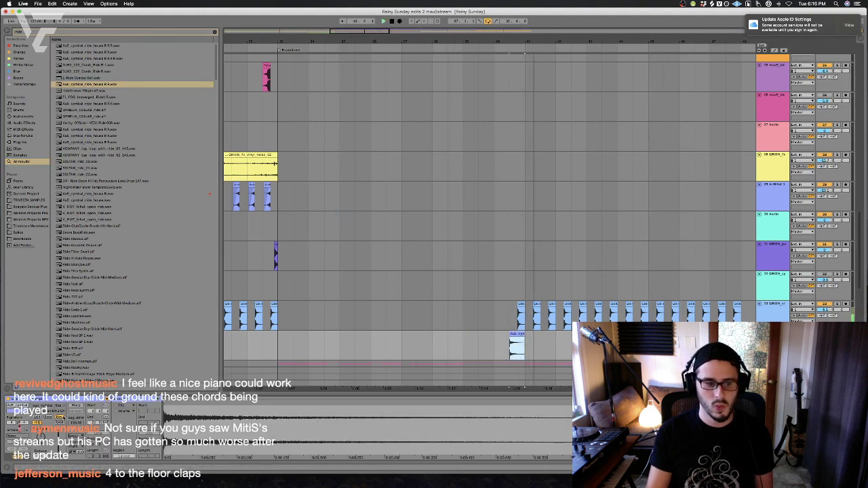
Reverse the ride cymbal clip and shift it so that its end meets the first clap before bar 41
key(r)
key(space)
key(space)
drag(499, 39, 499, 89)
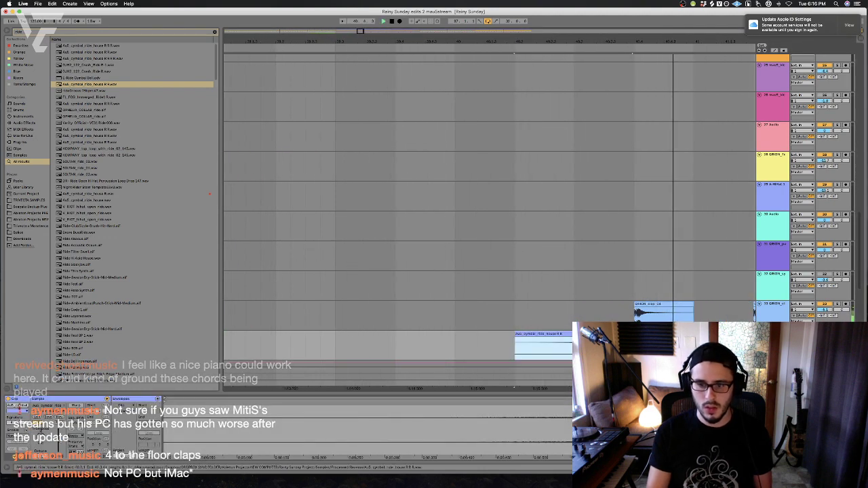
mouse_move(542, 334)
mouse_down()
mouse_move(534, 333)
mouse_move(546, 333)
mouse_up()
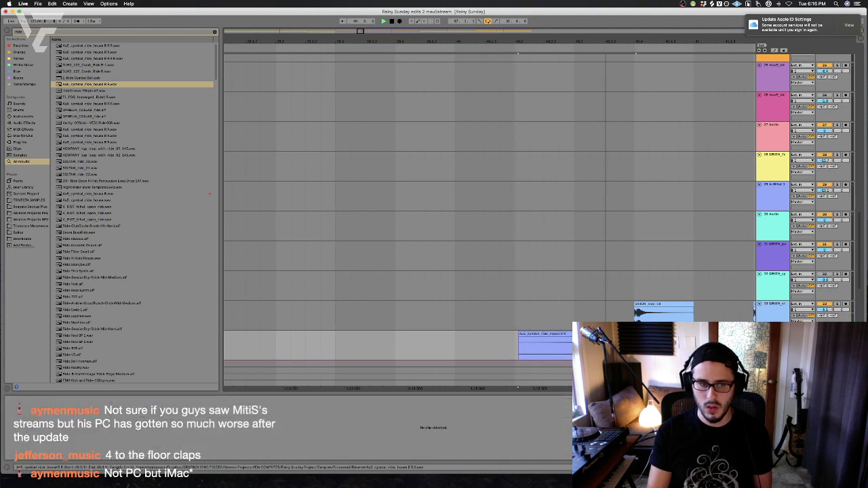
Copy the Au5_fall_noise_02 clip from the start of the Breakdown to bar 41 on the same track
drag(543, 38, 544, 17)
scroll(482, 192, left, 8)
scroll(508, 230, down, 10)
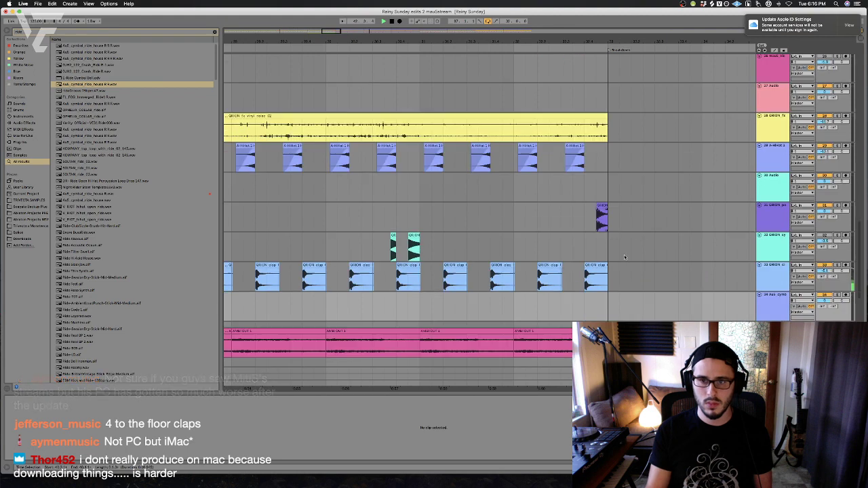
click(625, 144)
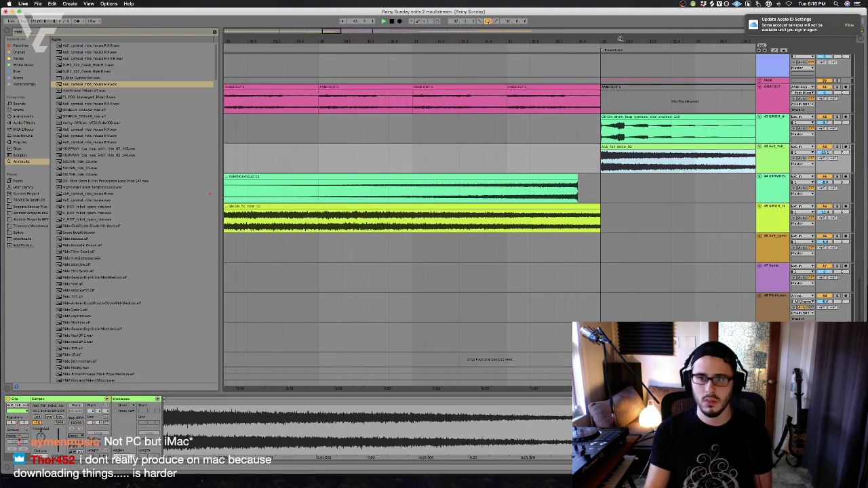
scroll(500, 180, right, 5)
click(352, 161)
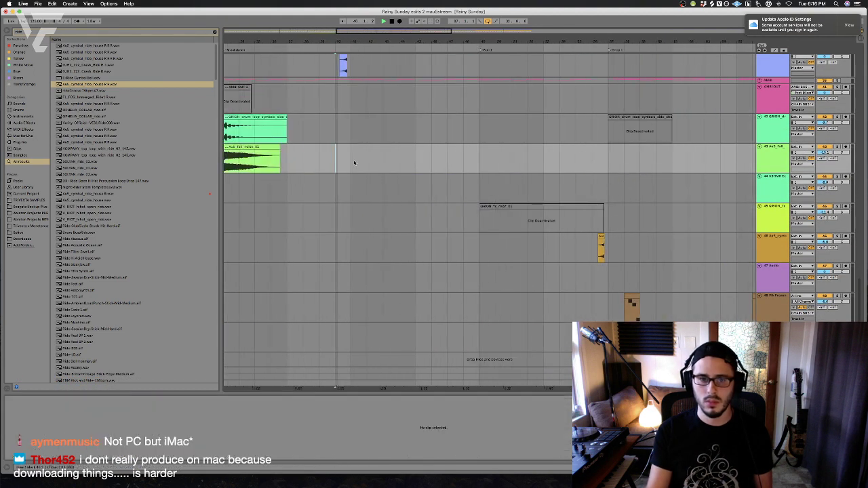
key(super+v)
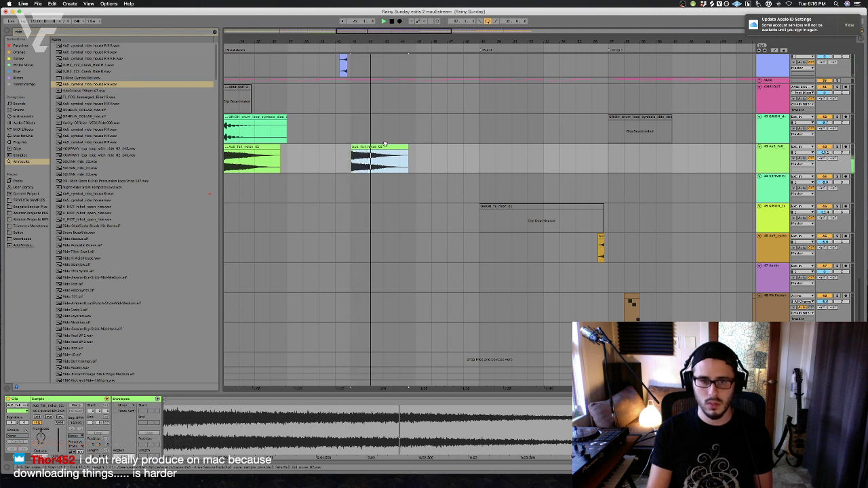
Leave the sample search and load ValhallaShimmer from the Valhalla plug-ins onto the fall noise track
key(Escape)
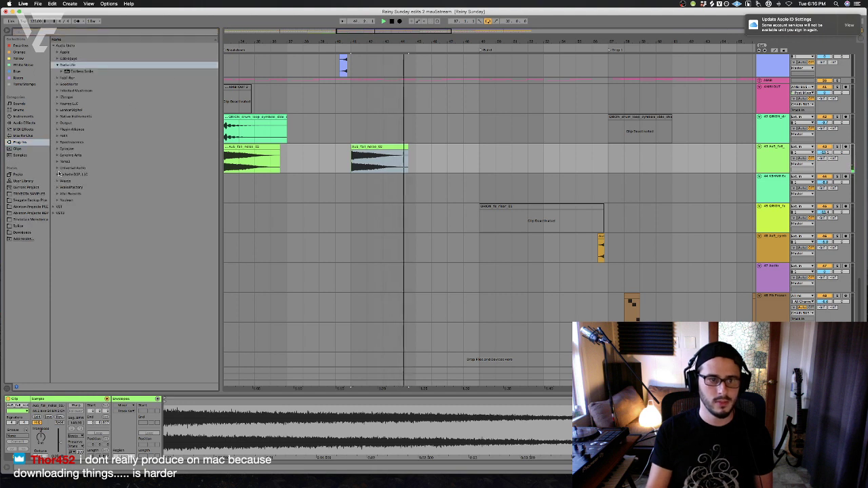
click(67, 167)
click(57, 167)
double_click(81, 182)
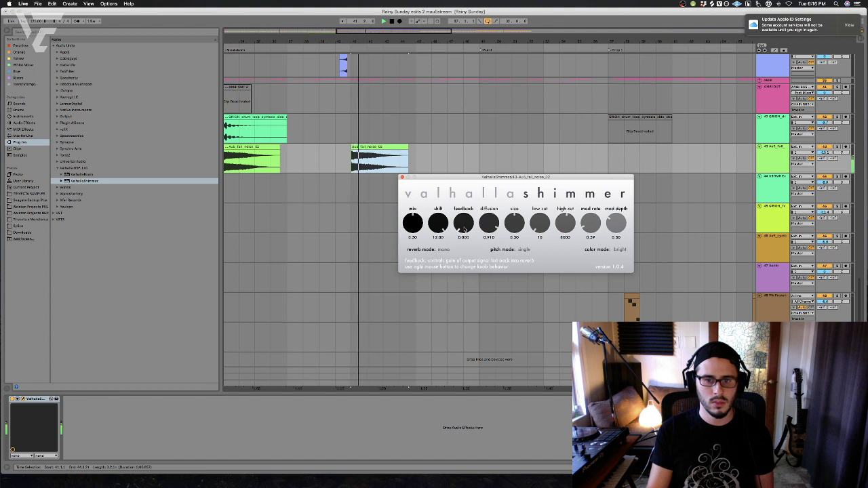
Set the shimmer reverb on the fall noise to bigStereo mode with feedback 0.584, low cut 930 and high cut 6330
drag(461, 237, 461, 230)
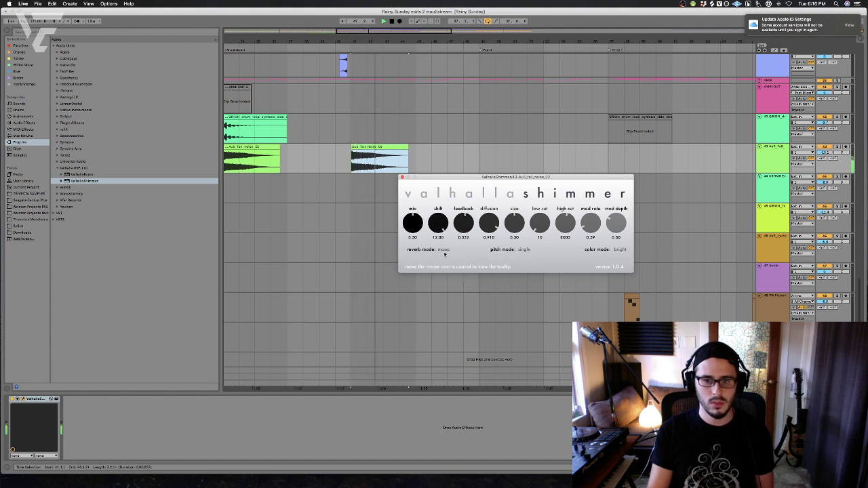
click(444, 249)
click(449, 257)
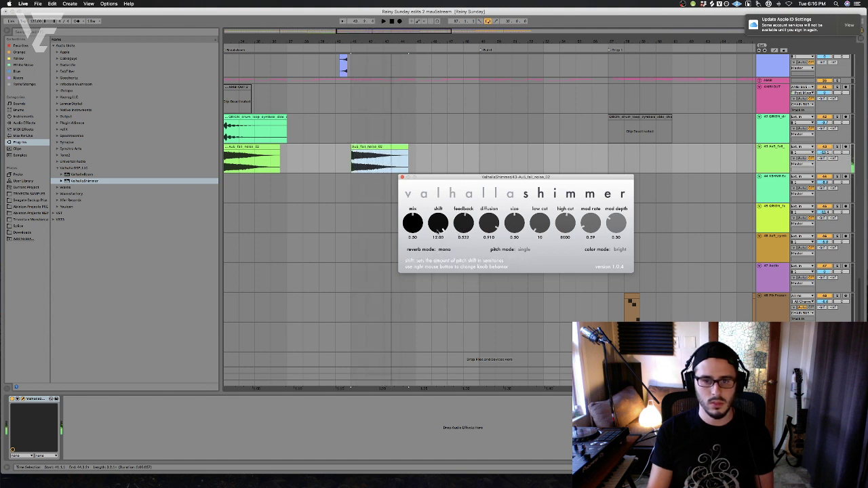
drag(562, 223, 540, 217)
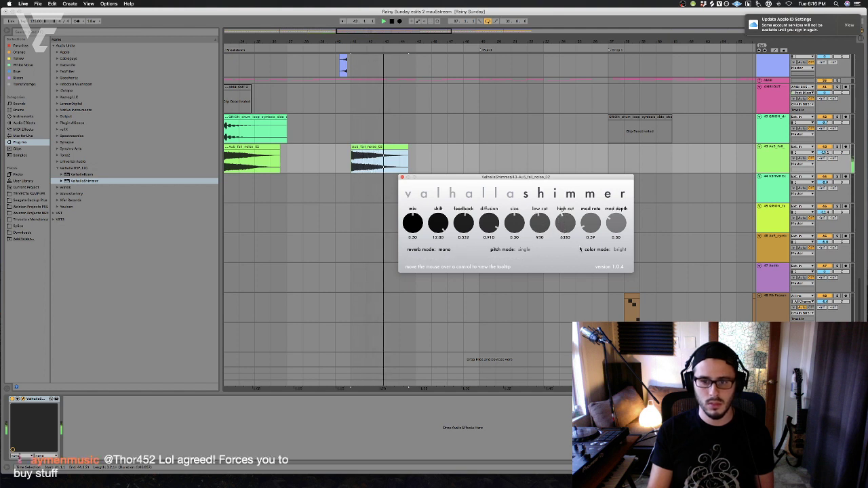
click(449, 250)
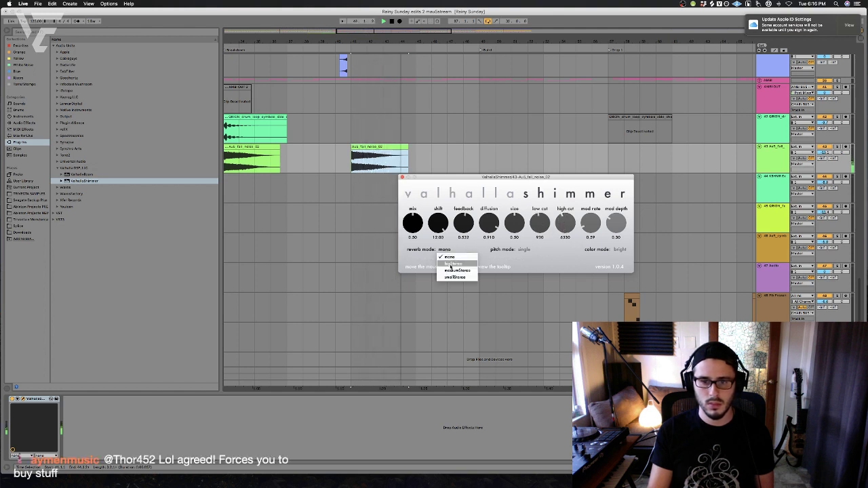
click(450, 255)
drag(458, 232, 459, 228)
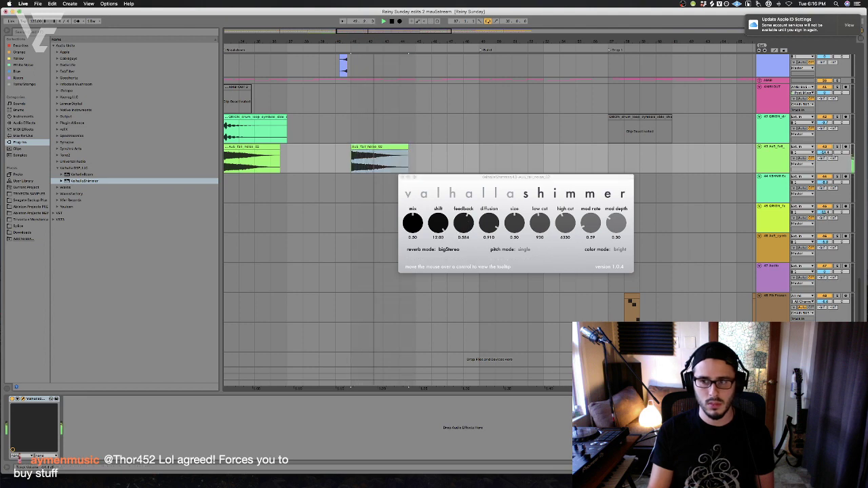
Play the transition into the Breakdown from a few bars earlier, close the shimmer window and save the project
scroll(459, 158, left, 5)
scroll(397, 160, left, 1)
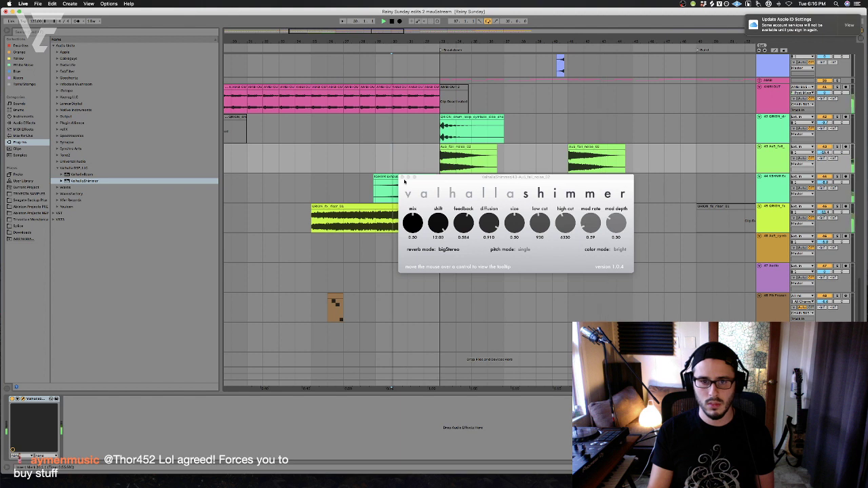
click(402, 176)
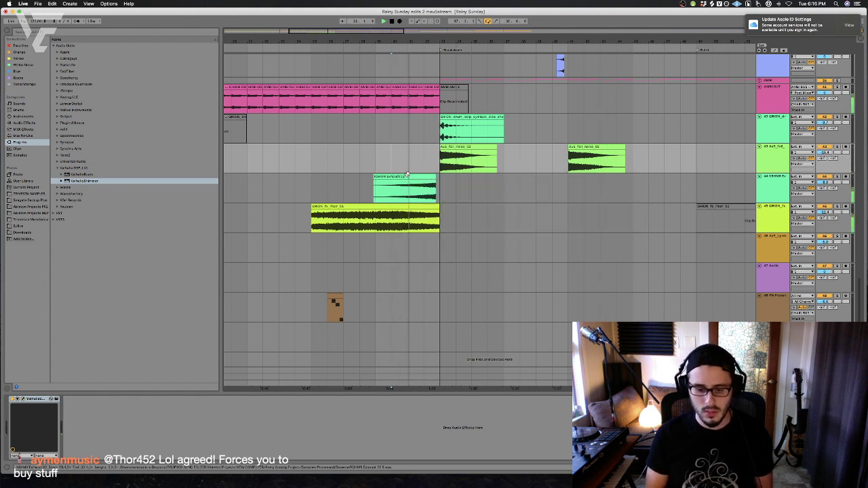
key(super+s)
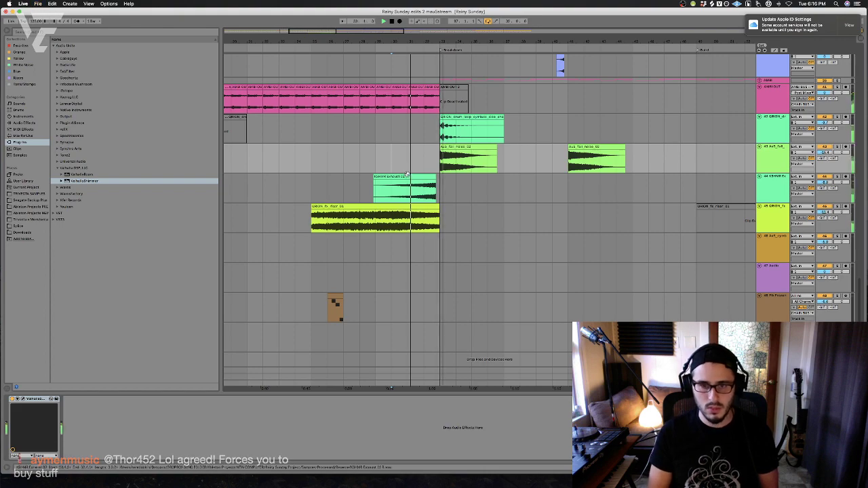
Add an audio track named SUB below the saw sub bass track, arm it and take its input from that bass track
scroll(421, 180, up, 10)
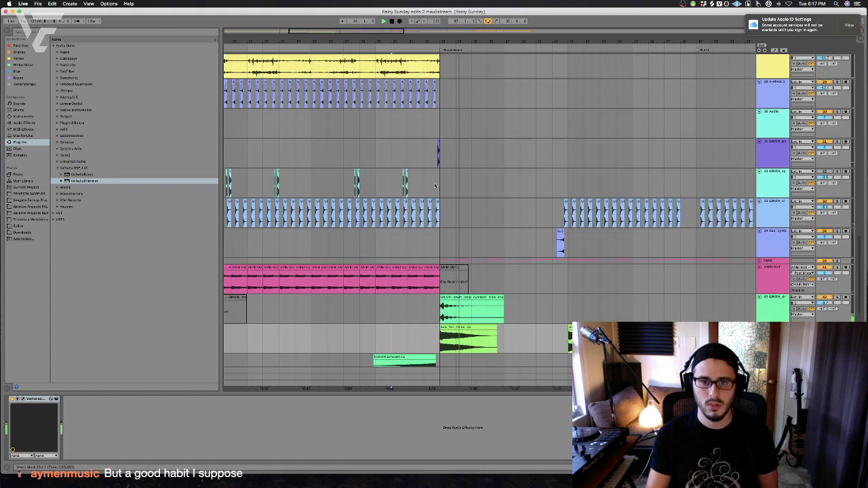
scroll(436, 187, up, 15)
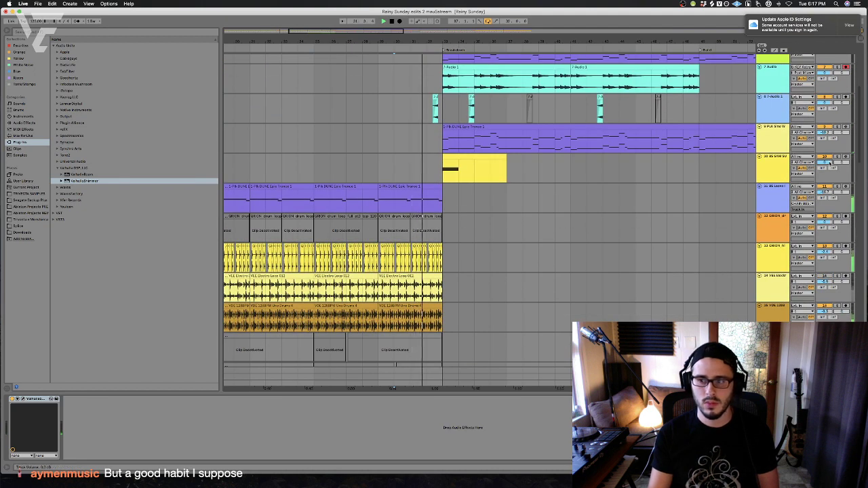
click(784, 163)
key(super+t)
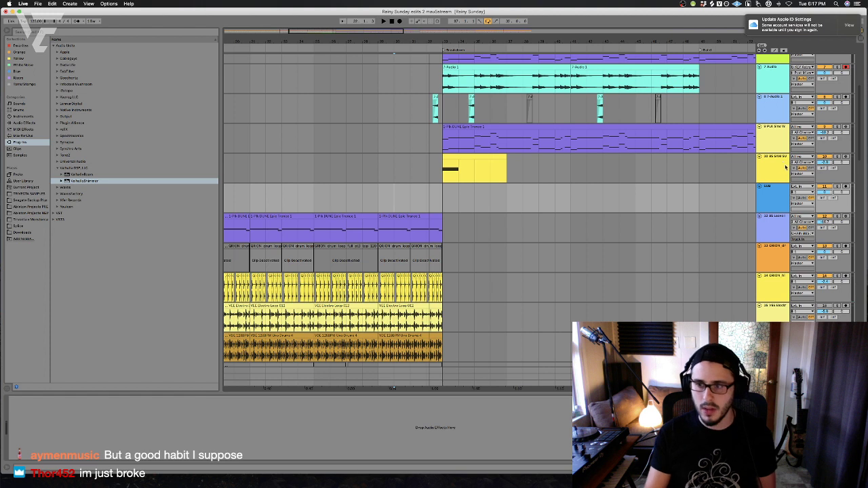
click(799, 187)
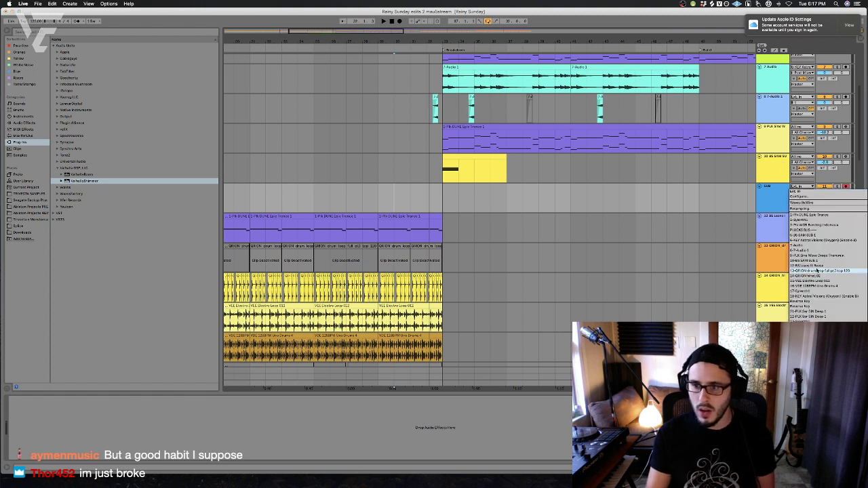
click(815, 261)
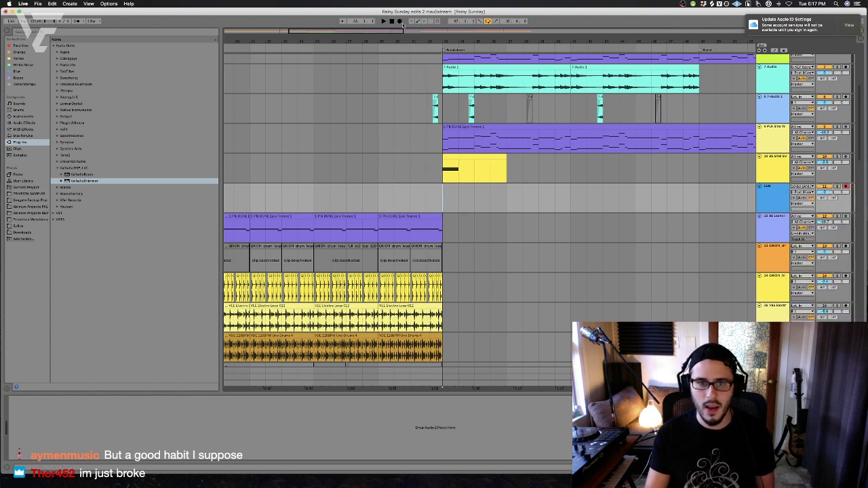
Record the sub bass onto the SUB track from the Breakdown marker for about four and a half bars
click(400, 22)
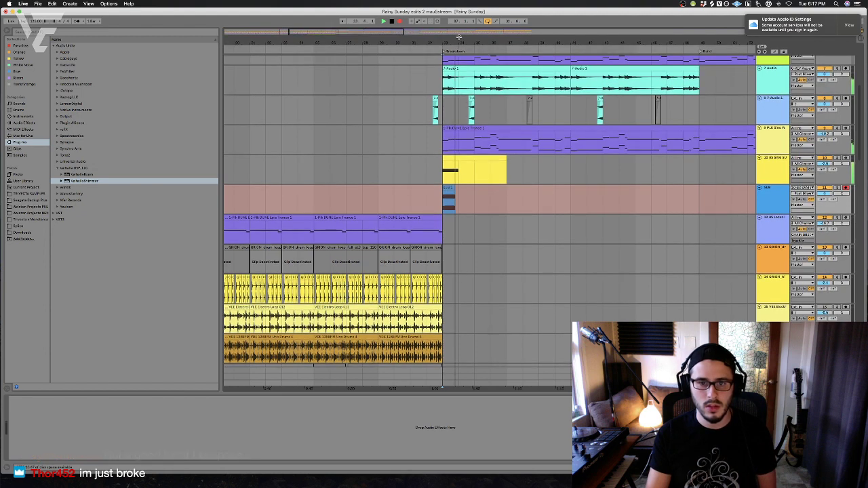
key(plus)
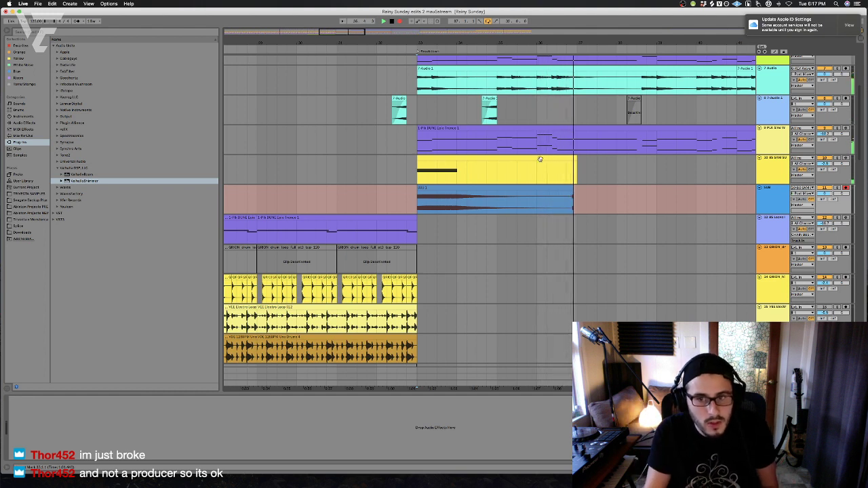
key(space)
Play the arrangement through the lead-in to the breakdown to check how the recorded sub sits
click(711, 174)
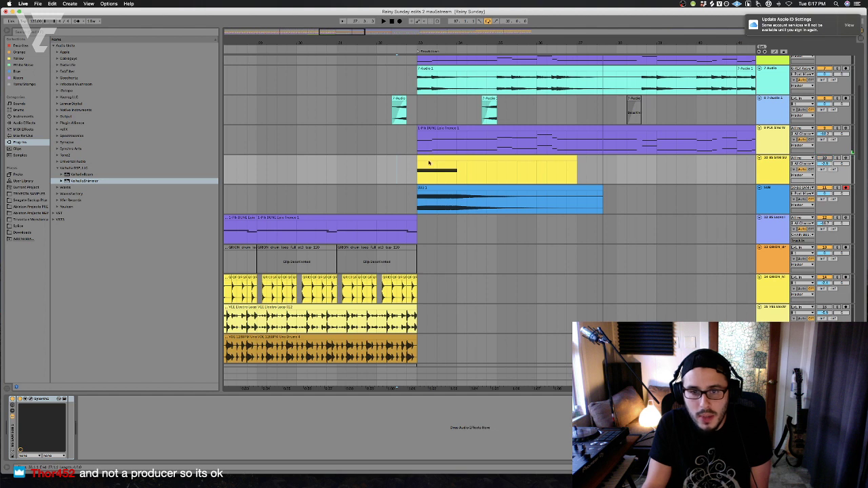
click(375, 200)
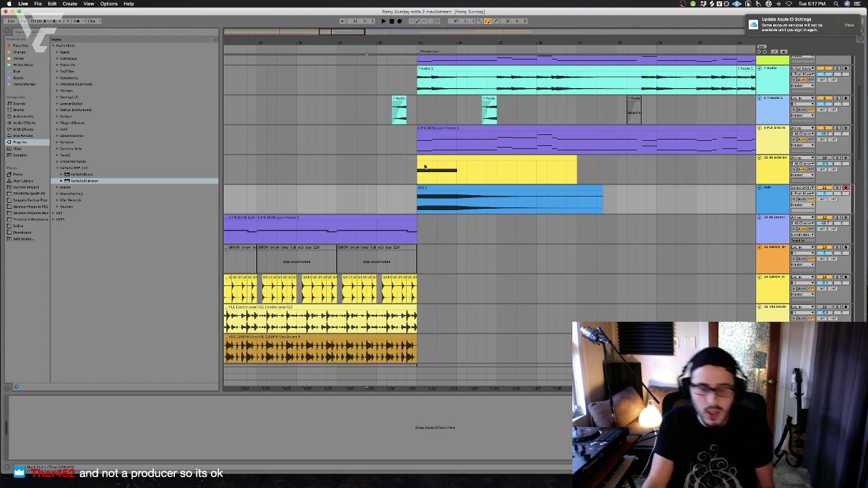
key(space)
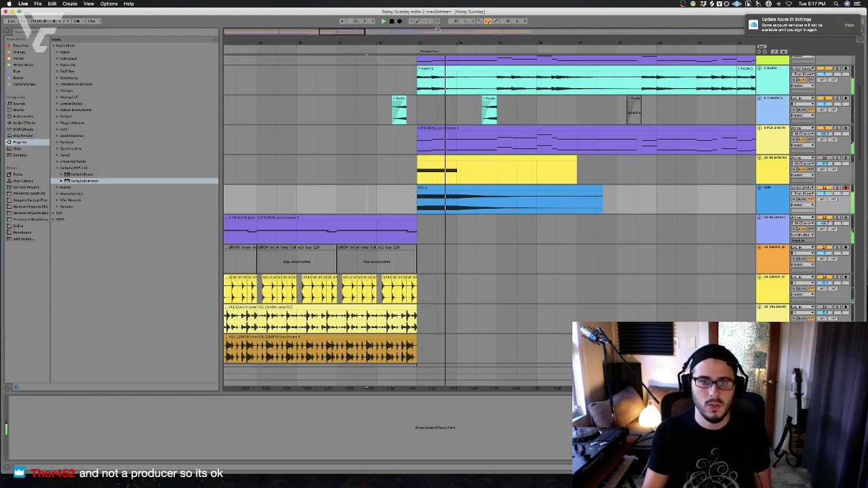
key(minus)
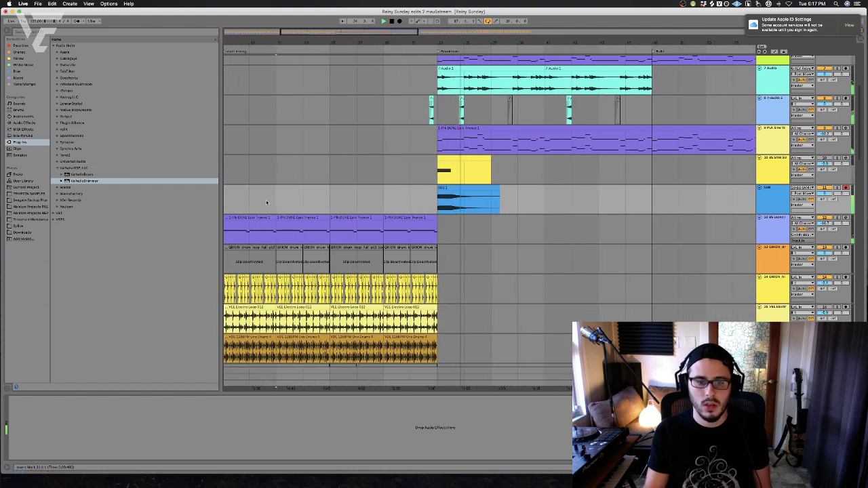
click(301, 197)
scroll(309, 199, left, 5)
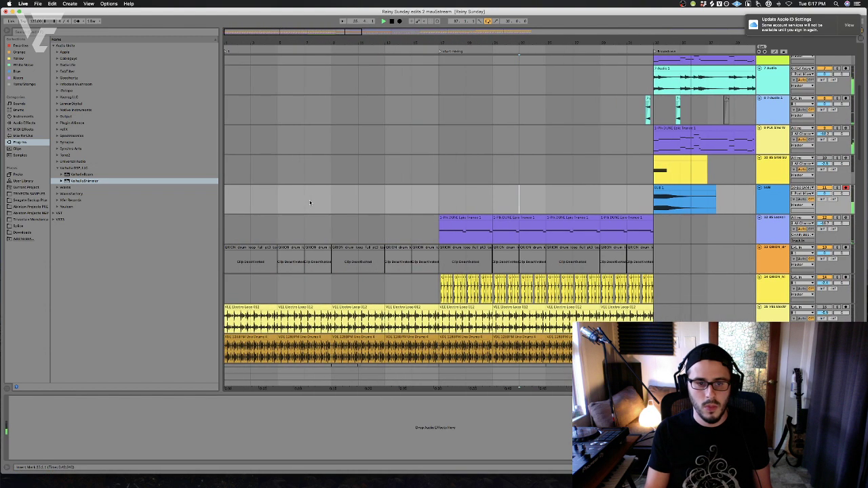
key(space)
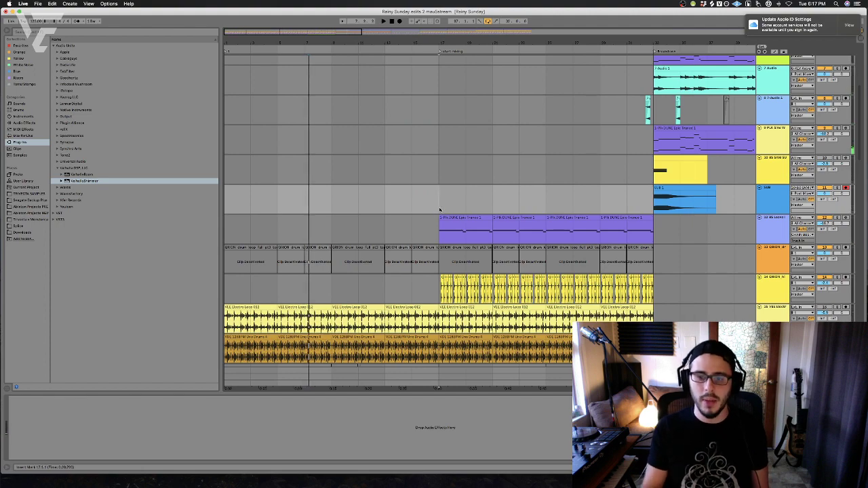
Delete the second fall-noise clip on track 44, in the middle of the breakdown
scroll(439, 210, down, 10)
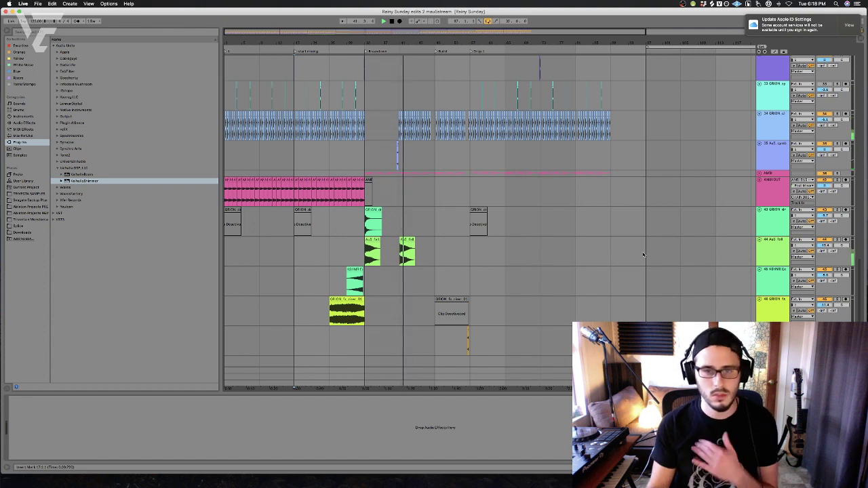
drag(418, 42, 412, 159)
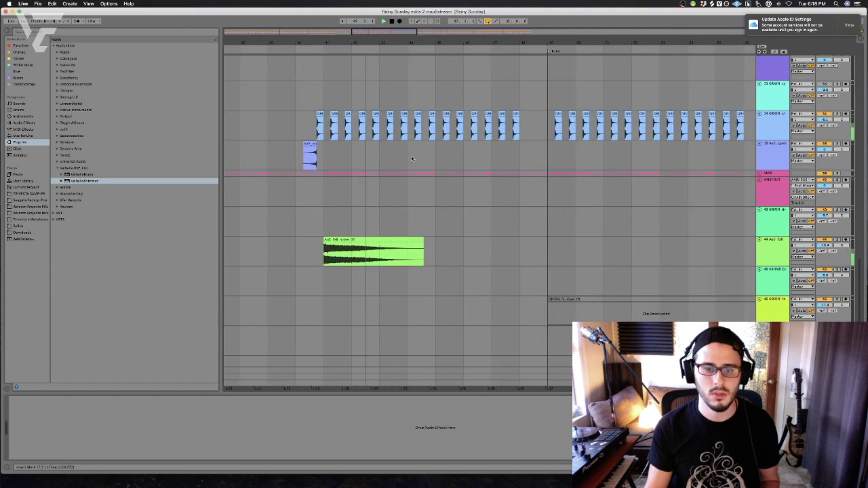
click(392, 241)
key(Delete)
scroll(305, 250, left, 2)
click(316, 248)
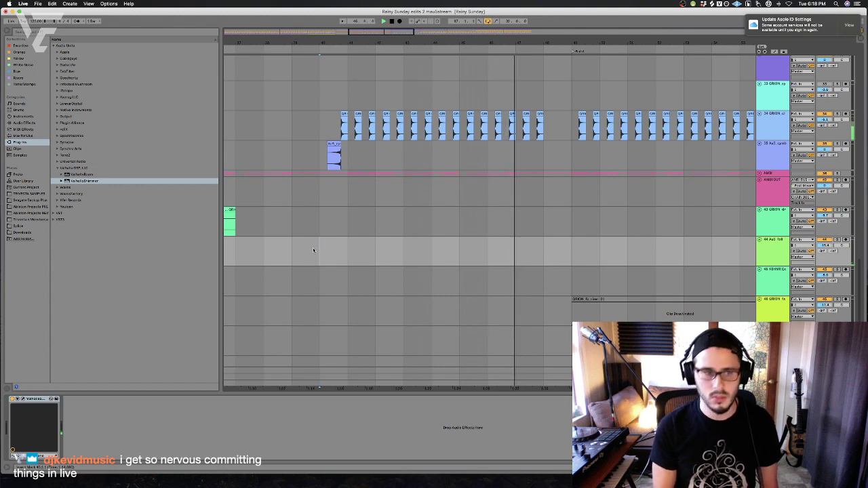
Fill the gap just before the Build marker on track 34 with repeats of the neighbouring short QRION clips
scroll(313, 250, left, 5)
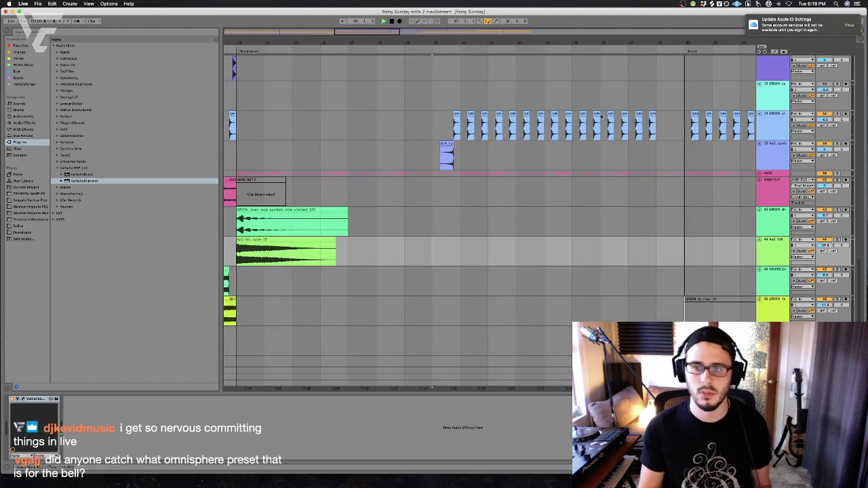
drag(236, 126, 453, 126)
scroll(461, 147, left, 1)
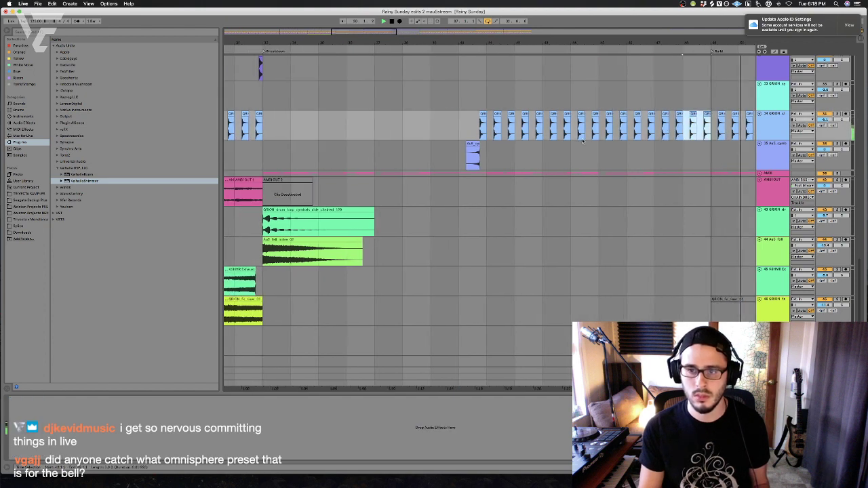
scroll(554, 164, right, 6)
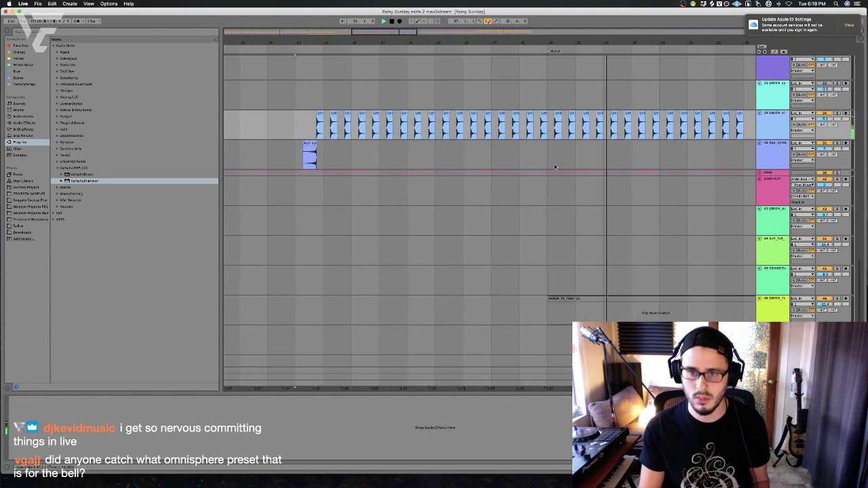
Copy the eight-bar lead MIDI clip starting at bar 73 on the Sylenth1 track 17
scroll(555, 167, up, 10)
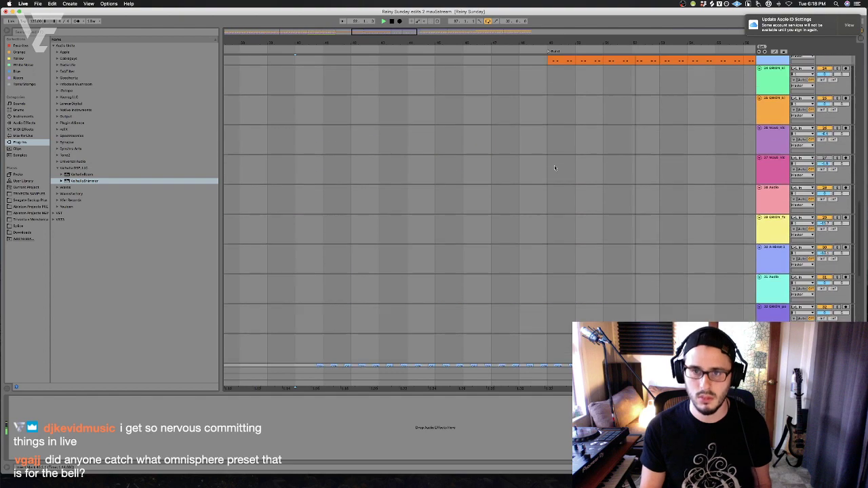
scroll(553, 198, up, 15)
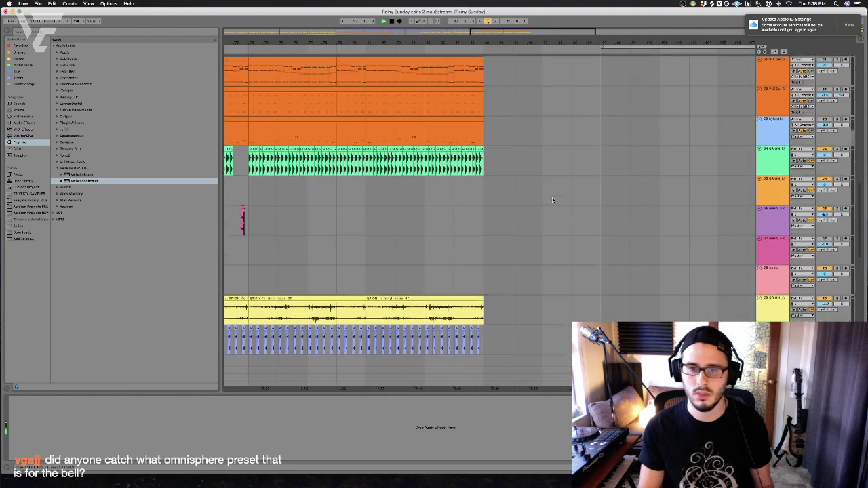
scroll(556, 196, left, 5)
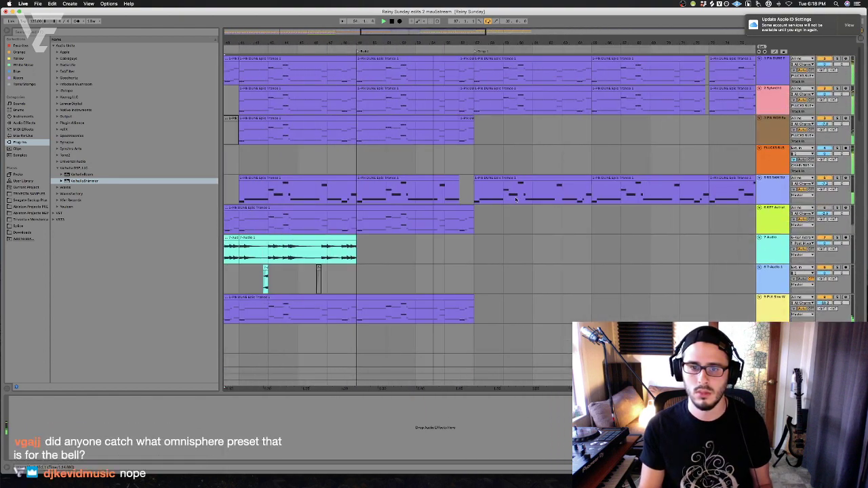
click(556, 196)
scroll(602, 195, right, 1)
scroll(602, 195, right, 8)
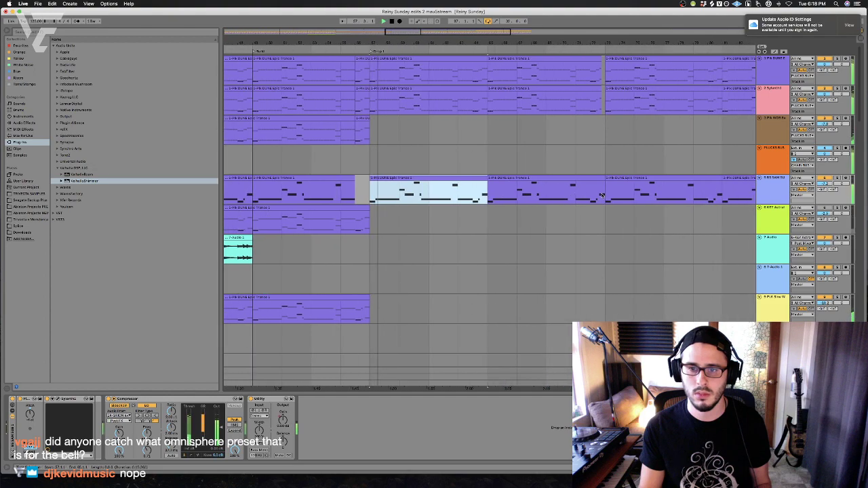
click(515, 175)
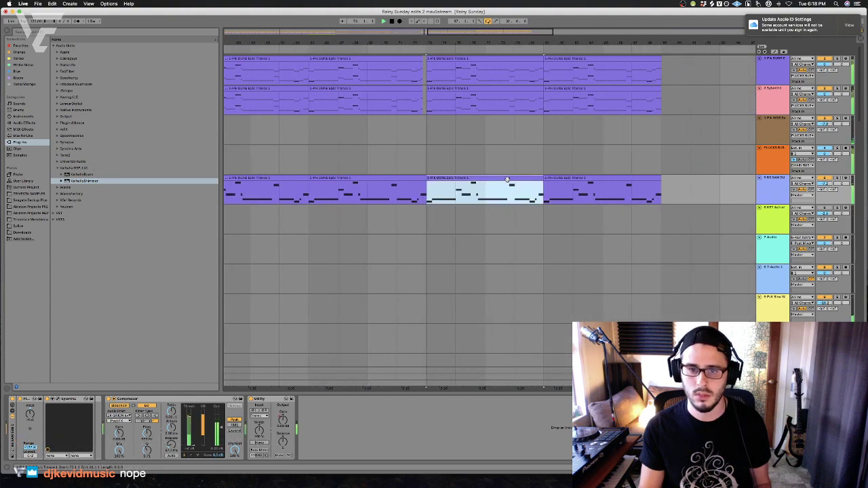
scroll(505, 186, down, 10)
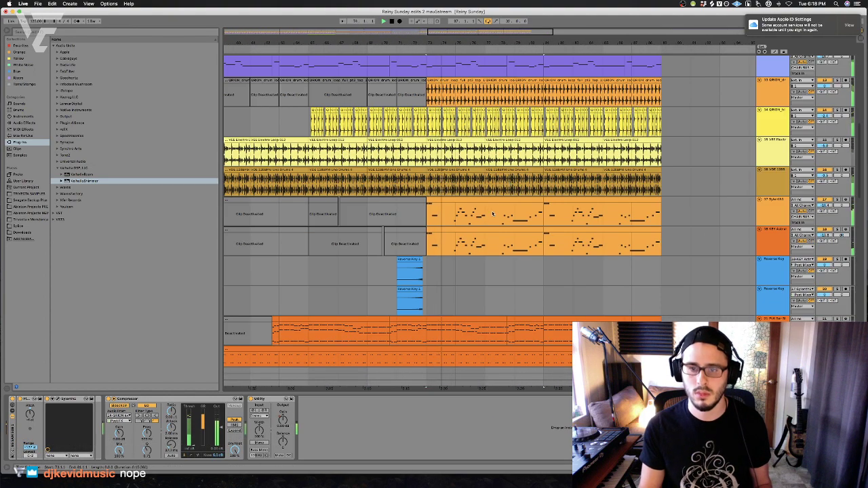
click(506, 199)
Try pasting the lead clip halfway through the breakdown on the Sylenth1 track, and undo the paste
scroll(506, 199, left, 15)
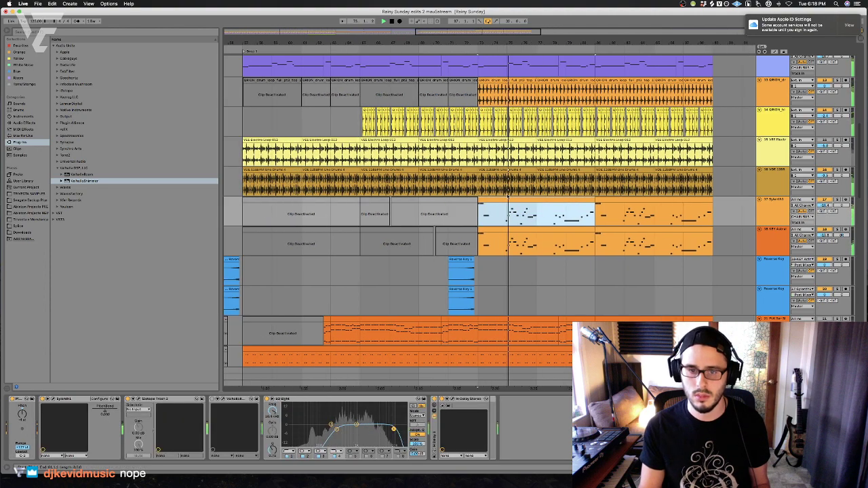
scroll(388, 215, left, 5)
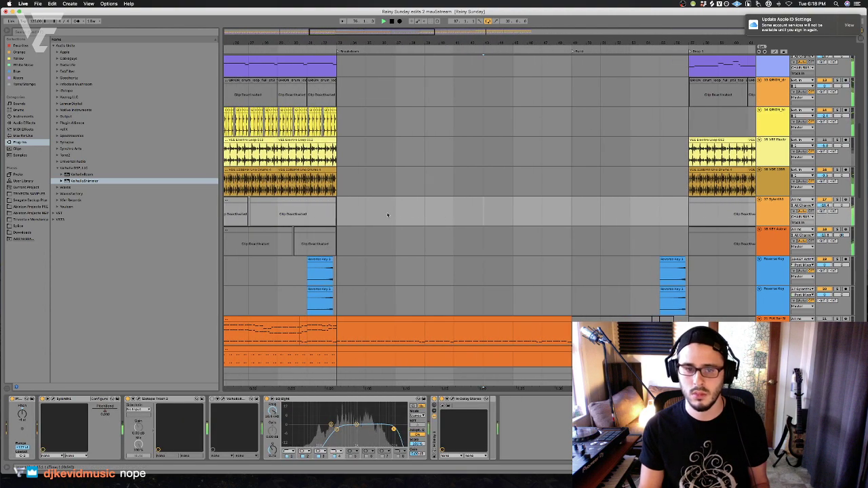
scroll(333, 221, left, 5)
click(543, 204)
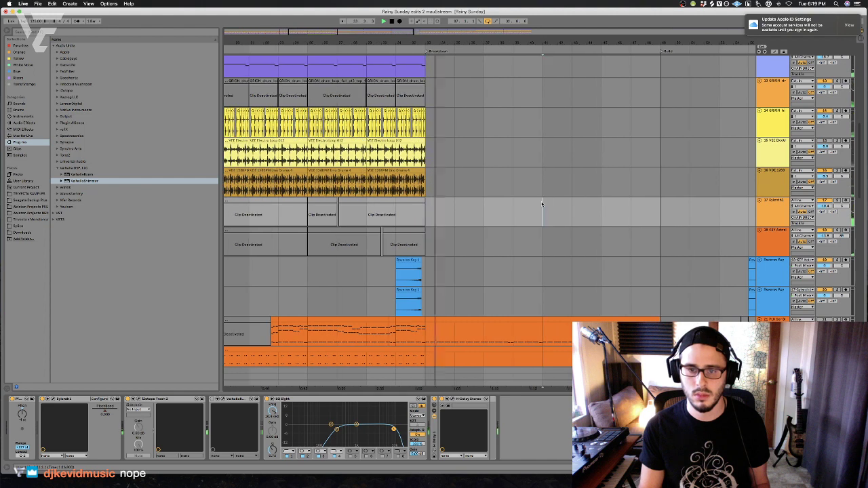
key(ctrl+v)
scroll(583, 210, right, 3)
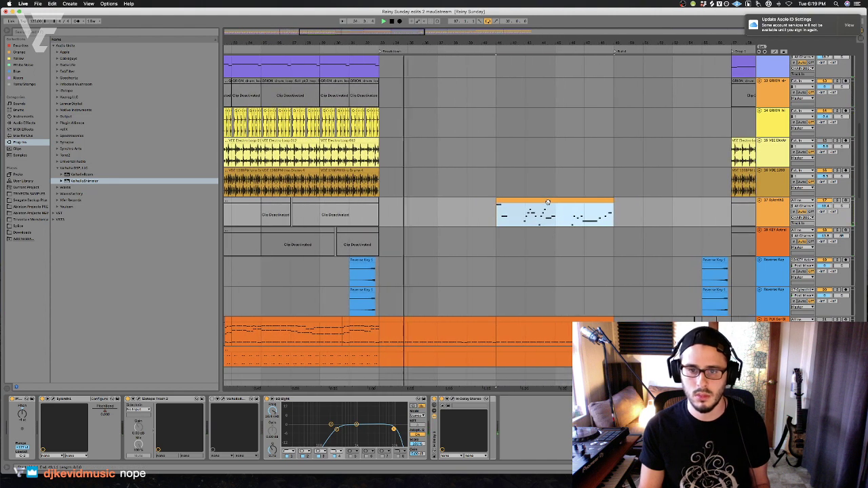
key(super+z)
Paste the copied lead clip at the Build marker on the Sylenth1 track
click(613, 214)
key(super+v)
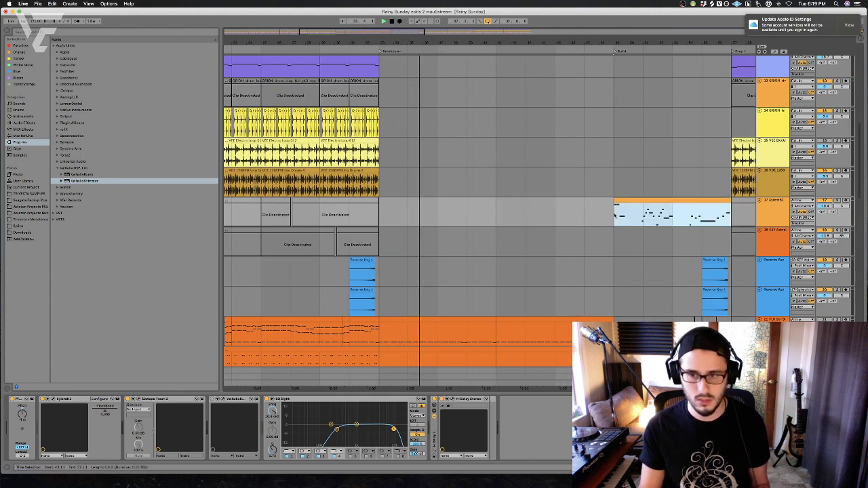
click(602, 219)
click(592, 217)
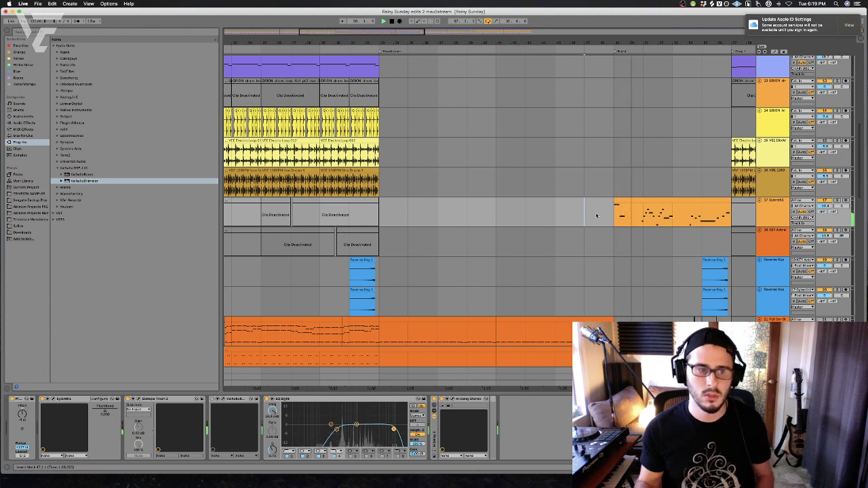
Insert an audio track below the Sylenth1 lead track, name it LEAD OUT and arm it for recording
click(771, 219)
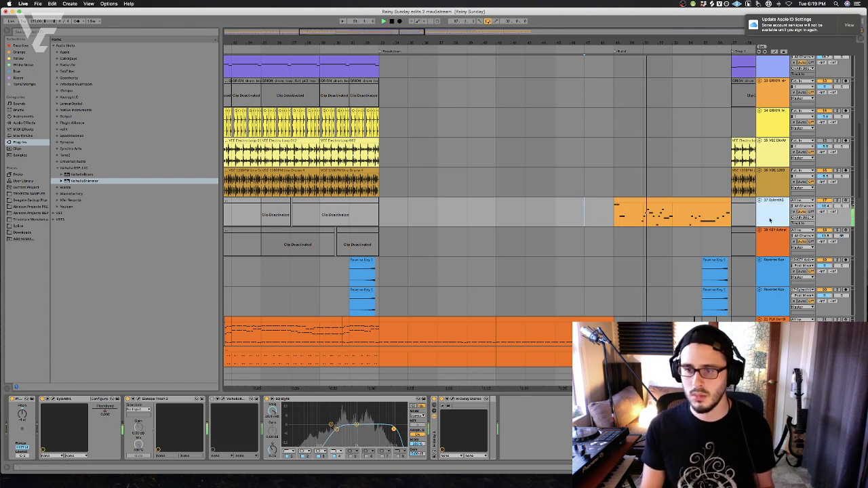
key(super+t)
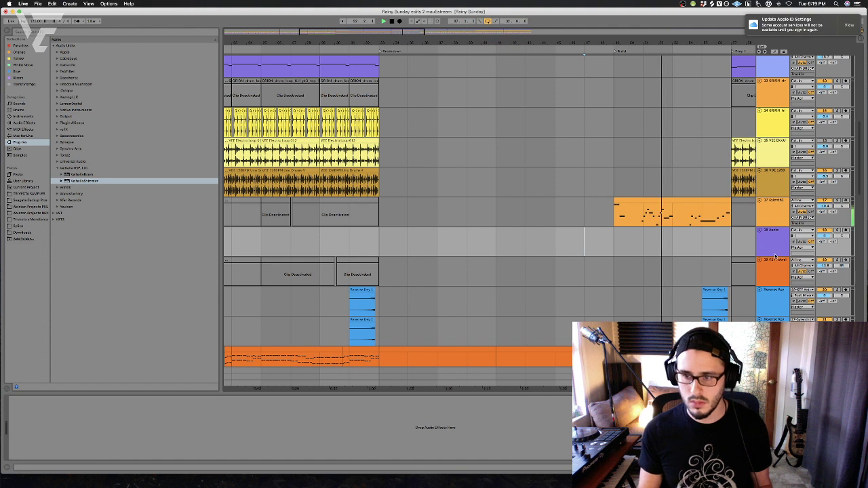
click(776, 253)
text(LEAD OUTS)
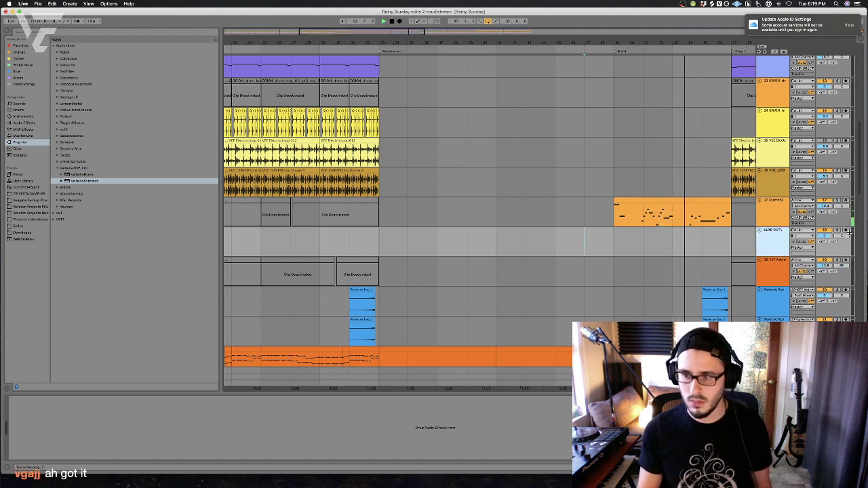
key(Return)
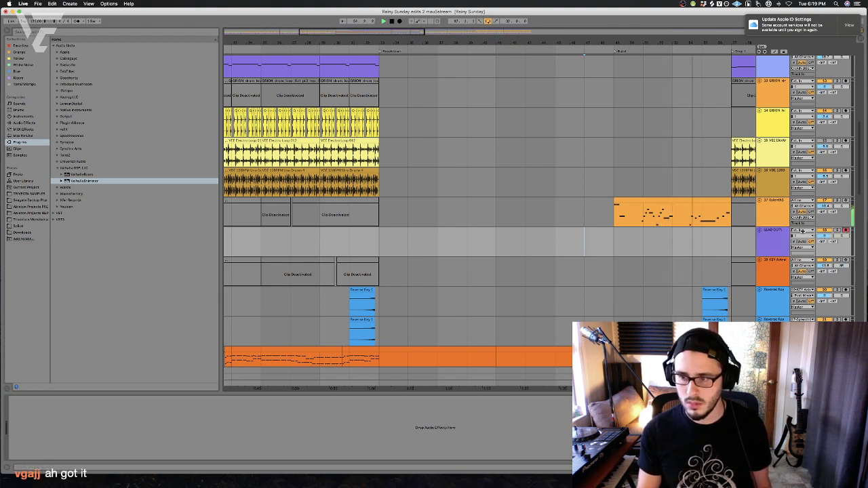
Solo the Sylenth1 track and set it as the LEAD OUT track's audio input, taken post mixer
click(684, 202)
click(803, 235)
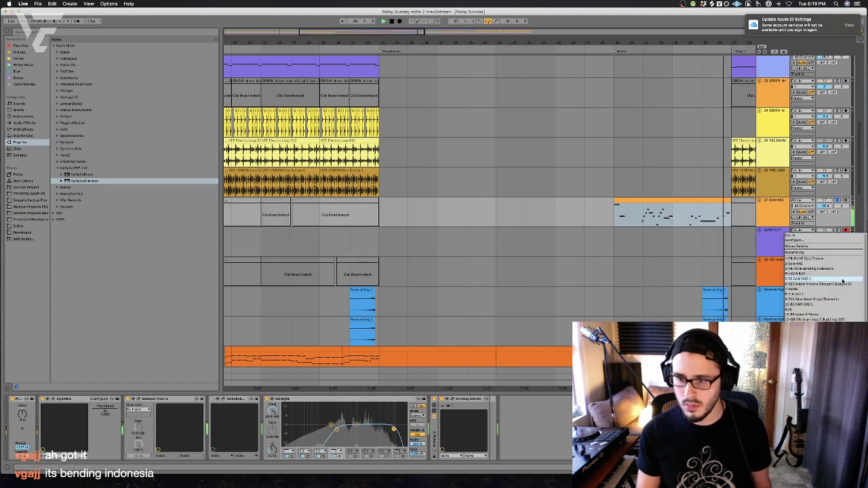
Record the lead onto the LEAD OUT track from the Build marker past Drop 1, and deactivate the source MIDI clip
click(621, 243)
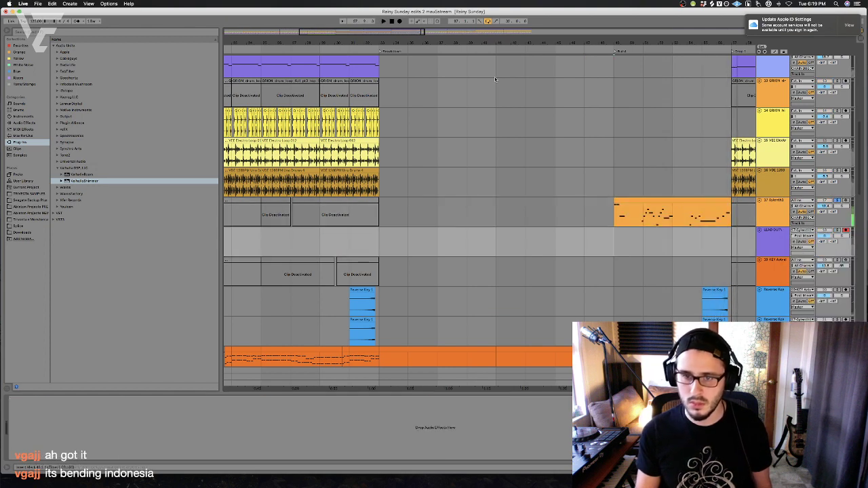
click(401, 22)
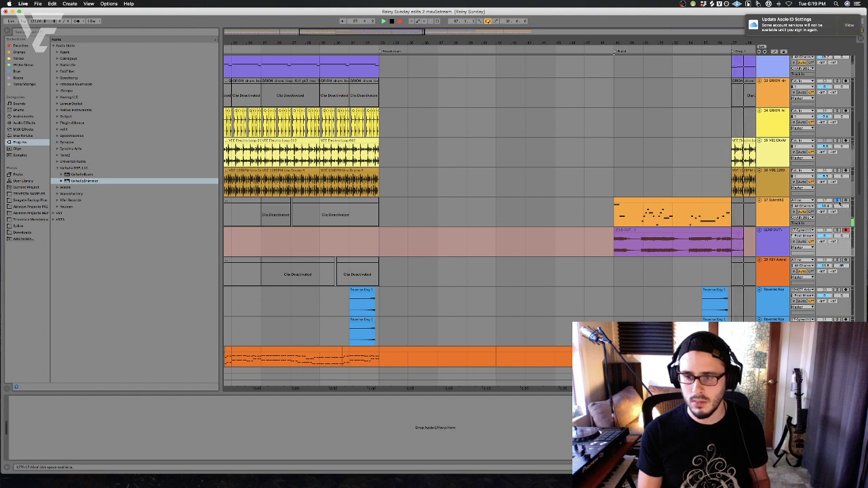
key(space)
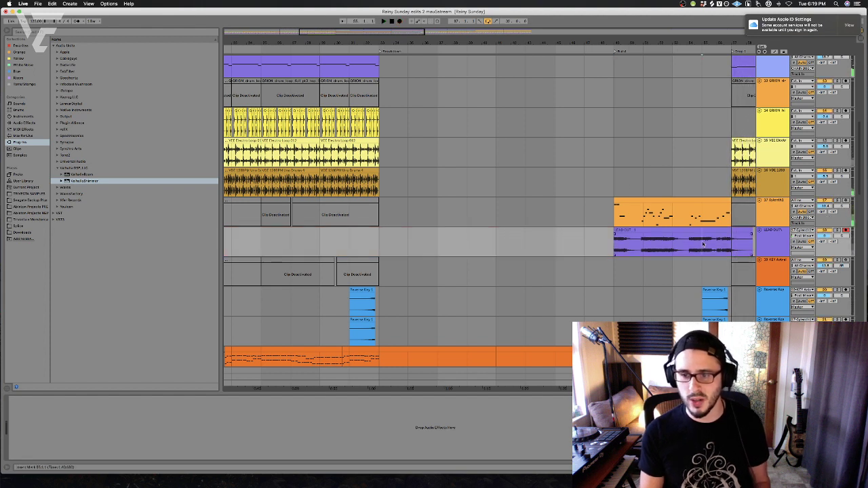
click(625, 200)
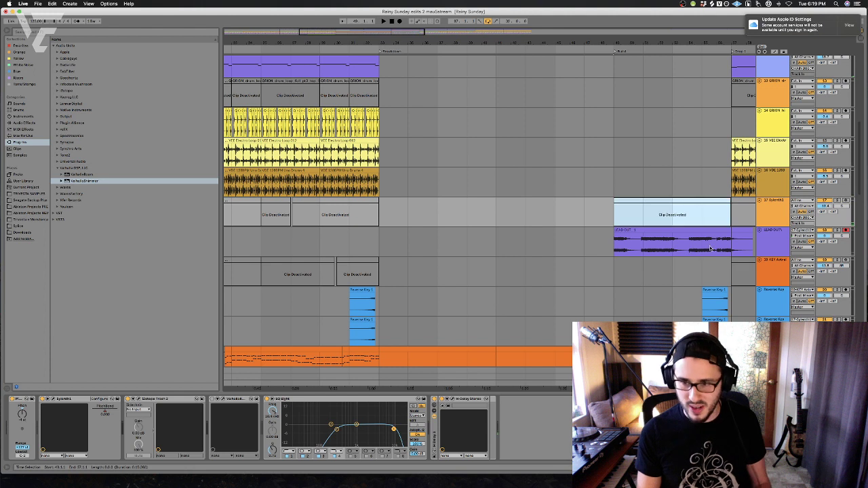
Copy the first two bars of the bounced lead clip and insert a new audio track below LEAD OUT
key(0)
click(739, 245)
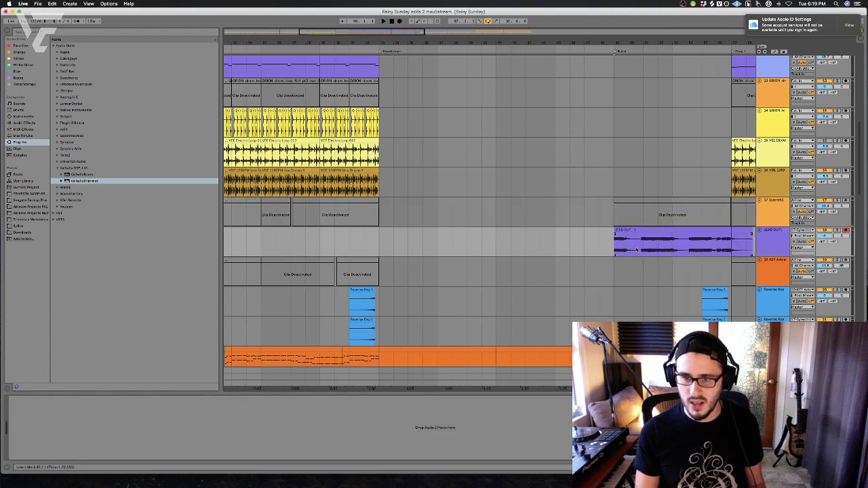
click(770, 236)
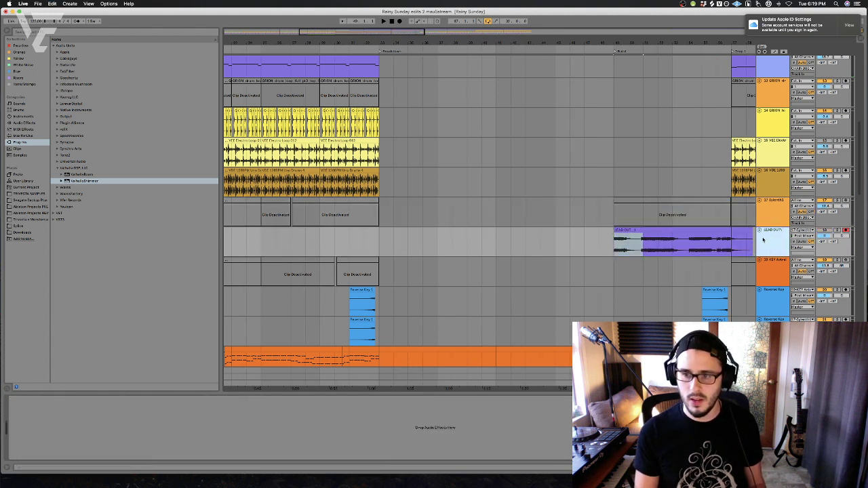
key(super+t)
key(super+v)
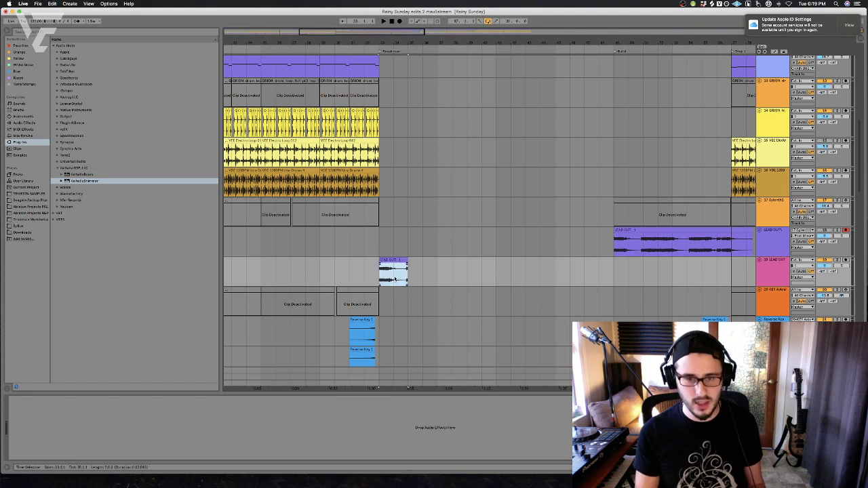
key(super+z)
key(super+z)
Paste a one-bar slice of the bounced lead at bar 41 on the new audio track
click(407, 268)
key(space)
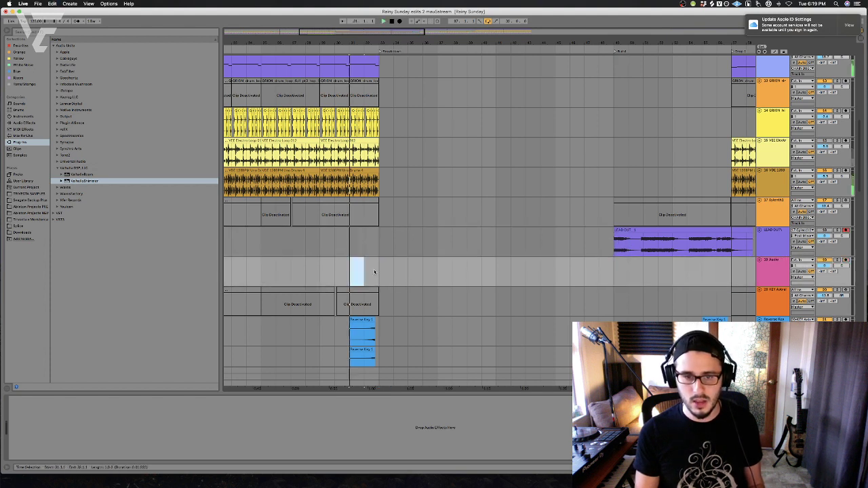
click(497, 271)
key(super+v)
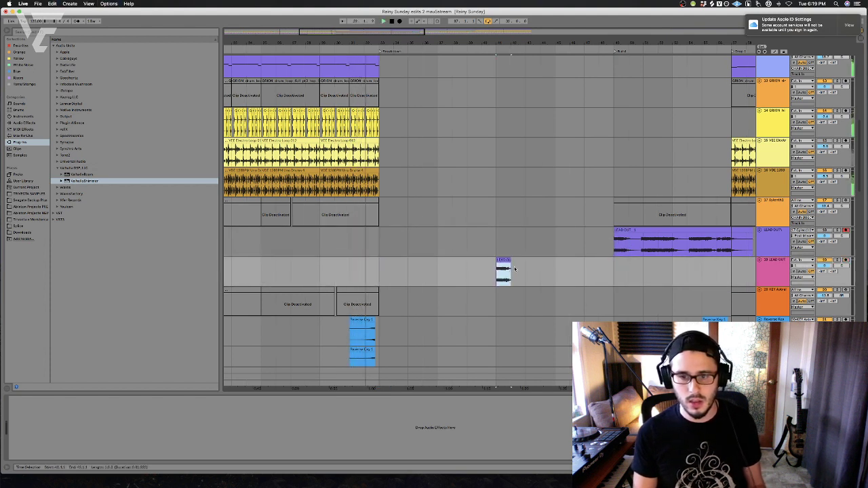
Add EQ Eight to the lead slice track, with a high cut on band 4 and a low cut on band 1
click(34, 124)
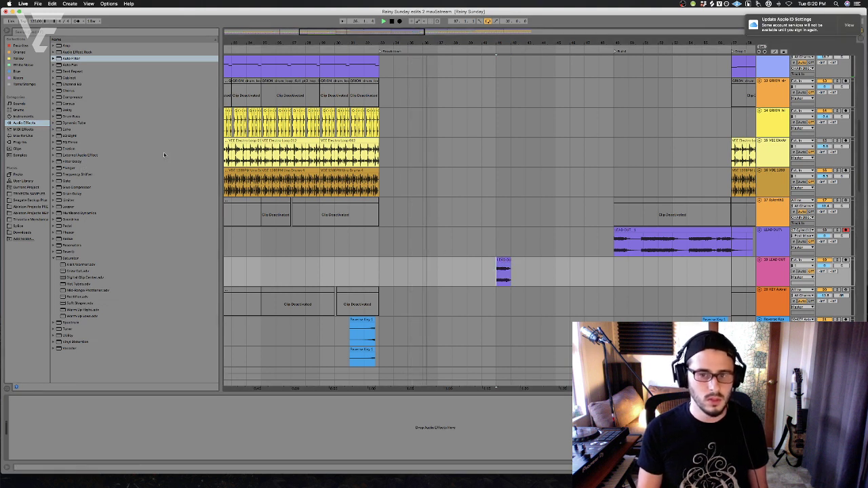
double_click(70, 136)
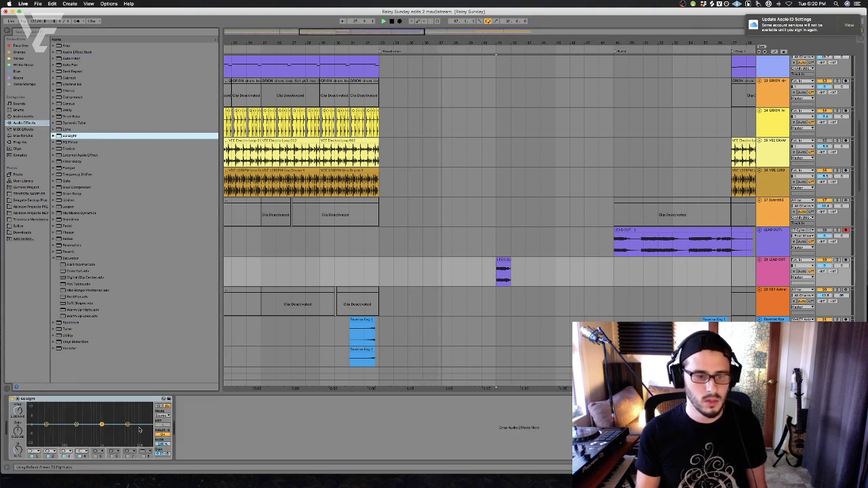
click(84, 451)
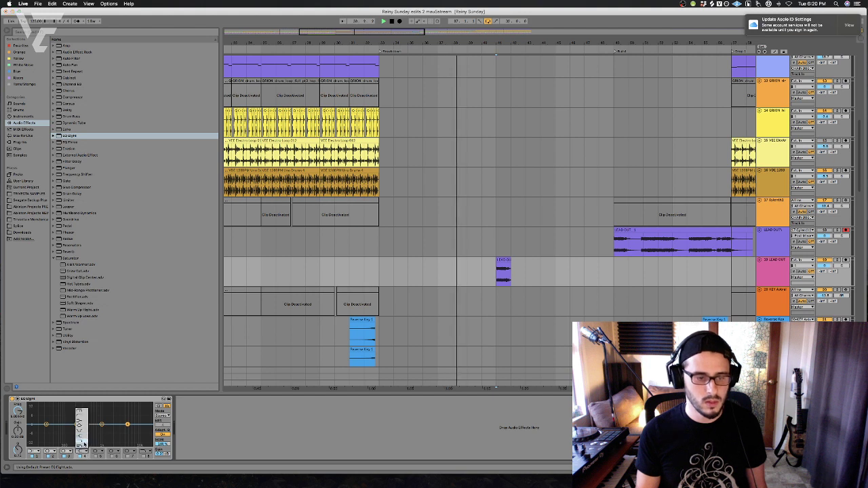
click(80, 441)
drag(127, 429, 110, 430)
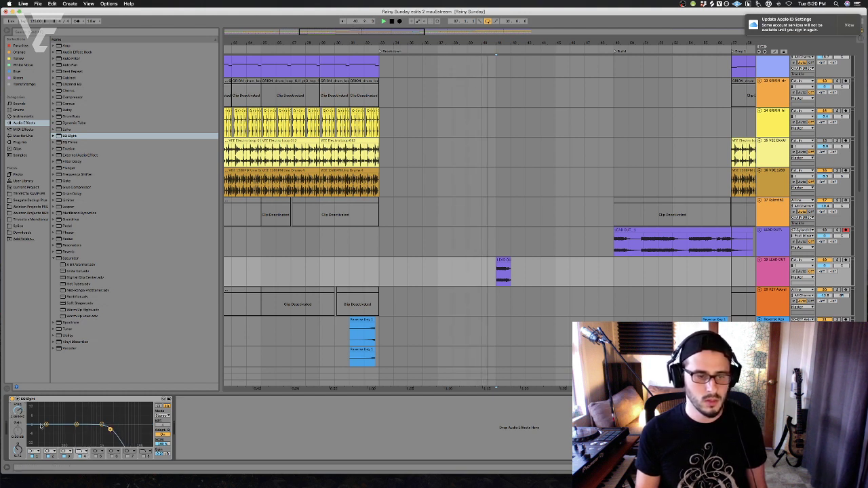
click(32, 452)
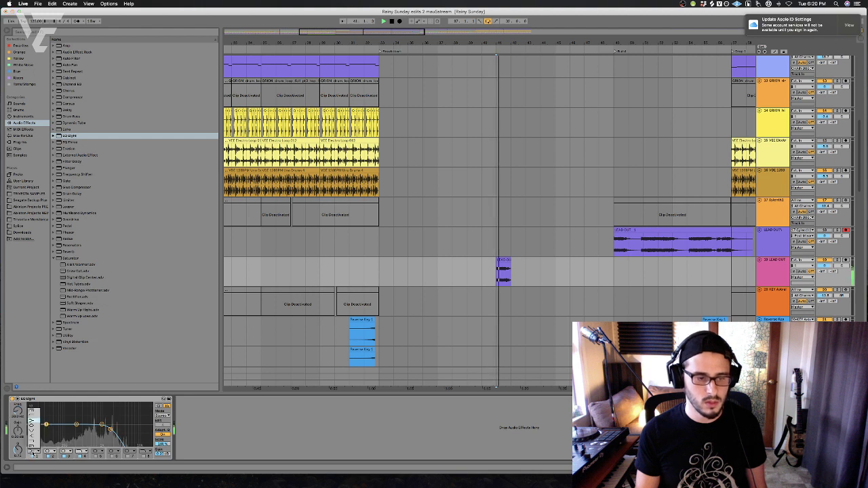
click(31, 415)
drag(46, 424, 60, 429)
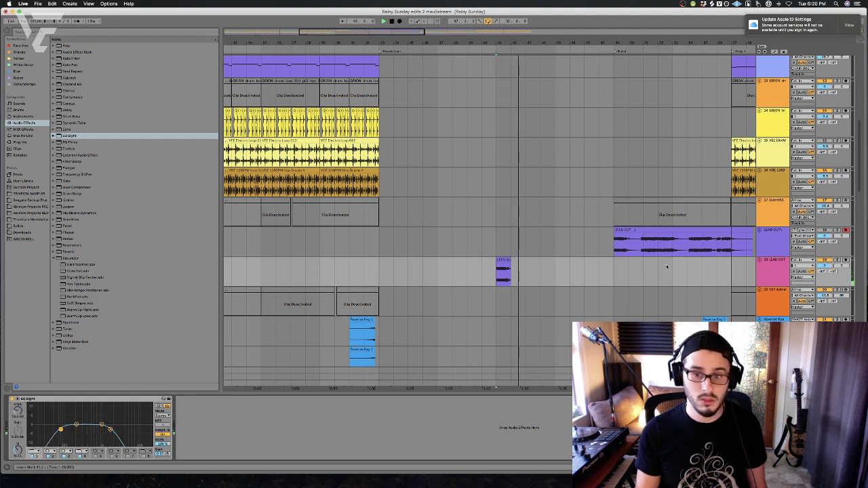
Lower the lead slice track's volume by ear and add a Delay after its EQ Eight
click(482, 272)
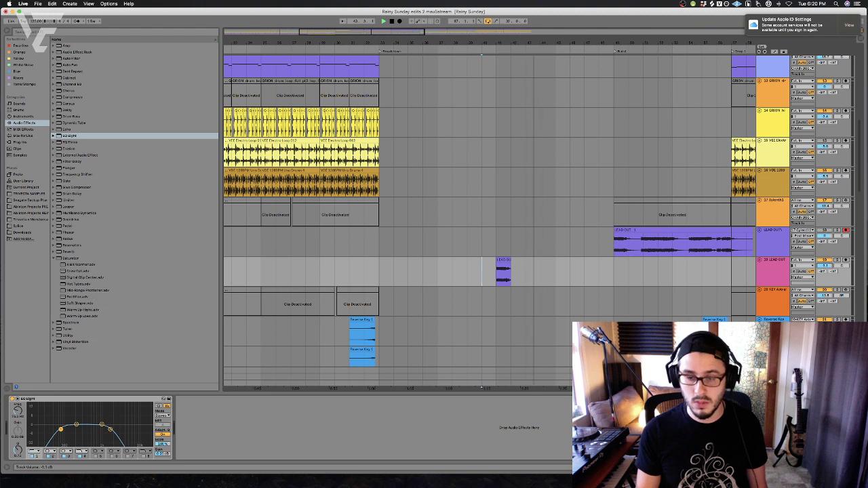
click(496, 271)
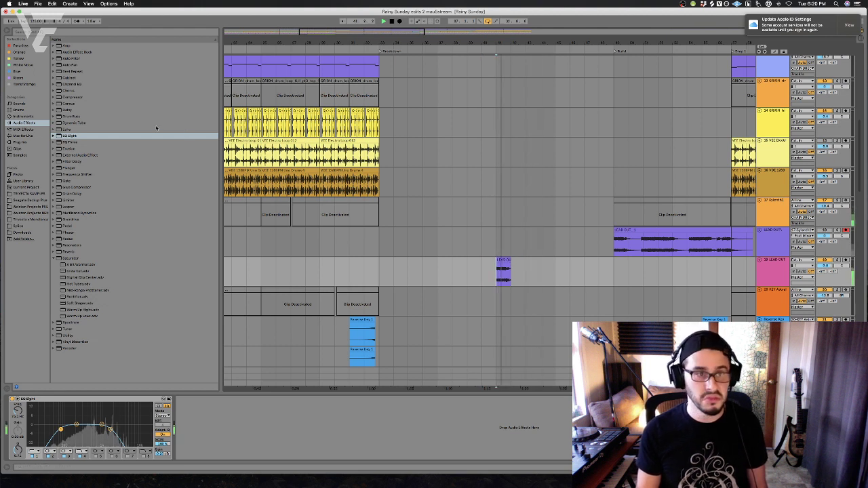
click(20, 142)
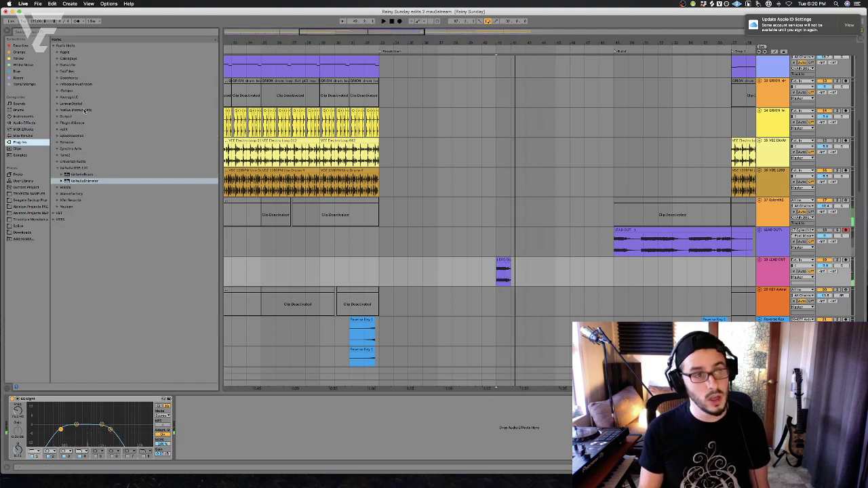
click(31, 122)
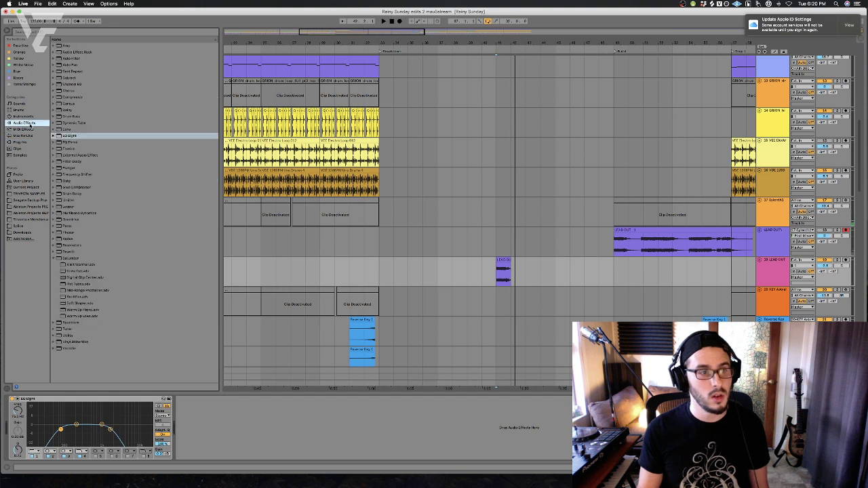
double_click(67, 111)
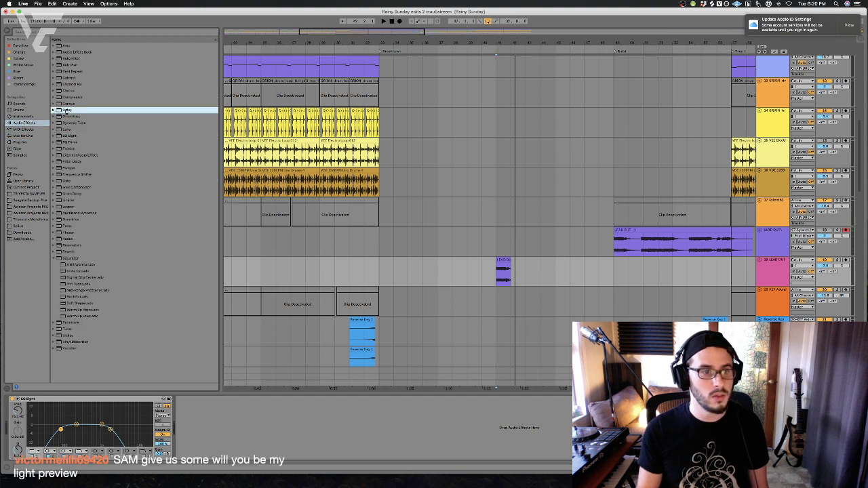
Play the lead slice through the Delay and turn on its Ping Pong mode
click(494, 283)
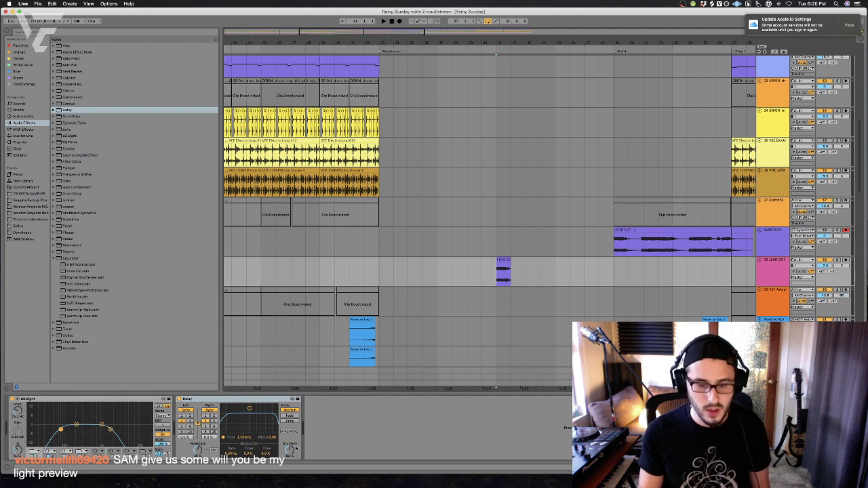
key(space)
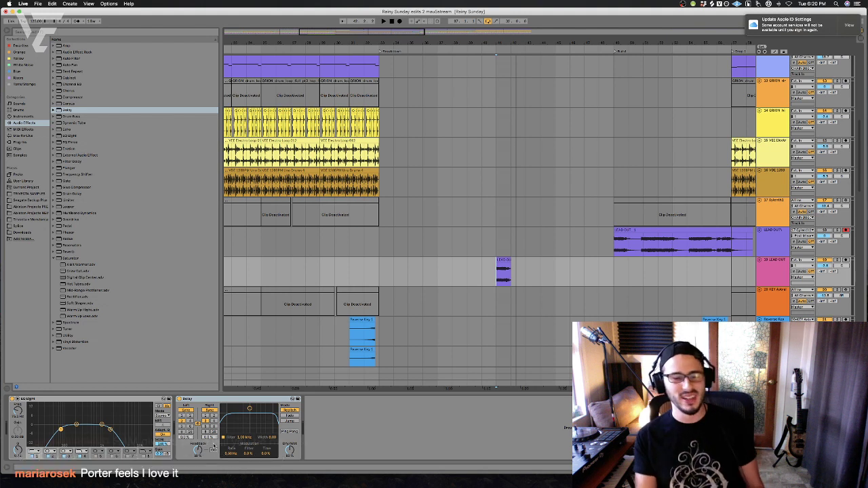
key(space)
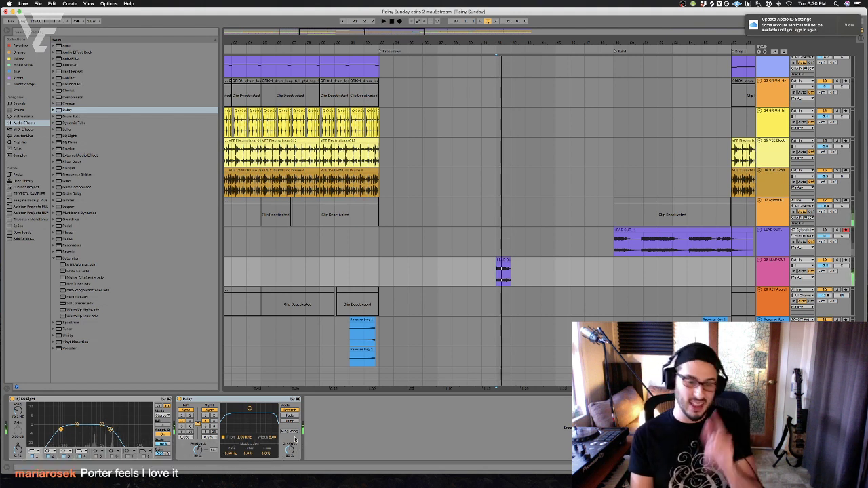
click(291, 432)
click(290, 432)
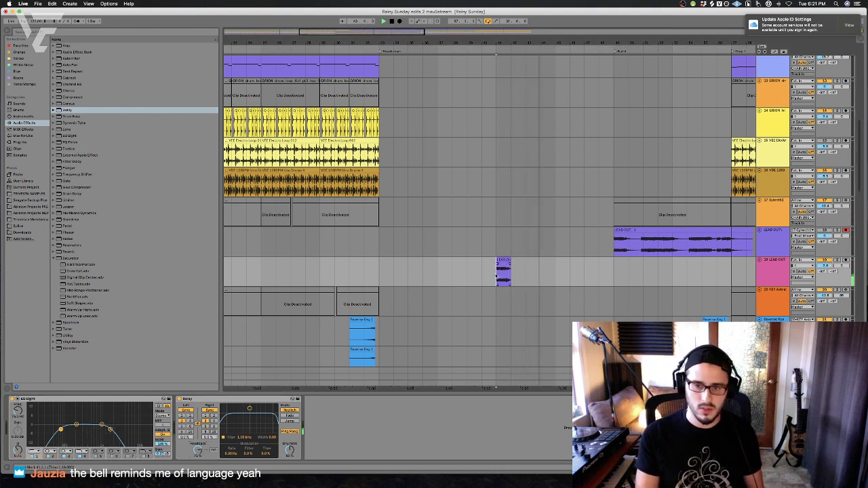
Duplicate the bar 41 to 49 section of the slice track to the Build marker and narrow the Delay's filter around 1 kHz
drag(497, 274, 614, 271)
key(super+d)
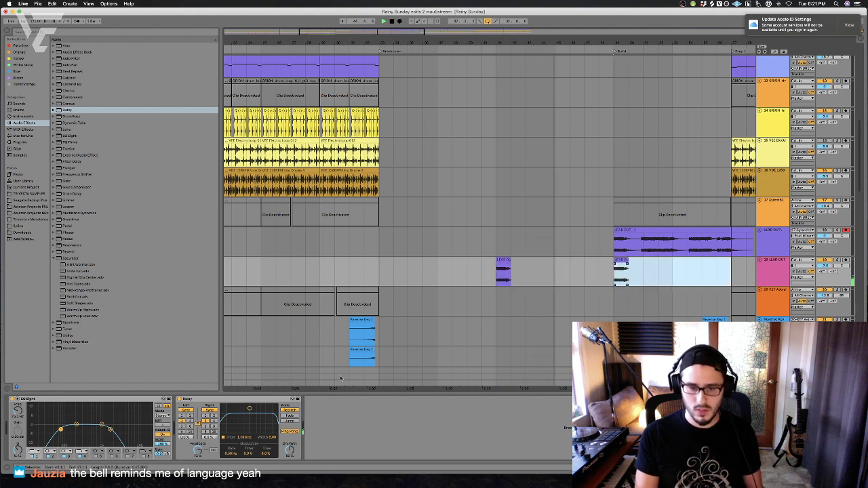
mouse_move(249, 408)
mouse_down()
mouse_move(243, 411)
mouse_move(253, 417)
mouse_up()
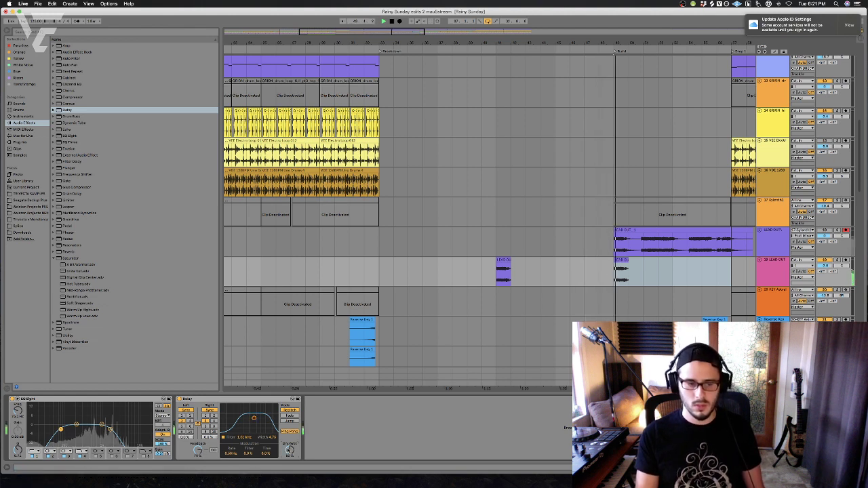
Adjust the lead slice track's panning while listening and save the Live set
click(474, 262)
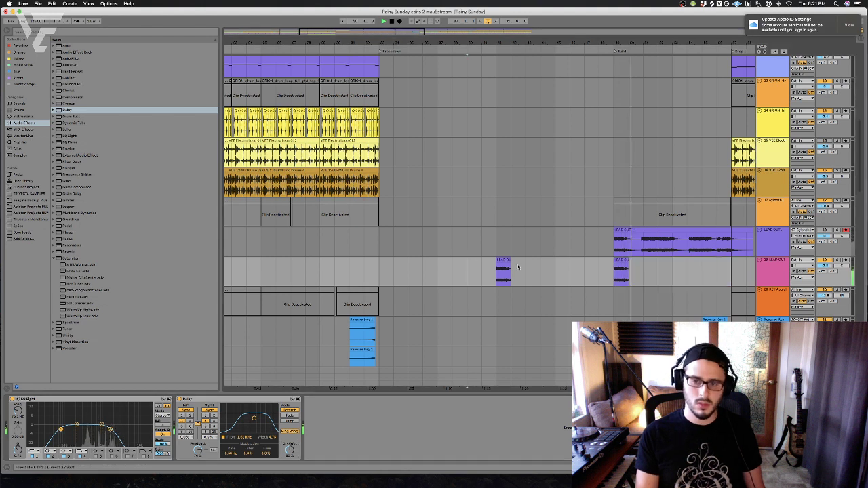
click(468, 270)
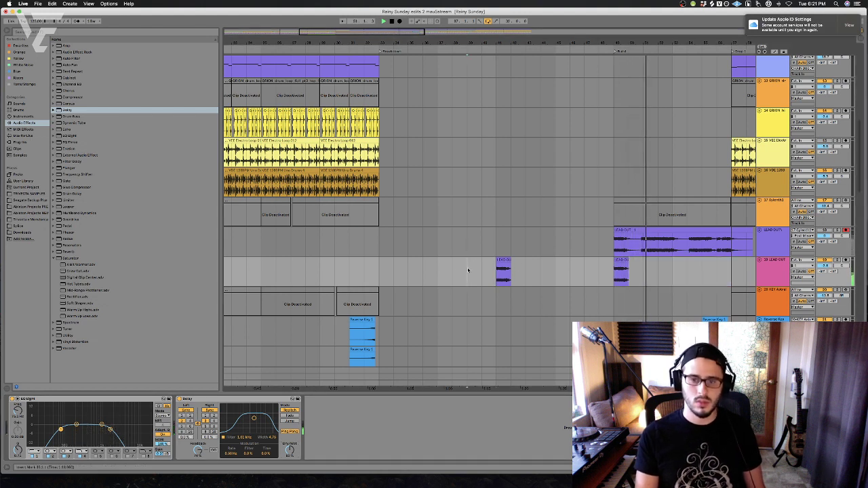
click(481, 275)
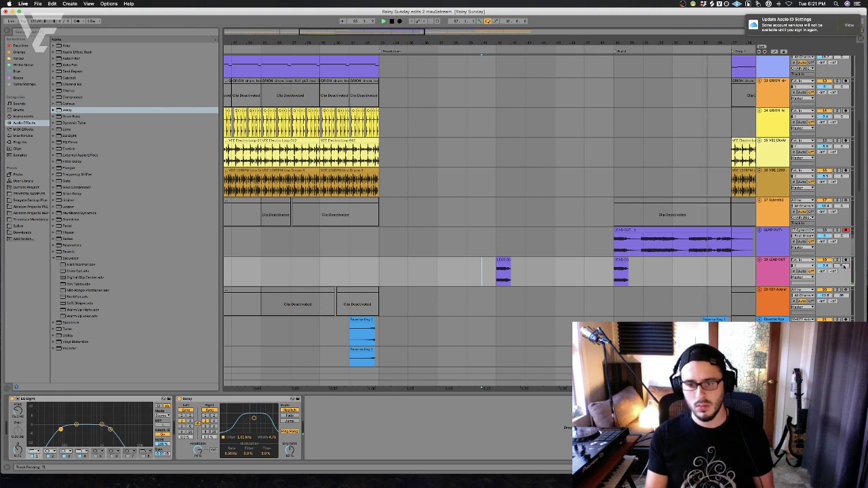
key(super+s)
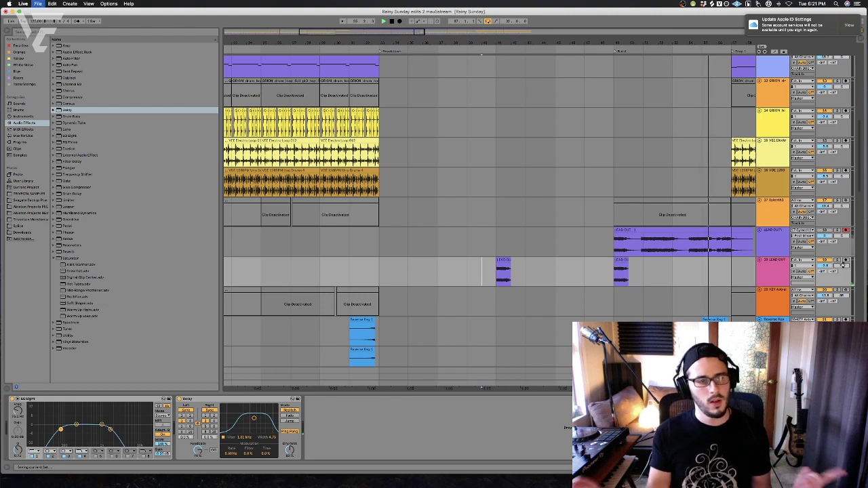
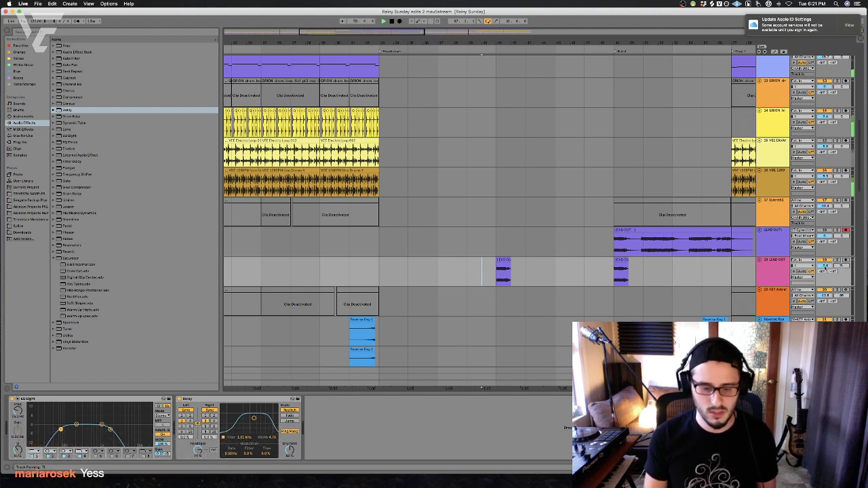
Play through Drop 1 and examine the arrangement up to where its clips end
scroll(540, 274, right, 5)
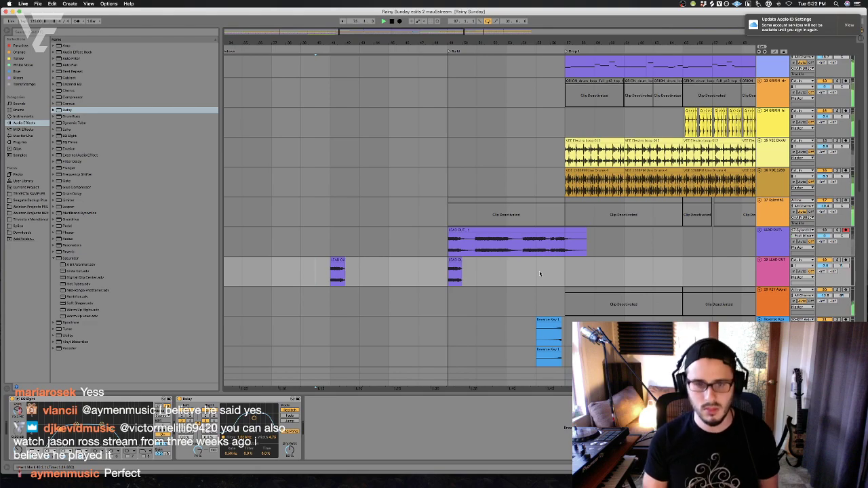
scroll(539, 274, right, 6)
scroll(540, 274, up, 3)
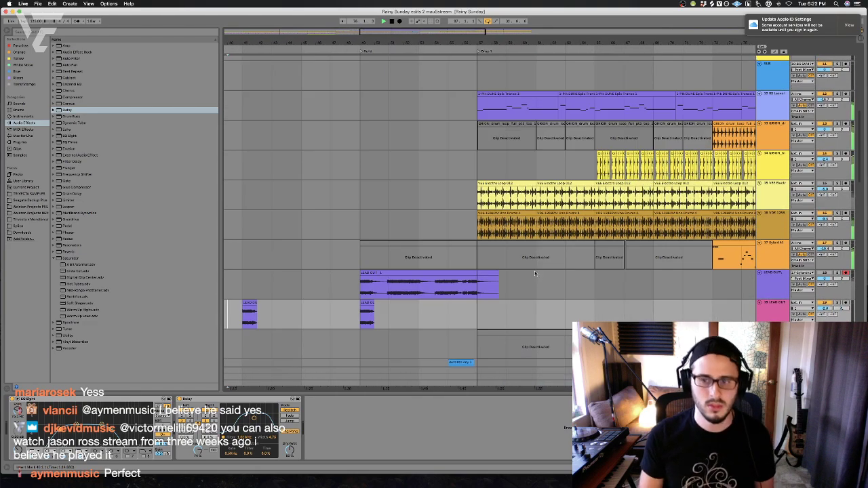
scroll(533, 274, right, 1)
scroll(533, 274, up, 1)
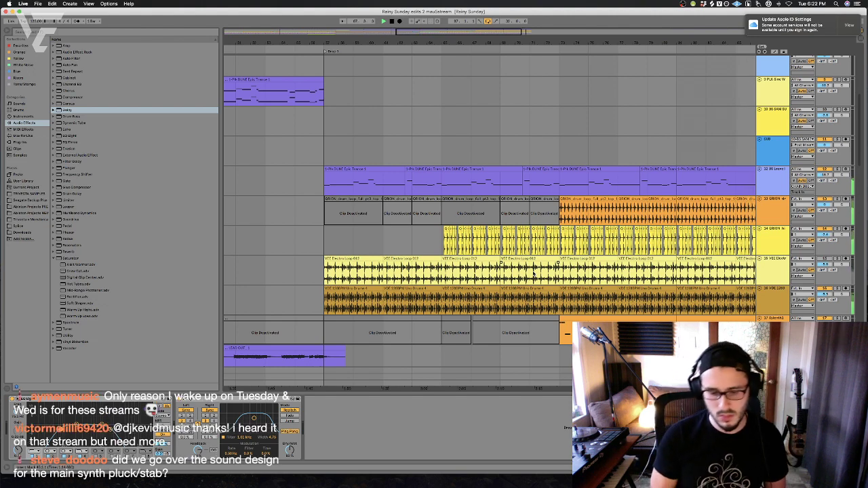
key(space)
scroll(543, 272, right, 5)
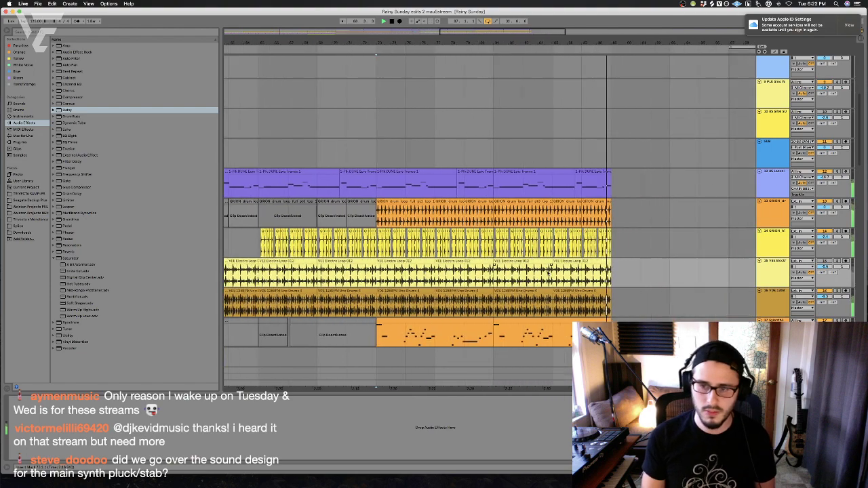
click(593, 269)
scroll(542, 223, up, 3)
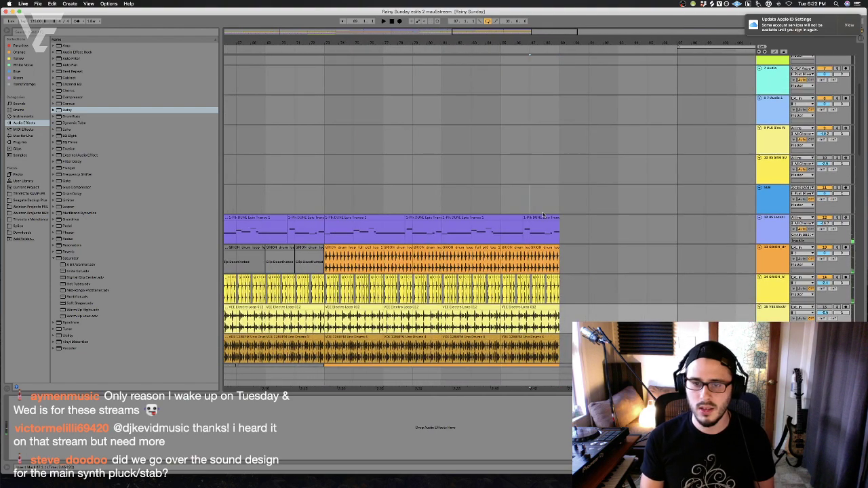
click(486, 198)
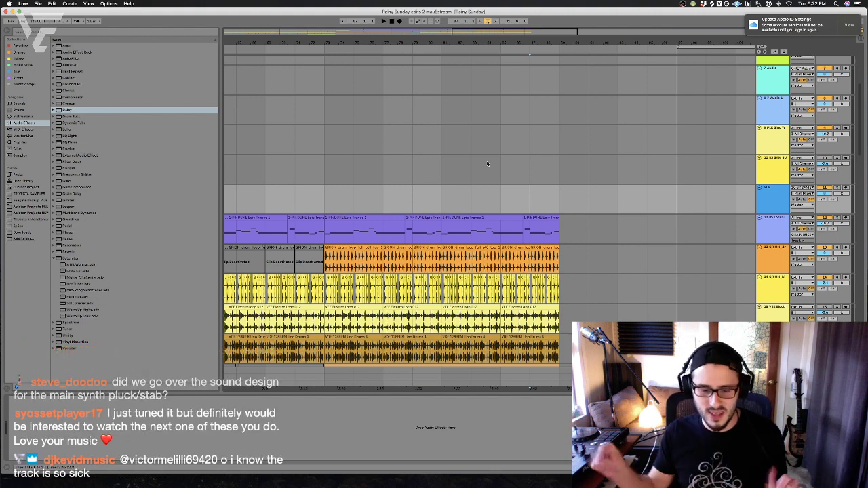
Move the arrangement loop brace so it starts at bar 89, where the drop's clips end
click(589, 167)
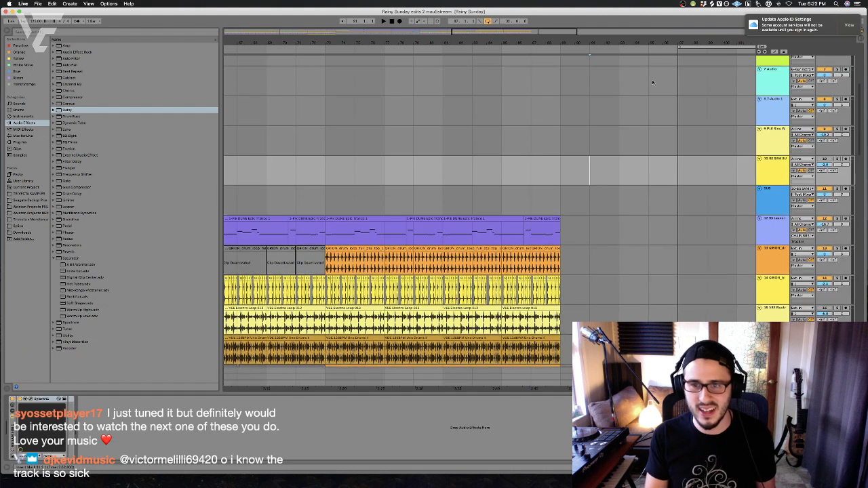
drag(707, 47, 620, 92)
key(Left)
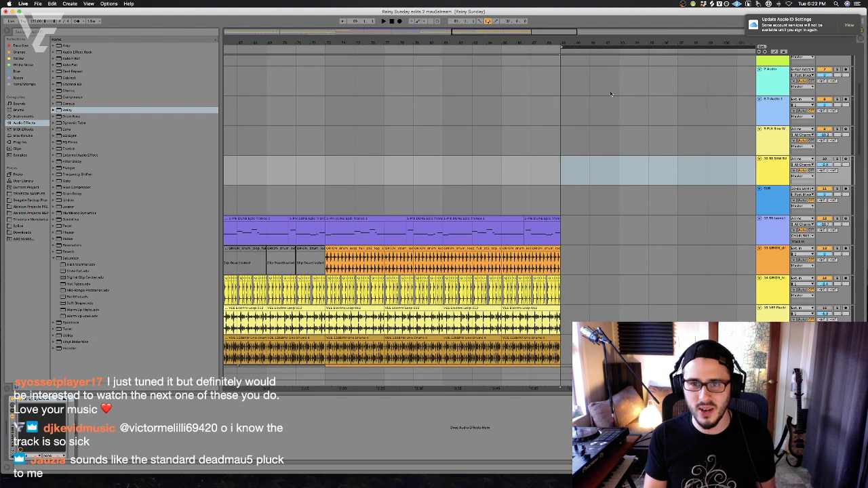
Add a locator at bar 89, where the drop's clips end, and move the arrangement loop start to bar 97
right_click(558, 51)
click(572, 68)
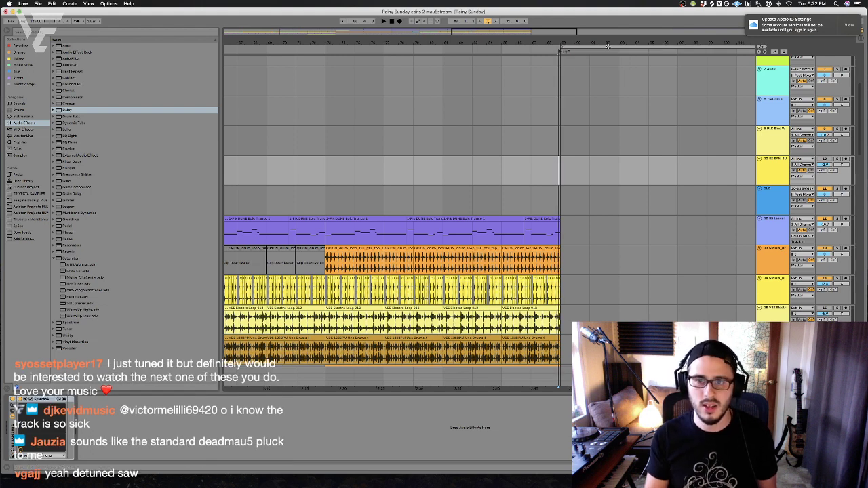
drag(607, 47, 736, 62)
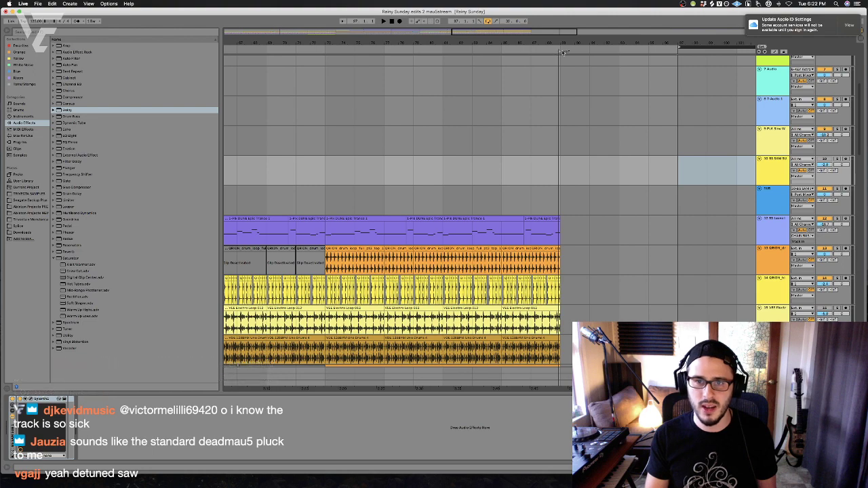
Duplicate the 16-bar drop section from bar 73 to 89 across all tracks so it continues from bar 89, and loop the copy
scroll(475, 181, left, 2)
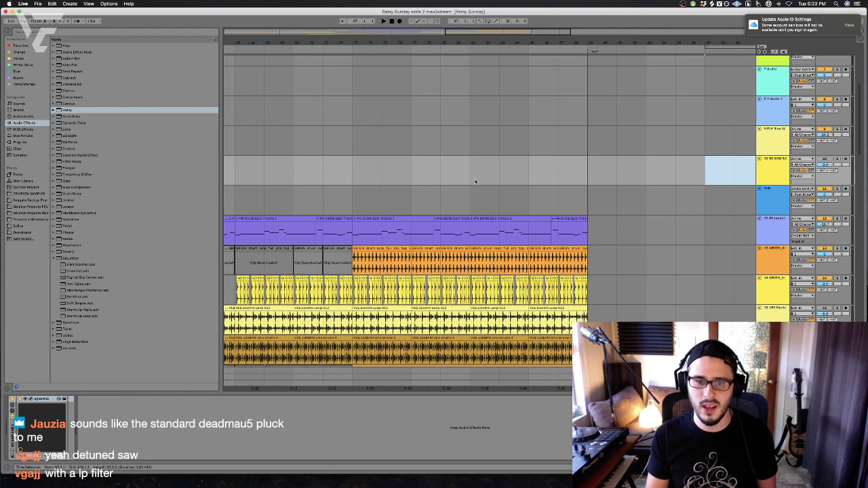
click(381, 194)
key(space)
scroll(393, 226, up, 5)
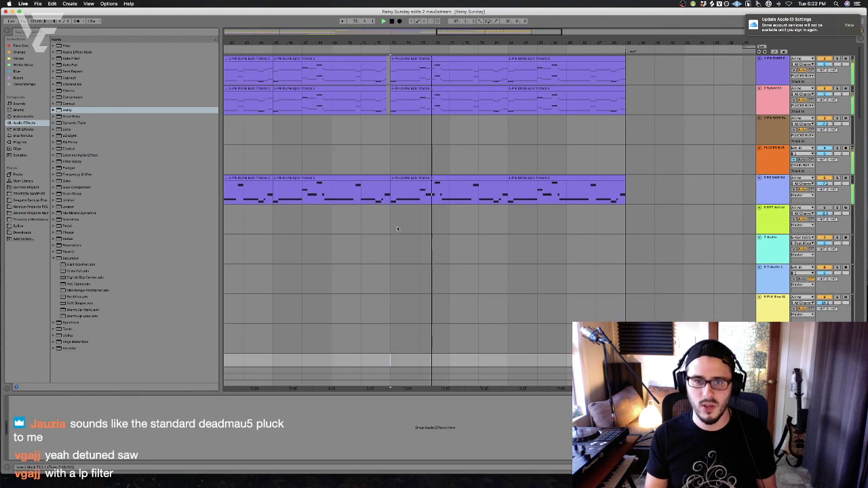
drag(391, 74, 626, 379)
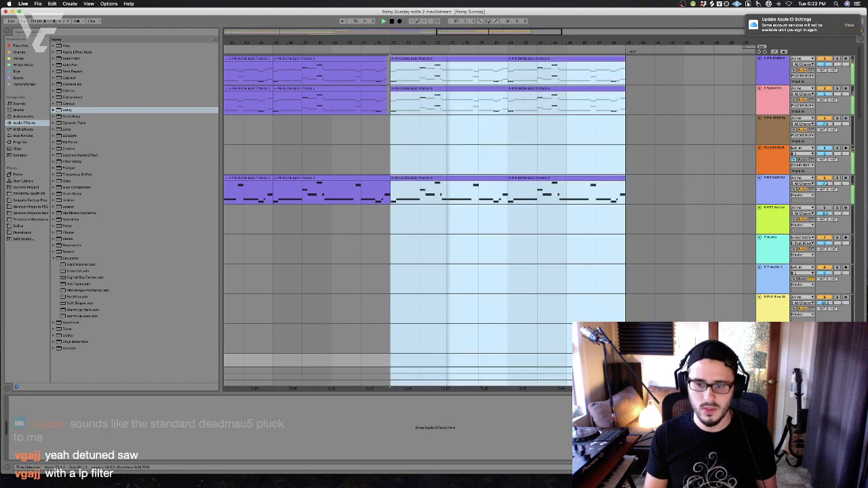
scroll(672, 258, right, 2)
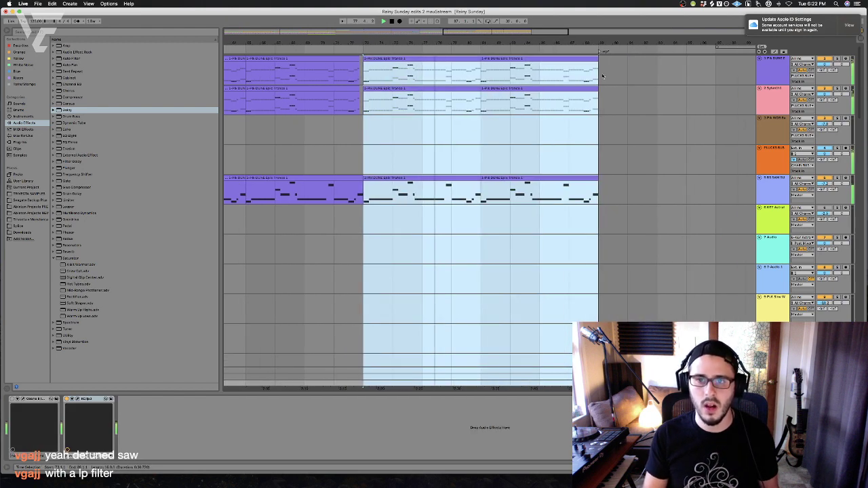
click(602, 76)
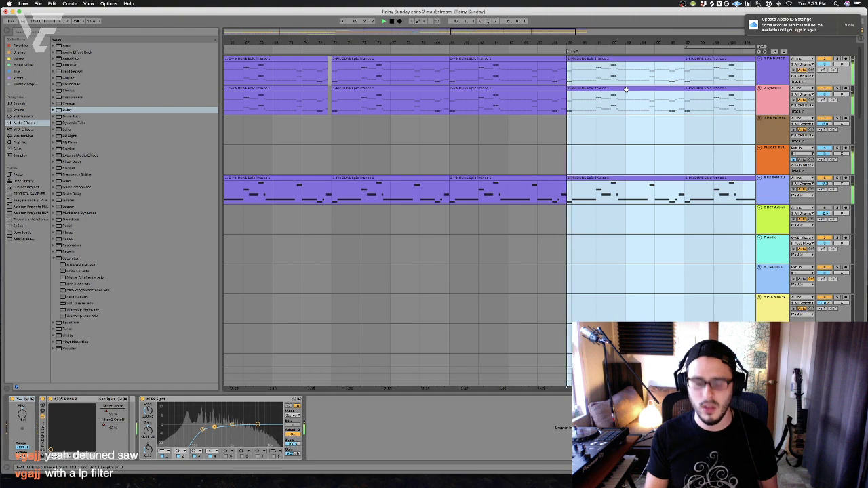
click(562, 163)
Delete the copied lead melody from bar 89 onward on tracks 17 and 20
scroll(562, 163, down, 15)
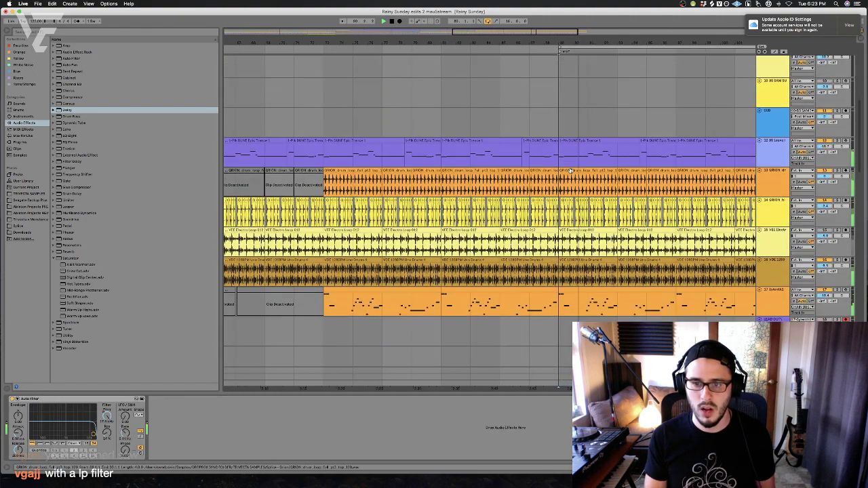
scroll(583, 170, down, 3)
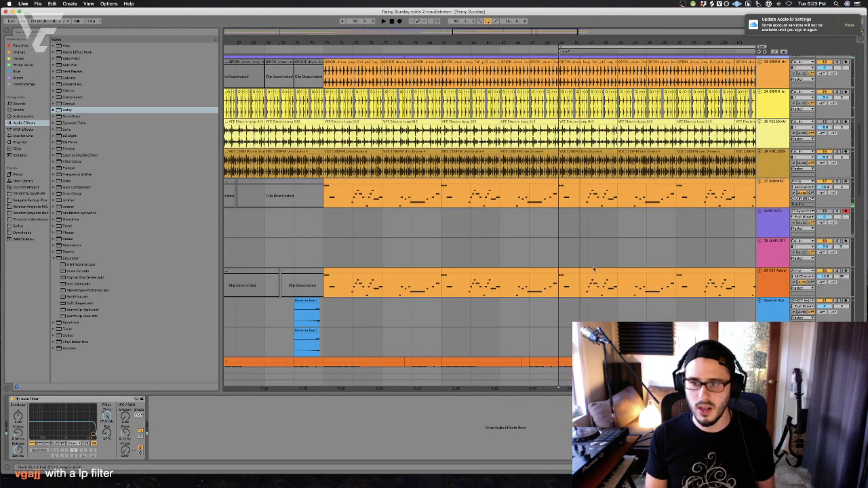
drag(563, 195, 750, 218)
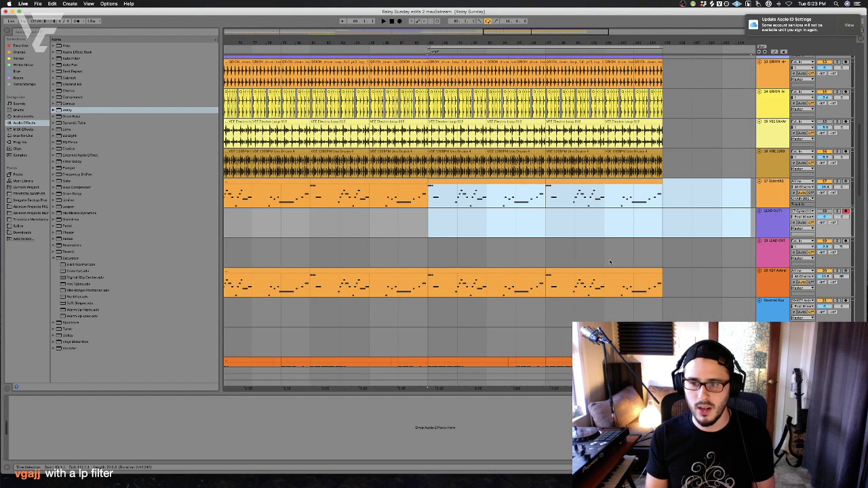
drag(428, 283, 691, 284)
key(Delete)
Shape the Dune track's Filter 1 Cutoff automation into a rise leading up to bar 89 and audition it from bar 85
click(397, 285)
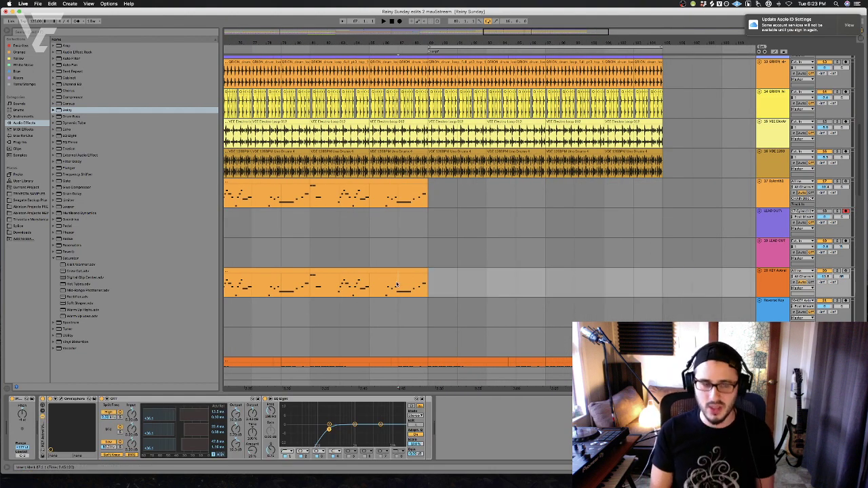
key(space)
scroll(392, 69, up, 10)
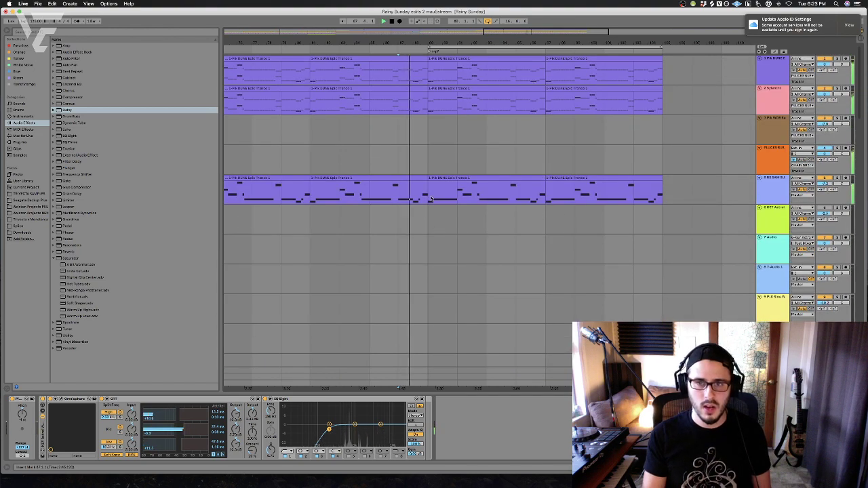
click(392, 69)
key(a)
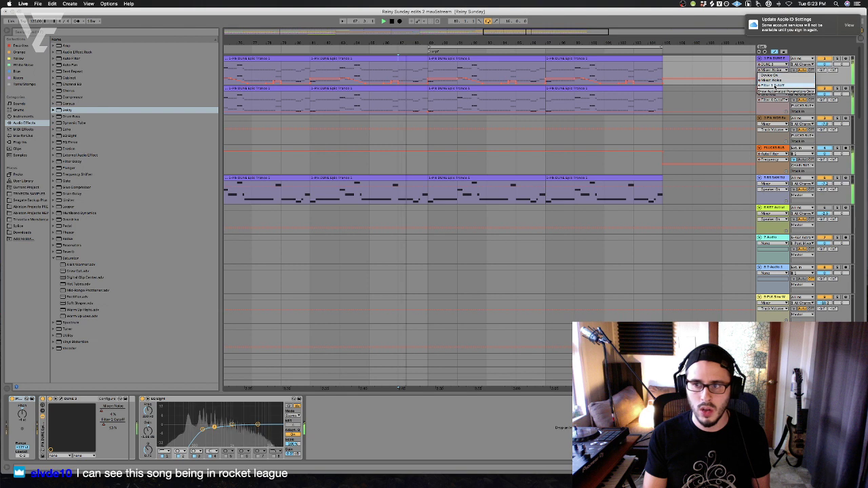
drag(425, 74, 400, 74)
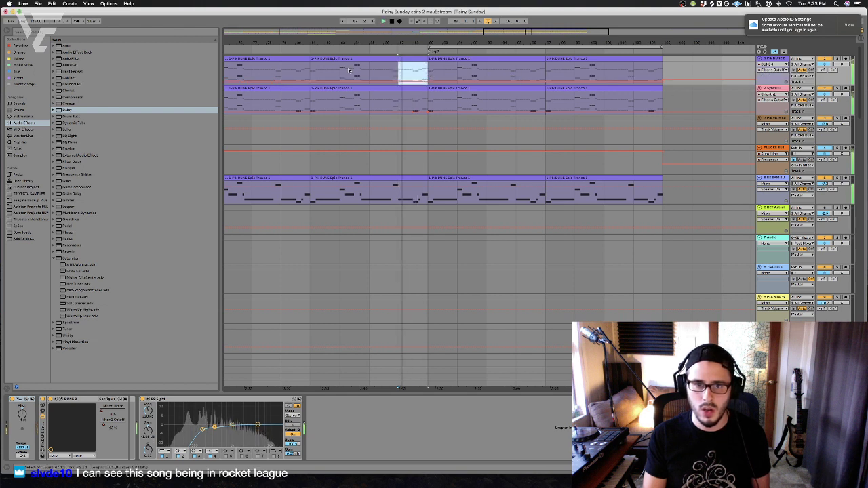
key(Left)
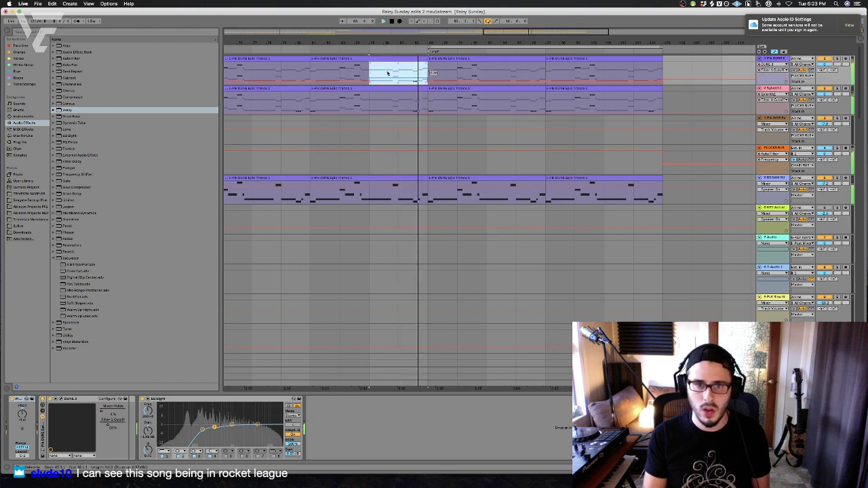
click(366, 69)
key(space)
key(space)
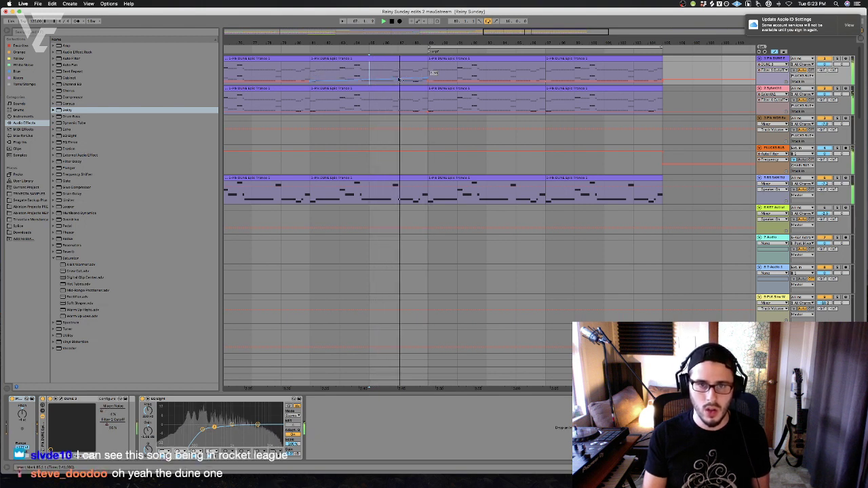
Audition the transition and delete the kick clips on track 26 in the nearly two bars before bar 89
scroll(417, 250, down, 10)
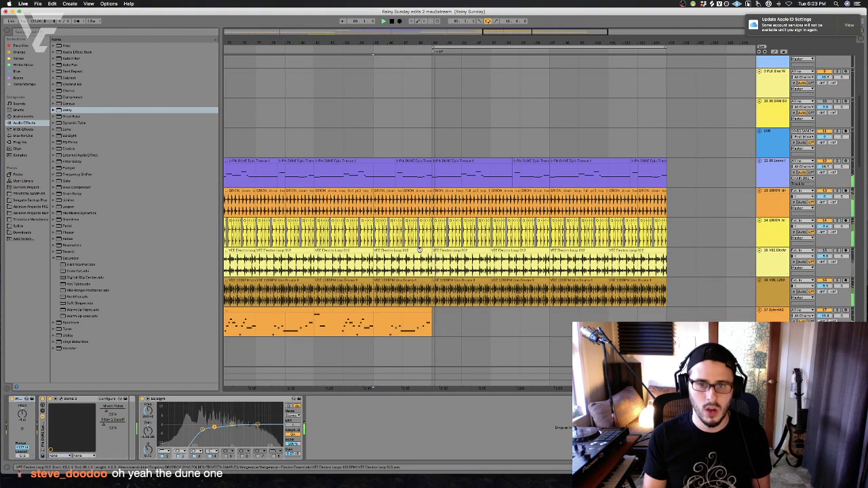
click(376, 295)
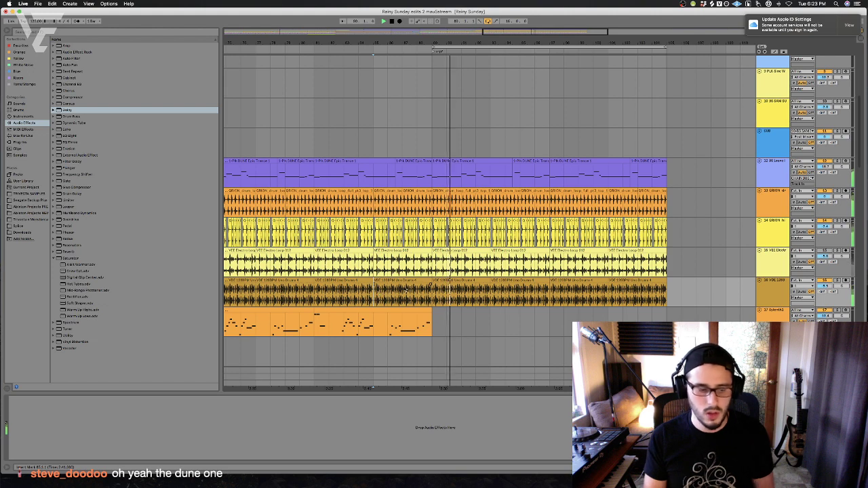
key(space)
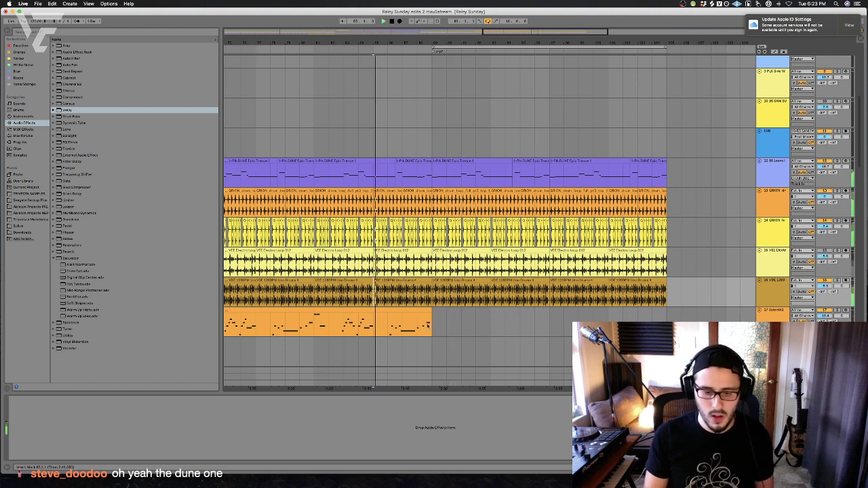
click(405, 321)
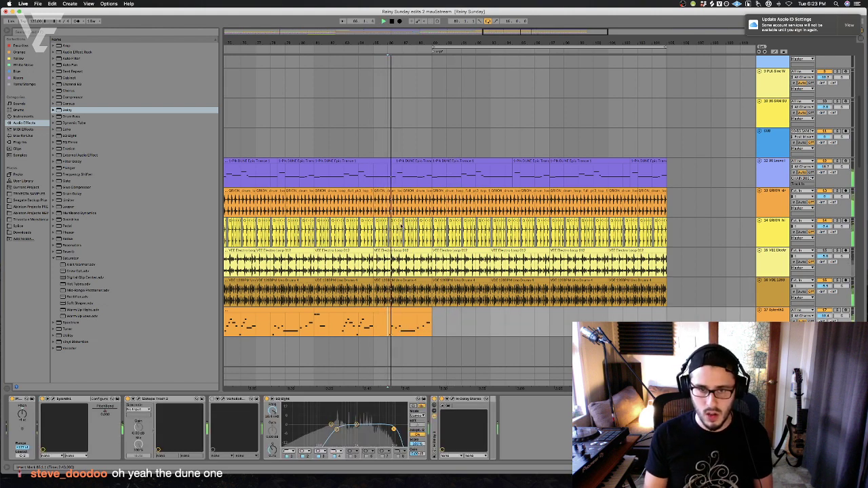
scroll(406, 322, down, 1)
scroll(407, 220, down, 8)
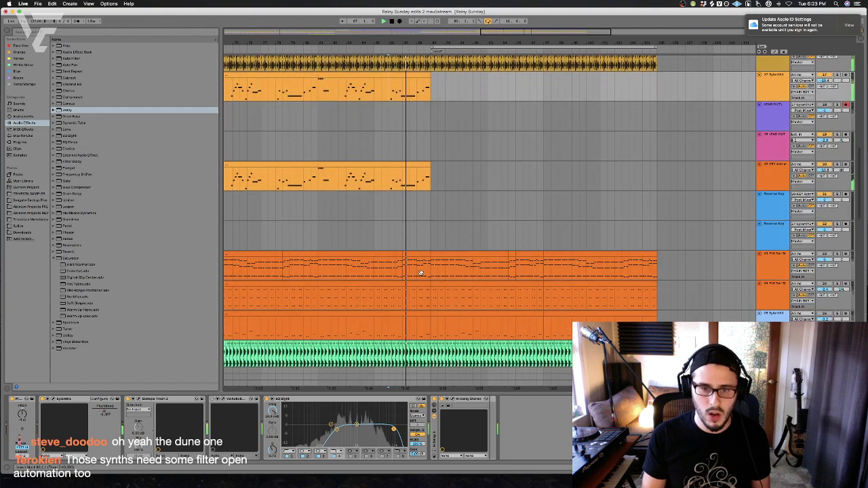
scroll(413, 327, down, 1)
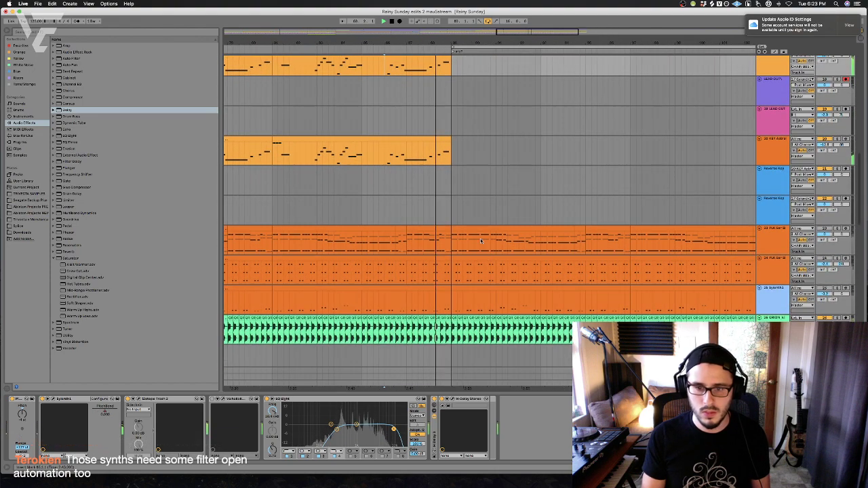
drag(412, 327, 451, 328)
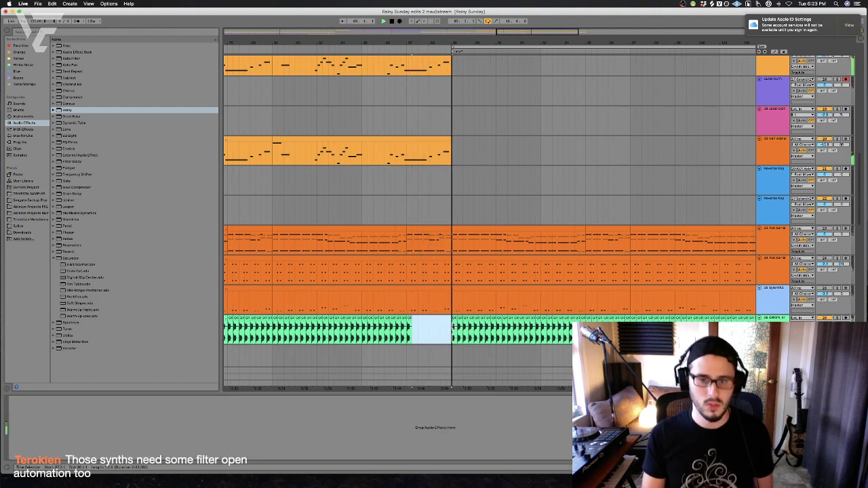
scroll(452, 326, left, 2)
key(Delete)
Adjust the Dune track's Filter 1 Cutoff automation at bar 89 and check the Sylenth1 track's cutoff automation from bar 89 to 105
click(407, 219)
scroll(424, 238, up, 8)
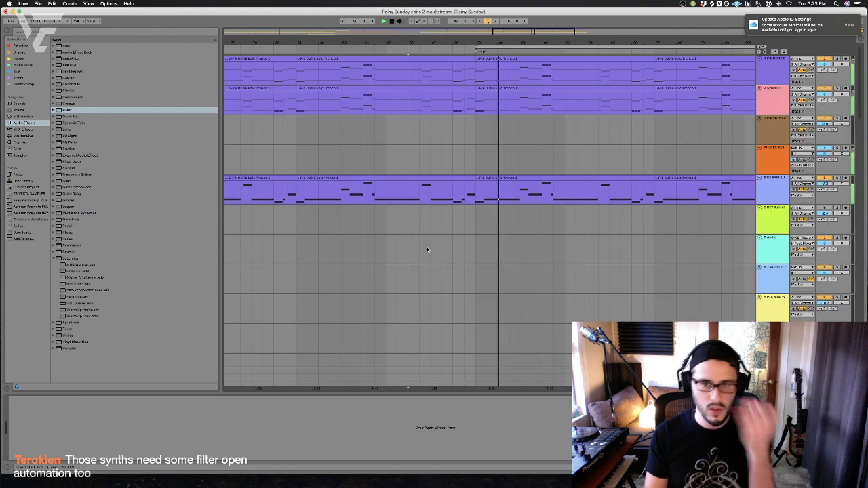
click(492, 80)
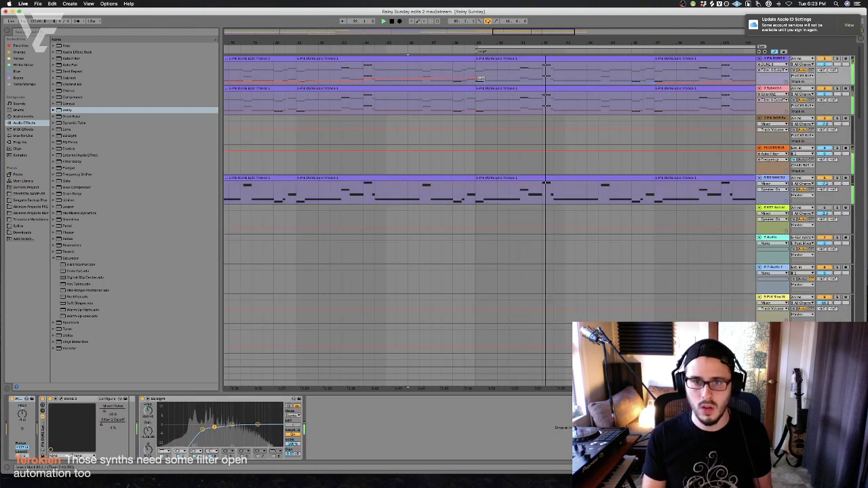
click(497, 90)
scroll(687, 109, right, 4)
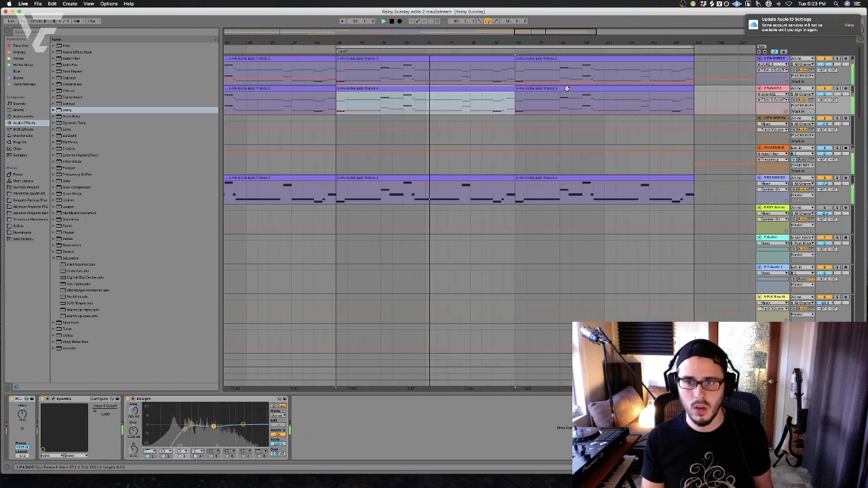
shift+click(687, 109)
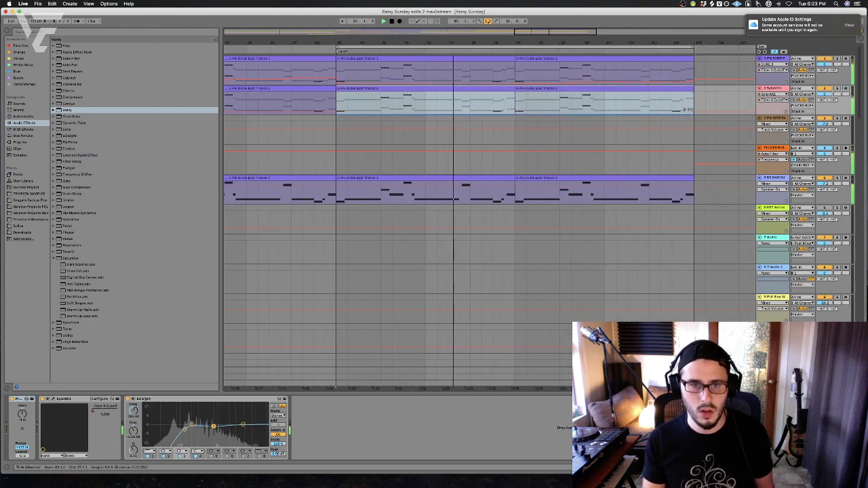
key(space)
click(318, 101)
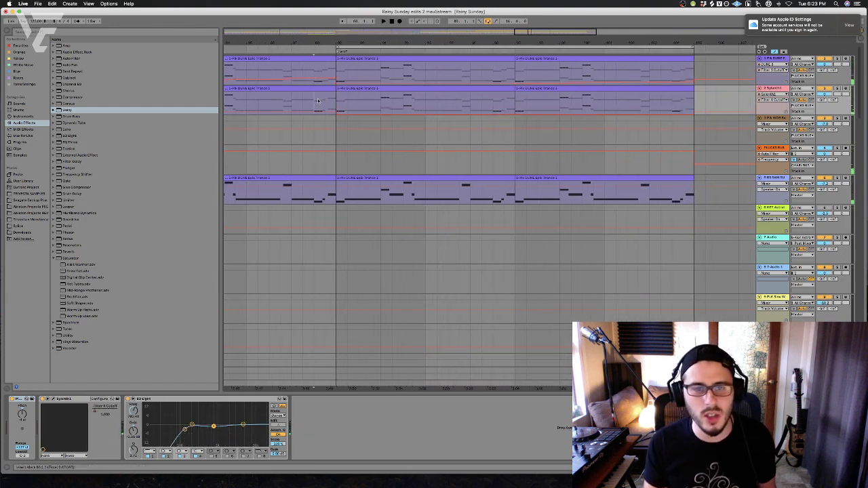
key(a)
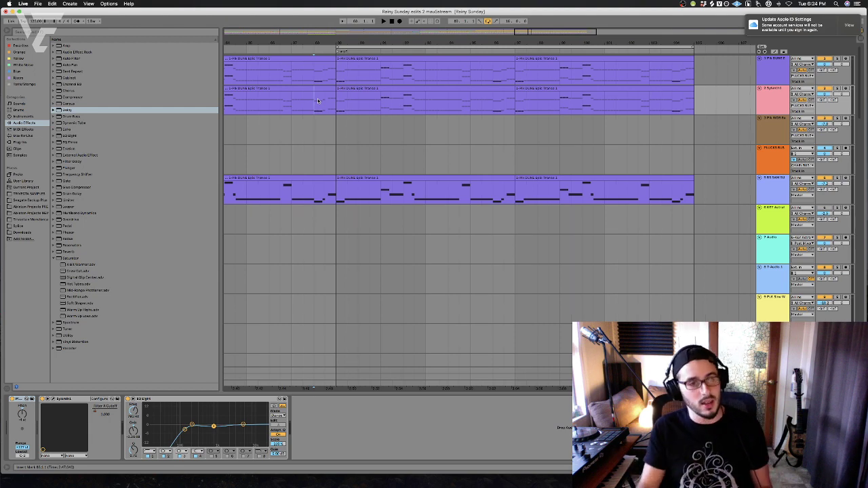
Play the transition into bar 89 and copy the short fill in bars 72 to 74 of track 28 to bar 88
click(299, 127)
scroll(300, 127, left, 5)
scroll(386, 208, down, 15)
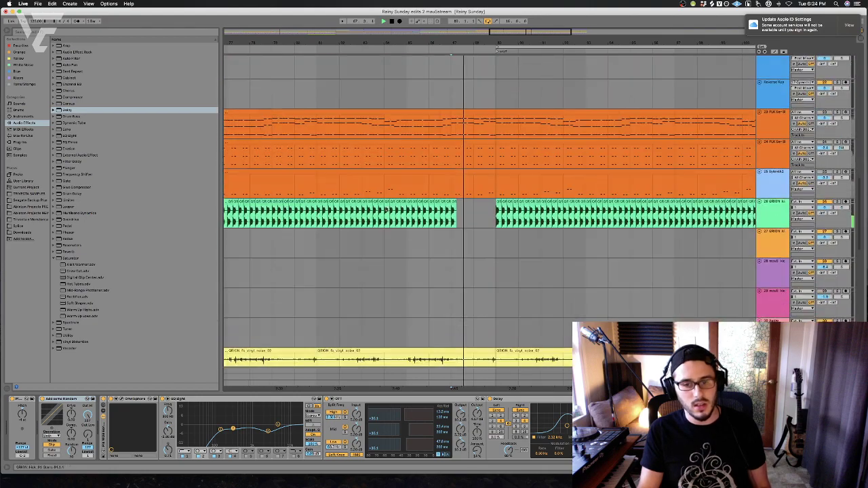
scroll(385, 208, down, 5)
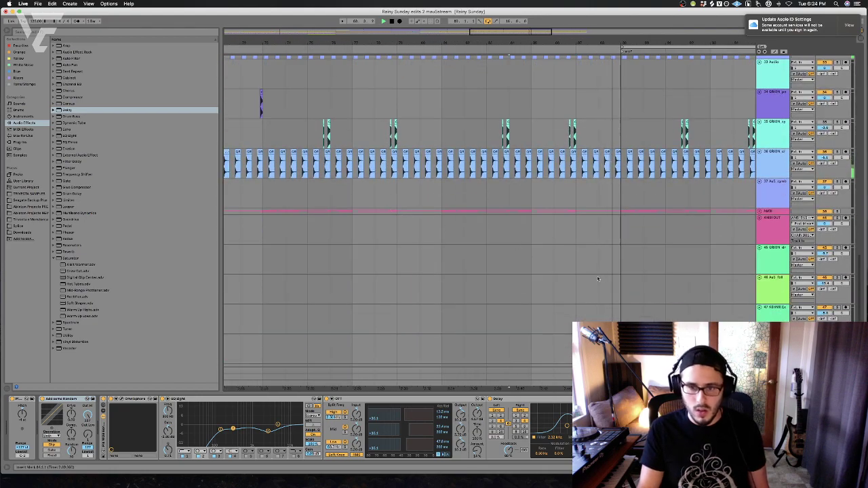
click(561, 249)
scroll(549, 241, up, 10)
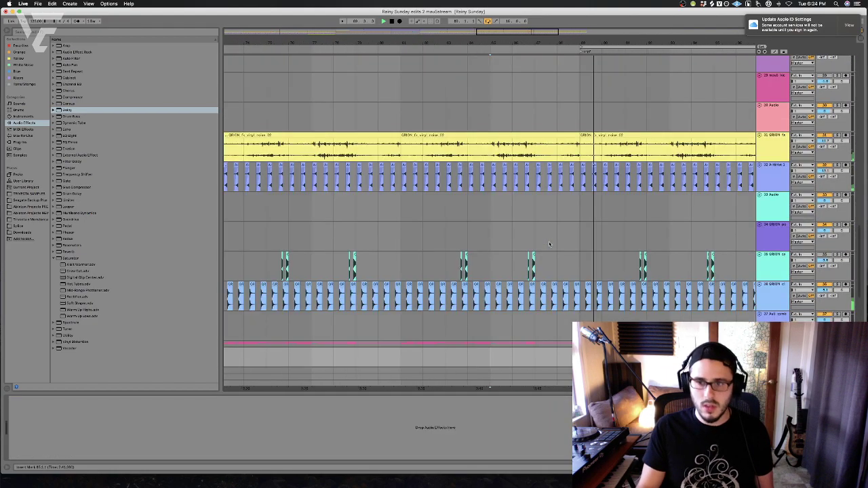
click(506, 175)
scroll(486, 181, left, 5)
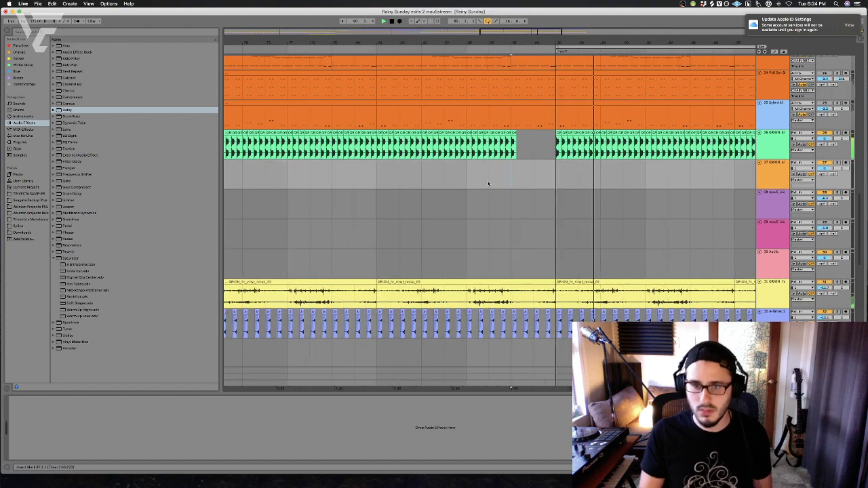
click(386, 204)
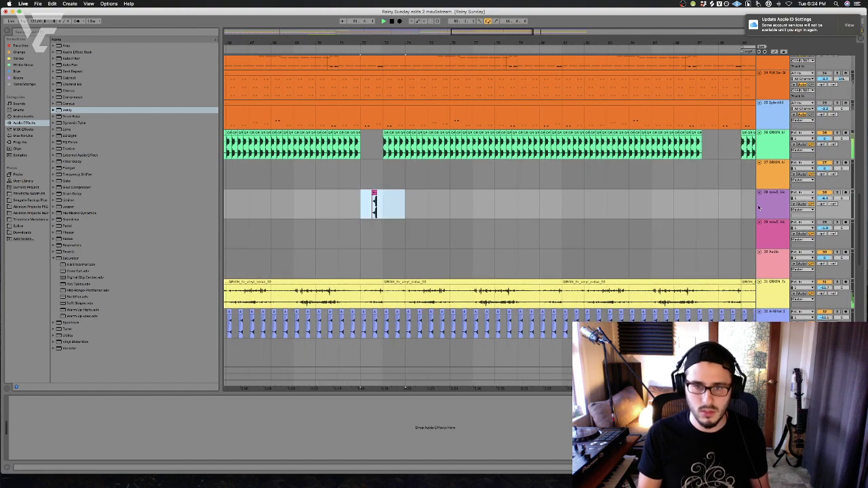
click(717, 207)
scroll(465, 199, up, 8)
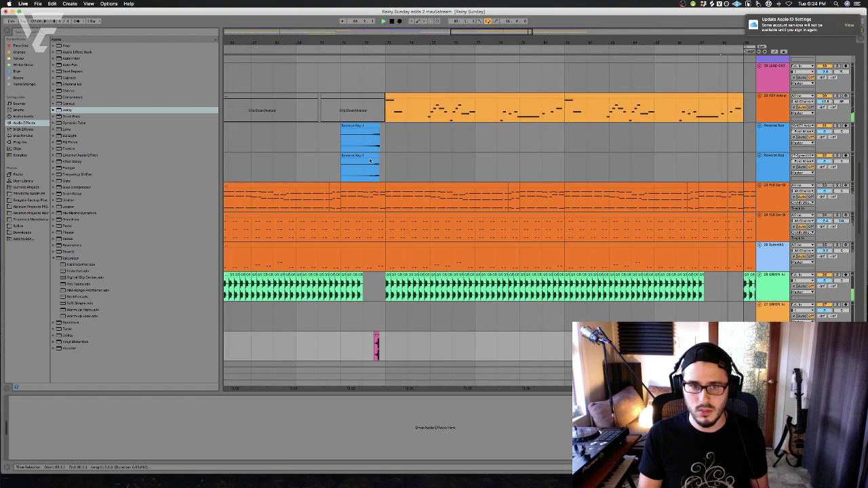
Copy the two Reverse Key clips before bar 73 to the same spot before bar 89 and clear the last beat there on tracks 1 and 2
drag(340, 141, 380, 169)
scroll(486, 160, right, 2)
key(super+c)
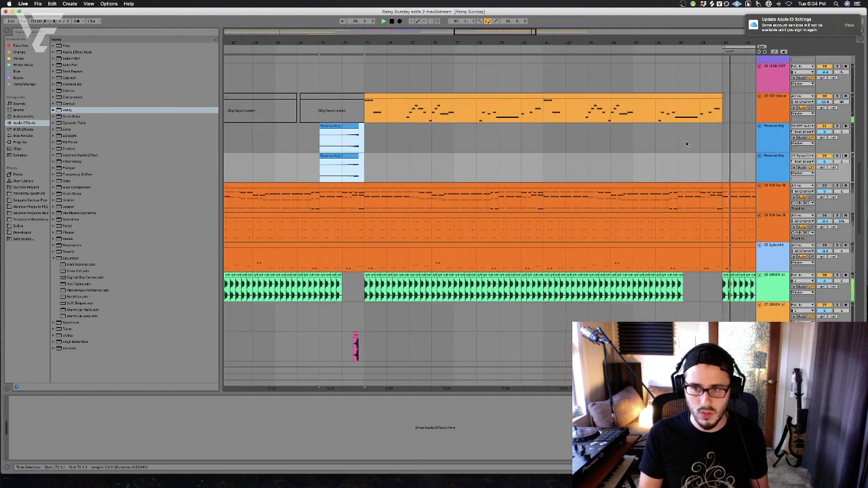
key(super+v)
scroll(705, 156, up, 10)
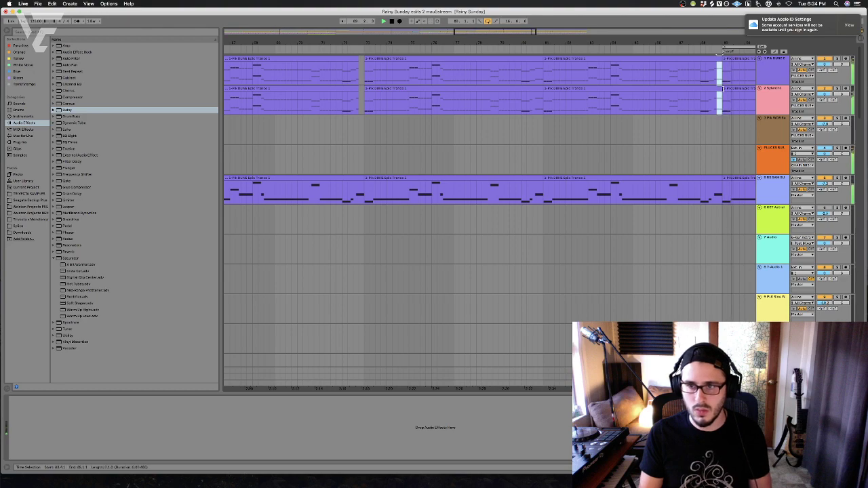
click(733, 121)
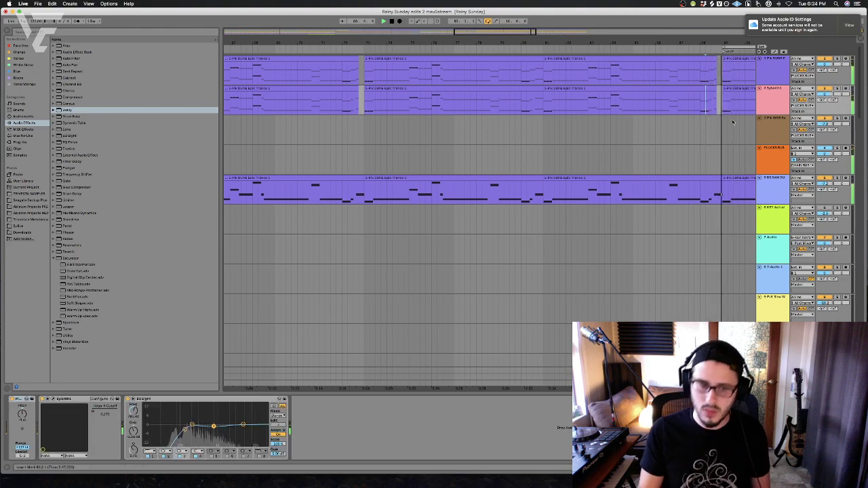
Copy the short percussion hit just before bar 73 on track 34 to the half bar before bar 89
scroll(697, 135, down, 8)
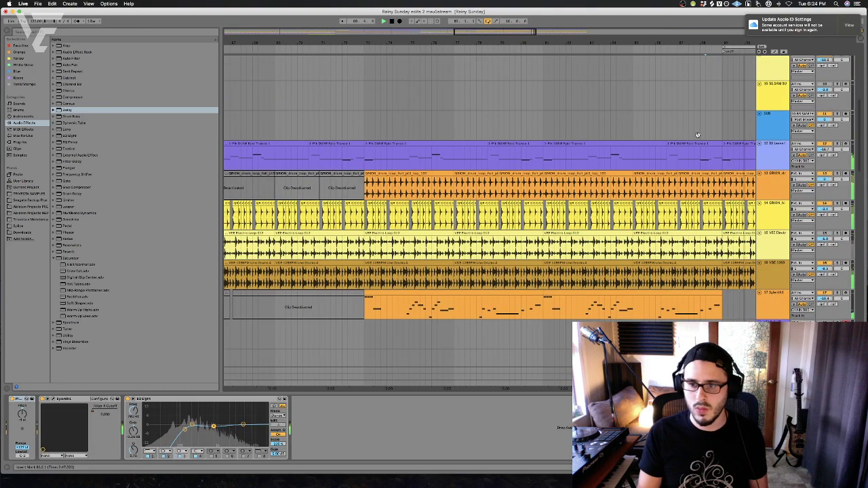
scroll(697, 135, down, 15)
scroll(638, 303, down, 3)
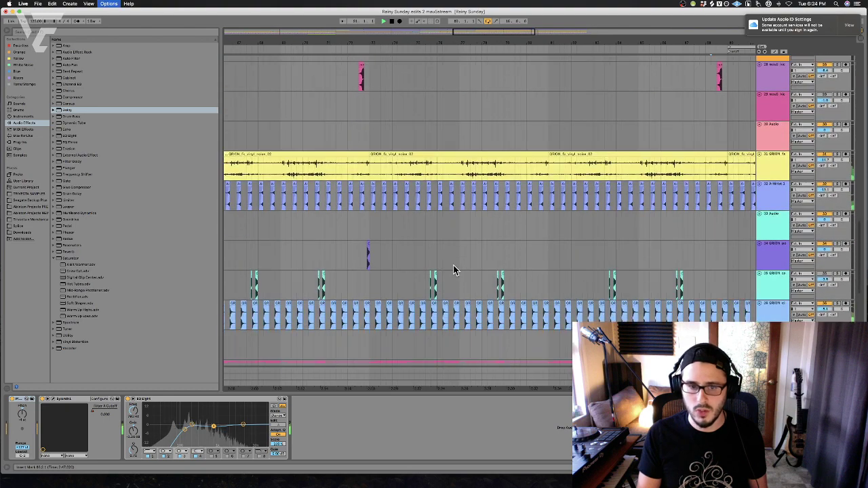
click(367, 255)
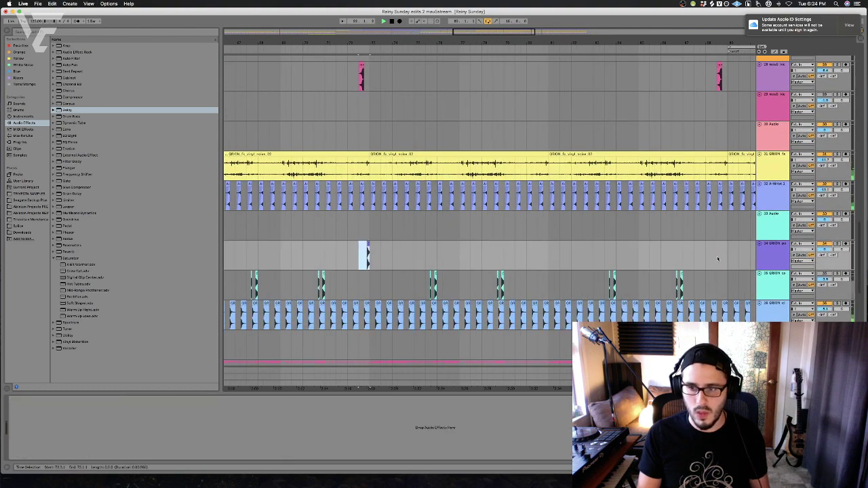
scroll(713, 260, up, 4)
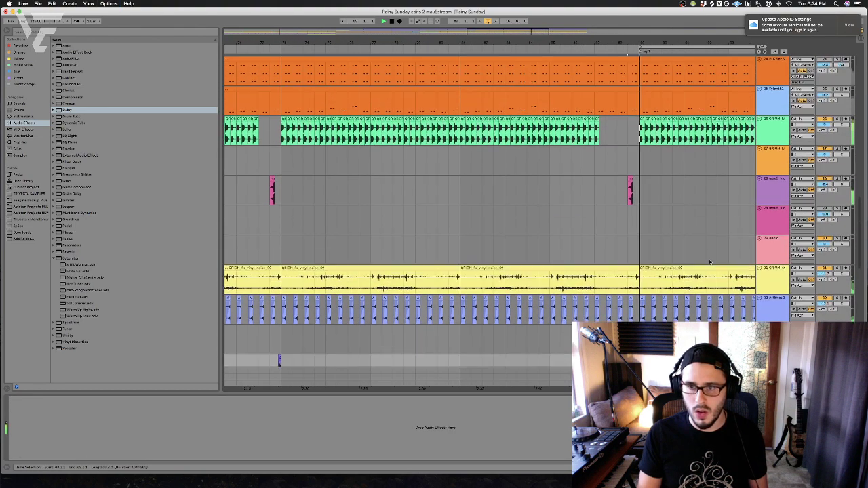
scroll(707, 261, up, 3)
scroll(692, 259, down, 5)
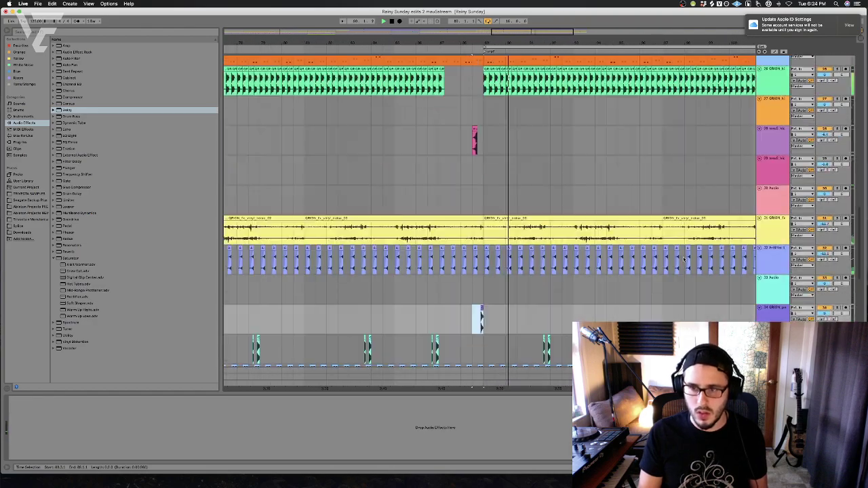
scroll(685, 259, down, 4)
Solo the drum loop on track 13 during playback, add an EQ Eight to it and lower the track volume
scroll(550, 218, up, 15)
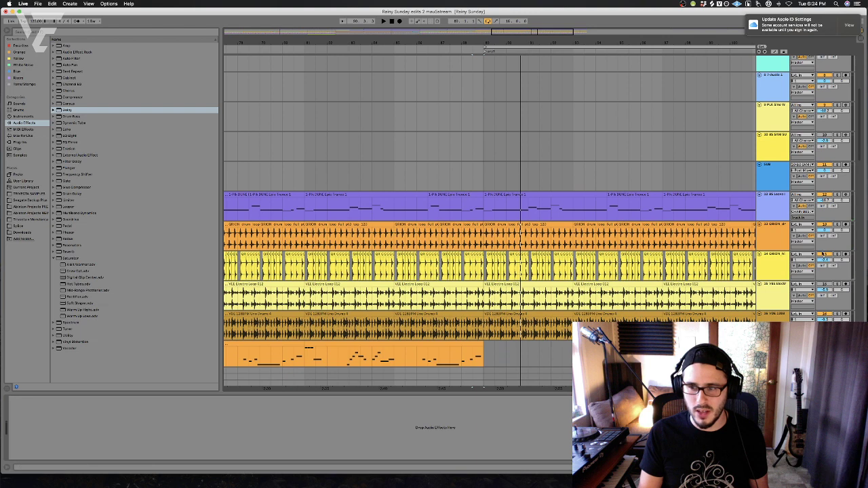
key(space)
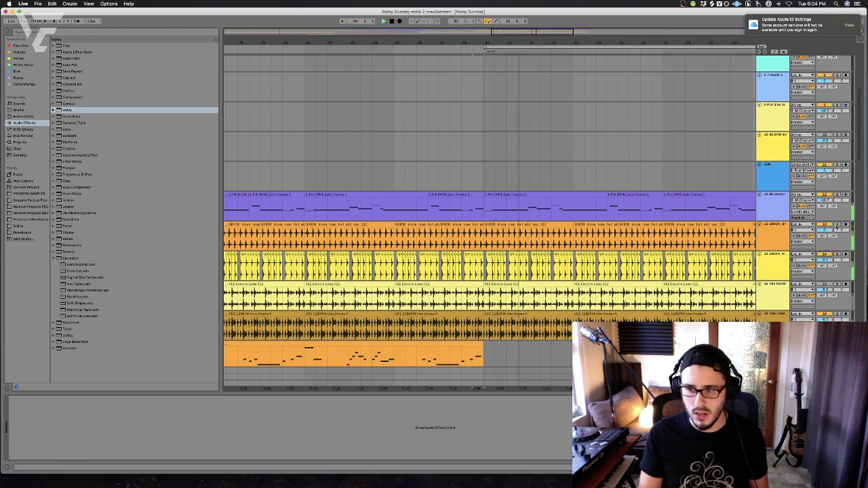
click(837, 225)
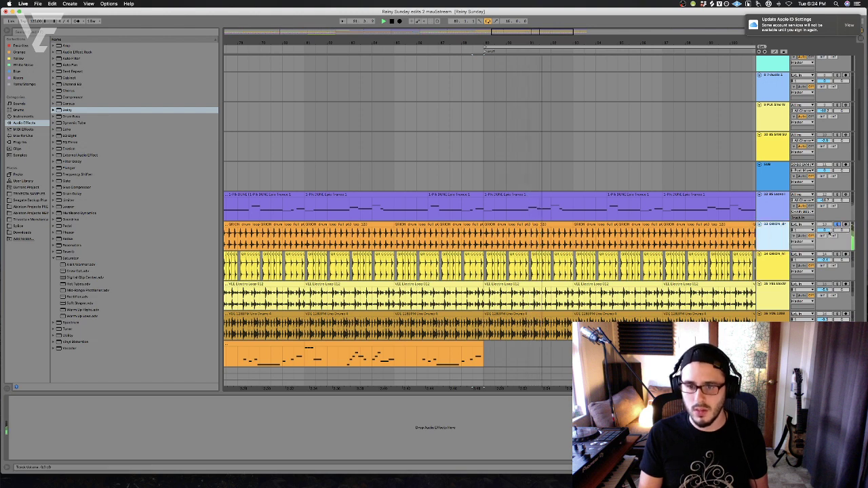
click(78, 135)
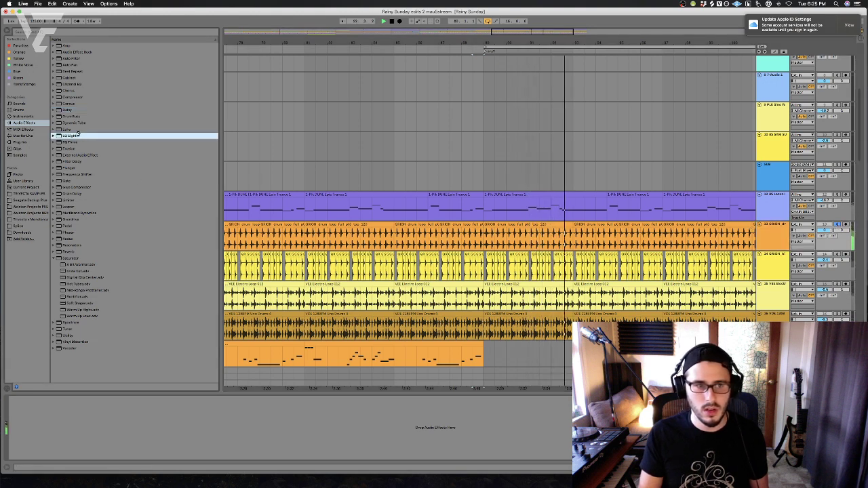
double_click(78, 135)
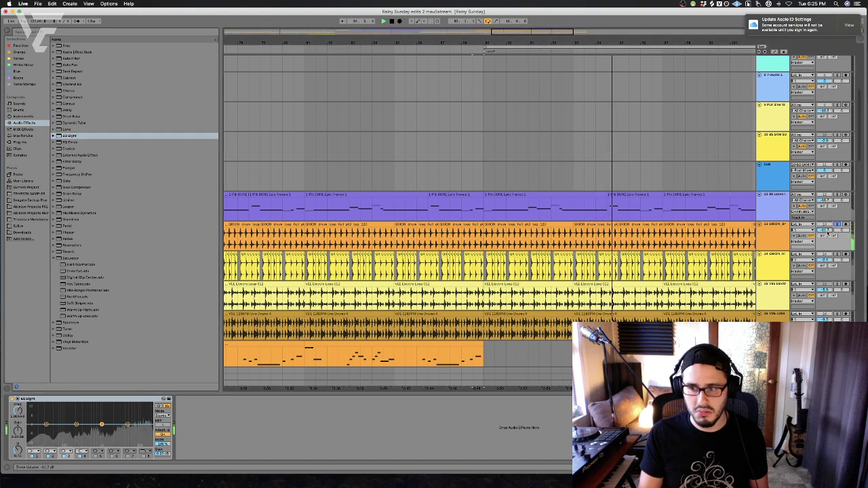
drag(828, 232, 825, 234)
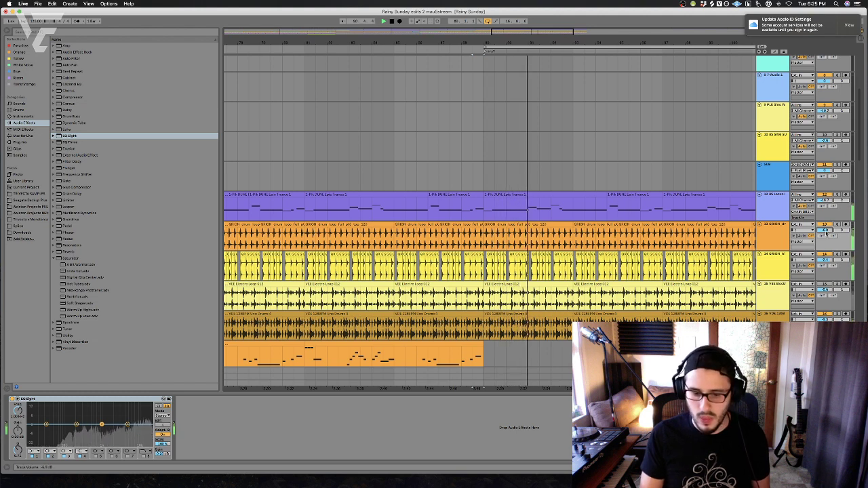
Insert a new MIDI track directly below the Plucks Bus track
click(437, 215)
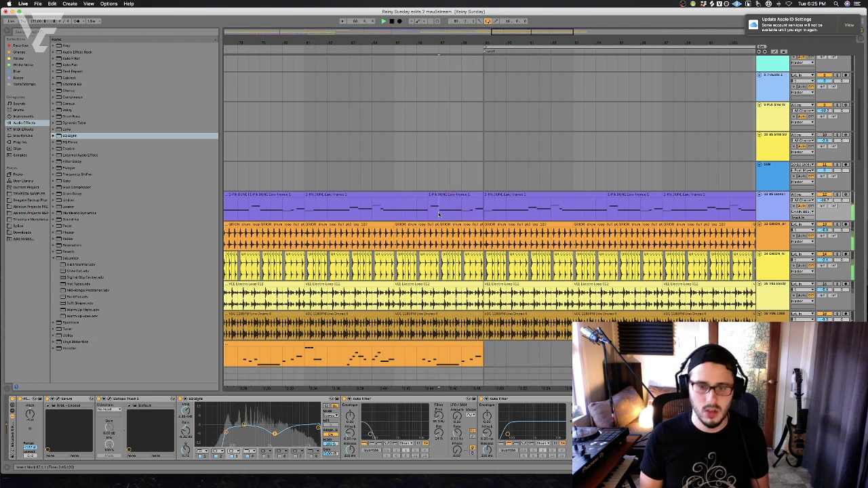
scroll(483, 139, up, 5)
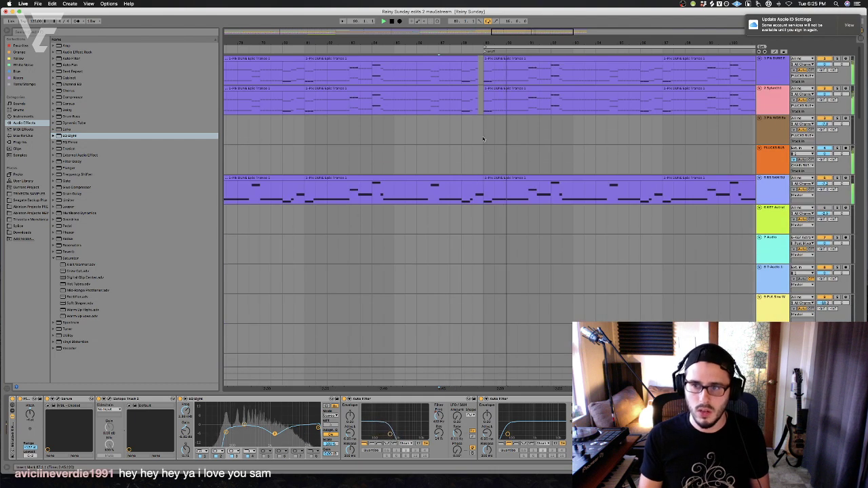
click(484, 139)
click(773, 163)
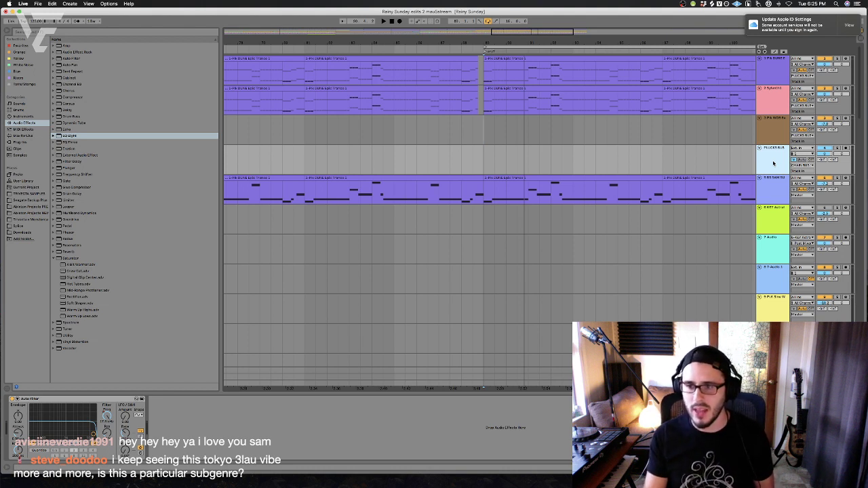
key(super+shift+t)
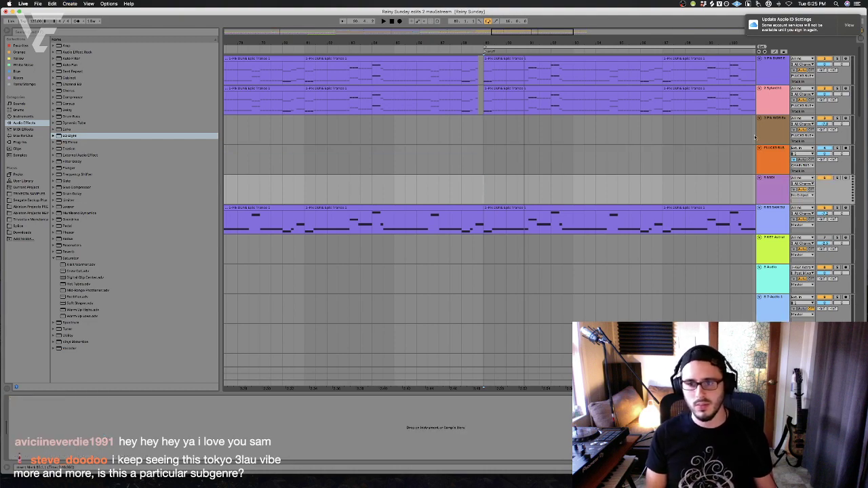
scroll(755, 138, left, 2)
scroll(682, 234, down, 8)
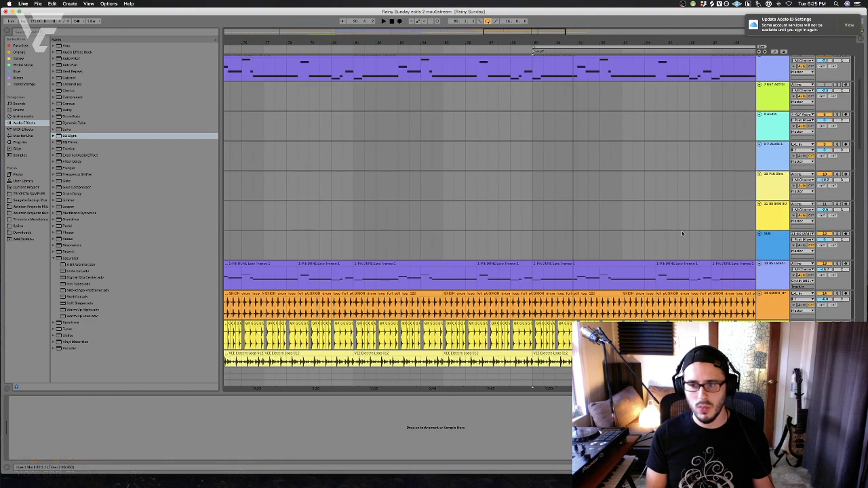
scroll(682, 234, up, 3)
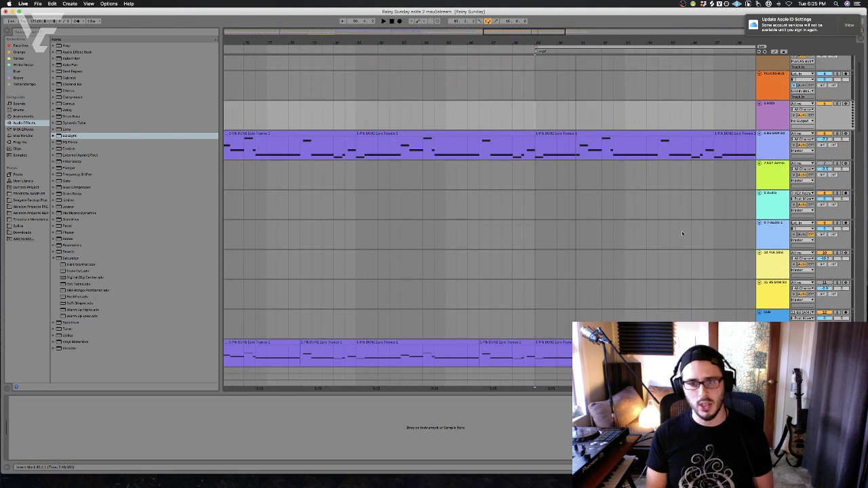
Find Synapse's DUNE 3 among the Audio Units plug-ins
click(532, 179)
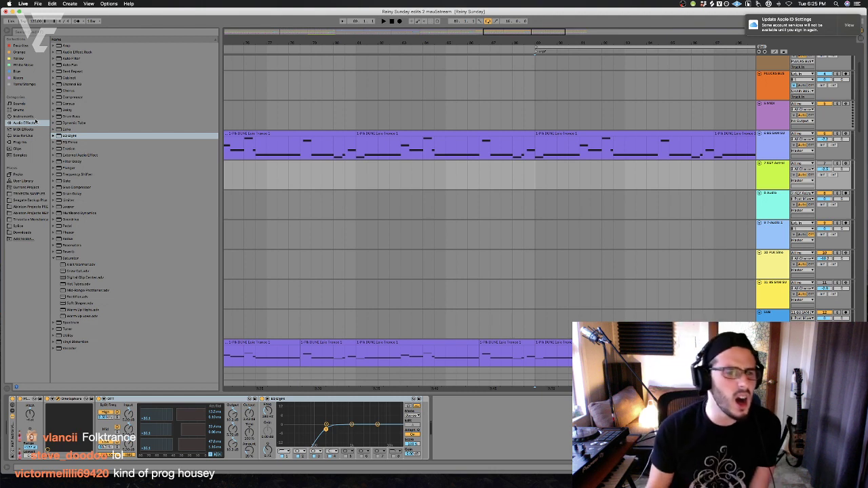
click(38, 117)
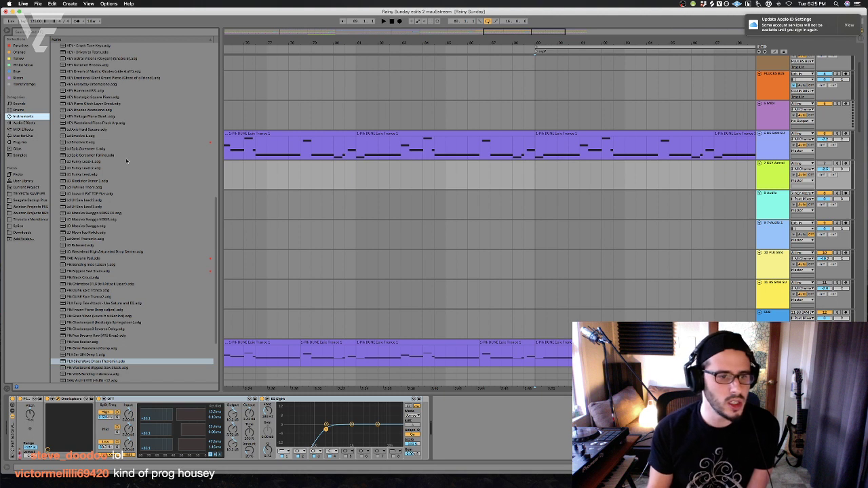
click(30, 143)
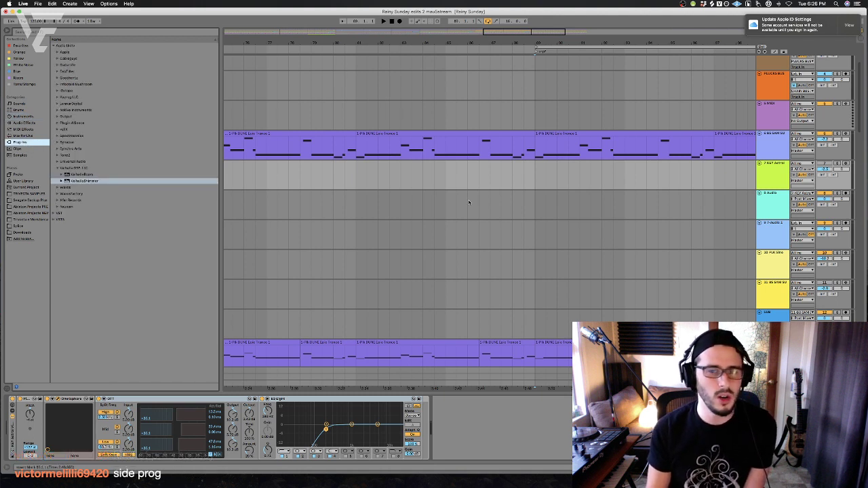
click(573, 175)
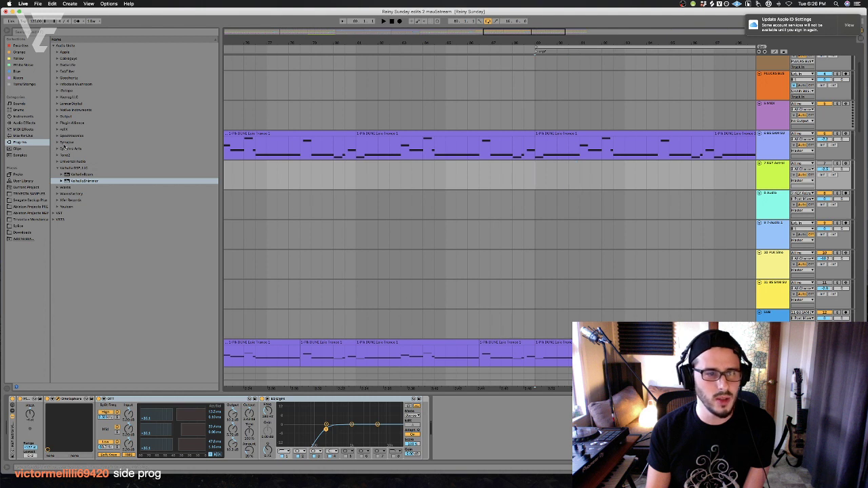
click(63, 143)
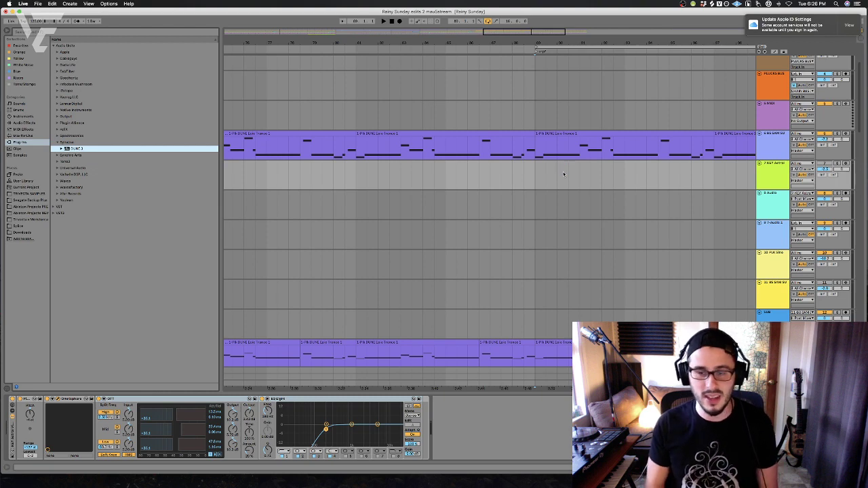
Try loading DUNE 3 onto the key track 7, undo it and resume playback
drag(563, 174, 537, 183)
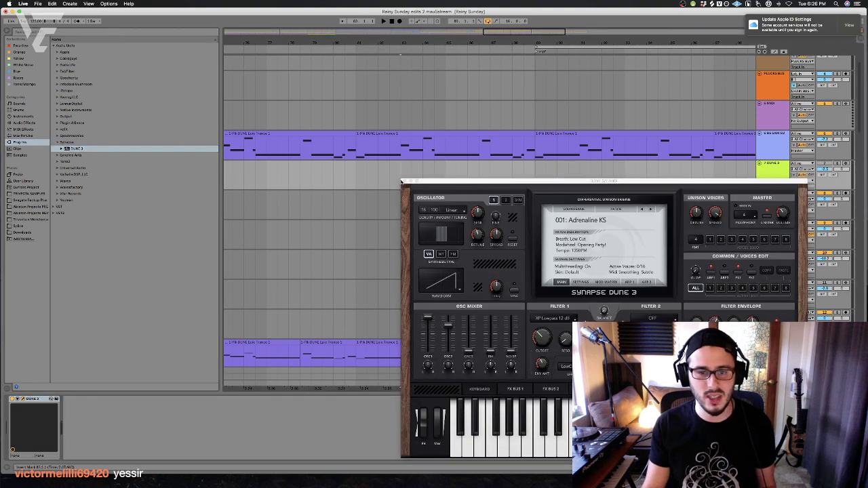
key(super+z)
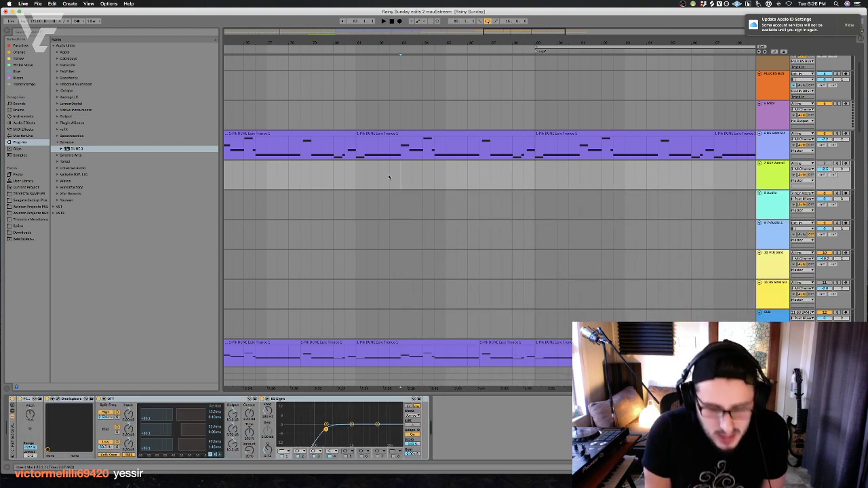
key(space)
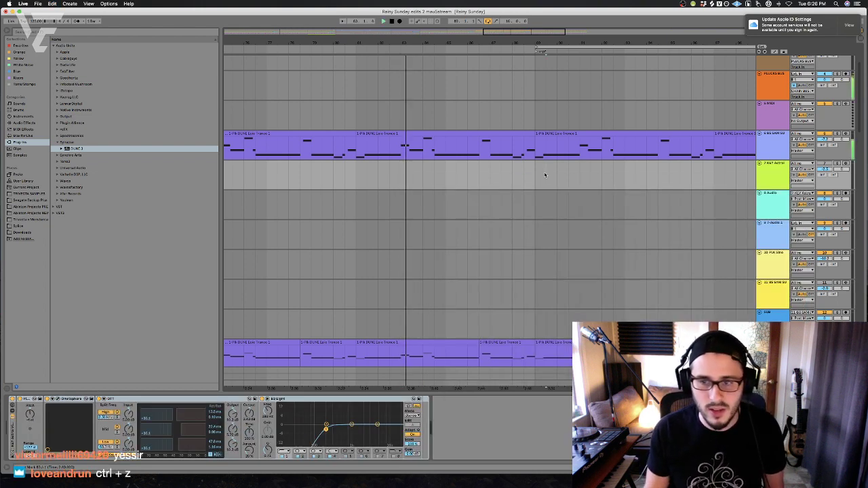
Load DUNE 3 onto the new empty MIDI track 5
scroll(561, 136, up, 1)
click(301, 129)
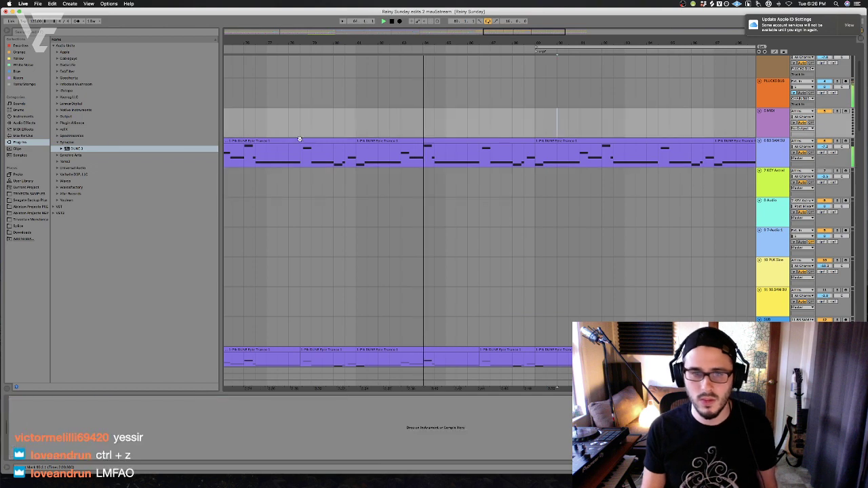
click(83, 149)
double_click(83, 148)
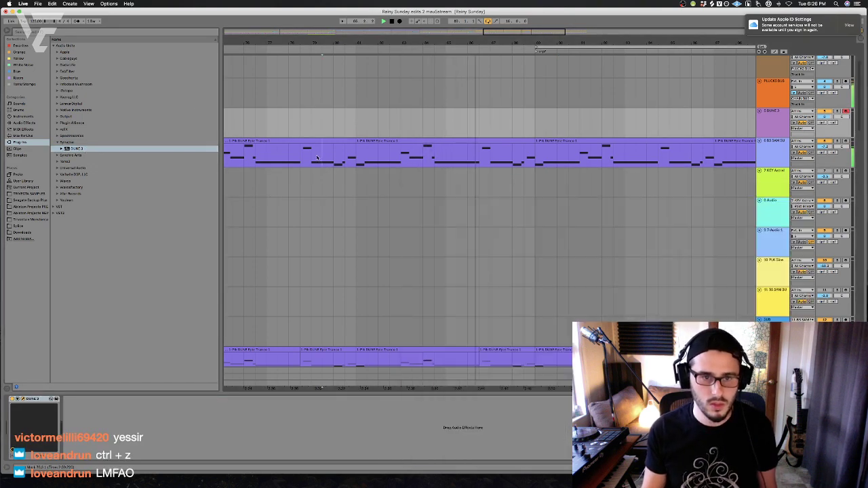
Copy the Pitch MIDI effect from the Sylenth1 chain to before DUNE 3 on track 5, with the synth's window open
key(super+z)
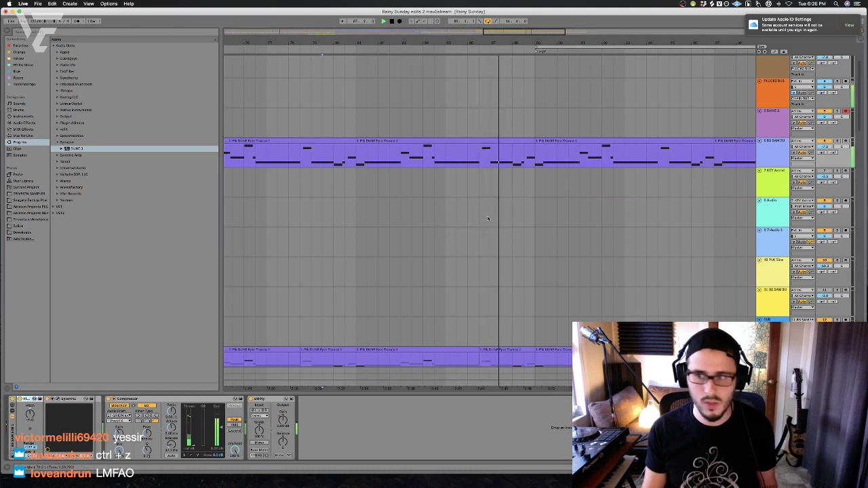
click(529, 112)
click(34, 410)
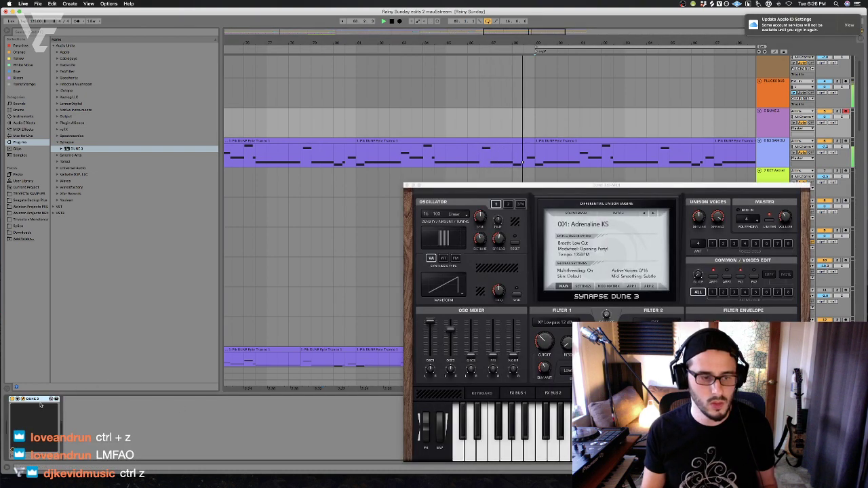
key(super+v)
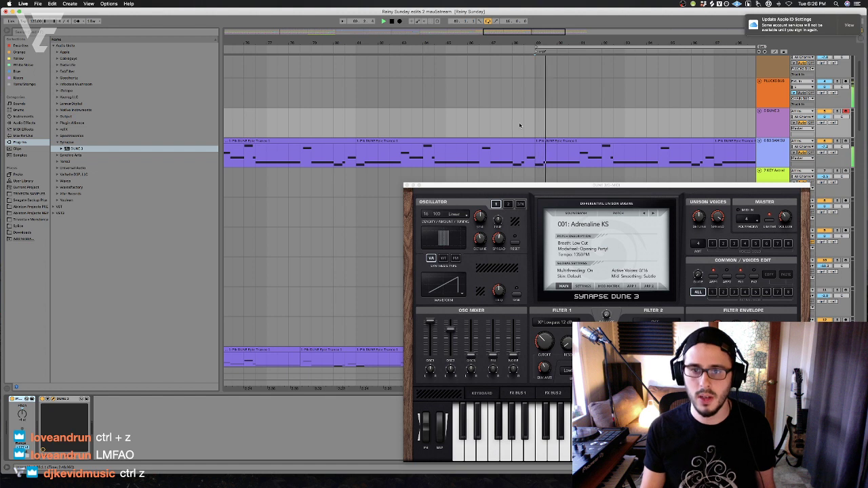
Create an empty MIDI clip at bar 89 on the DUNE 3 track and extend it to two bars
key(super+shift+m)
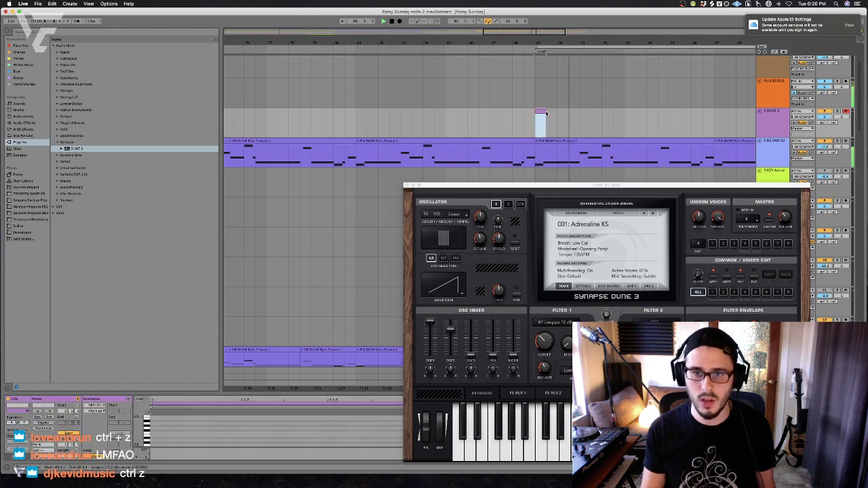
drag(545, 121, 579, 120)
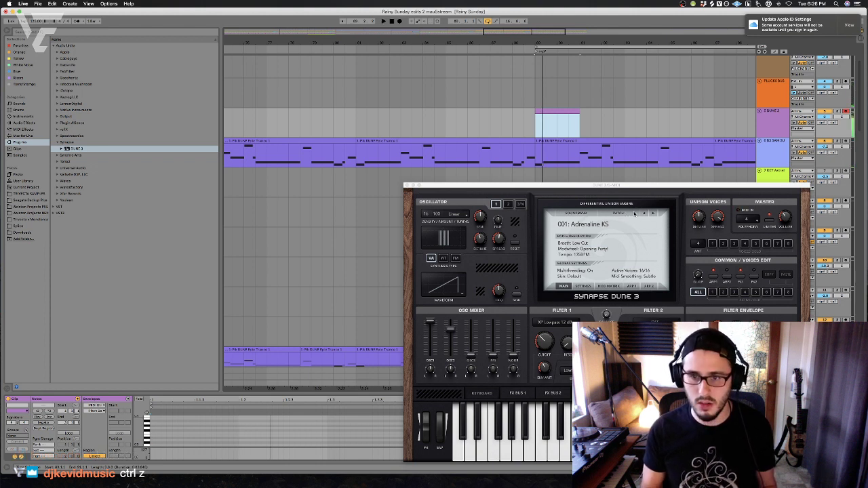
Load the Ambiose ST patch from DUNE 3's factory Leads category and close the synth window
click(597, 224)
mouse_move(578, 221)
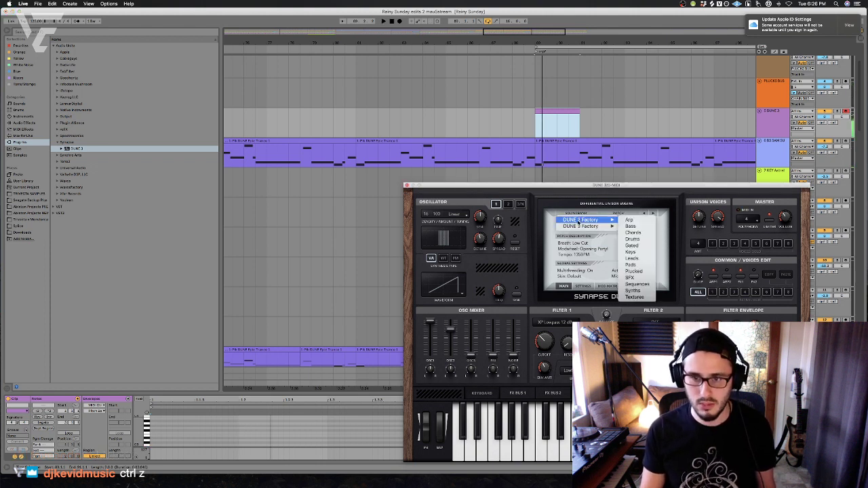
click(644, 259)
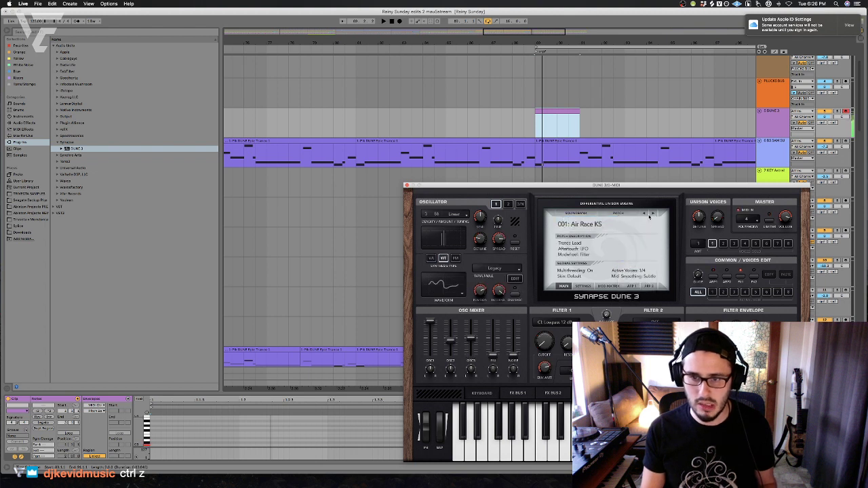
click(652, 214)
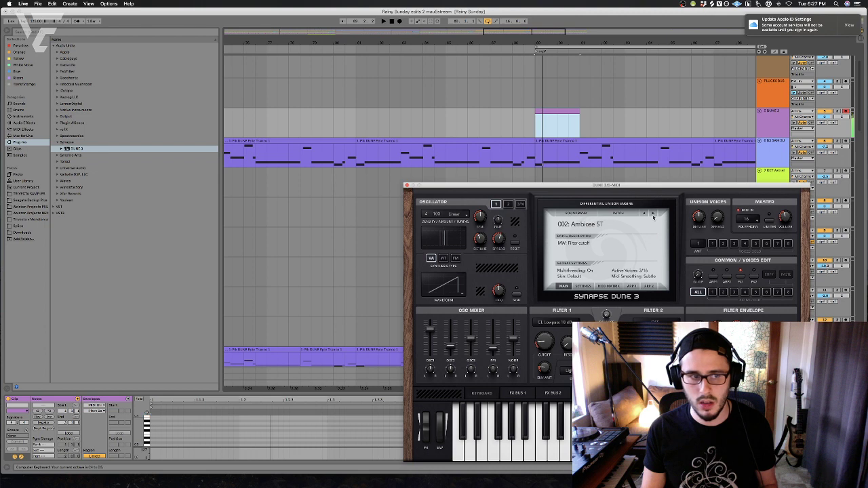
click(406, 185)
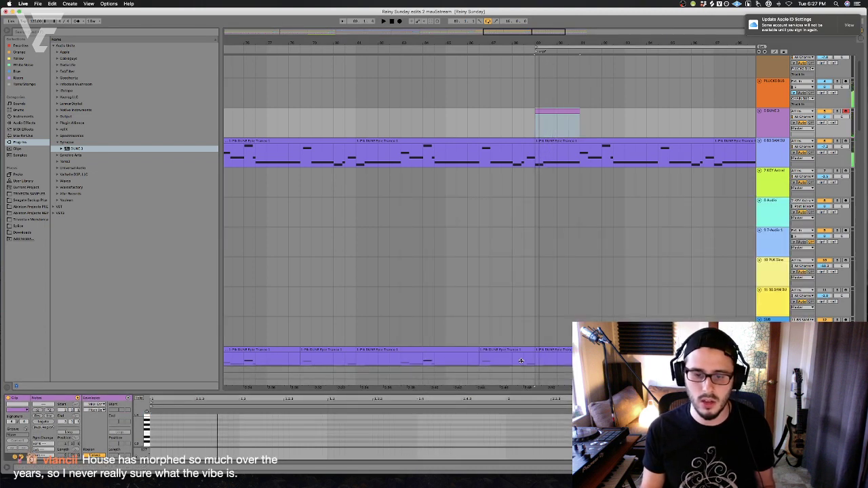
Enlarge the note editor and draw a rising four-note figure C4, E4, G4, C5 at the start of the DUNE 3 clip
drag(159, 393, 158, 184)
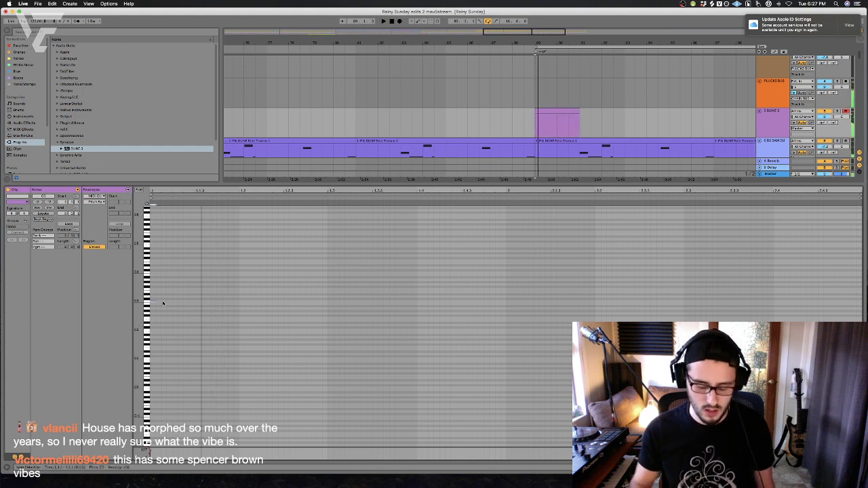
key(space)
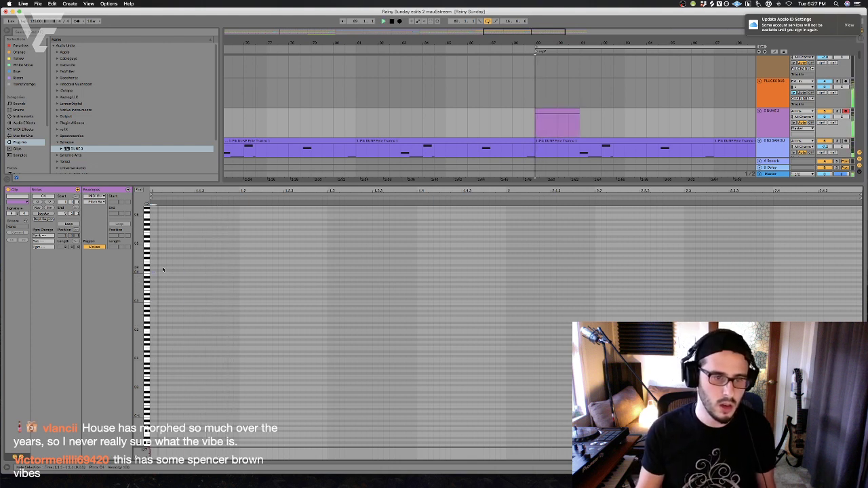
key(super+f)
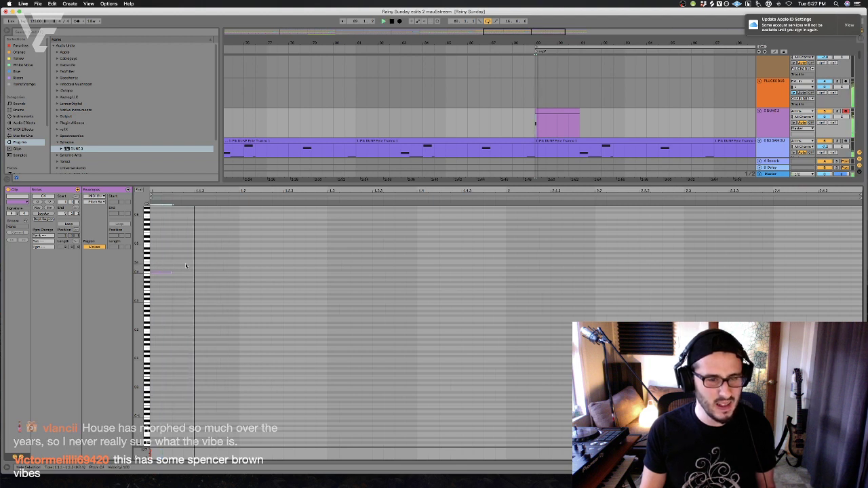
double_click(181, 263)
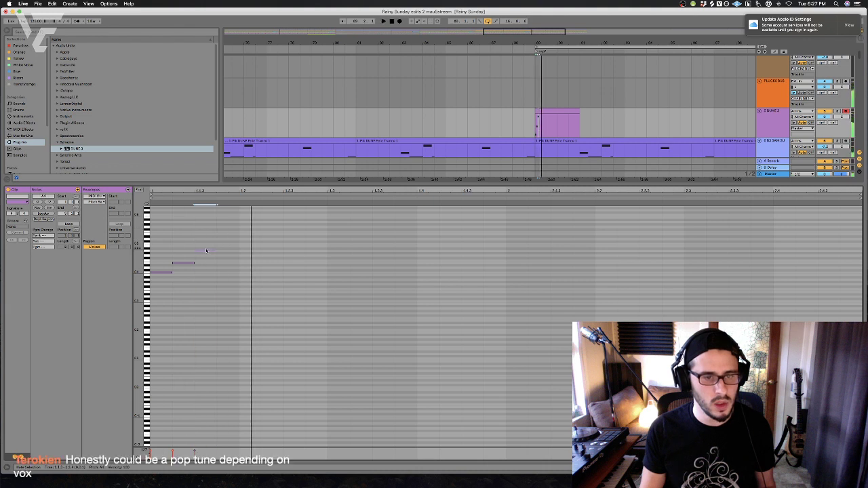
double_click(207, 248)
drag(222, 243, 229, 230)
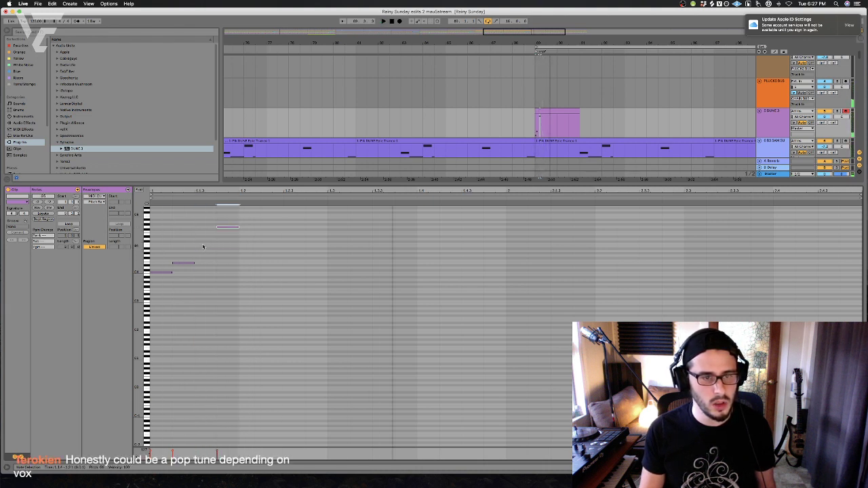
double_click(203, 244)
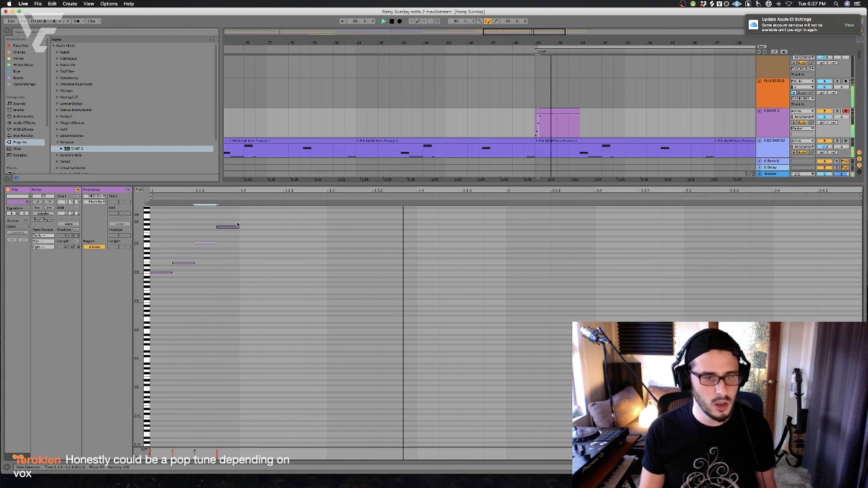
drag(236, 225, 218, 259)
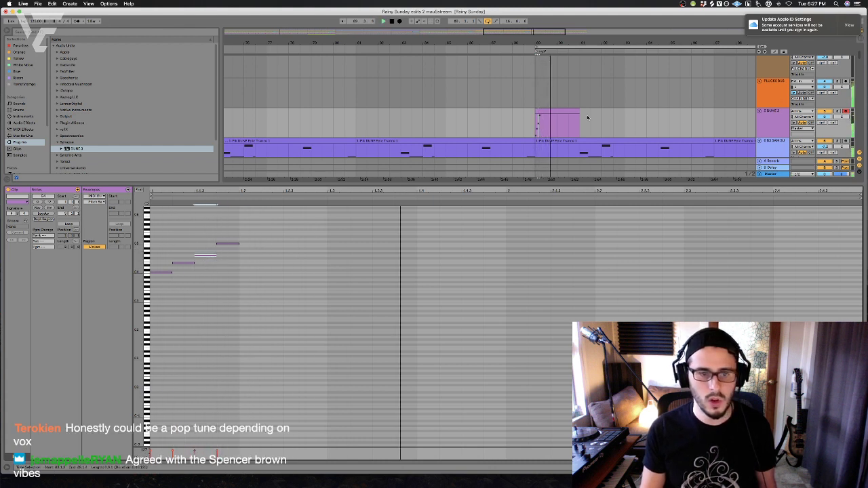
Lower the first note of the rising figure in the DUNE 3 clip to A3
click(527, 123)
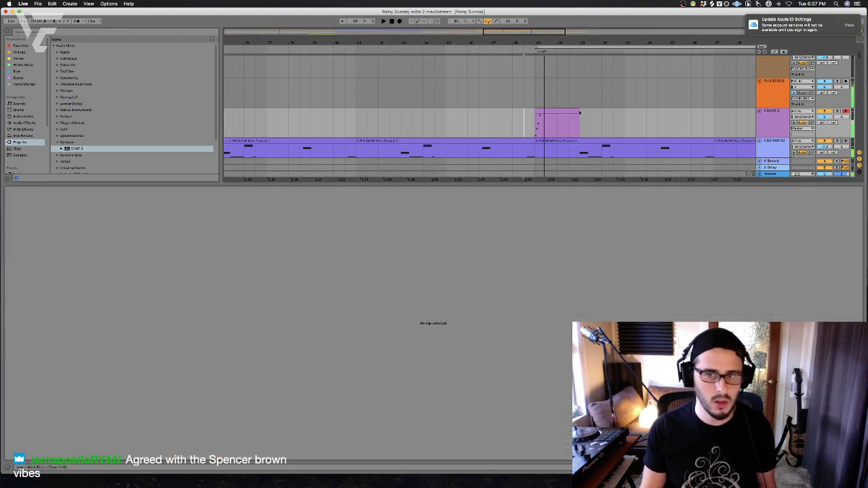
click(558, 112)
drag(162, 273, 163, 276)
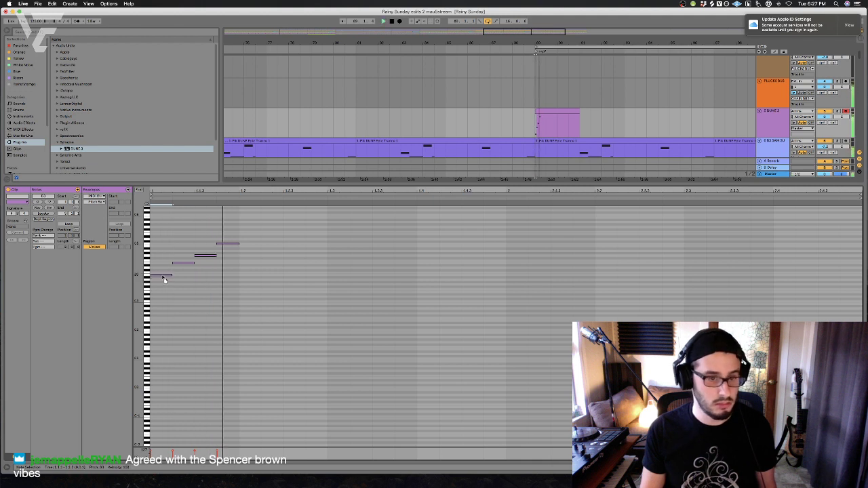
scroll(158, 274, up, 2)
drag(156, 273, 160, 281)
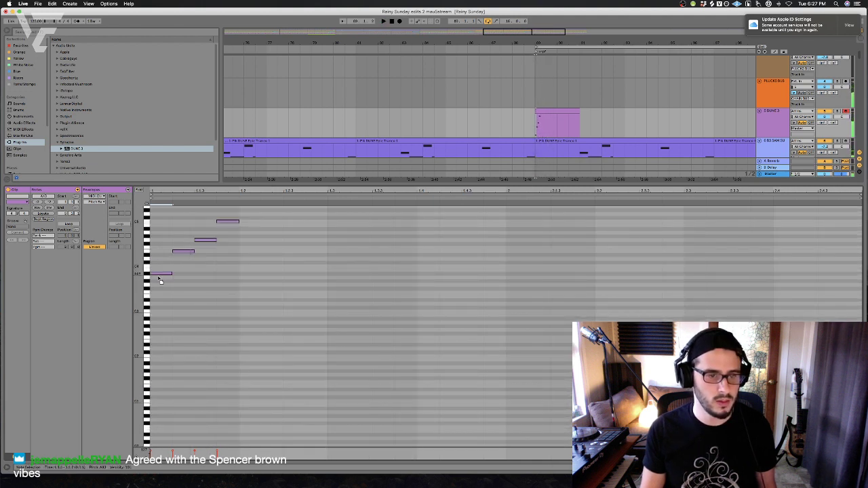
click(302, 374)
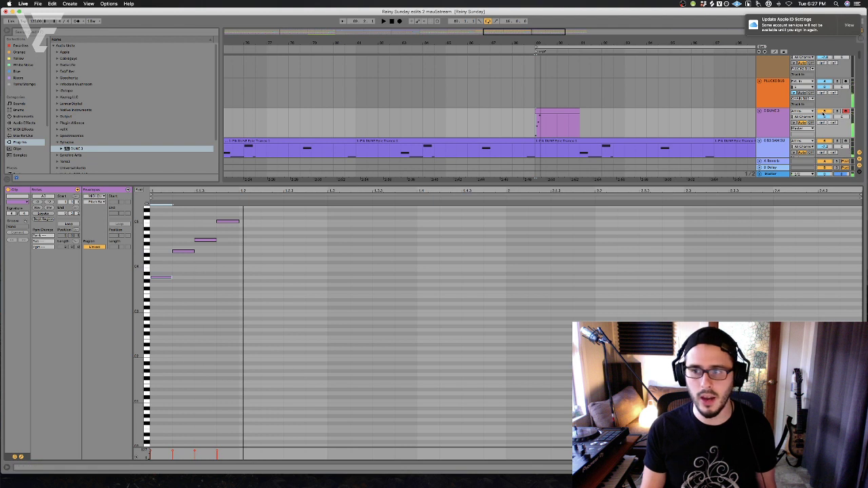
click(467, 120)
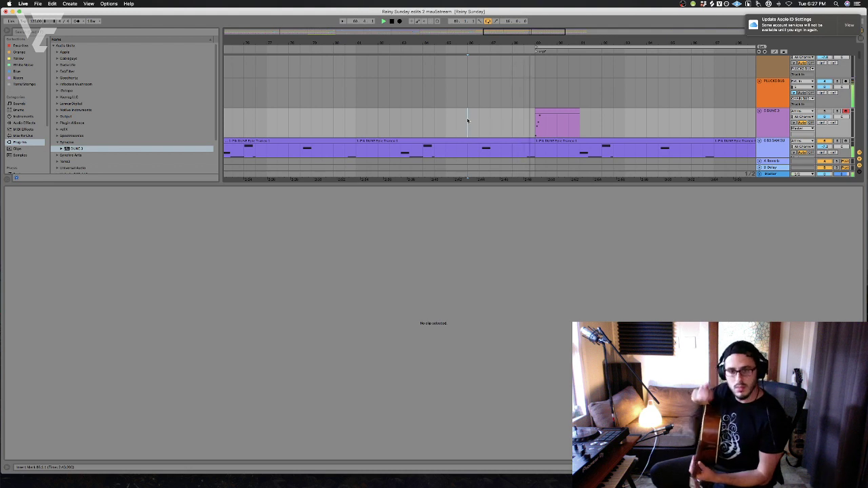
scroll(470, 119, left, 1)
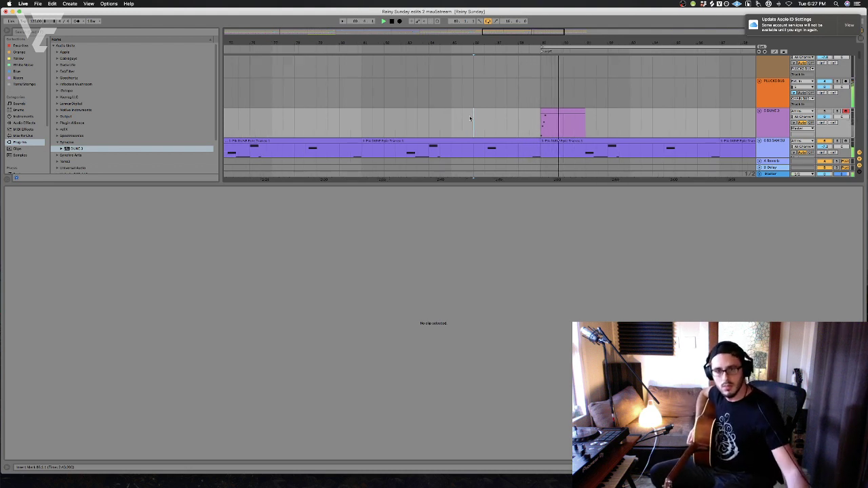
scroll(417, 119, left, 5)
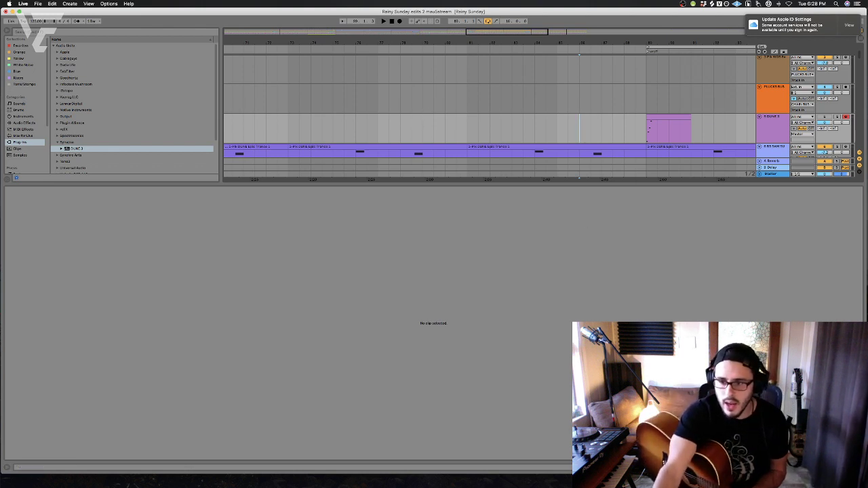
Replace all notes in the bar 89 DUNE 3 clip with a rising figure of G#3, C4, D#4 and F4
drag(74, 183, 74, 395)
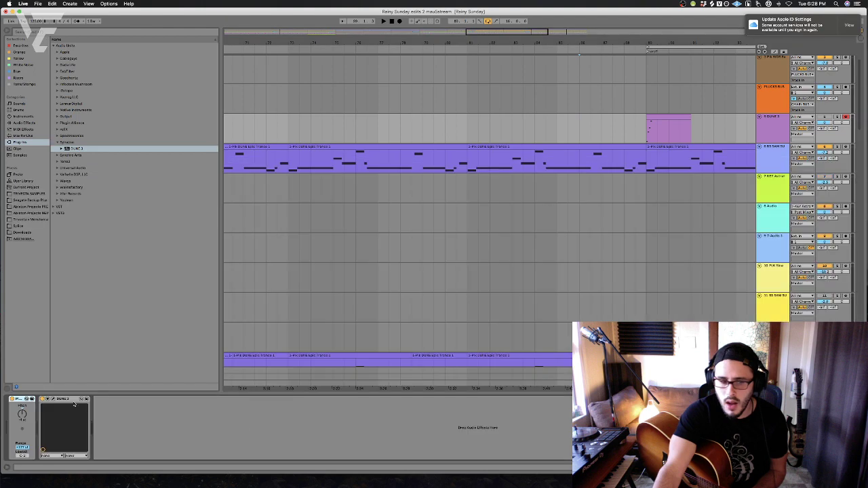
double_click(652, 130)
click(339, 304)
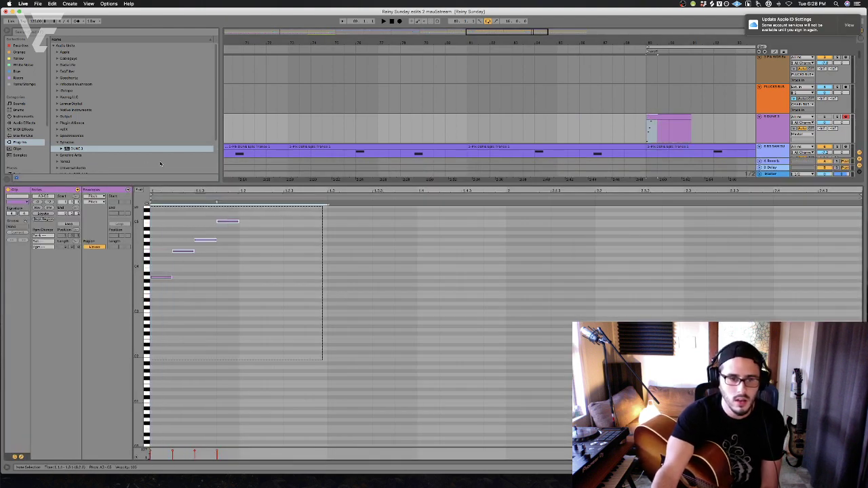
key(Delete)
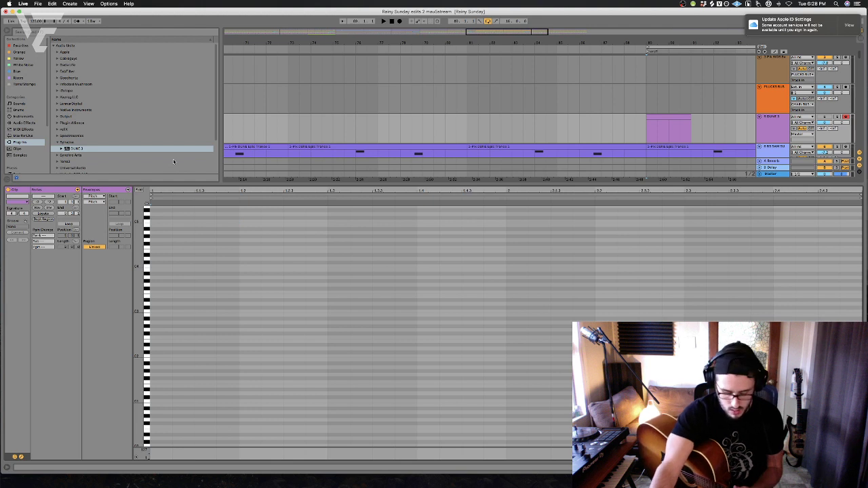
double_click(169, 285)
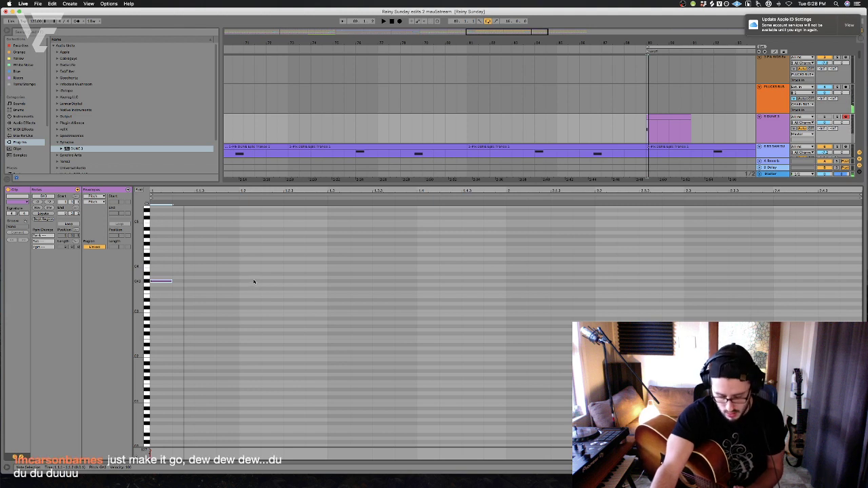
double_click(184, 267)
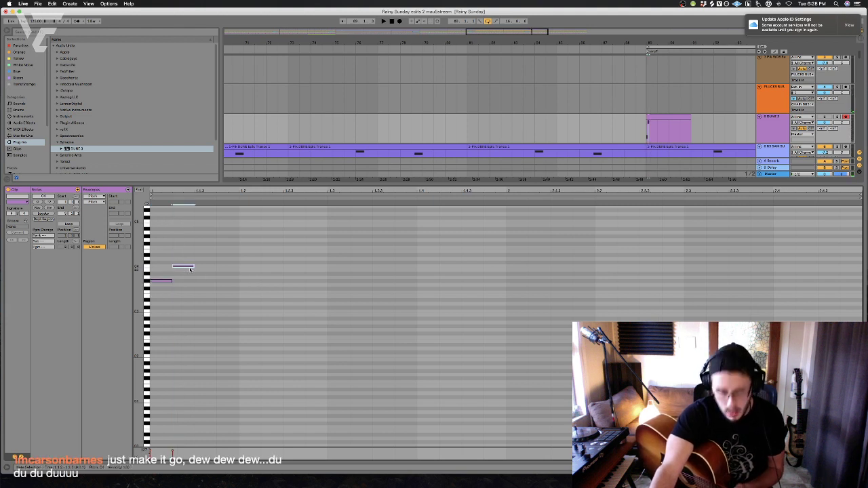
double_click(206, 256)
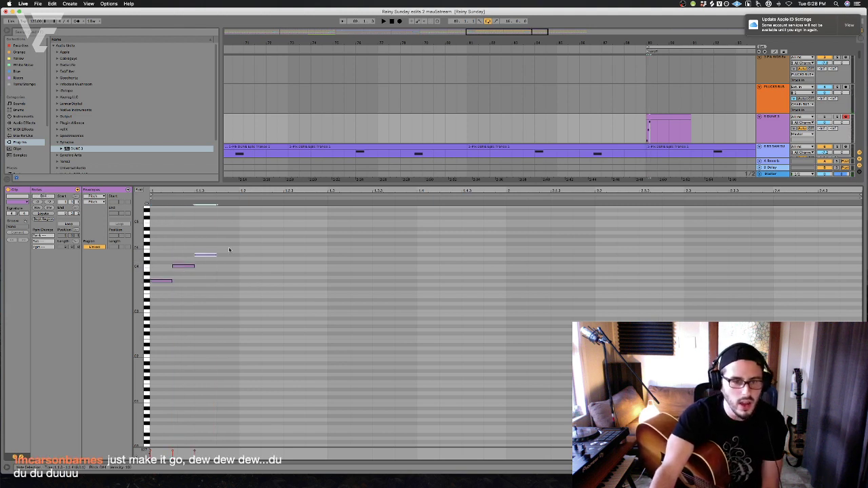
double_click(229, 249)
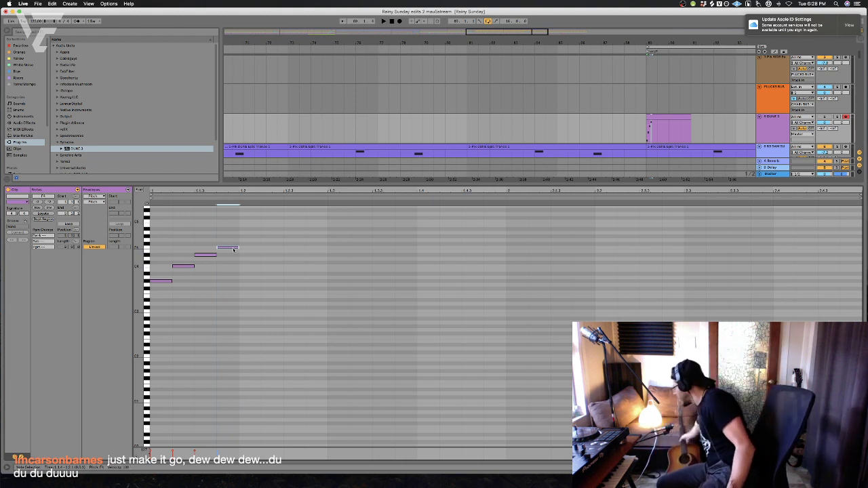
Audition the new figure, transpose all four notes up one octave and play it back
key(space)
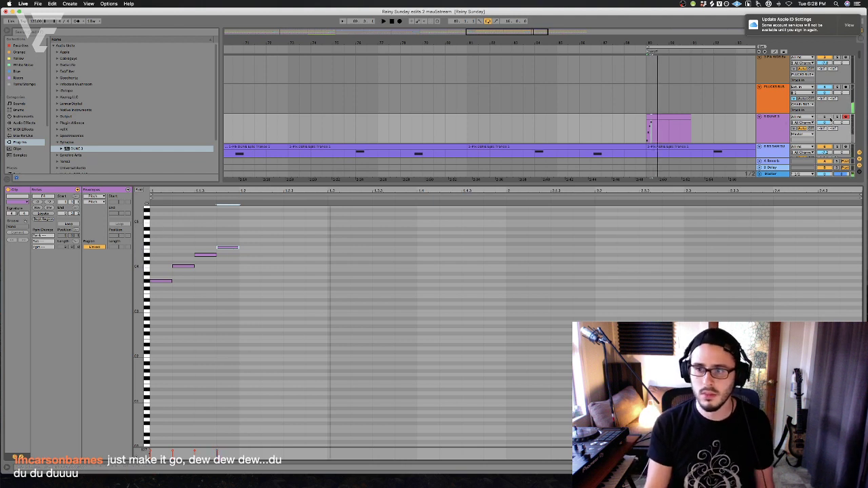
key(space)
drag(322, 238, 92, 326)
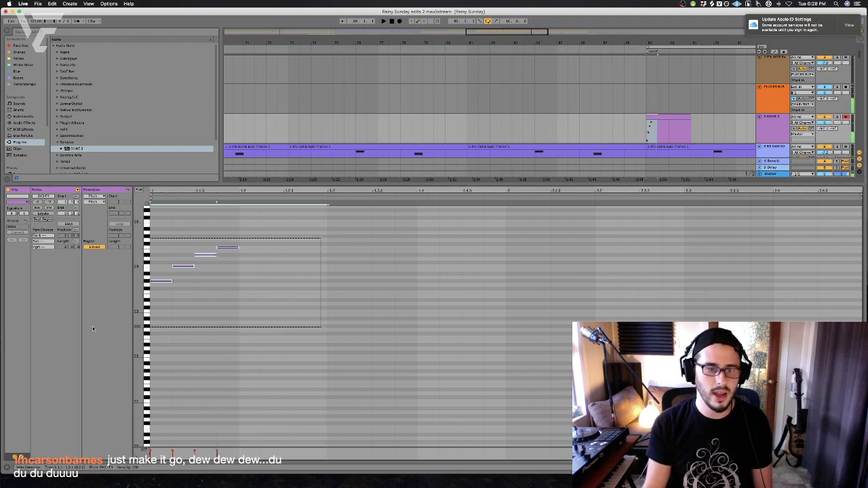
key(shift+Up)
key(space)
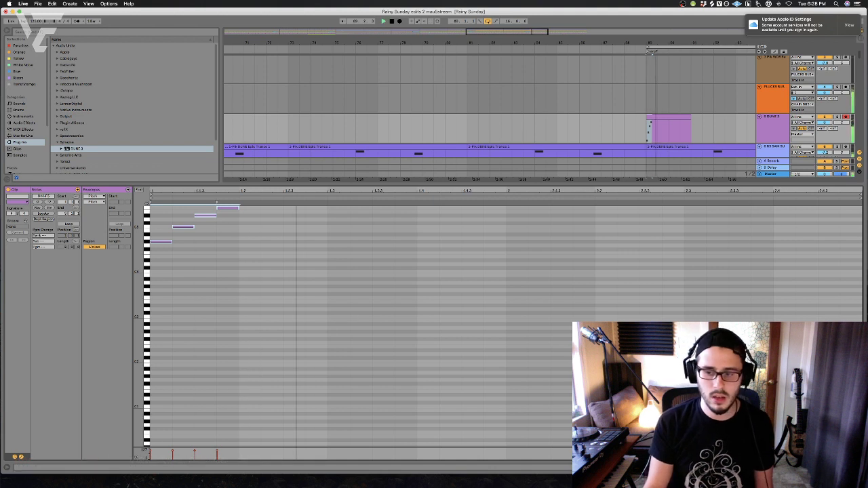
Add a Delay audio effect after DUNE 3 on track 5
click(23, 123)
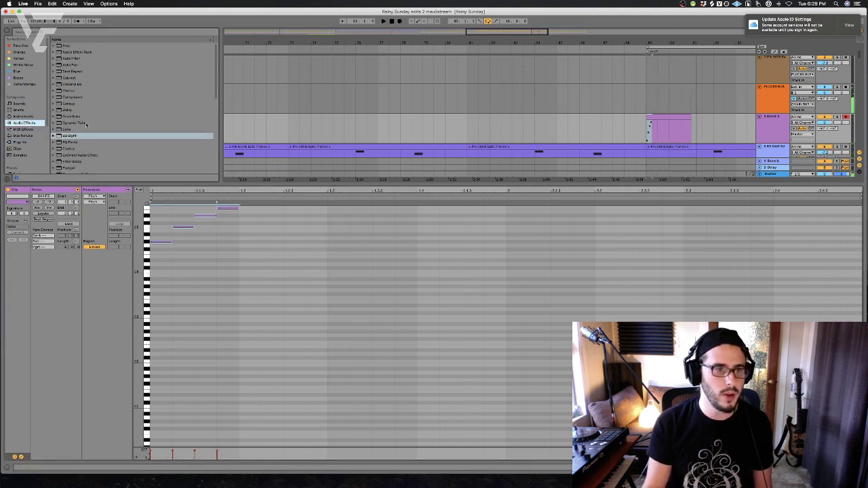
scroll(90, 122, down, 1)
drag(245, 184, 245, 336)
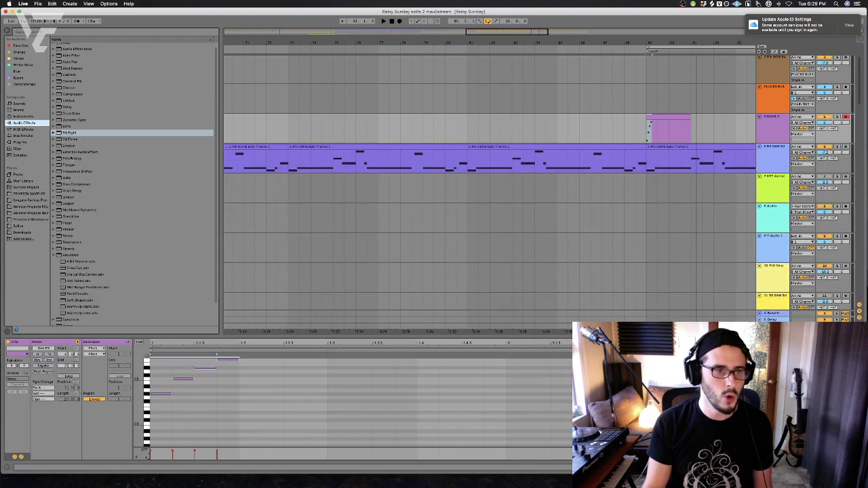
click(76, 108)
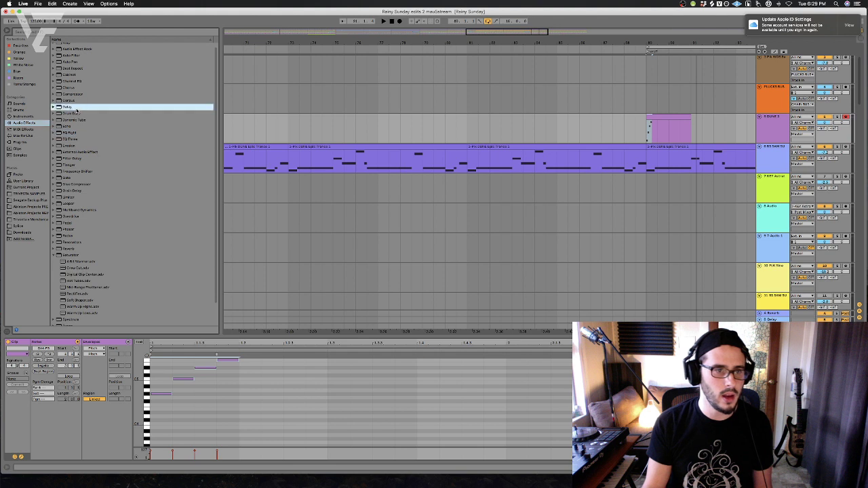
double_click(76, 107)
Set the Delay's time to 4 sixteenths while auditioning the DUNE 3 part
key(space)
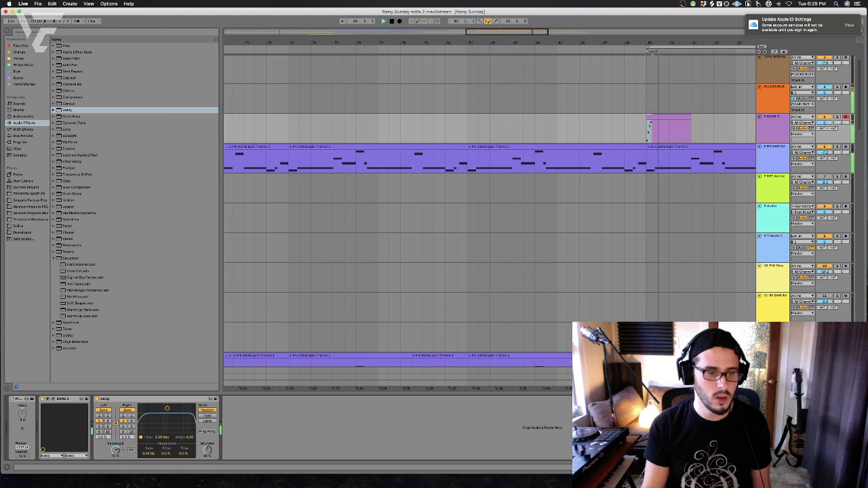
click(110, 422)
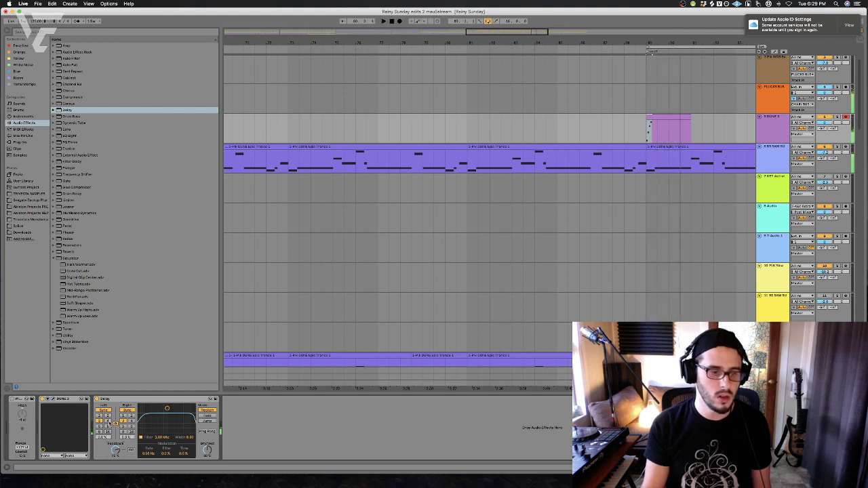
key(space)
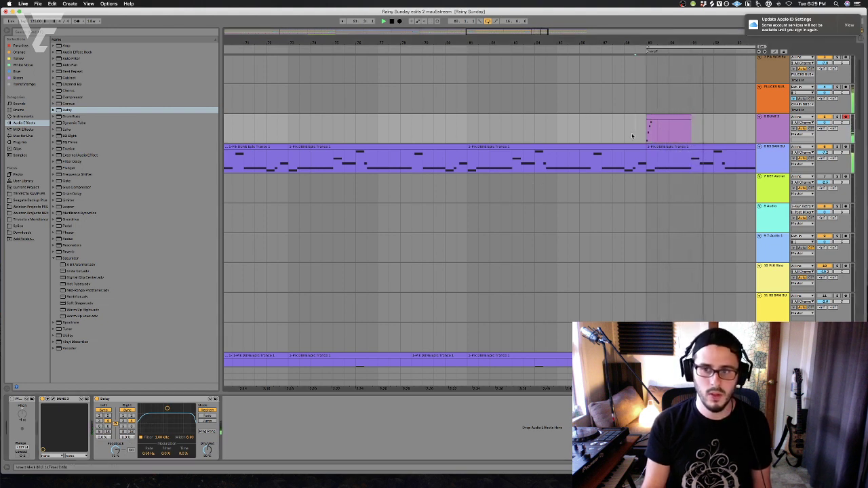
Open the bar 89 DUNE 3 clip and play the four-note figure back with the Delay
double_click(668, 130)
click(658, 119)
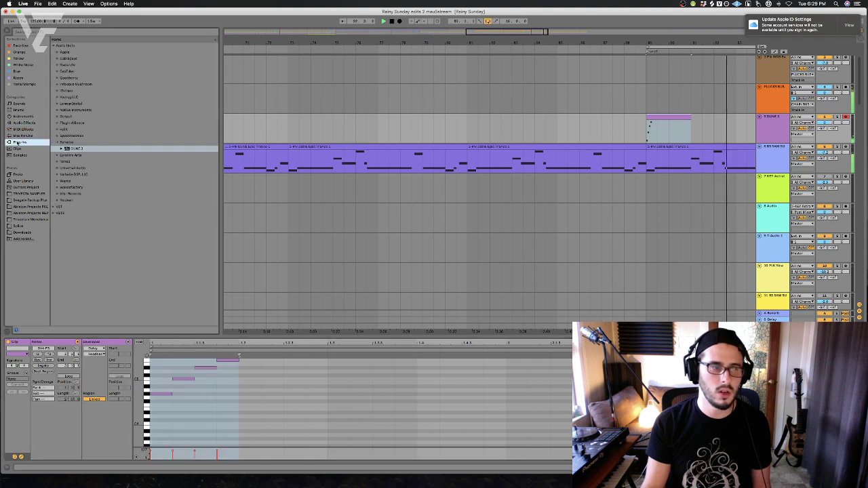
double_click(657, 119)
key(space)
key(space)
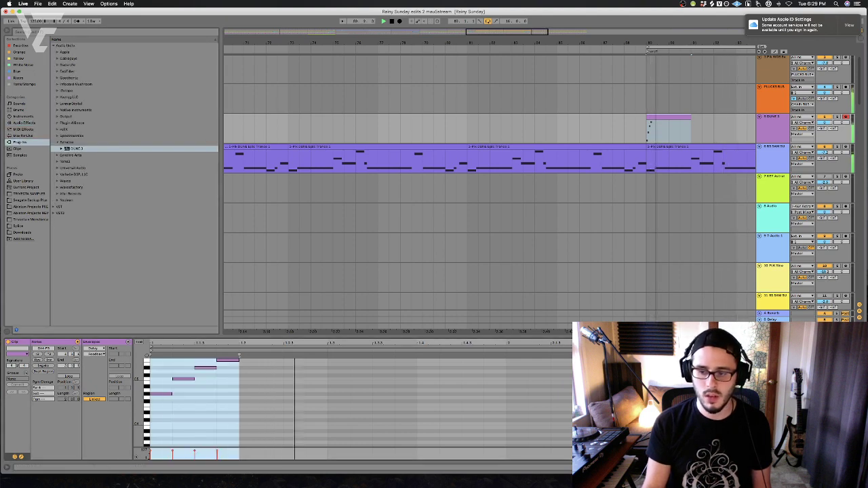
Step DUNE 3 forward to patch 005: Big On Trance RL and audition it from just before bar 89
key(shift+Tab)
click(53, 399)
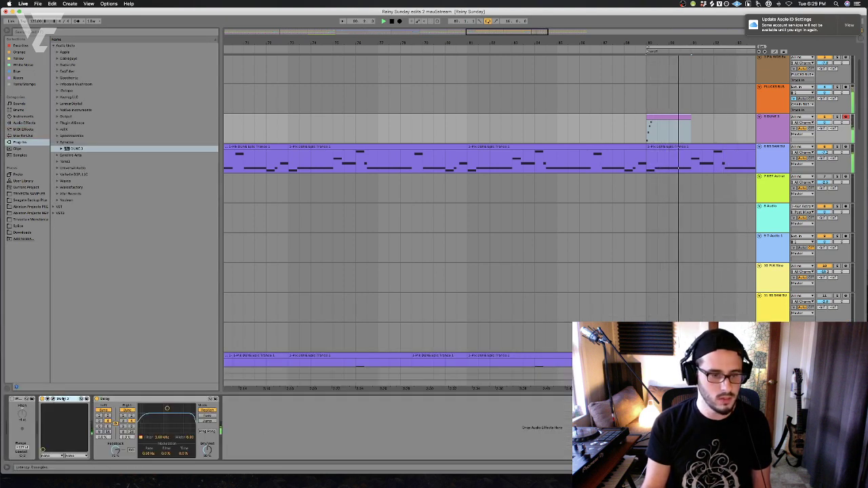
click(651, 214)
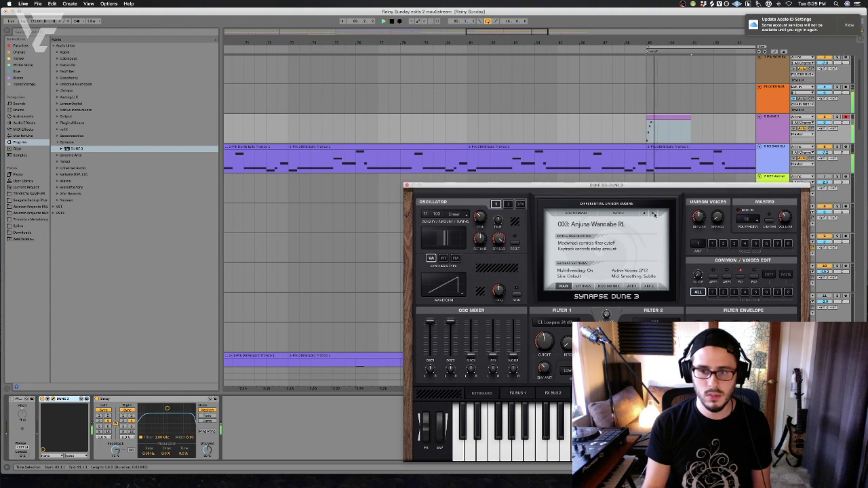
click(653, 215)
click(653, 215)
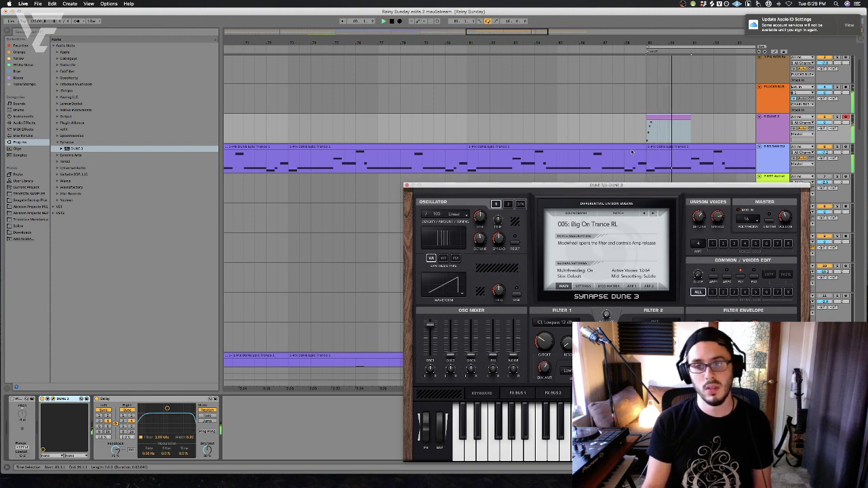
click(624, 129)
key(space)
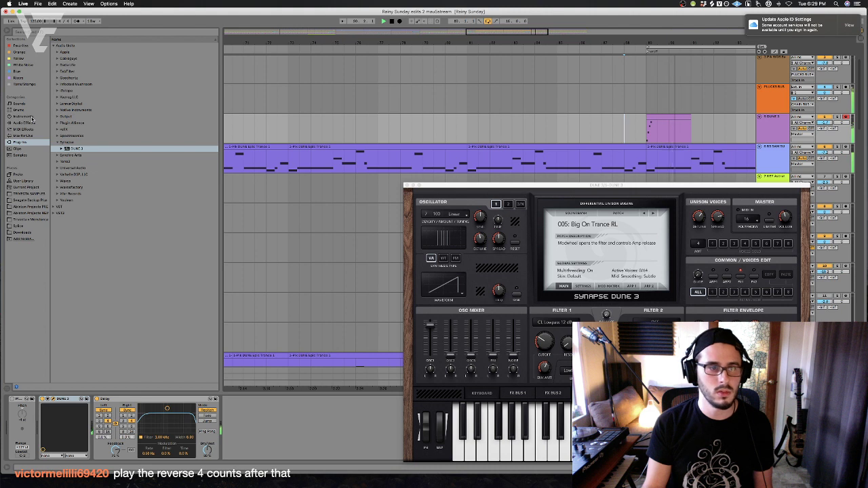
Add an EQ Eight after the Delay on the DUNE 3 track, with a high cut on band 4 and a low cut on band 1
click(27, 123)
drag(87, 138, 368, 392)
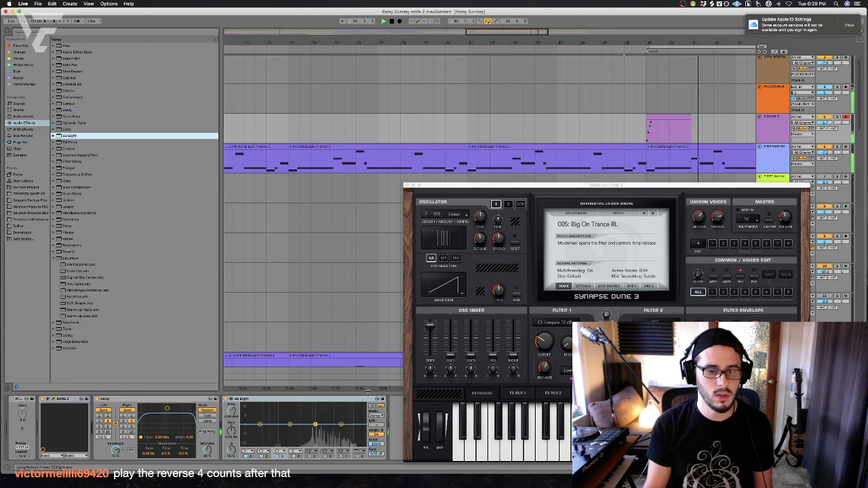
click(342, 425)
click(288, 450)
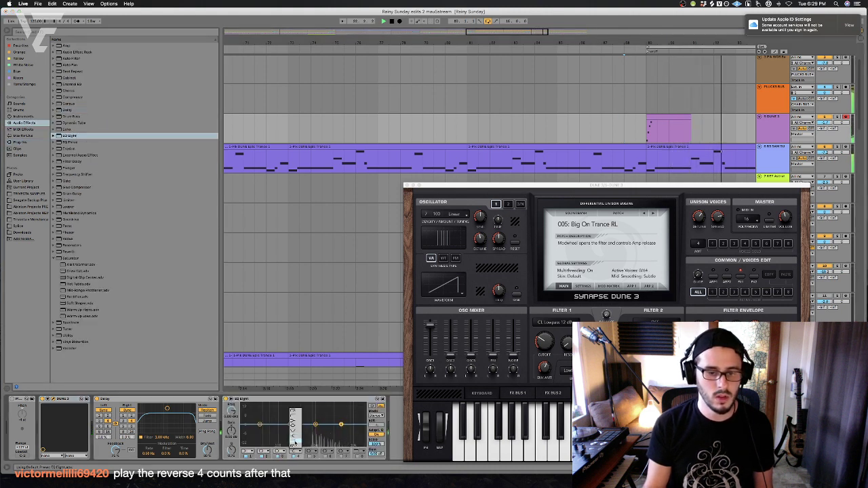
click(296, 444)
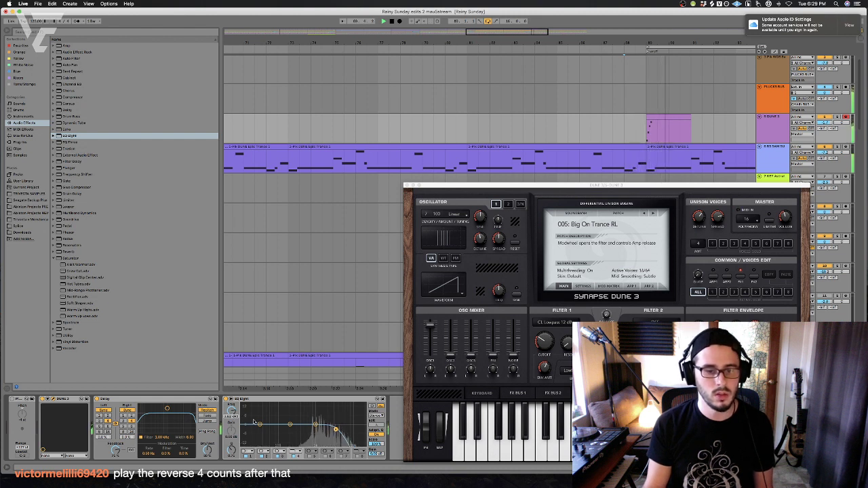
click(245, 449)
click(246, 413)
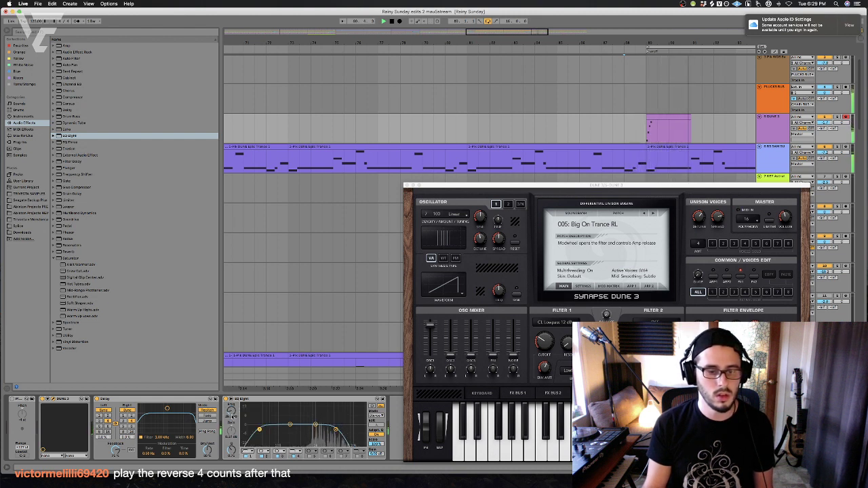
Try the four notes of the bar 89 DUNE 3 clip one octave lower and play them back
click(661, 116)
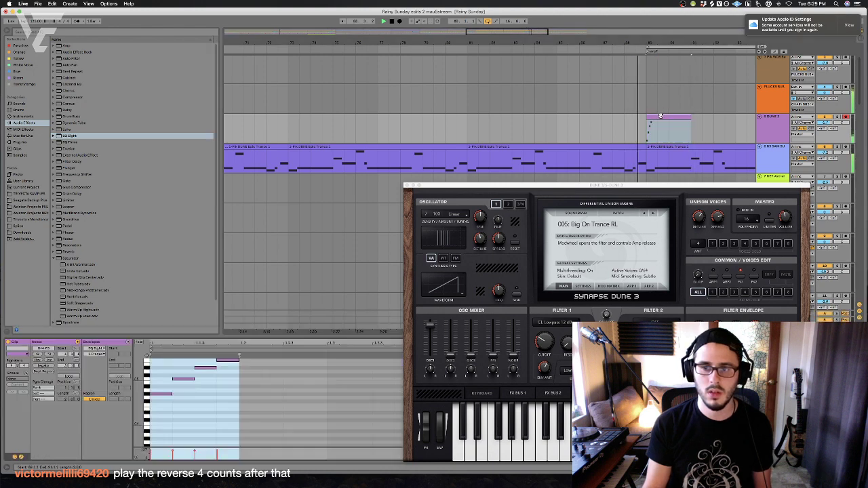
click(267, 376)
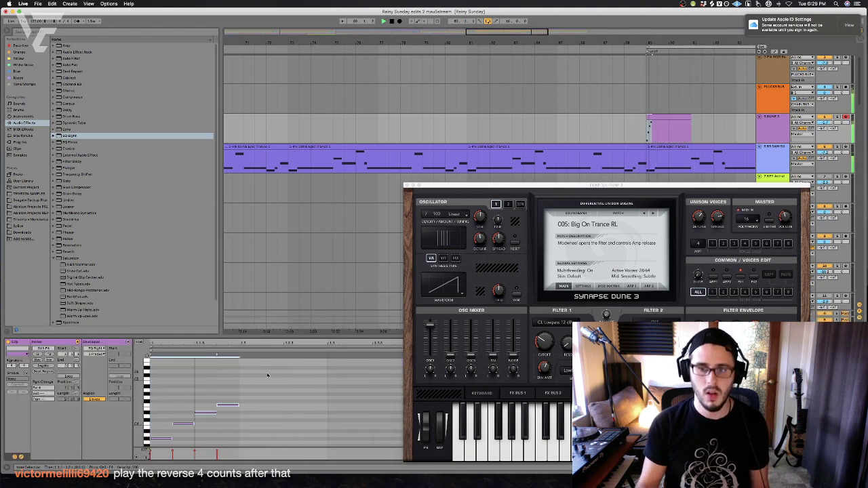
click(632, 147)
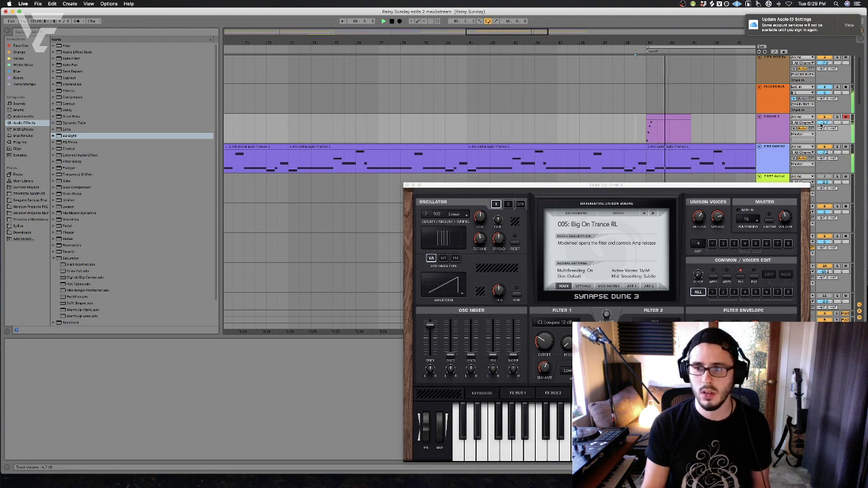
Route the DUNE 3 track's output to the same bus that PLUCKS BUS feeds and close the synth window
click(798, 134)
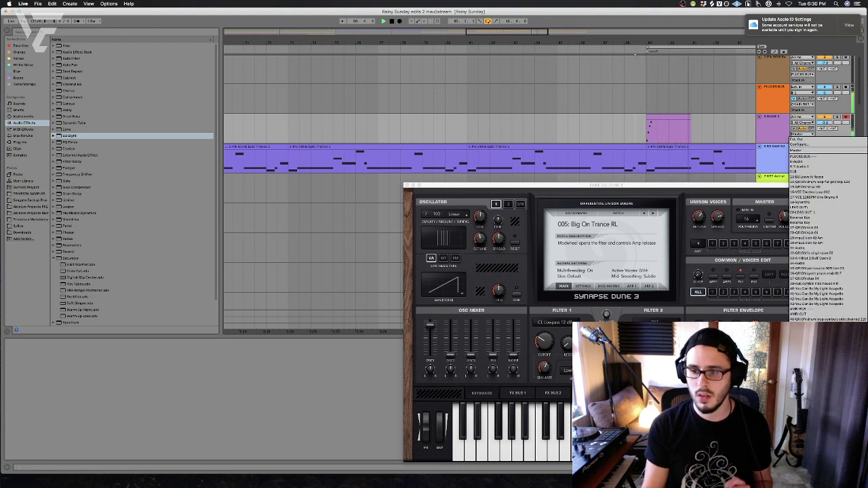
click(619, 137)
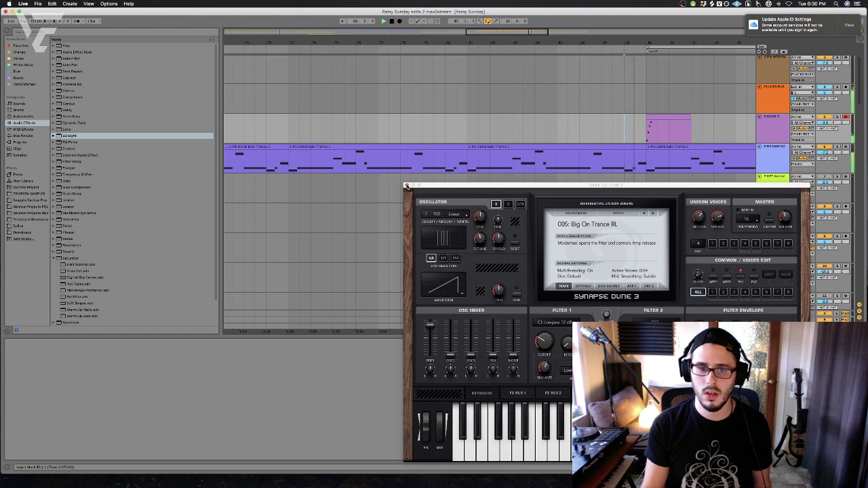
click(406, 186)
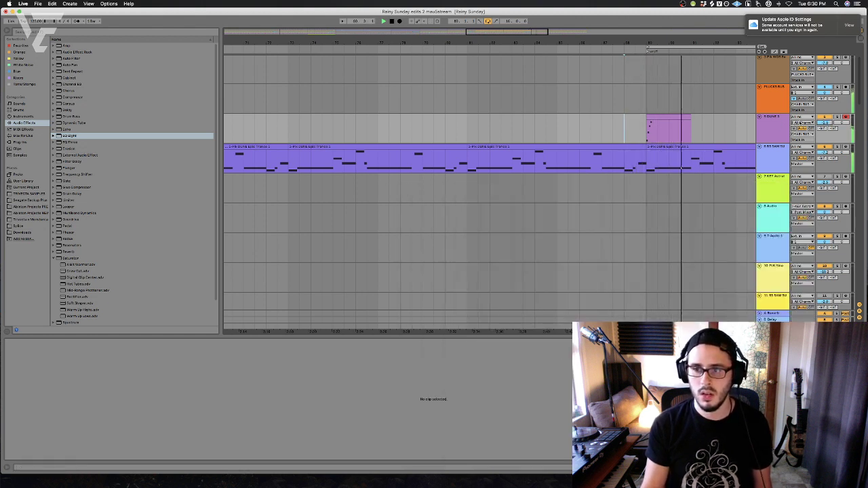
Replay the processed DUNE 3 part, transpose its four notes back up one octave and audition it
click(763, 129)
key(shift+Tab)
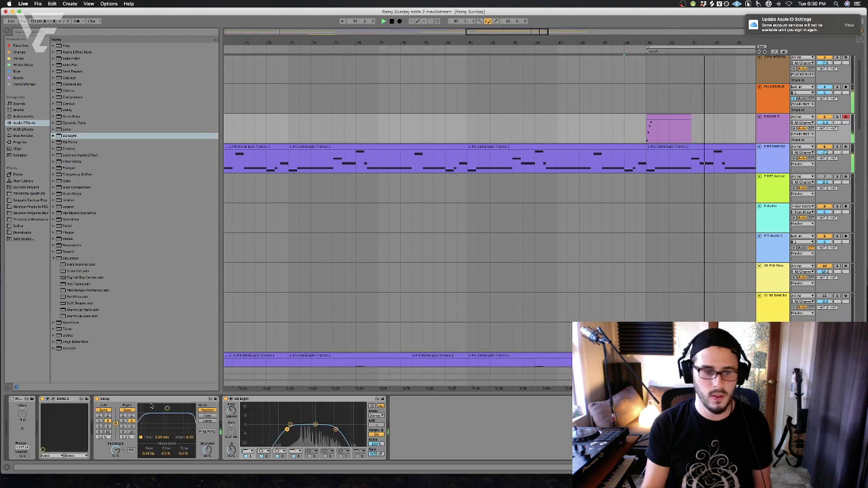
key(space)
key(space)
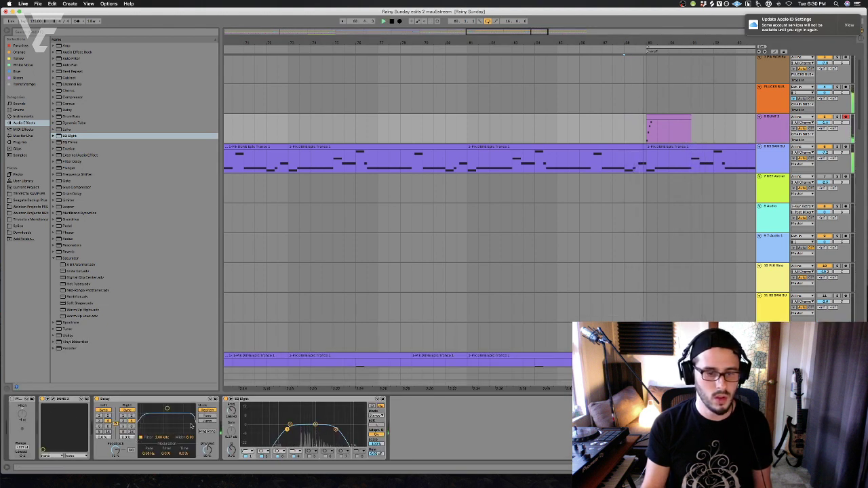
click(677, 116)
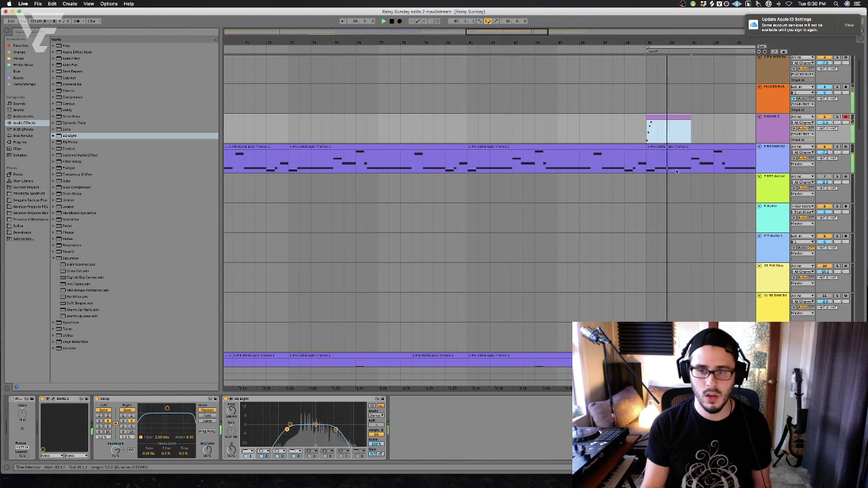
key(shift+Tab)
click(649, 51)
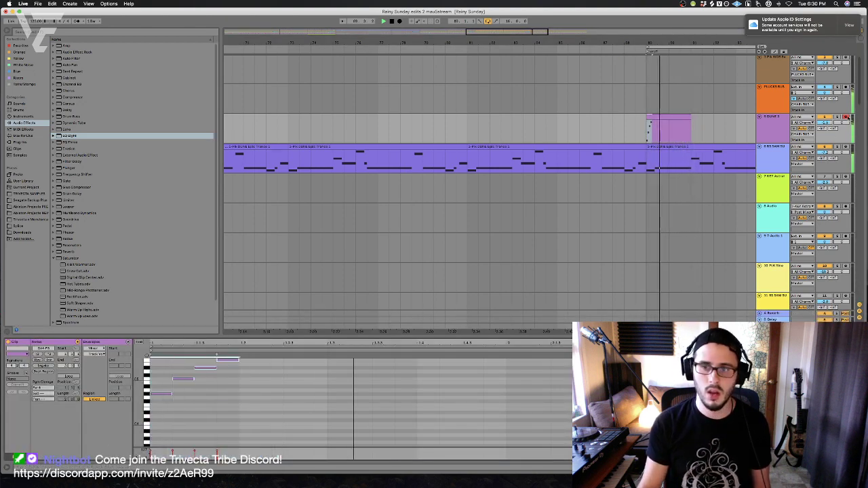
click(583, 124)
key(super+alt+l)
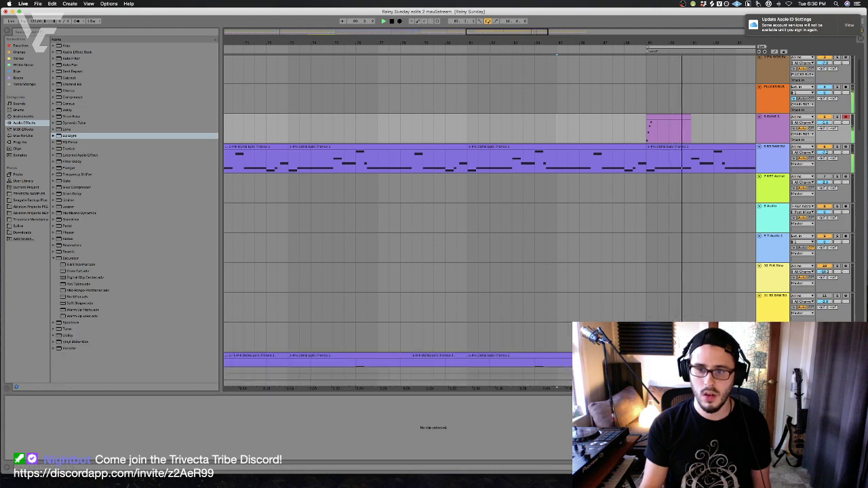
Insert a new MIDI track directly below the track 2 Sylenth1 part
scroll(655, 197, up, 2)
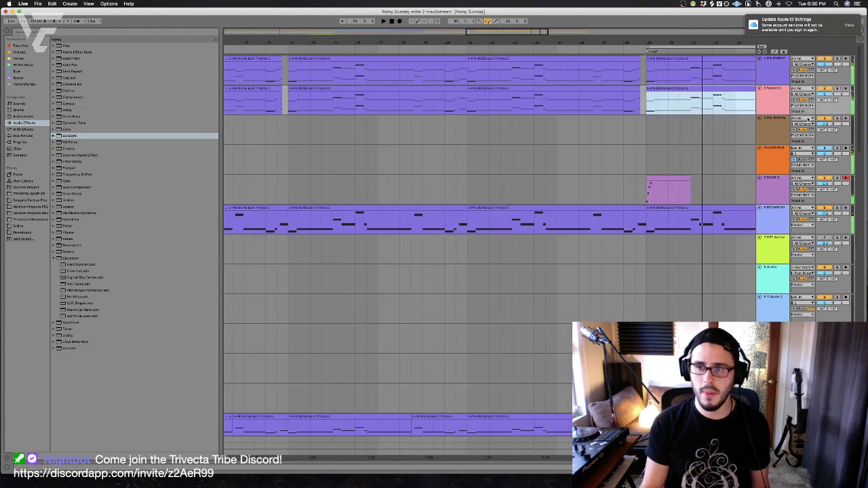
click(765, 104)
key(ctrl+shift+t)
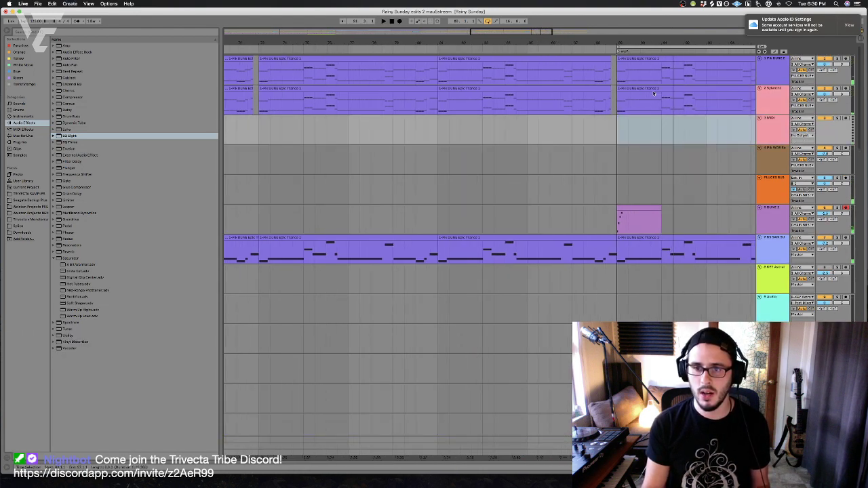
Try copying the Sylenth1 clip at bar 89 onto the new MIDI track
click(685, 101)
key(ctrl+c)
click(617, 140)
key(ctrl+v)
key(space)
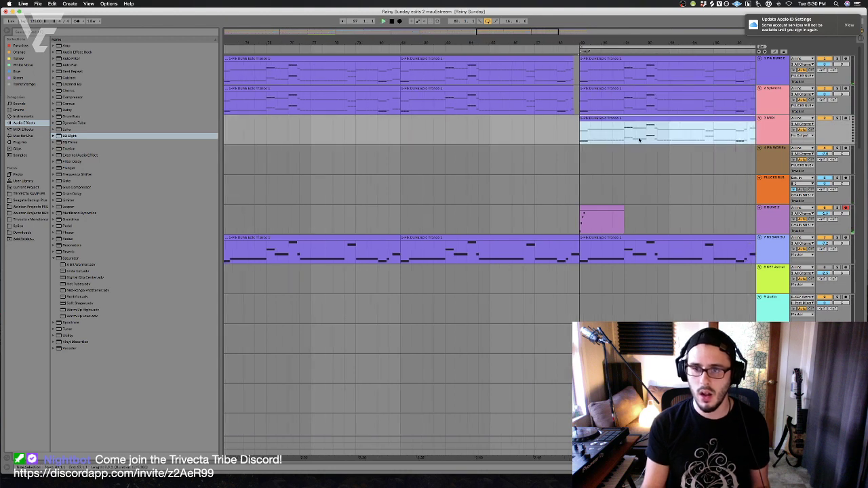
key(Delete)
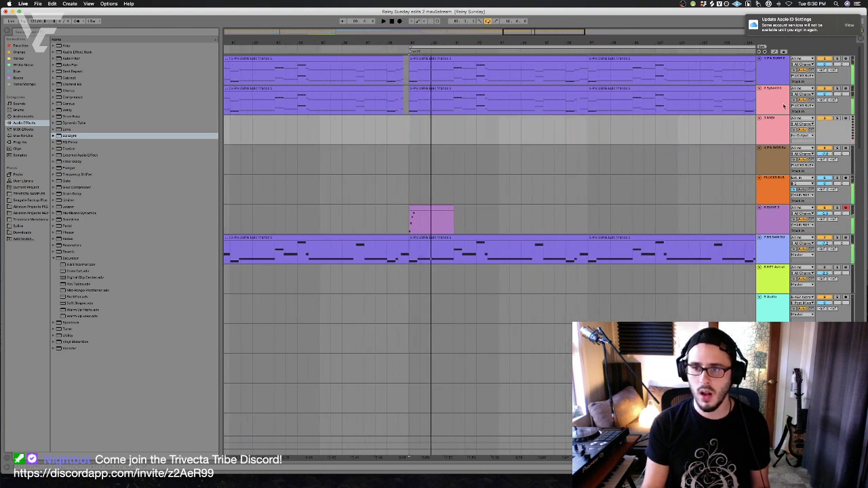
Duplicate the track 2 Sylenth1 track, rename the copy Arp and delete its clips before bar 89
click(775, 110)
key(ctrl+d)
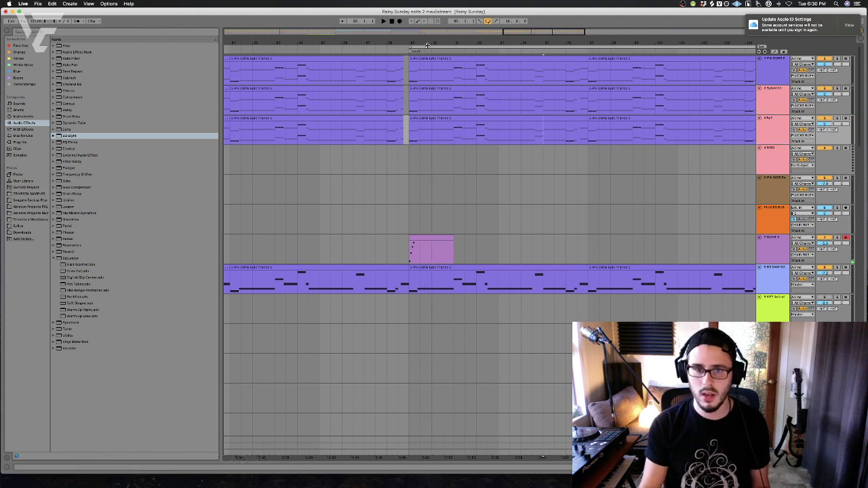
scroll(406, 129, down, 2)
click(401, 126)
scroll(402, 126, left, 5)
key(Delete)
scroll(401, 126, right, 10)
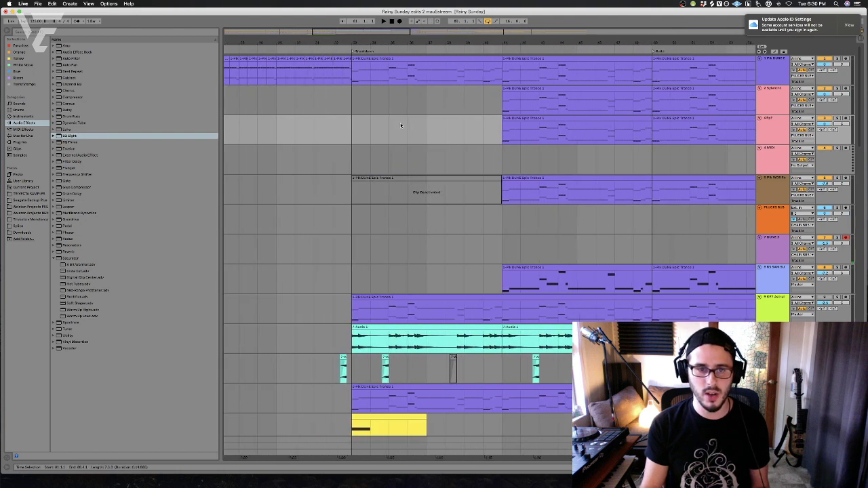
Play the duplicated track's bar 89 clip in solo and open its Sylenth1 instrument
click(503, 117)
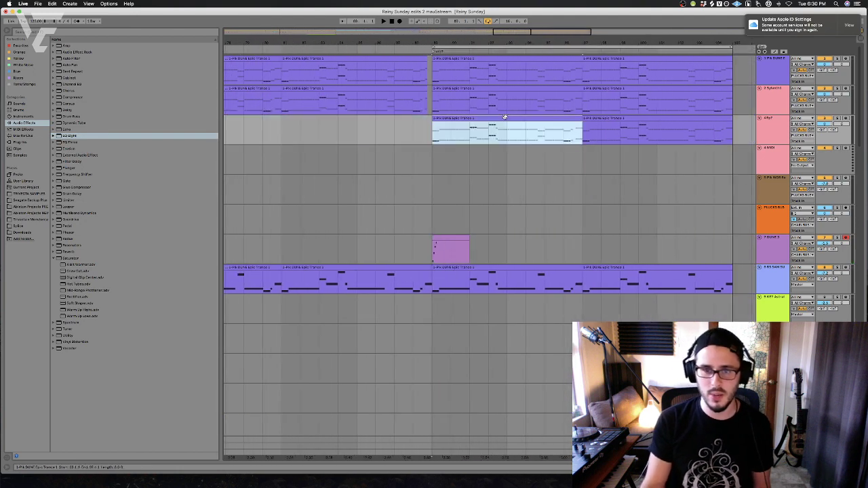
key(space)
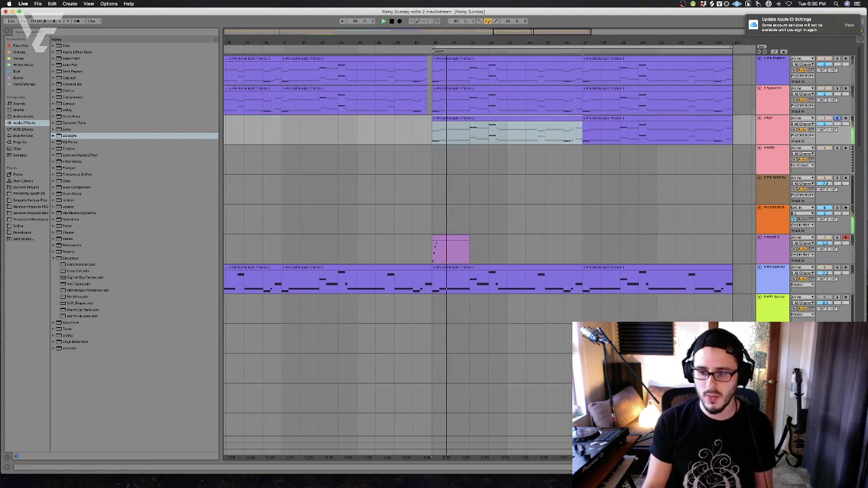
key(shift+Tab)
click(44, 398)
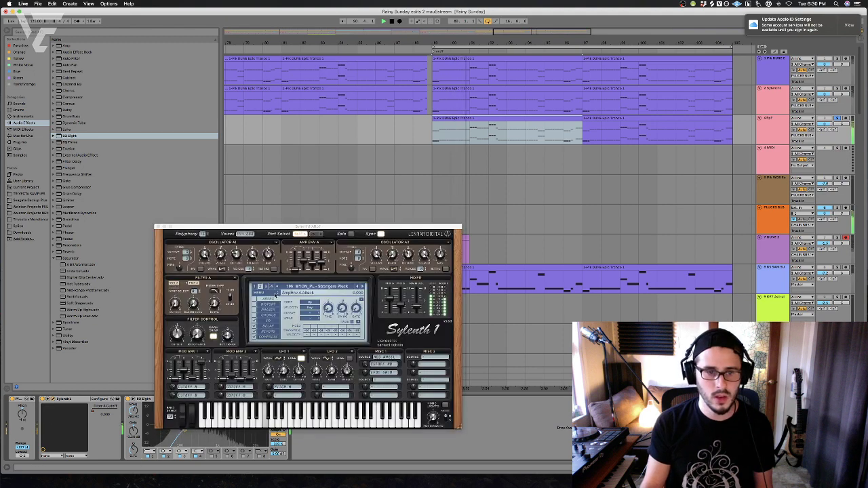
Load the Sylenth1 preset 002: MYON_AR - Armin van Buuren, then unsolo the duplicated track and play it in the mix
click(276, 290)
click(258, 290)
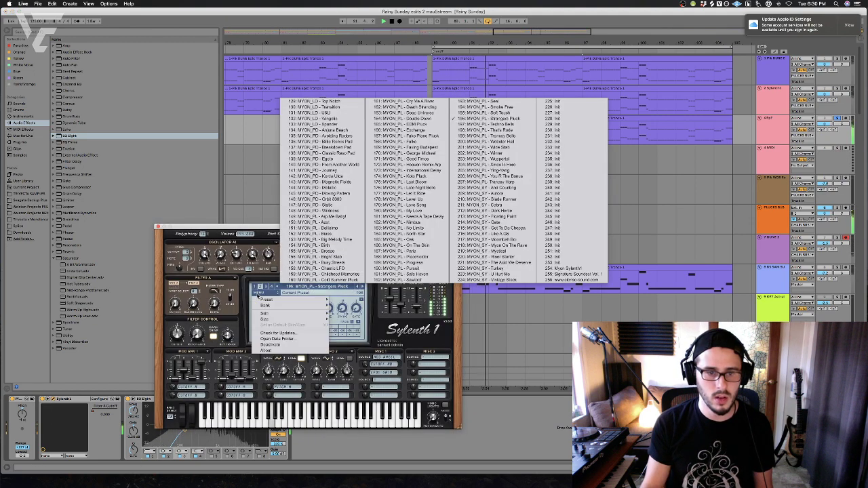
click(255, 291)
click(276, 288)
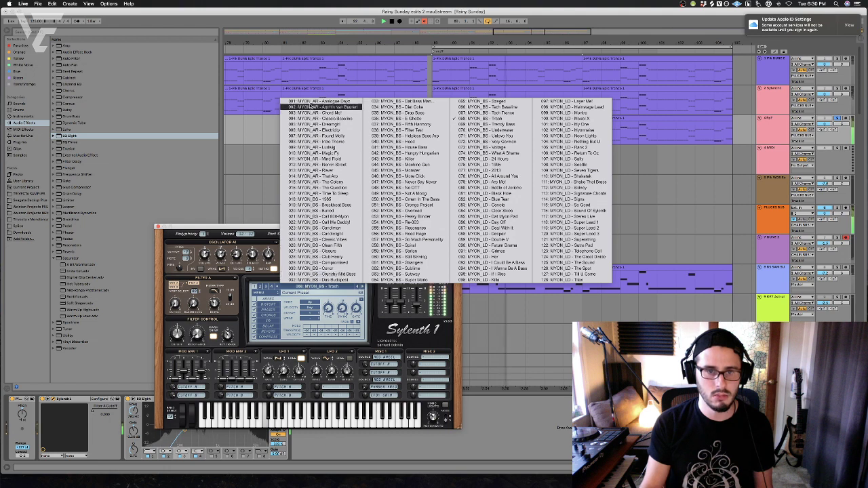
click(309, 105)
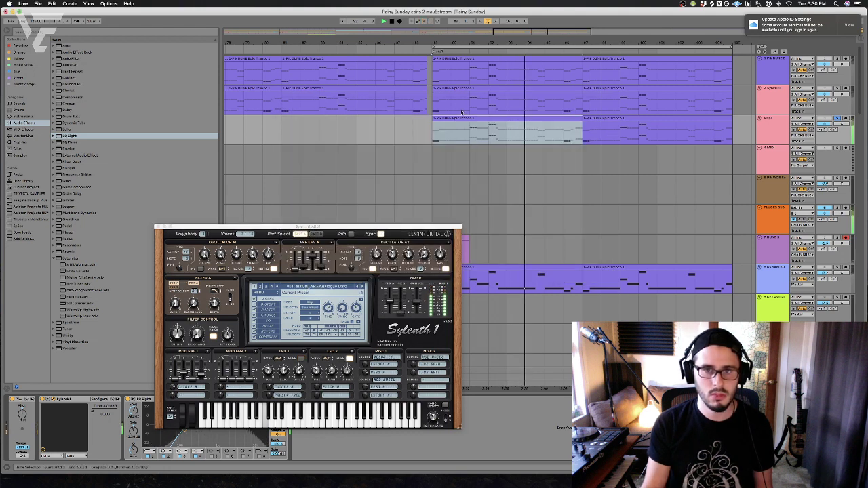
click(362, 287)
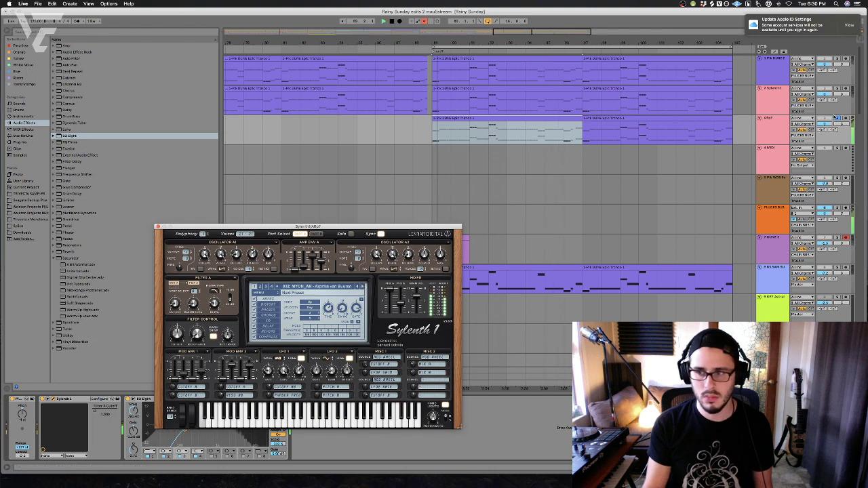
click(631, 123)
click(552, 118)
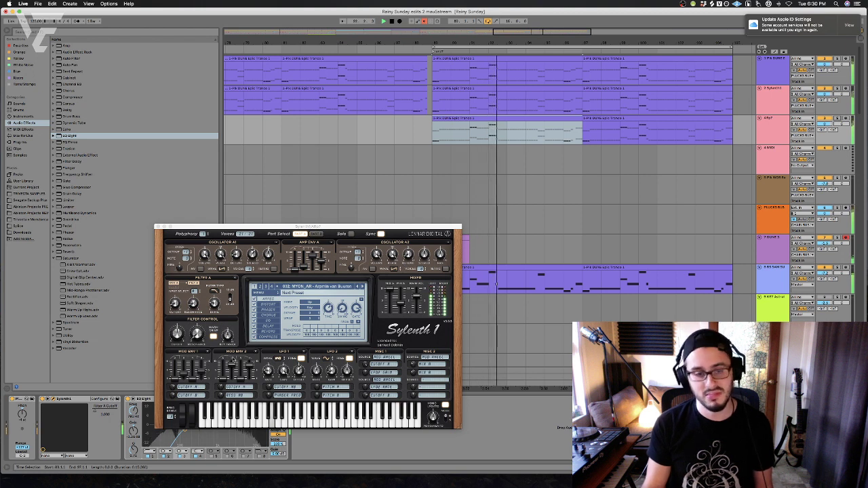
Replay the arrangement from bar 87 to hear the Arp layer come in at bar 89
click(395, 130)
key(space)
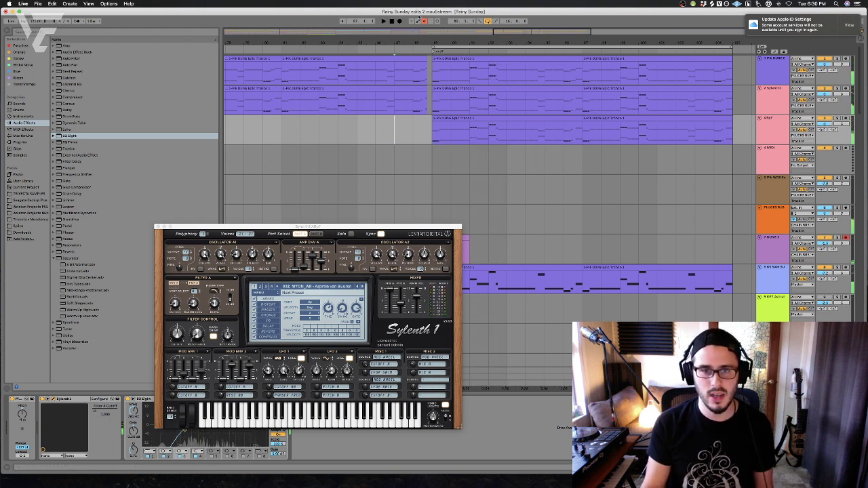
key(space)
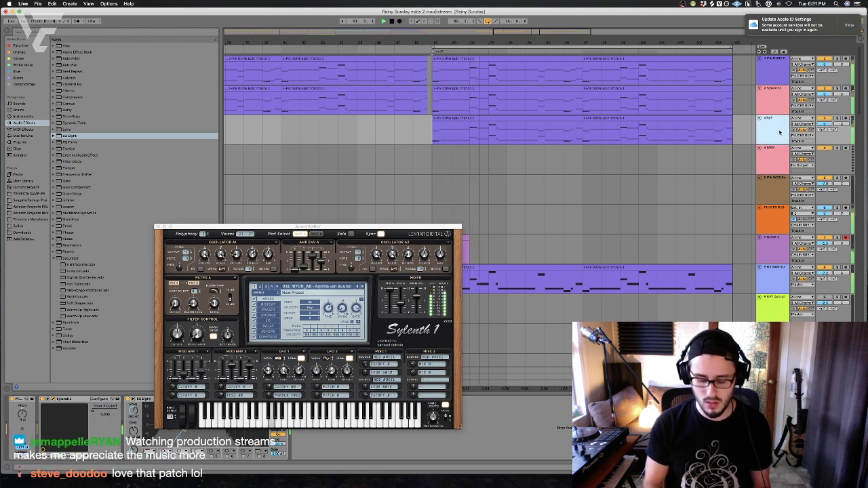
Show the automation lanes, delete the Arp track's clips from bar 89 onward, and bring up Sylenth1's filter control cutoff
key(a)
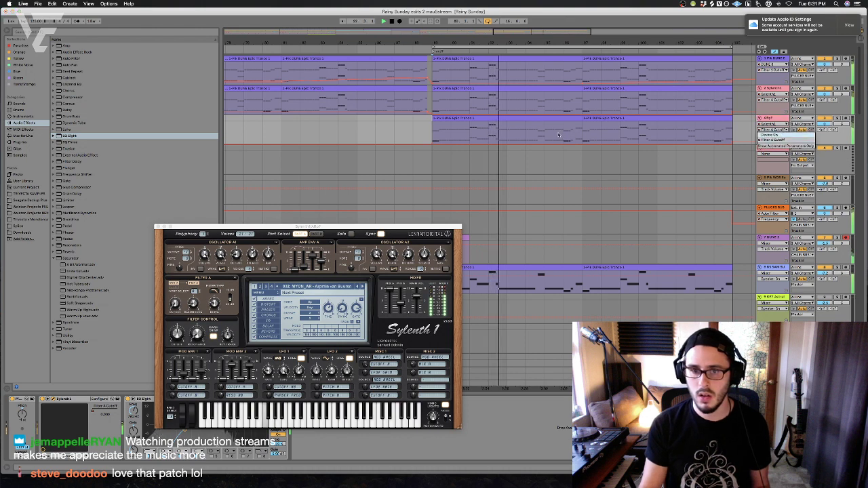
drag(751, 129, 267, 120)
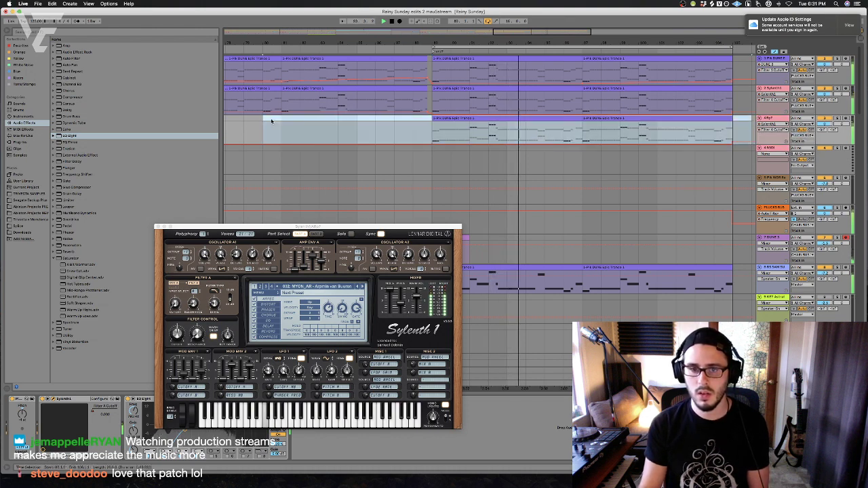
click(338, 128)
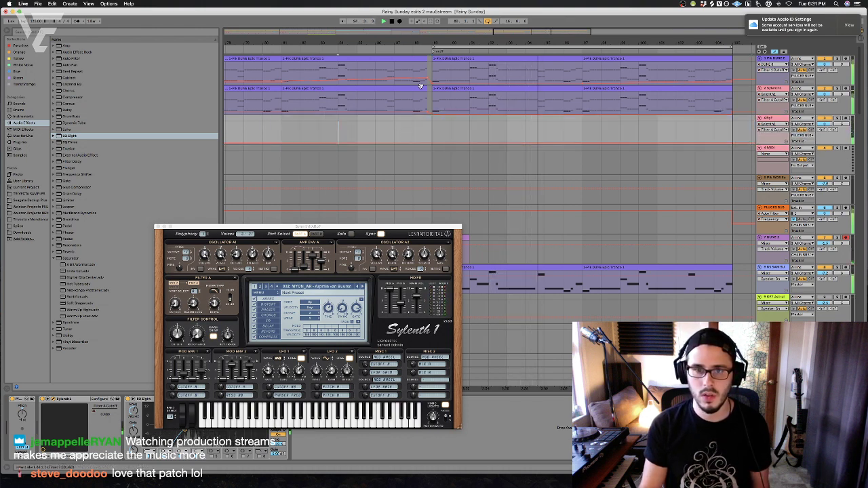
click(177, 331)
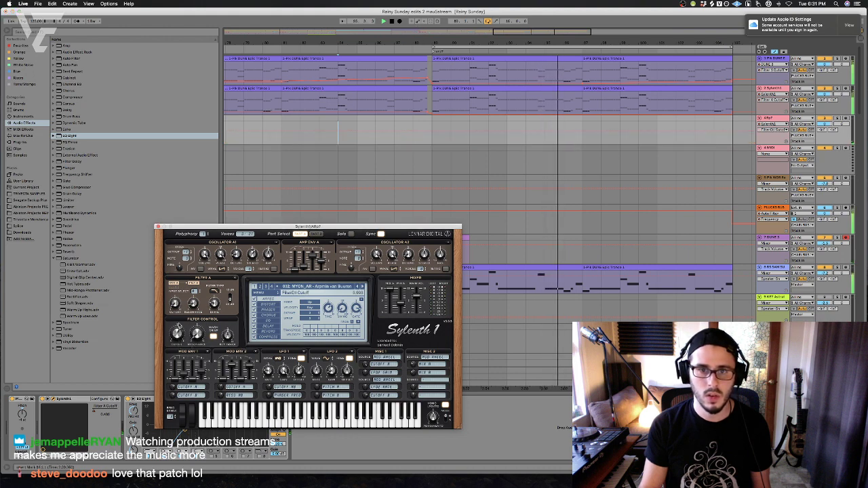
Copy the track 2 Sylenth1 clip at bar 89 onto the Arp track and duplicate it once directly after
click(434, 102)
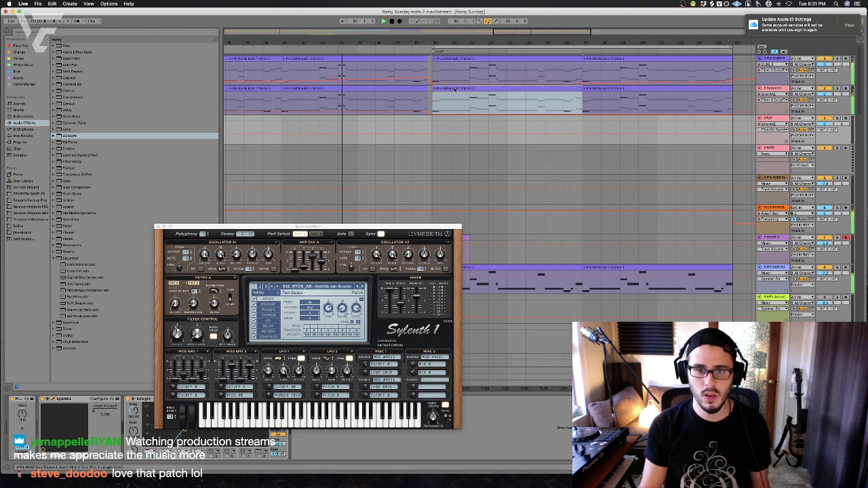
key(super+c)
click(435, 126)
key(super+v)
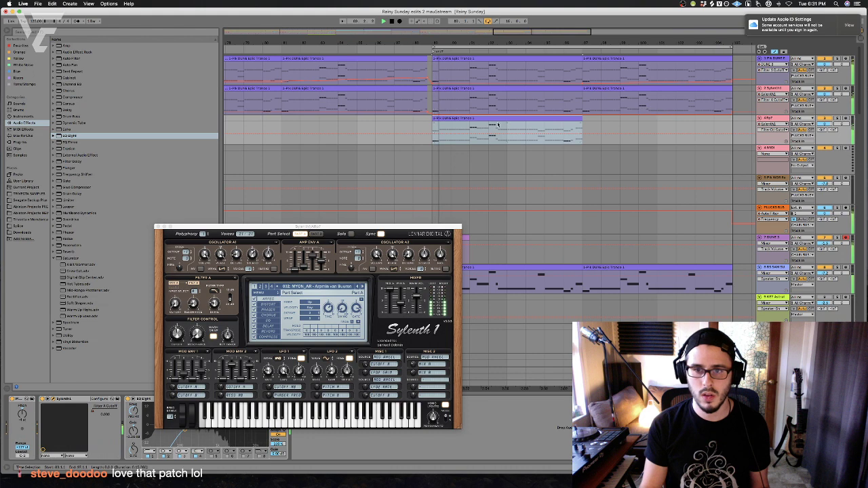
key(super+d)
shift+click(566, 119)
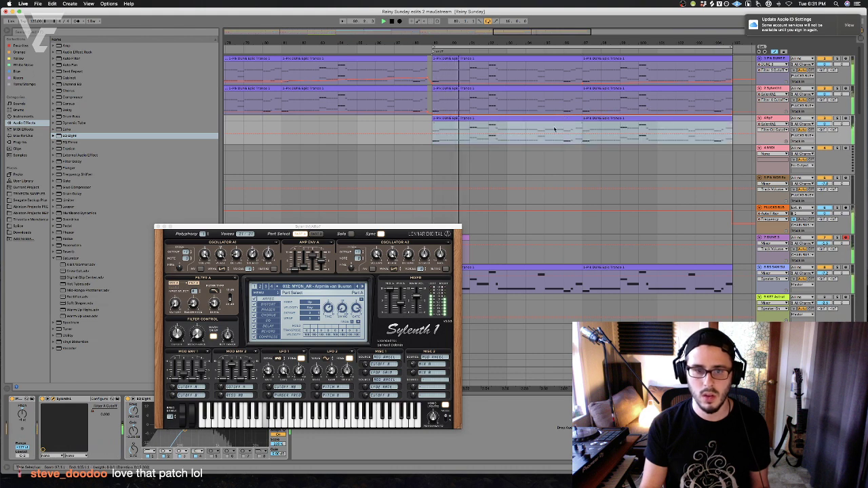
Load the Sylenth1 preset 003: MYON_AR - Chord Me! on the Arp track and display its Filter A Cutoff automation
click(362, 286)
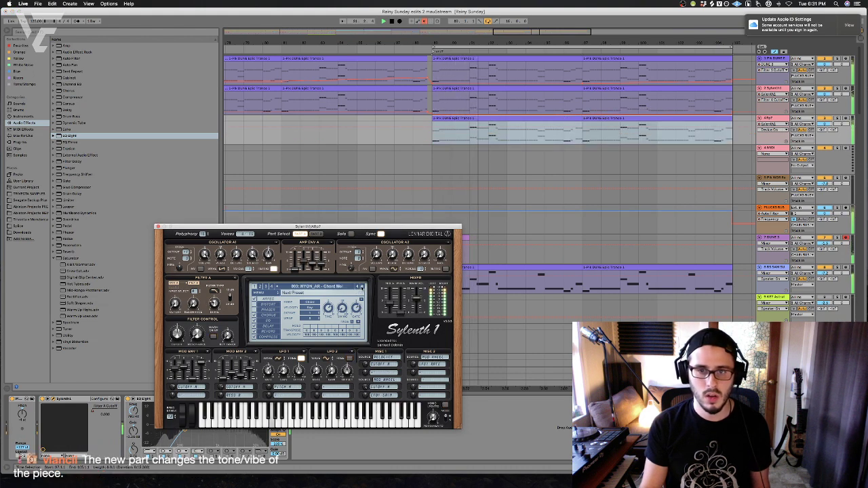
click(772, 124)
click(769, 143)
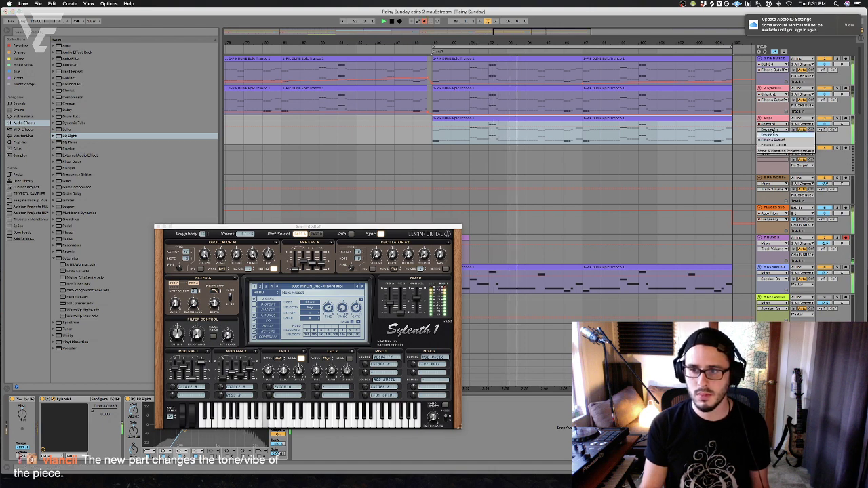
Select the Arp track's Filter A Cutoff lane across the arrangement, then hide automation and return to the bar 89 section
key(minus)
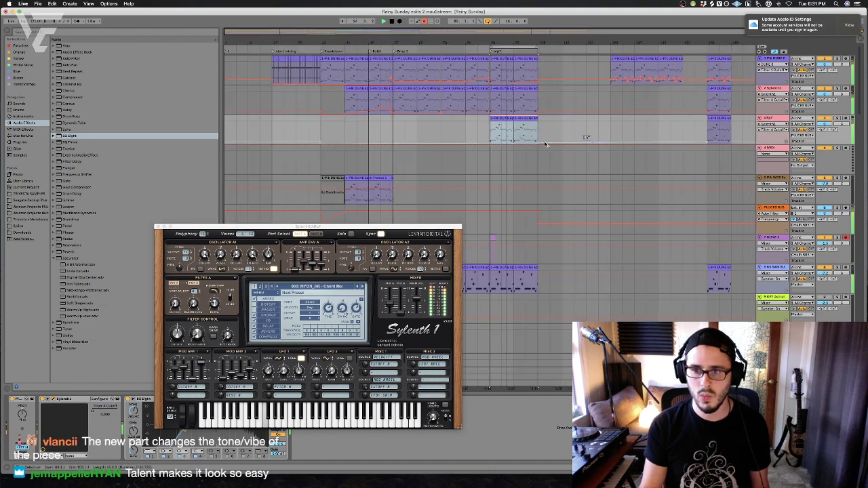
click(366, 134)
key(super+a)
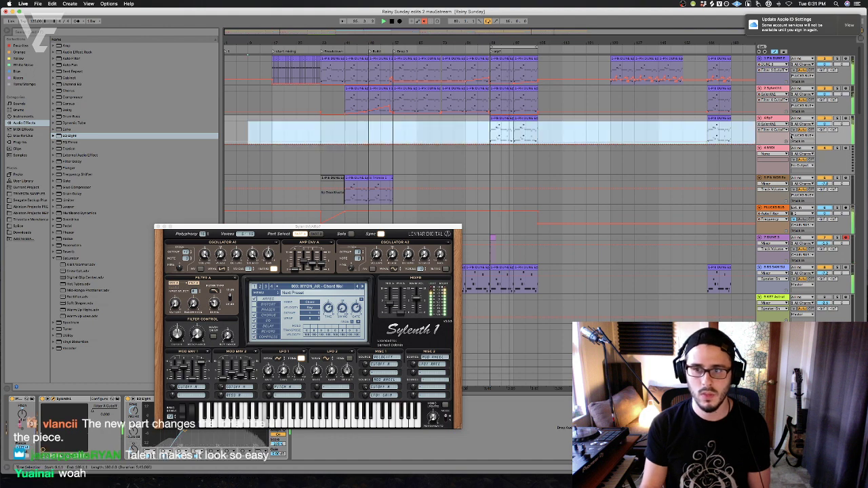
scroll(519, 135, right, 3)
click(497, 110)
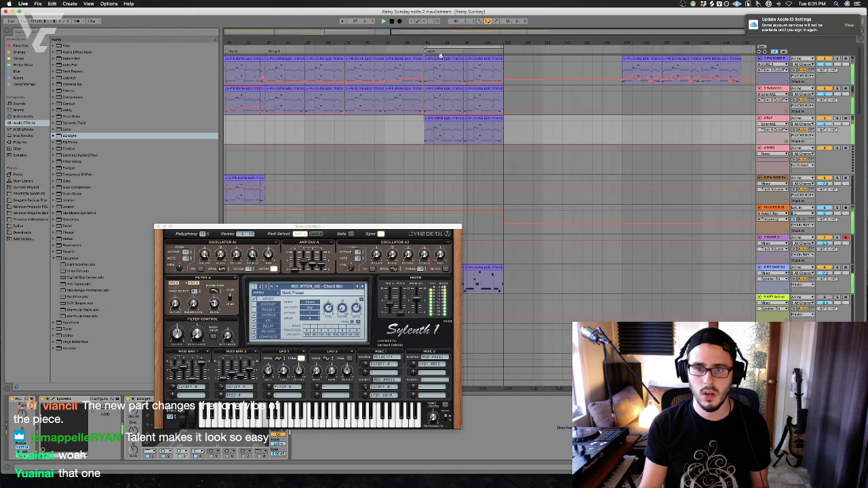
scroll(438, 42, up, 5)
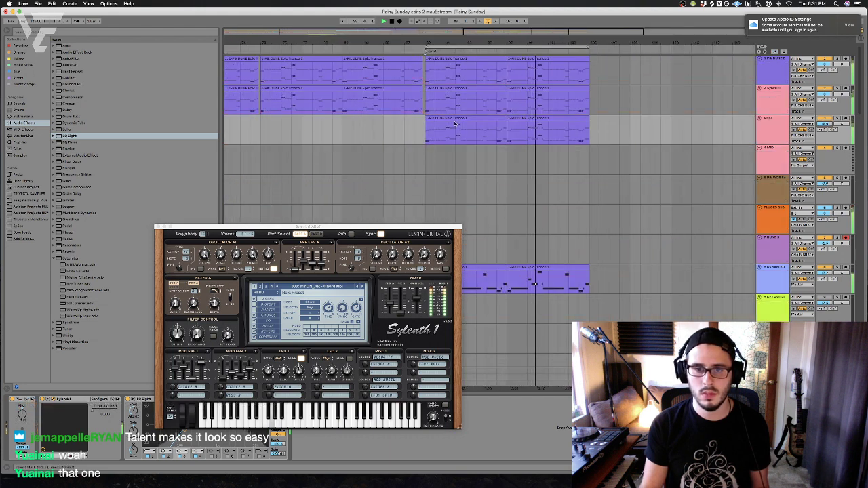
Open the Arp track's bar 89 clip for note editing and adjust the track's volume
click(466, 129)
click(562, 416)
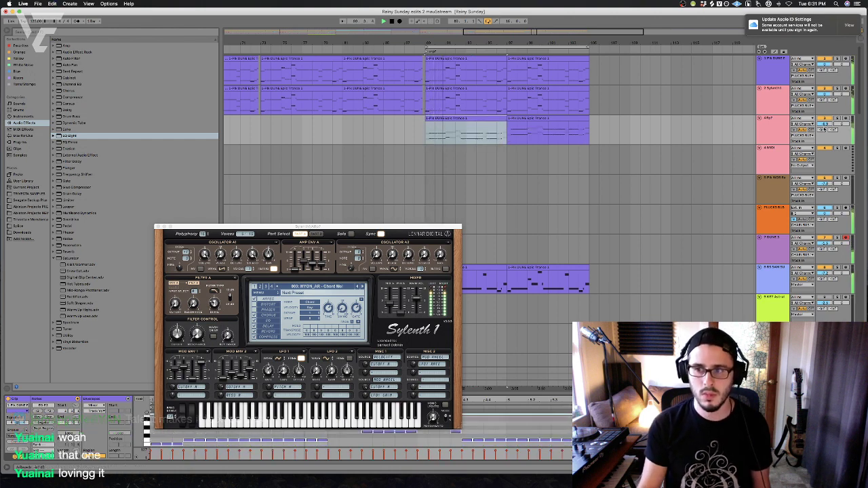
key(super+z)
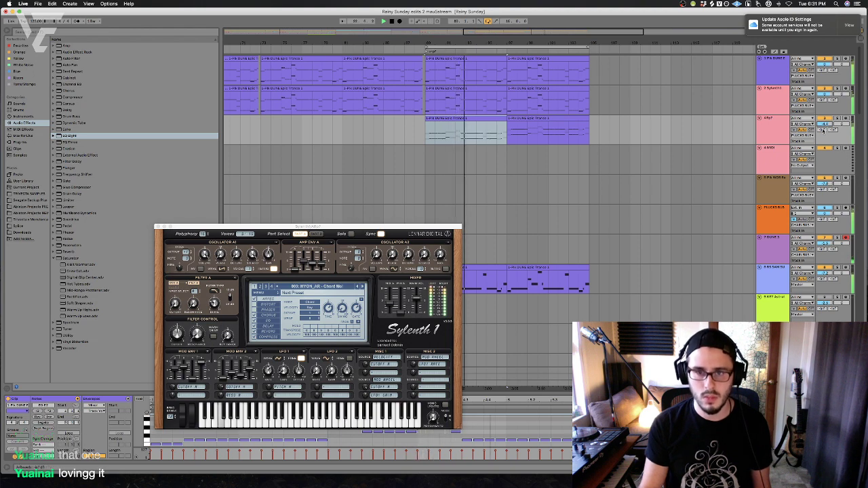
Add a Compressor after EQ Eight on the track 2 Sylenth1 chain and stop playback
click(473, 120)
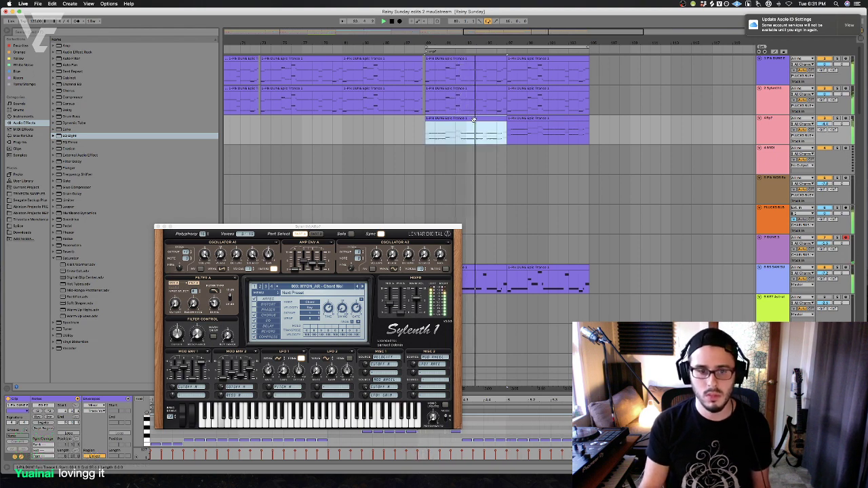
key(Right)
key(Up)
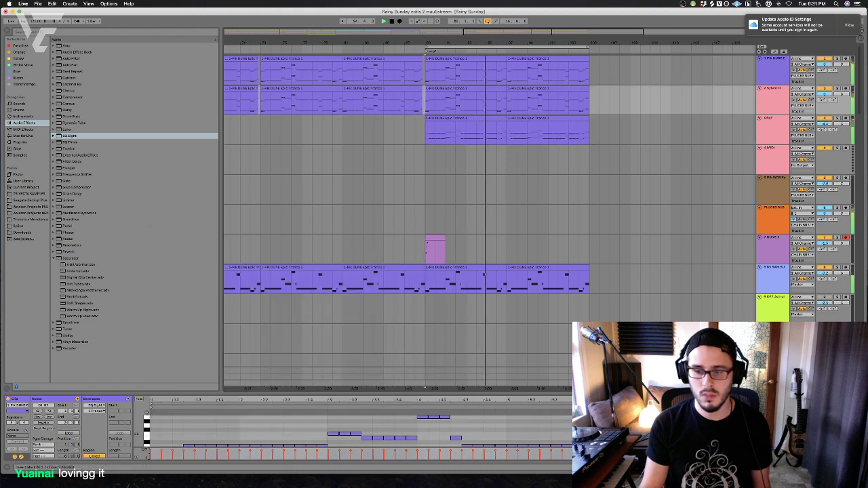
click(405, 311)
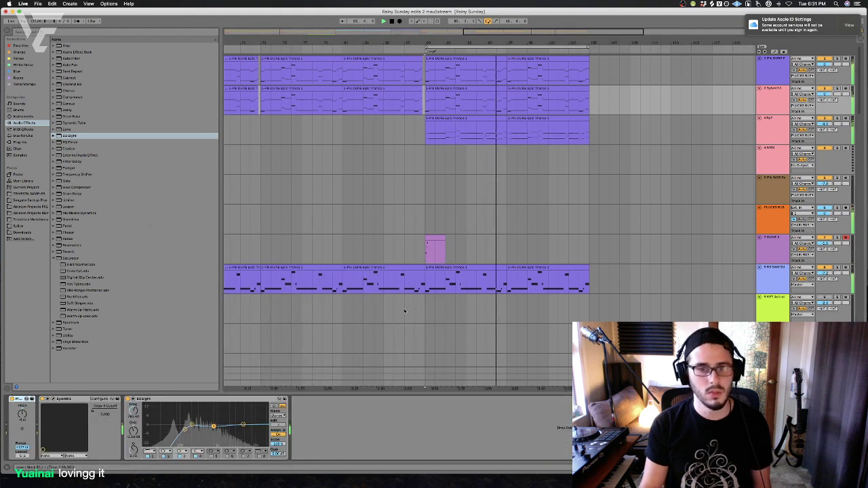
click(88, 97)
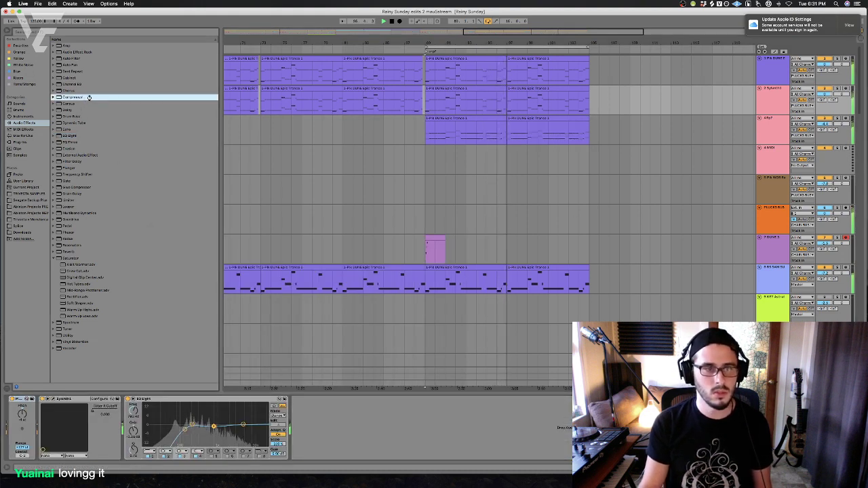
click(678, 130)
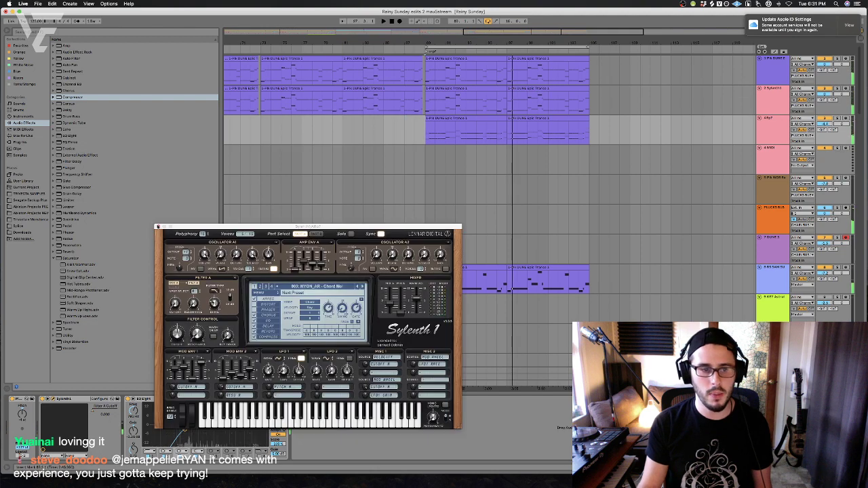
key(space)
Transfer the Compressor from the track 2 Sylenth1 chain to the Arp track and play from bar 89
click(416, 161)
click(435, 103)
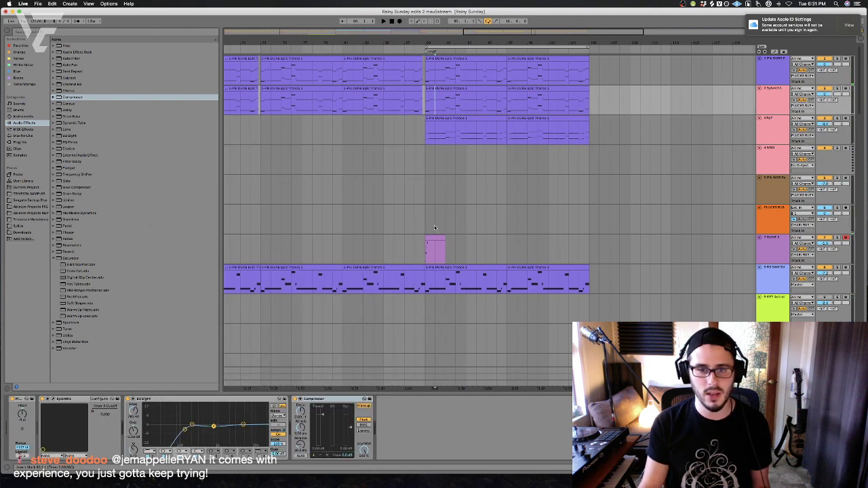
click(313, 405)
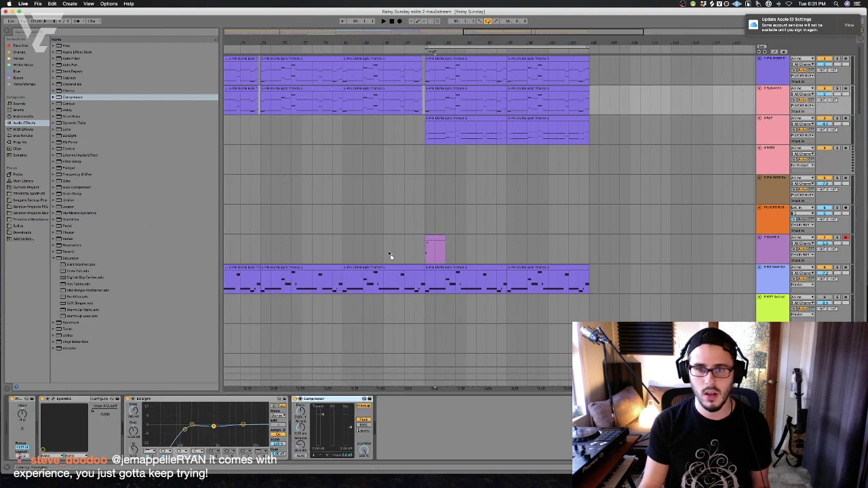
click(423, 129)
key(space)
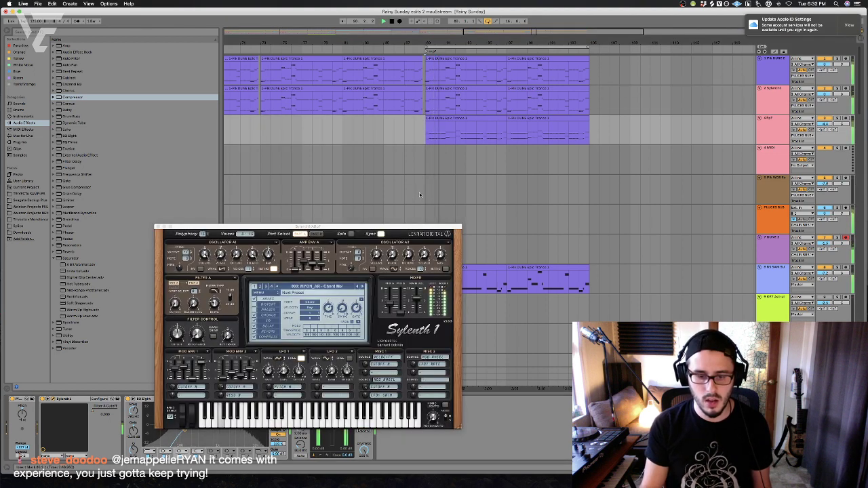
Move the Sylenth1 window clear of the device chain, enable the Arp Compressor's sidechain and choose its audio source
drag(179, 225, 204, 105)
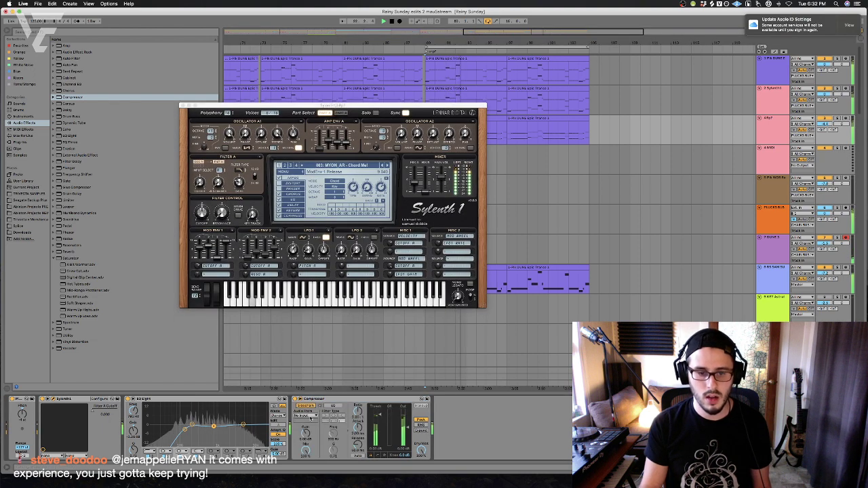
click(306, 414)
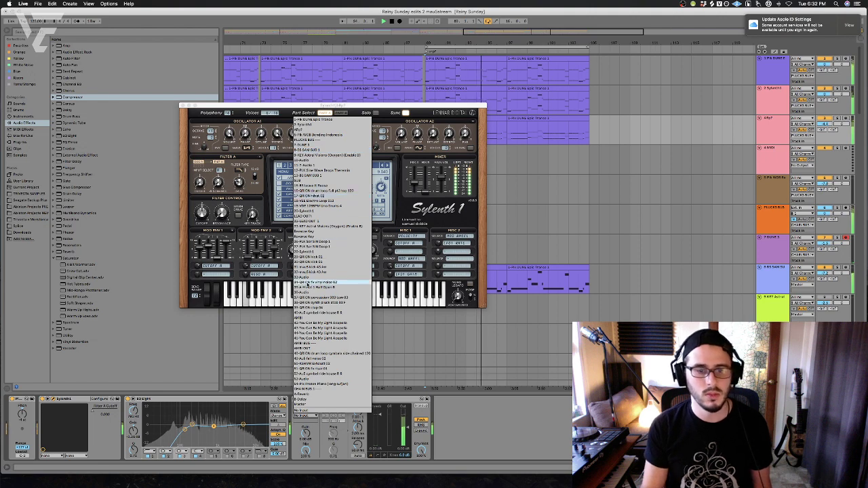
click(338, 388)
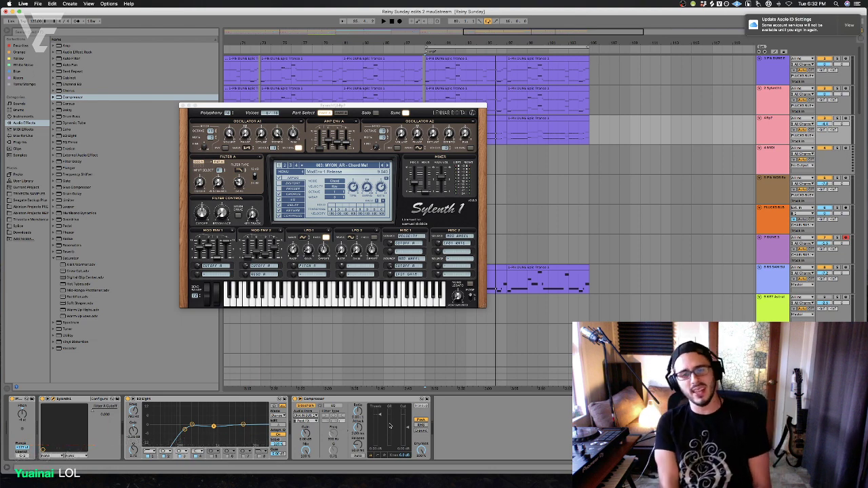
Play the sidechained Arp briefly and review the Compressor's list of sidechain sources
key(space)
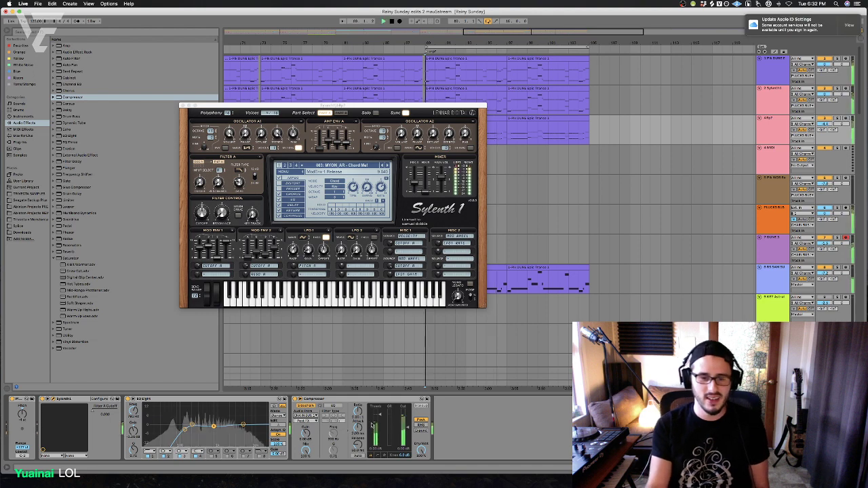
key(space)
click(324, 113)
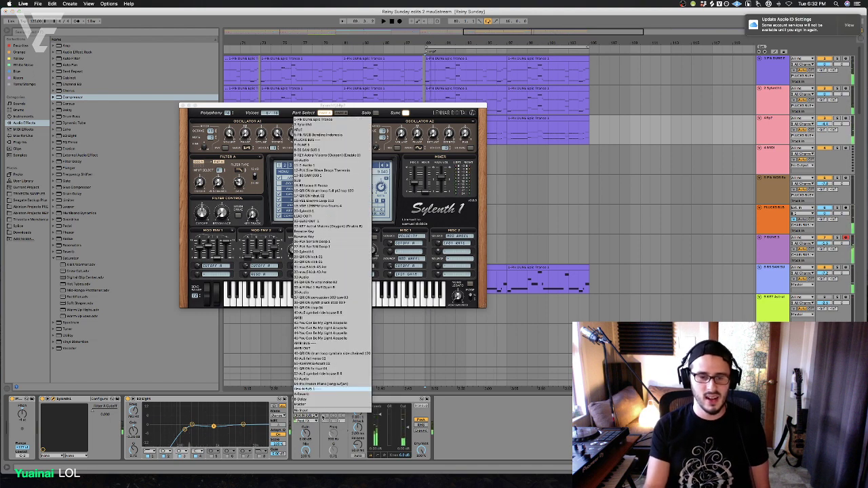
click(560, 285)
Insert a new MIDI track directly below track 29 in the drum section
scroll(560, 258, down, 10)
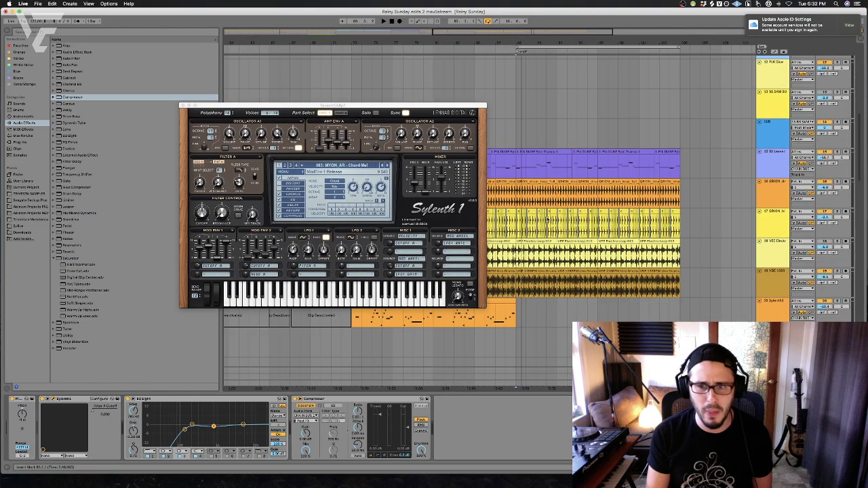
scroll(694, 230, down, 15)
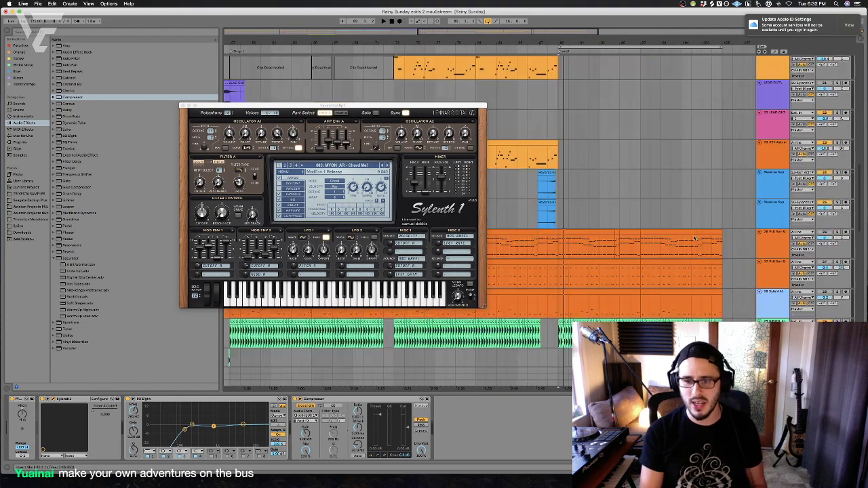
scroll(695, 224, up, 5)
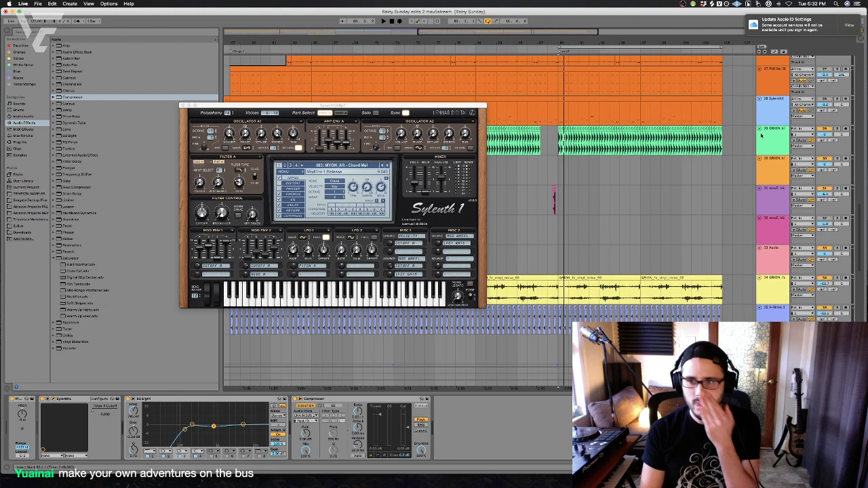
click(769, 139)
key(super+shift+t)
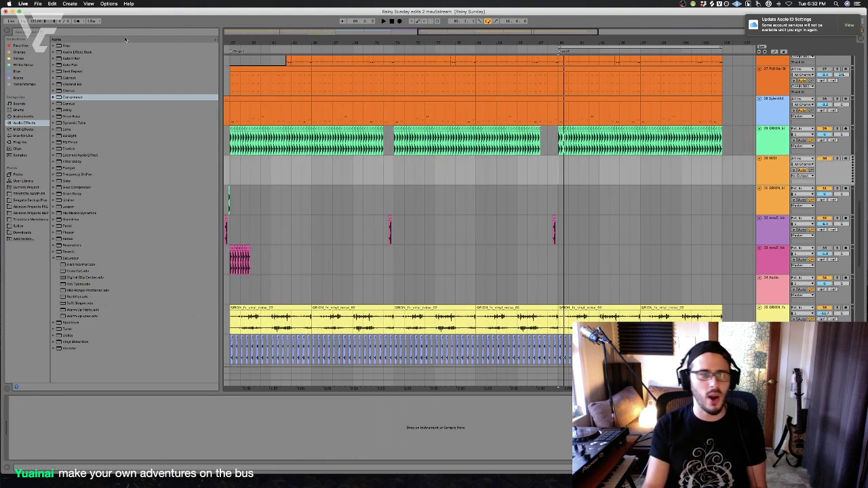
click(72, 31)
text(glue)
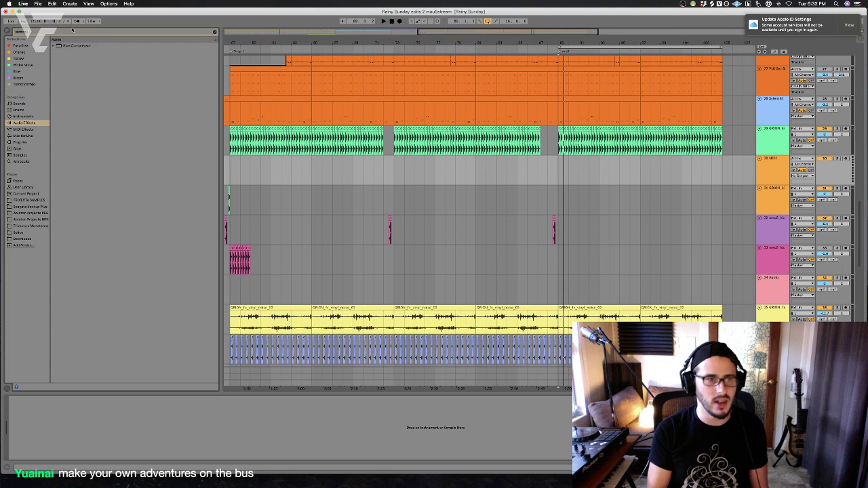
click(214, 32)
Insert a new audio track directly below the existing chain bus track near the end of the track list
scroll(489, 186, down, 10)
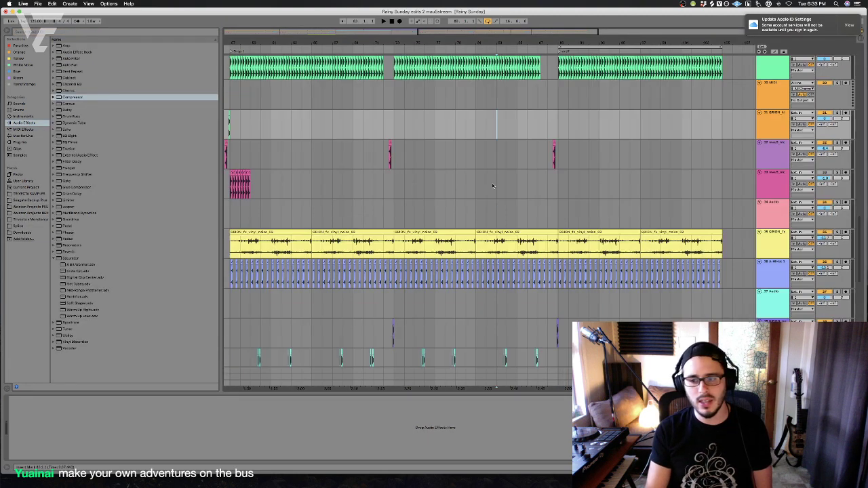
click(772, 329)
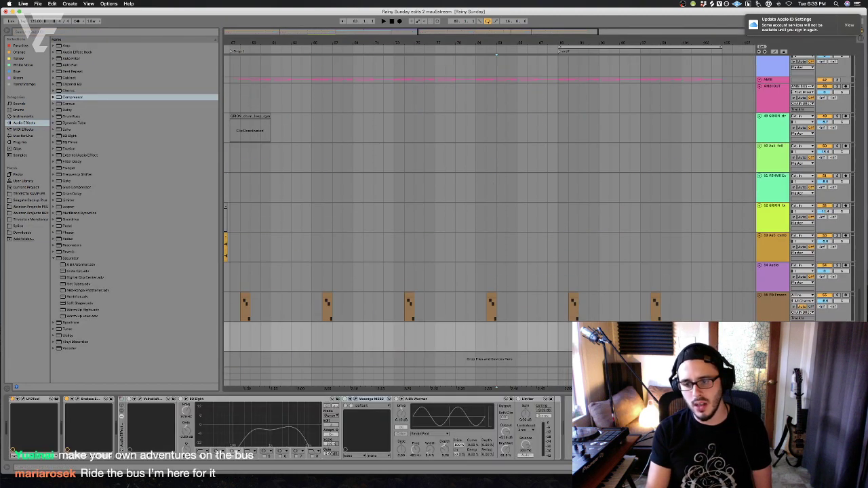
key(super+t)
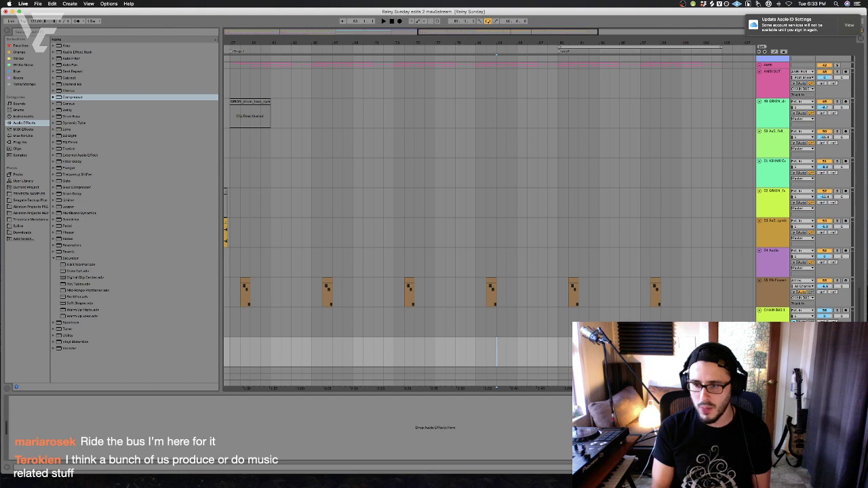
click(773, 311)
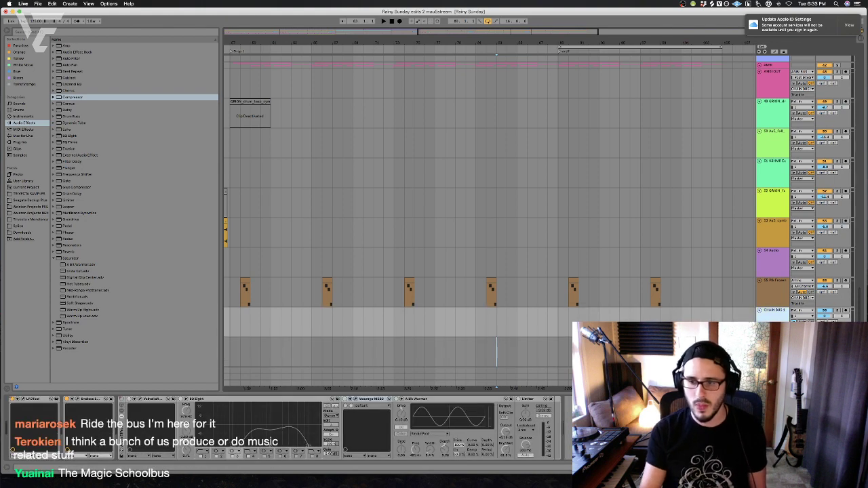
click(774, 340)
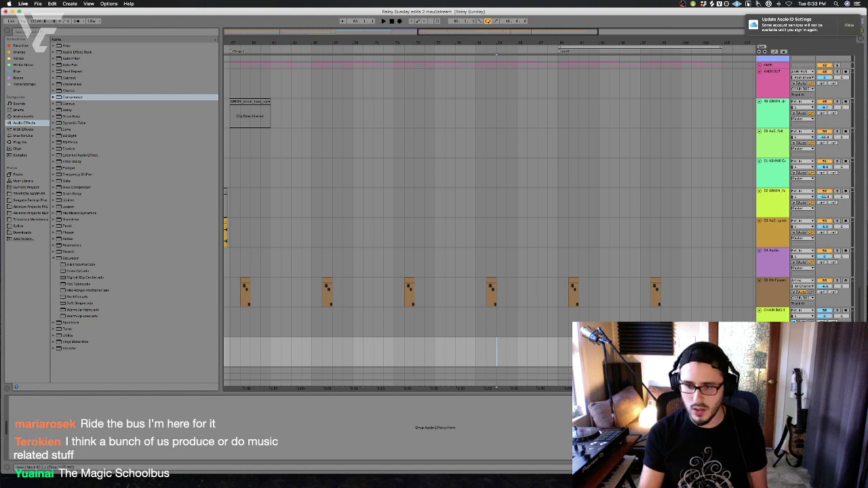
key(Up)
Load the Xfer Records LFOTool plug-in onto the new audio track below the chain bus
click(21, 143)
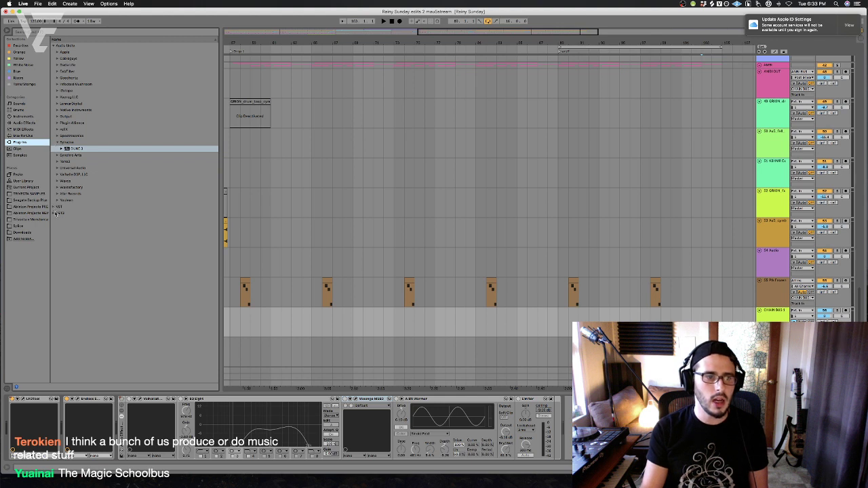
click(57, 194)
click(78, 194)
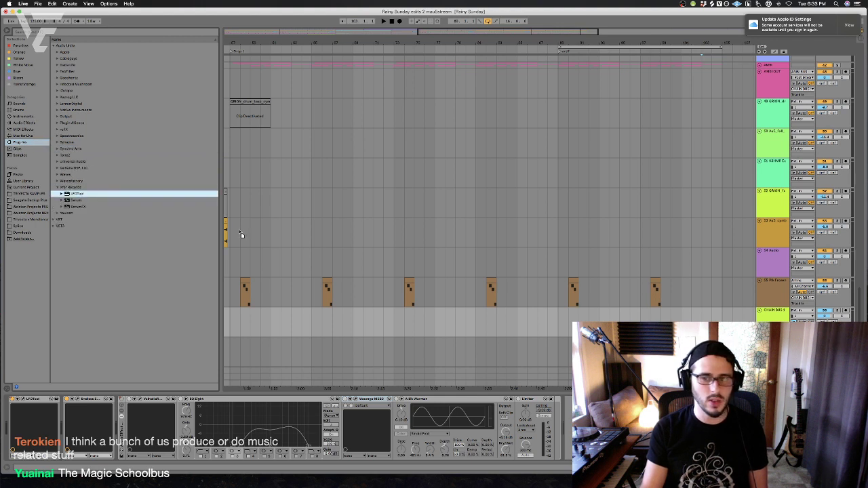
key(Return)
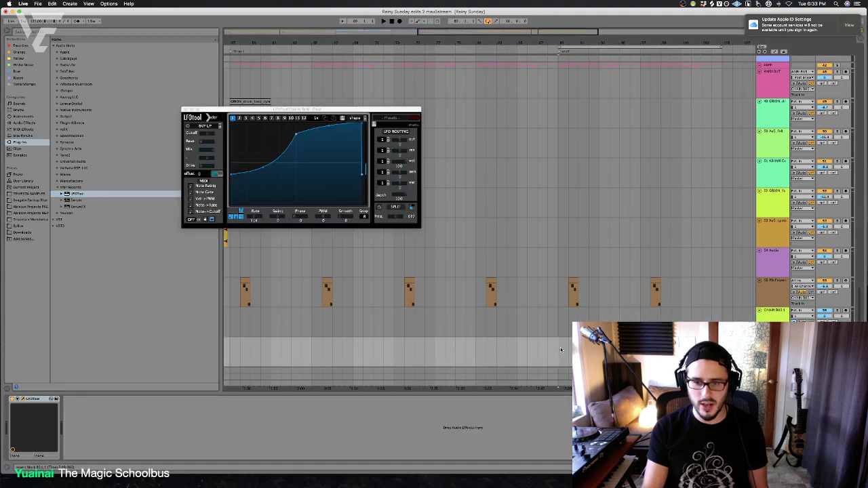
Route the Arp track's audio output to the new LFOTool bus track and play from bar 89
scroll(635, 234, up, 15)
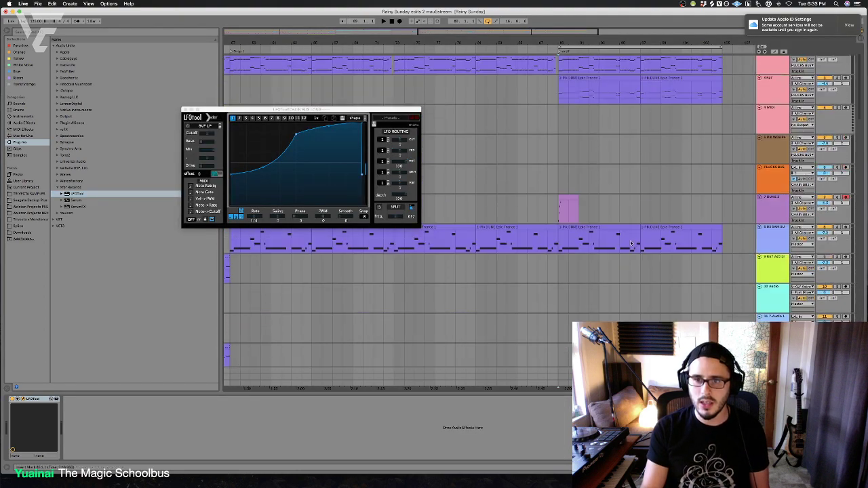
click(782, 136)
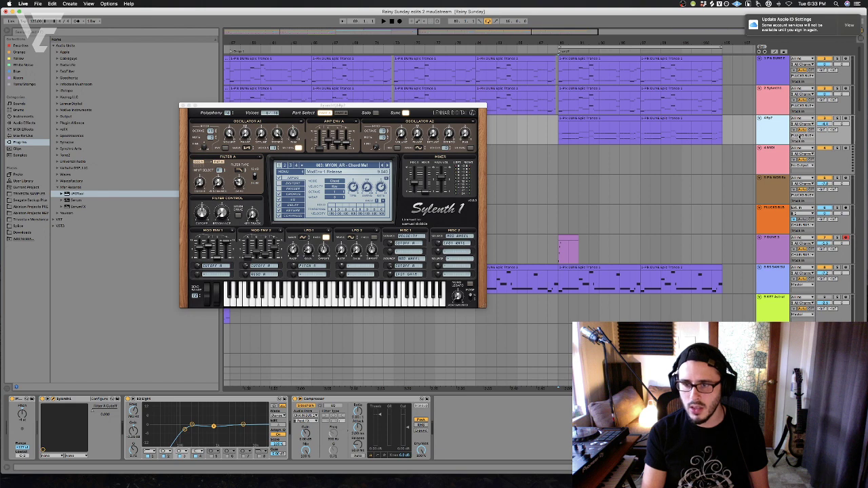
click(800, 135)
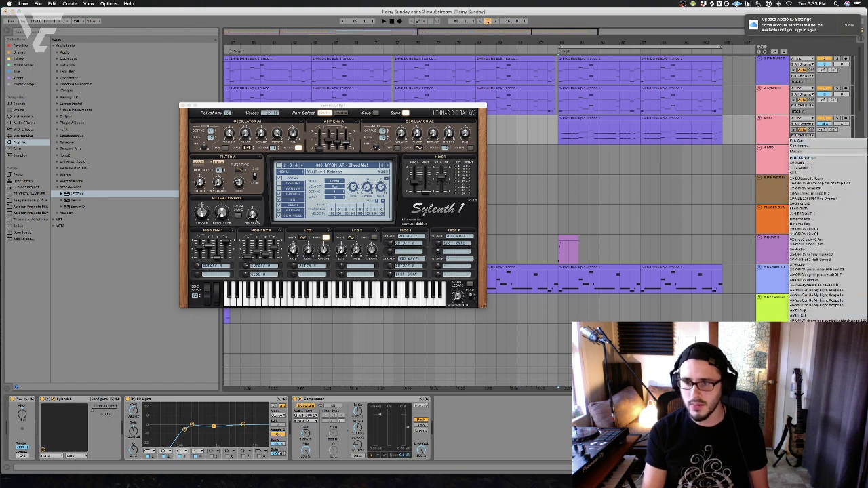
click(802, 310)
key(space)
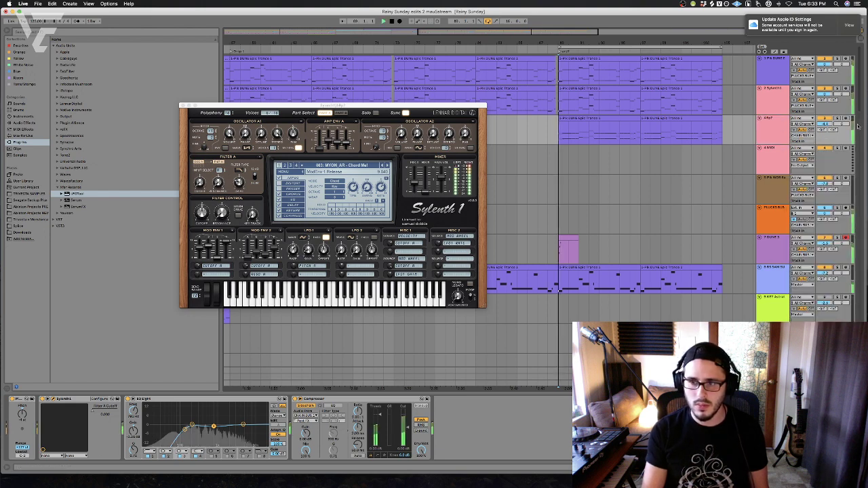
Lower the LFOTool curve's starting point to the floor, steepen its rise around the middle point during playback, and toggle the device to compare
scroll(666, 207, down, 5)
scroll(665, 208, down, 10)
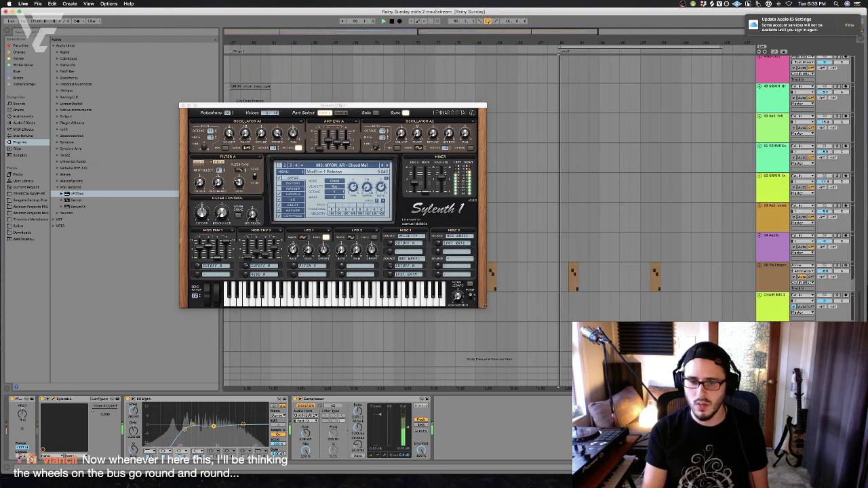
click(341, 290)
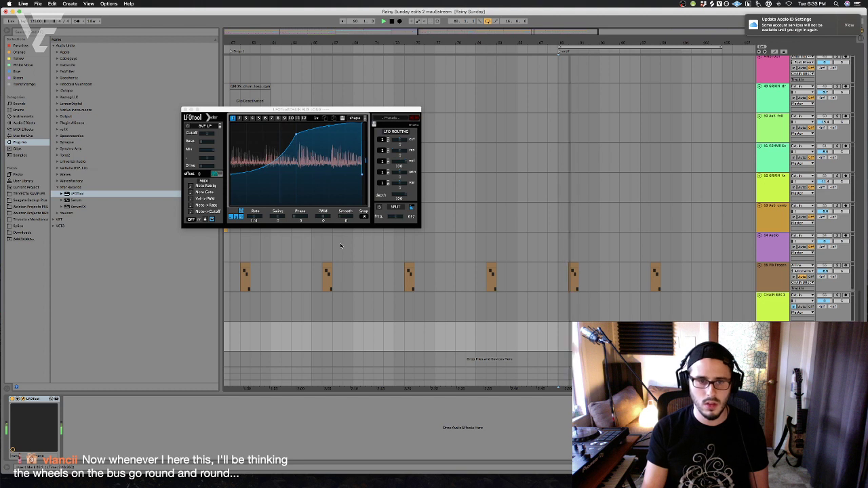
drag(233, 180, 231, 203)
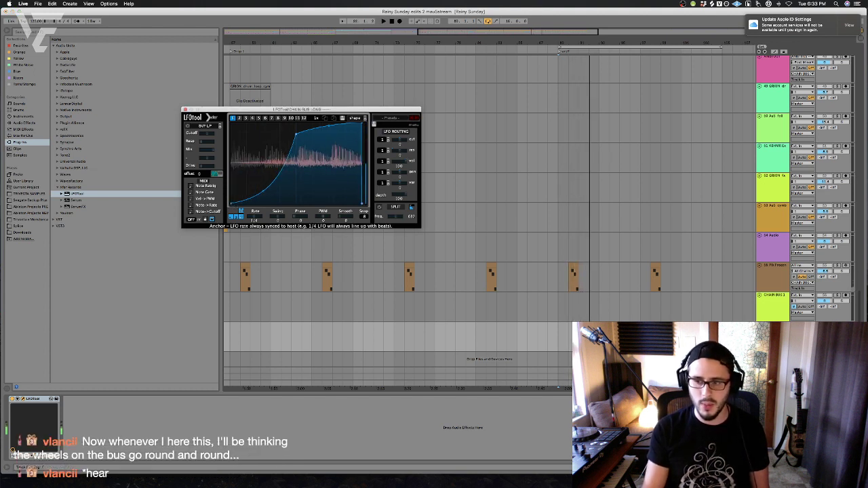
click(576, 251)
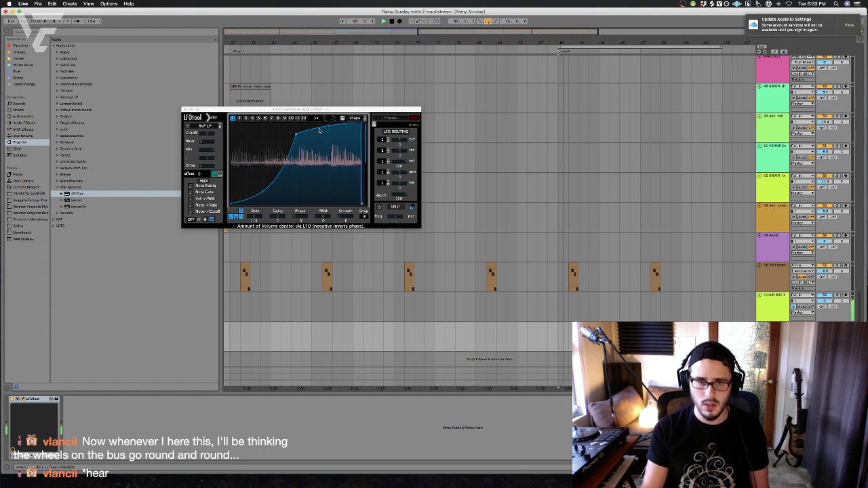
click(298, 146)
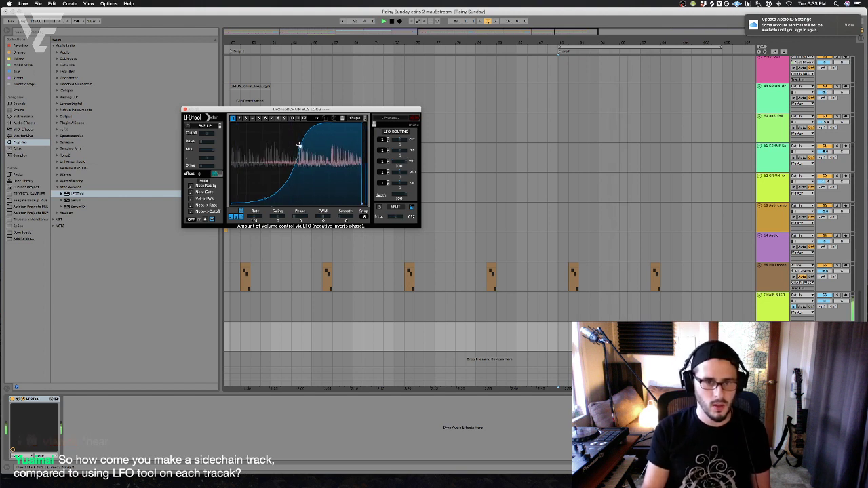
click(11, 399)
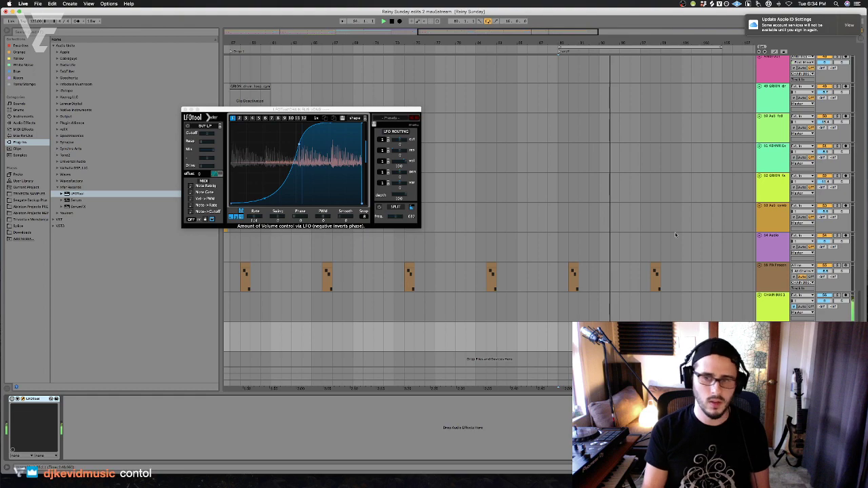
scroll(672, 233, up, 10)
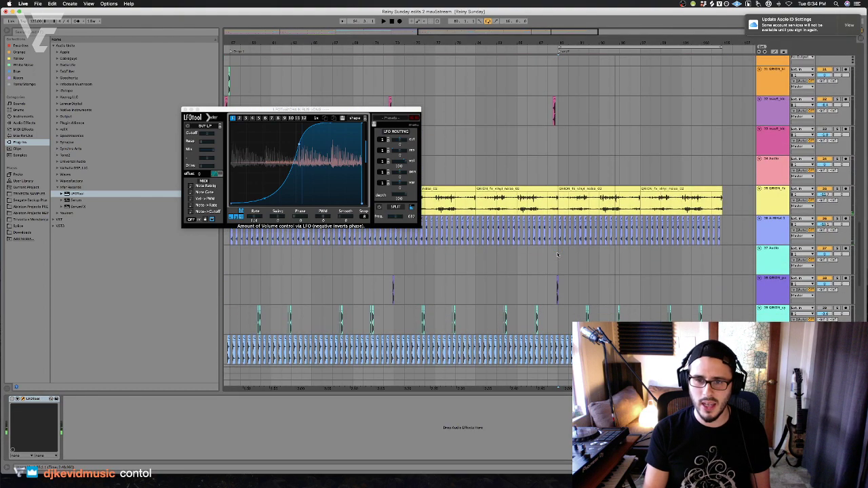
click(573, 255)
scroll(573, 256, down, 10)
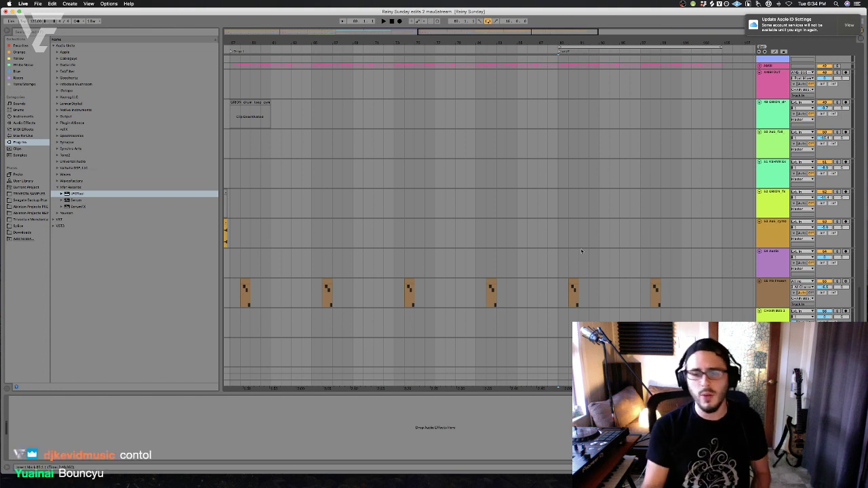
drag(561, 261, 711, 260)
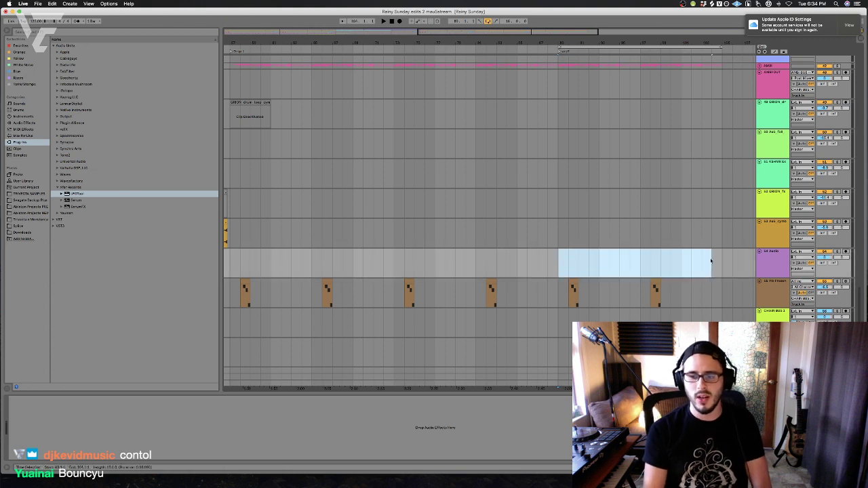
scroll(634, 298, up, 15)
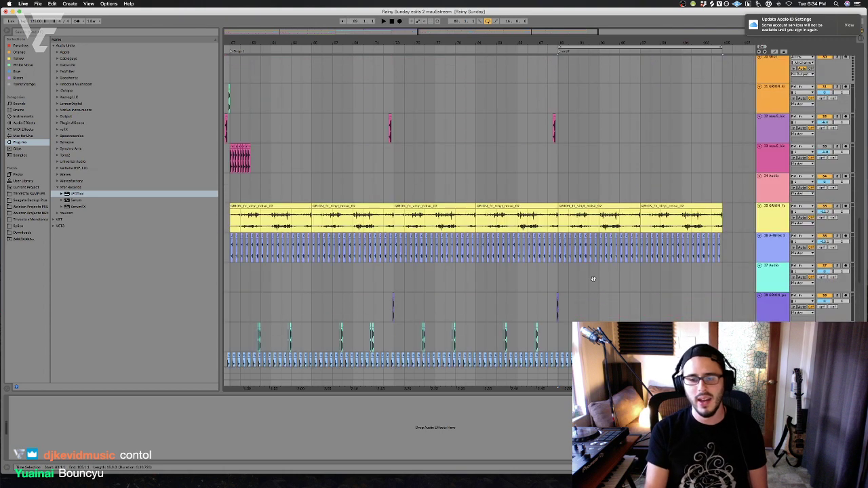
scroll(567, 281, down, 5)
Play the arrangement from bar 89 and review the Arp track's audio output routing while listening
click(564, 260)
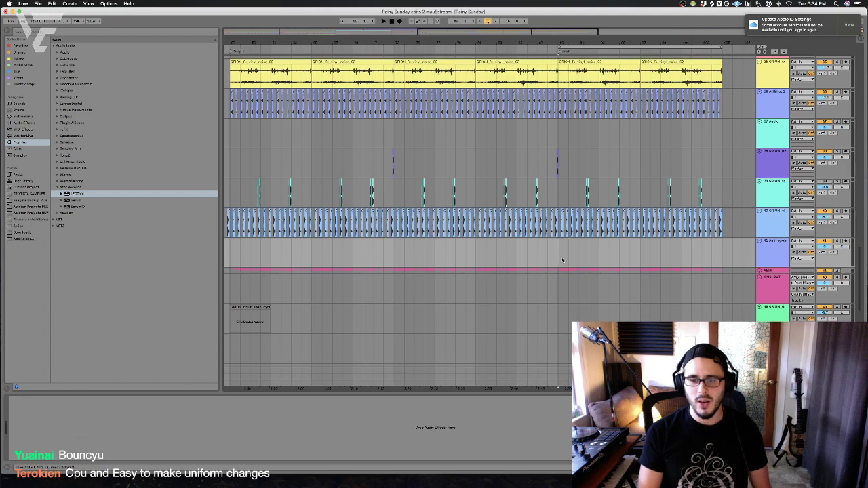
scroll(561, 259, up, 15)
click(560, 260)
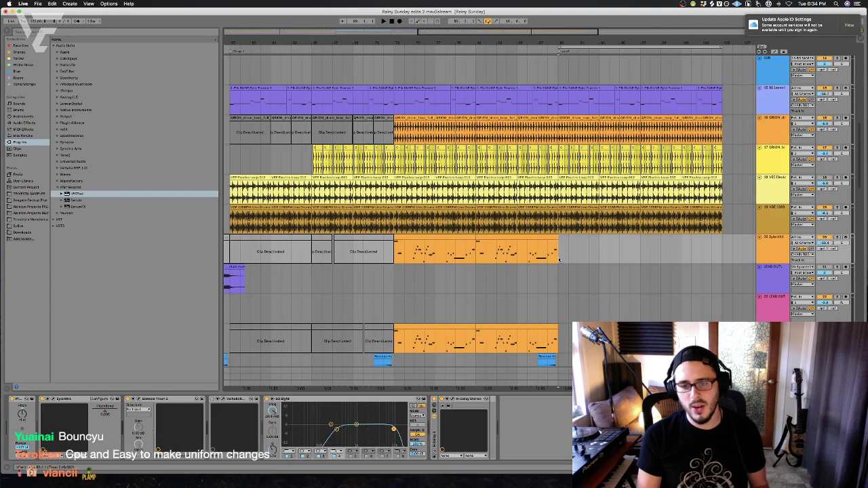
scroll(560, 260, up, 10)
key(space)
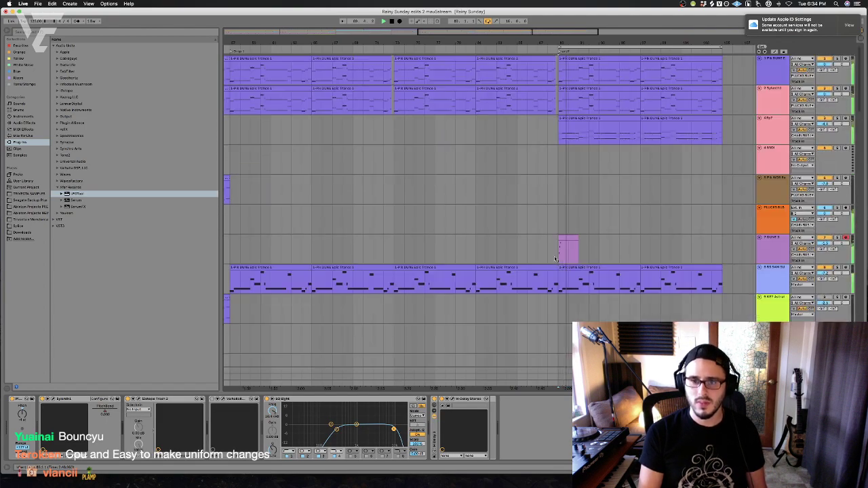
click(773, 121)
click(792, 136)
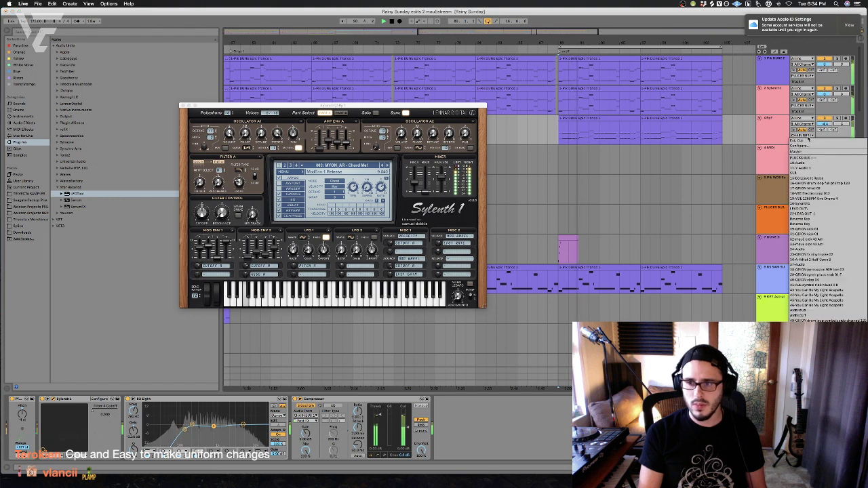
click(808, 137)
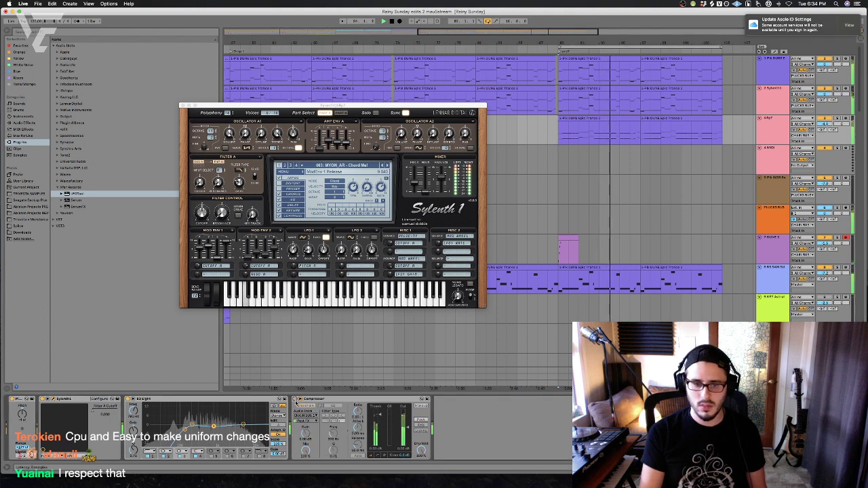
click(807, 135)
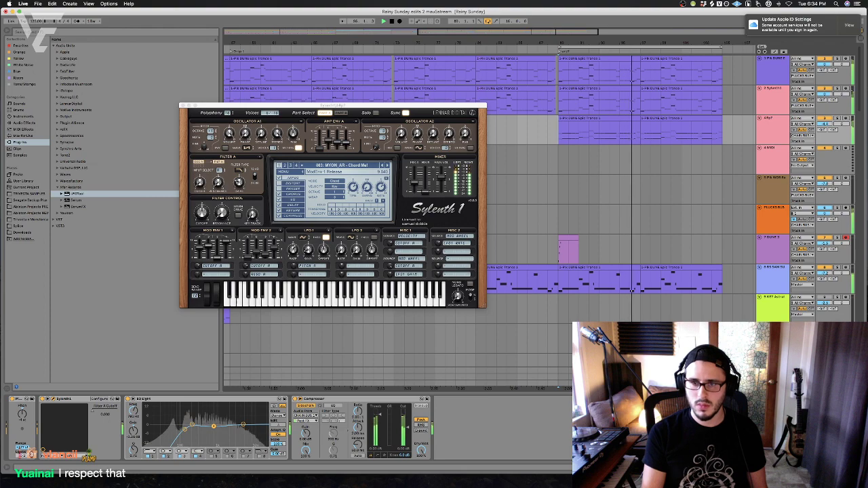
Return to the LFOTool bus track, check its signal during playback and place the insert marker at bar 89
scroll(540, 211, down, 10)
scroll(539, 211, down, 5)
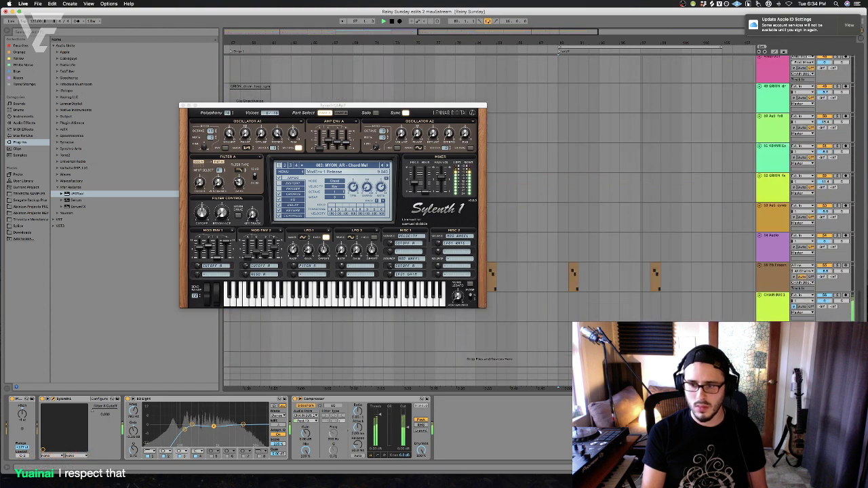
click(437, 463)
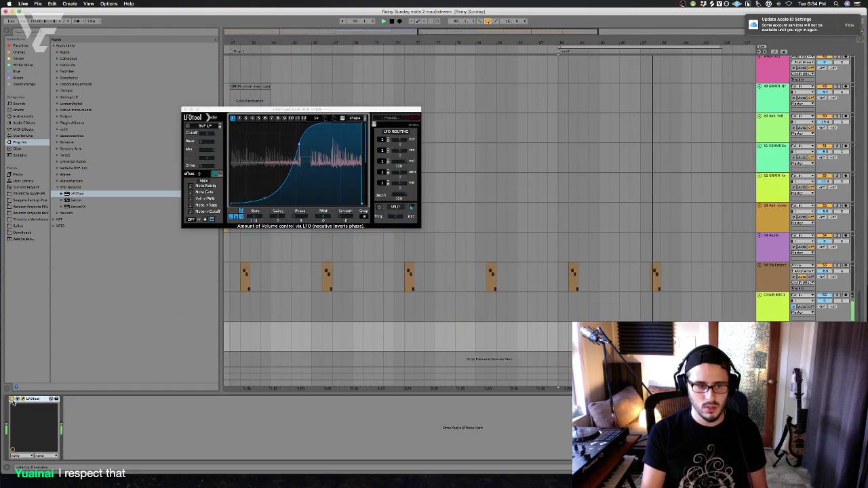
click(508, 339)
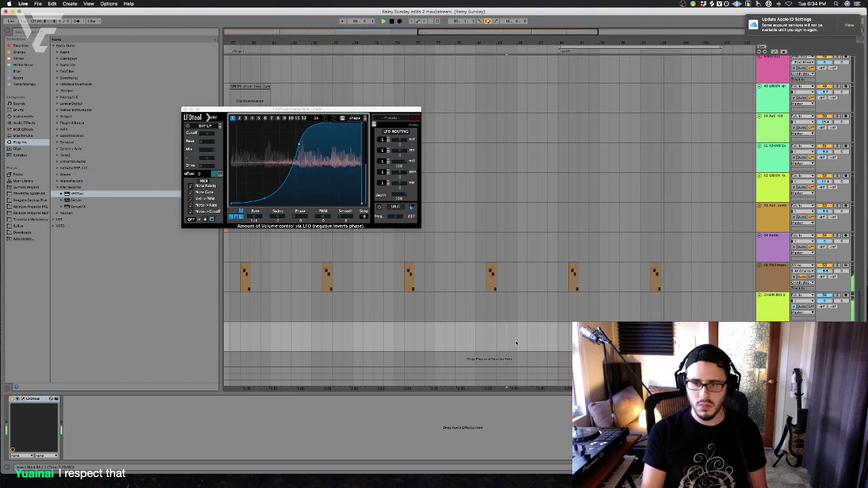
click(436, 256)
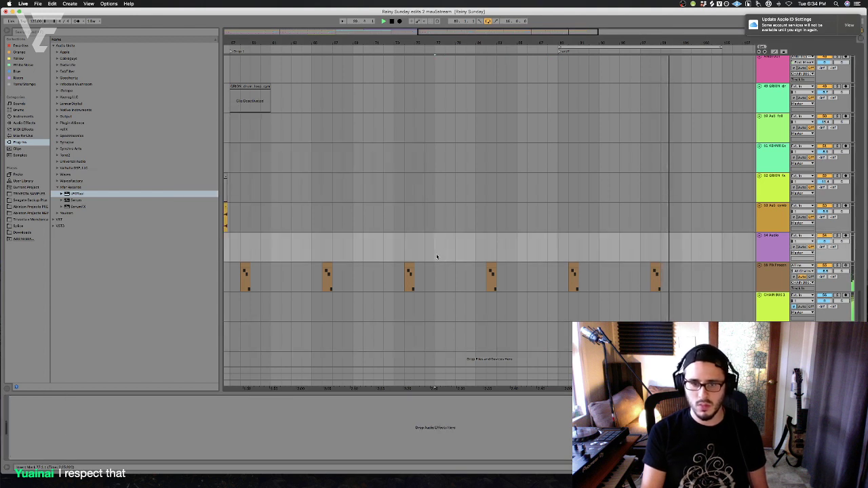
click(554, 341)
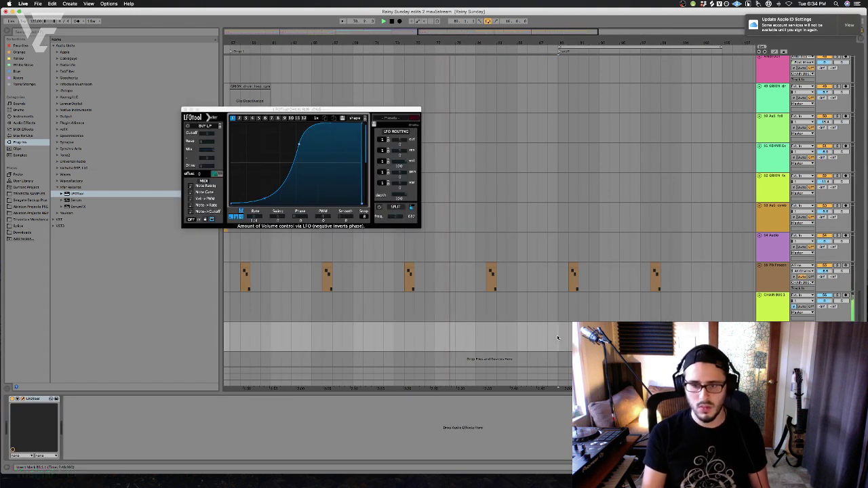
scroll(557, 337, up, 1)
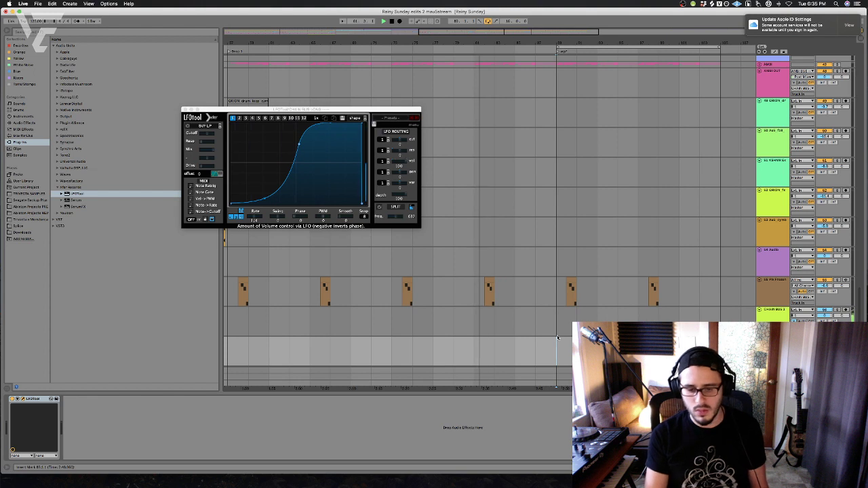
Hide the LFOTool window, then listen from bar 85 and bring up the CHAIN BUS 3 track's devices
key(super+alt+p)
click(522, 287)
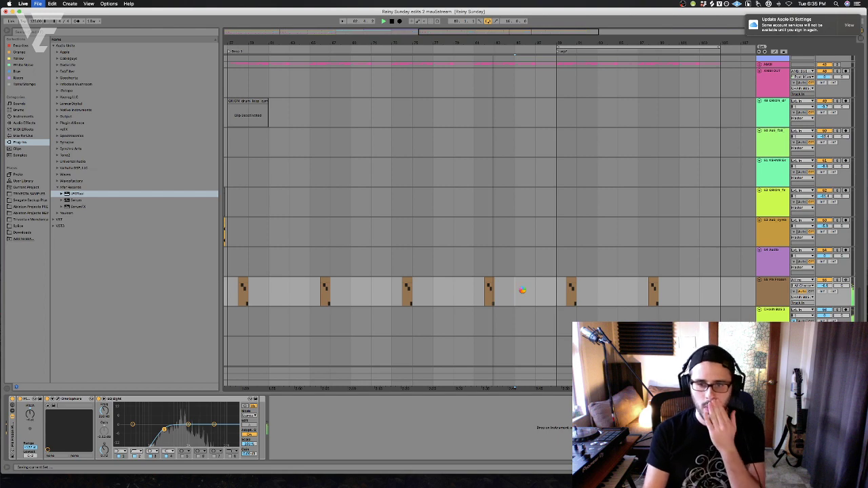
scroll(522, 290, down, 1)
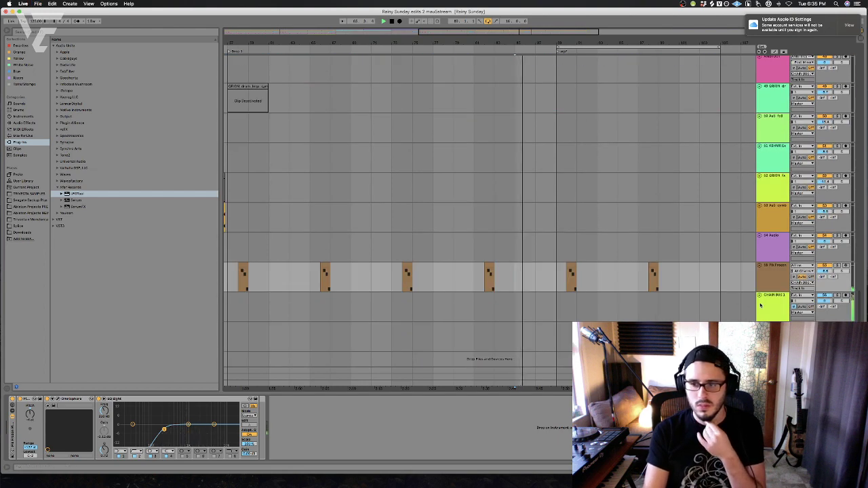
key(Down)
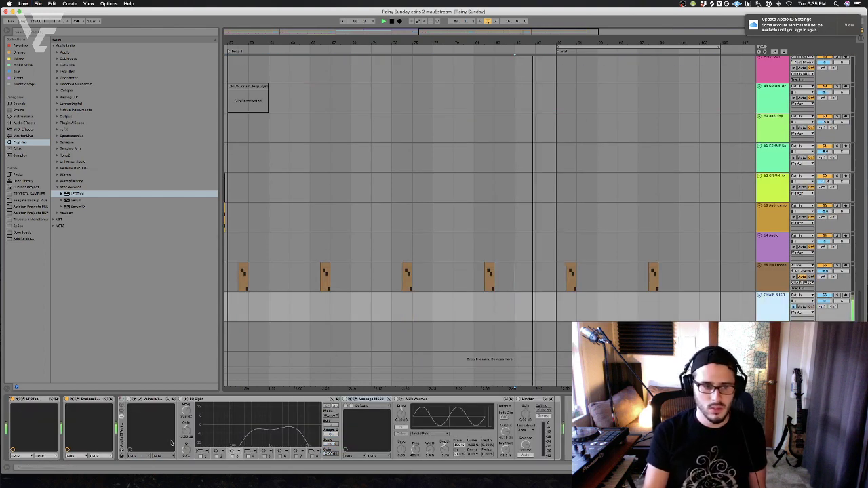
Show the Endless Smile intensity automation on CHAIN BUS 3 and raise it between bars 79 and 87, playing from bar 79
key(a)
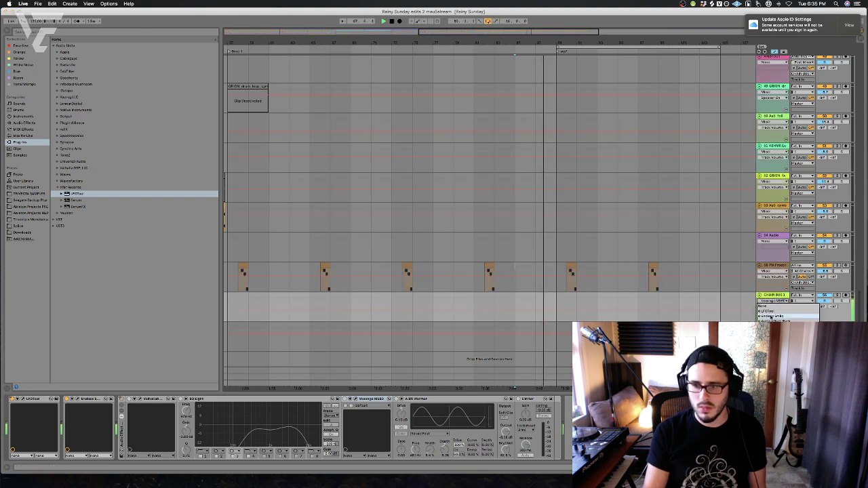
drag(474, 309, 546, 306)
drag(453, 306, 527, 311)
key(space)
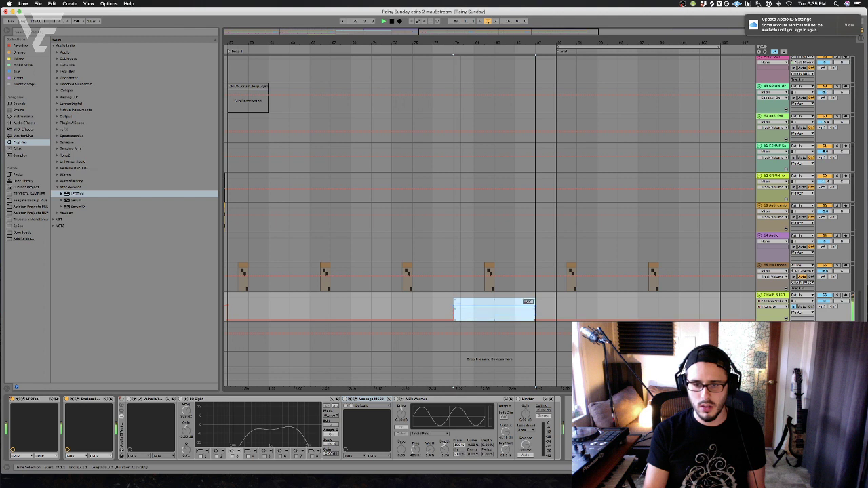
click(450, 304)
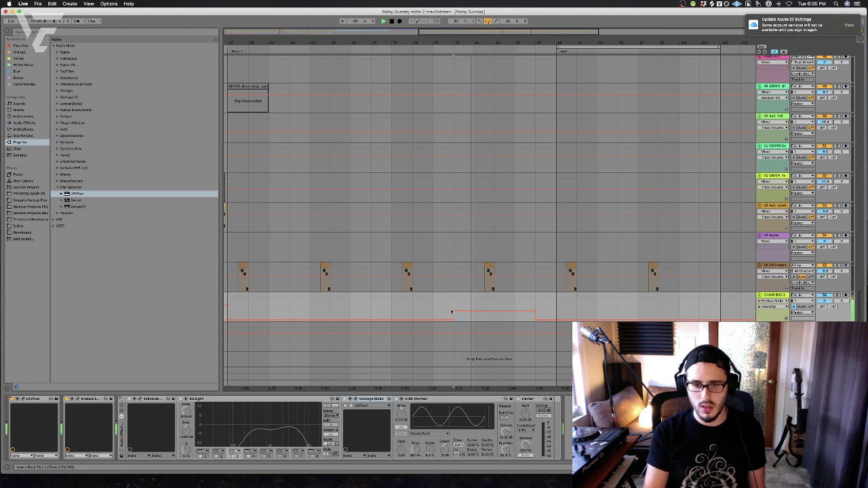
Reshape the intensity automation into a ramp rising from about bar 81 to bar 87 and dropping at bar 89, then hide automation
drag(455, 311, 476, 322)
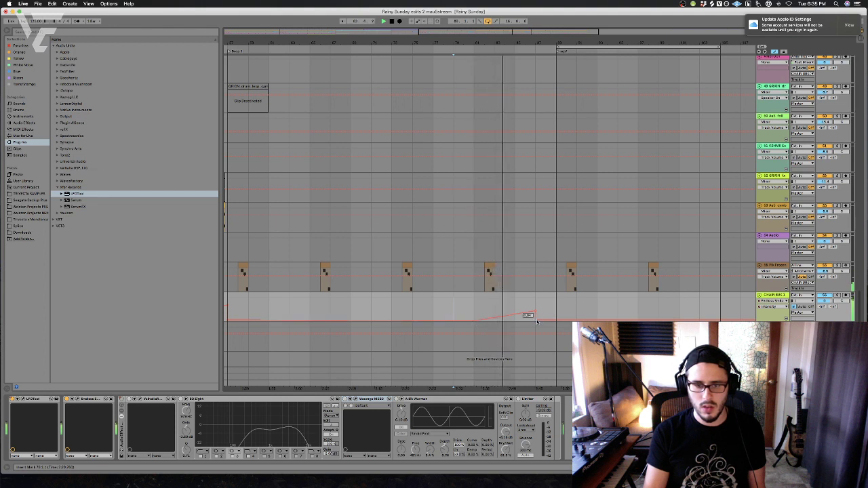
drag(536, 320, 536, 310)
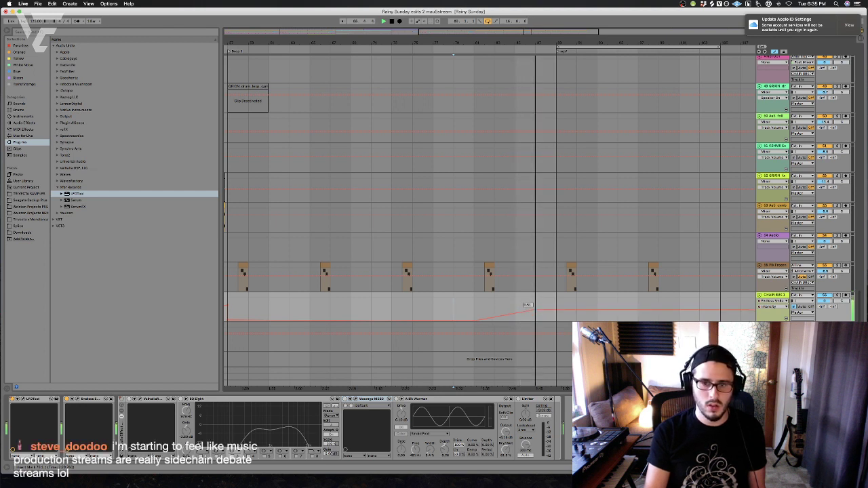
drag(535, 309, 551, 316)
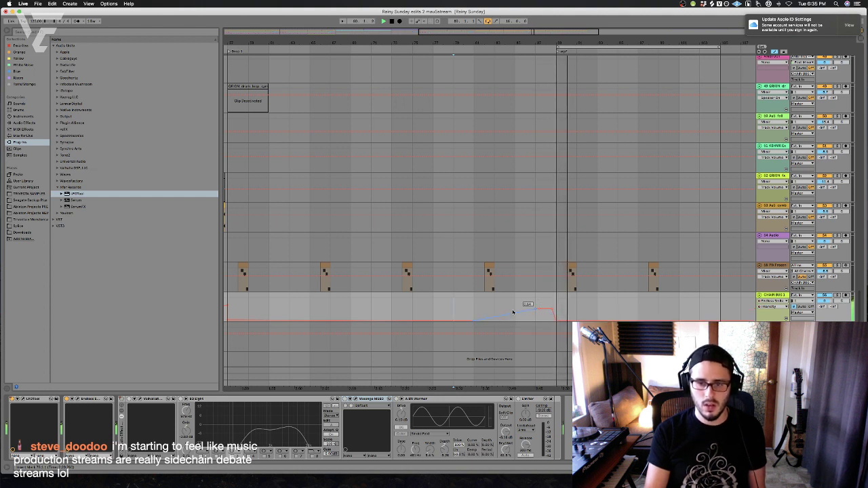
key(a)
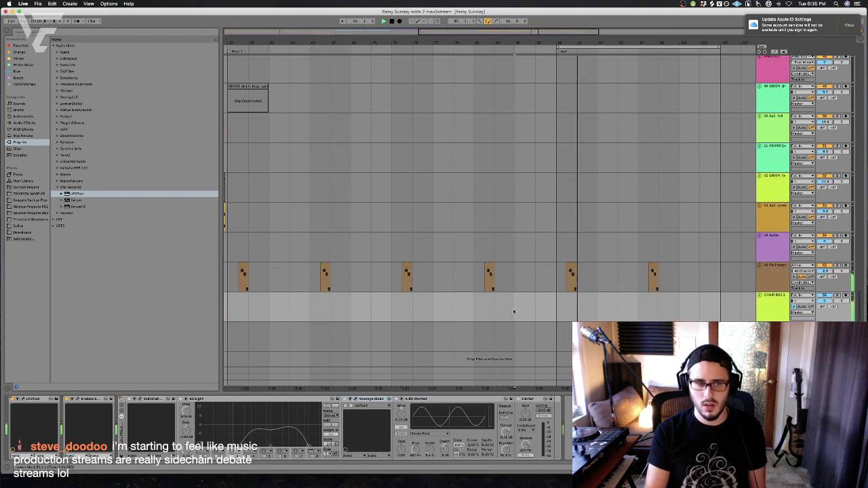
Play from bar 89 and insert a new audio track below the drum loop on track 19
scroll(554, 309, up, 15)
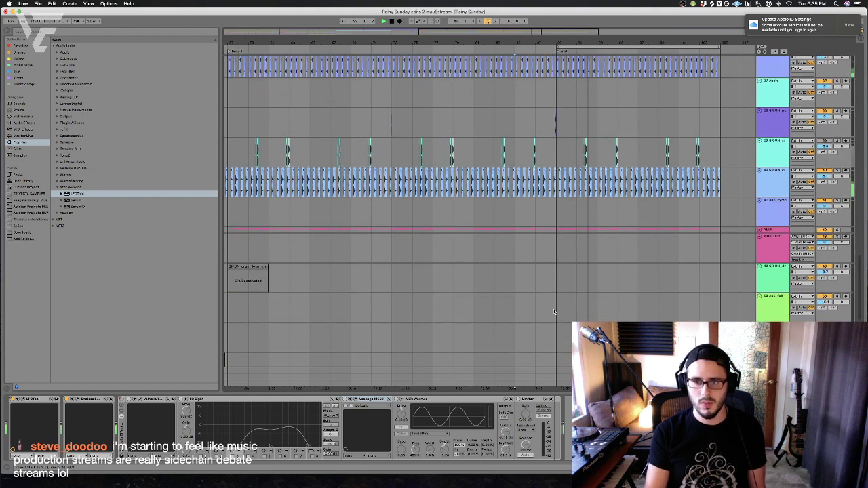
scroll(556, 312, up, 3)
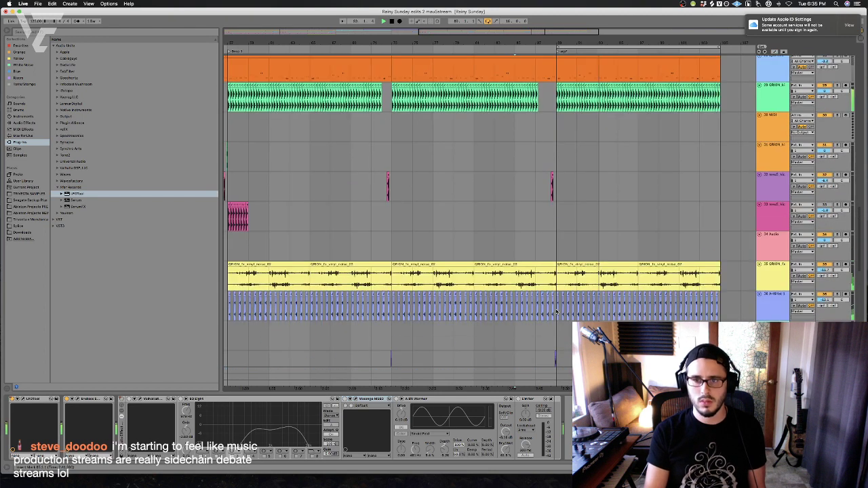
click(547, 222)
scroll(706, 269, up, 10)
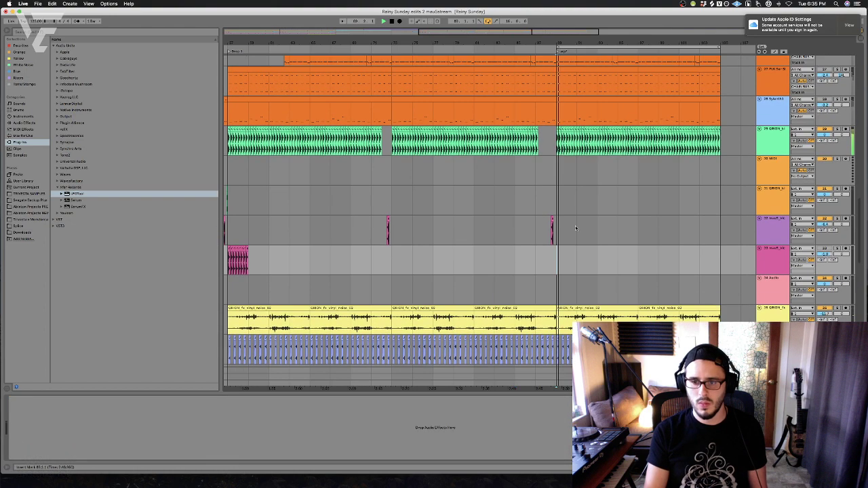
scroll(707, 269, up, 12)
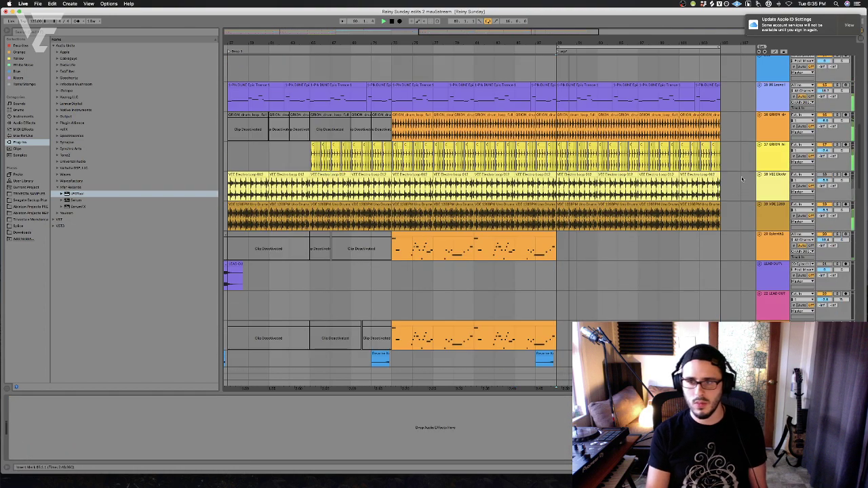
key(super+t)
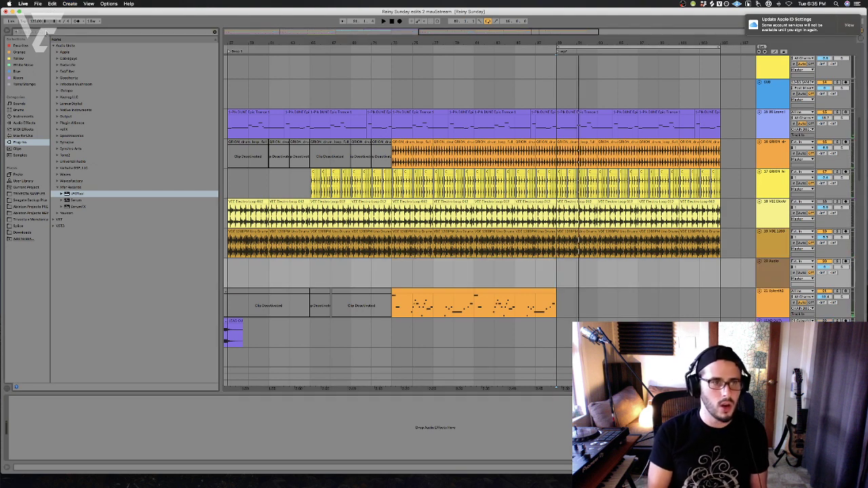
Search the whole sample library for "nicky" and audition several of the Nicky Romero one-shots and loops
click(46, 32)
text(nicky)
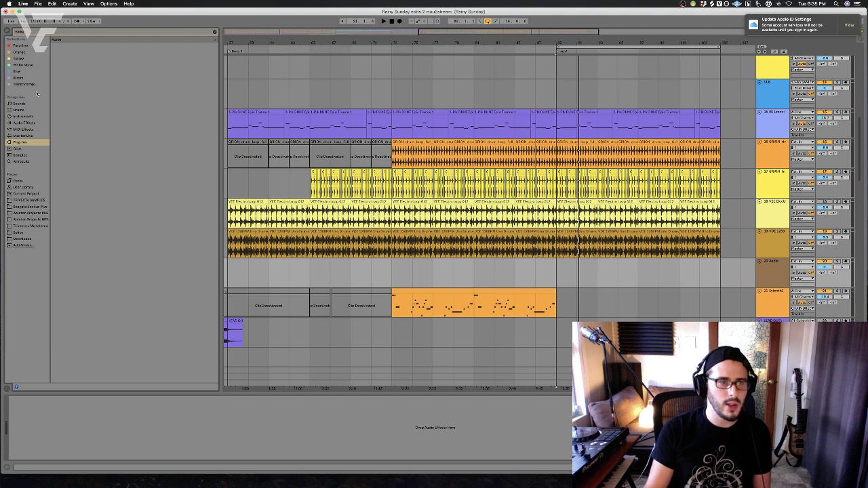
click(35, 162)
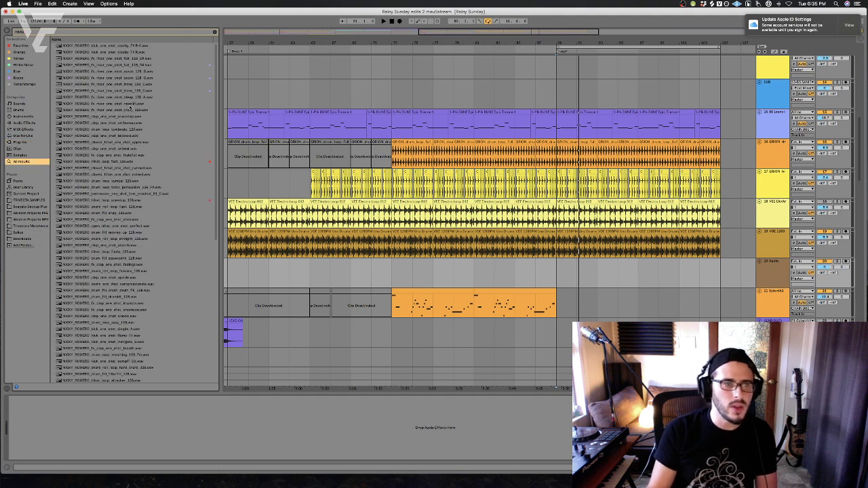
click(143, 141)
key(Down)
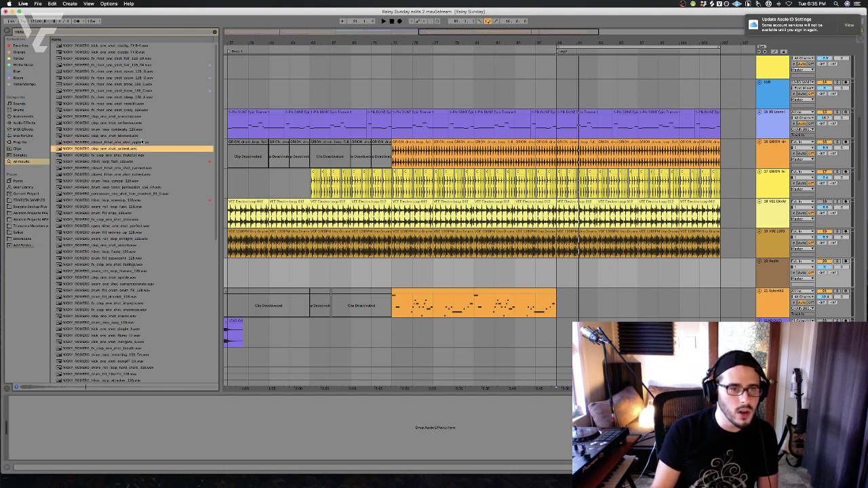
key(Down)
key(Down)
Try hihat_loop_funk_128.wav on the new audio track at bar 89 with the track volume lowered, then remove the clip
drag(120, 163, 558, 278)
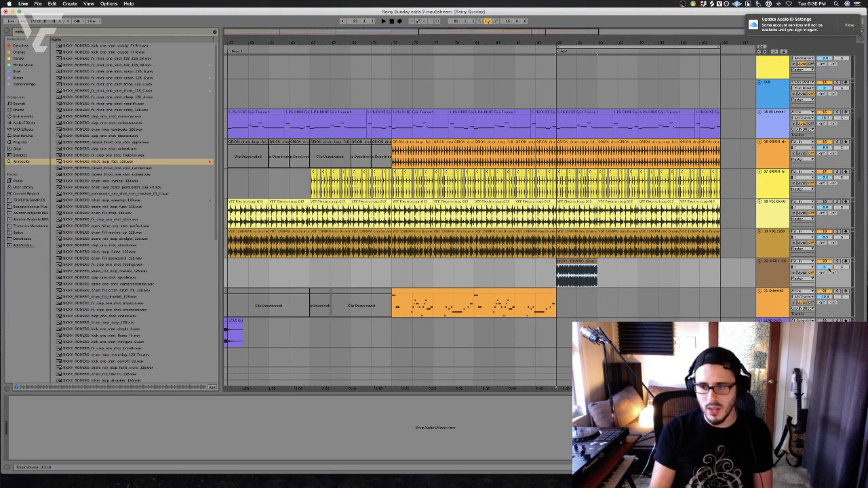
drag(825, 267, 826, 257)
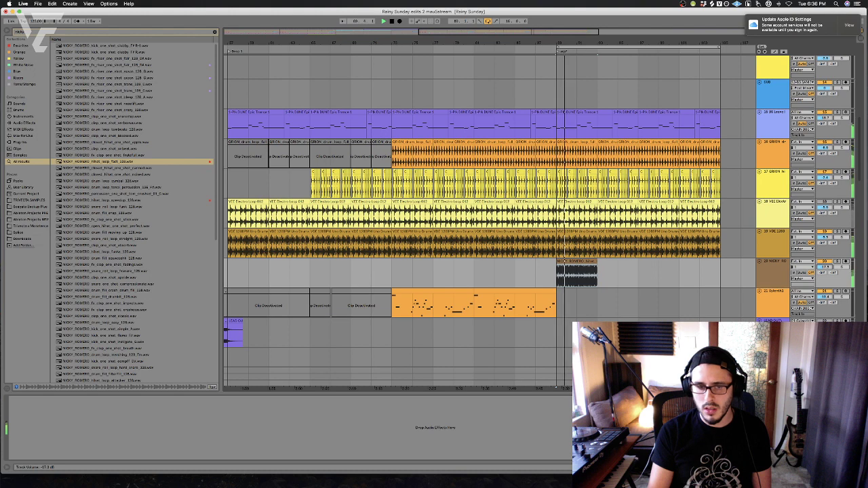
key(space)
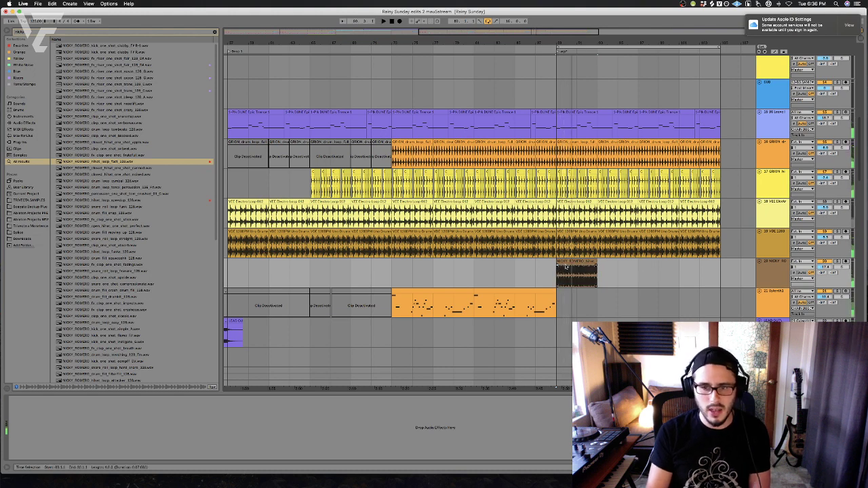
click(566, 267)
key(Delete)
Audition more Nicky Romero samples, place hihat_loop_speedup_128.wav on the new audio track at bar 89, and play it in context
click(112, 168)
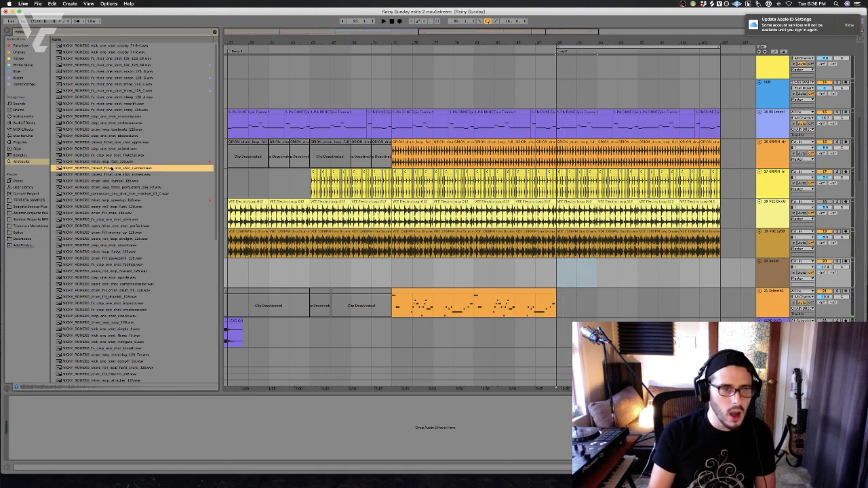
key(Down)
key(Down)
key(Down)
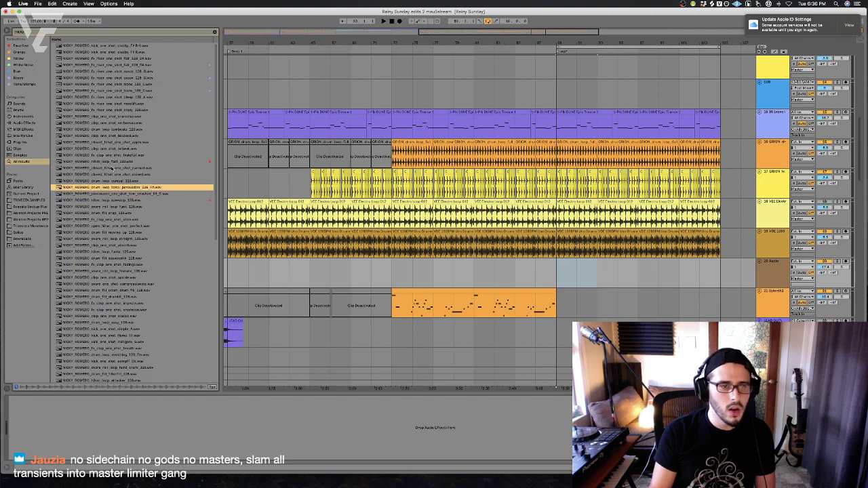
key(Up)
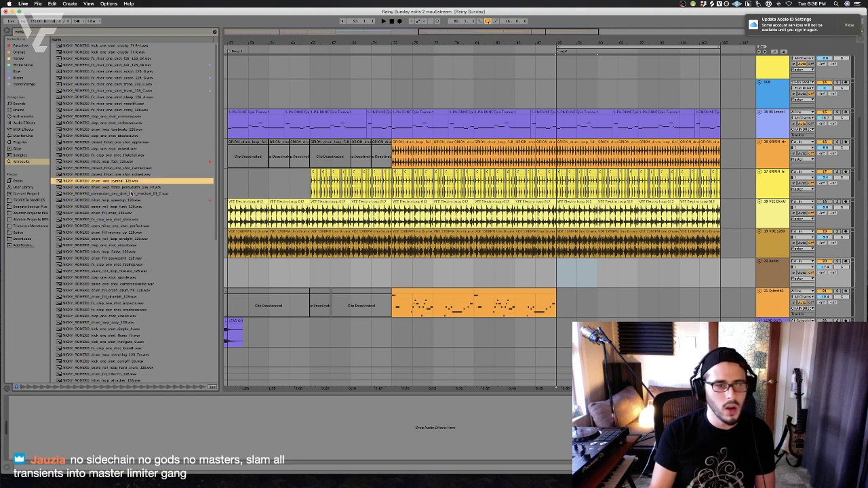
click(131, 193)
click(129, 200)
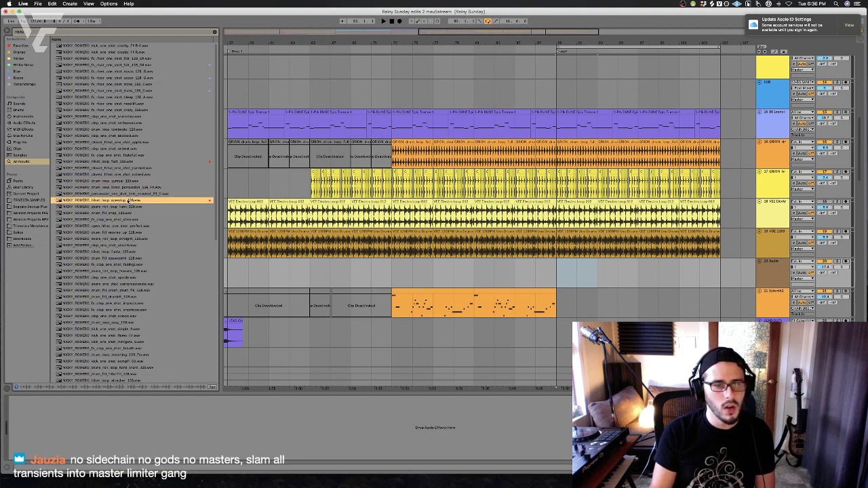
drag(129, 200, 587, 272)
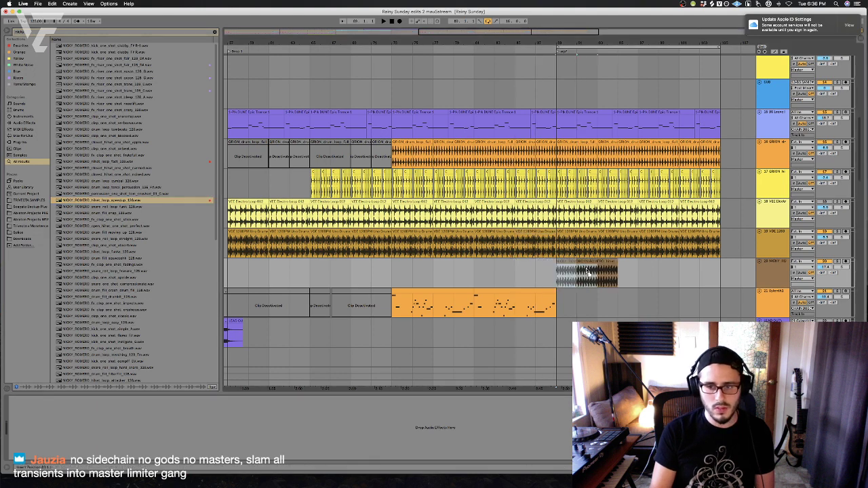
key(space)
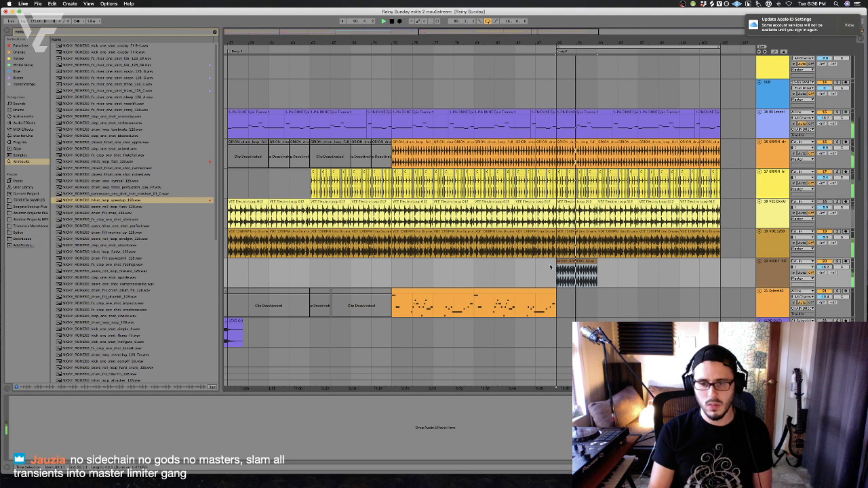
Duplicate the hi-hat loop clip three times to fill bars 89 to 105, and save the set while playing from bar 81
click(577, 262)
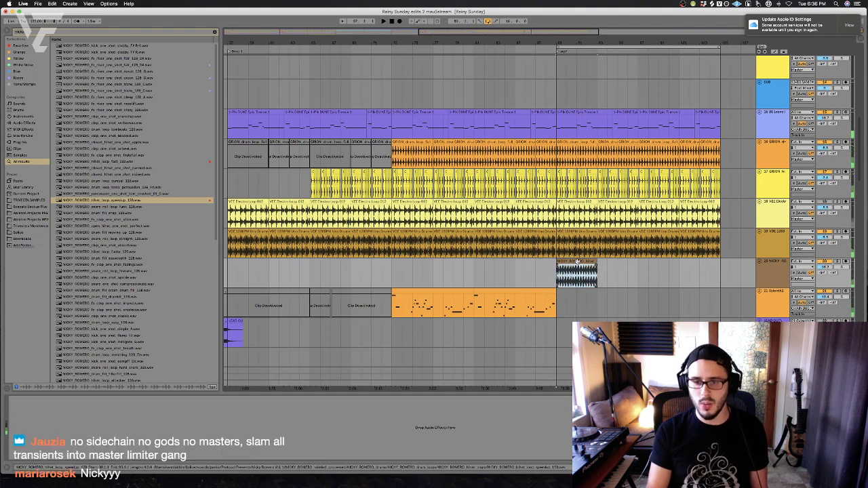
double_click(577, 263)
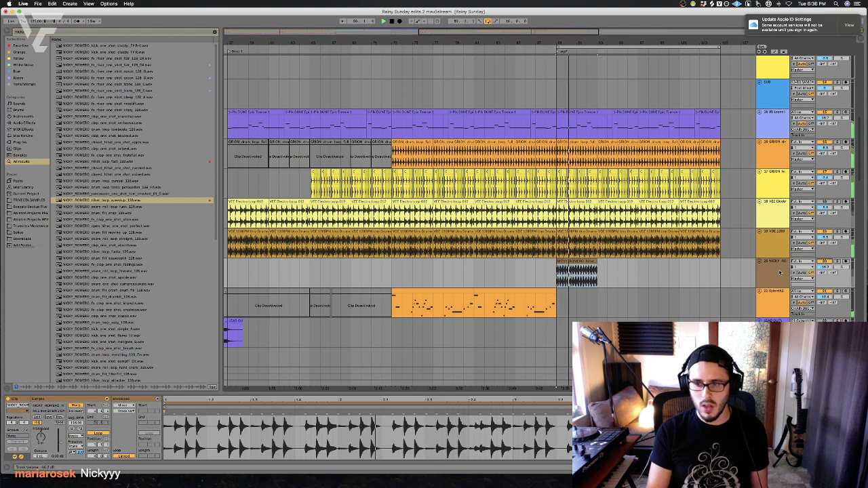
click(576, 271)
key(space)
key(super+d)
key(super+d)
key(super+d)
click(479, 269)
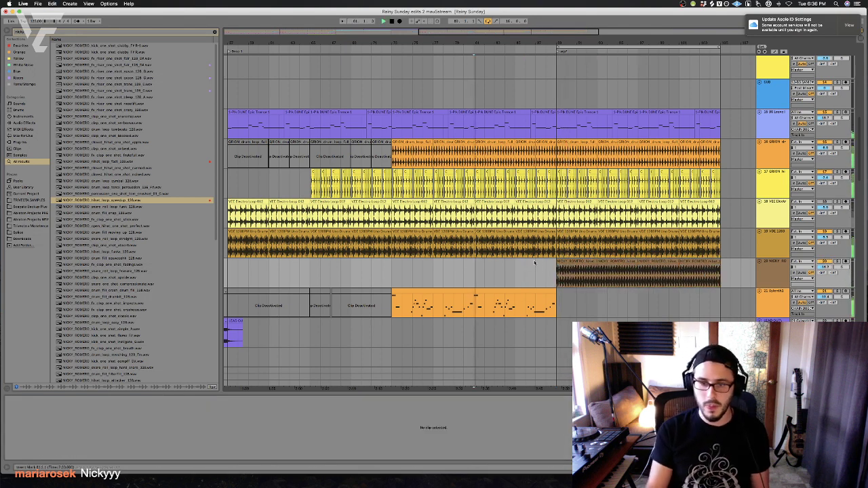
key(super+s)
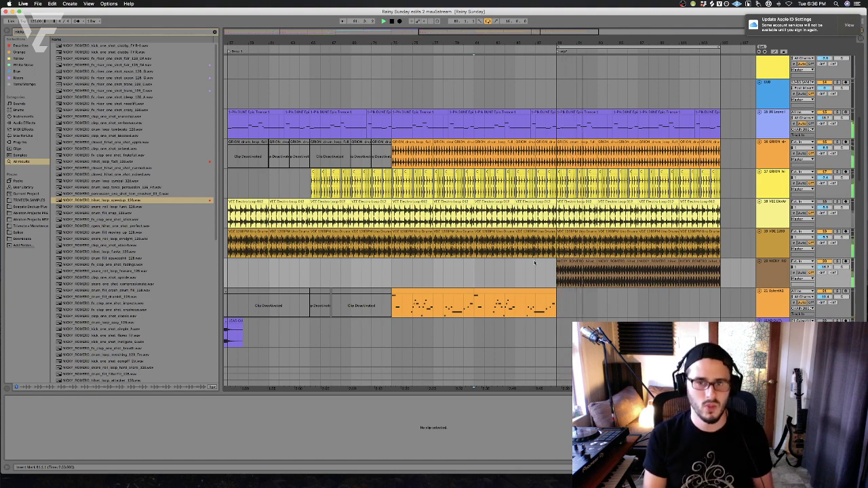
Copy the two audio clips spanning bars 33 to 49 on the 10 Audio track in the breakdown
scroll(534, 263, up, 10)
scroll(465, 242, left, 2)
scroll(465, 243, left, 5)
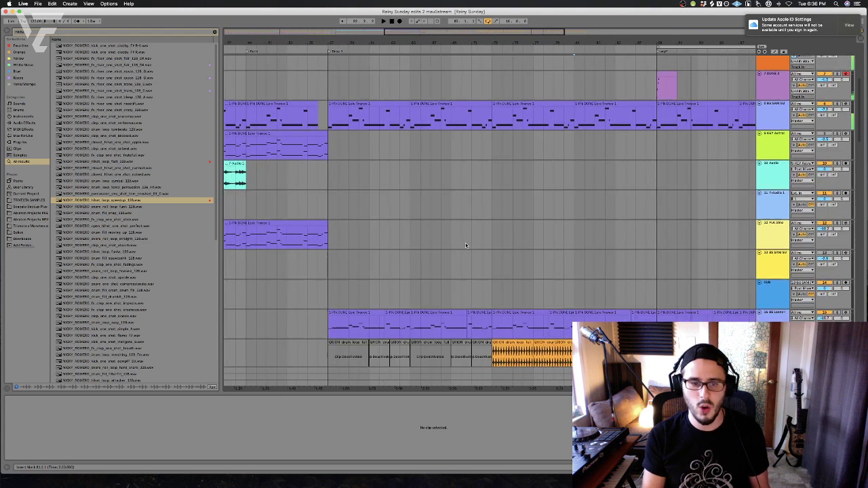
scroll(420, 217, down, 3)
click(382, 181)
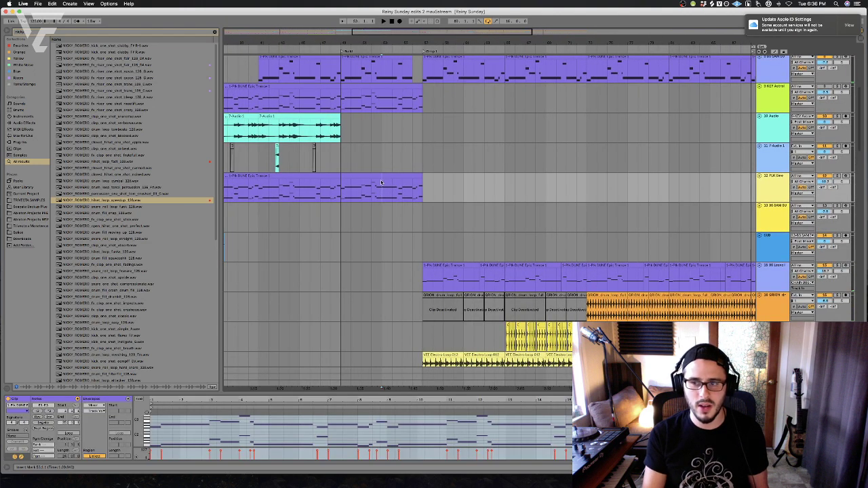
scroll(380, 183, left, 4)
click(353, 165)
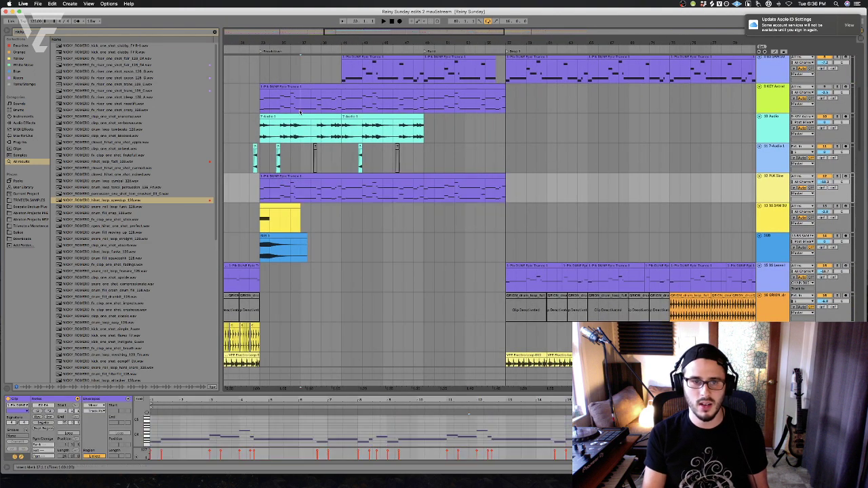
click(383, 118)
Try the copied breakdown clips at bar 89 on the 10 Audio track in playback, then delete them
scroll(581, 136, right, 5)
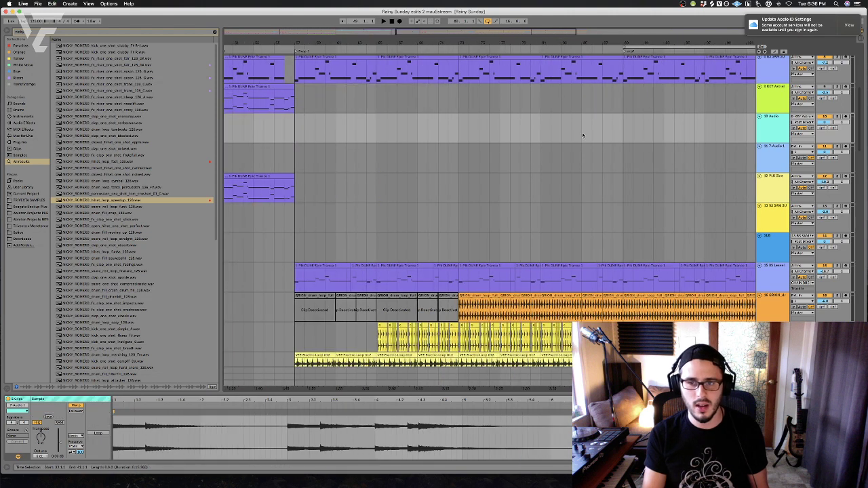
drag(581, 132, 659, 132)
click(628, 131)
scroll(627, 131, right, 4)
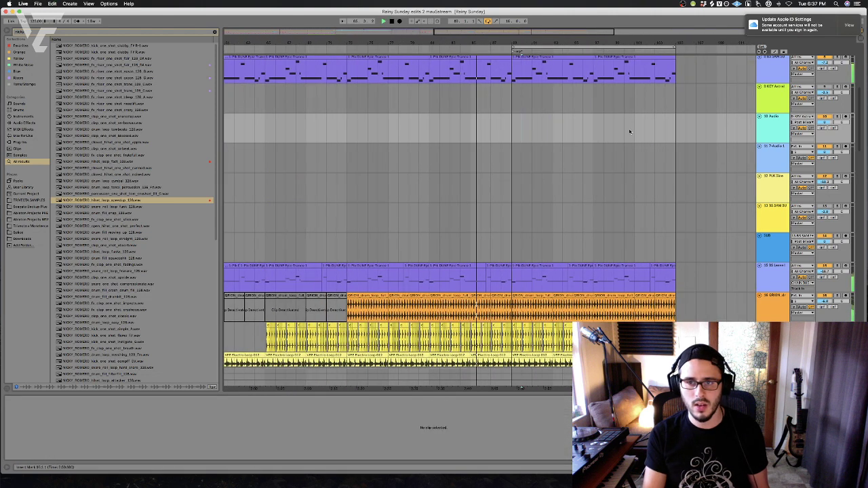
click(511, 131)
key(super+v)
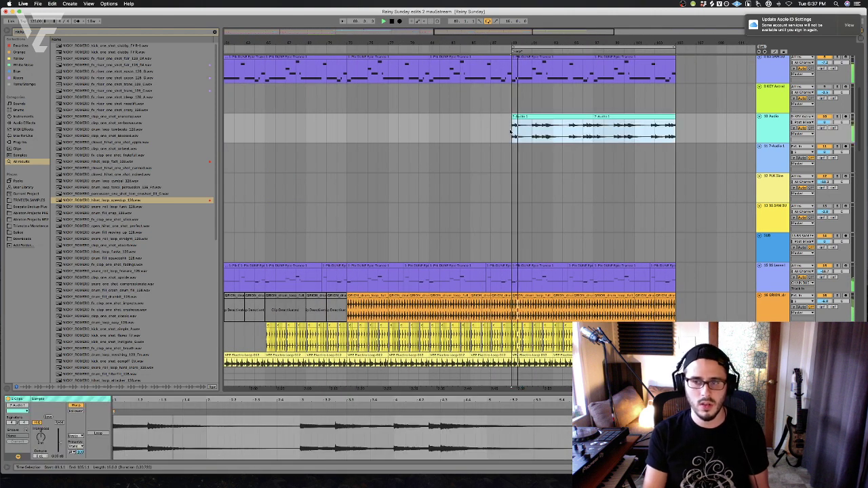
click(777, 139)
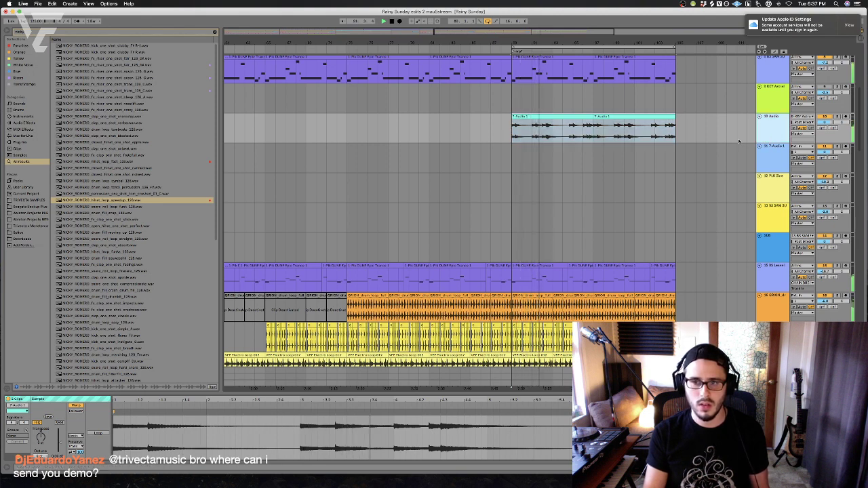
drag(503, 136, 703, 131)
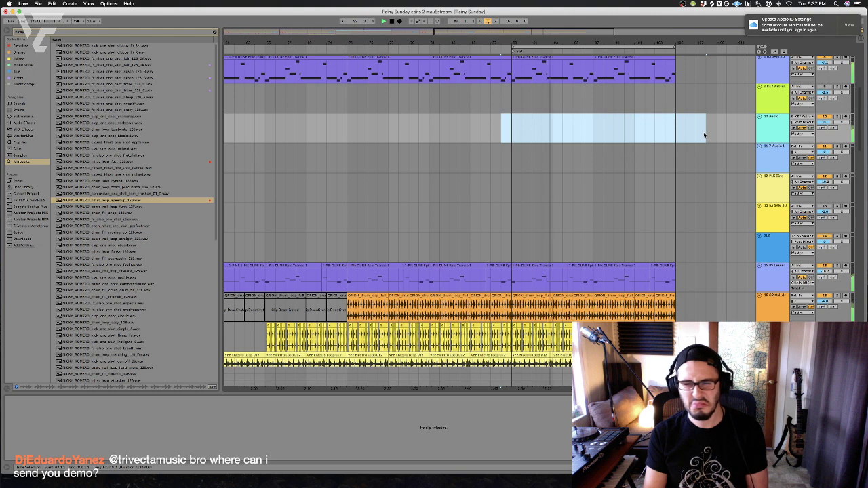
Play the whole arrangement from bar 1 through the end of the second drop section to review it
scroll(409, 159, left, 2)
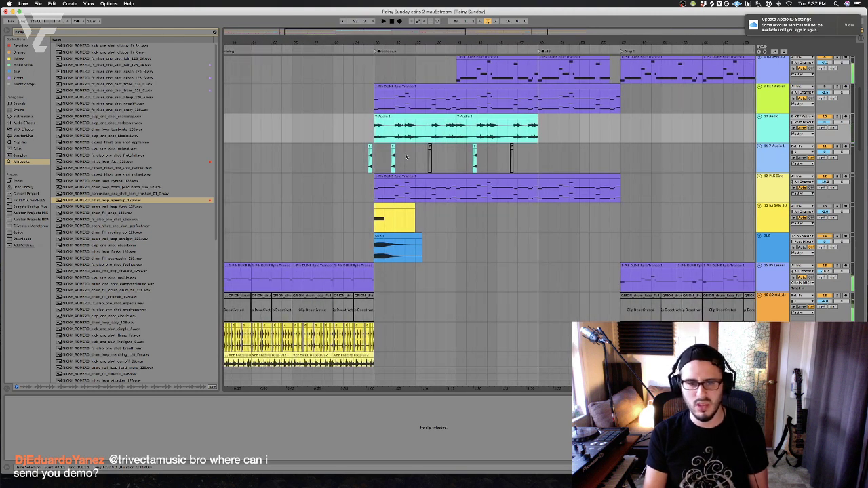
scroll(339, 154, left, 10)
click(316, 131)
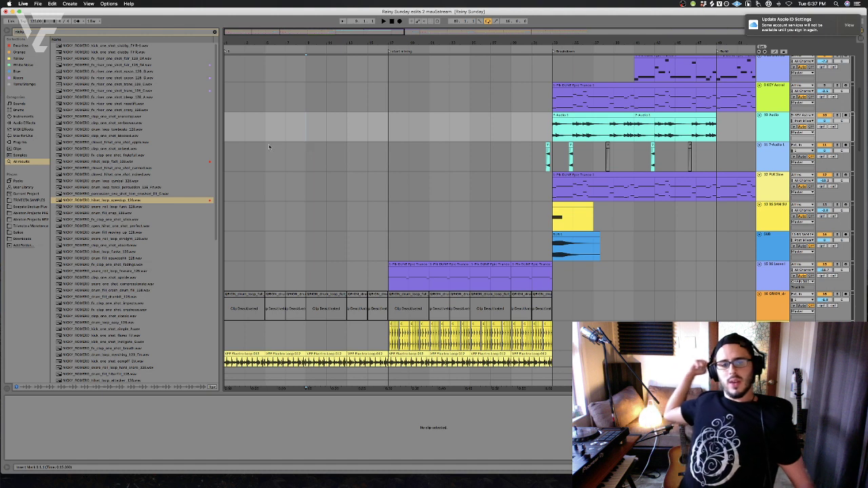
click(226, 154)
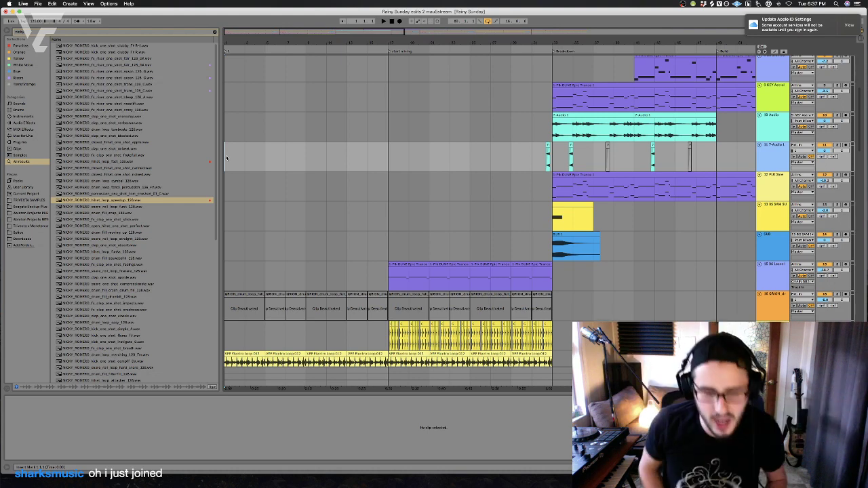
key(space)
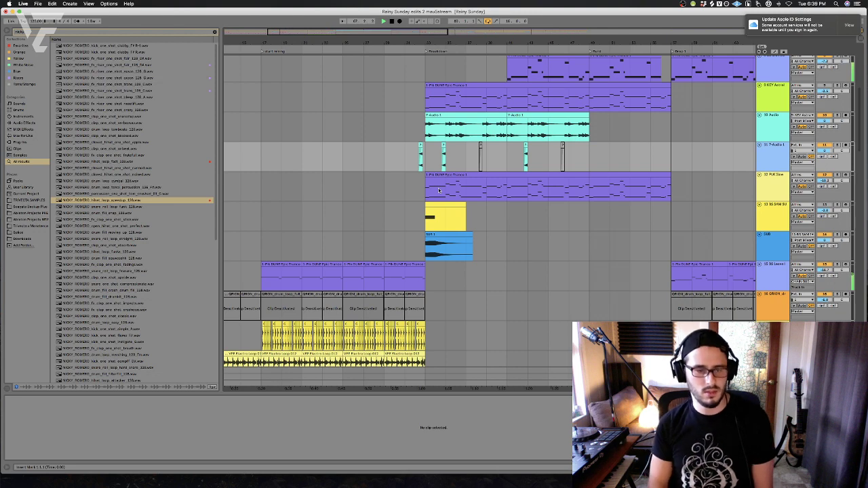
scroll(438, 190, right, 10)
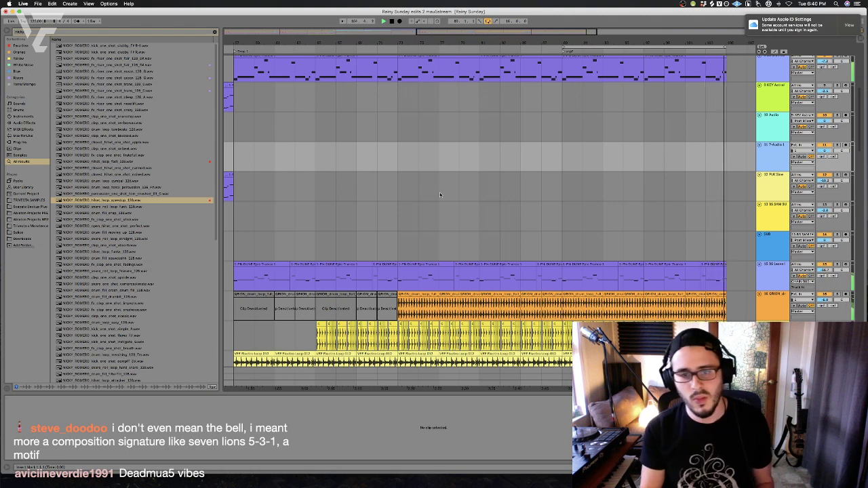
click(456, 198)
click(685, 212)
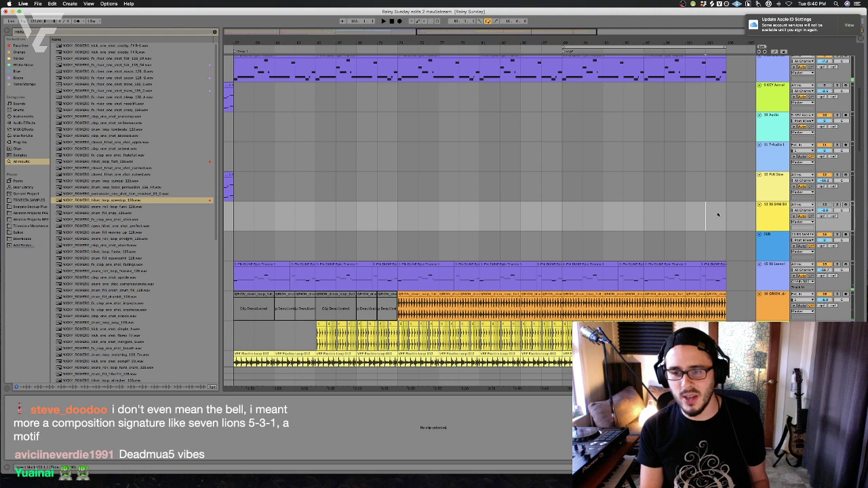
Extend the time selection from bar 103 back to bar 1 across tracks 10 to 13, and save the set
scroll(634, 215, left, 10)
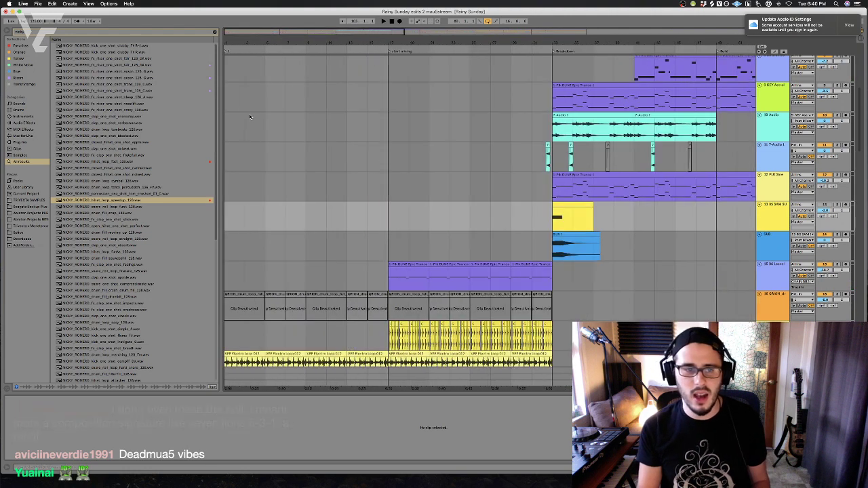
shift+click(250, 116)
shift+click(226, 122)
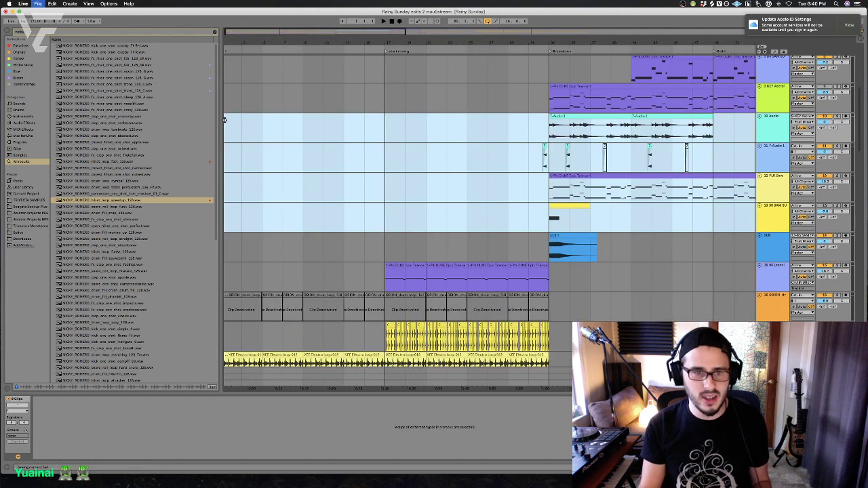